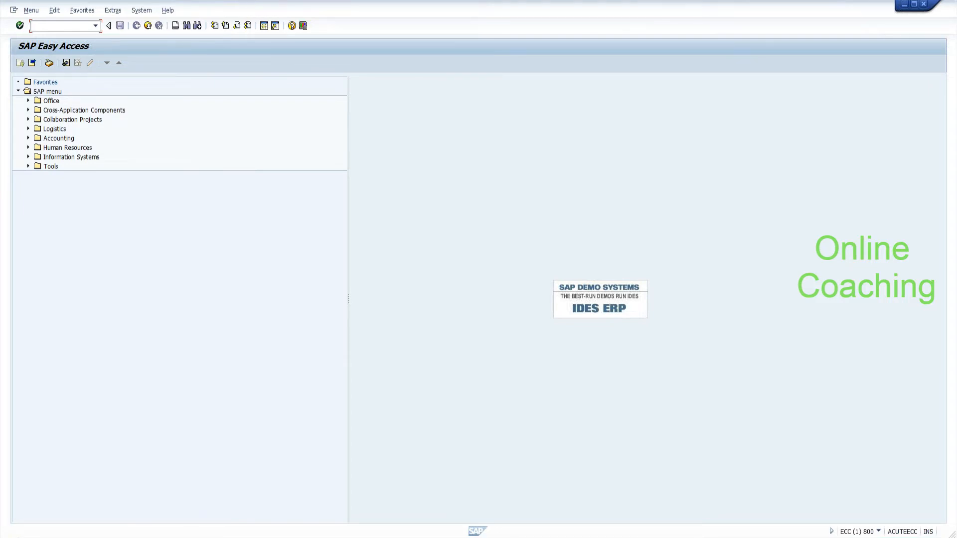
# Start the SPRO transaction and display the SAP Reference IMG.
pyautogui.write('spro')
pyautogui.press('Return')
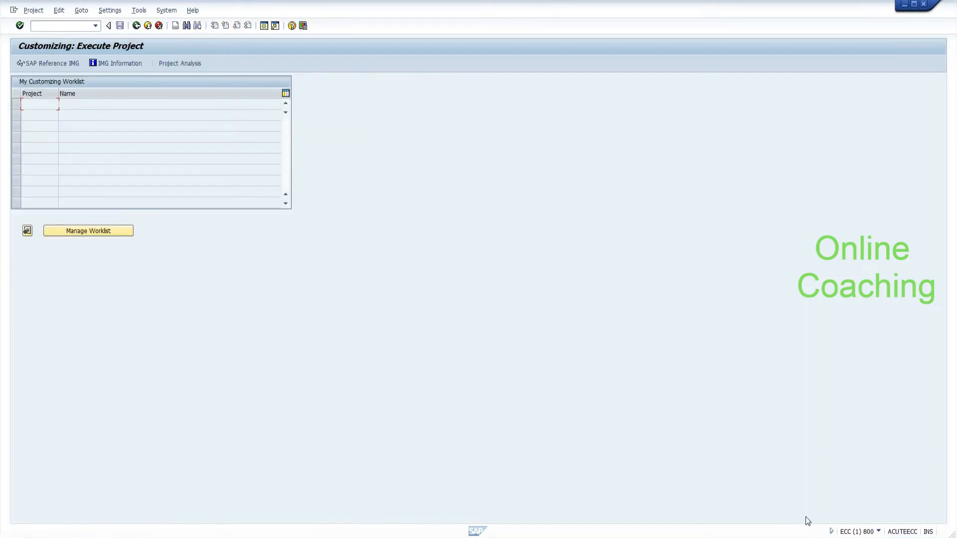
pyautogui.click(831, 531)
pyautogui.click(35, 62)
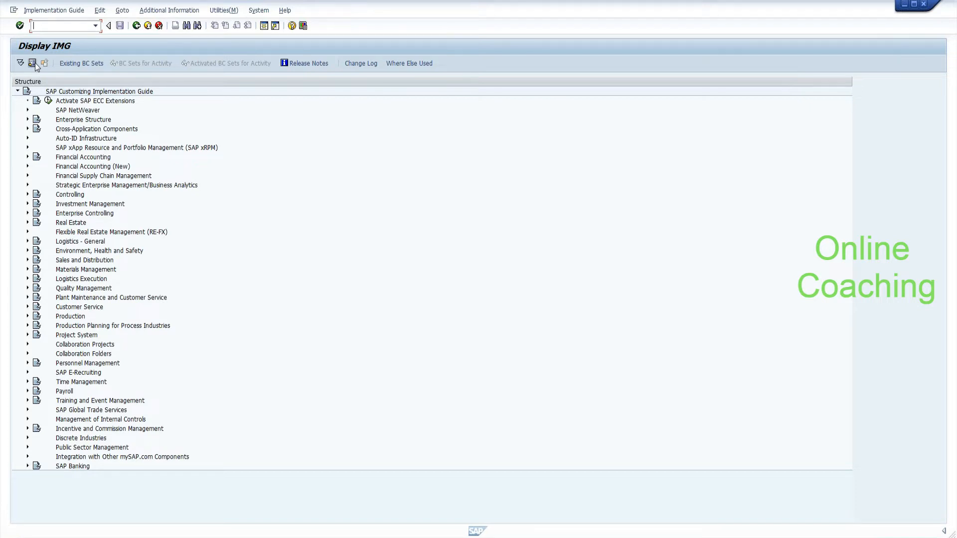
# Under Enterprise Structure > Definition, expand the Logistics - General, Materials Management, Logistics Execution and Plant Maintenance nodes.
pyautogui.click(28, 120)
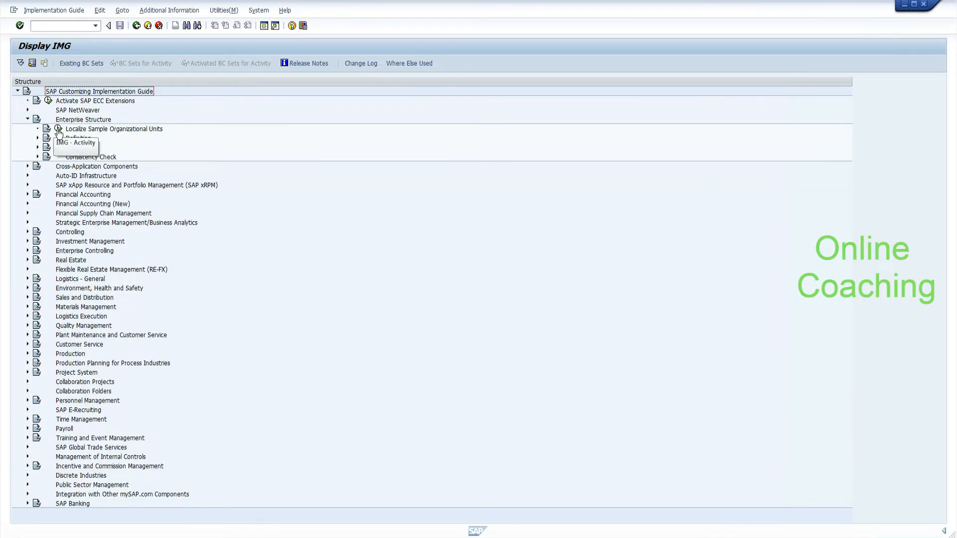
pyautogui.click(38, 139)
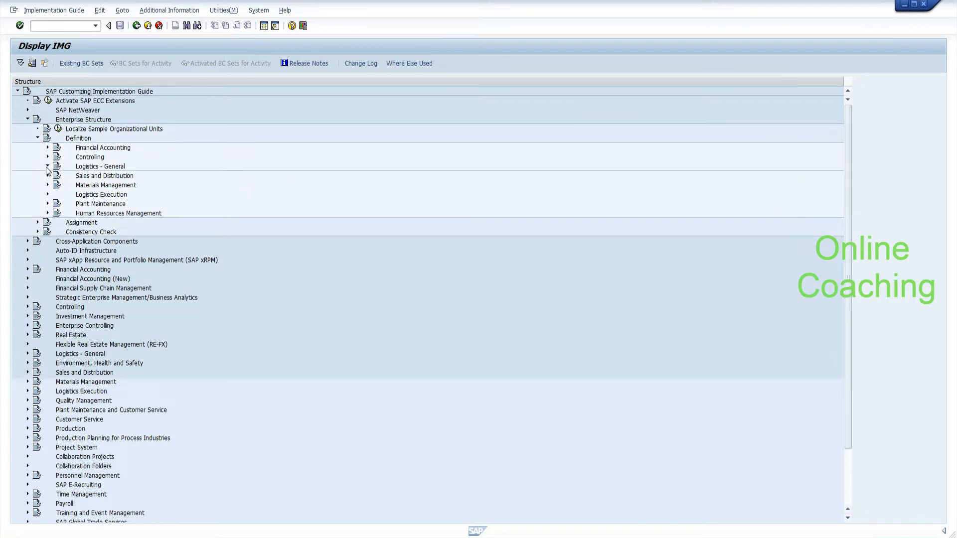
pyautogui.click(47, 167)
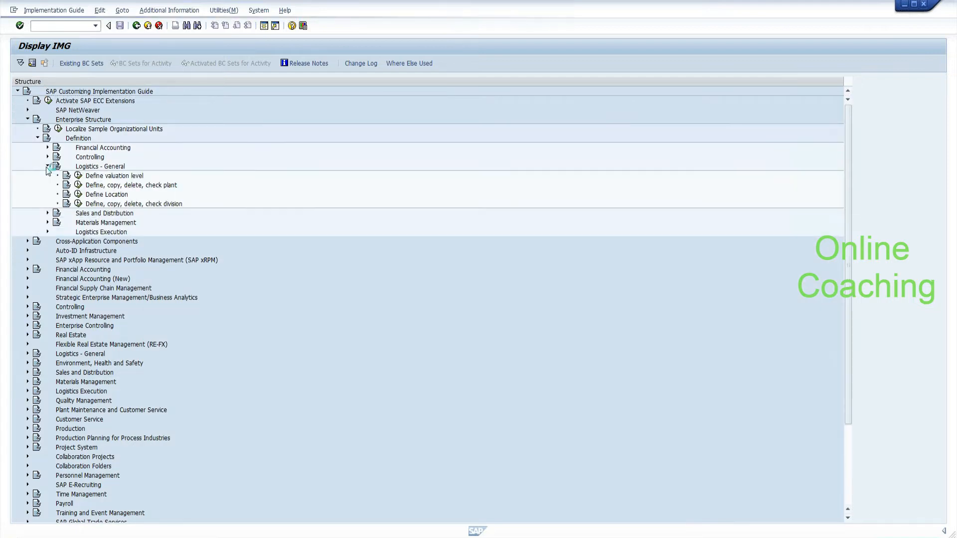
pyautogui.click(118, 177)
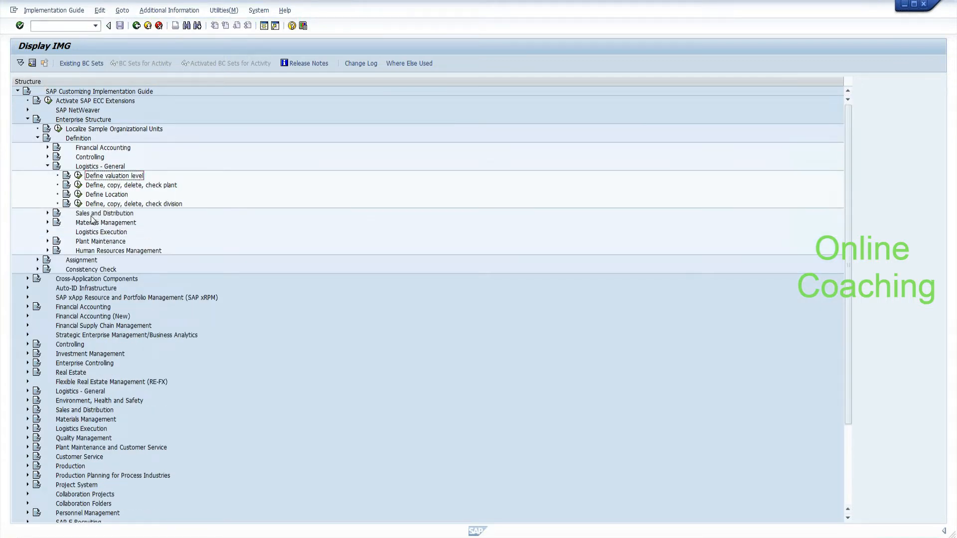
pyautogui.click(48, 223)
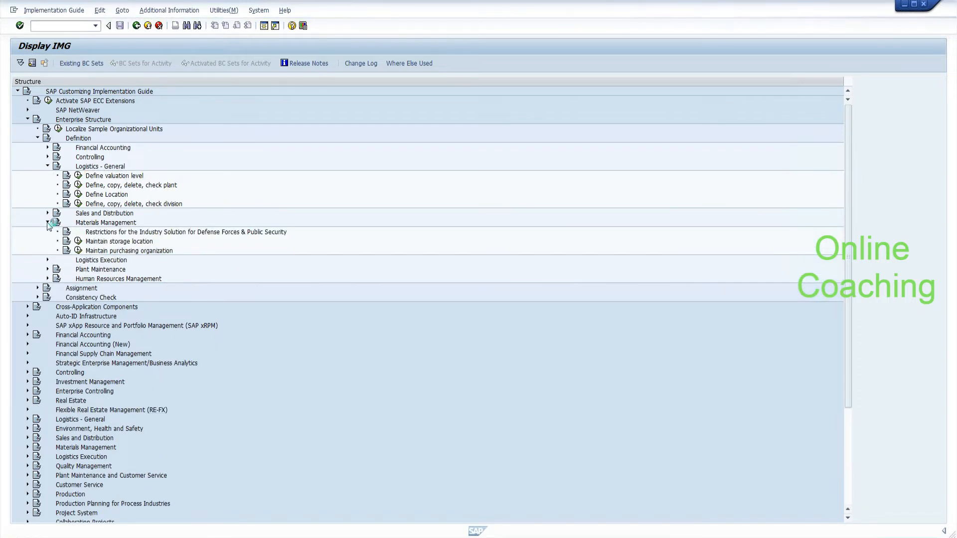
pyautogui.click(47, 260)
pyautogui.click(48, 316)
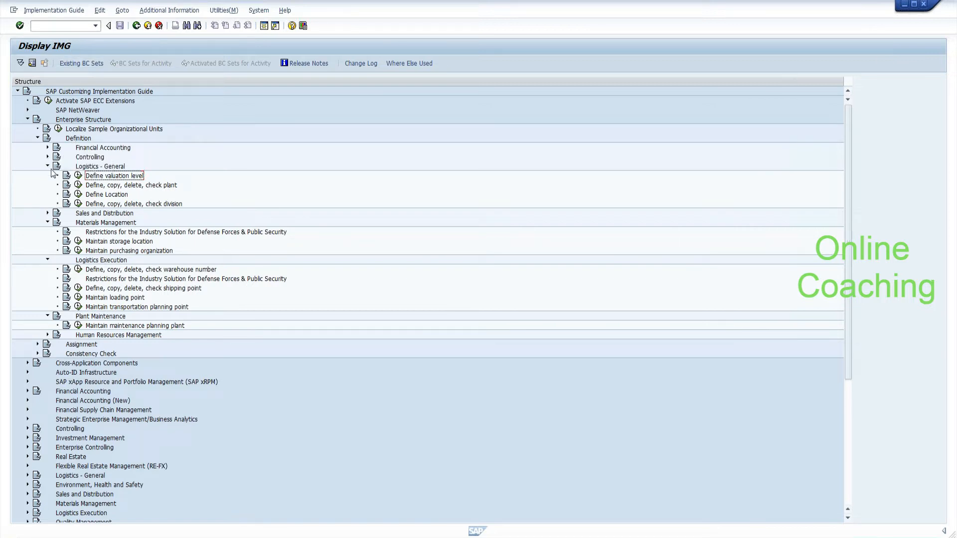
# Run the Define Plant activity from the Logistics - General plant definition.
pyautogui.click(153, 185)
pyautogui.click(79, 185)
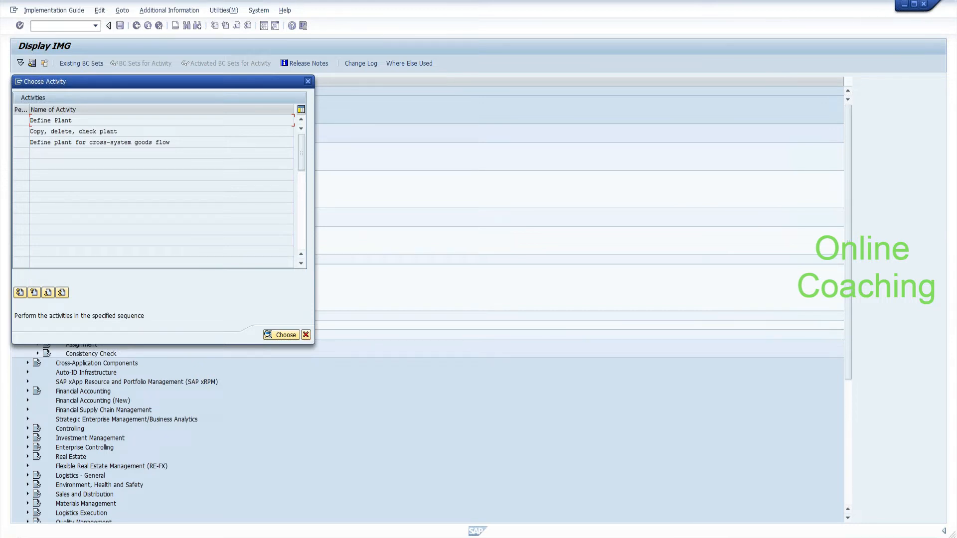
pyautogui.doubleClick(58, 122)
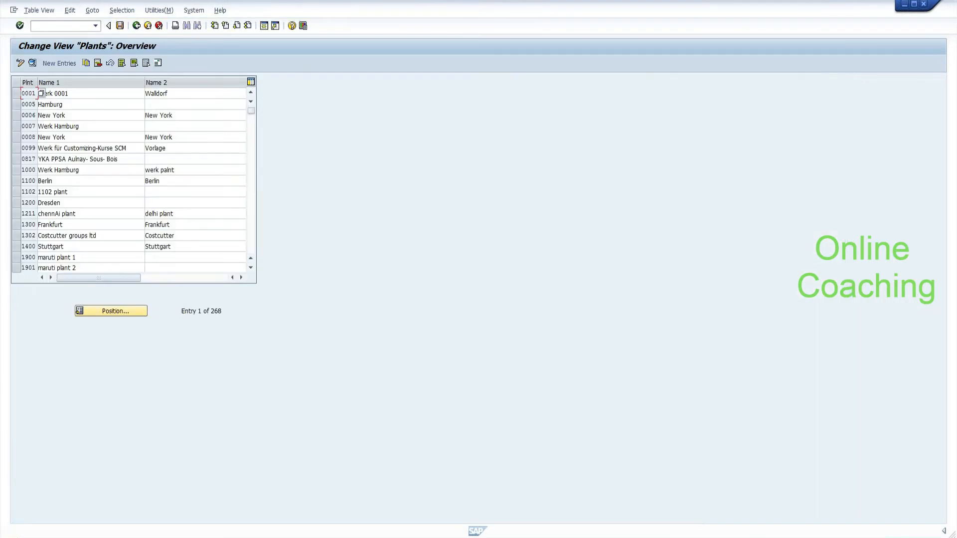
# Copy plant 1000 (Werk Hamburg) and set the new plant's code to HYDP.
pyautogui.click(16, 170)
pyautogui.click(86, 63)
pyautogui.click(76, 82)
pyautogui.press('Delete')
pyautogui.press('Delete')
pyautogui.press('Delete')
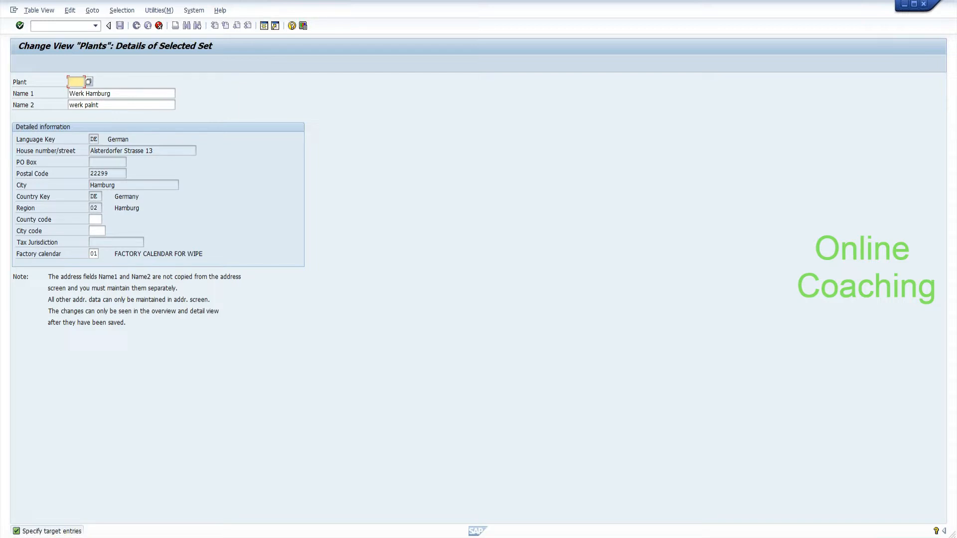
pyautogui.write('HYS')
pyautogui.write('D')
pyautogui.press('BackSpace')
pyautogui.press('BackSpace')
pyautogui.write('HYDP')
# Set Name 1 and Name 2 of the new plant to Plant Hyderabad and confirm the entry.
pyautogui.press('Tab')
pyautogui.write('Hyder')
pyautogui.press('BackSpace')
pyautogui.press('BackSpace')
pyautogui.press('BackSpace')
pyautogui.press('BackSpace')
pyautogui.press('BackSpace')
pyautogui.write('Plant Hyderabad')
pyautogui.press('Tab')
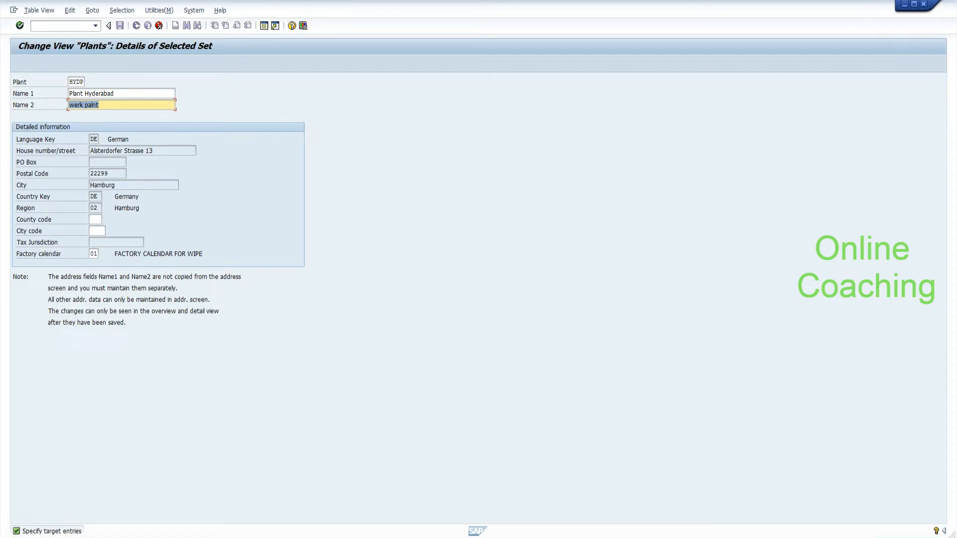
pyautogui.click(77, 82)
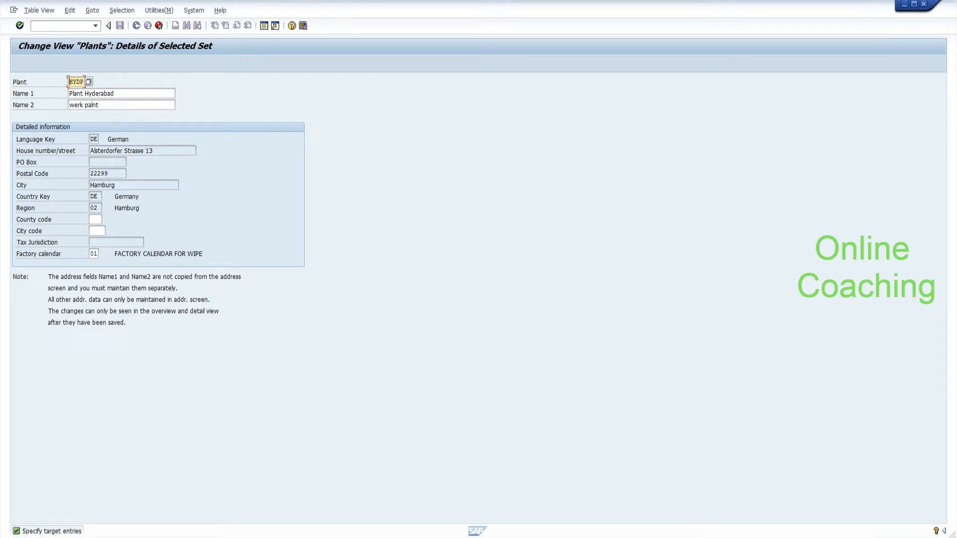
pyautogui.click(159, 28)
pyautogui.click(114, 93)
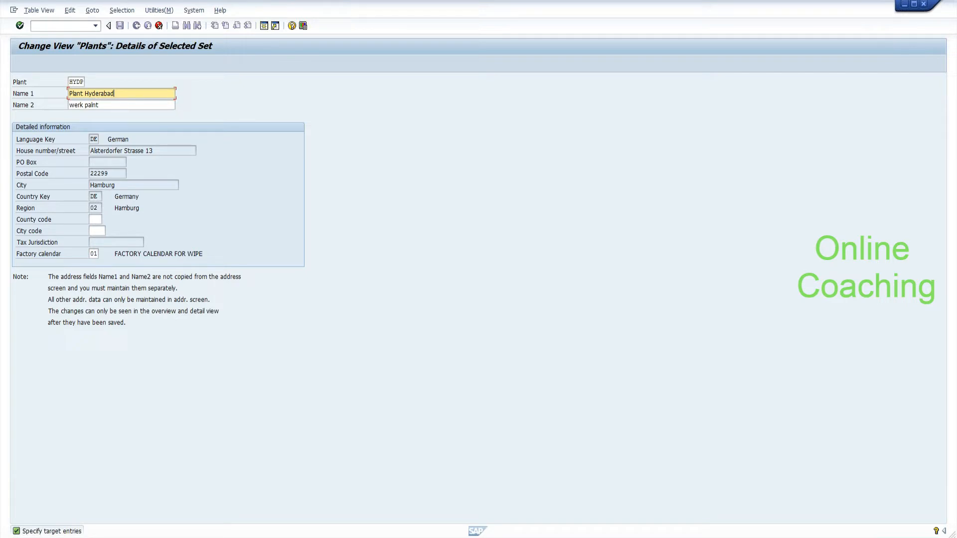
pyautogui.click(99, 105)
pyautogui.press('BackSpace')
pyautogui.press('BackSpace')
pyautogui.press('BackSpace')
pyautogui.press('BackSpace')
pyautogui.press('BackSpace')
pyautogui.press('BackSpace')
pyautogui.press('BackSpace')
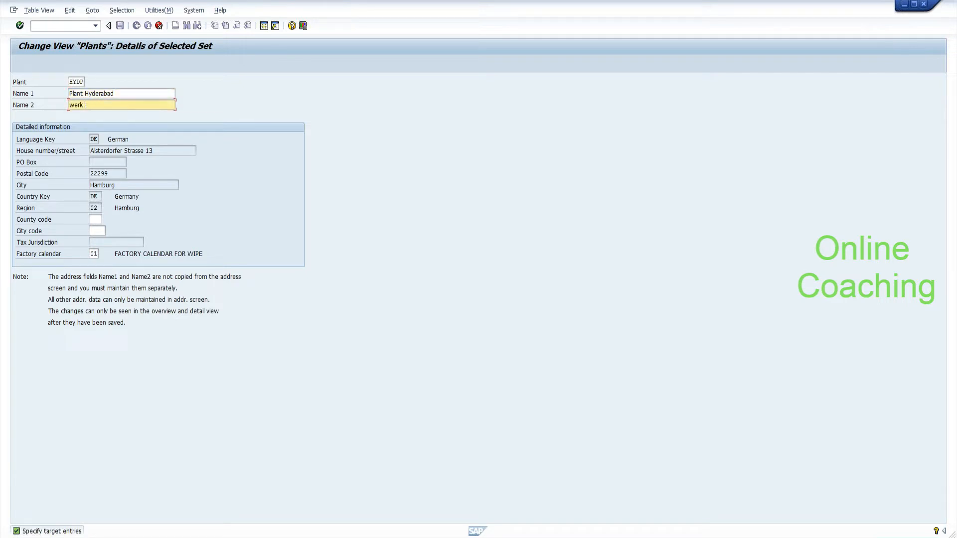
pyautogui.write('Plant Hyderabad')
pyautogui.press('Return')
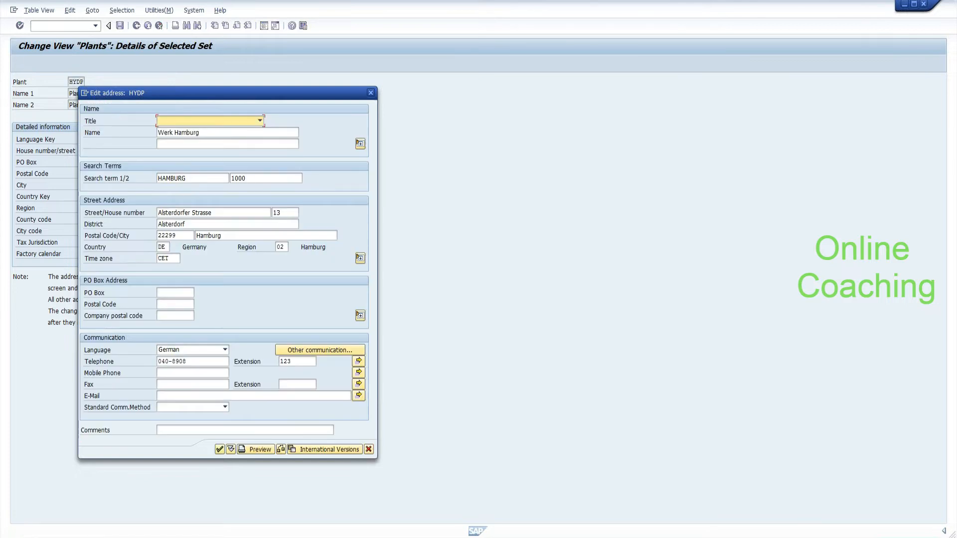
# Set the name in plant HYDP's address to Plant Hyderabad and accept the address.
pyautogui.click(200, 133)
pyautogui.press('BackSpace')
pyautogui.press('BackSpace')
pyautogui.press('BackSpace')
pyautogui.press('BackSpace')
pyautogui.press('BackSpace')
pyautogui.press('BackSpace')
pyautogui.press('BackSpace')
pyautogui.press('BackSpace')
pyautogui.press('BackSpace')
pyautogui.press('BackSpace')
pyautogui.press('BackSpace')
pyautogui.write('Plant Hyderabad')
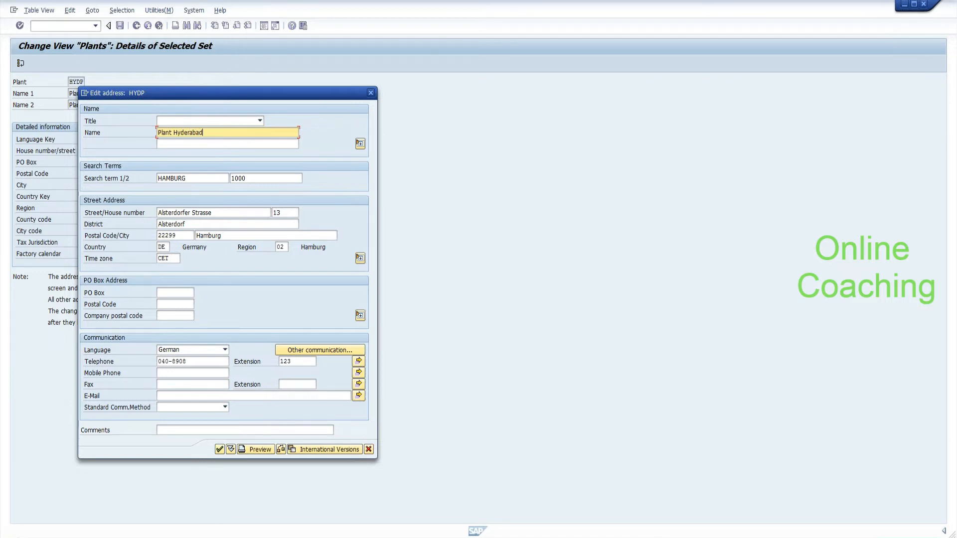
pyautogui.click(220, 449)
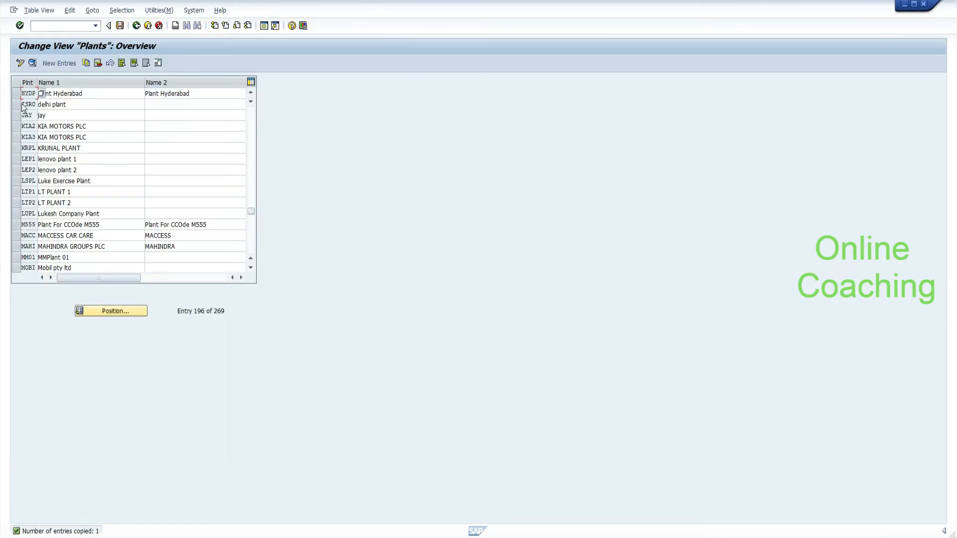
# Save the new plant HYDP and exit the plant definition activities back to the implementation guide.
pyautogui.click(119, 26)
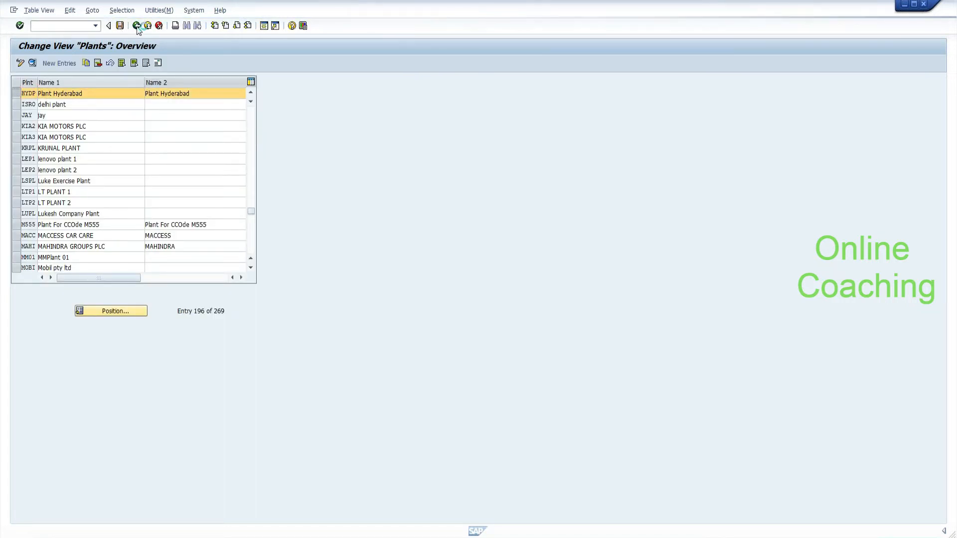
pyautogui.click(136, 26)
pyautogui.click(151, 163)
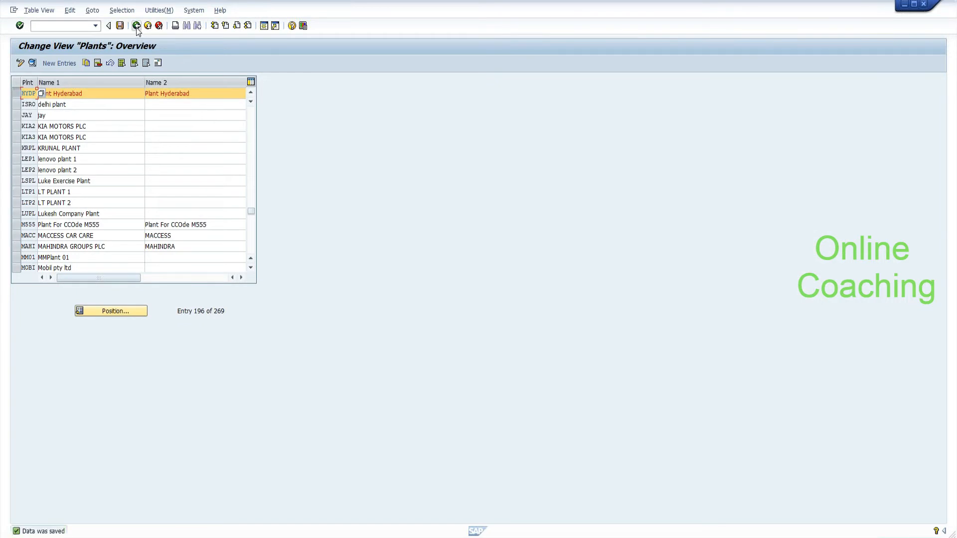
pyautogui.click(136, 26)
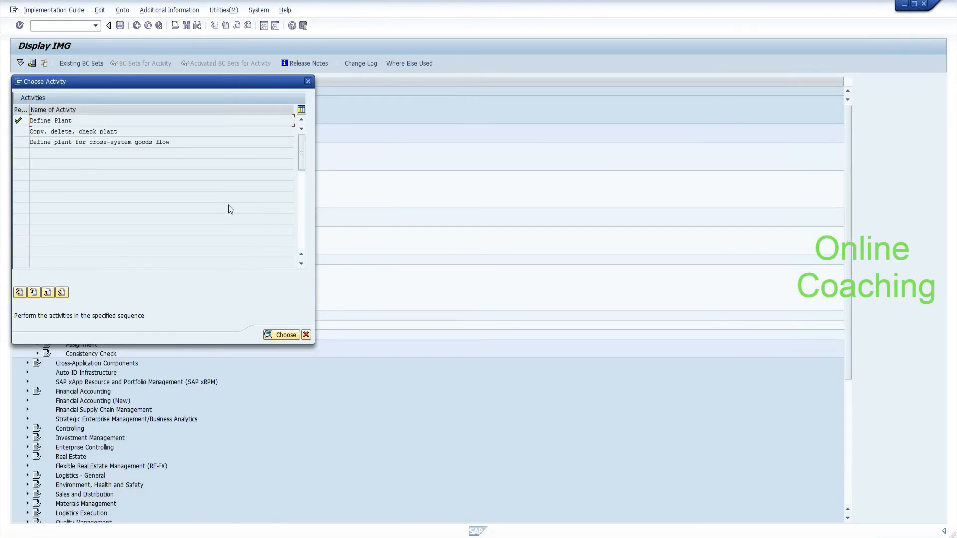
pyautogui.click(135, 142)
pyautogui.click(306, 336)
# Open Assign plant to company code in change mode under Assignment > Logistics - General.
pyautogui.click(105, 195)
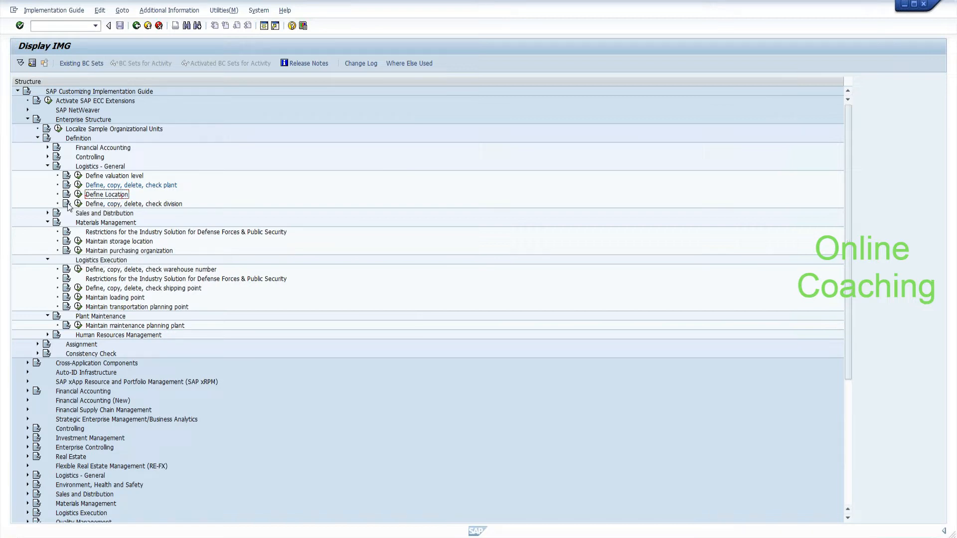
pyautogui.click(37, 344)
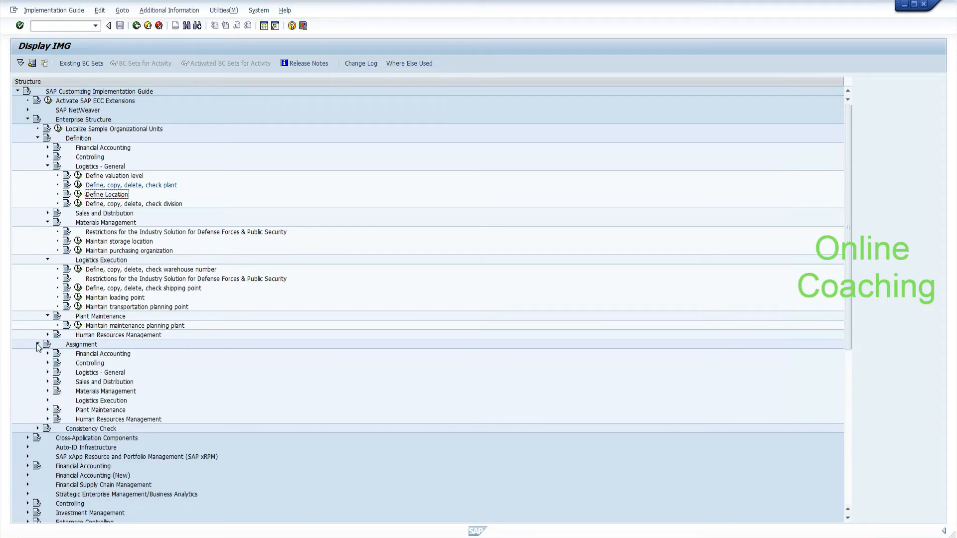
pyautogui.click(47, 373)
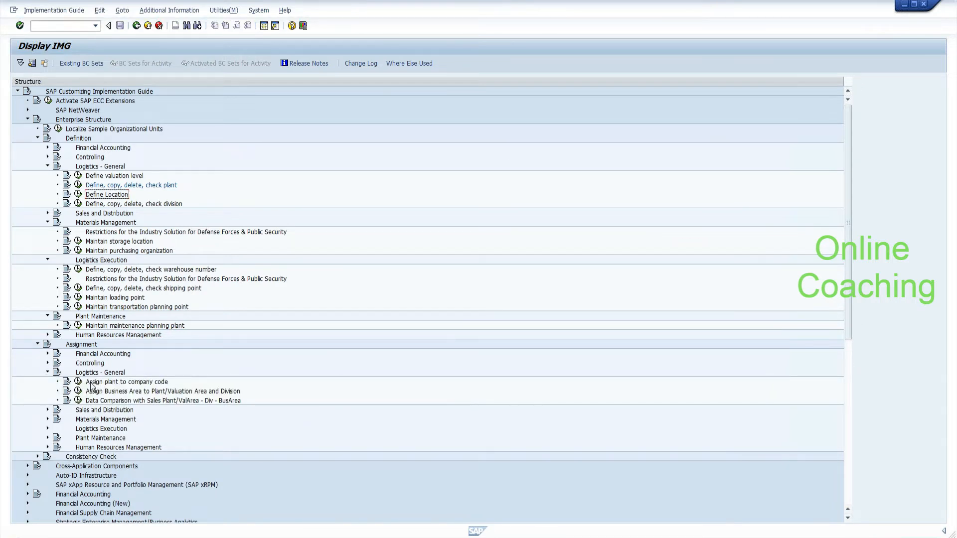
pyautogui.click(78, 381)
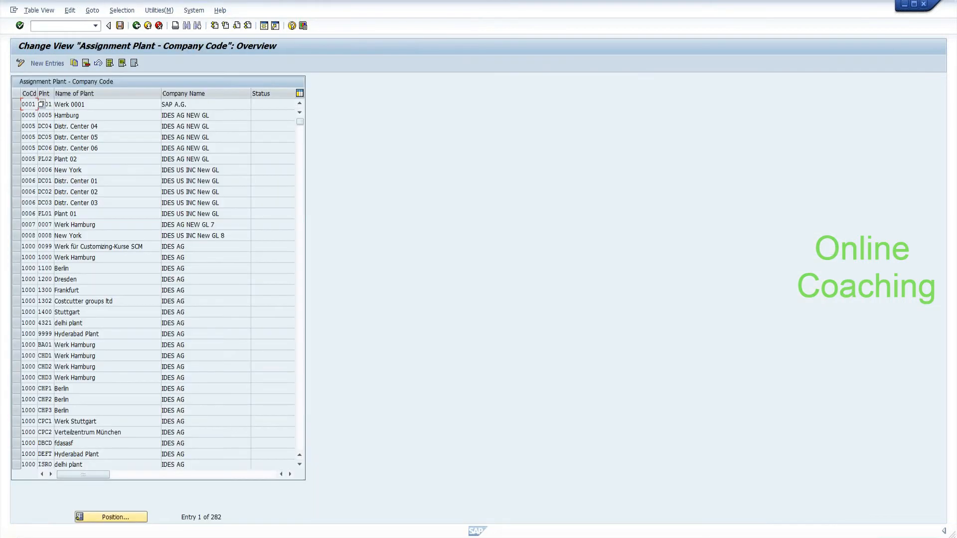
pyautogui.click(20, 62)
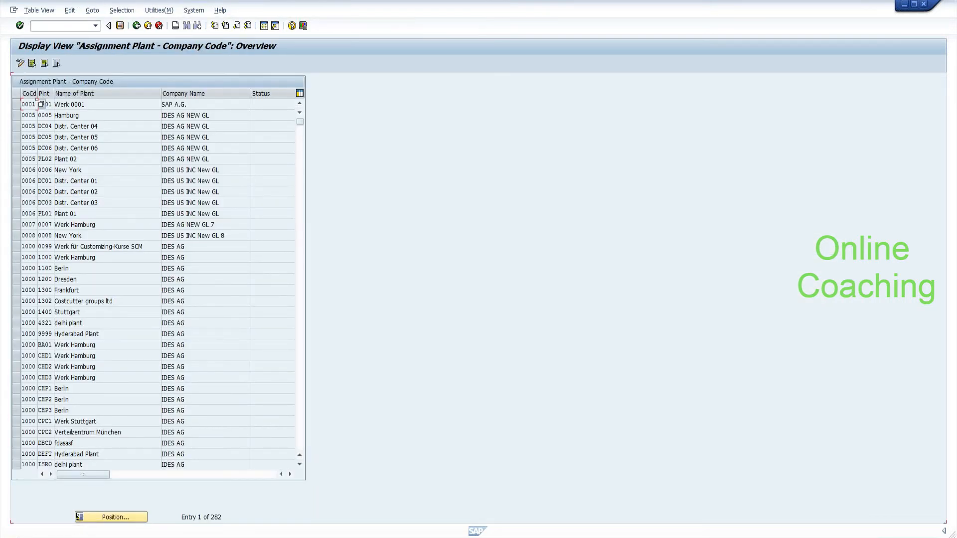
pyautogui.click(20, 63)
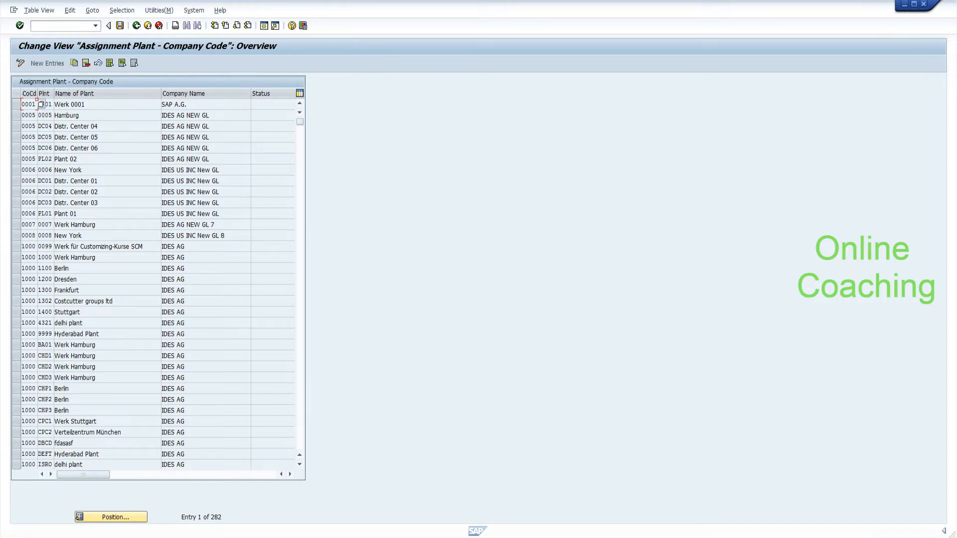
# Copy the assignment of plant 1000 to company code 1000, replacing the plant with HYDP.
pyautogui.click(39, 257)
pyautogui.click(16, 257)
pyautogui.click(73, 63)
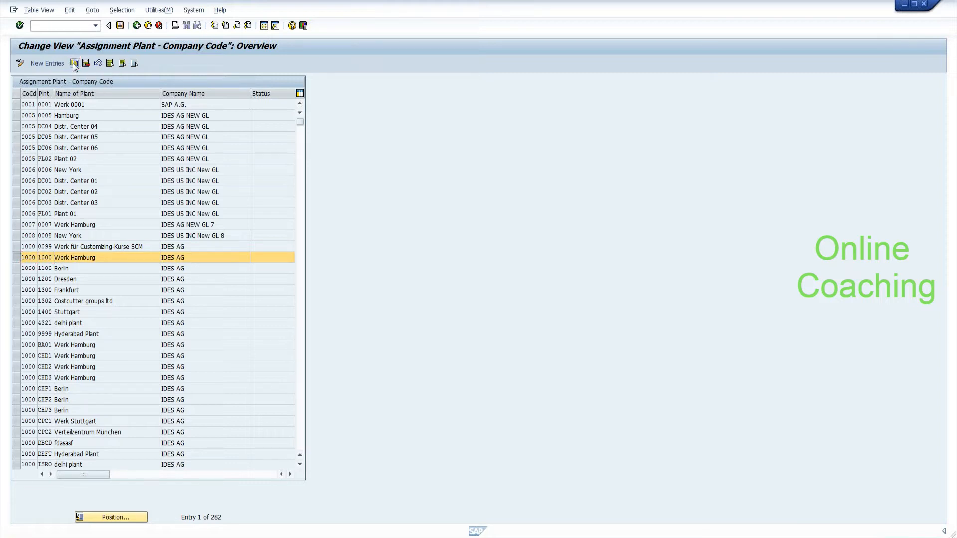
pyautogui.click(42, 104)
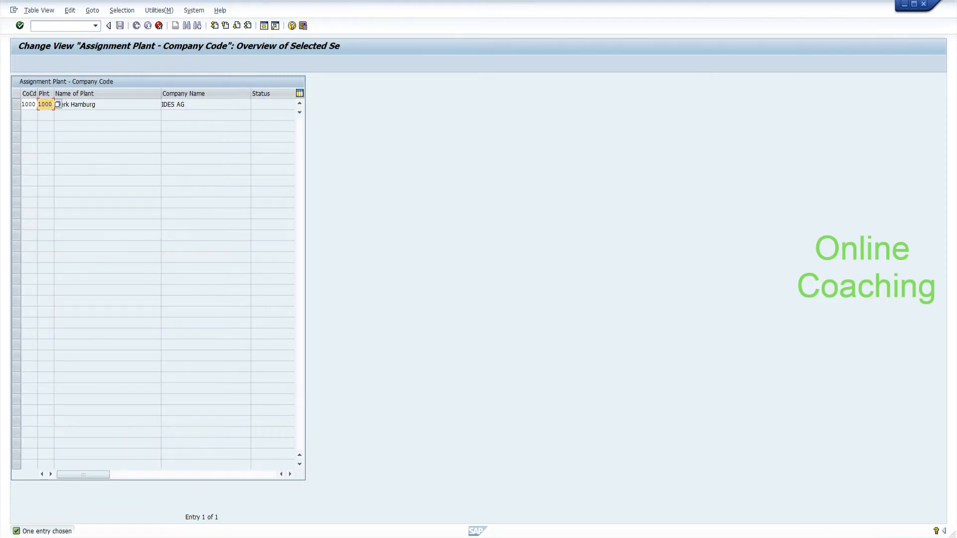
pyautogui.press('BackSpace')
pyautogui.write('HYDP')
pyautogui.click(63, 109)
pyautogui.press('Return')
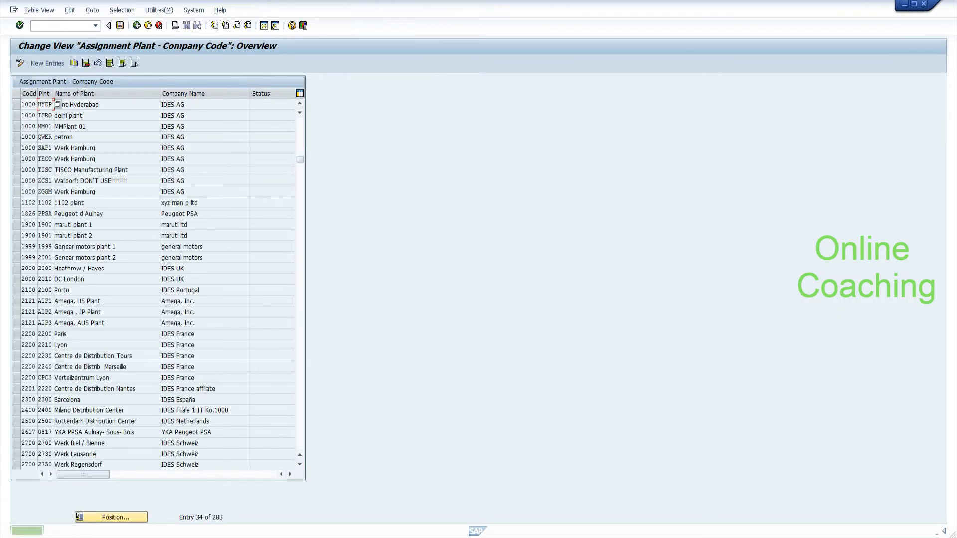
# Check the copied row for plant HYDP under company code 1000 and save the assignment.
pyautogui.click(28, 104)
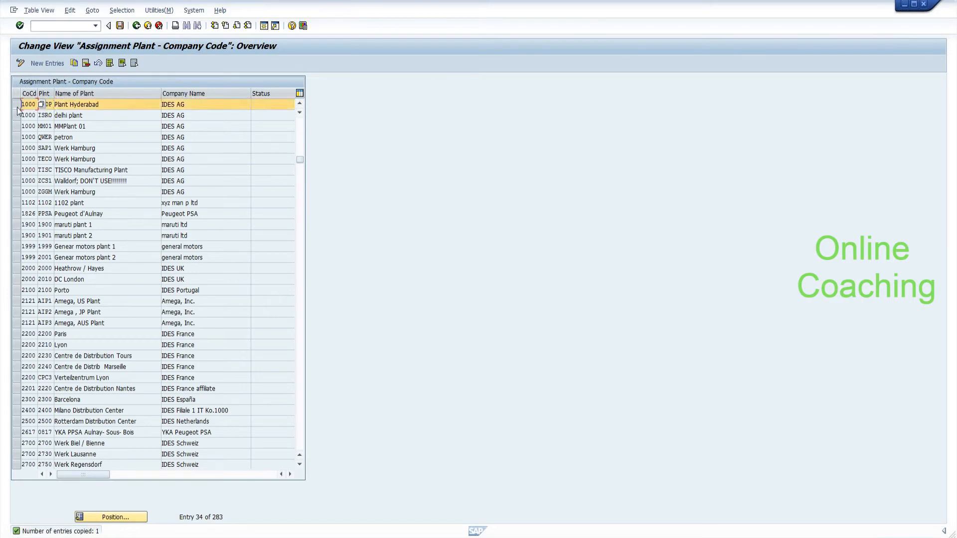
pyautogui.click(38, 104)
pyautogui.moveTo(38, 104); pyautogui.dragTo(52, 104)
pyautogui.click(52, 104)
pyautogui.click(119, 26)
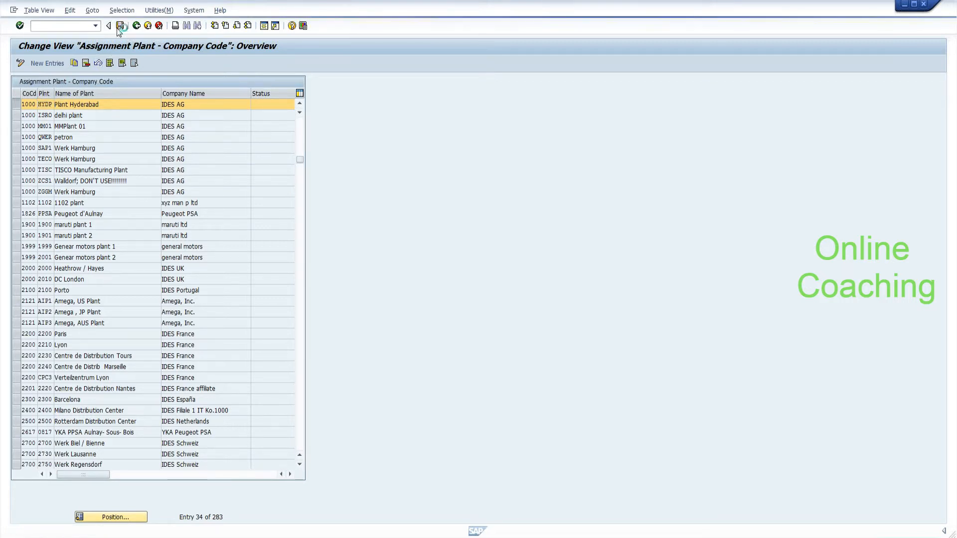
pyautogui.click(150, 176)
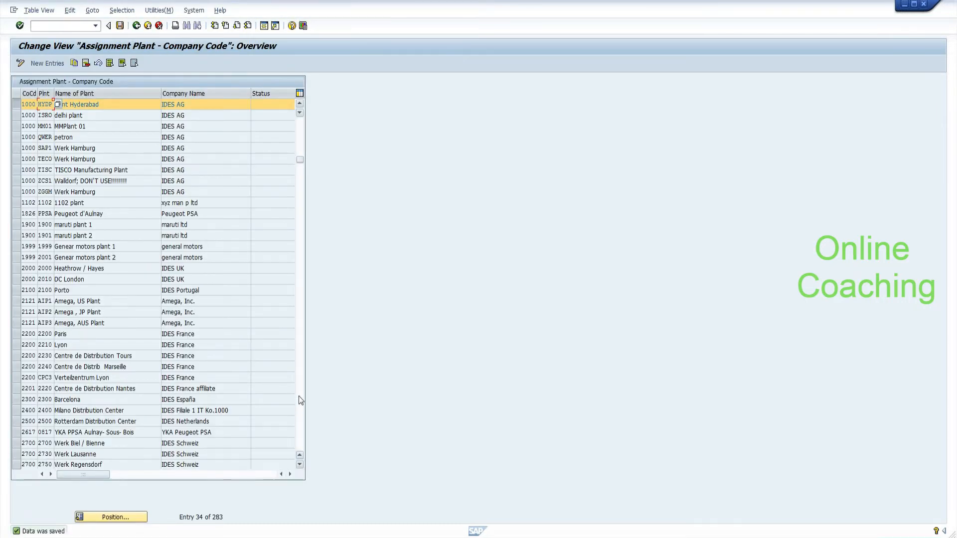
# Review the plants assigned to company code 3000 (IDES US INC) and return to the implementation guide.
pyautogui.click(298, 395)
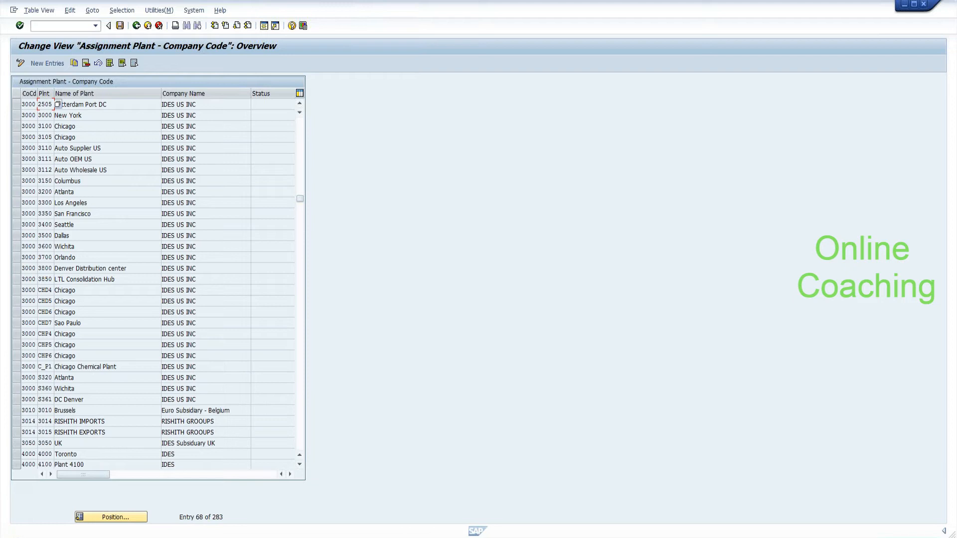
pyautogui.click(87, 316)
pyautogui.moveTo(77, 290); pyautogui.dragTo(54, 291)
pyautogui.click(80, 291)
pyautogui.moveTo(197, 269); pyautogui.dragTo(162, 268)
pyautogui.click(161, 269)
pyautogui.press('F3')
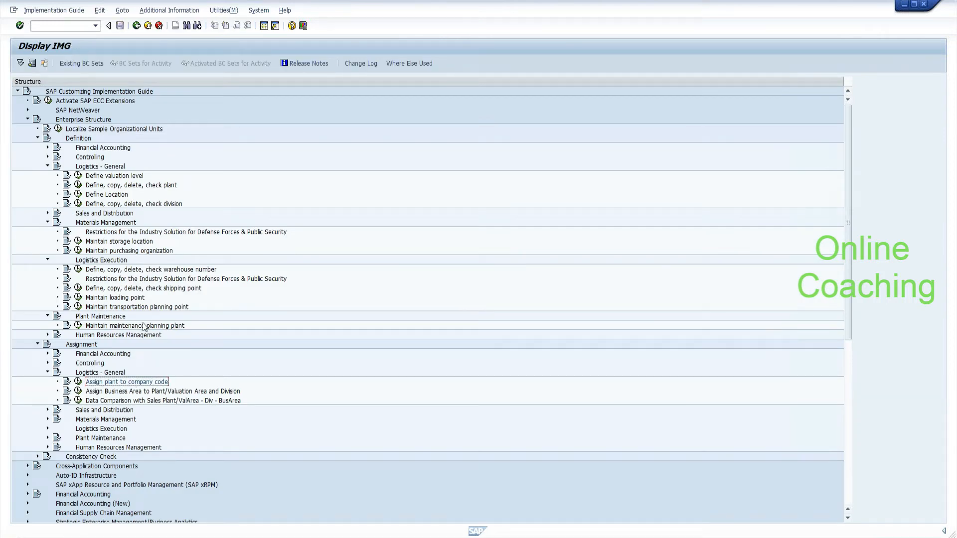
# Open Maintain storage location under Definition > Materials Management for plant HYDP.
pyautogui.click(78, 241)
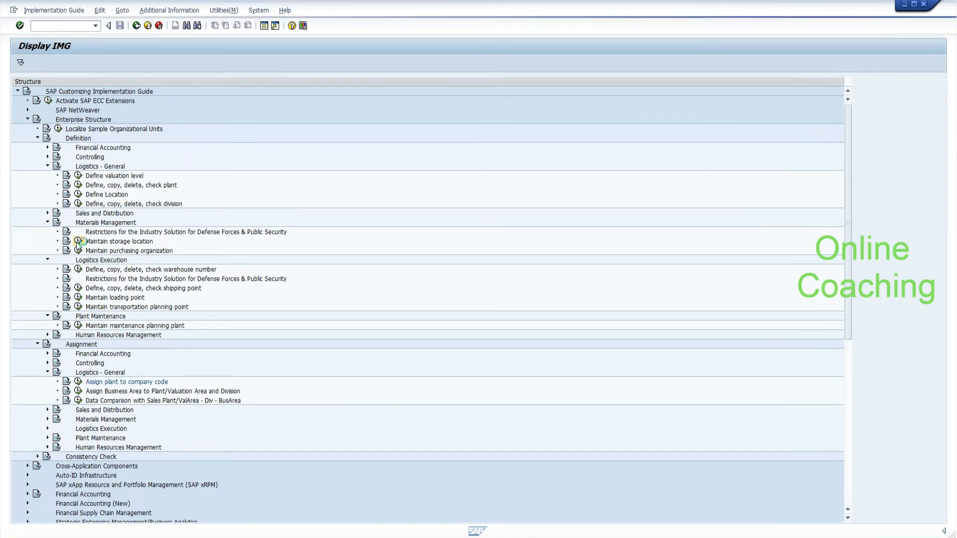
pyautogui.write('hydp')
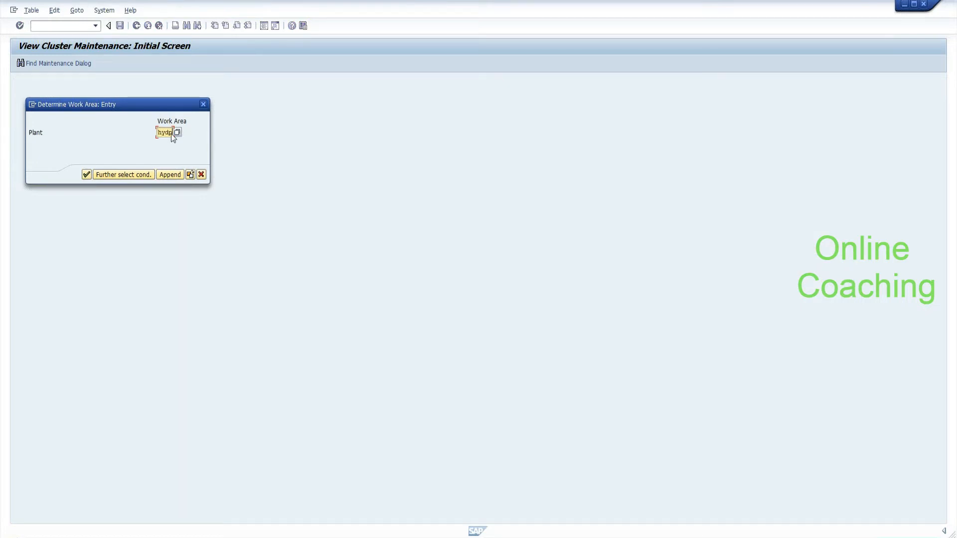
pyautogui.press('Return')
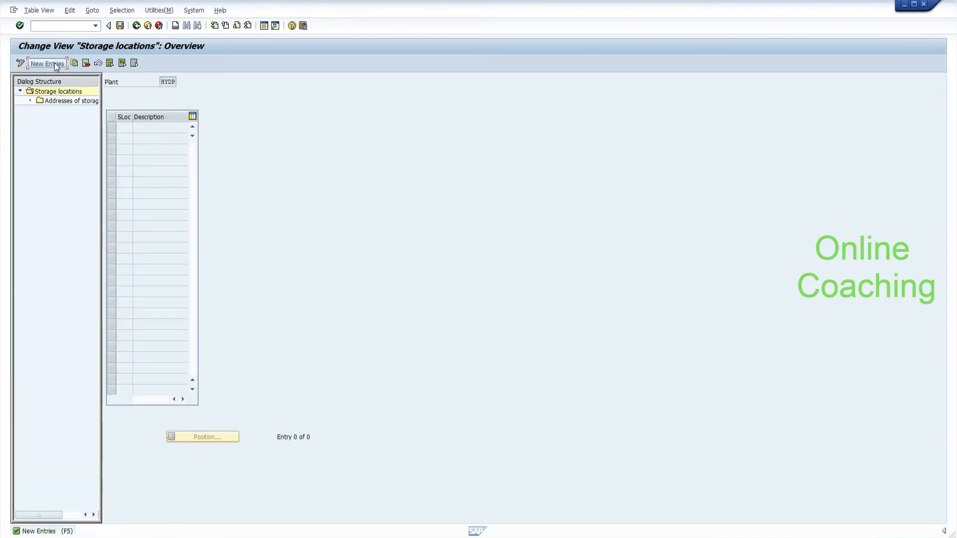
# Create a new storage location entry 0001 for plant HYDP with the description "Storage location".
pyautogui.click(55, 65)
pyautogui.write('0001')
pyautogui.press('Tab')
pyautogui.write('S')
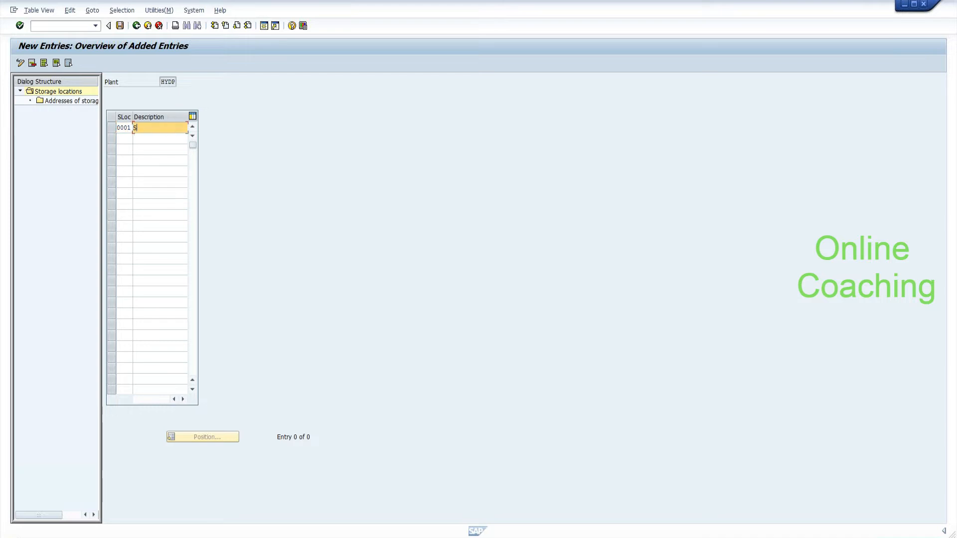
pyautogui.write('torag')
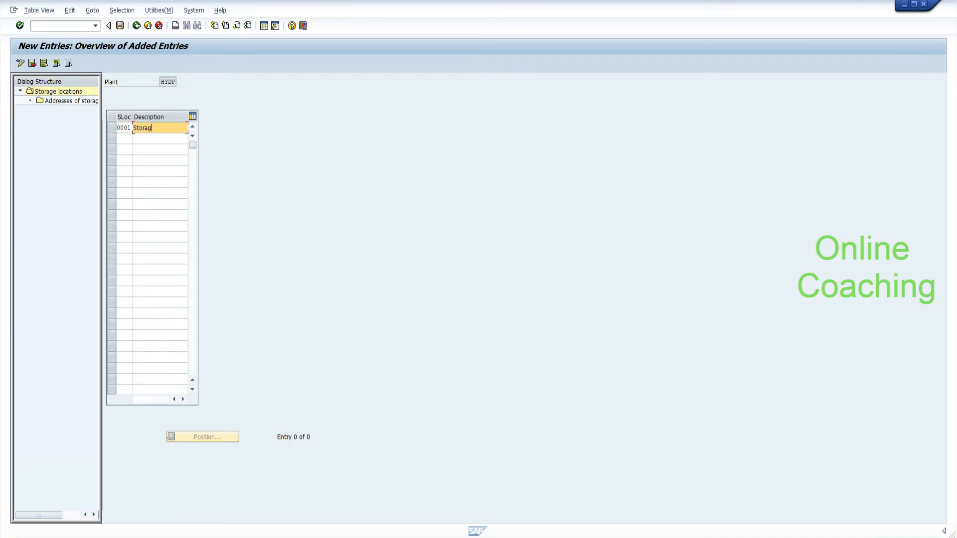
pyautogui.write('e location')
# Widen the storage location code column and add storage location ROD with the description "Receive On Doc".
pyautogui.click(124, 138)
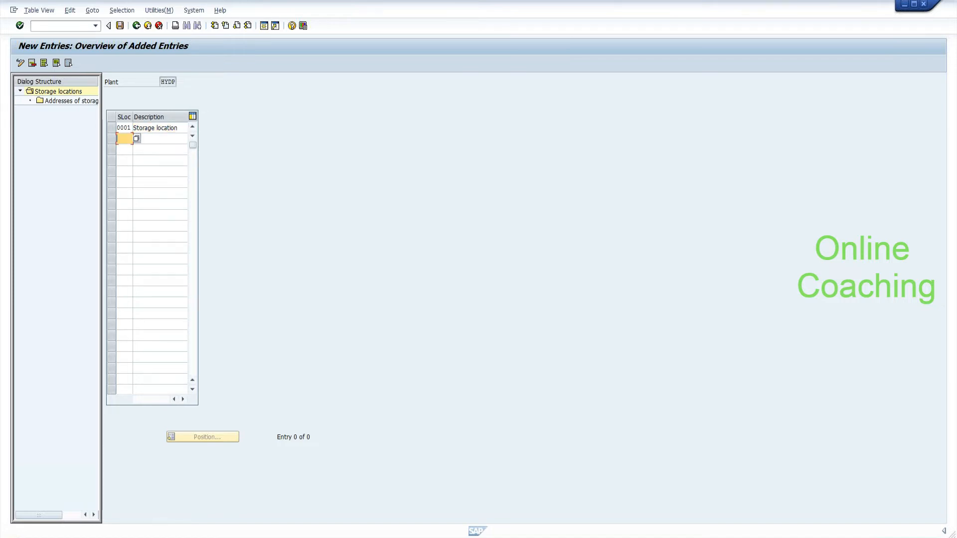
pyautogui.moveTo(132, 117); pyautogui.dragTo(149, 120)
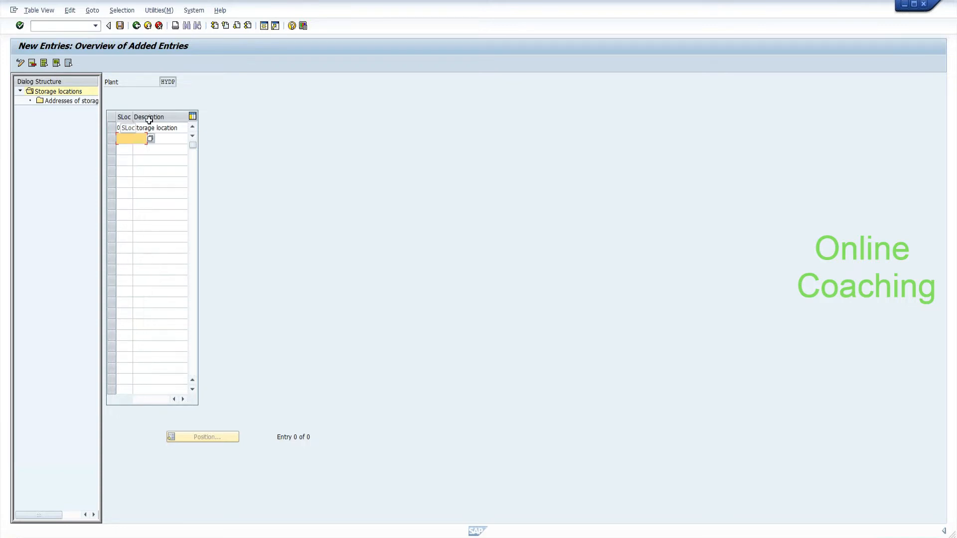
pyautogui.click(132, 128)
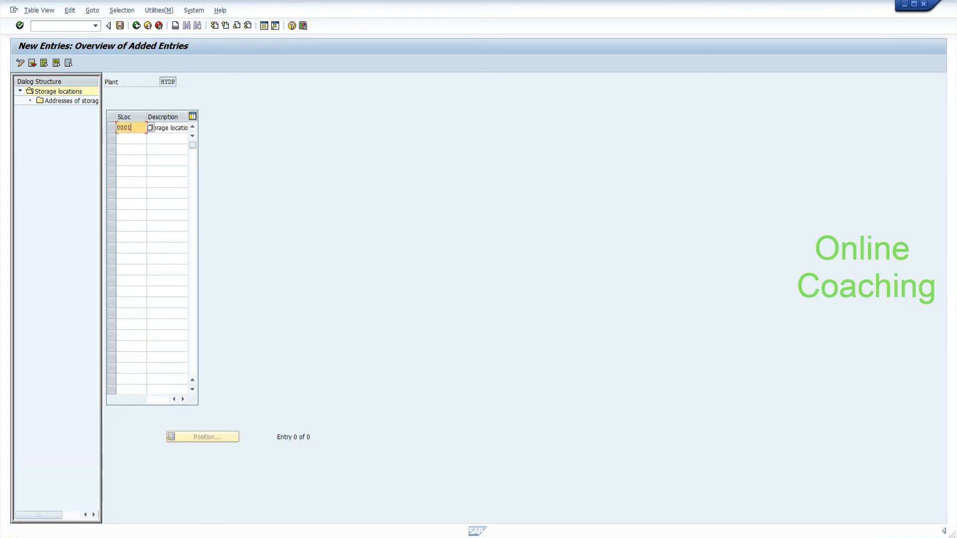
pyautogui.click(132, 139)
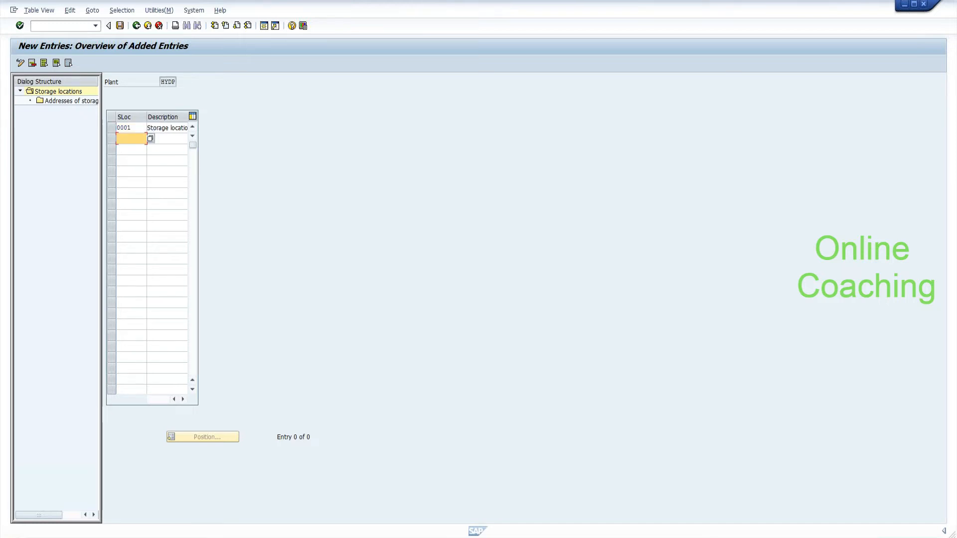
pyautogui.click(132, 128)
pyautogui.click(132, 139)
pyautogui.write('ROD')
pyautogui.press('Tab')
pyautogui.write('Receive On Doc')
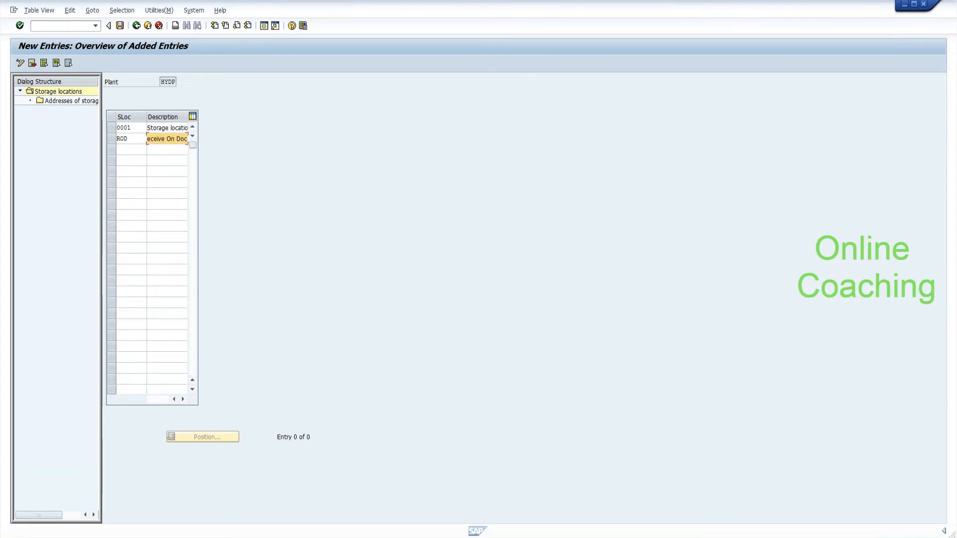
pyautogui.press('Tab')
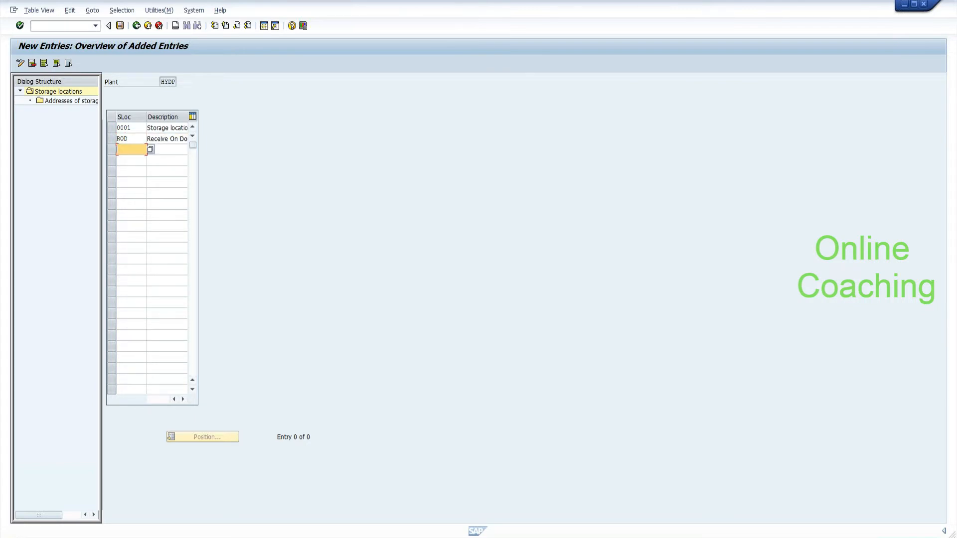
# Add storage location AFS with the description "Avialbale for Sa".
pyautogui.write('AFS')
pyautogui.press('Tab')
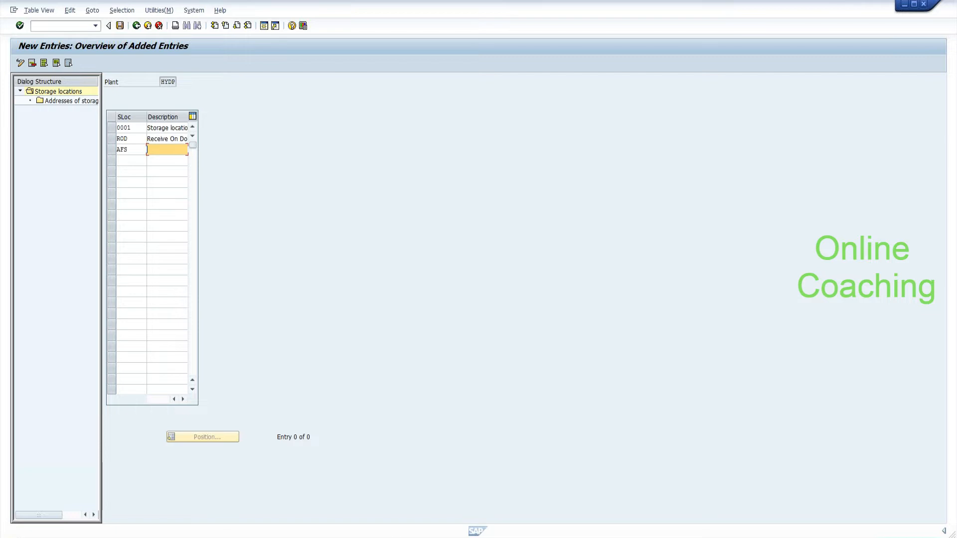
pyautogui.write('Av')
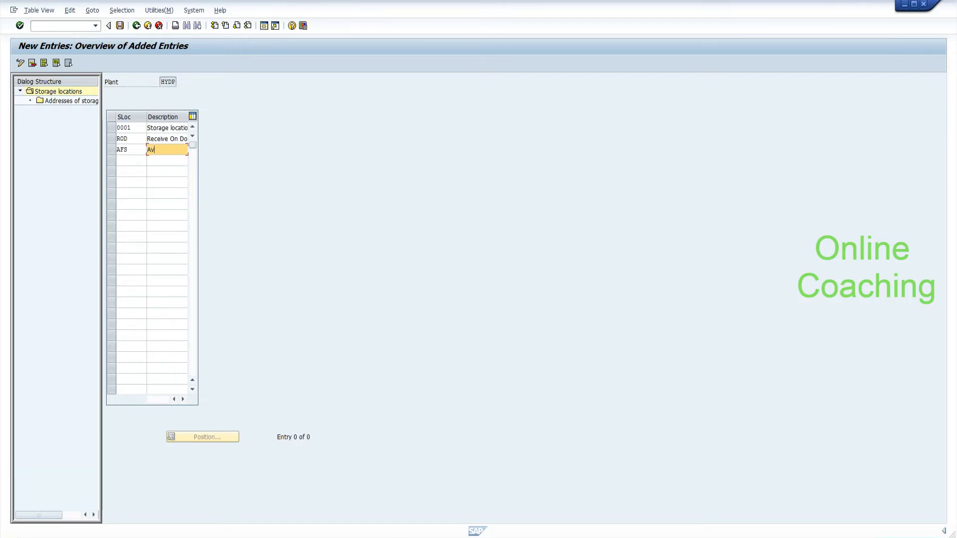
pyautogui.write('ialbale for Sa')
pyautogui.click(137, 151)
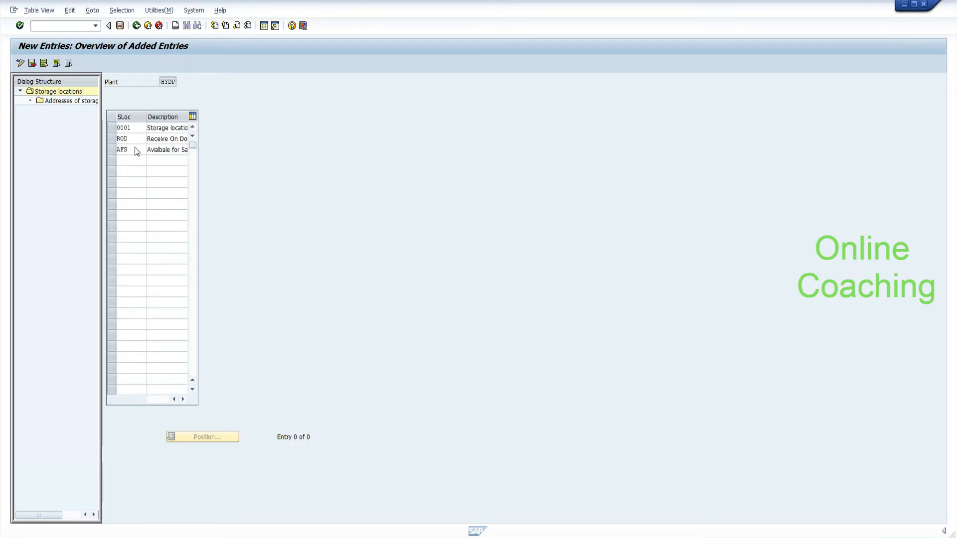
# Save the storage locations in a new customizing request described "EWm Base Configuration" and return to the implementation guide.
pyautogui.click(119, 26)
pyautogui.click(194, 174)
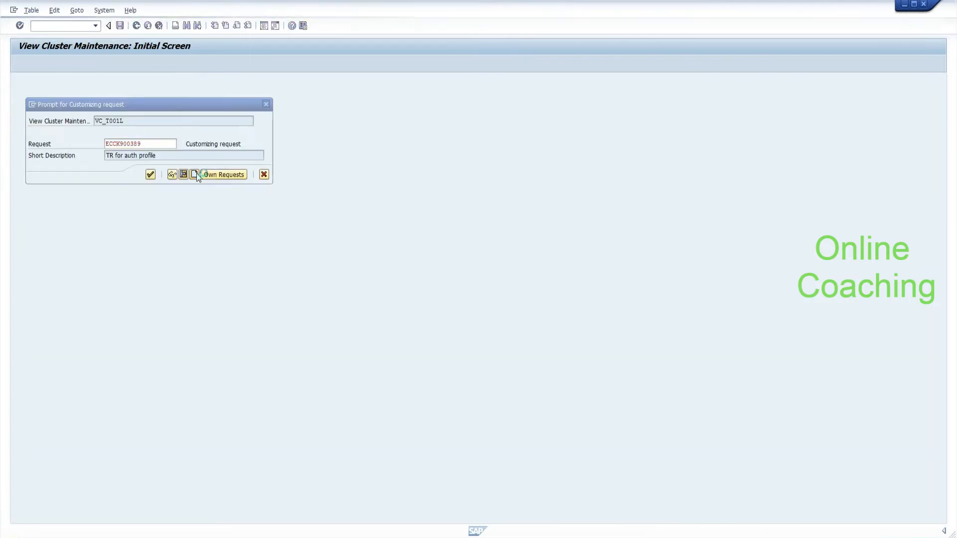
pyautogui.write('EWm Ba')
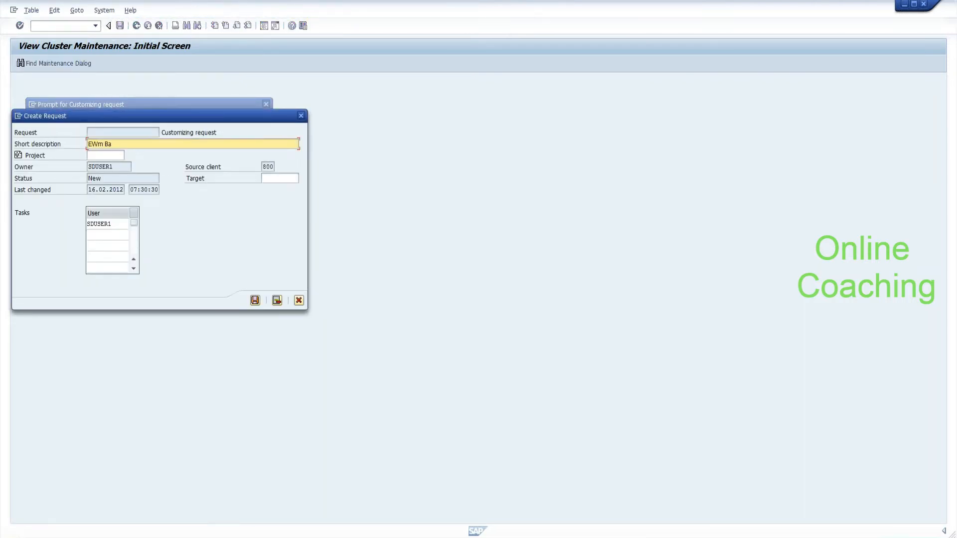
pyautogui.write('se Configuration')
pyautogui.click(255, 301)
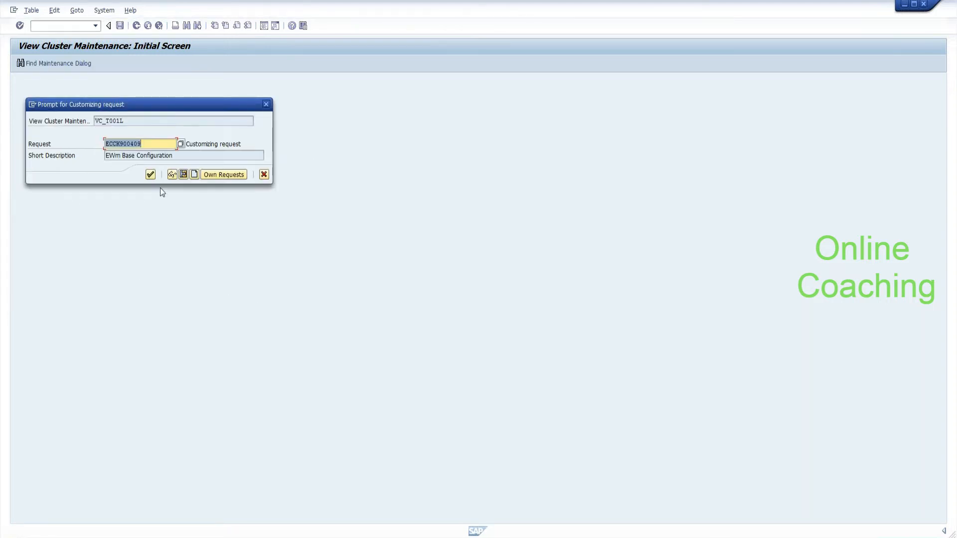
pyautogui.click(150, 175)
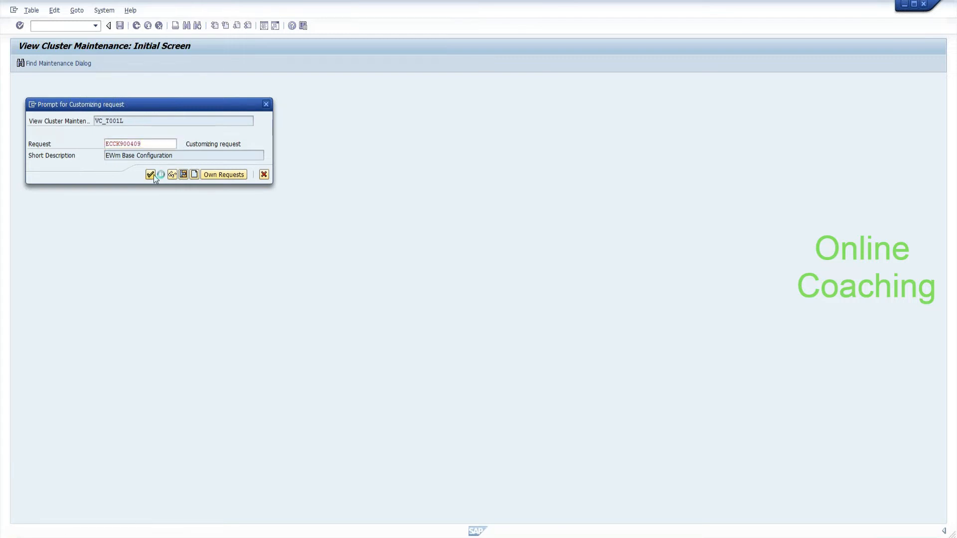
pyautogui.click(136, 26)
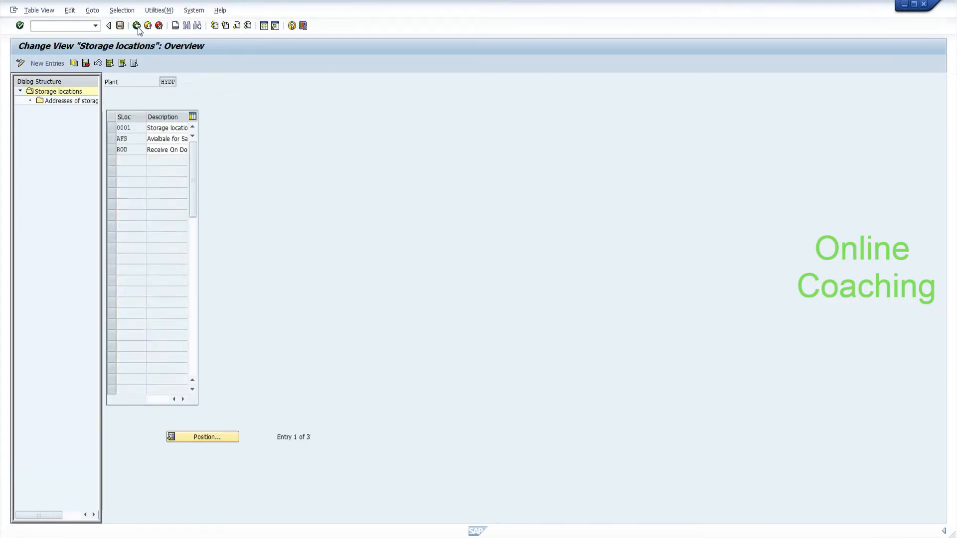
pyautogui.click(136, 26)
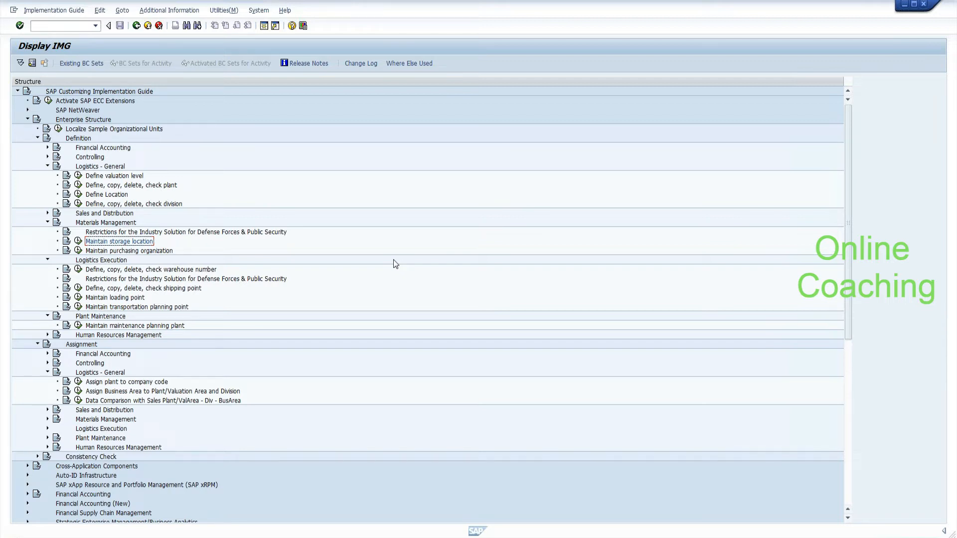
# Open the Define warehouse number activity under Definition > Logistics Execution and widen the warehouse number column.
pyautogui.click(78, 269)
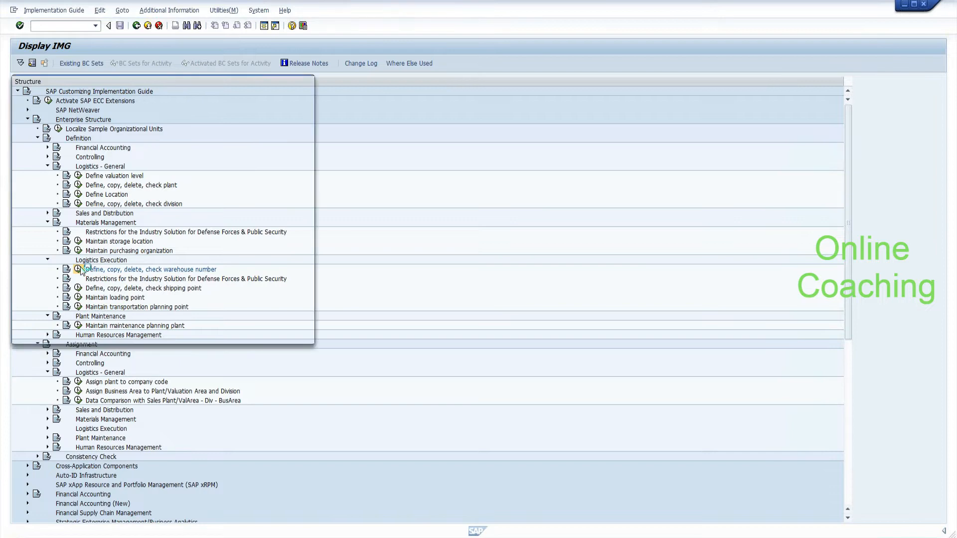
pyautogui.doubleClick(97, 121)
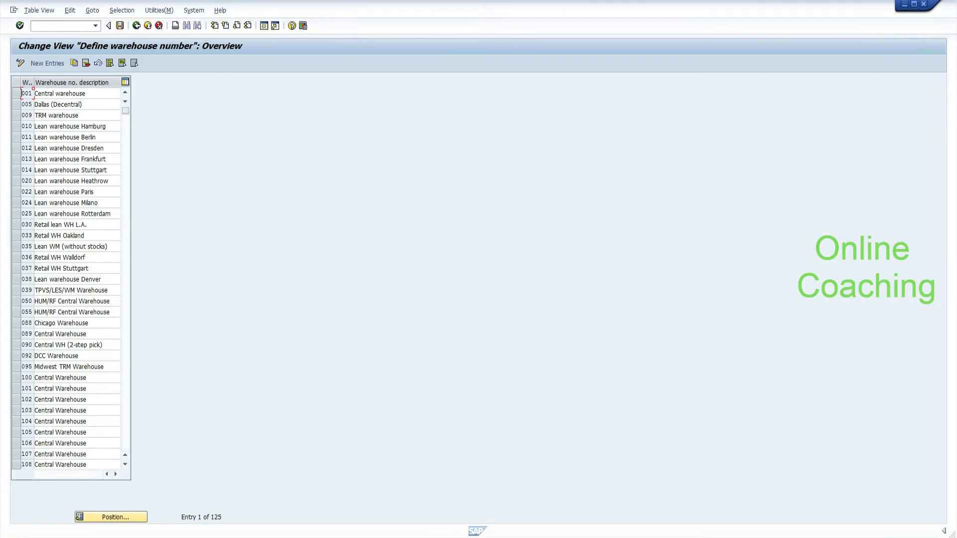
pyautogui.moveTo(34, 81); pyautogui.dragTo(54, 82)
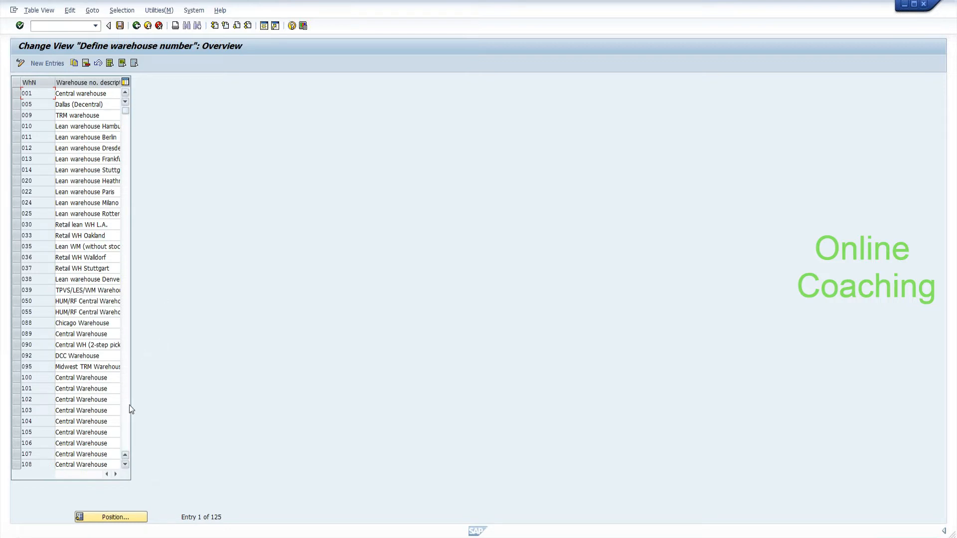
# Look through the list of existing warehouse numbers and their descriptions.
pyautogui.click(126, 425)
pyautogui.click(127, 426)
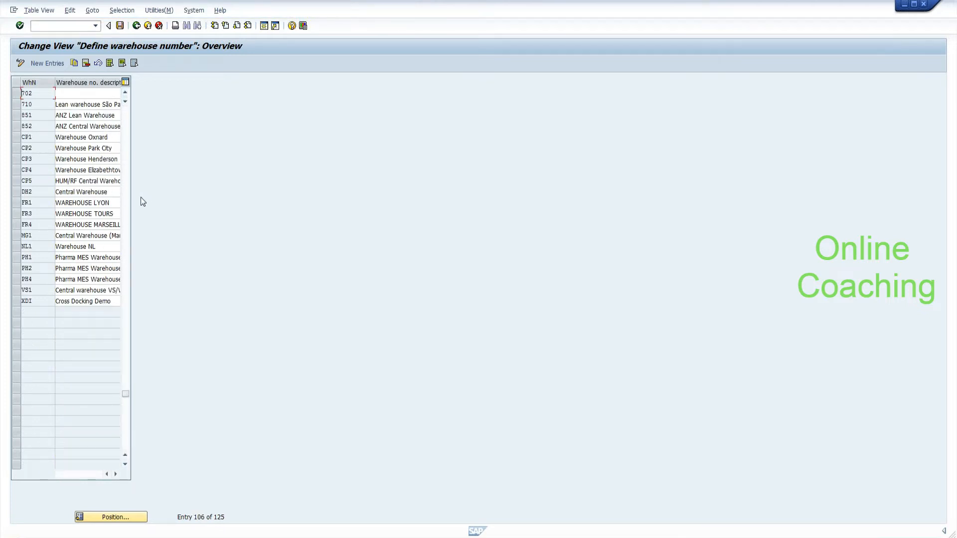
pyautogui.click(125, 146)
pyautogui.click(124, 133)
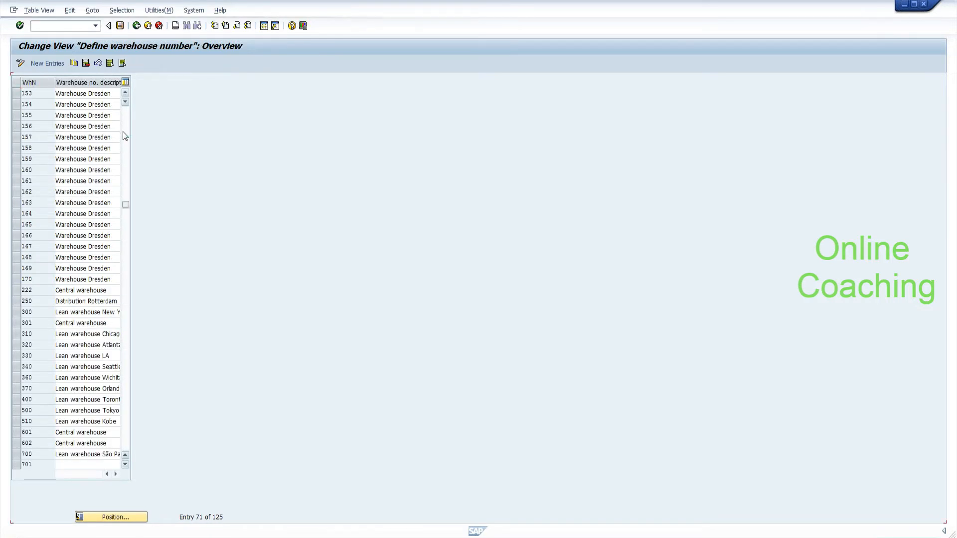
pyautogui.click(124, 131)
pyautogui.click(124, 122)
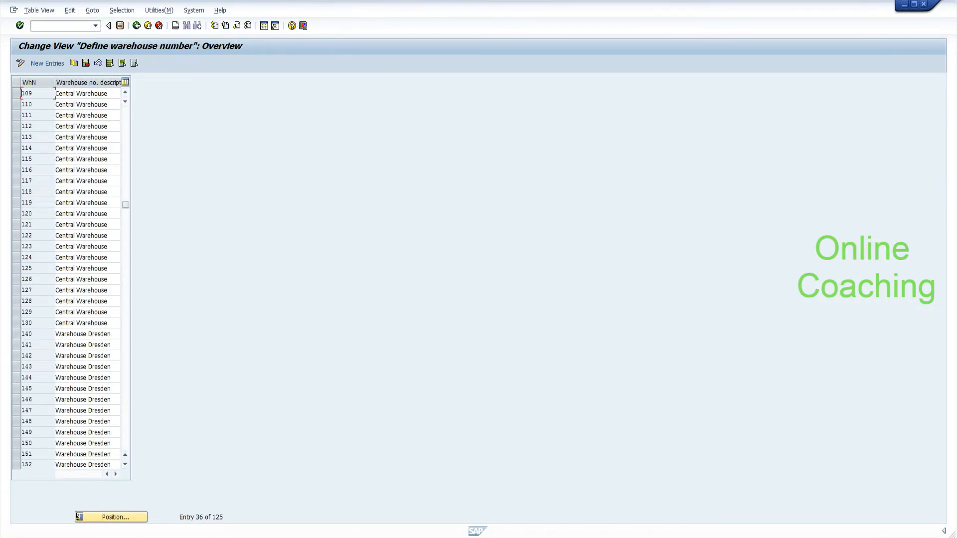
# Copy warehouse number 001 as HYD with the description "Hyderabad Warehouse".
pyautogui.moveTo(124, 203); pyautogui.dragTo(128, 97)
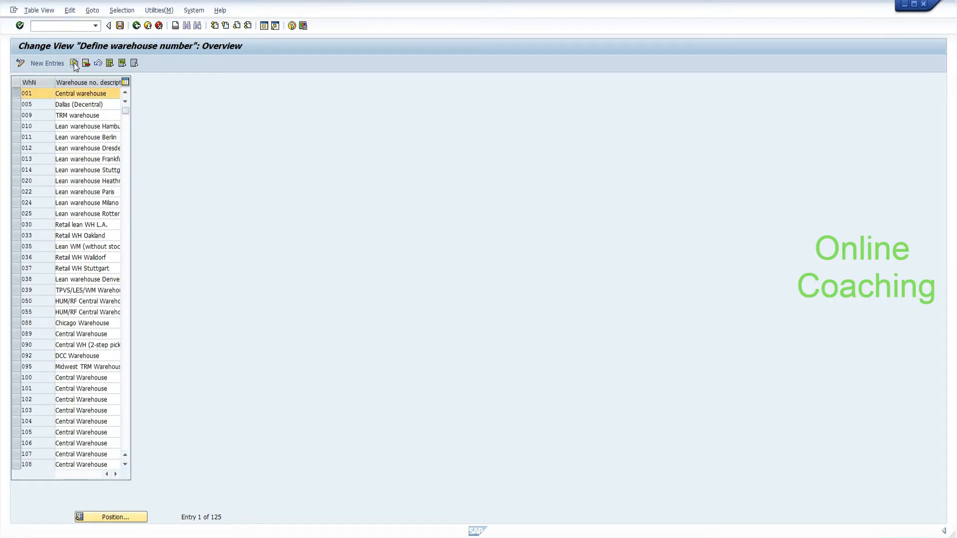
pyautogui.click(74, 63)
pyautogui.press('BackSpace')
pyautogui.press('BackSpace')
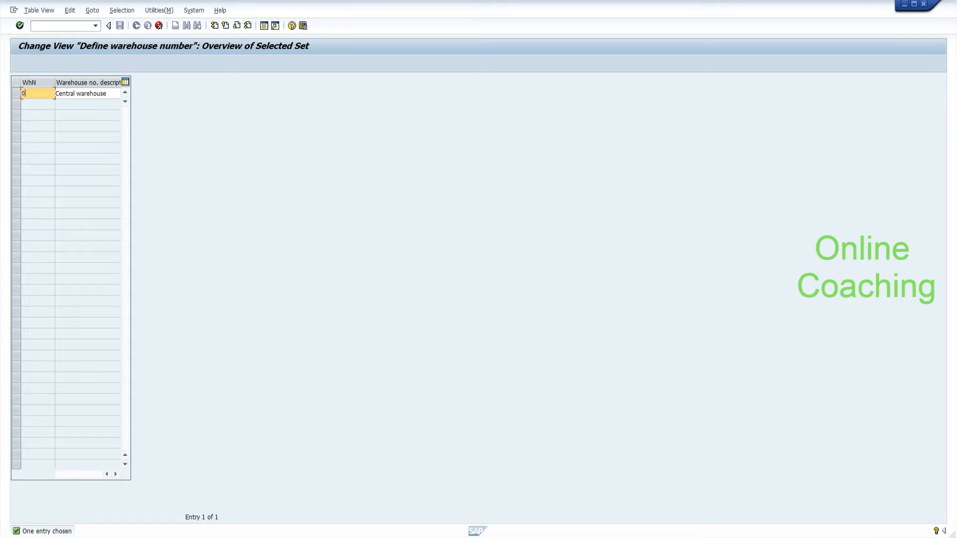
pyautogui.write('HYD')
pyautogui.press('Tab')
pyautogui.press('BackSpace')
pyautogui.write('Hyderab')
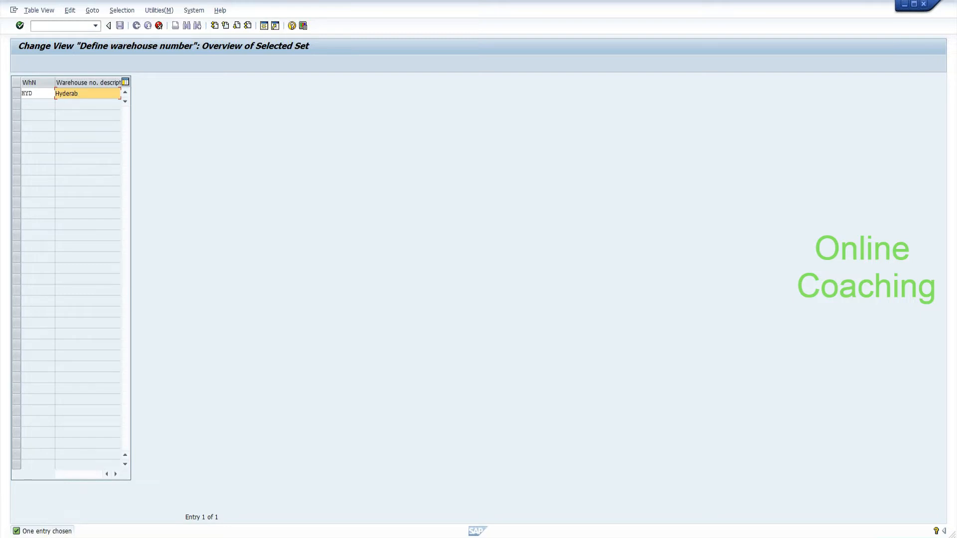
pyautogui.write('ad Warehouse')
pyautogui.press('Return')
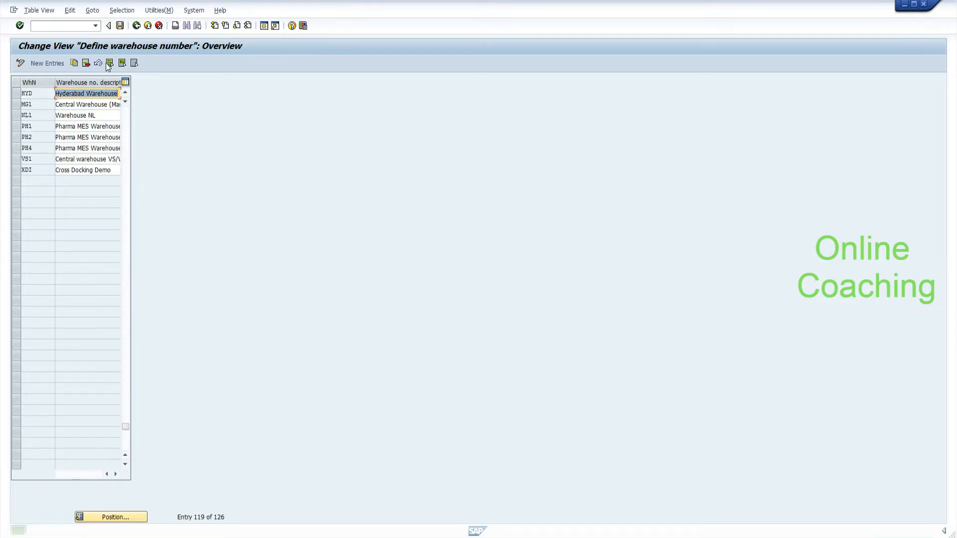
# Save warehouse HYD in the proposed customizing request, close the activity selection and return to the implementation guide.
pyautogui.click(120, 26)
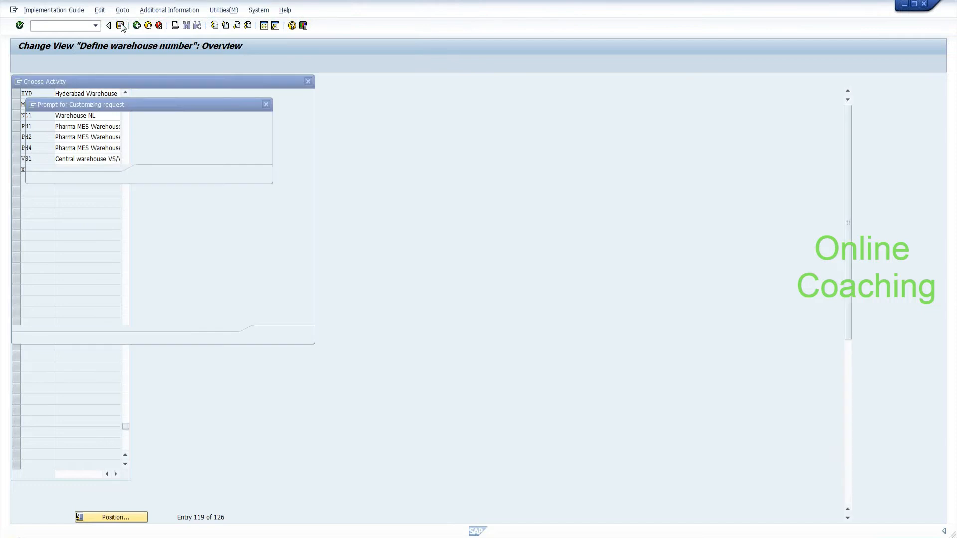
pyautogui.click(150, 175)
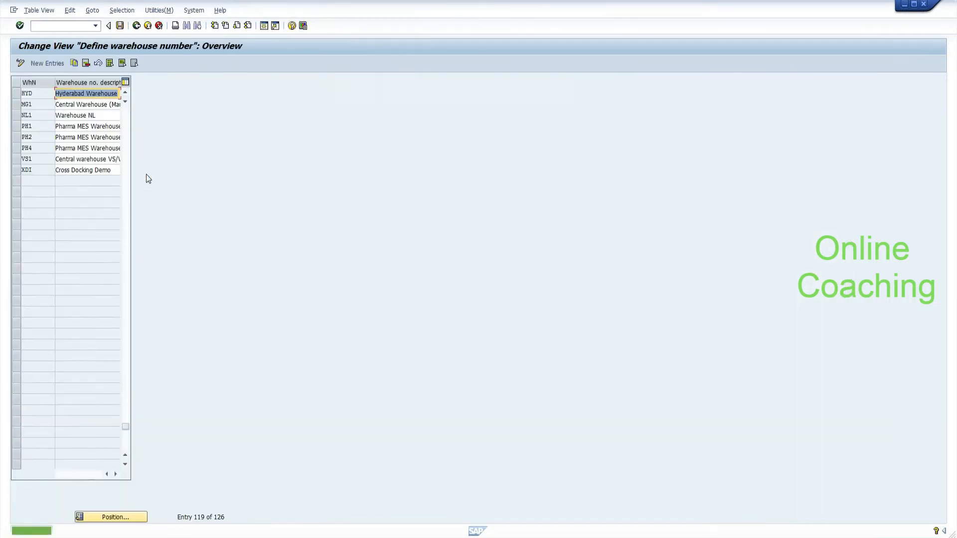
pyautogui.click(22, 94)
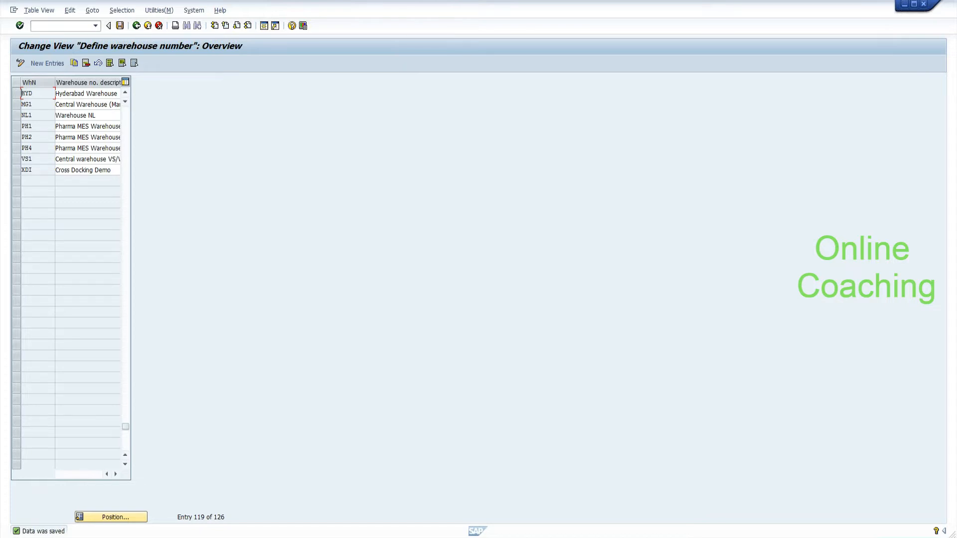
pyautogui.click(136, 26)
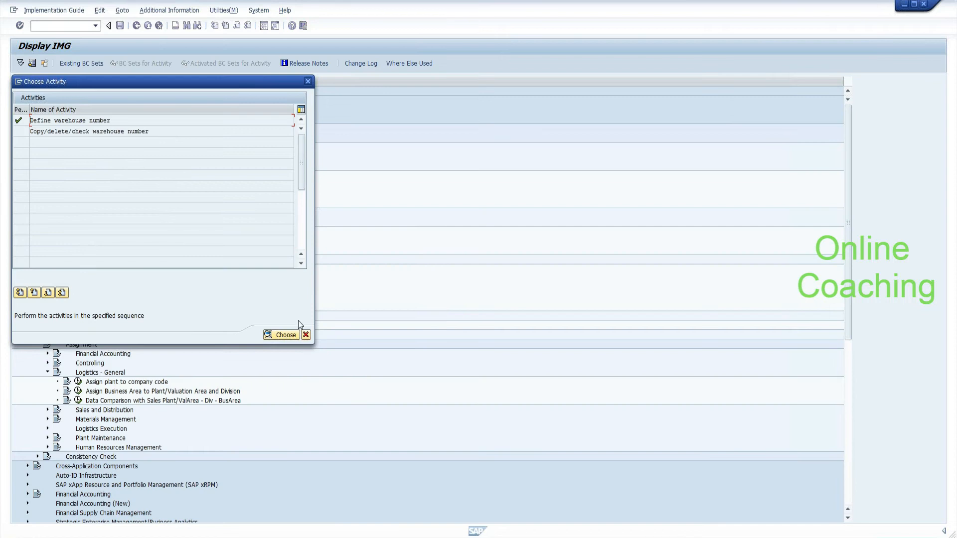
pyautogui.click(307, 334)
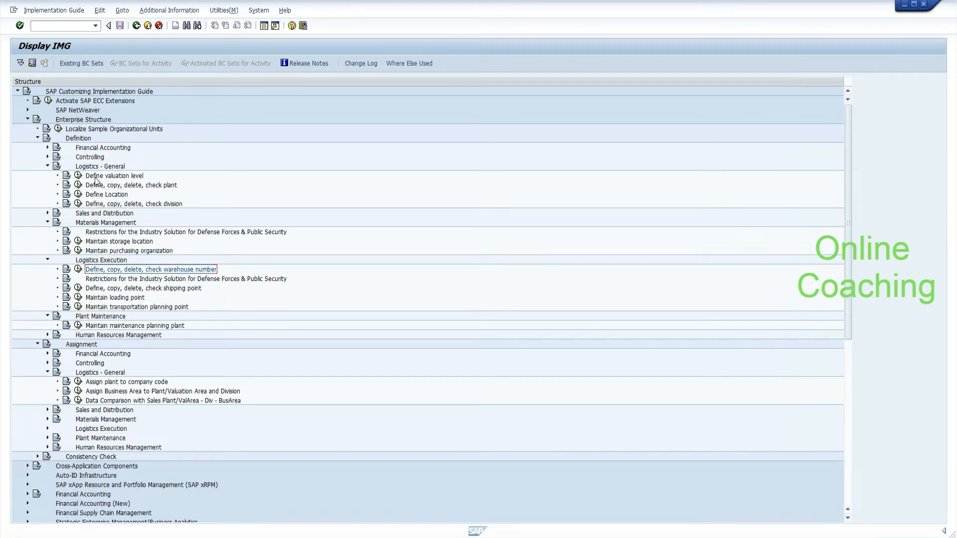
# Open the Assign warehouse number to plant/storage location activity under Assignment > Logistics Execution.
pyautogui.click(127, 178)
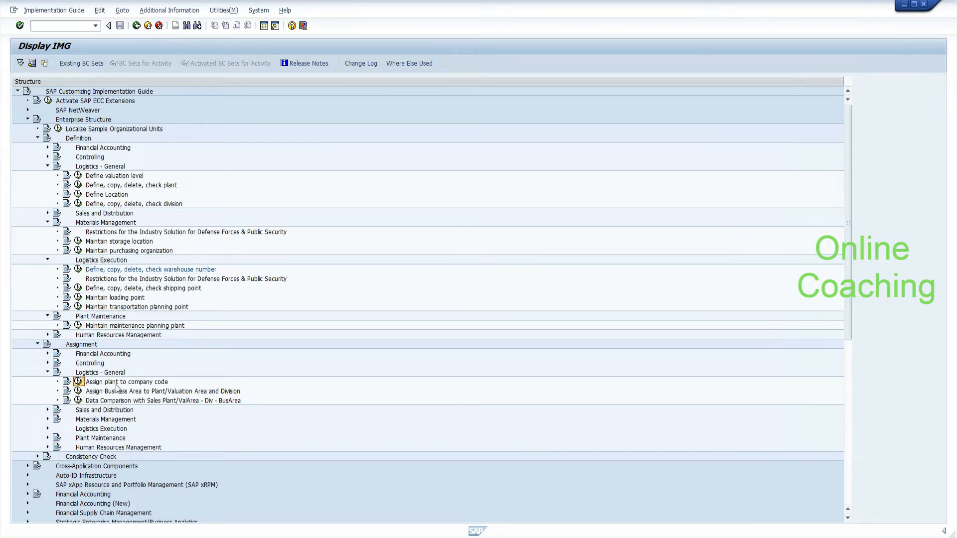
pyautogui.click(47, 429)
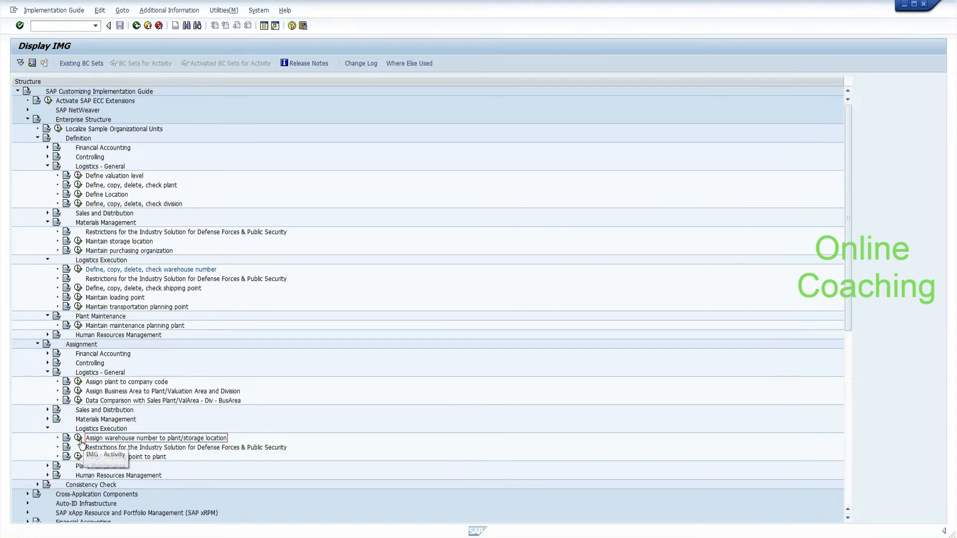
pyautogui.click(79, 439)
# Copy the Lean warehouse Hamburg assignment as plant HYDP, storage location 0001, warehouse number HYD.
pyautogui.click(17, 119)
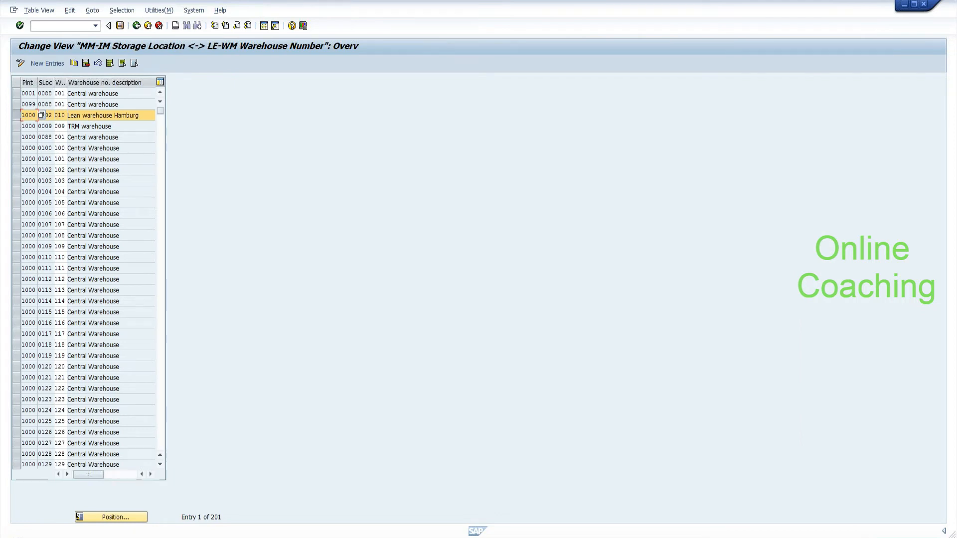
pyautogui.click(73, 67)
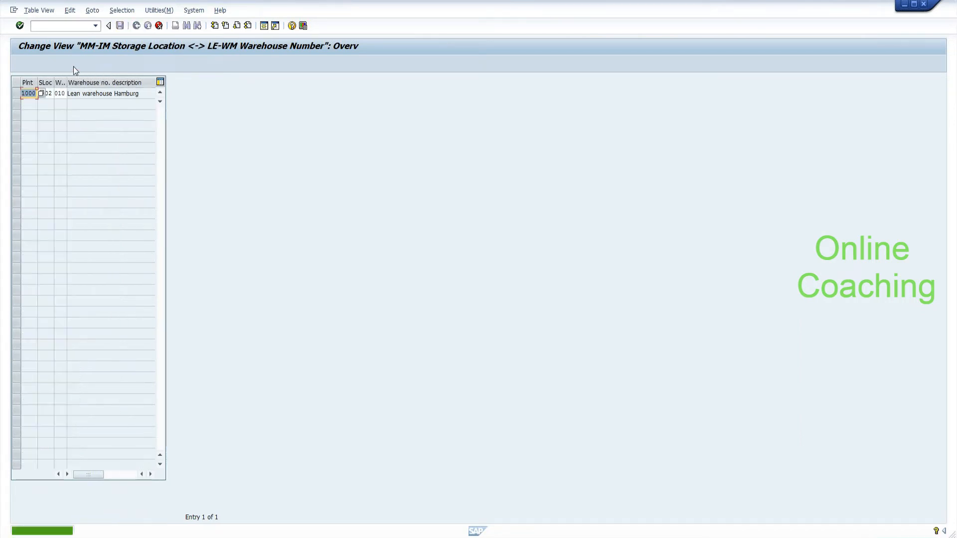
pyautogui.write('1')
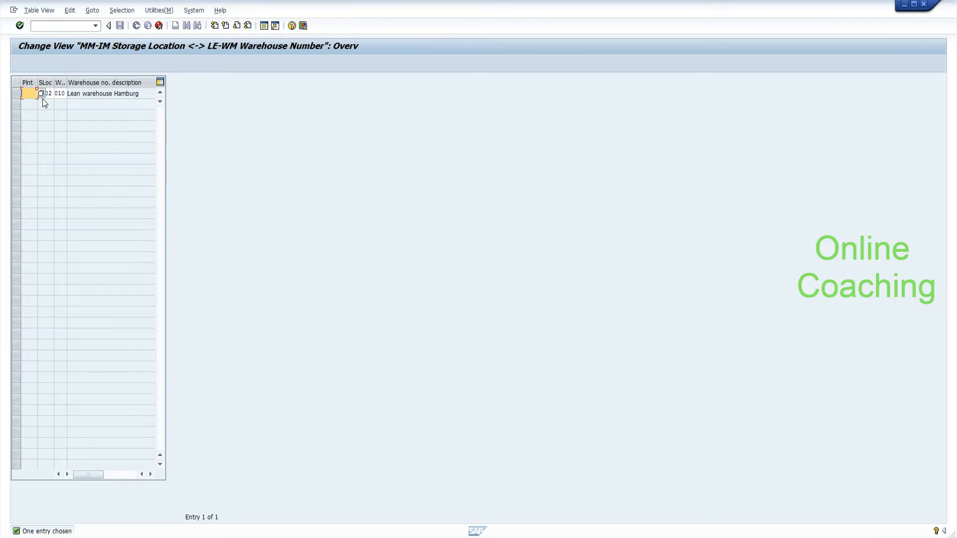
pyautogui.write('YDP')
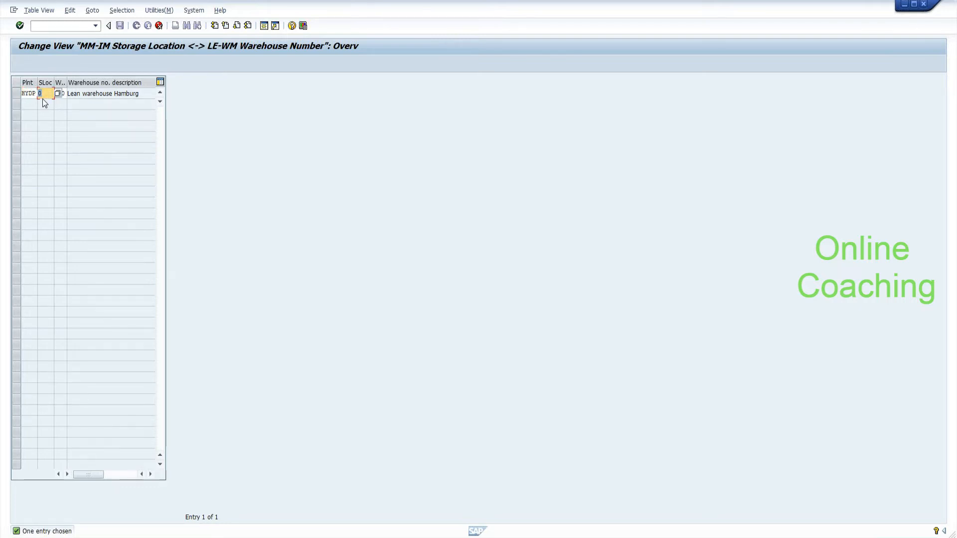
pyautogui.press('BackSpace')
pyautogui.write('0001')
pyautogui.press('Tab')
pyautogui.write('HYD')
pyautogui.press('Return')
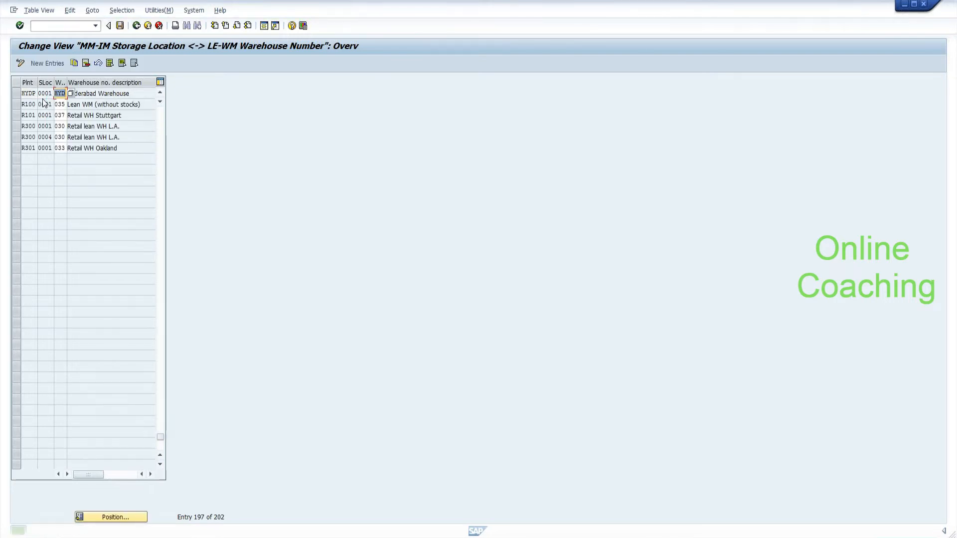
# Copy the HYDP assignment for storage location 0001 to storage location ROD, keeping warehouse number HYD.
pyautogui.click(74, 63)
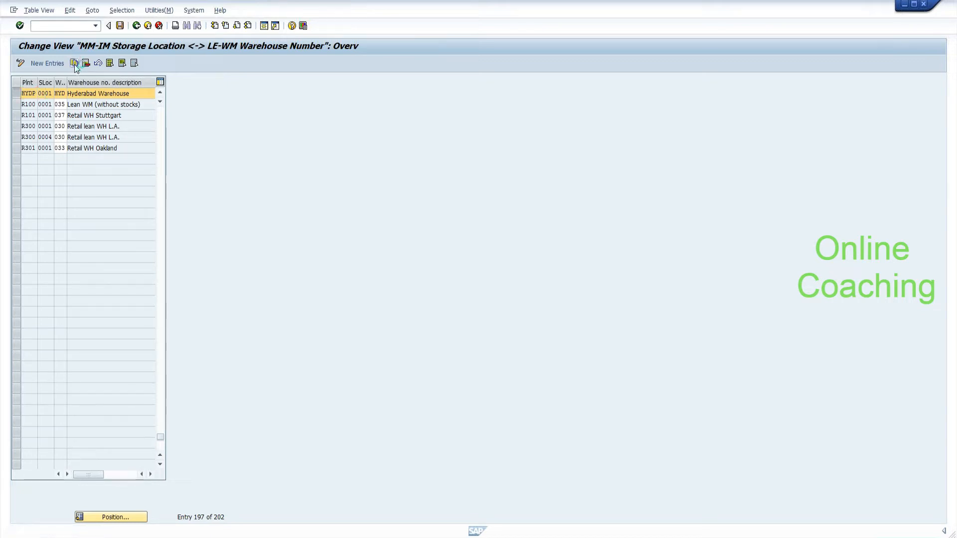
pyautogui.click(49, 93)
pyautogui.press('BackSpace')
pyautogui.press('BackSpace')
pyautogui.press('BackSpace')
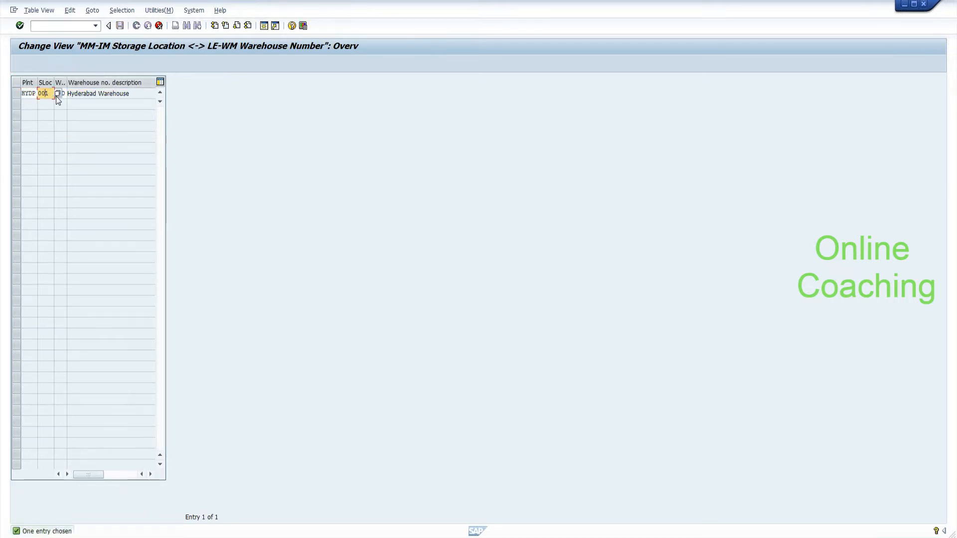
pyautogui.press('BackSpace')
pyautogui.write('RO')
pyautogui.press('Tab')
pyautogui.press('BackSpace')
pyautogui.write('A')
pyautogui.press('BackSpace')
pyautogui.write('H')
pyautogui.click(61, 103)
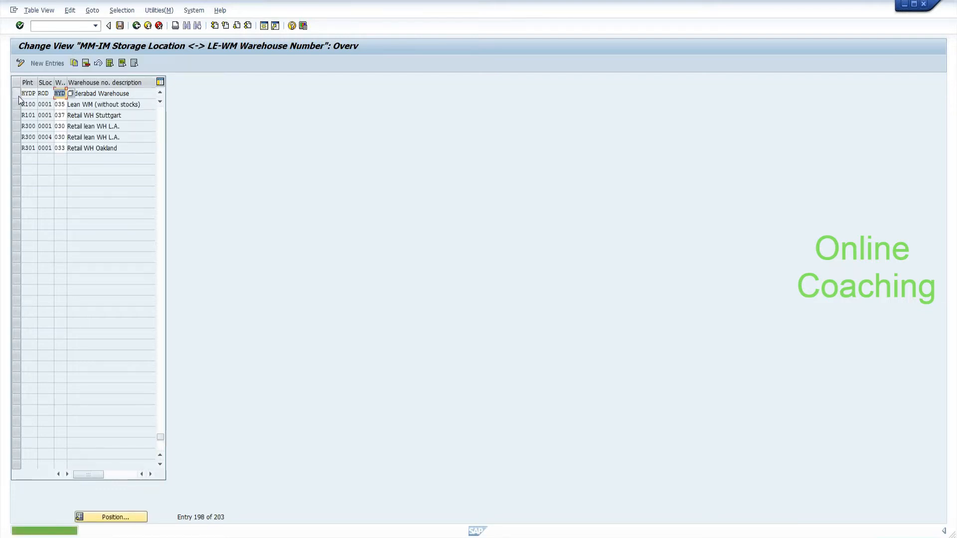
# Copy the HYDP assignment for storage location ROD to storage location AFS, keeping warehouse number HYD.
pyautogui.click(17, 95)
pyautogui.click(74, 64)
pyautogui.click(48, 93)
pyautogui.press('BackSpace')
pyautogui.press('BackSpace')
pyautogui.press('BackSpace')
pyautogui.write('AFS')
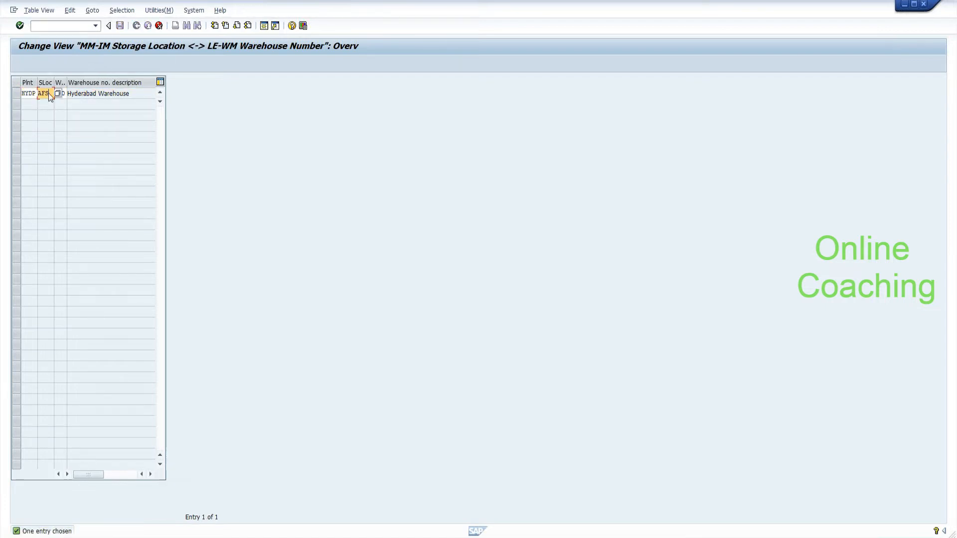
pyautogui.press('Return')
# Save the warehouse assignments for plant HYDP and return to the implementation guide.
pyautogui.click(120, 26)
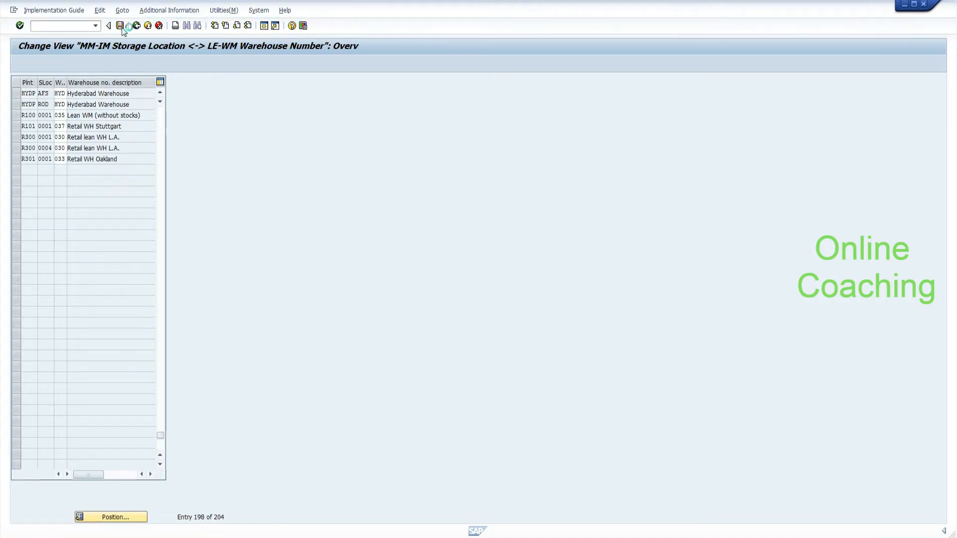
pyautogui.click(154, 174)
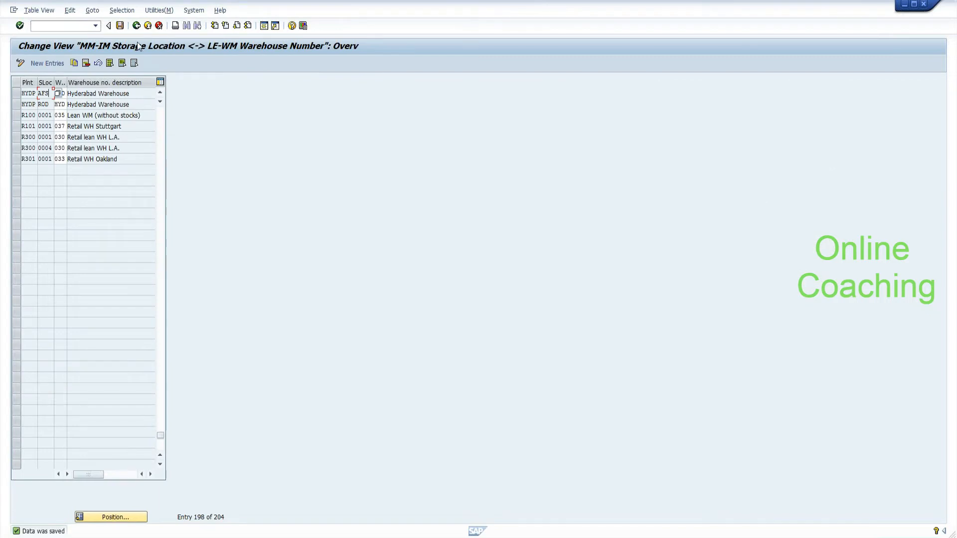
pyautogui.click(136, 26)
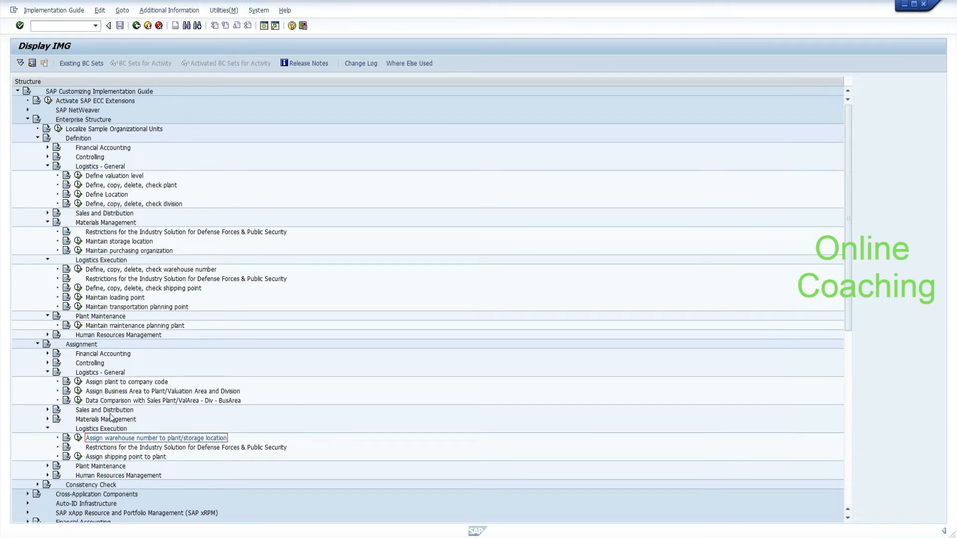
# Look through the implementation guide's main nodes below Enterprise Structure, from Cross-Application Components down to SAP Banking.
pyautogui.click(27, 448)
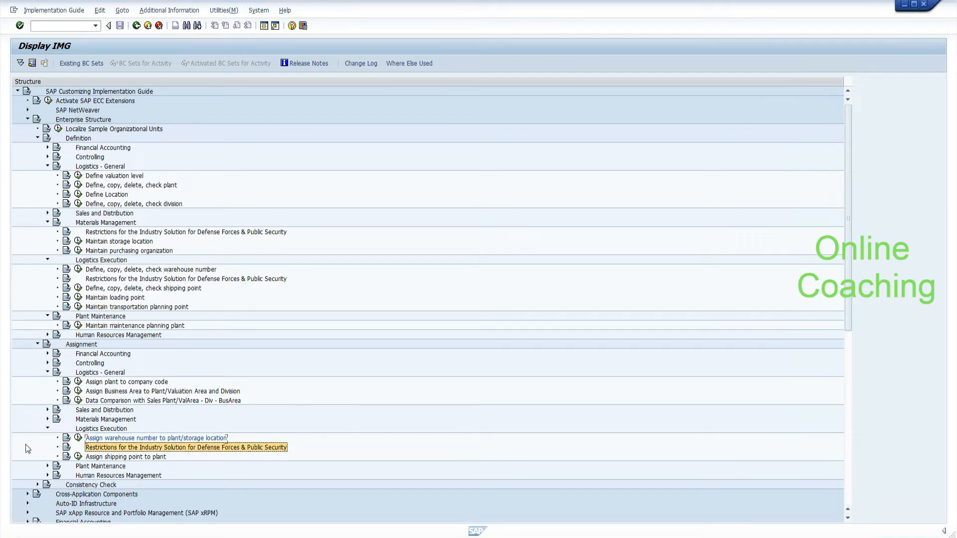
pyautogui.press('Down')
pyautogui.press('Down')
pyautogui.press('Down')
pyautogui.press('Down')
pyautogui.press('Down')
pyautogui.press('Down')
pyautogui.press('Down')
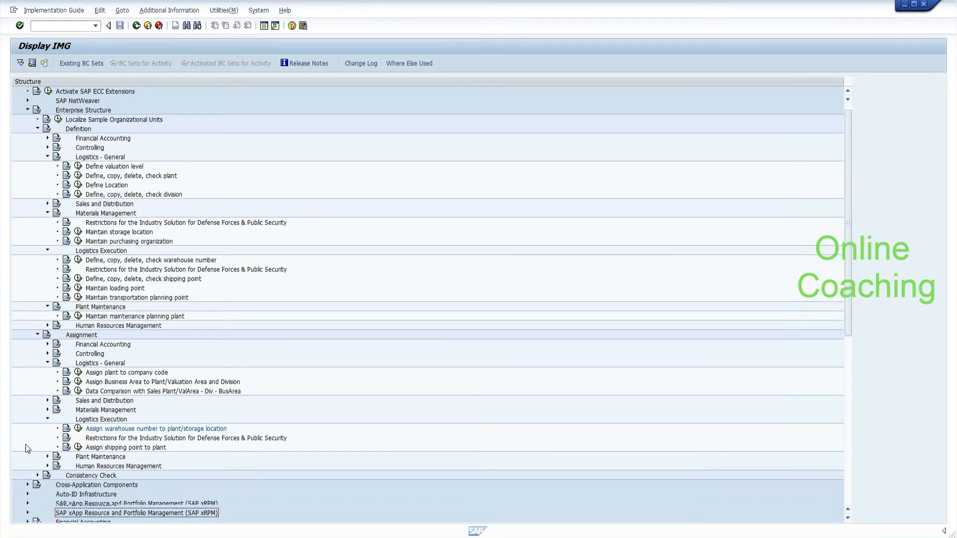
pyautogui.press('Down')
pyautogui.press('Down')
pyautogui.press('Down')
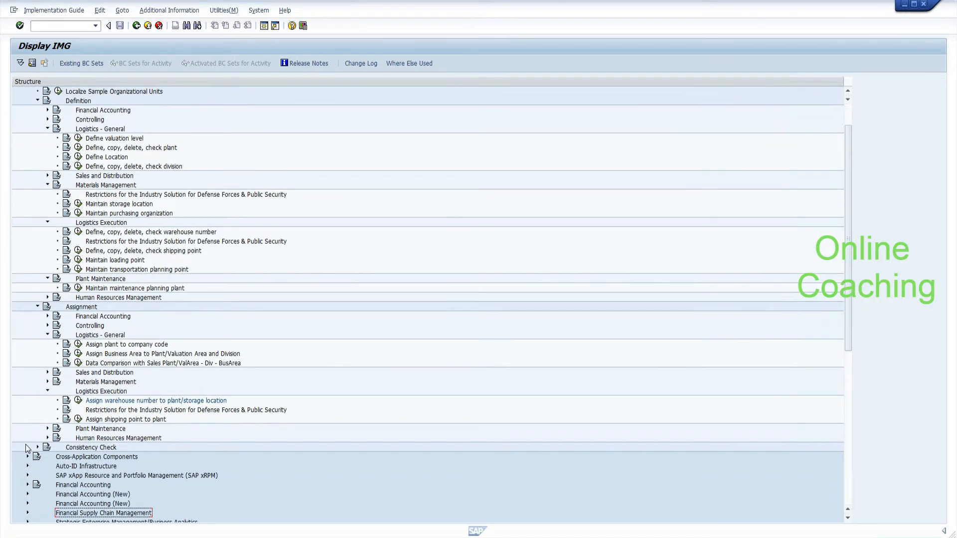
pyautogui.press('Down')
pyautogui.press('Down')
pyautogui.press('Down')
pyautogui.press('Down')
pyautogui.press('Down')
pyautogui.press('Down')
pyautogui.press('Down')
pyautogui.press('Down')
pyautogui.press('Down')
pyautogui.press('Down')
pyautogui.press('Down')
pyautogui.press('Down')
pyautogui.press('Down')
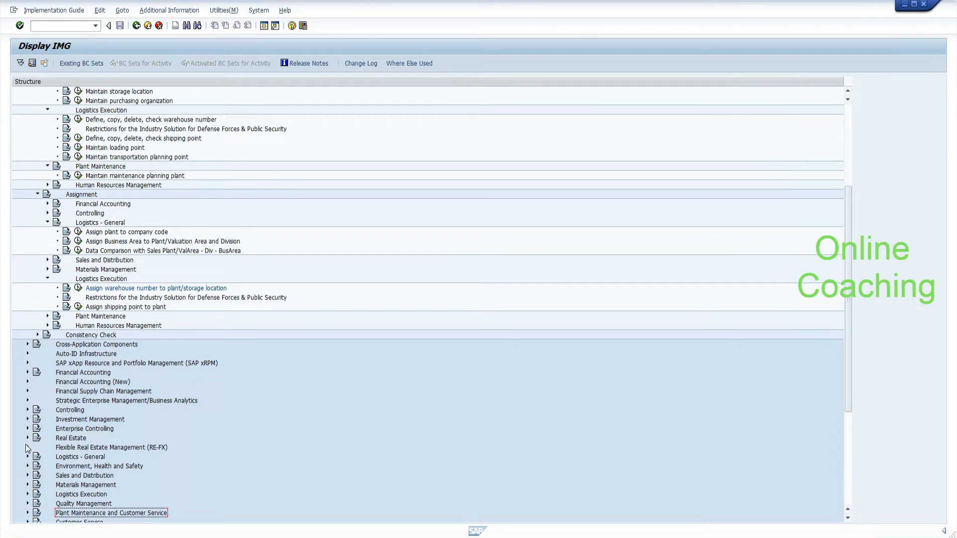
pyautogui.scroll(-1, 26, 447)
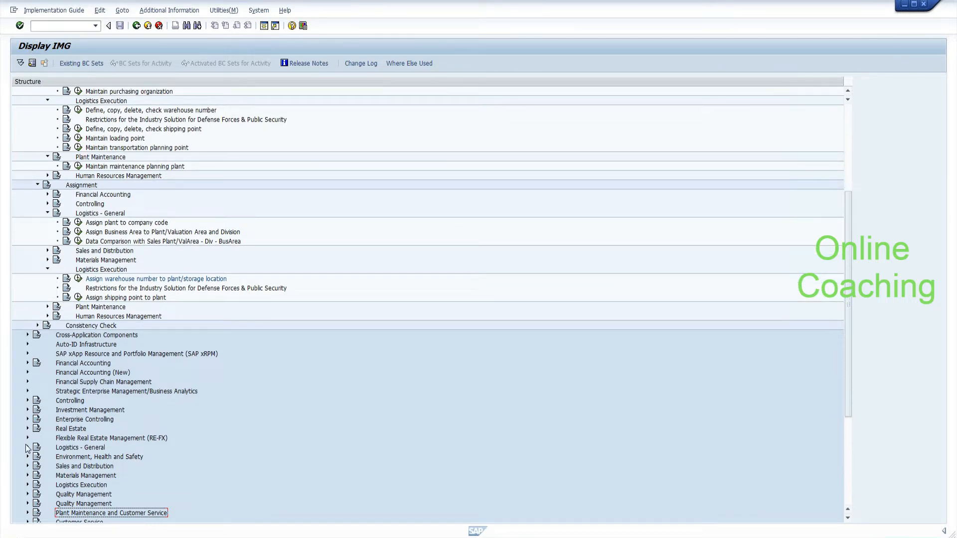
pyautogui.scroll(-6, 26, 448)
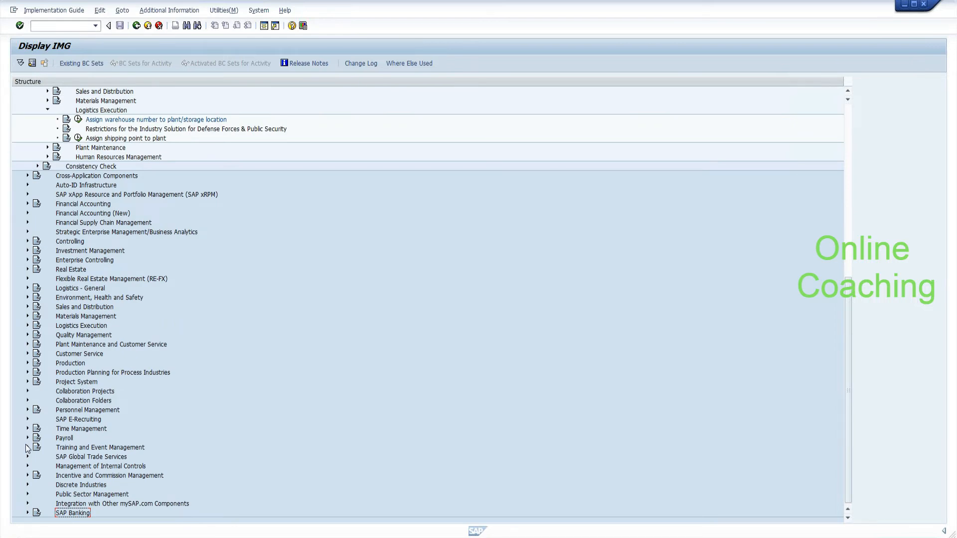
# Go back up through the implementation guide and review the Assignment and Definition activities under Enterprise Structure.
pyautogui.press('Up')
pyautogui.press('Up')
pyautogui.press('Up')
pyautogui.press('Up')
pyautogui.press('Up')
pyautogui.press('Up')
pyautogui.press('Up')
pyautogui.press('Up')
pyautogui.press('Up')
pyautogui.press('Up')
pyautogui.press('Up')
pyautogui.press('Up')
pyautogui.press('Up')
pyautogui.press('Up')
pyautogui.press('Up')
pyautogui.press('Up')
pyautogui.press('Up')
pyautogui.press('Up')
pyautogui.press('Up')
pyautogui.press('Up')
pyautogui.press('Up')
pyautogui.press('Up')
pyautogui.press('Up')
pyautogui.press('Up')
pyautogui.press('Up')
pyautogui.press('Up')
pyautogui.press('Up')
pyautogui.press('Up')
pyautogui.press('Up')
pyautogui.press('Up')
pyautogui.press('Up')
pyautogui.press('Up')
pyautogui.press('Up')
pyautogui.press('Up')
pyautogui.press('Up')
pyautogui.press('Up')
pyautogui.press('Up')
pyautogui.press('Up')
pyautogui.press('Up')
pyautogui.press('Up')
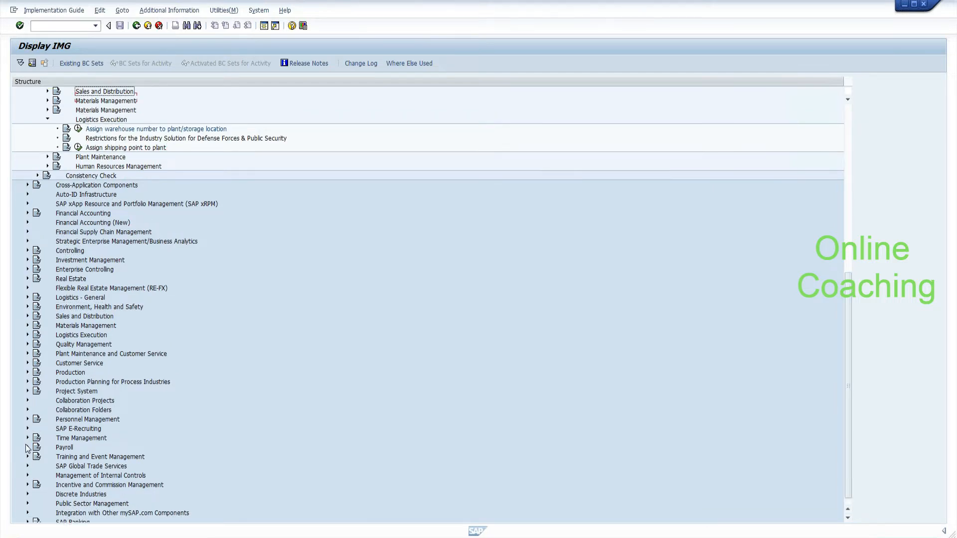
pyautogui.press('Down')
pyautogui.press('Down')
pyautogui.press('Down')
pyautogui.press('Up')
pyautogui.press('Up')
pyautogui.press('Up')
pyautogui.press('Up')
pyautogui.press('Up')
pyautogui.press('Up')
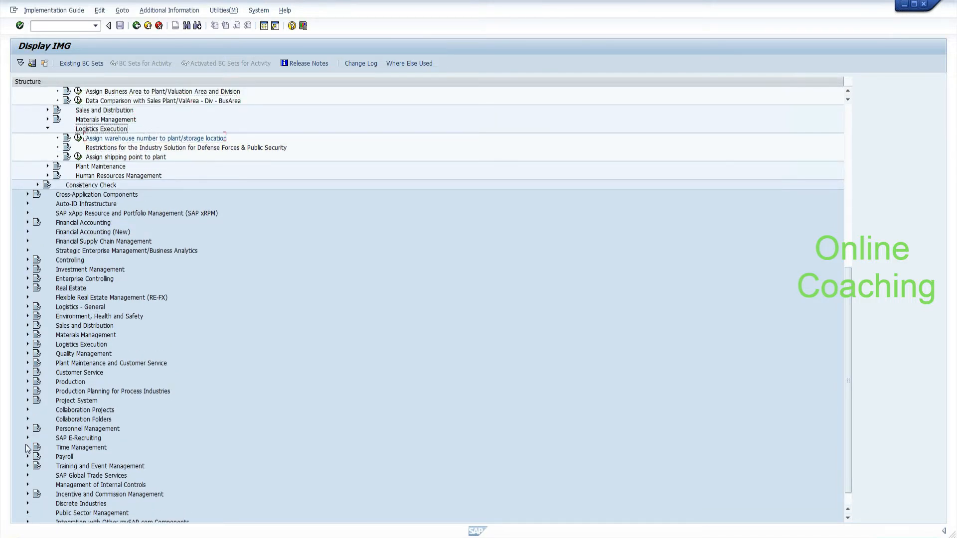
pyautogui.press('Up')
pyautogui.press('Up')
pyautogui.press('Up')
pyautogui.press('Up')
pyautogui.press('Up')
pyautogui.press('Up')
pyautogui.press('Up')
pyautogui.press('Up')
pyautogui.press('Up')
pyautogui.press('Up')
pyautogui.press('Up')
pyautogui.press('Up')
pyautogui.press('Up')
pyautogui.press('Up')
pyautogui.press('Up')
pyautogui.press('Up')
pyautogui.press('Up')
pyautogui.press('Up')
pyautogui.press('Up')
pyautogui.press('Up')
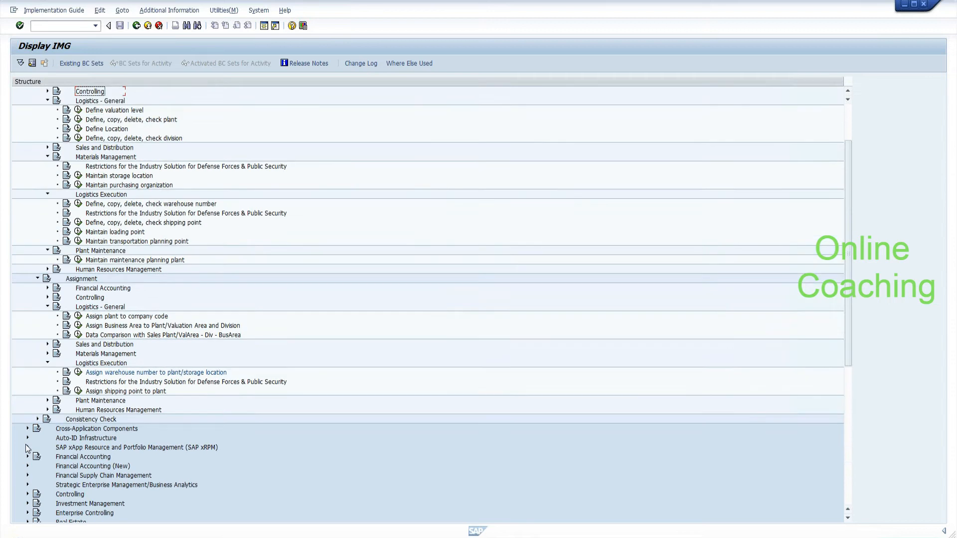
pyautogui.press('Up')
pyautogui.press('Up')
pyautogui.press('Up')
pyautogui.press('Up')
pyautogui.press('Up')
pyautogui.press('Up')
pyautogui.press('Down')
pyautogui.press('Down')
pyautogui.press('Down')
pyautogui.press('Down')
pyautogui.press('Down')
pyautogui.press('Down')
pyautogui.press('Down')
pyautogui.press('Down')
pyautogui.press('Down')
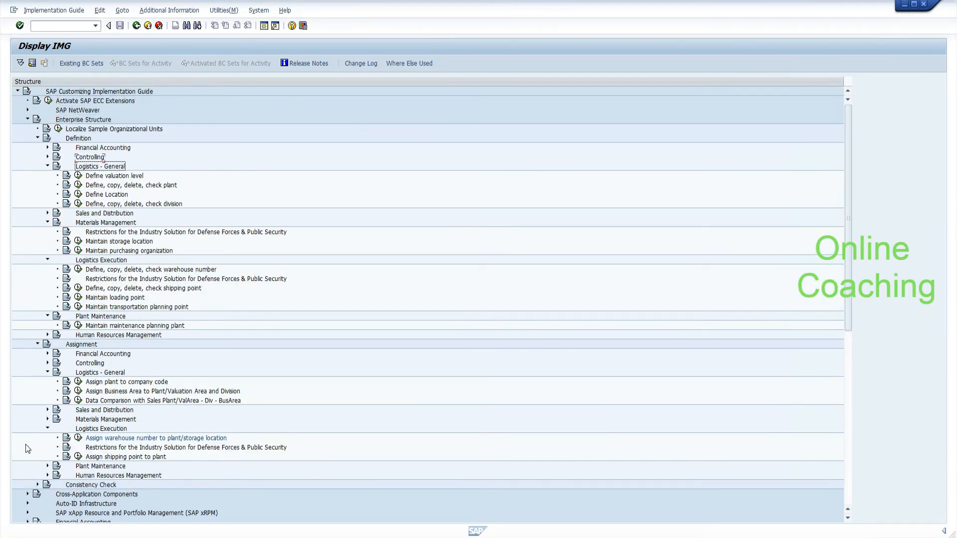
# Expand Integration with Other mySAP.com Components near the end of the implementation guide and select its warehouse and inventory subnodes.
pyautogui.press('Down')
pyautogui.press('Down')
pyautogui.press('Down')
pyautogui.press('Down')
pyautogui.press('Down')
pyautogui.press('Down')
pyautogui.press('Down')
pyautogui.press('Down')
pyautogui.press('Down')
pyautogui.press('Down')
pyautogui.press('Down')
pyautogui.press('Down')
pyautogui.press('Down')
pyautogui.press('Down')
pyautogui.press('Down')
pyautogui.press('Down')
pyautogui.press('Down')
pyautogui.press('Down')
pyautogui.press('Down')
pyautogui.press('Down')
pyautogui.press('Down')
pyautogui.press('Down')
pyautogui.press('Down')
pyautogui.press('Down')
pyautogui.press('Down')
pyautogui.press('Down')
pyautogui.press('Down')
pyautogui.press('Down')
pyautogui.press('Down')
pyautogui.press('Down')
pyautogui.press('Down')
pyautogui.press('Down')
pyautogui.press('Down')
pyautogui.press('Down')
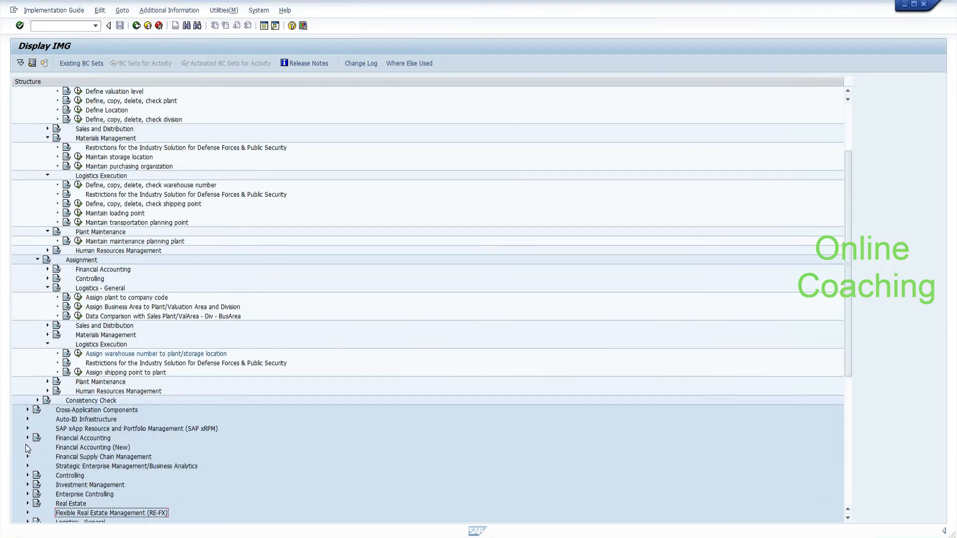
pyautogui.press('Down')
pyautogui.press('Down')
pyautogui.press('Down')
pyautogui.press('Down')
pyautogui.press('Down')
pyautogui.press('Down')
pyautogui.press('Down')
pyautogui.press('Down')
pyautogui.press('Down')
pyautogui.press('Down')
pyautogui.press('Down')
pyautogui.press('Down')
pyautogui.press('Down')
pyautogui.press('Down')
pyautogui.press('Down')
pyautogui.press('Down')
pyautogui.press('Down')
pyautogui.press('Down')
pyautogui.press('Down')
pyautogui.press('Down')
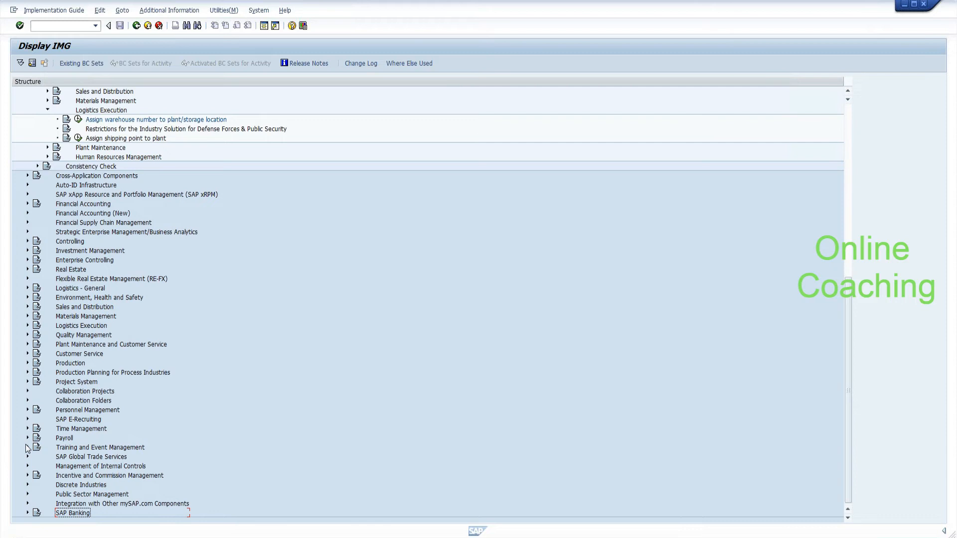
pyautogui.click(27, 504)
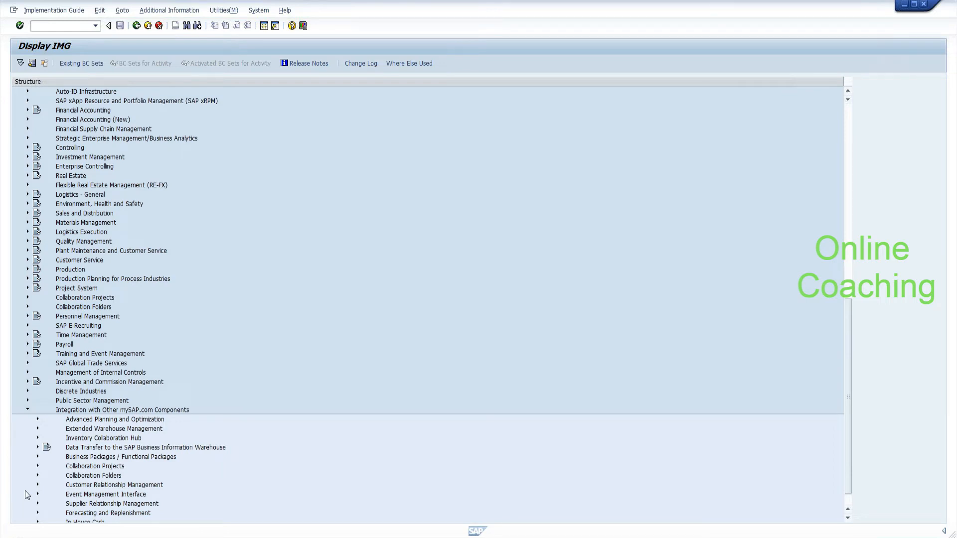
pyautogui.click(106, 430)
pyautogui.click(113, 421)
pyautogui.click(109, 429)
pyautogui.click(106, 439)
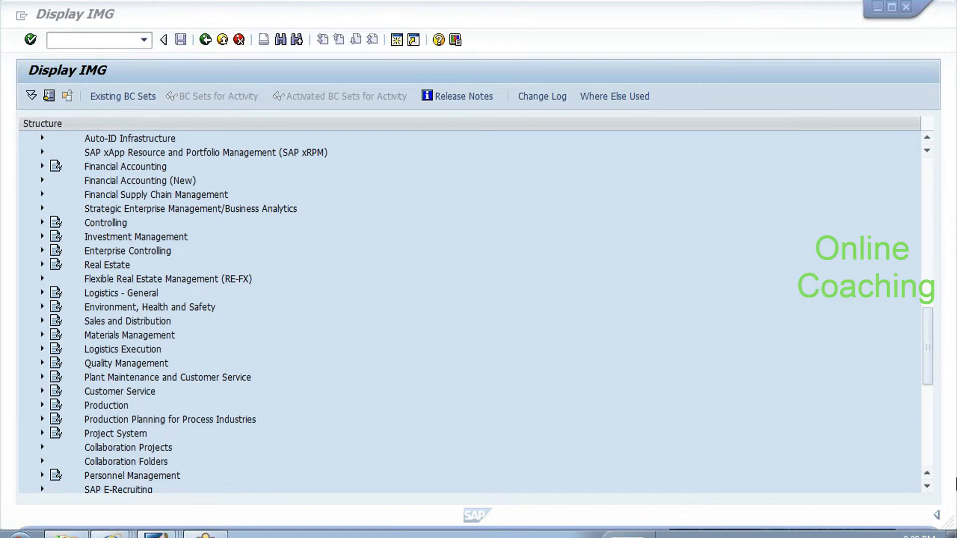
# Expand Extended Warehouse Management under Integration with Other mySAP.com Components, including its Basic Settings for Setting Up the System Landscape.
pyautogui.click(926, 486)
pyautogui.click(926, 486)
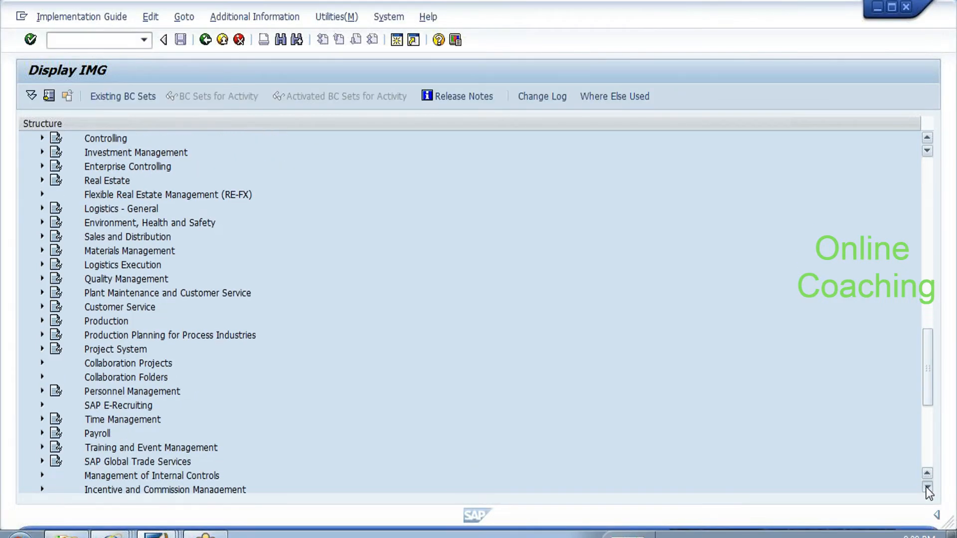
pyautogui.moveTo(926, 405); pyautogui.dragTo(926, 450)
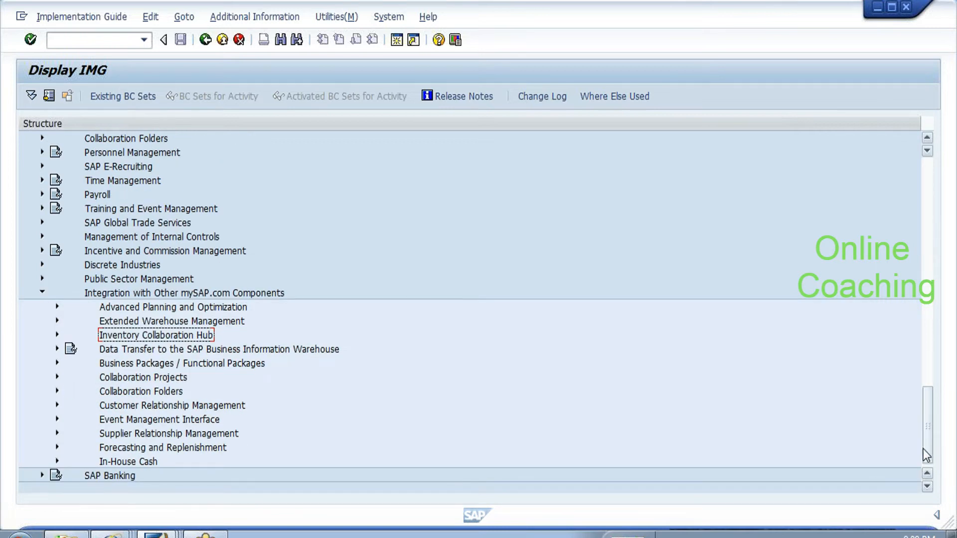
pyautogui.click(55, 321)
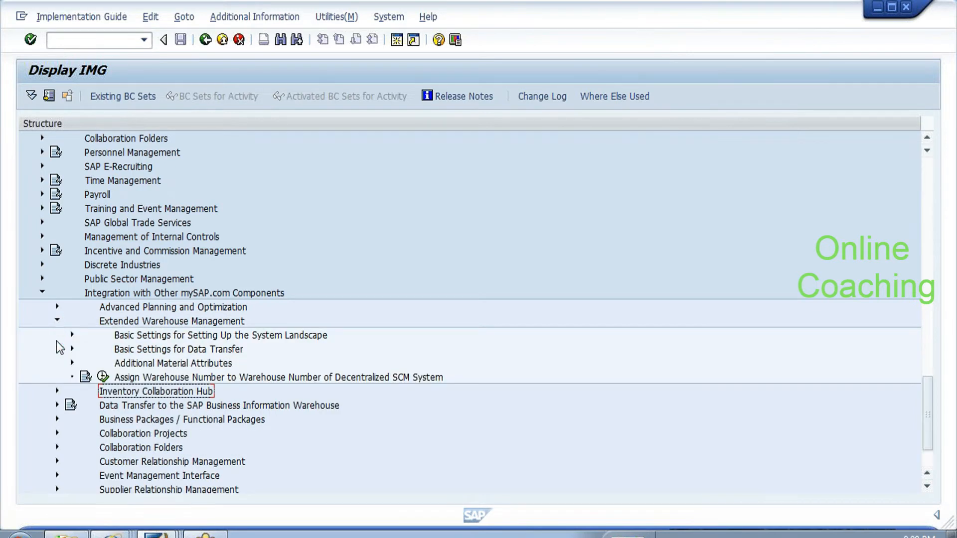
pyautogui.click(166, 322)
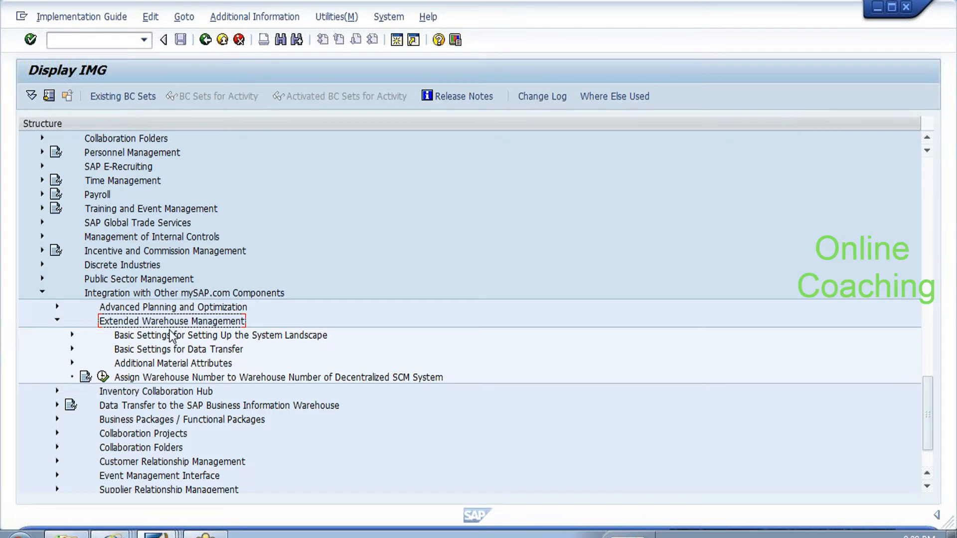
pyautogui.click(71, 336)
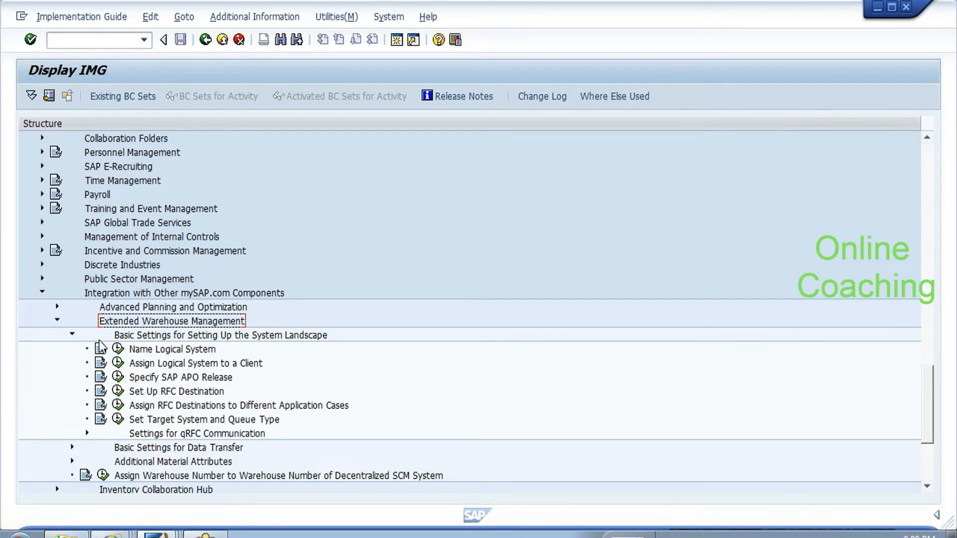
# Open the Name Logical System activity, accept the cross-client notice and look through the existing logical systems.
pyautogui.click(118, 351)
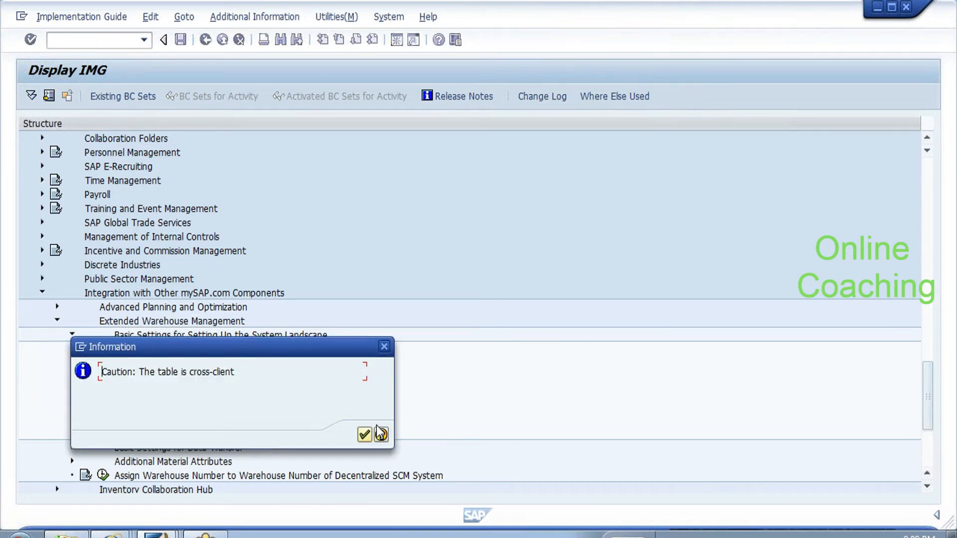
pyautogui.click(364, 435)
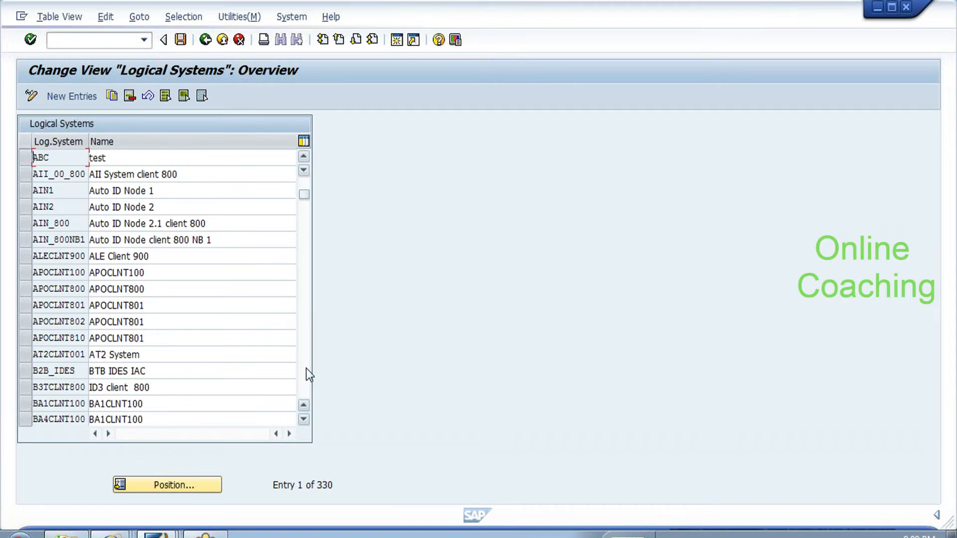
pyautogui.scroll(-1, 306, 369)
pyautogui.scroll(-1, 306, 369)
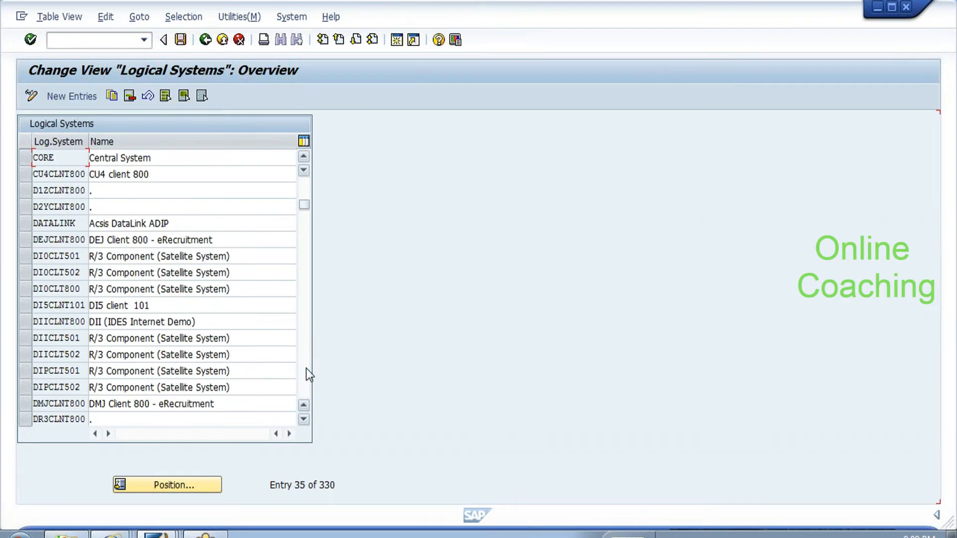
pyautogui.scroll(-1, 306, 368)
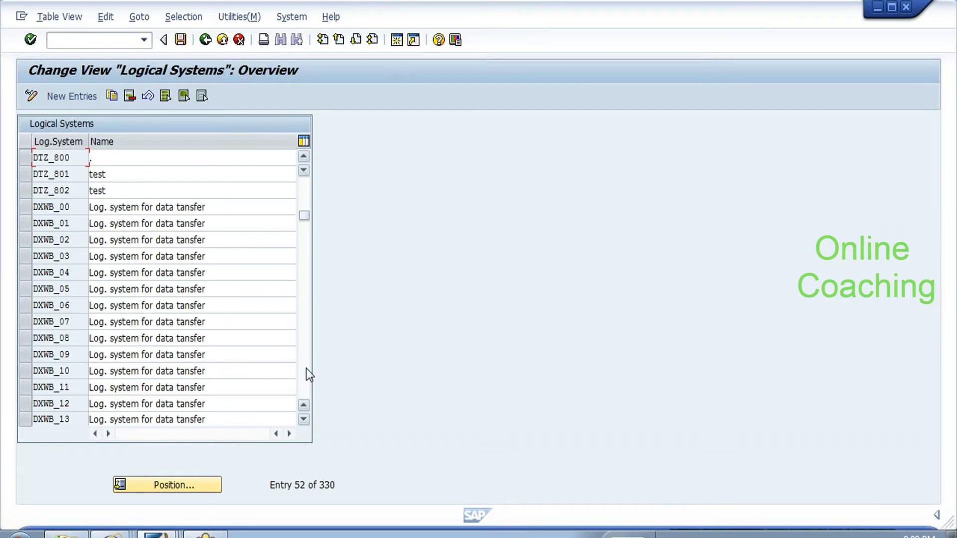
pyautogui.scroll(-1, 306, 369)
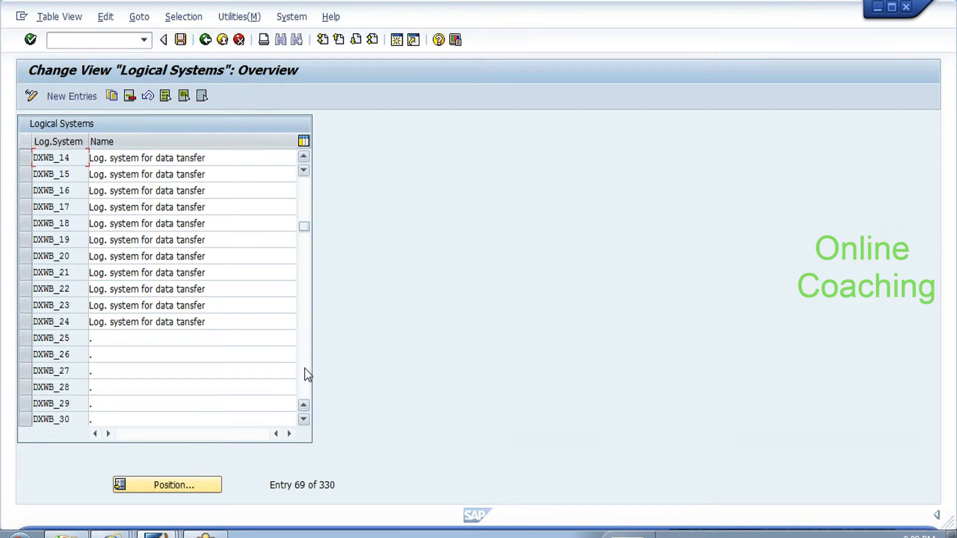
# Add a new logical system SCMCLNT100 with the name "SCM System Client 100".
pyautogui.click(80, 97)
pyautogui.write('sCMC')
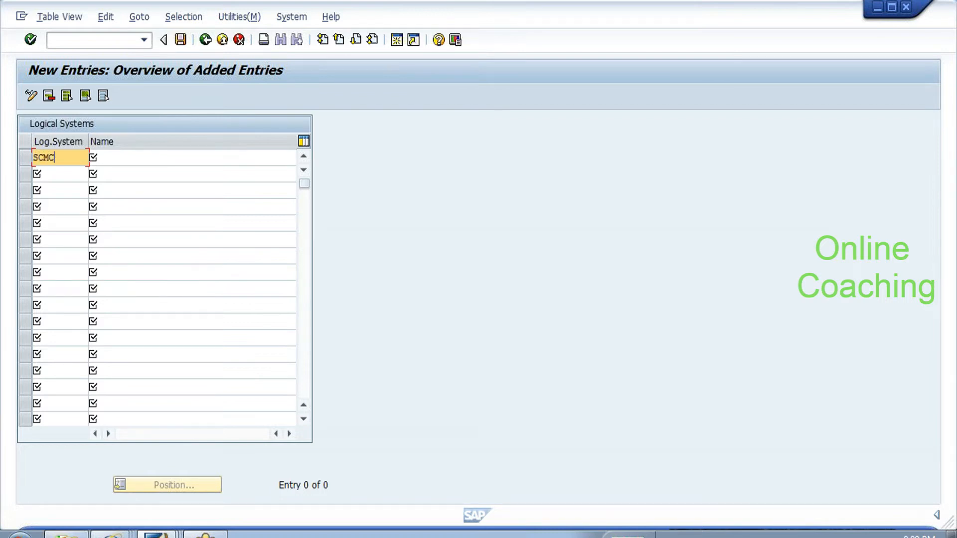
pyautogui.write('LNT100')
pyautogui.press('Tab')
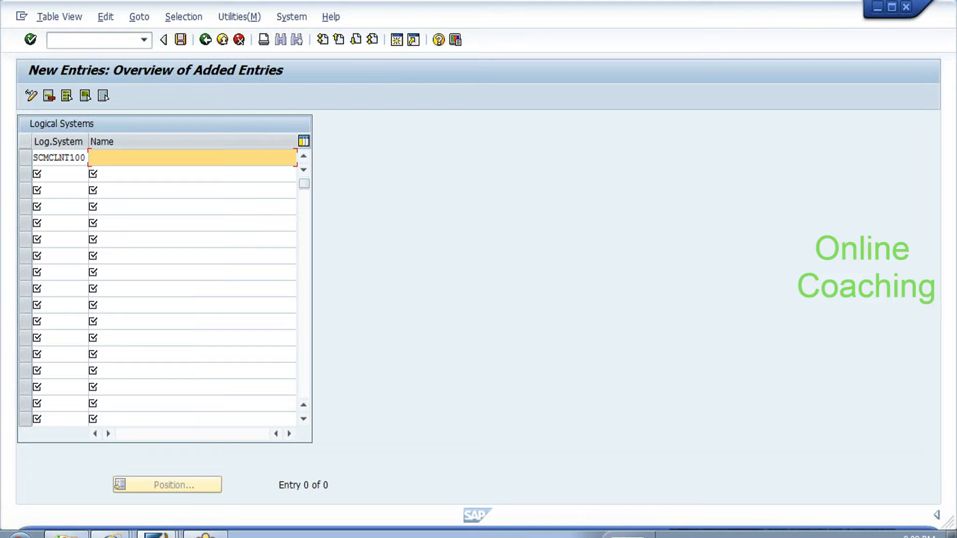
pyautogui.click(48, 157)
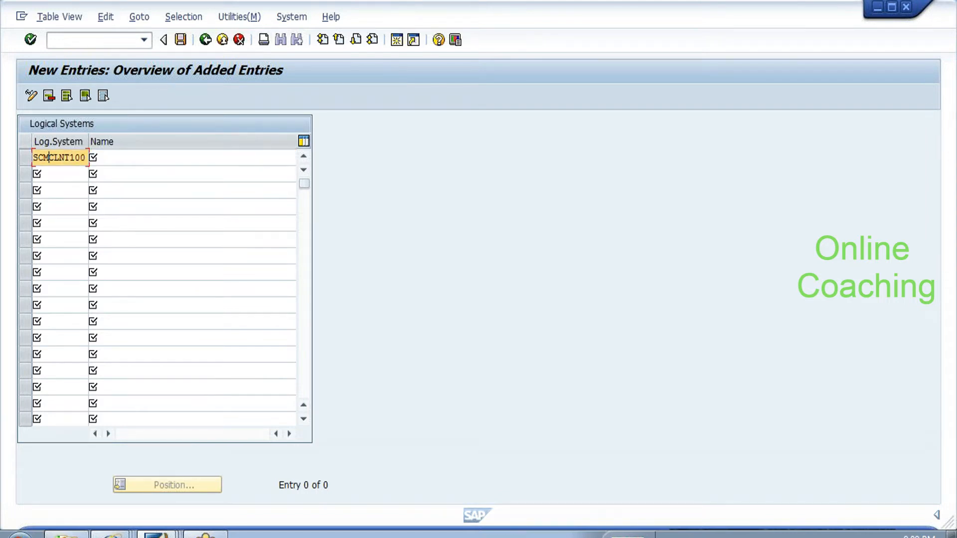
pyautogui.press('Tab')
pyautogui.write('SCM')
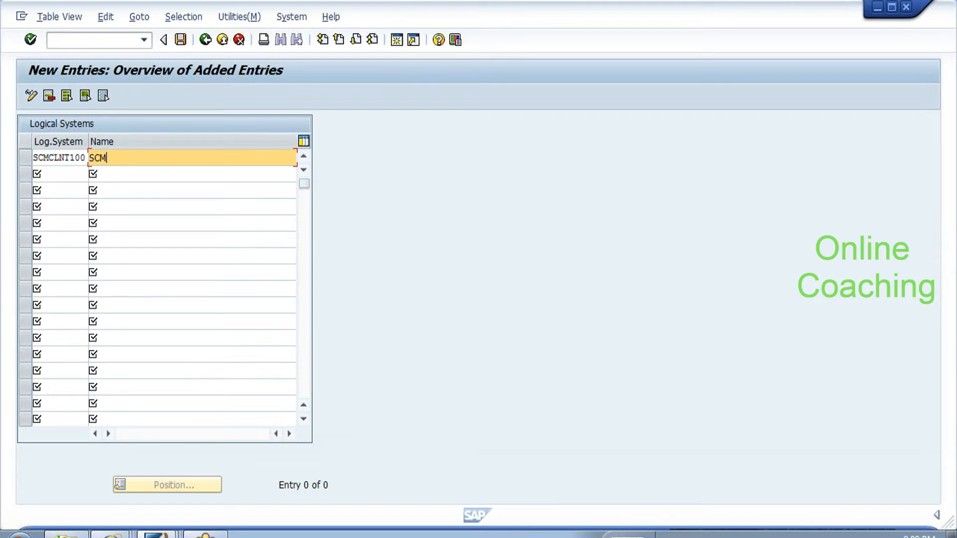
pyautogui.write(' System Client 100')
pyautogui.press('Return')
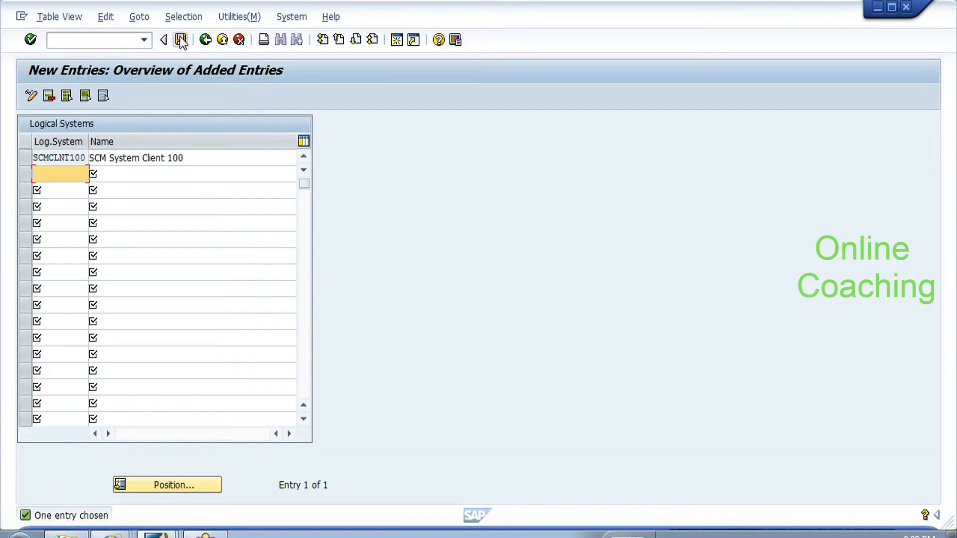
# Save the new logical system under the proposed workbench request and return to the implementation guide.
pyautogui.click(181, 40)
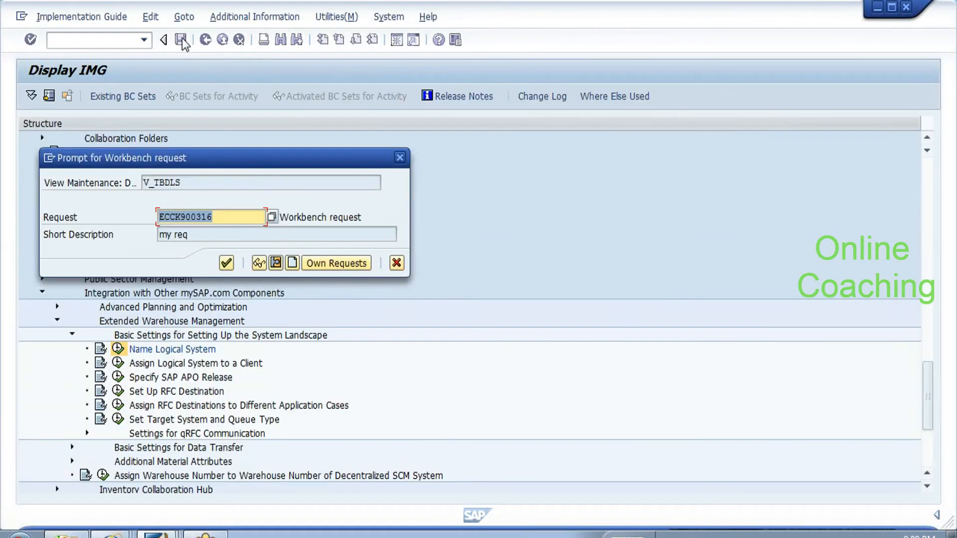
pyautogui.click(227, 263)
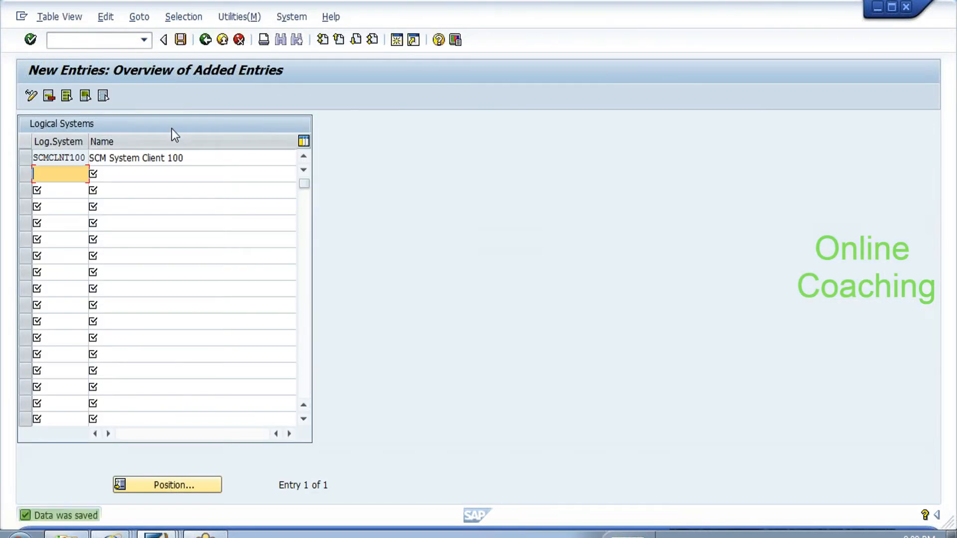
pyautogui.click(204, 41)
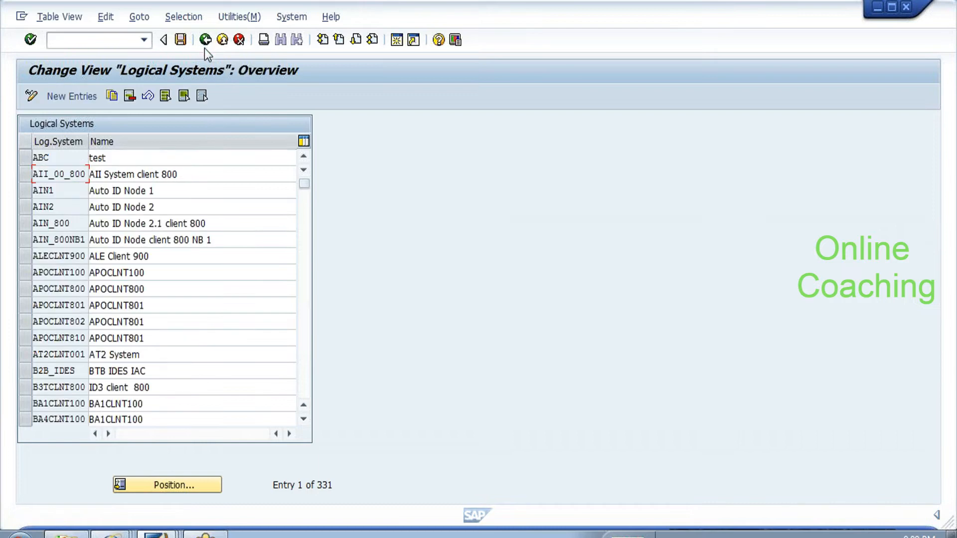
pyautogui.click(205, 39)
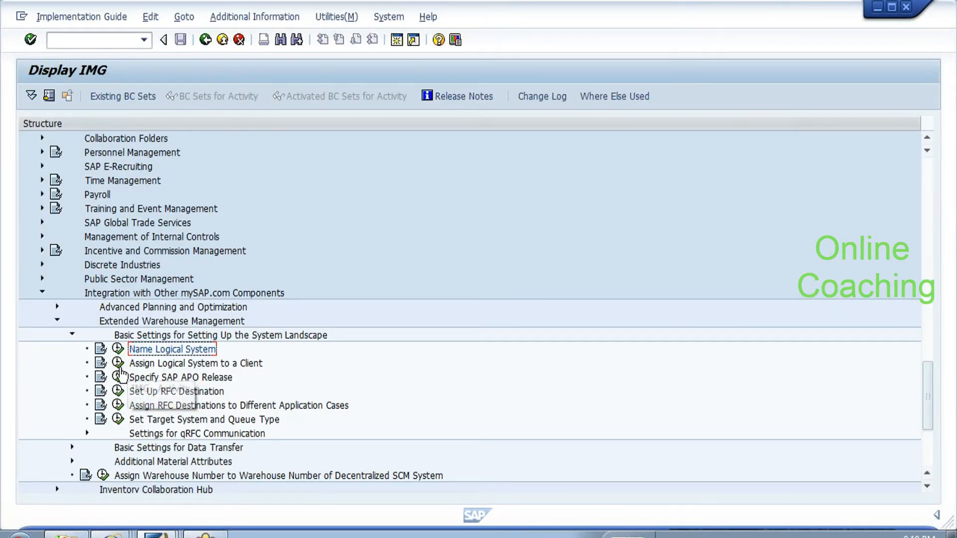
# Open Assign Logical System to a Client, check the logical system in the details of client 800, and return to the implementation guide.
pyautogui.click(117, 363)
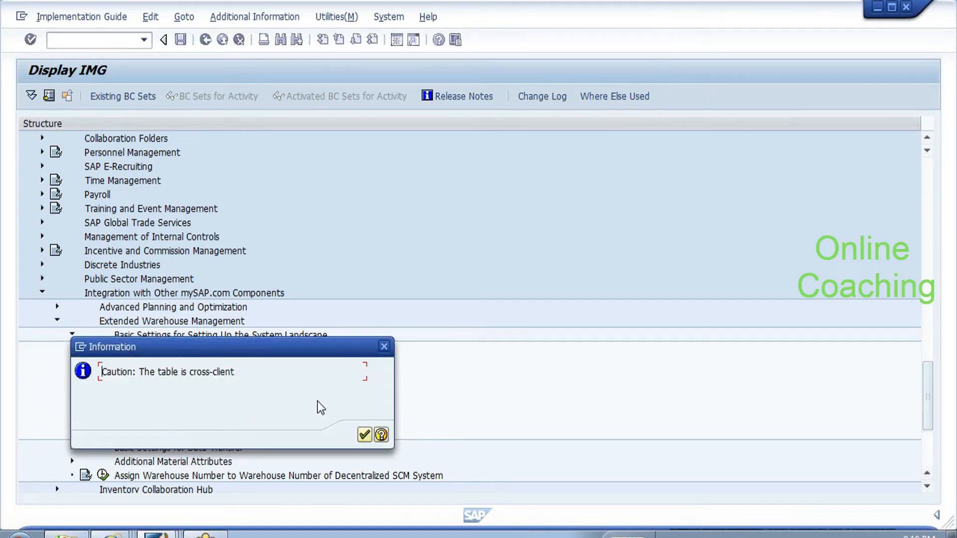
pyautogui.click(365, 434)
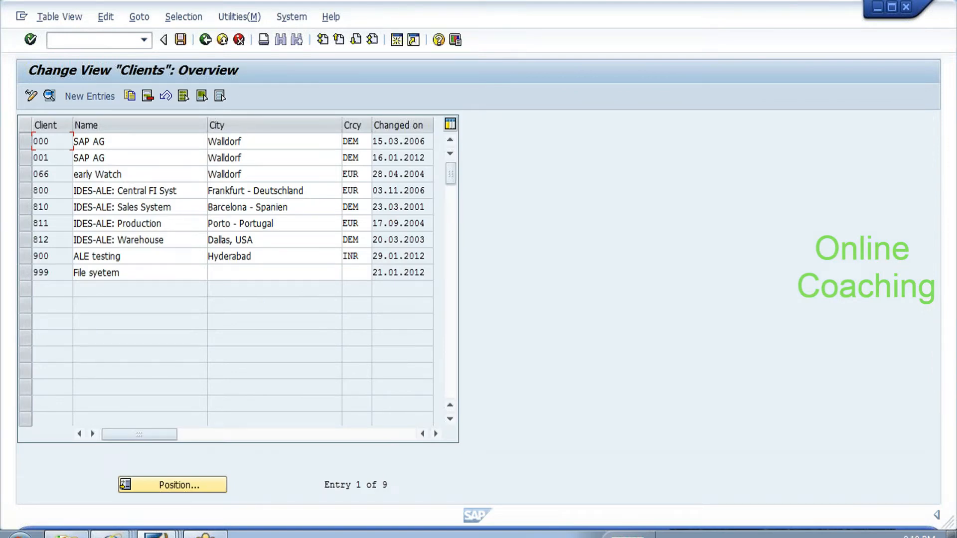
pyautogui.doubleClick(49, 190)
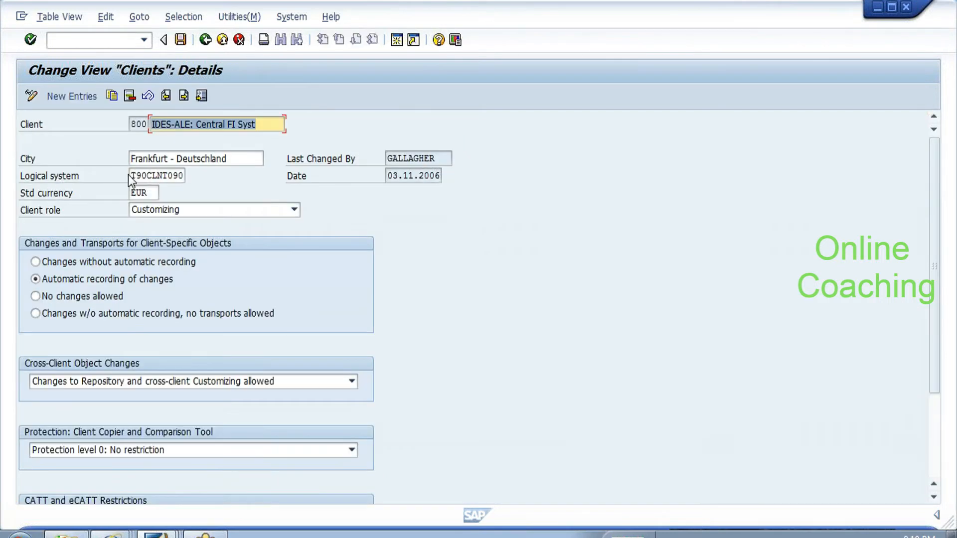
pyautogui.click(132, 176)
pyautogui.moveTo(131, 176); pyautogui.dragTo(180, 175)
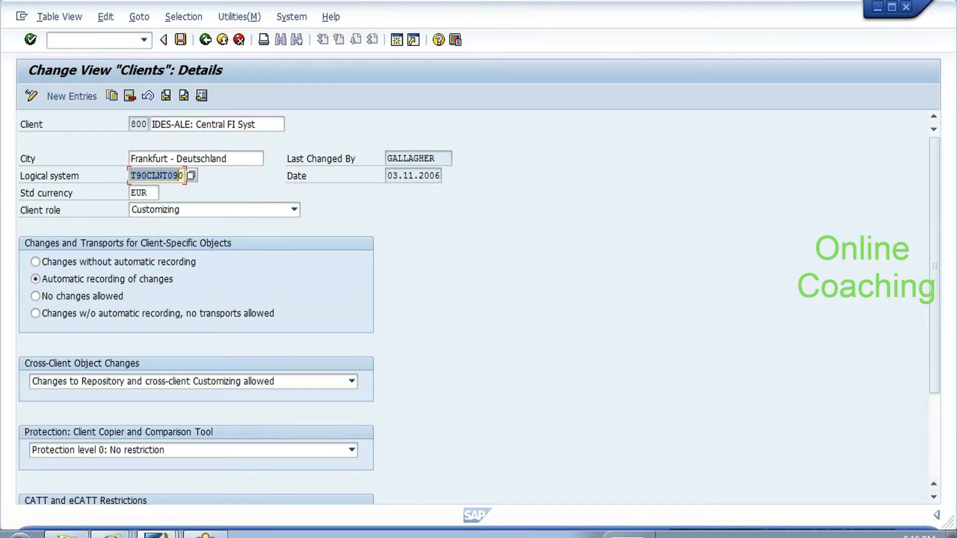
pyautogui.click(182, 176)
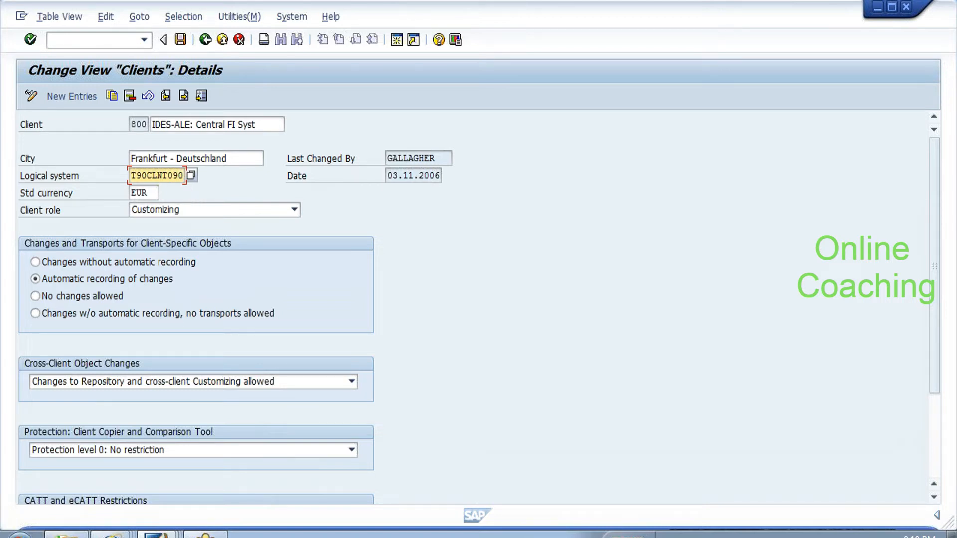
pyautogui.press('Home')
pyautogui.moveTo(131, 176); pyautogui.dragTo(180, 175)
pyautogui.click(179, 175)
pyautogui.press('F4')
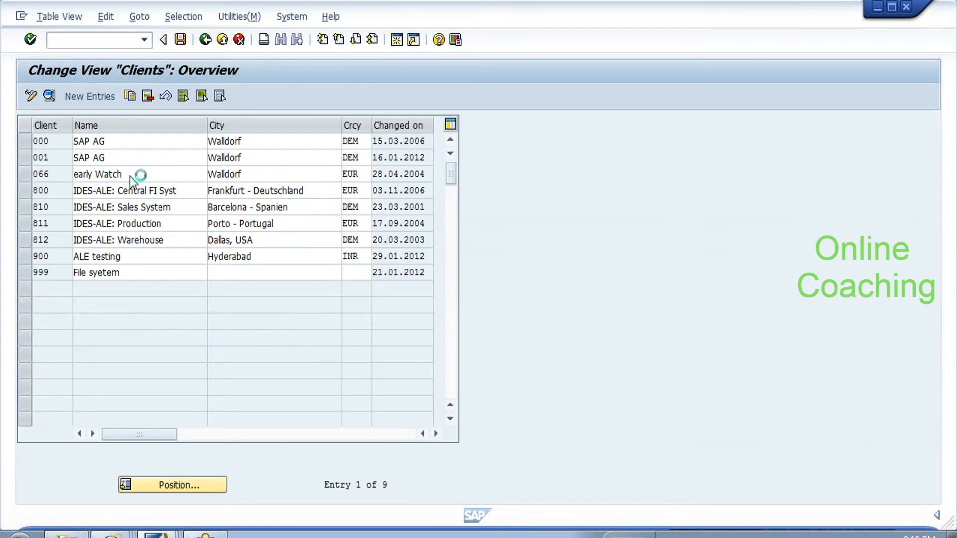
pyautogui.press('F3')
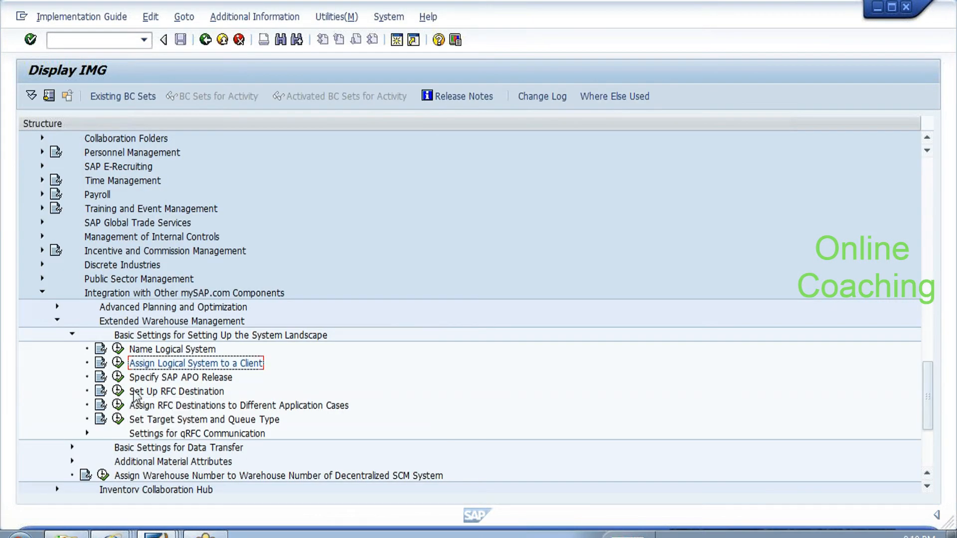
# Open the Specify SAP APO Release activity and check the system type and release of the APOCLNT800 entry.
pyautogui.click(118, 378)
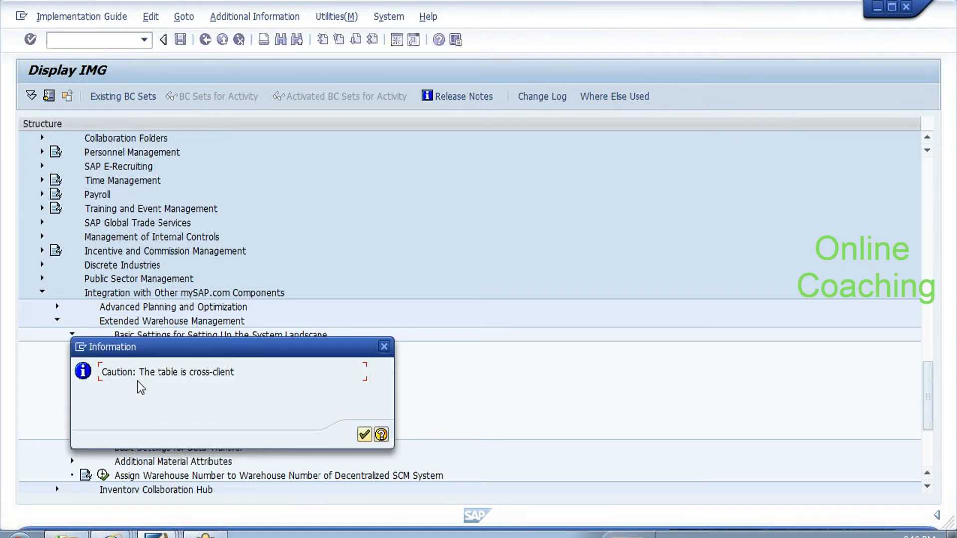
pyautogui.click(364, 435)
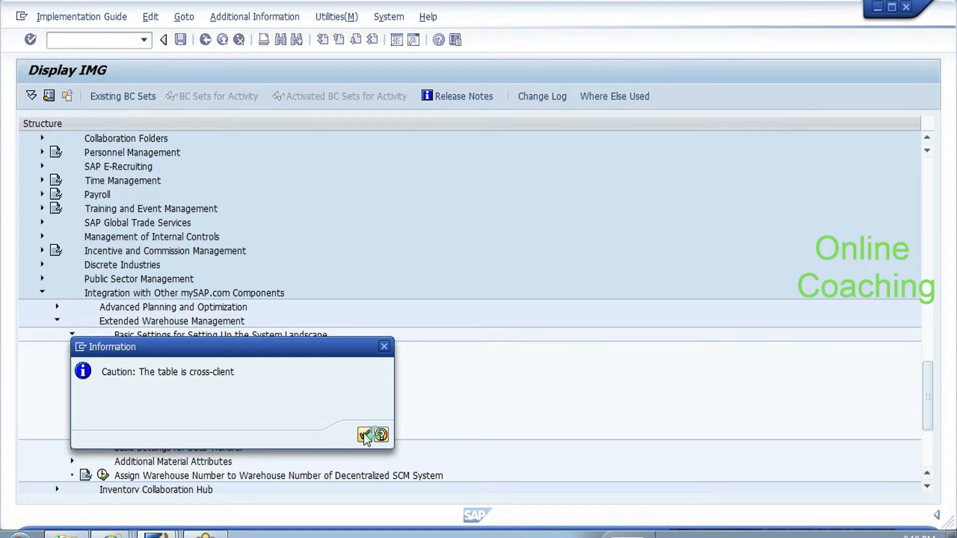
pyautogui.click(366, 437)
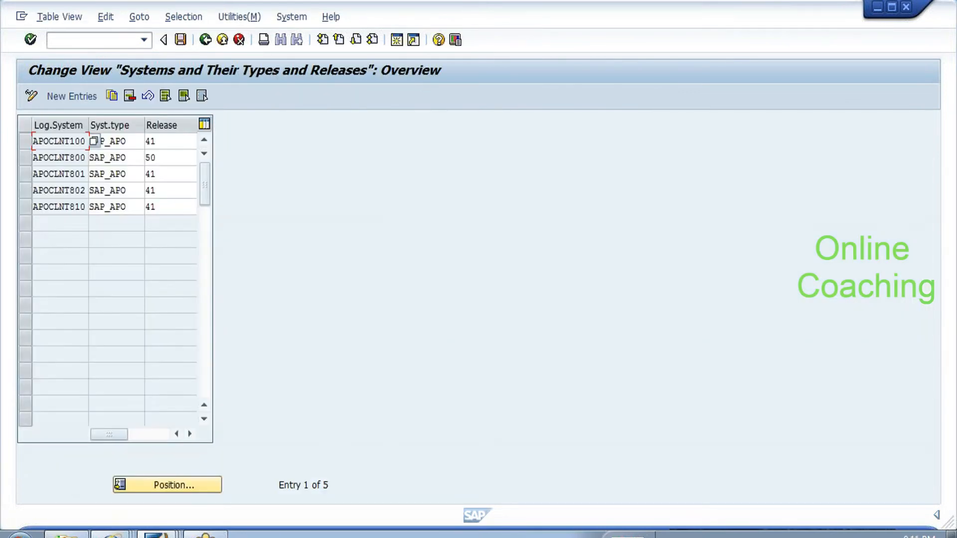
pyautogui.moveTo(33, 158); pyautogui.dragTo(150, 158)
pyautogui.click(87, 159)
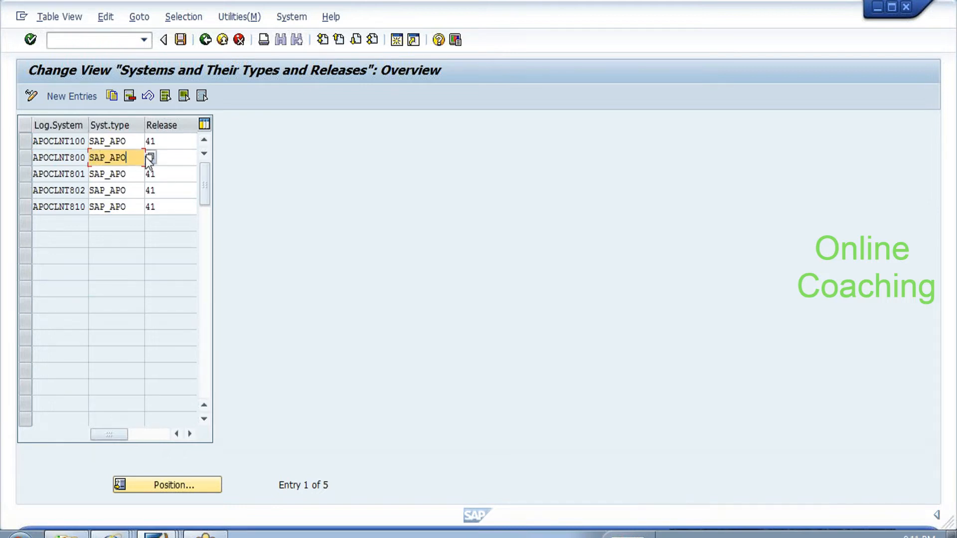
pyautogui.click(164, 158)
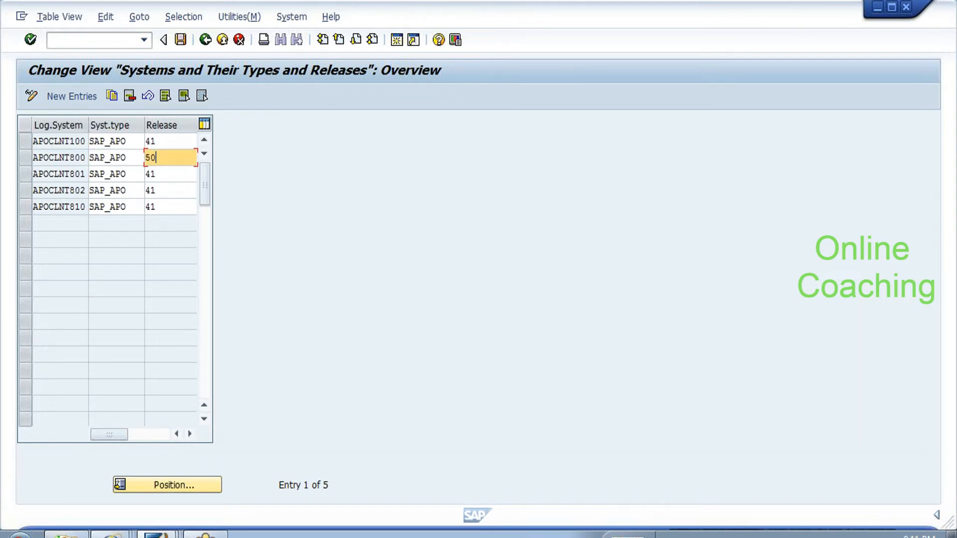
# Open the component information from the system status and check the releases of the installed software components, including SAP_BW.
pyautogui.click(292, 17)
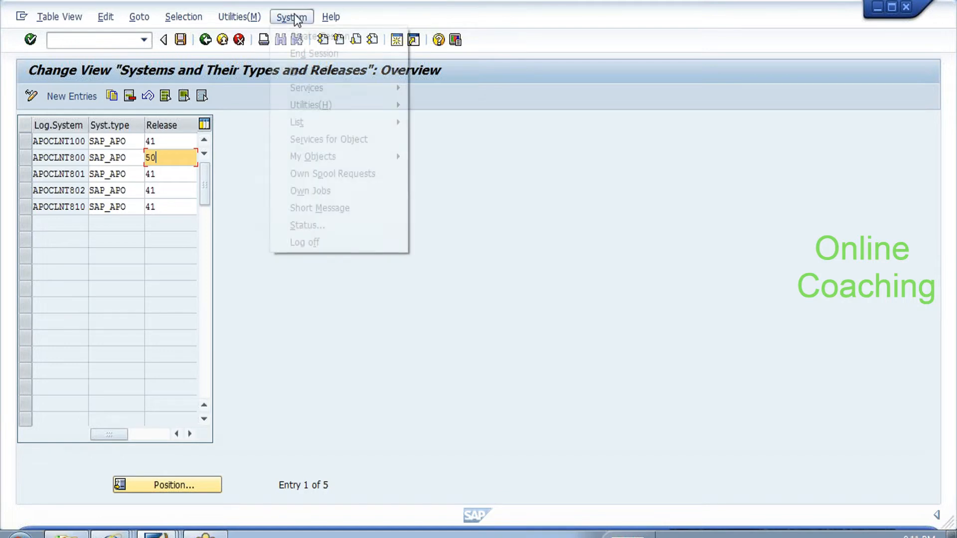
pyautogui.click(296, 225)
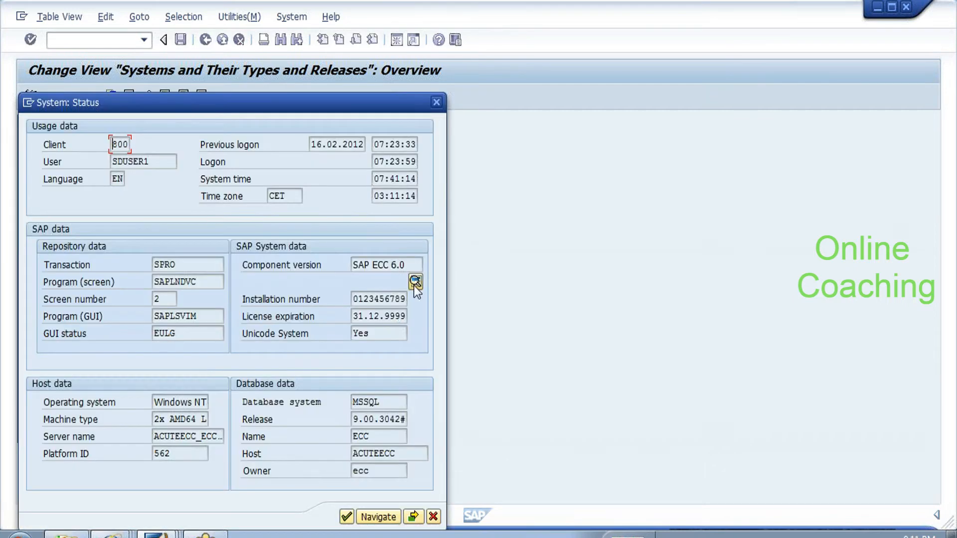
pyautogui.click(415, 282)
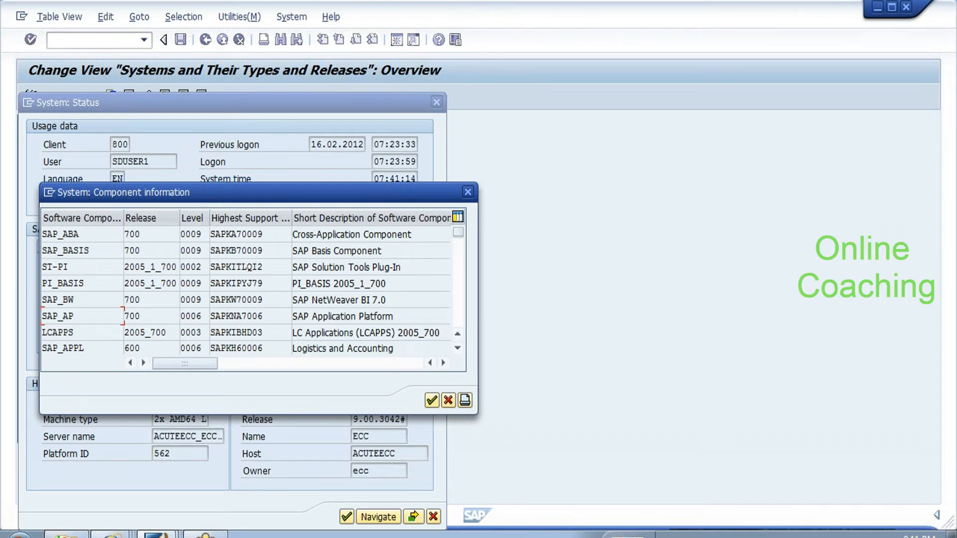
pyautogui.press('Tab')
pyautogui.click(125, 347)
pyautogui.click(142, 300)
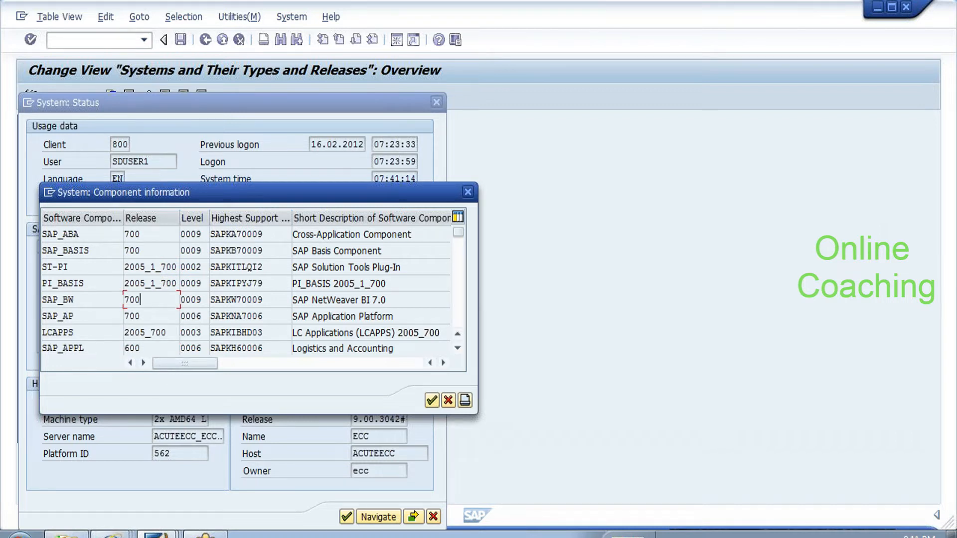
# Examine the remaining software component releases, close the system status, and return to the implementation guide.
pyautogui.click(454, 312)
pyautogui.click(453, 312)
pyautogui.click(454, 312)
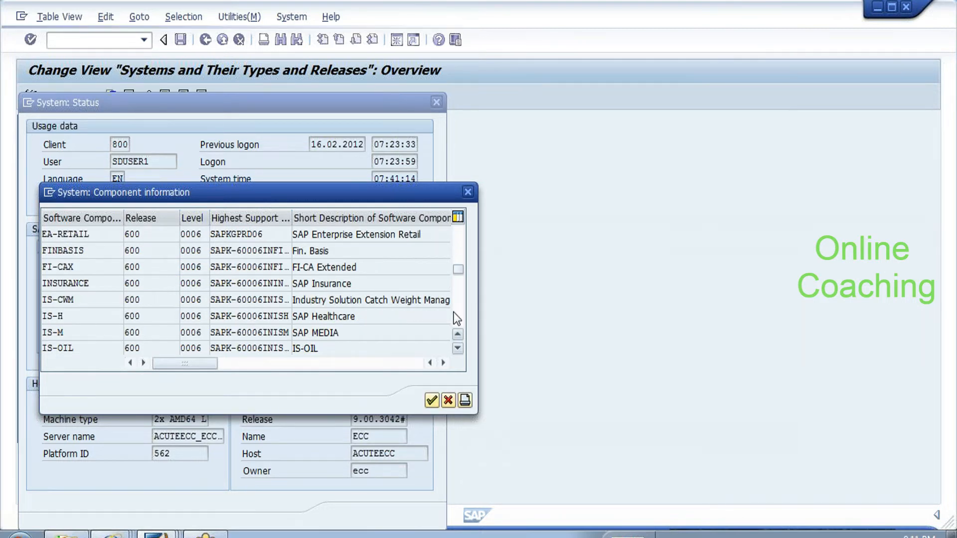
pyautogui.click(455, 315)
pyautogui.click(449, 402)
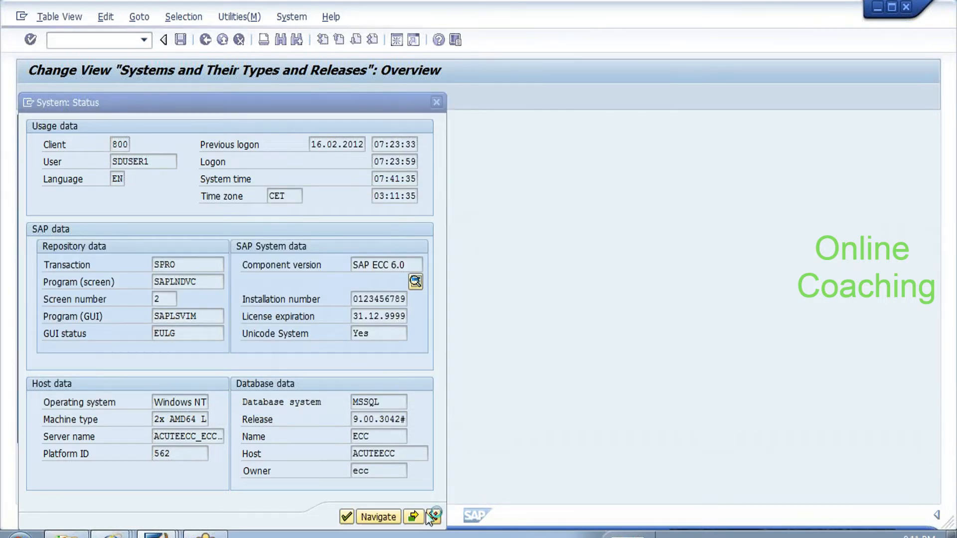
pyautogui.click(433, 517)
pyautogui.press('F3')
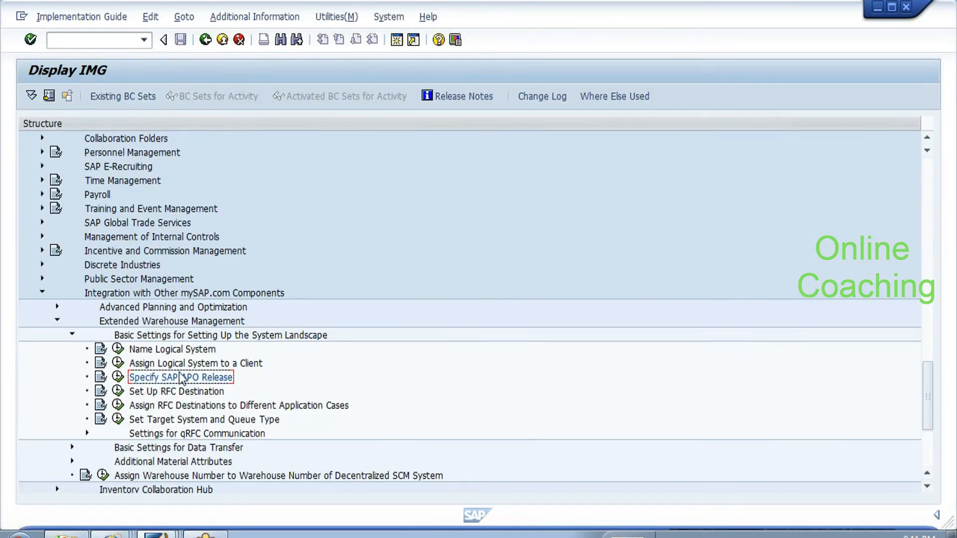
# Open the Set Up RFC Destination activity, expand the ABAP connections, and select APOCLNT800.
pyautogui.click(118, 391)
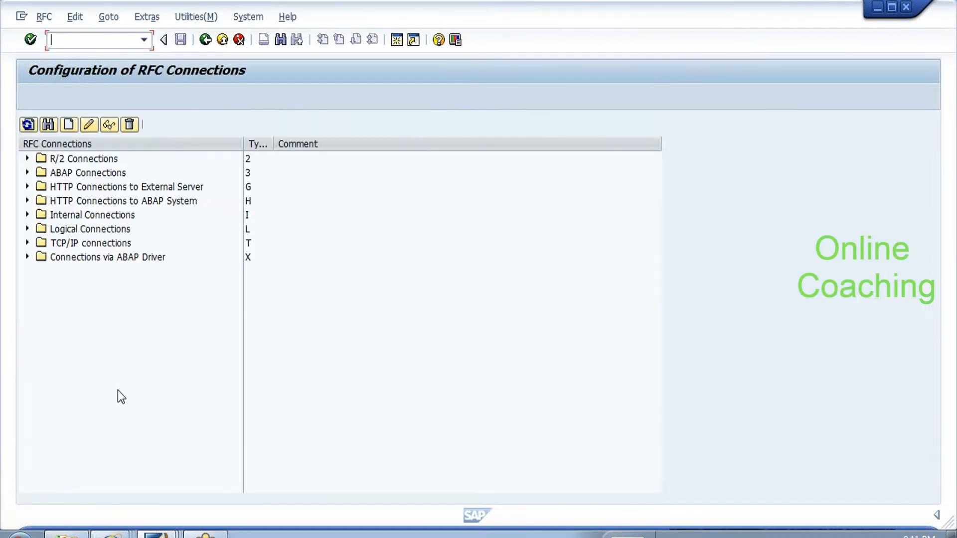
pyautogui.click(26, 173)
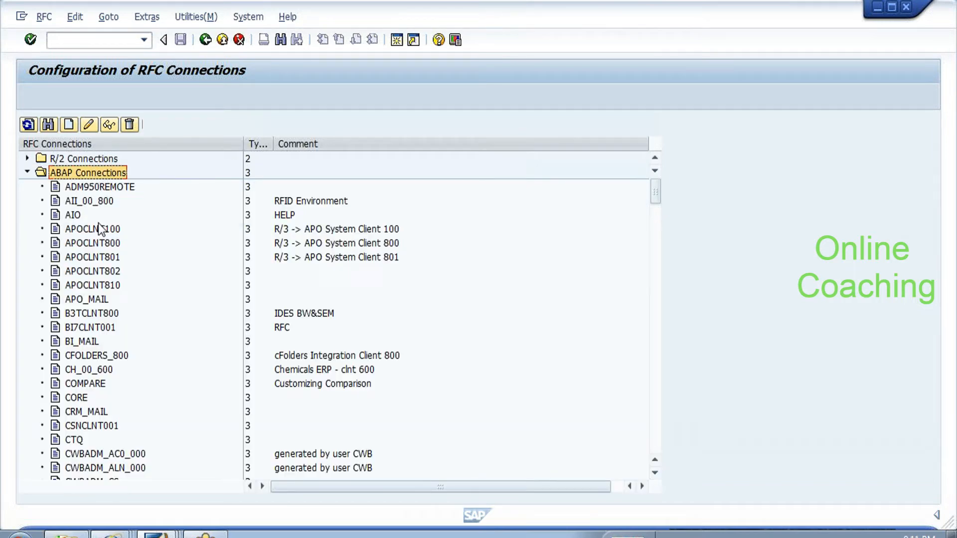
pyautogui.click(94, 244)
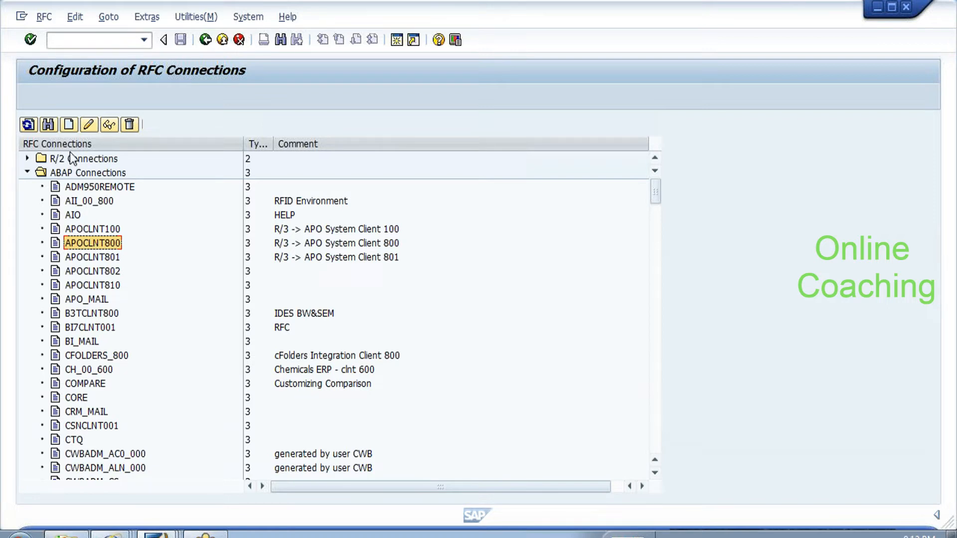
# Create an ABAP RFC destination SCMCLNT100 with the description "EWM system" and save its target as Hostname.
pyautogui.click(68, 125)
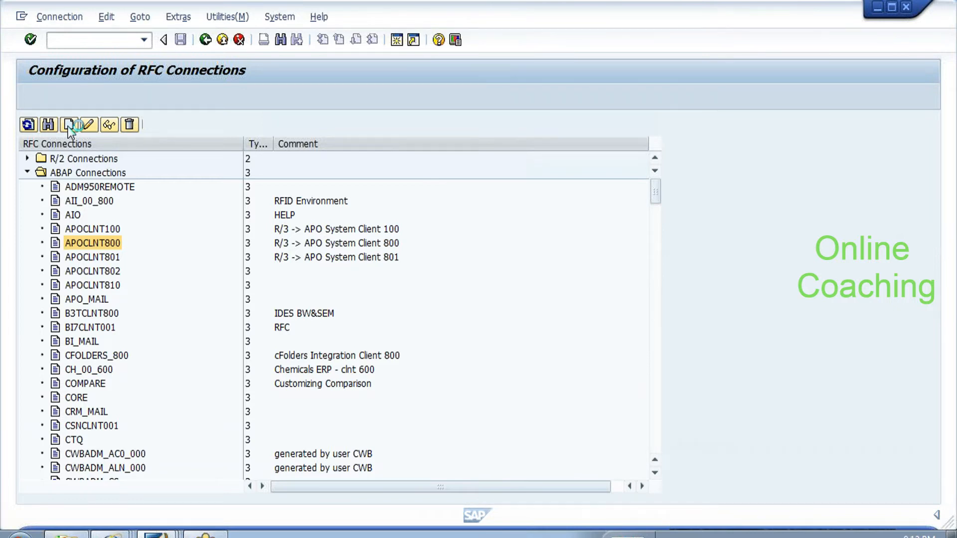
pyautogui.write('SCMCLNT100')
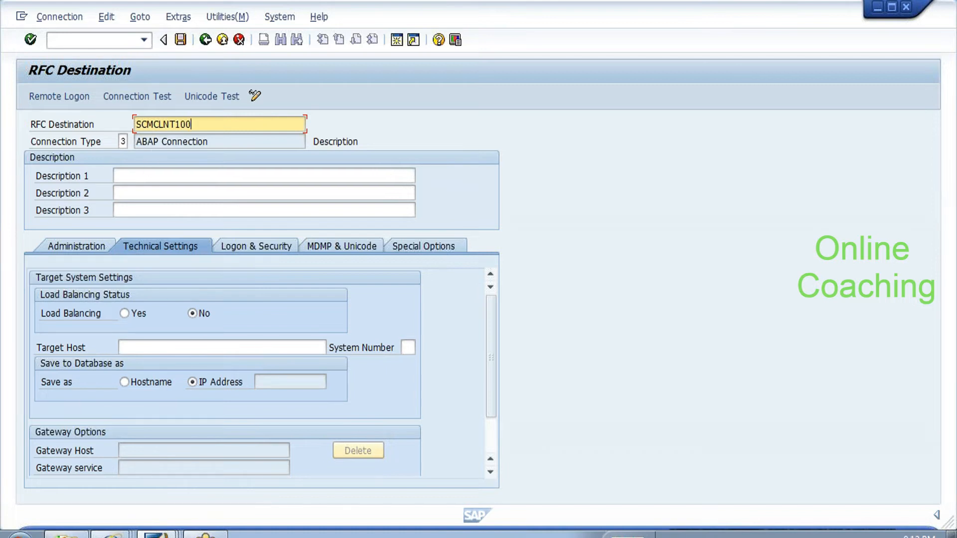
pyautogui.press('Tab')
pyautogui.write('EWM system')
pyautogui.click(222, 347)
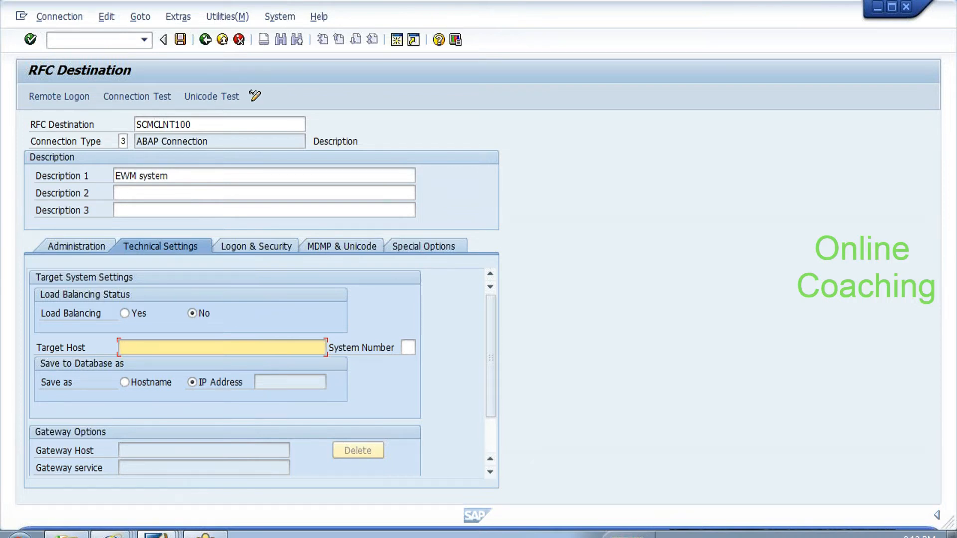
pyautogui.click(129, 382)
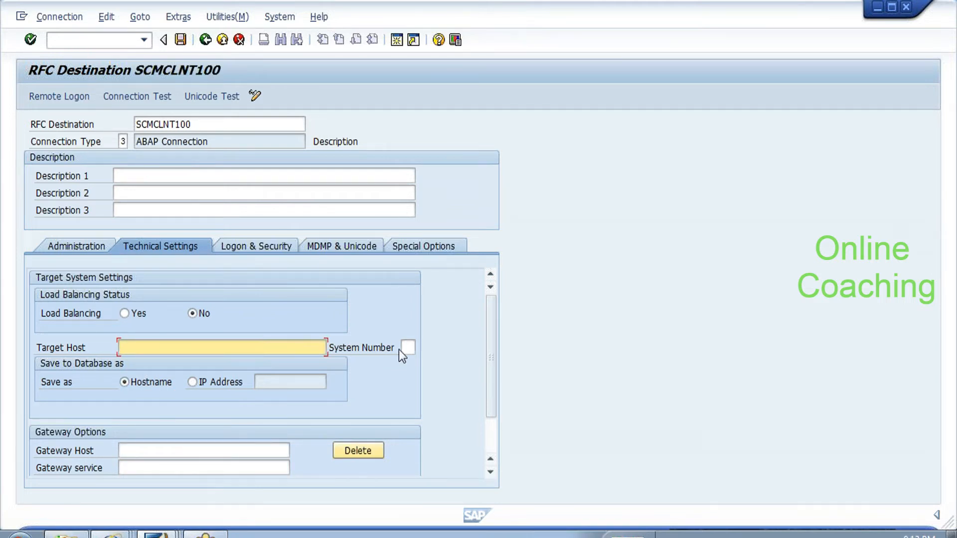
# Check the full server name in the system status and close the status details.
pyautogui.moveTo(158, 534)
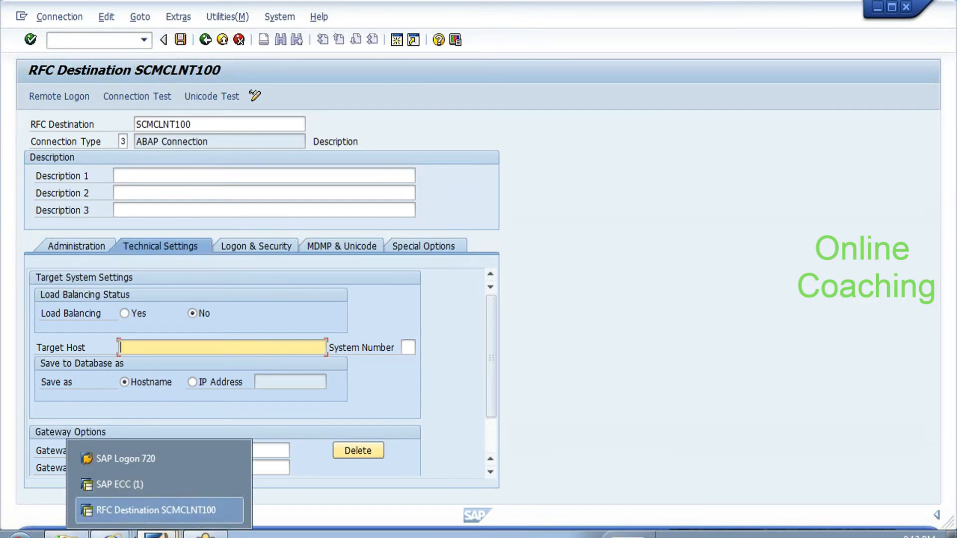
pyautogui.moveTo(112, 534)
pyautogui.click(115, 487)
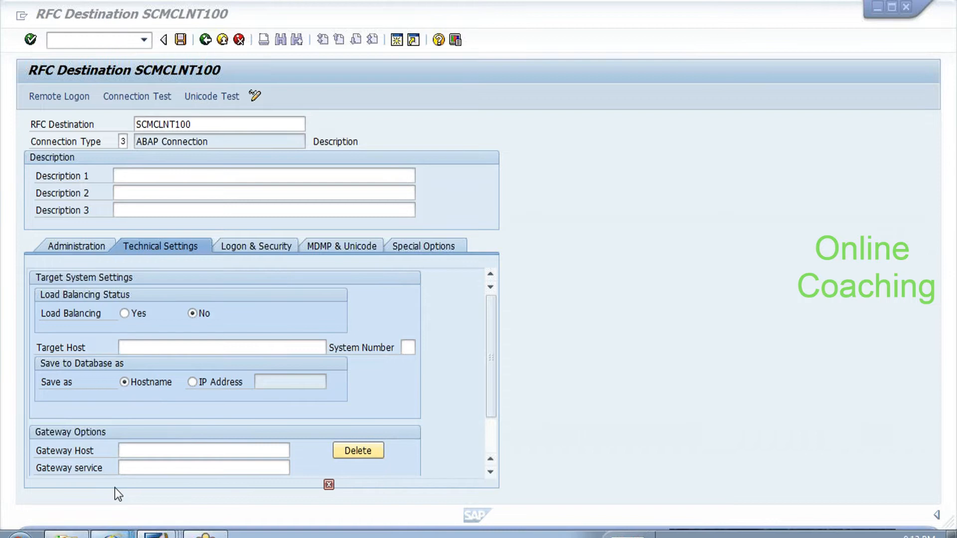
pyautogui.click(889, 10)
pyautogui.click(294, 229)
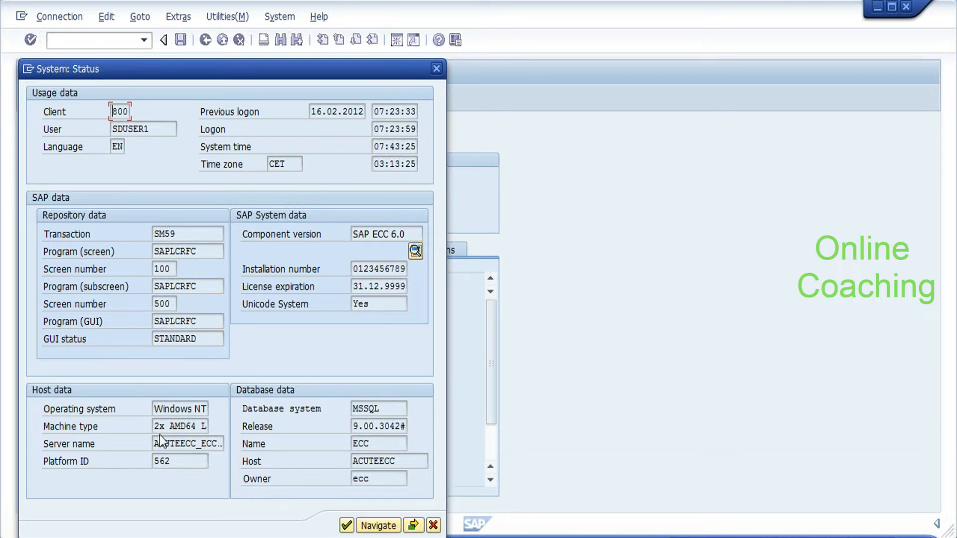
pyautogui.moveTo(154, 443); pyautogui.dragTo(225, 443)
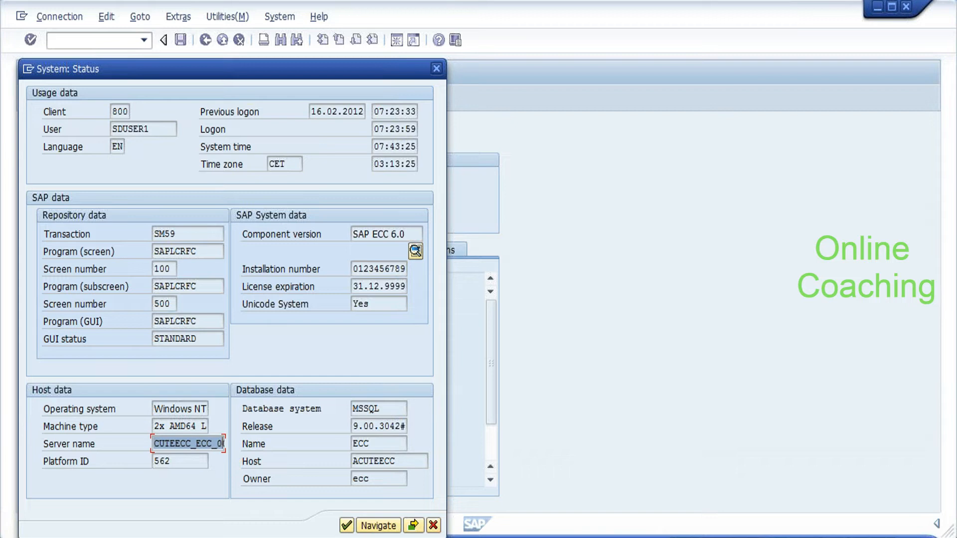
pyautogui.click(225, 447)
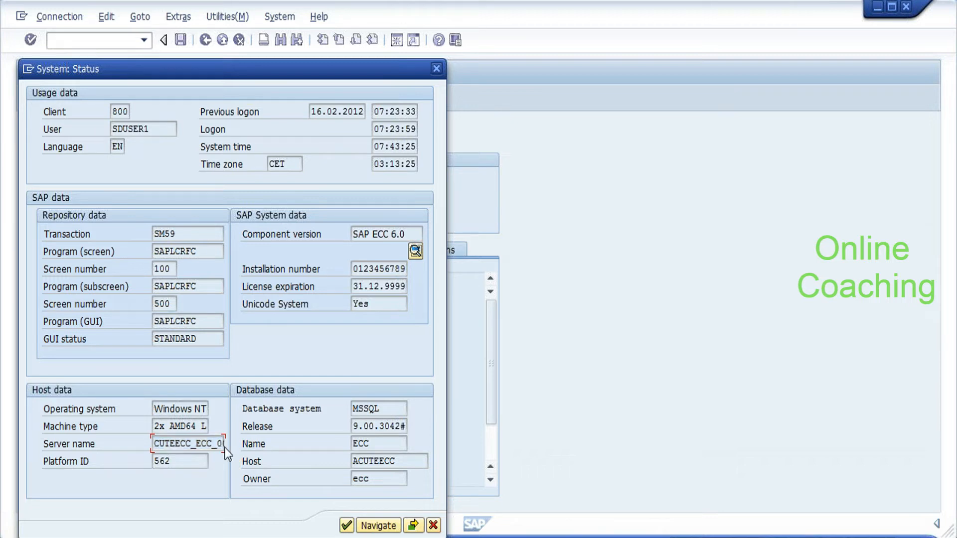
pyautogui.click(433, 524)
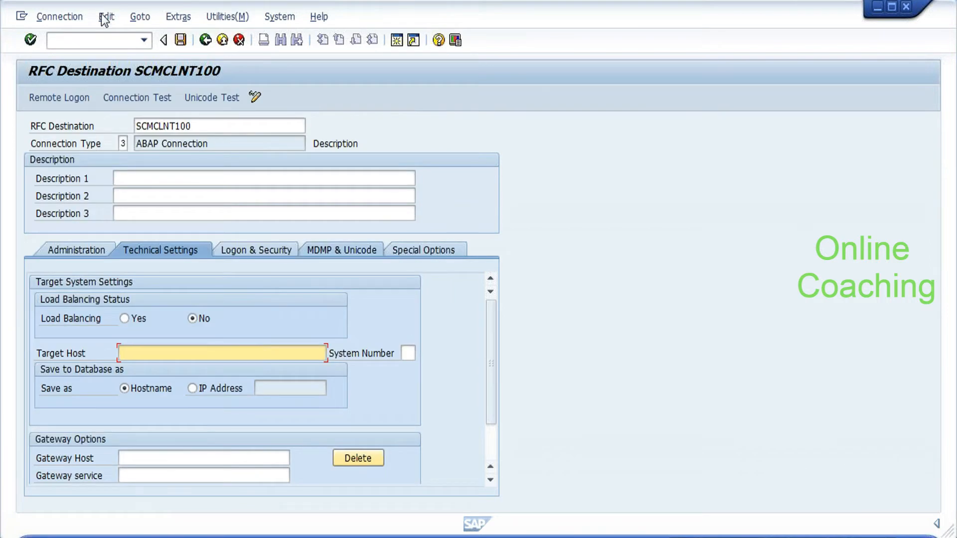
# Open transaction RZ10 in a new session, select instance profile ECC_DVEBMGS00_ACUTEECC, view its administration data, and return to profile selection.
pyautogui.click(95, 40)
pyautogui.write('/orz10')
pyautogui.press('Return')
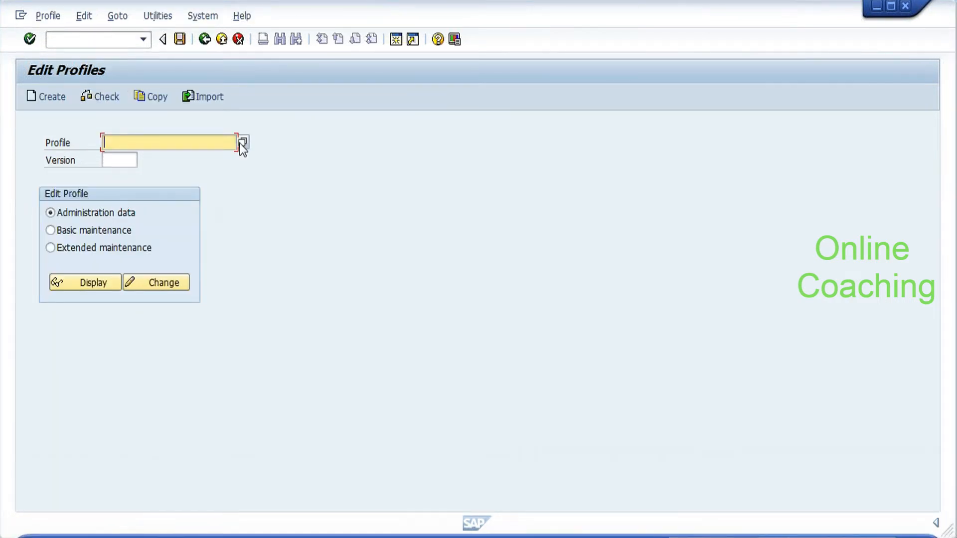
pyautogui.click(242, 141)
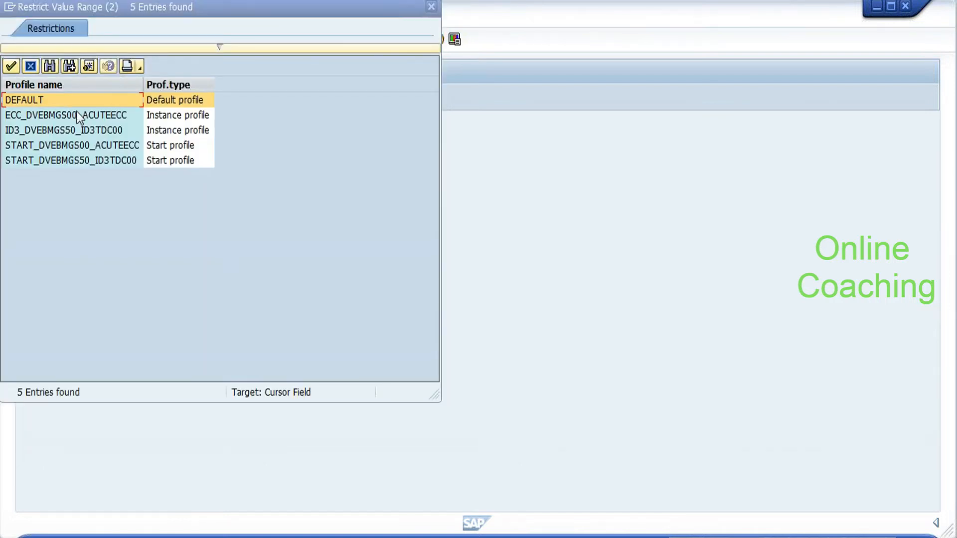
pyautogui.click(57, 116)
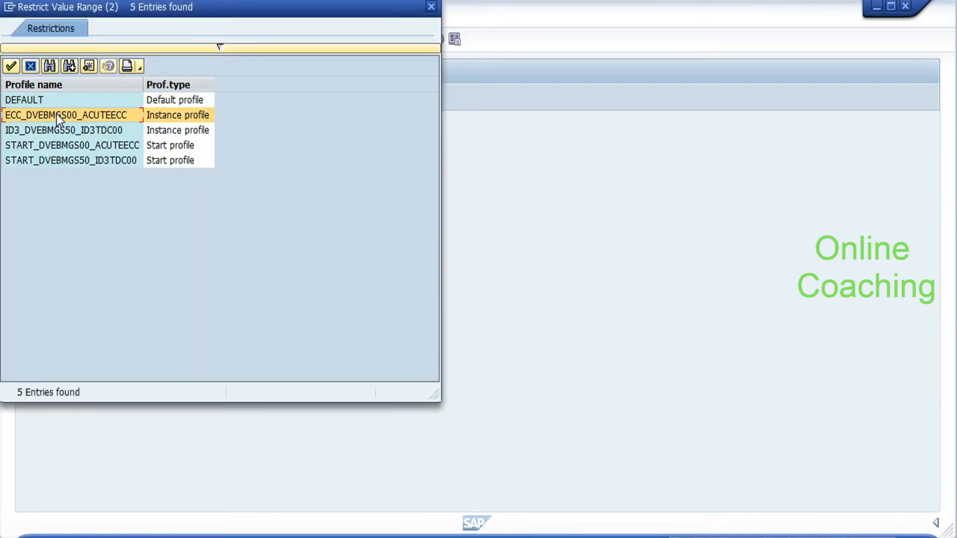
pyautogui.doubleClick(56, 113)
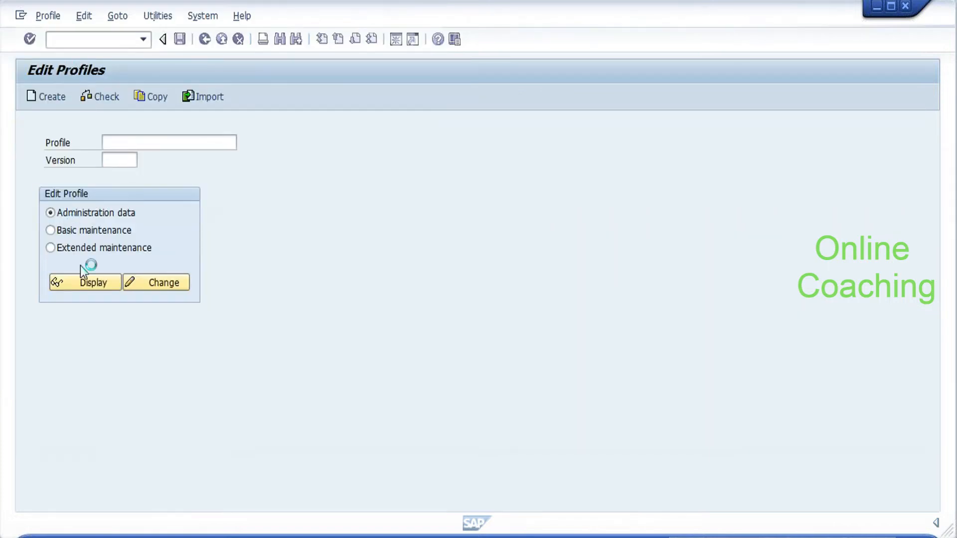
pyautogui.click(76, 282)
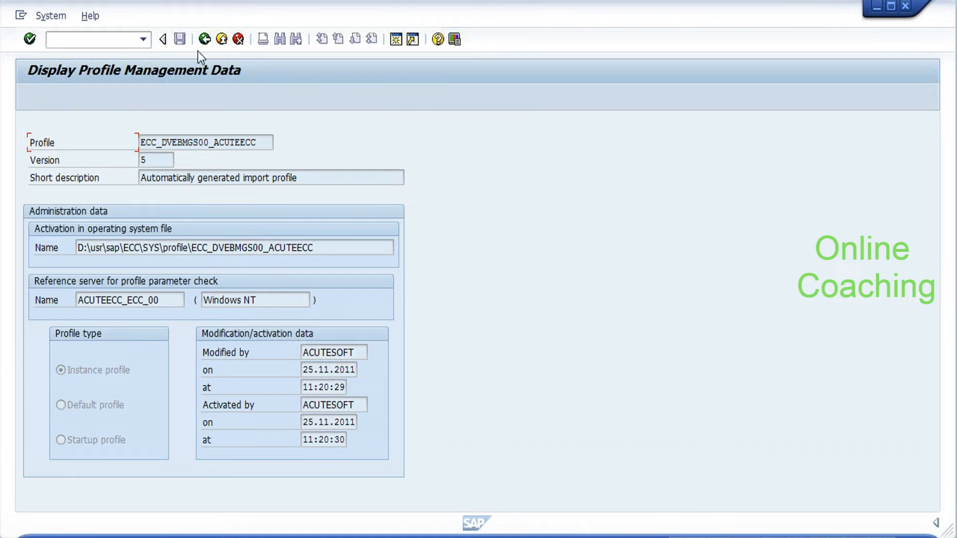
pyautogui.click(205, 39)
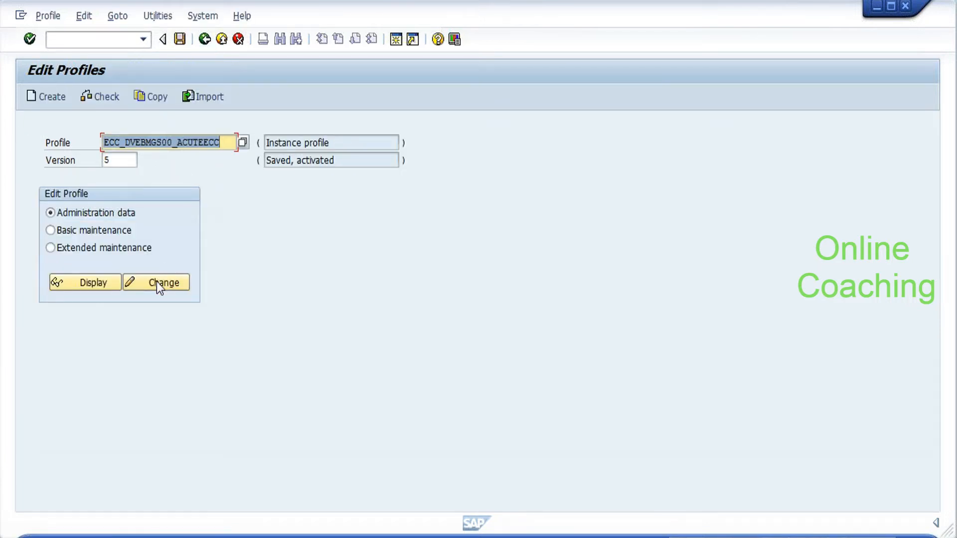
# View the profile's basic maintenance data with the system number and work processes, and return to profile selection.
pyautogui.click(50, 230)
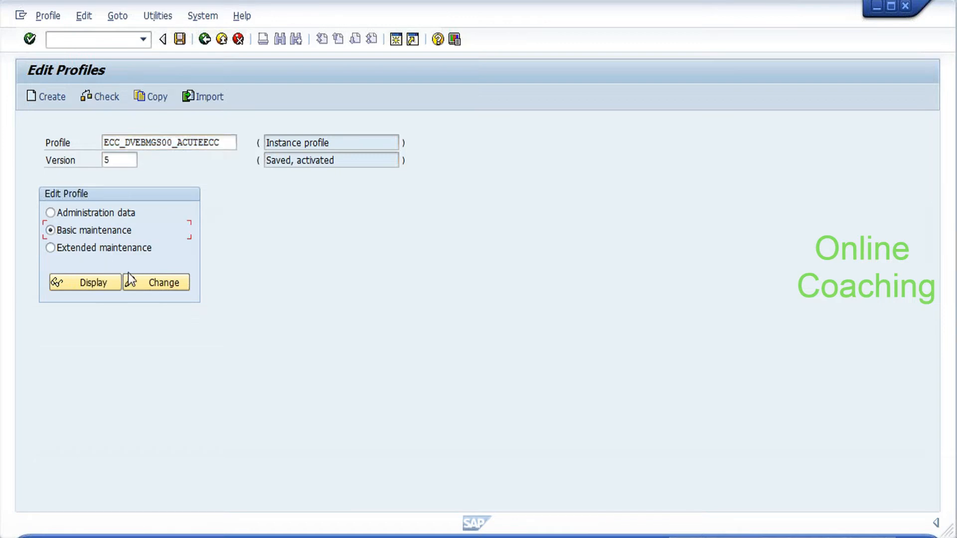
pyautogui.click(100, 285)
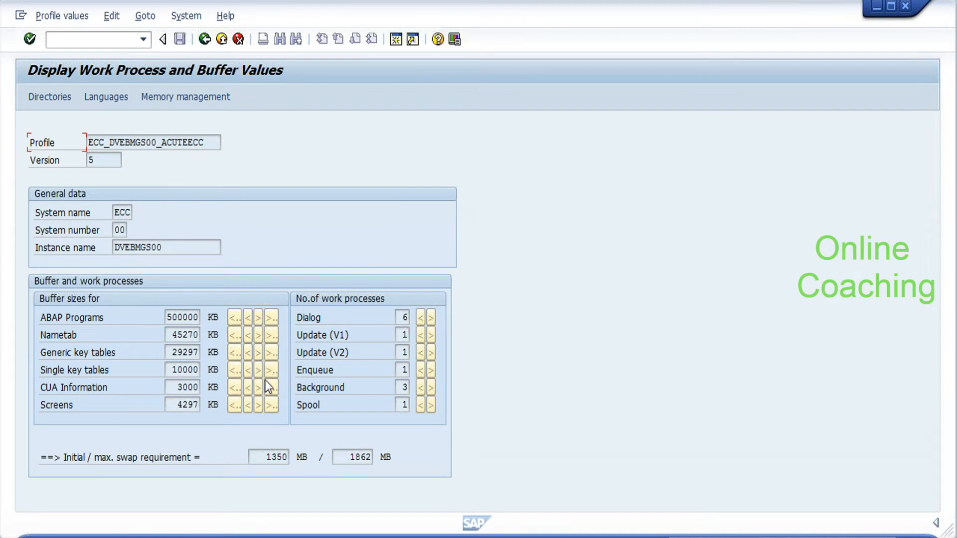
pyautogui.click(203, 41)
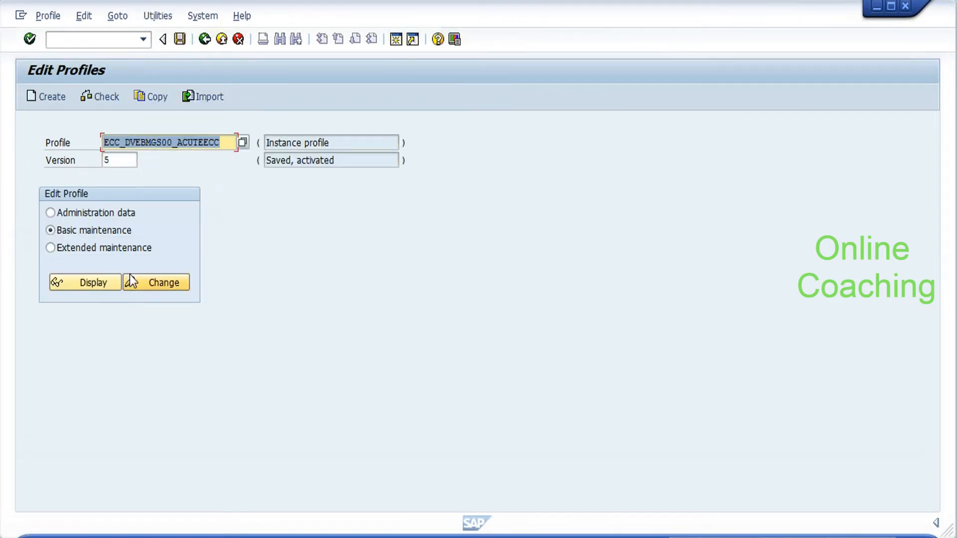
# Open the profile's extended maintenance and look through the complete list of active parameters.
pyautogui.click(51, 249)
pyautogui.click(160, 283)
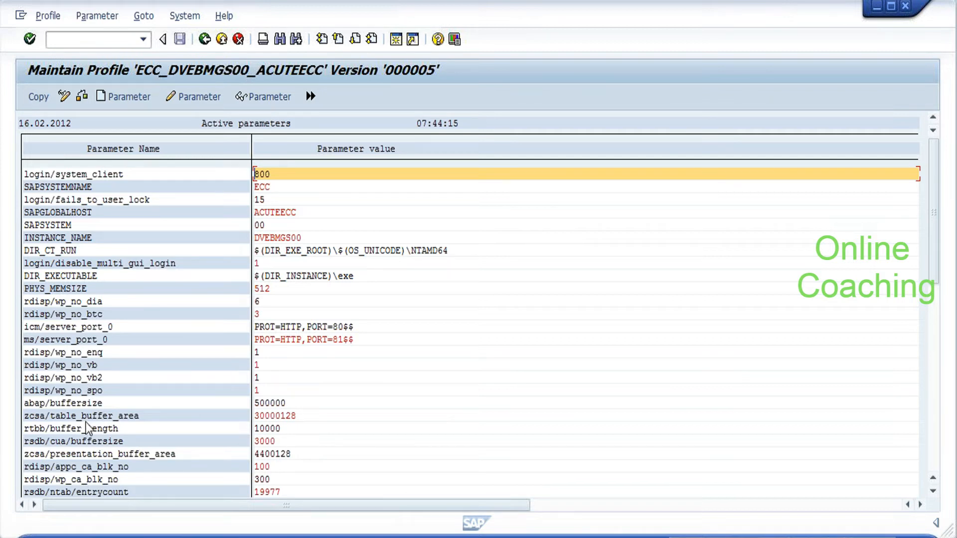
pyautogui.click(932, 455)
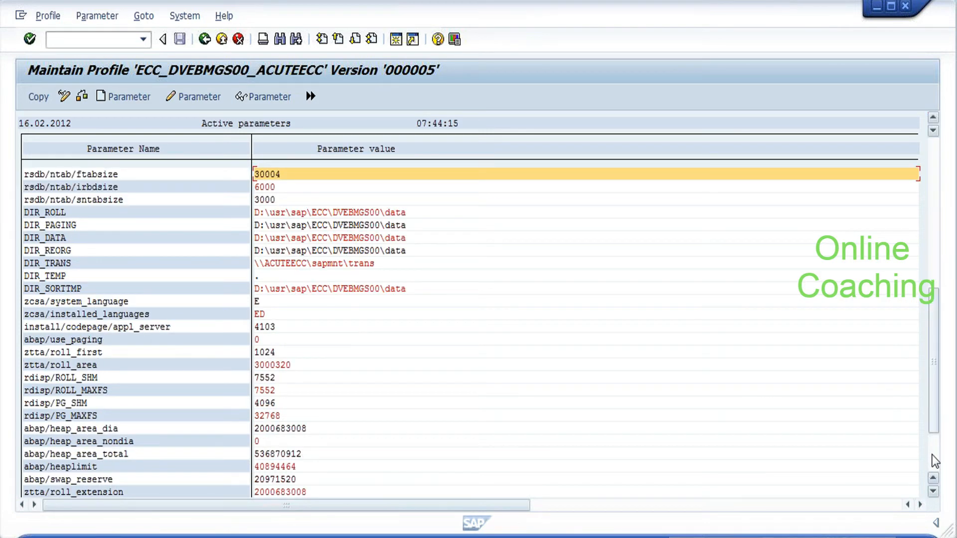
pyautogui.click(934, 461)
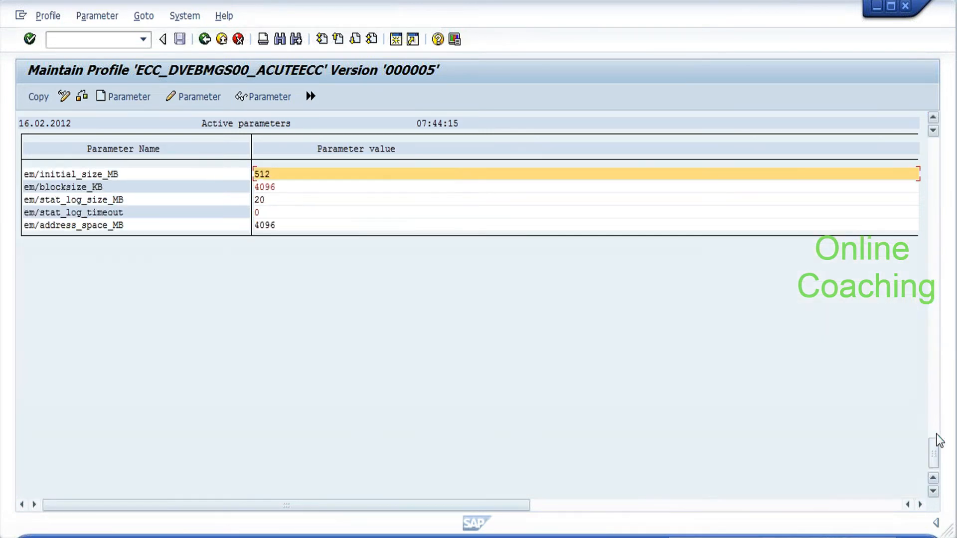
pyautogui.moveTo(935, 449); pyautogui.dragTo(934, 154)
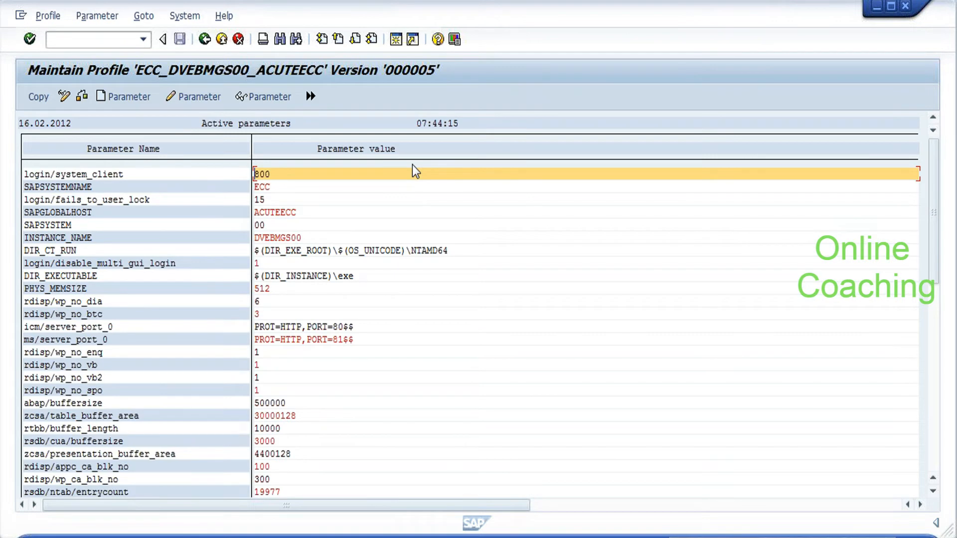
# Check the server name, operating system and machine type in the system status, and close the status details.
pyautogui.click(192, 16)
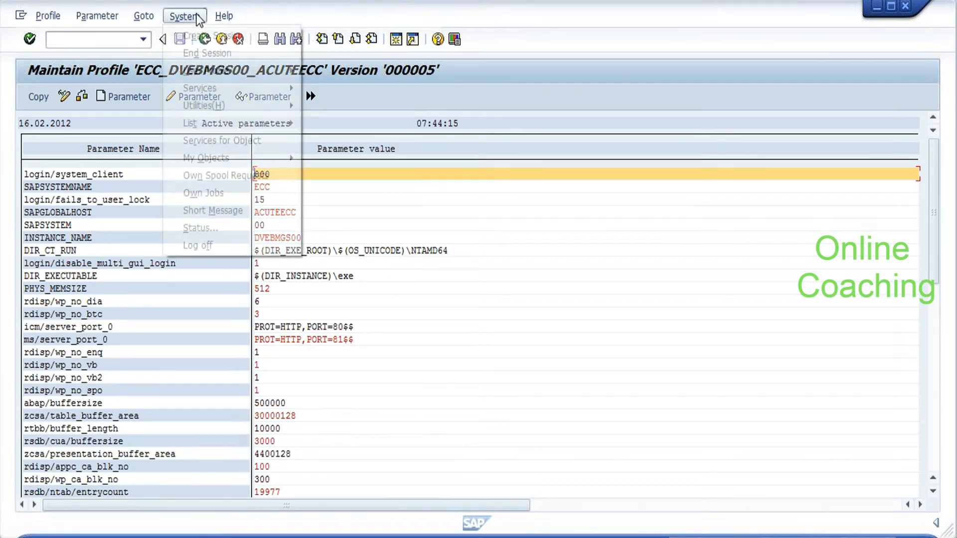
pyautogui.click(199, 220)
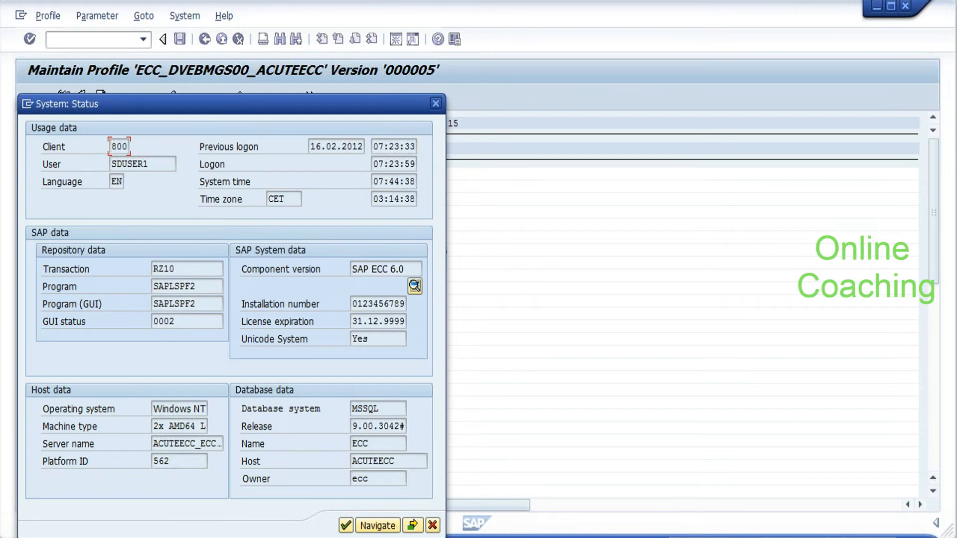
pyautogui.moveTo(153, 444); pyautogui.dragTo(222, 443)
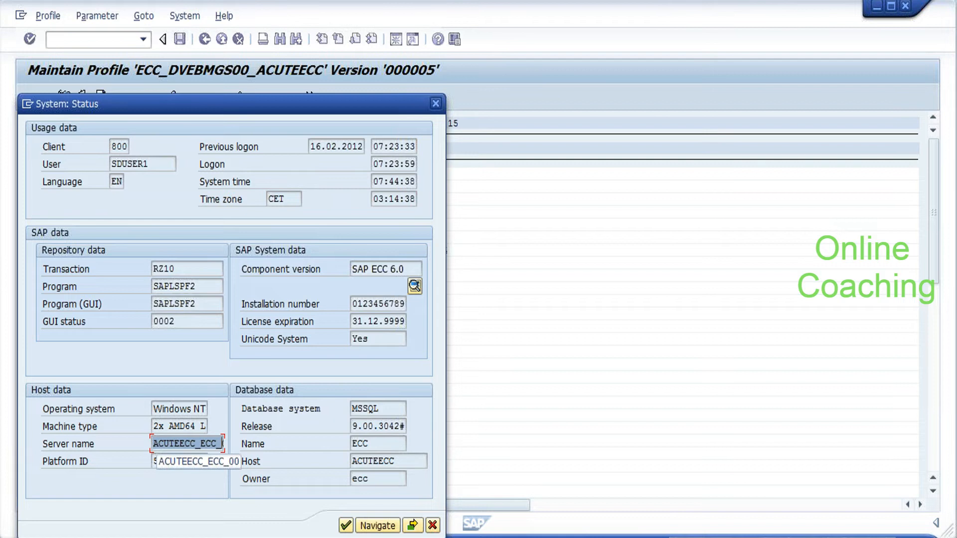
pyautogui.click(219, 443)
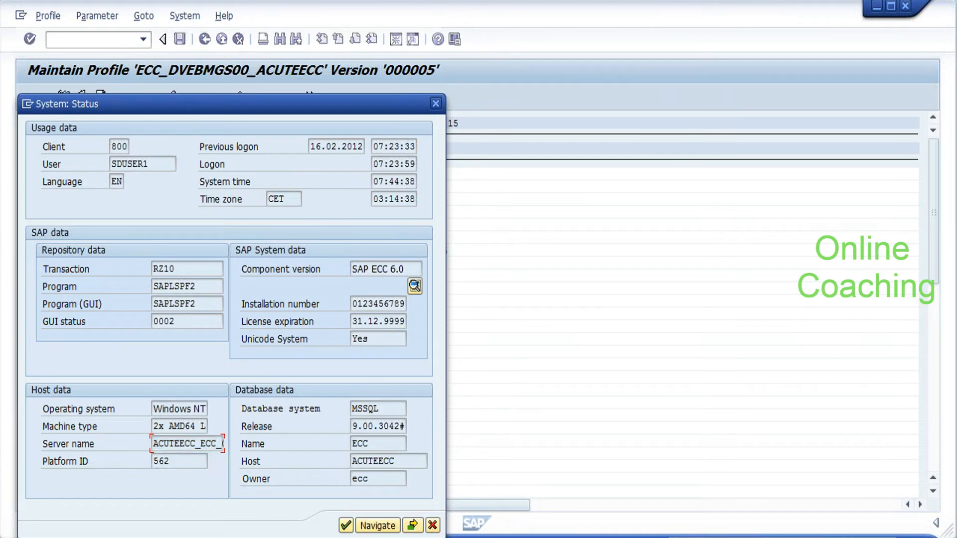
pyautogui.click(153, 409)
pyautogui.moveTo(153, 409); pyautogui.dragTo(207, 409)
pyautogui.click(217, 411)
pyautogui.moveTo(158, 427); pyautogui.dragTo(211, 443)
pyautogui.click(201, 429)
pyautogui.click(432, 526)
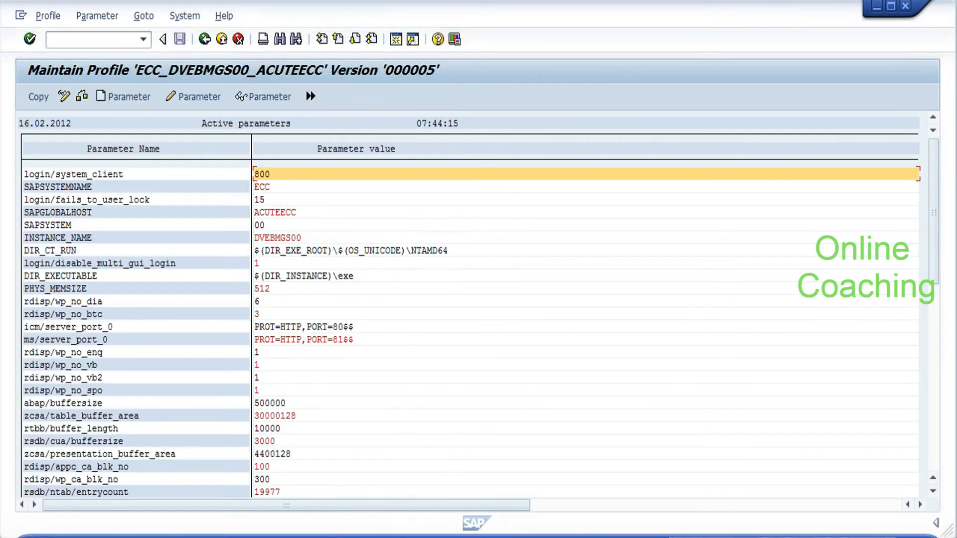
# Leave the instance profile maintenance and switch back to the session with RFC destination SCMCLNT100.
pyautogui.click(201, 41)
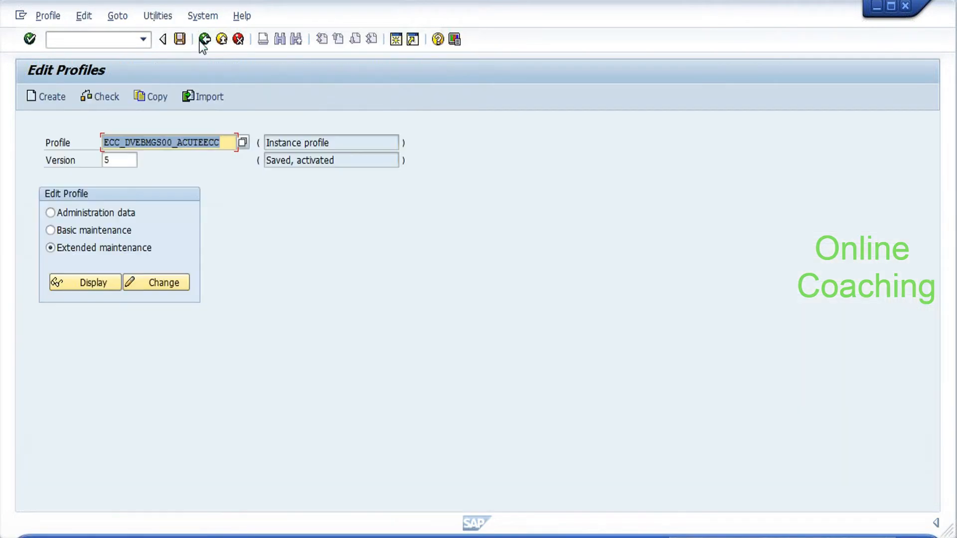
pyautogui.click(200, 42)
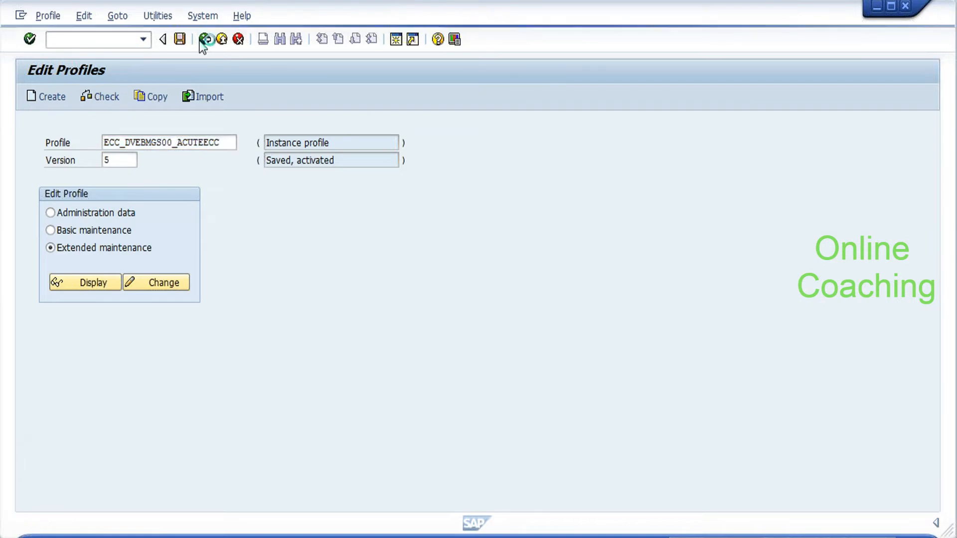
pyautogui.click(160, 537)
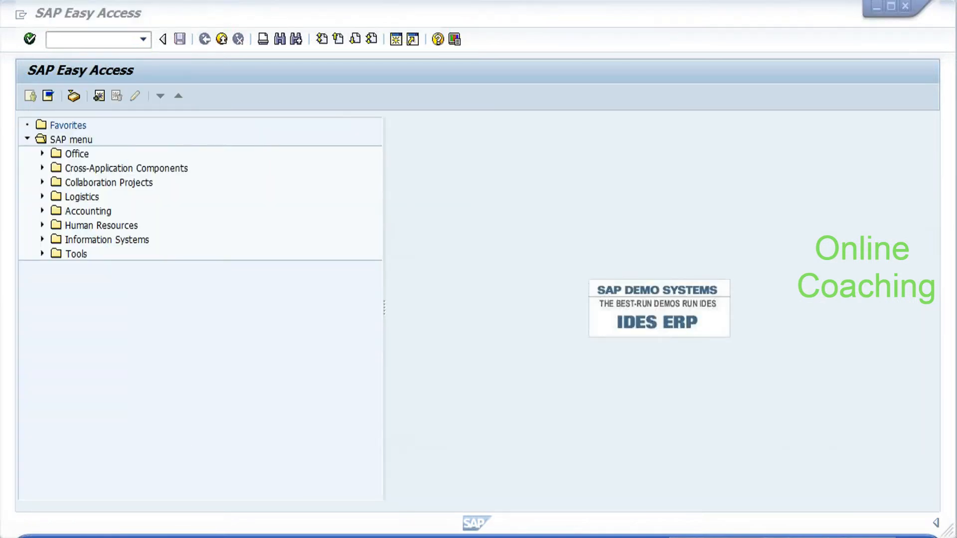
pyautogui.click(199, 498)
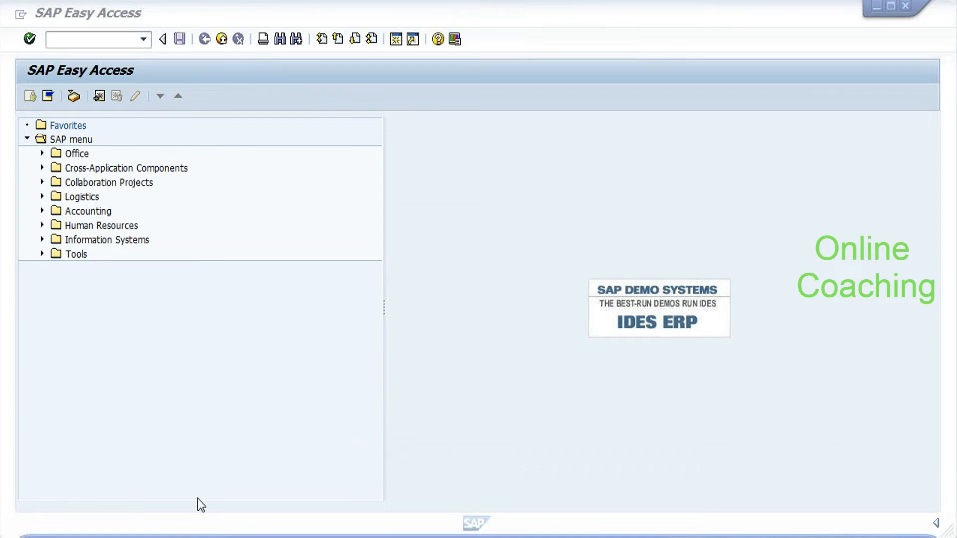
# Open the logon and security settings of RFC destination SCMCLNT100 and go through its language, client, user and password fields.
pyautogui.click(261, 255)
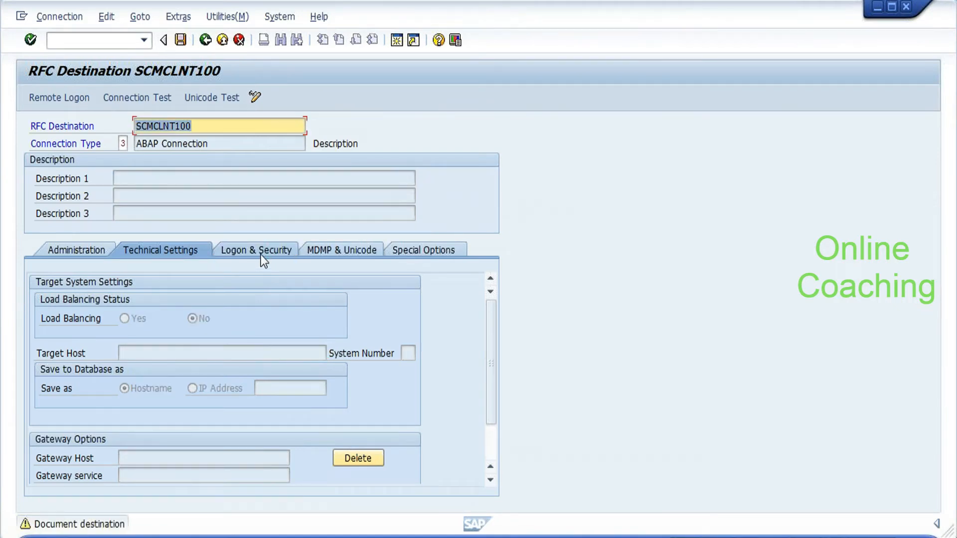
pyautogui.click(261, 255)
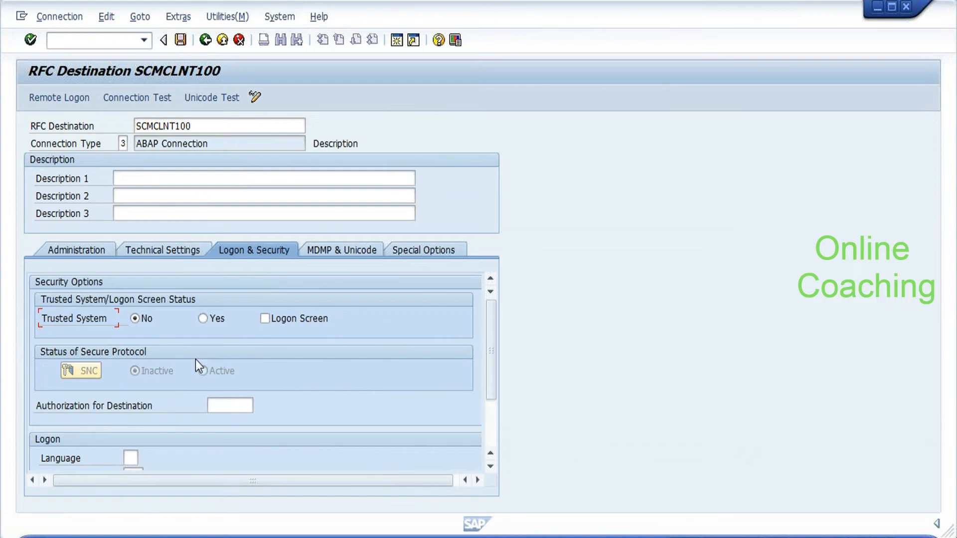
pyautogui.moveTo(492, 367); pyautogui.dragTo(487, 436)
pyautogui.click(130, 371)
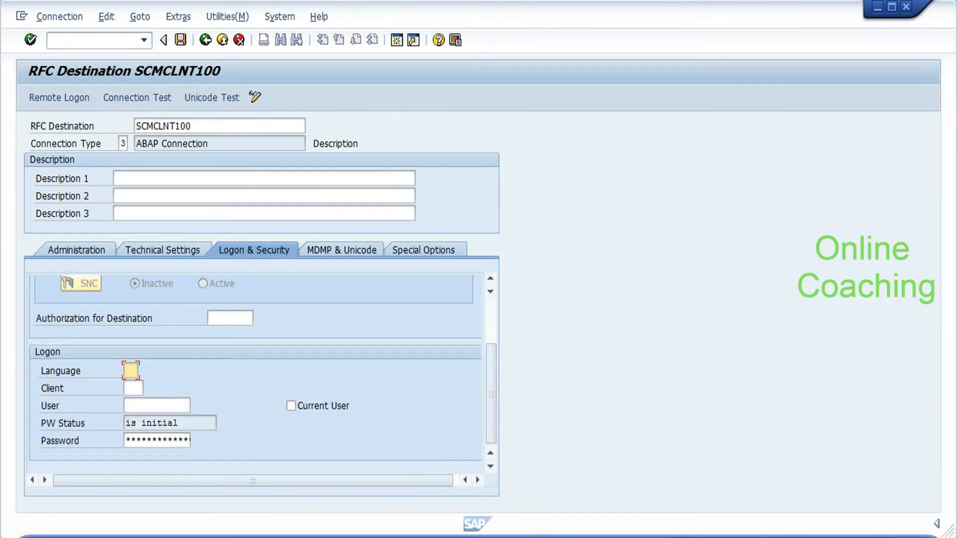
pyautogui.press('Tab')
pyautogui.press('Tab')
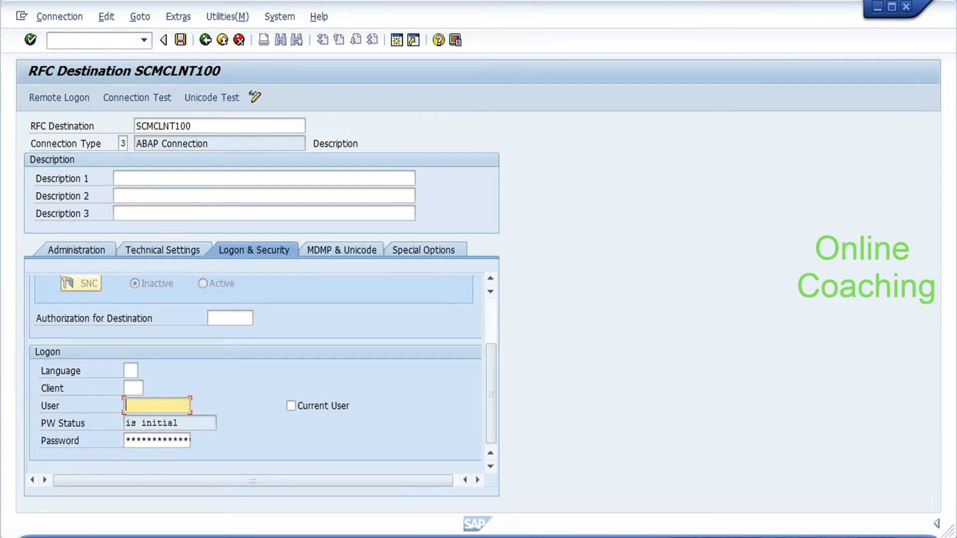
pyautogui.press('Tab')
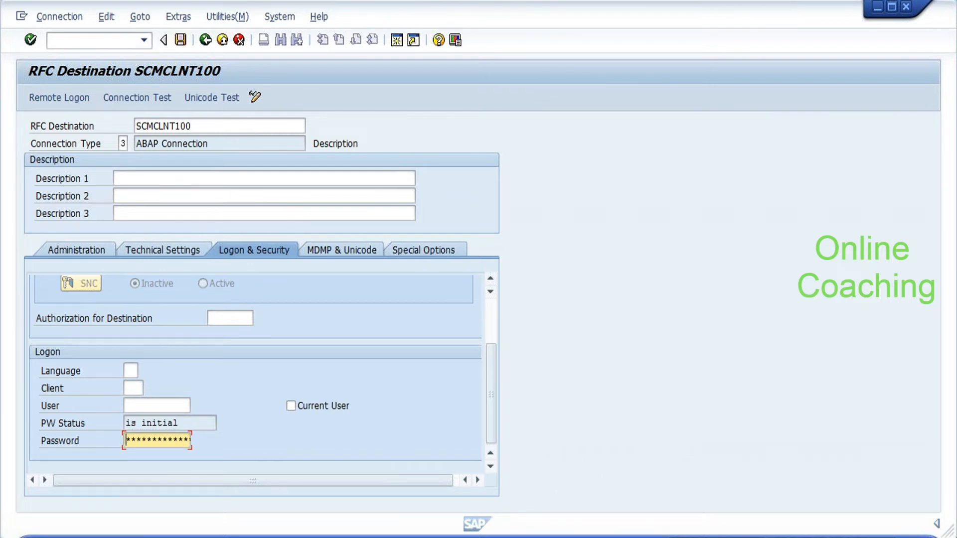
# Save RFC destination SCMCLNT100, run its connection test, and return to the destination details.
pyautogui.click(141, 96)
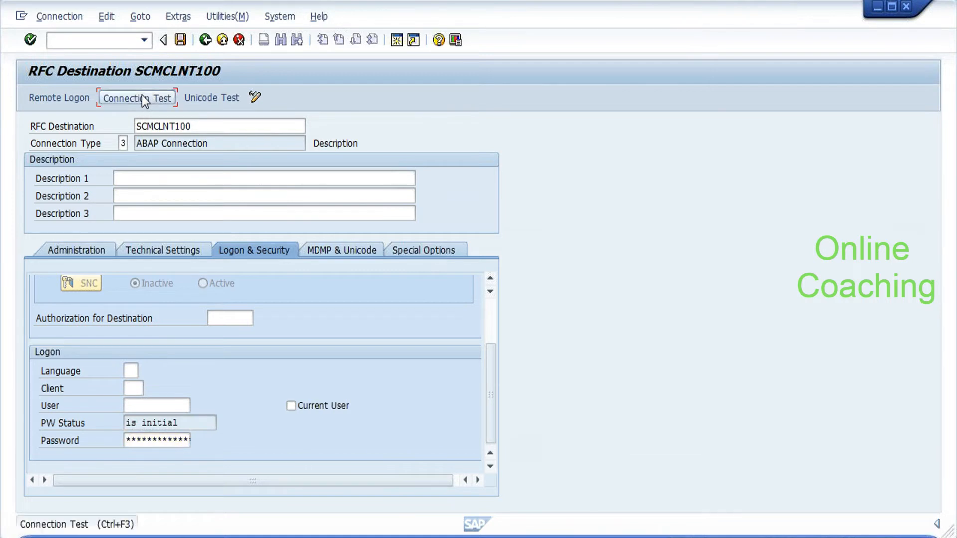
pyautogui.click(238, 288)
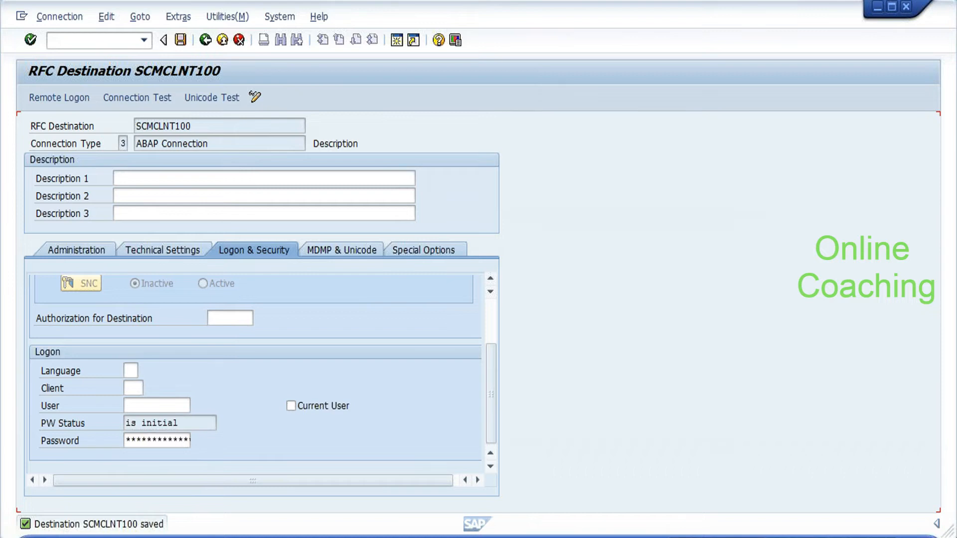
pyautogui.click(136, 98)
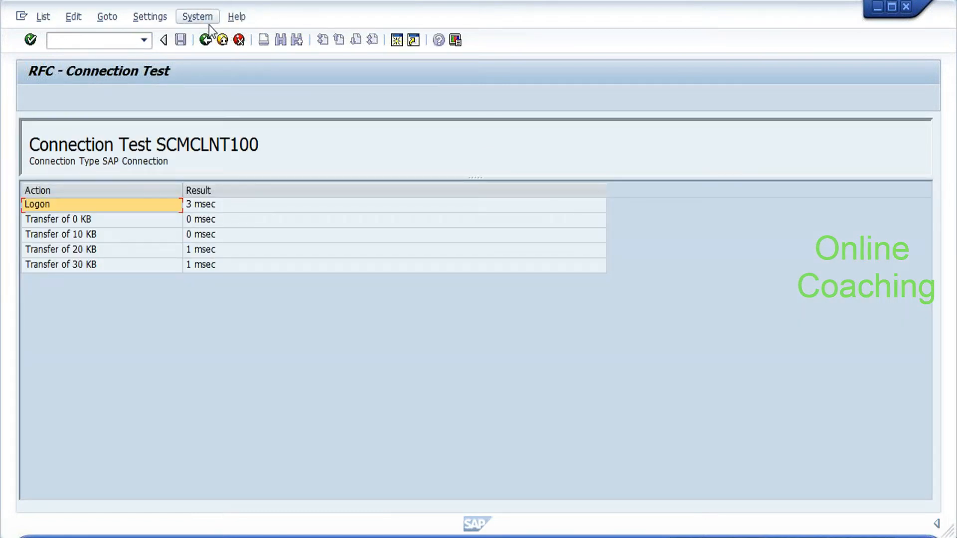
pyautogui.click(206, 43)
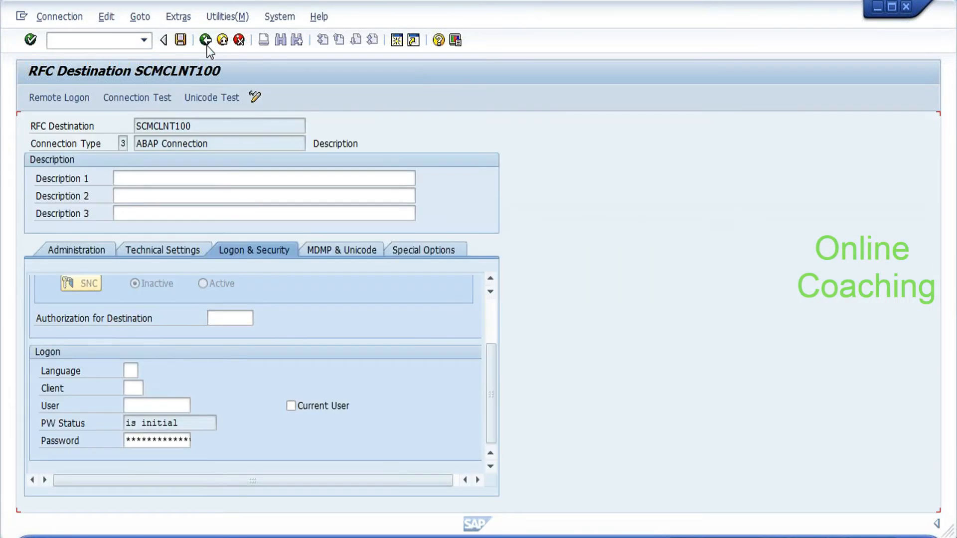
# View the target host field in the destination's technical settings, and leave the RFC connection configuration.
pyautogui.click(174, 252)
pyautogui.click(158, 353)
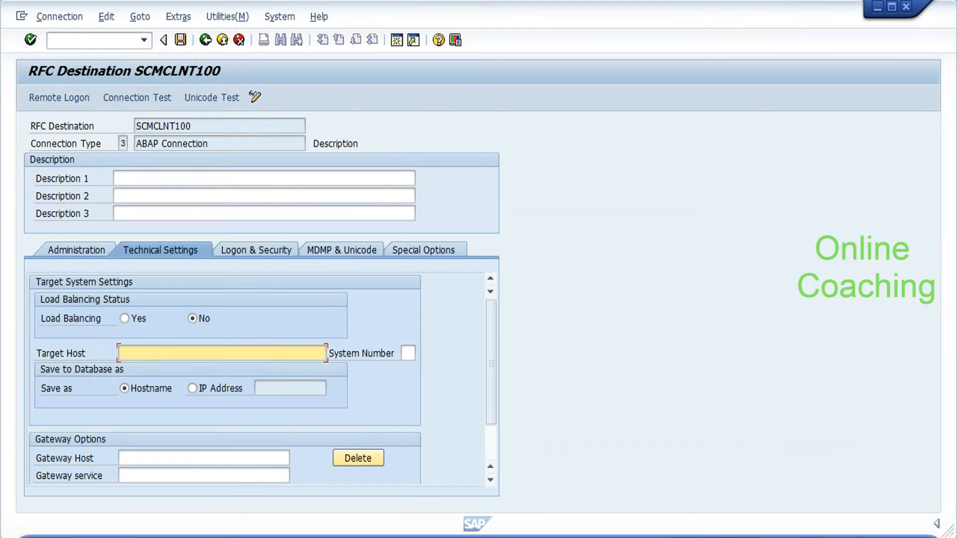
pyautogui.click(204, 41)
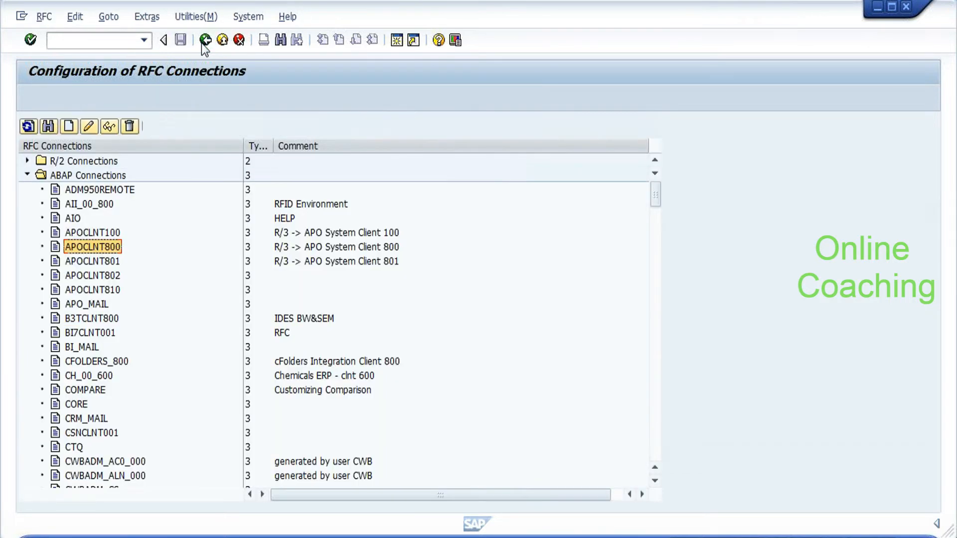
pyautogui.click(203, 43)
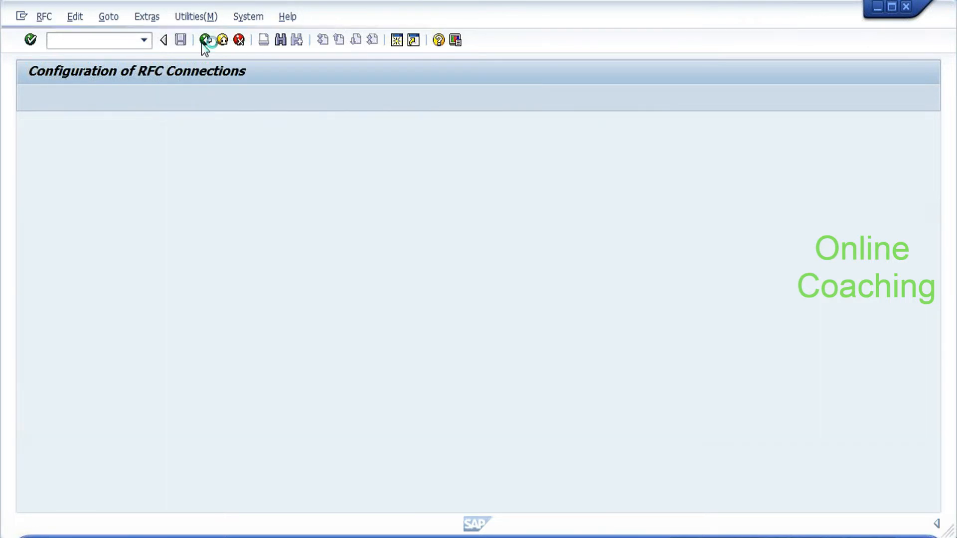
# Expand Settings for qRFC Communication under Extended Warehouse Management and look over its QOUT scheduler and qRFC administration activities.
pyautogui.click(266, 412)
pyautogui.click(86, 440)
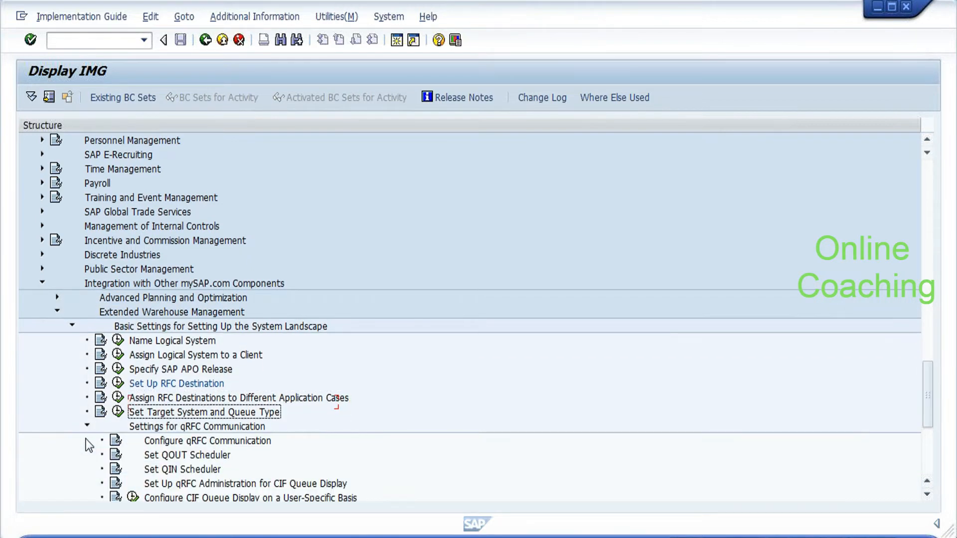
pyautogui.scroll(-3, 86, 438)
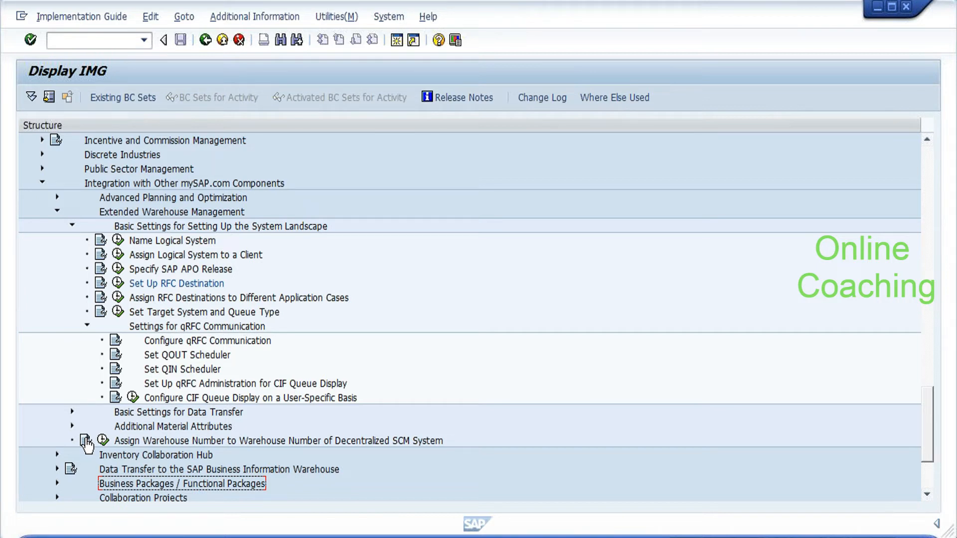
pyautogui.click(173, 355)
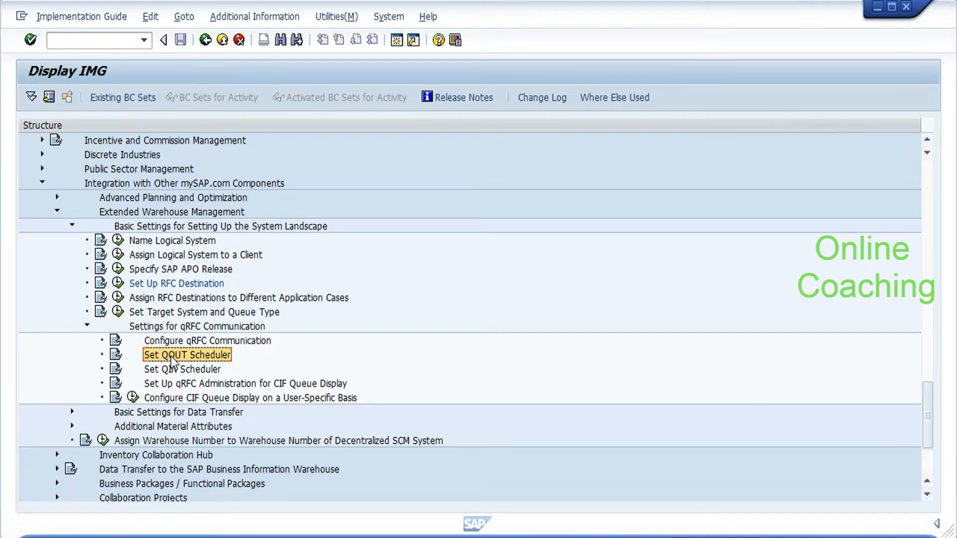
pyautogui.click(187, 383)
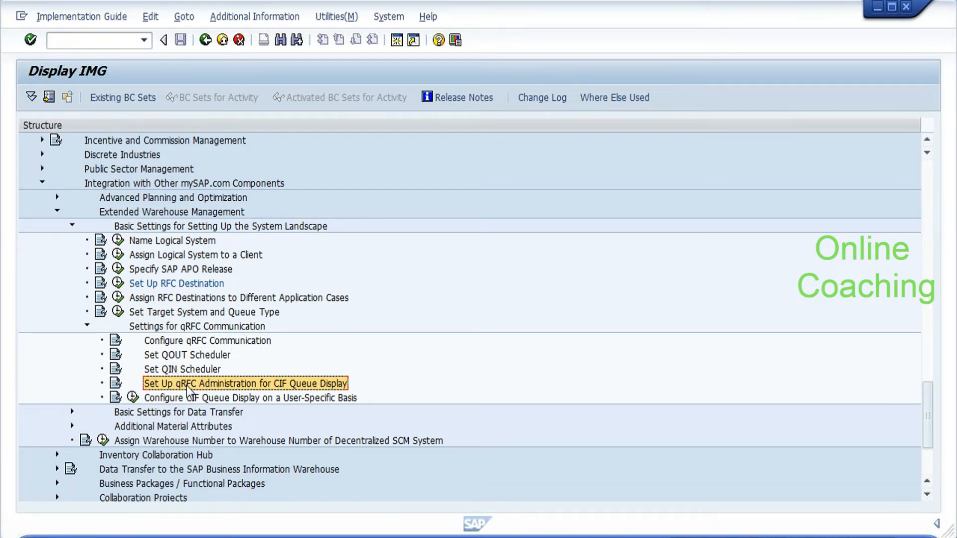
# Open Set User Parameters under Basic Settings for Data Transfer and examine the existing entry's user name and RFC mode.
pyautogui.click(73, 412)
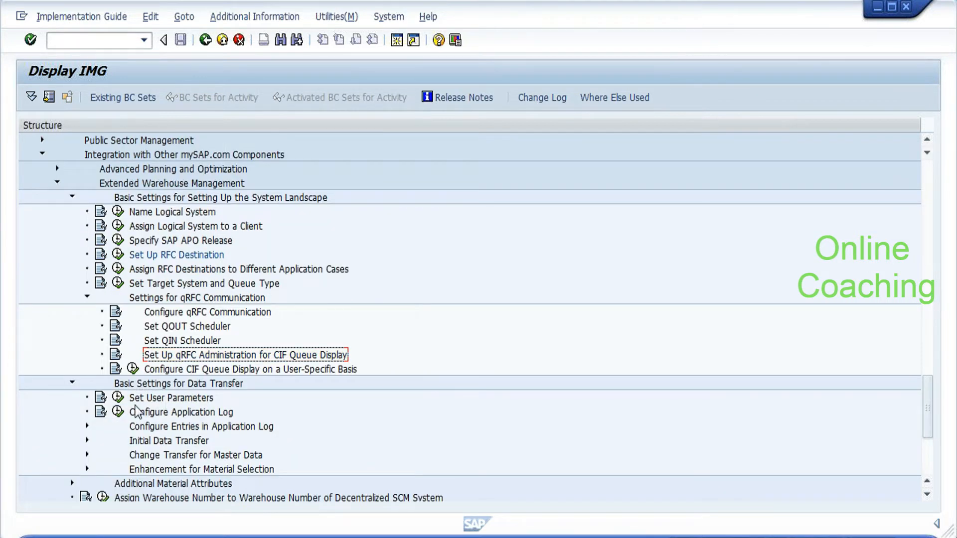
pyautogui.click(118, 397)
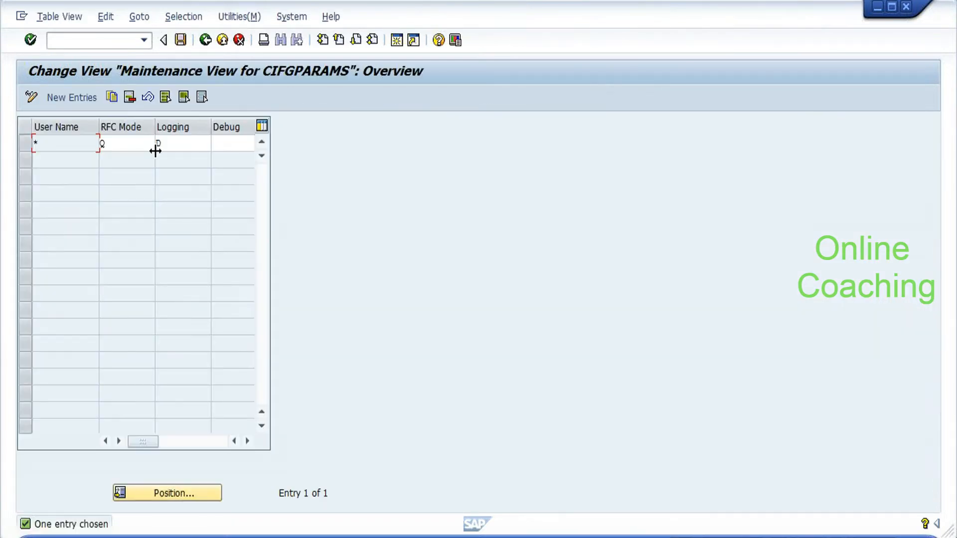
pyautogui.click(119, 143)
pyautogui.moveTo(56, 144); pyautogui.dragTo(34, 143)
pyautogui.click(34, 145)
pyautogui.click(102, 143)
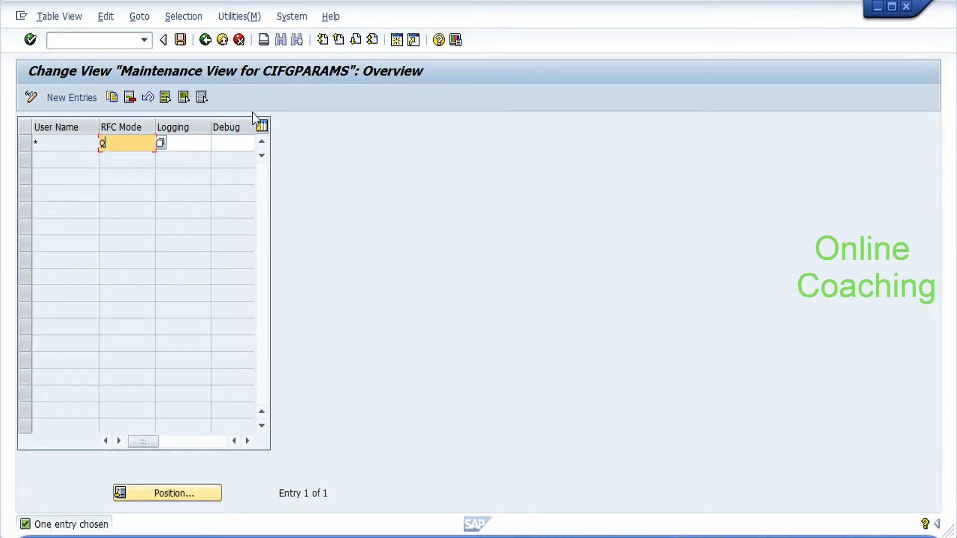
# Try logging D and debug X in the user parameters entry, clear the debug value, and exit without saving.
pyautogui.press('Tab')
pyautogui.write('D')
pyautogui.press('Tab')
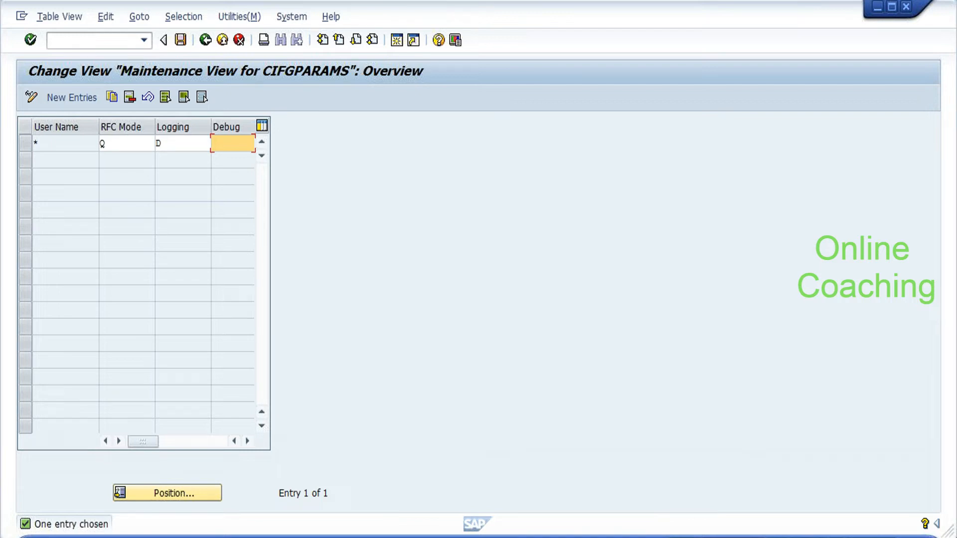
pyautogui.write('X')
pyautogui.press('BackSpace')
pyautogui.click(206, 41)
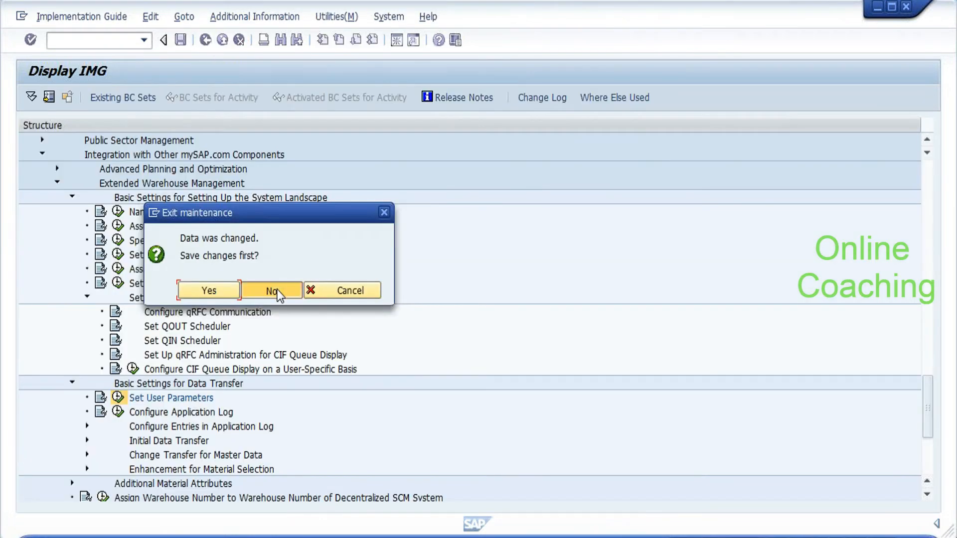
pyautogui.click(273, 290)
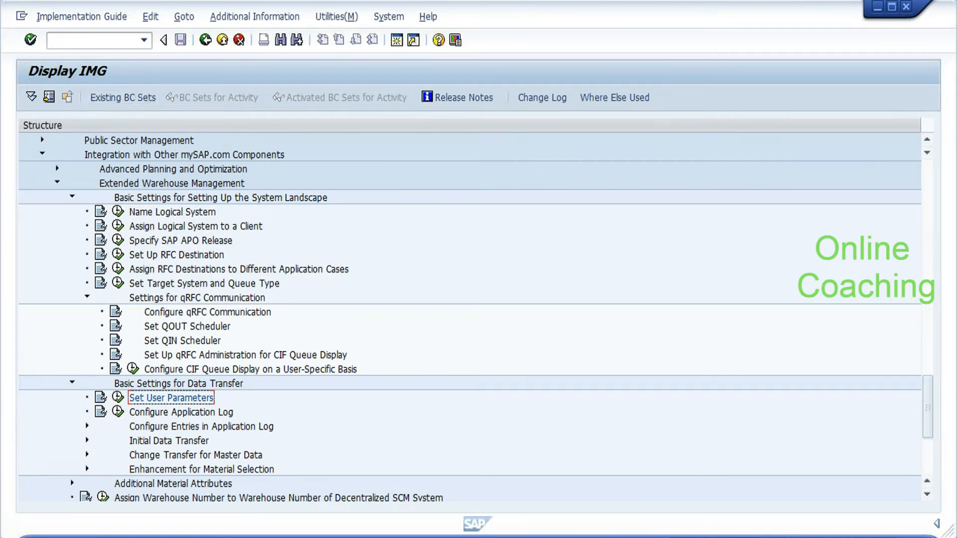
# Open transaction SU01 in a new session and try to open user sduser1 for changing.
pyautogui.write('/')
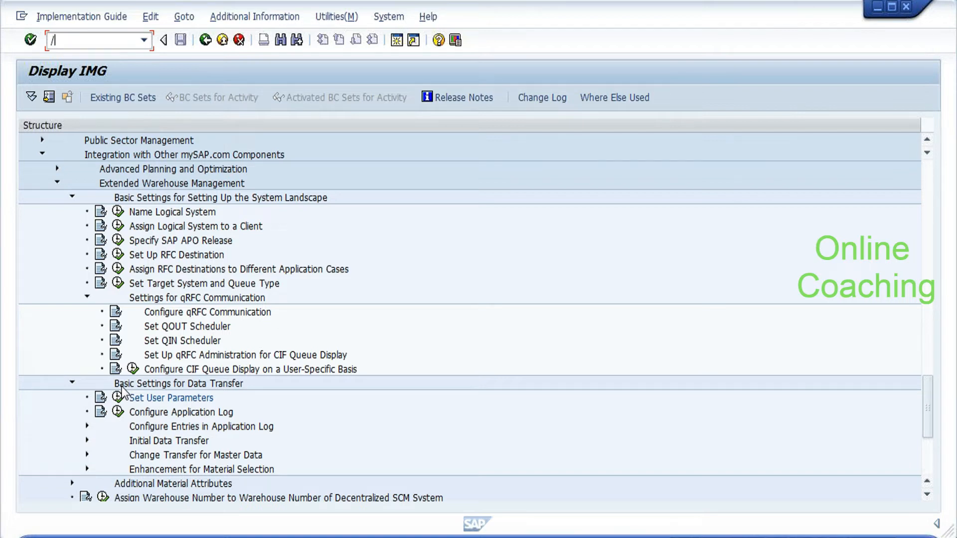
pyautogui.write('osu01')
pyautogui.press('Return')
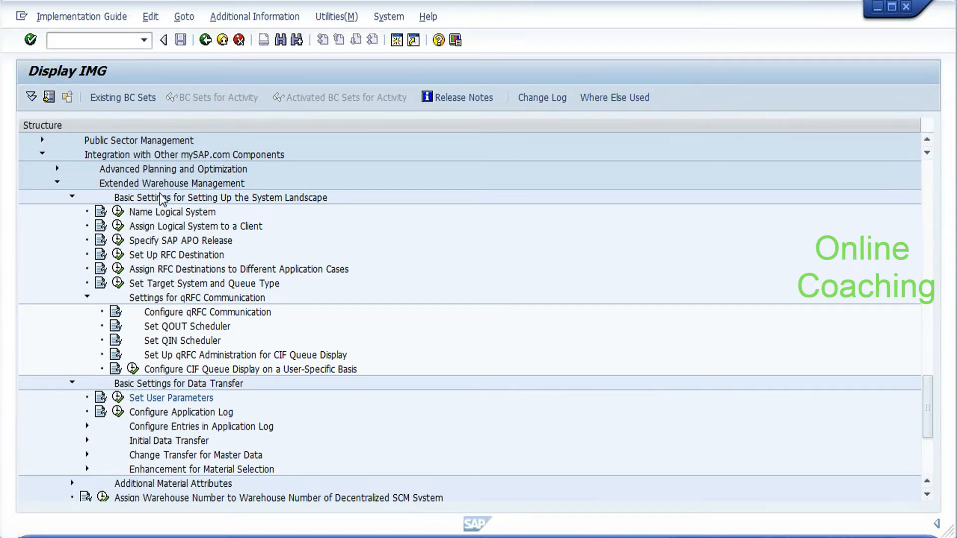
pyautogui.write('sduser1')
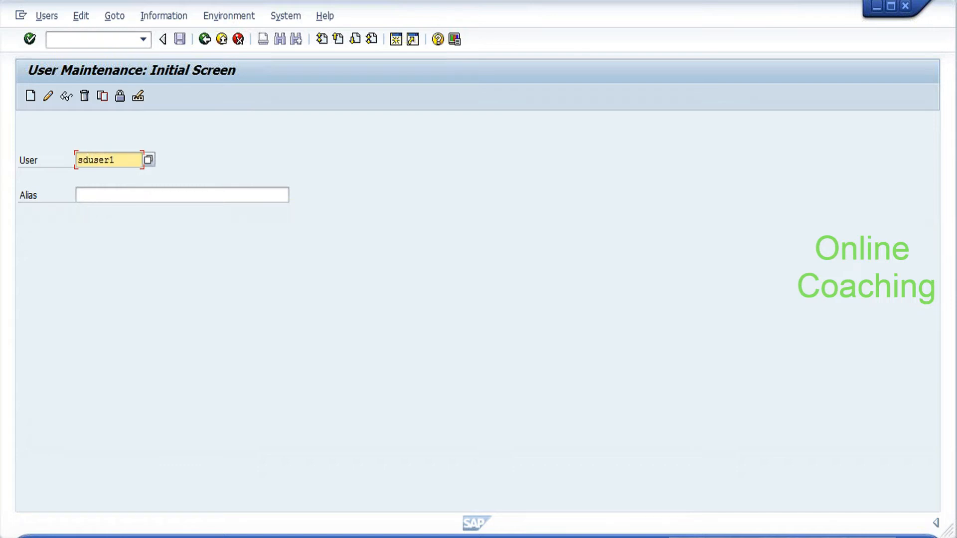
pyautogui.click(49, 98)
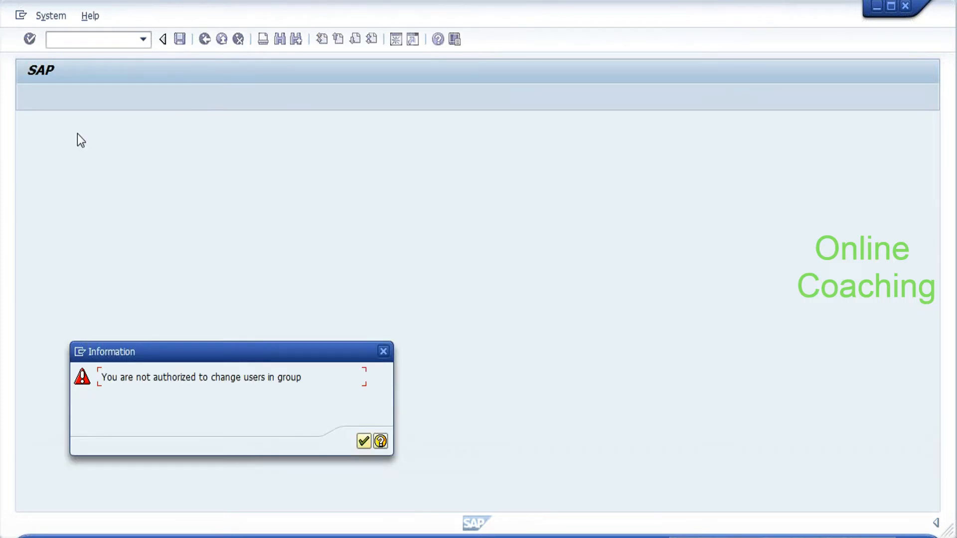
# Dismiss the authorization message, open user SDUSER1 for display, and show the user's parameters.
pyautogui.click(364, 441)
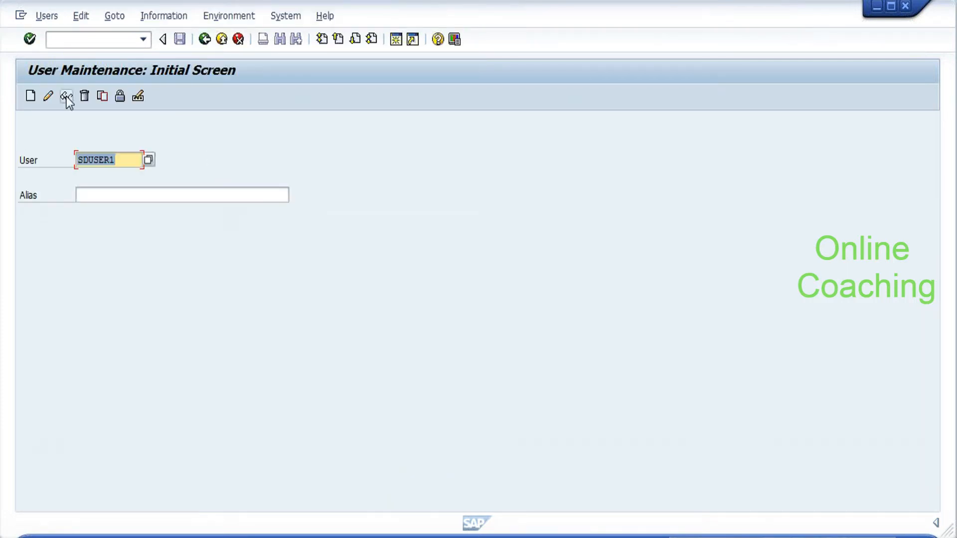
pyautogui.click(67, 96)
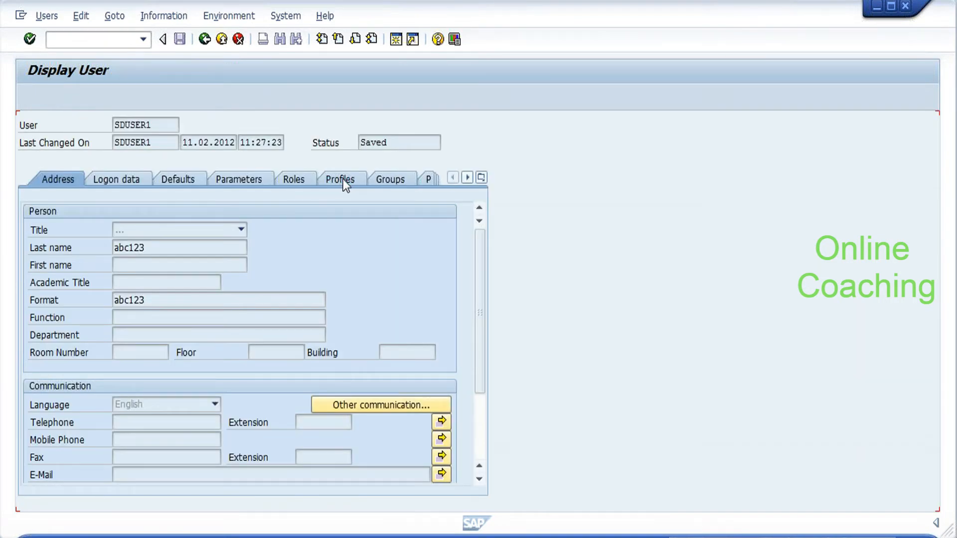
pyautogui.click(259, 180)
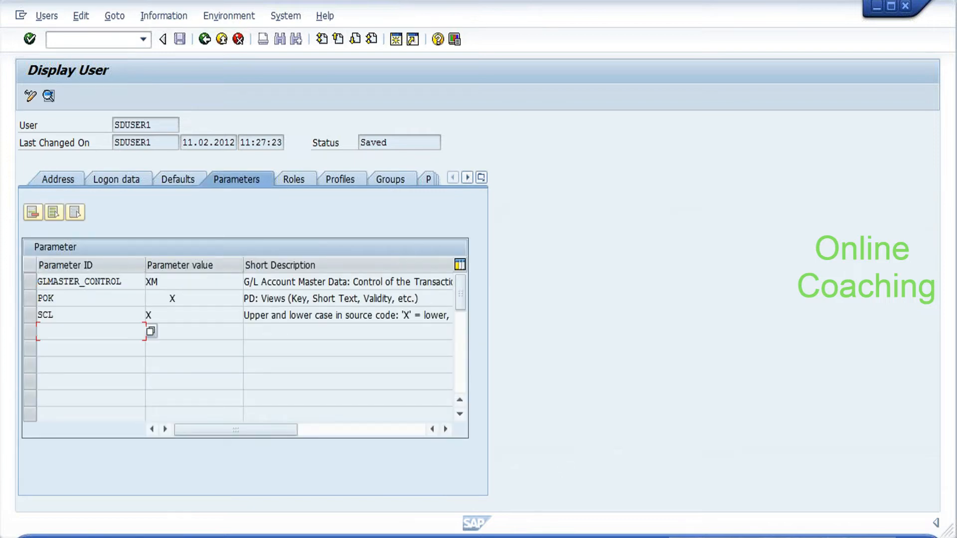
# Search the parameter ID value list for *data, browse its entries, and close it without choosing one.
pyautogui.click(151, 331)
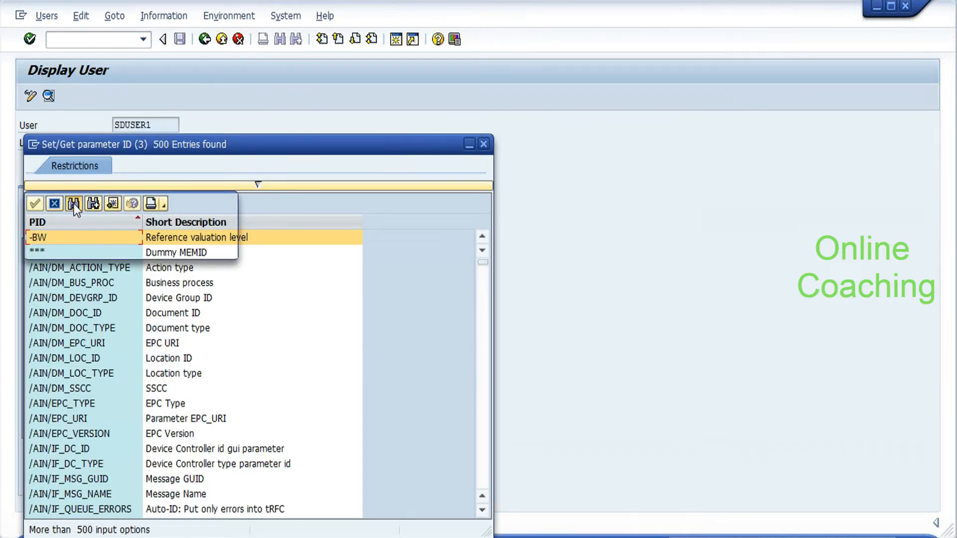
pyautogui.click(74, 204)
pyautogui.write('*data')
pyautogui.press('Return')
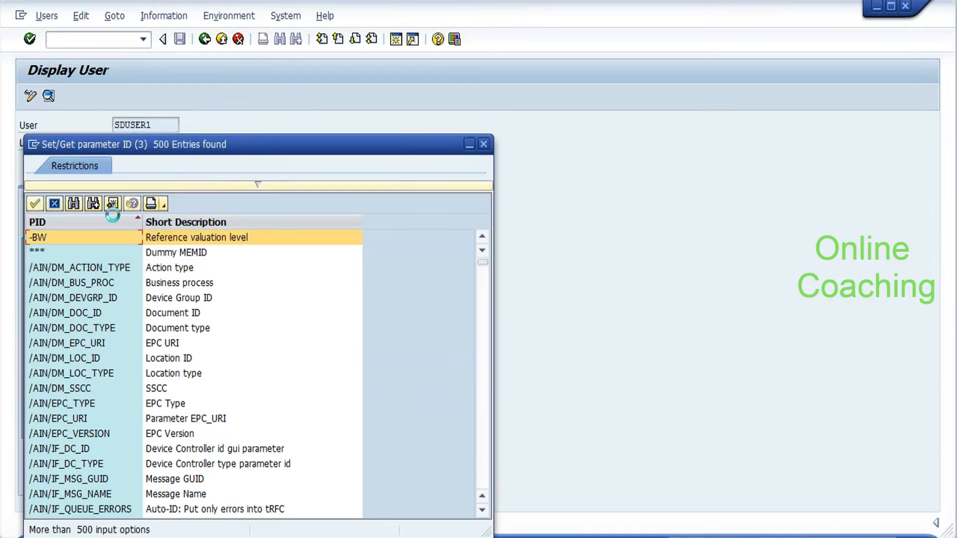
pyautogui.click(477, 447)
pyautogui.click(477, 448)
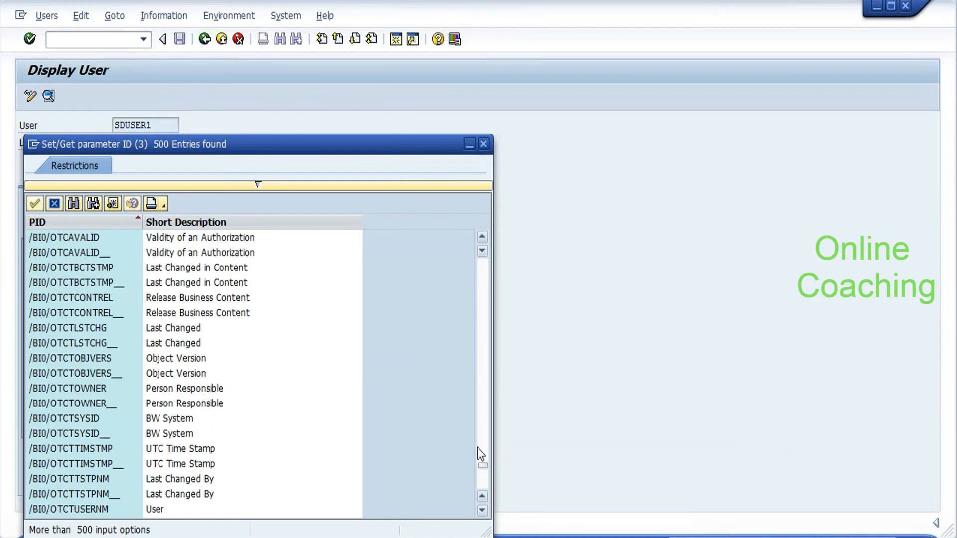
pyautogui.moveTo(484, 469); pyautogui.dragTo(482, 479)
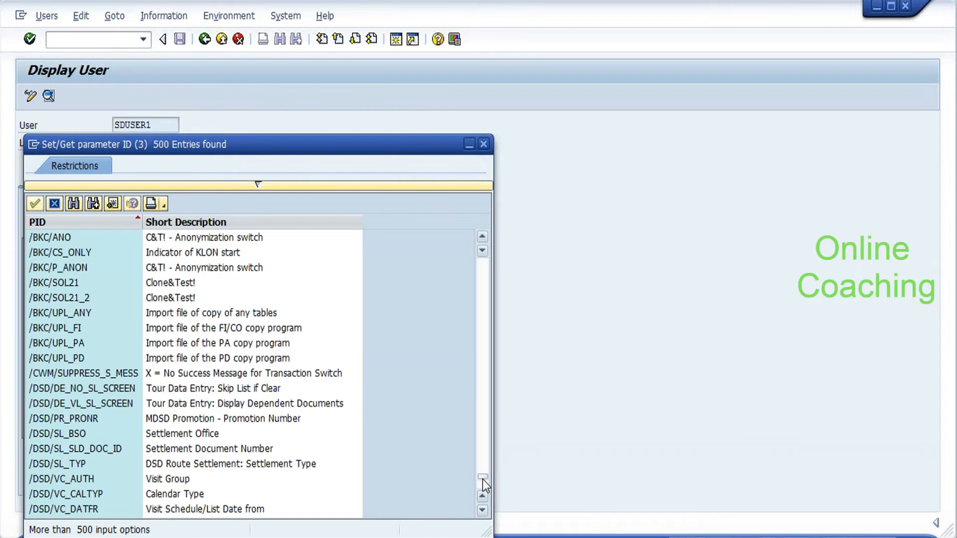
pyautogui.click(52, 207)
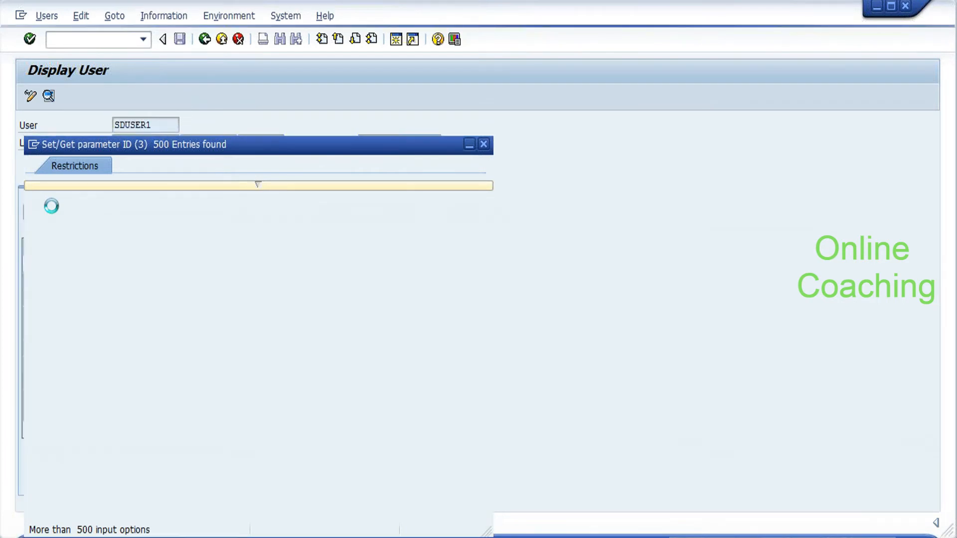
pyautogui.click(146, 331)
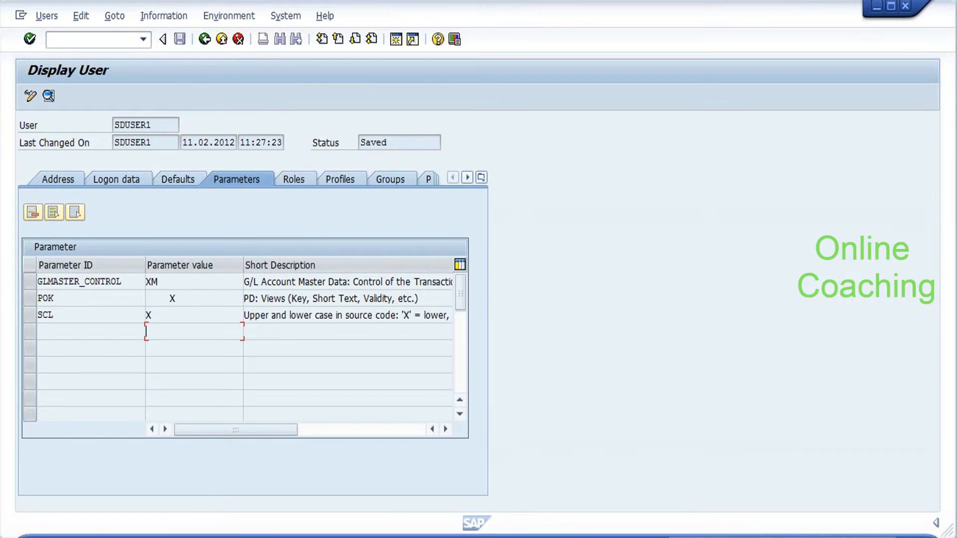
# Return to the IMG session, look over the activities under Basic Settings for Data Transfer, and expand Initial Data Transfer.
pyautogui.hotkey('alt', 'Tab')
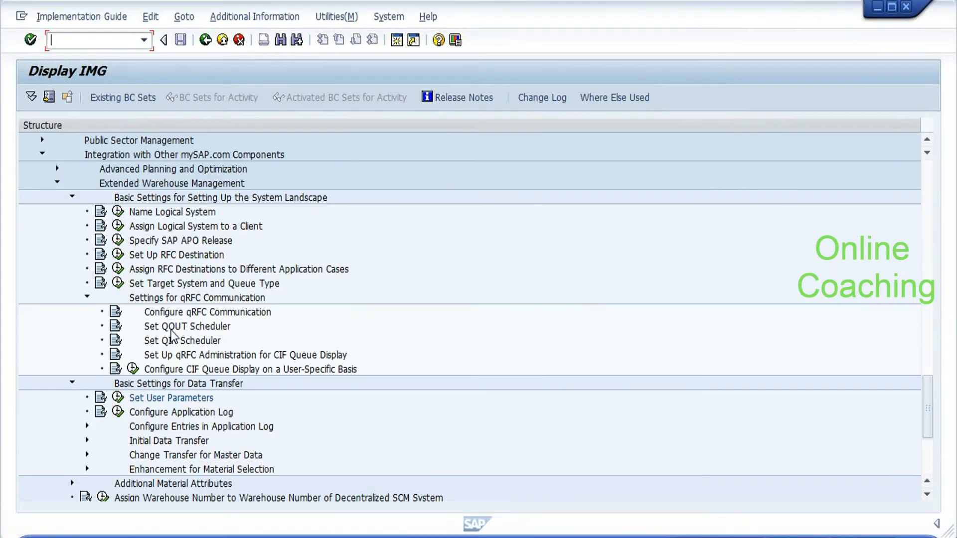
pyautogui.click(161, 427)
pyautogui.press('Down')
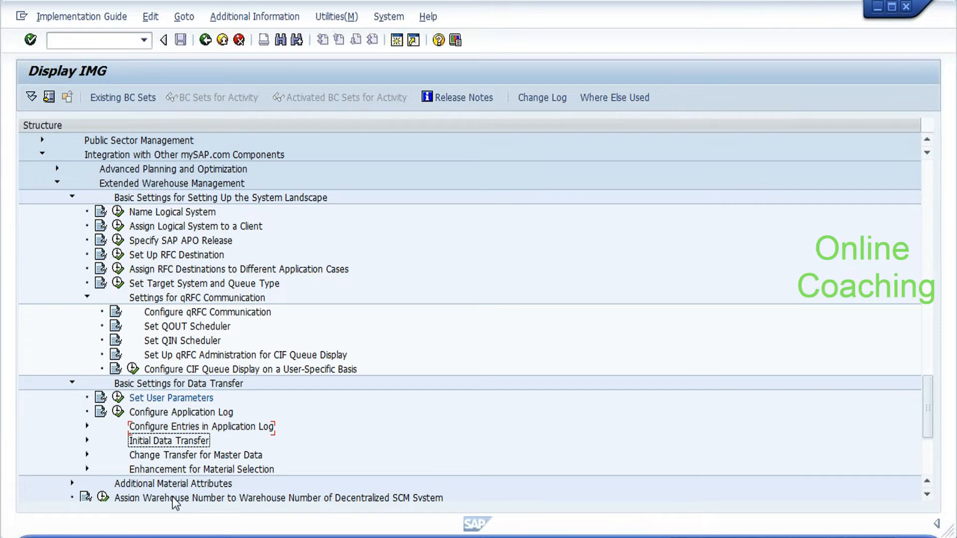
pyautogui.press('Down')
pyautogui.press('Down')
pyautogui.press('Down')
pyautogui.press('Down')
pyautogui.press('Down')
pyautogui.press('Down')
pyautogui.press('Down')
pyautogui.press('Down')
pyautogui.press('Down')
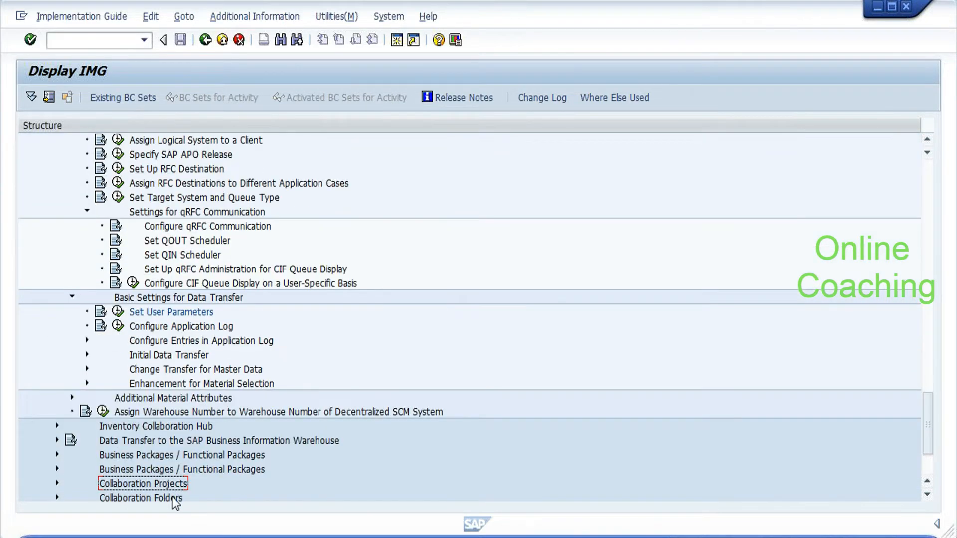
pyautogui.click(154, 399)
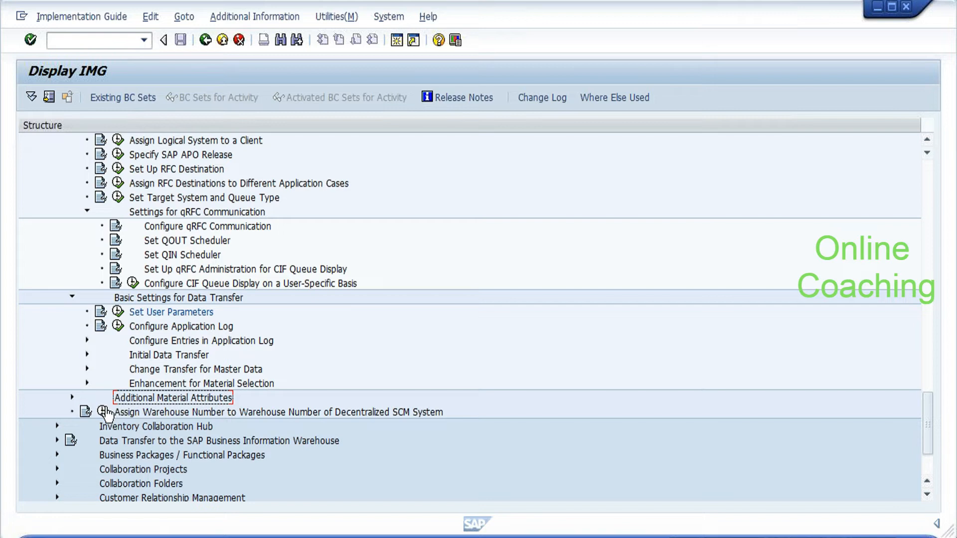
pyautogui.click(87, 355)
pyautogui.click(189, 371)
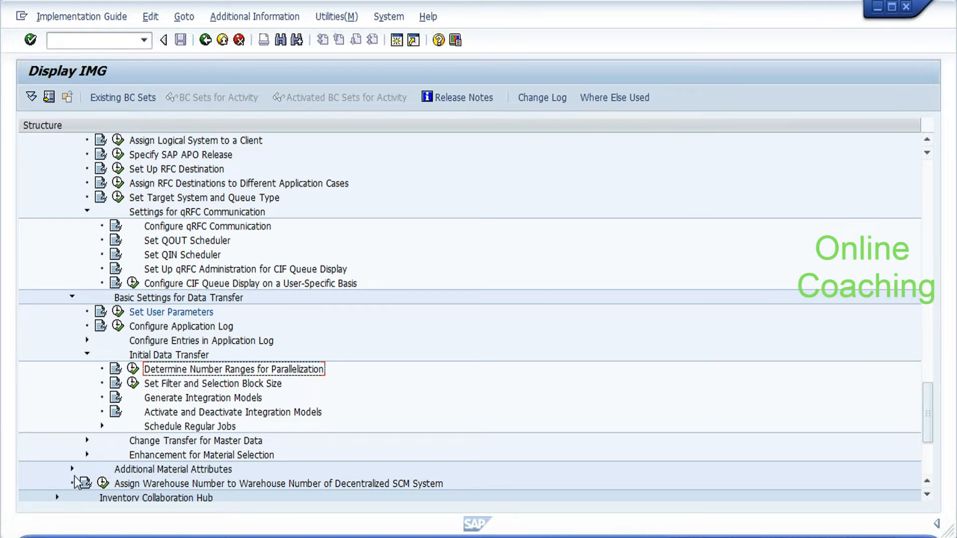
# Open Assign Warehouse Number to Warehouse Number of Decentralized SCM System and look through the warehouse list for HYD.
pyautogui.click(104, 484)
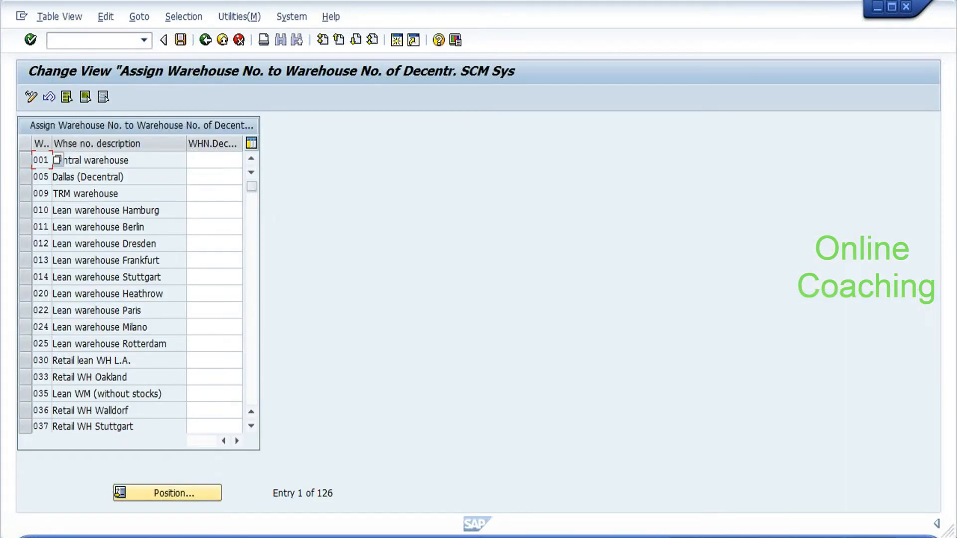
pyautogui.moveTo(52, 144); pyautogui.dragTo(73, 144)
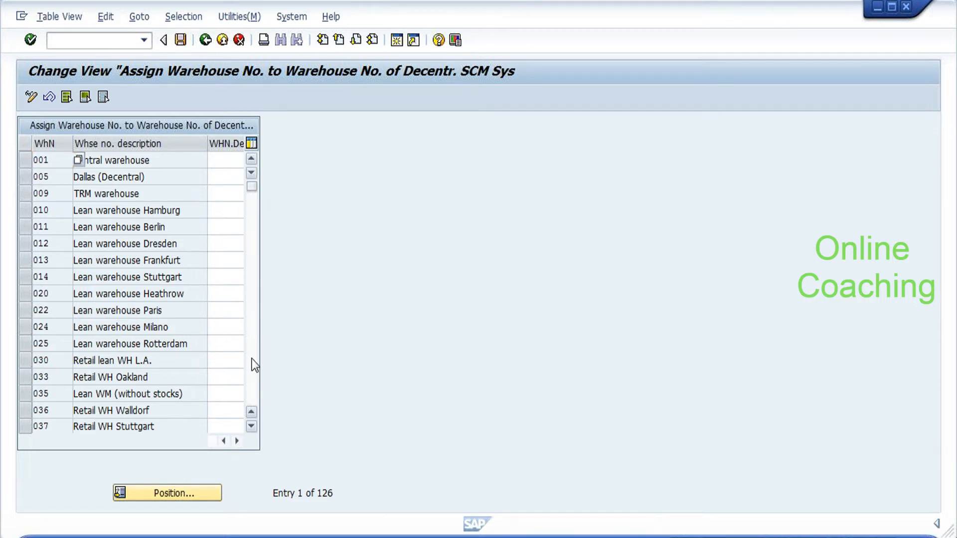
pyautogui.scroll(-3, 252, 358)
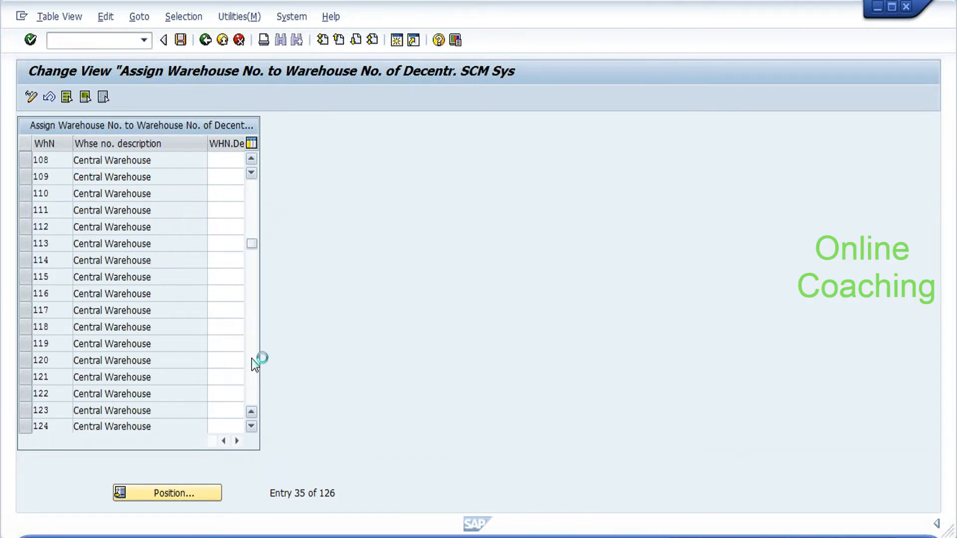
pyautogui.scroll(-3, 252, 359)
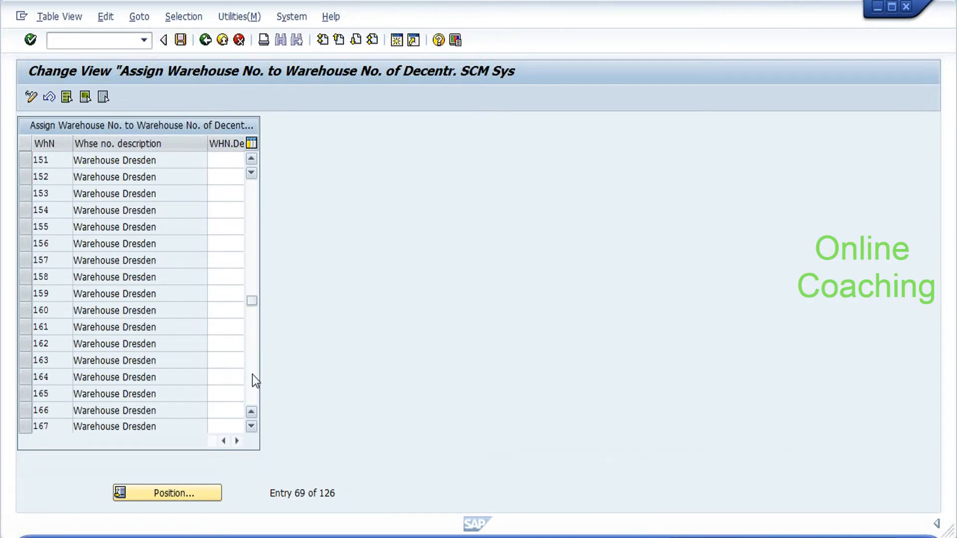
pyautogui.scroll(-3, 253, 374)
pyautogui.scroll(-3, 252, 381)
pyautogui.scroll(-3, 253, 387)
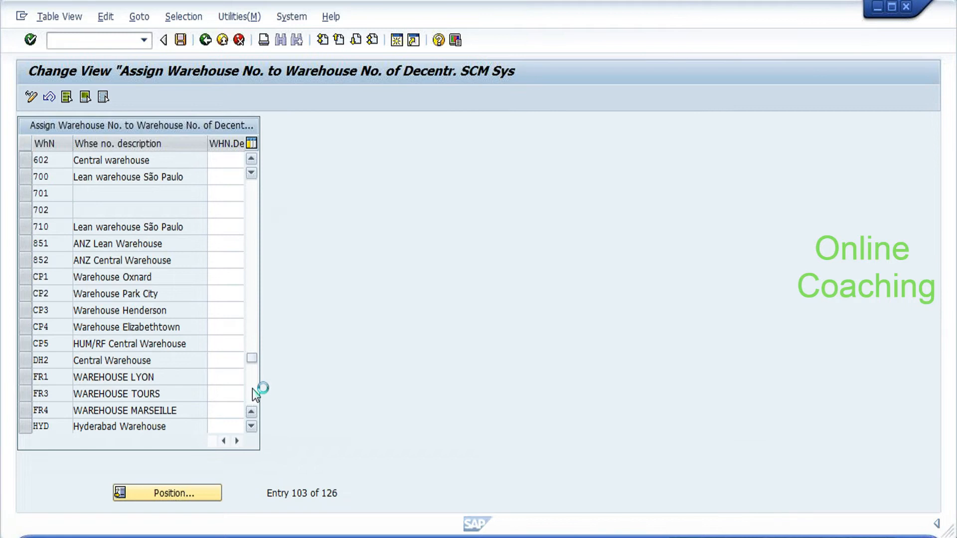
pyautogui.scroll(-3, 252, 390)
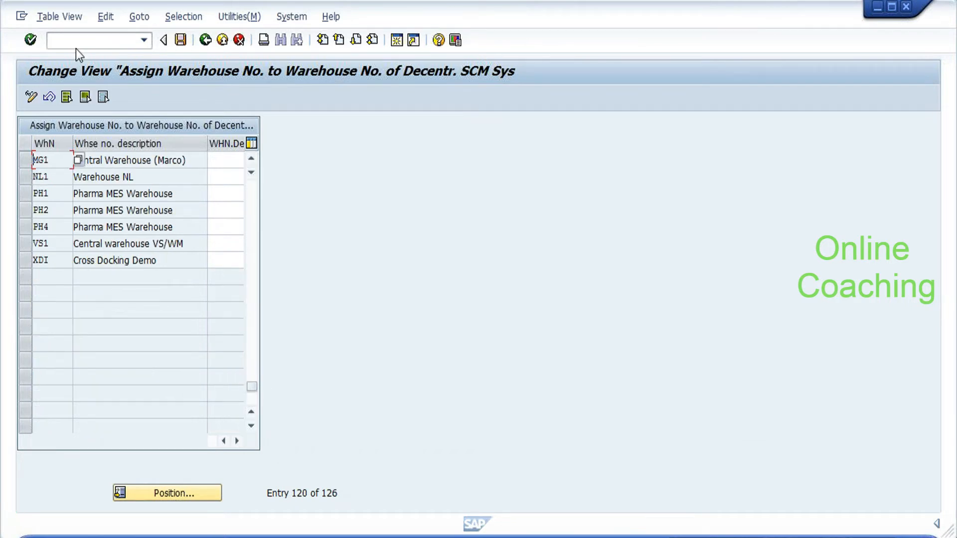
# Switch the warehouse assignment view to display mode and position the list at warehouse HYD.
pyautogui.click(31, 98)
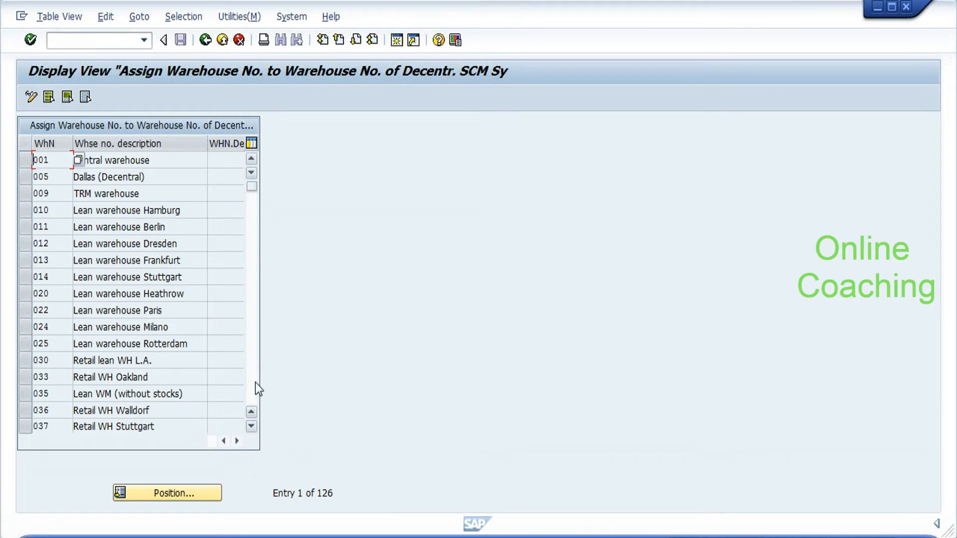
pyautogui.scroll(-3, 255, 382)
pyautogui.scroll(-3, 256, 382)
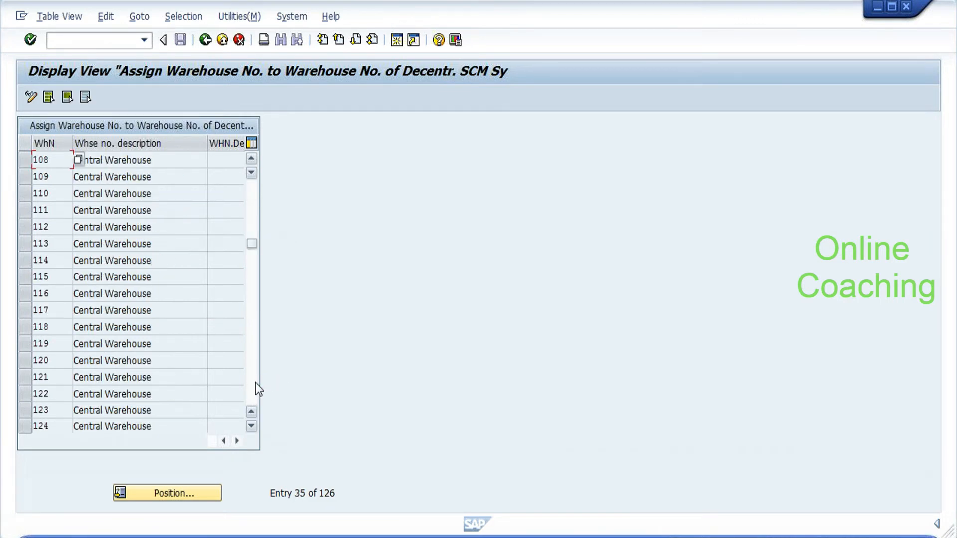
pyautogui.scroll(-3, 255, 382)
pyautogui.scroll(-3, 255, 381)
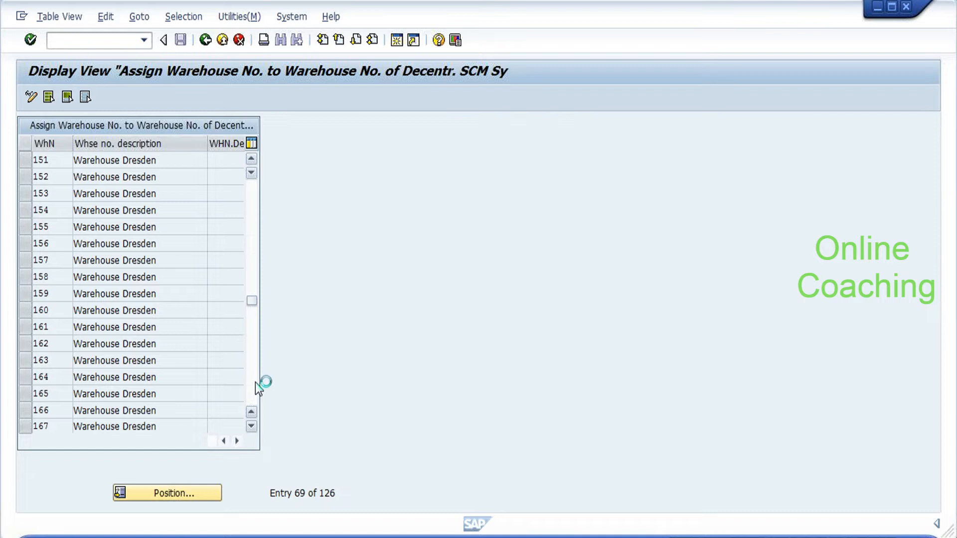
pyautogui.scroll(-3, 255, 381)
pyautogui.scroll(-3, 255, 382)
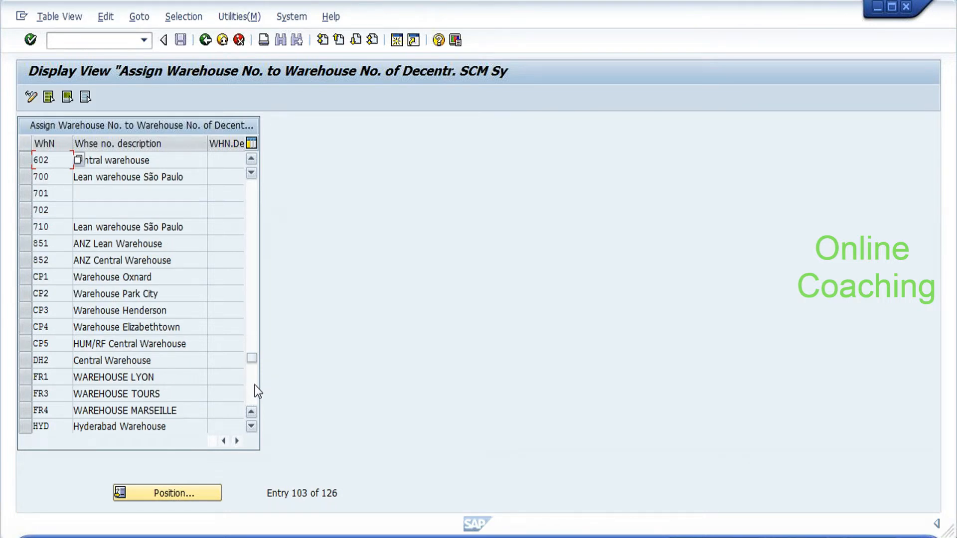
pyautogui.scroll(-3, 255, 385)
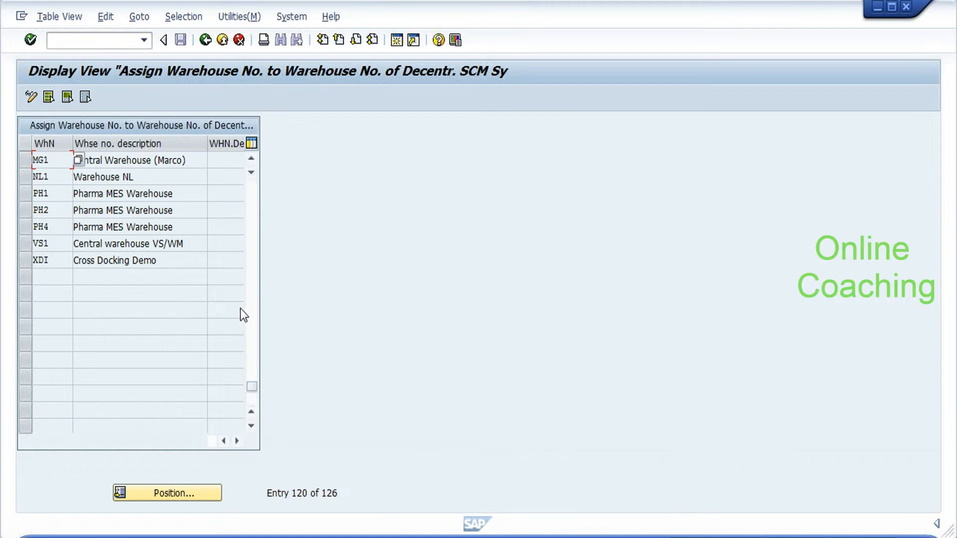
pyautogui.scroll(3, 250, 219)
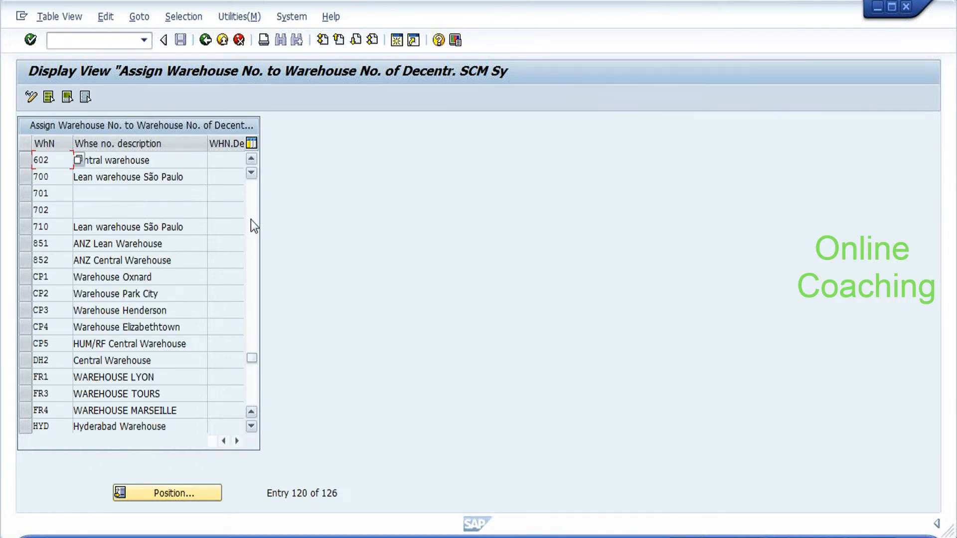
pyautogui.click(133, 497)
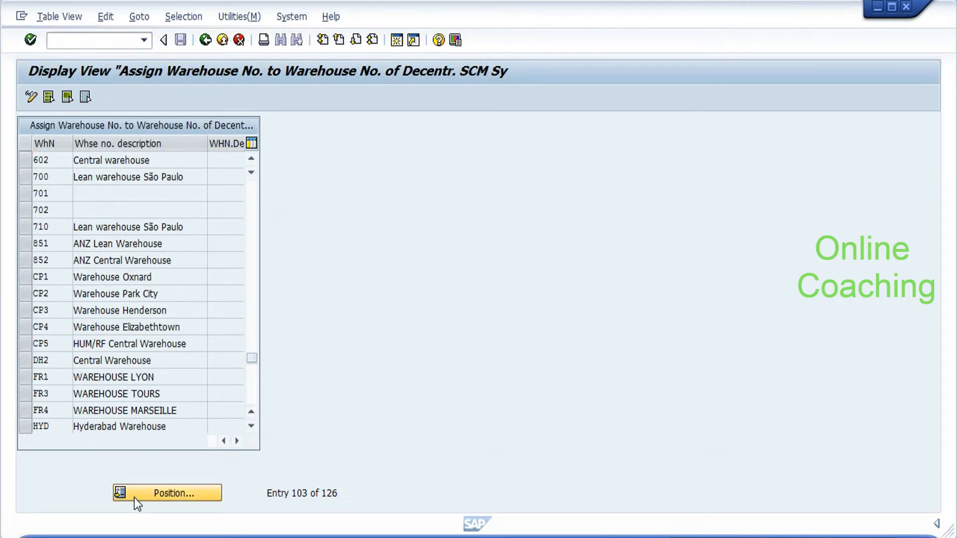
pyautogui.write('hyd')
pyautogui.press('Return')
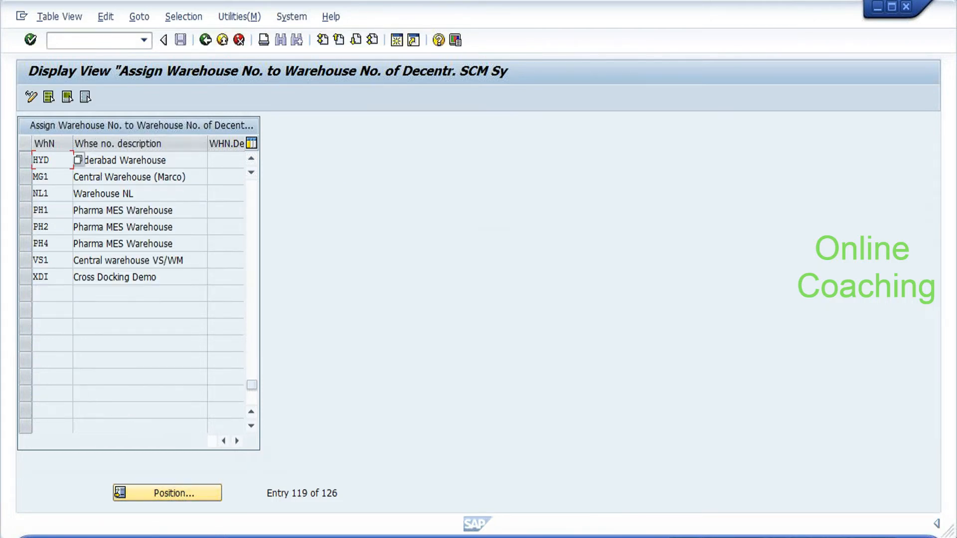
# Return the warehouse assignment view to change mode and position the list at warehouse HYD.
pyautogui.click(31, 96)
pyautogui.click(136, 492)
pyautogui.write('hyd')
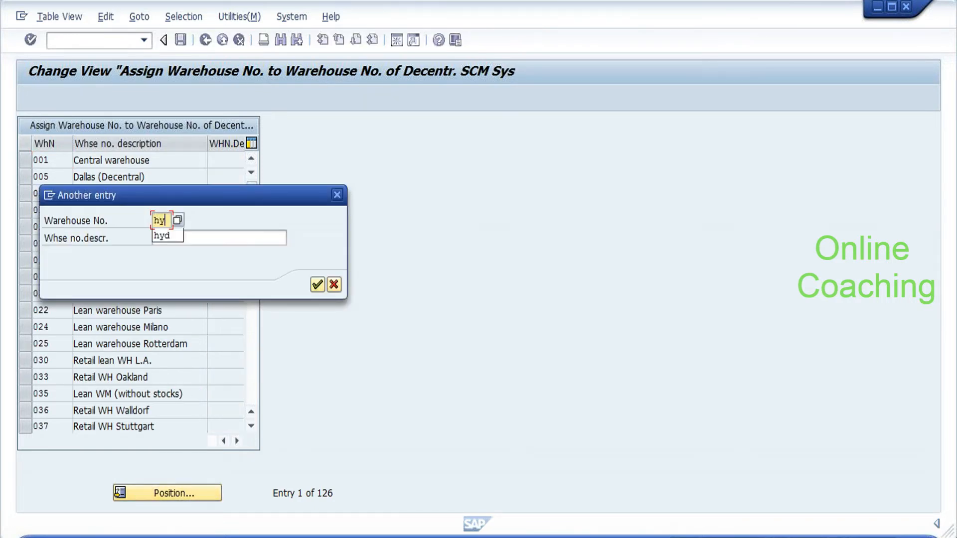
pyautogui.click(226, 247)
pyautogui.press('Return')
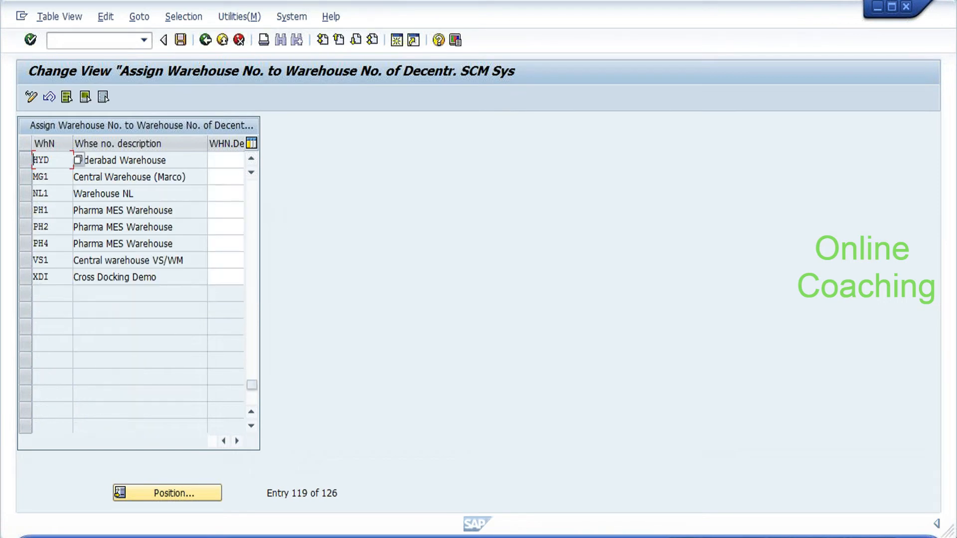
# Narrow the warehouse number column and assign decentralized SCM warehouse number EHYD to warehouse HYD.
pyautogui.click(225, 160)
pyautogui.click(56, 160)
pyautogui.moveTo(50, 160); pyautogui.dragTo(60, 140)
pyautogui.click(33, 159)
pyautogui.click(33, 160)
pyautogui.press('Tab')
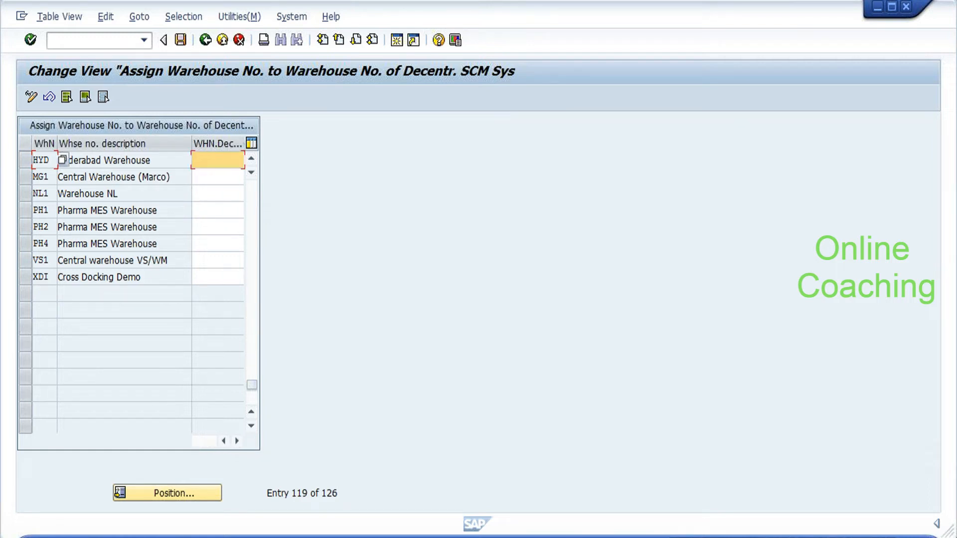
pyautogui.write('EHYD')
# Examine warehouse number HYD against its assigned decentralized SCM warehouse number EHYD.
pyautogui.click(54, 160)
pyautogui.hotkey('shift', 'Left')
pyautogui.hotkey('shift', 'Left')
pyautogui.hotkey('shift', 'Left')
pyautogui.click(33, 160)
pyautogui.click(51, 160)
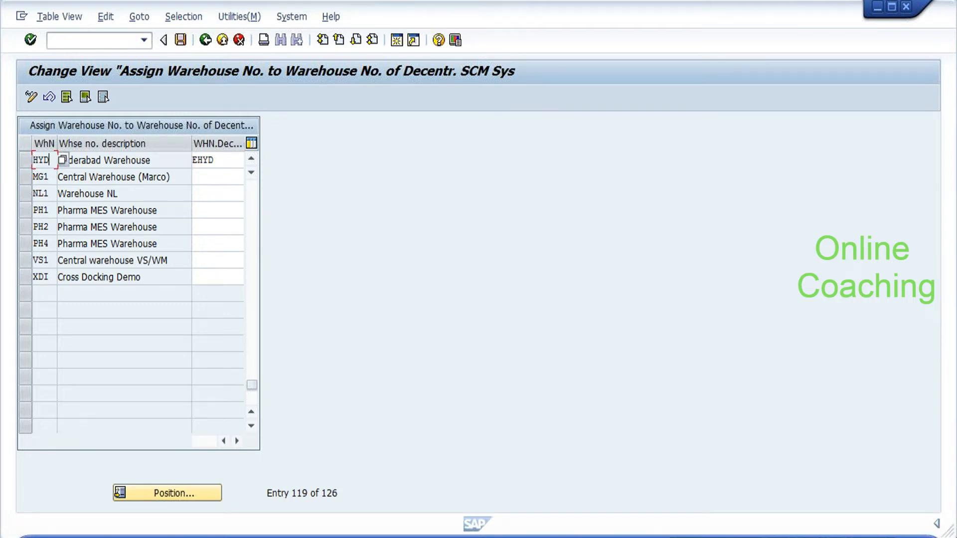
pyautogui.hotkey('shift', 'Left')
pyautogui.hotkey('shift', 'Left')
pyautogui.click(215, 160)
pyautogui.hotkey('shift', 'Left')
pyautogui.hotkey('shift', 'Left')
pyautogui.hotkey('shift', 'Left')
pyautogui.hotkey('shift', 'Left')
pyautogui.click(192, 160)
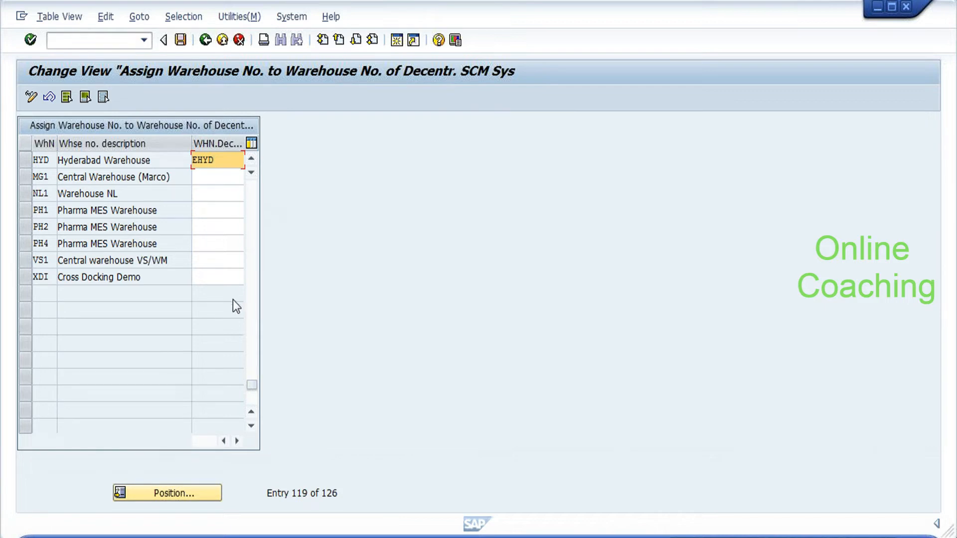
# Open a blank Notepad document beside the warehouse assignment view.
pyautogui.press('super')
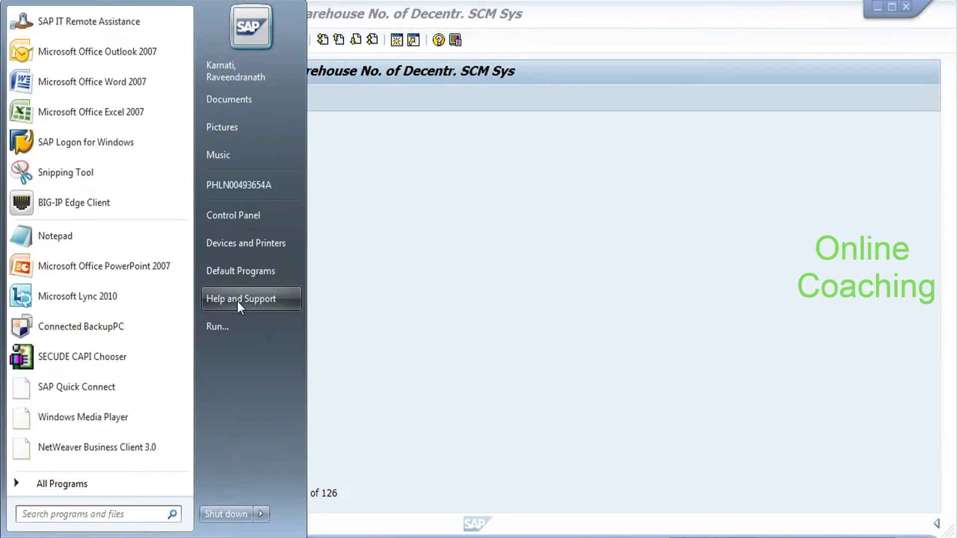
pyautogui.click(233, 327)
pyautogui.click(125, 505)
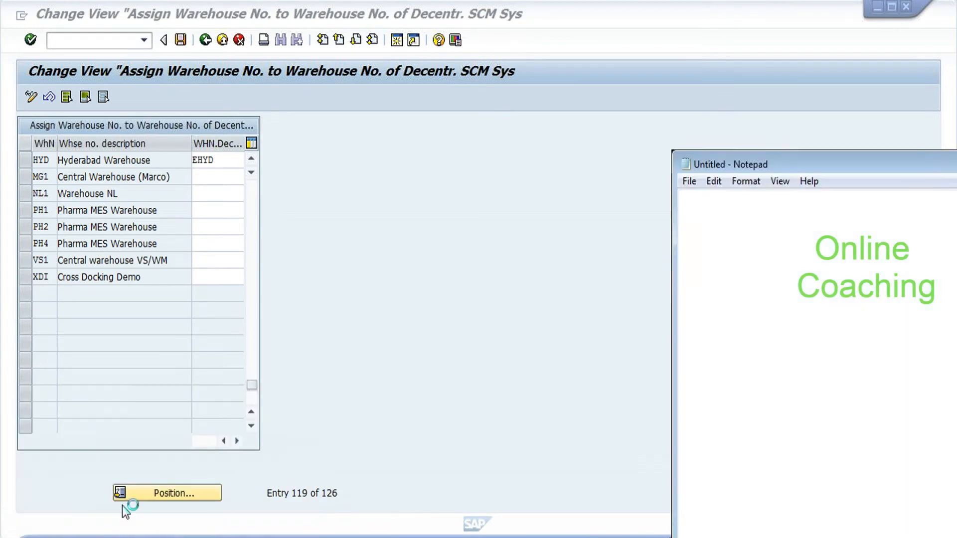
# Write the heading "HYDP plant" at the start of the note, followed by a blank line.
pyautogui.write('HYD')
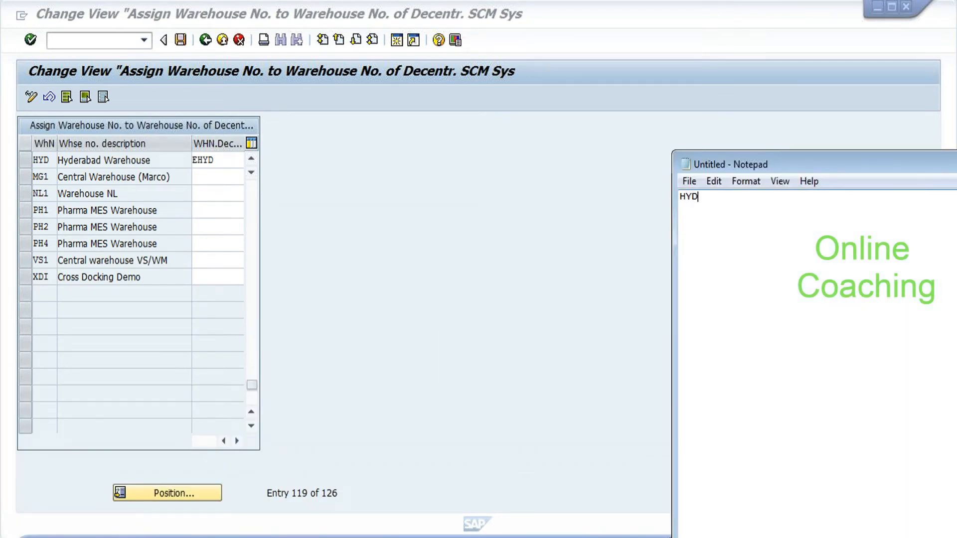
pyautogui.write('  P1')
pyautogui.press('BackSpace')
pyautogui.press('BackSpace')
pyautogui.press('BackSpace')
pyautogui.press('BackSpace')
pyautogui.write('P  plant')
pyautogui.press('Return')
pyautogui.press('Return')
# List storage locations 0001, ROD and AFS on separate lines under the HYDP plant heading.
pyautogui.write('0001')
pyautogui.press('Return')
pyautogui.write('ROD')
pyautogui.press('Return')
pyautogui.write('AFS')
pyautogui.press('Return')
pyautogui.press('Return')
pyautogui.press('Return')
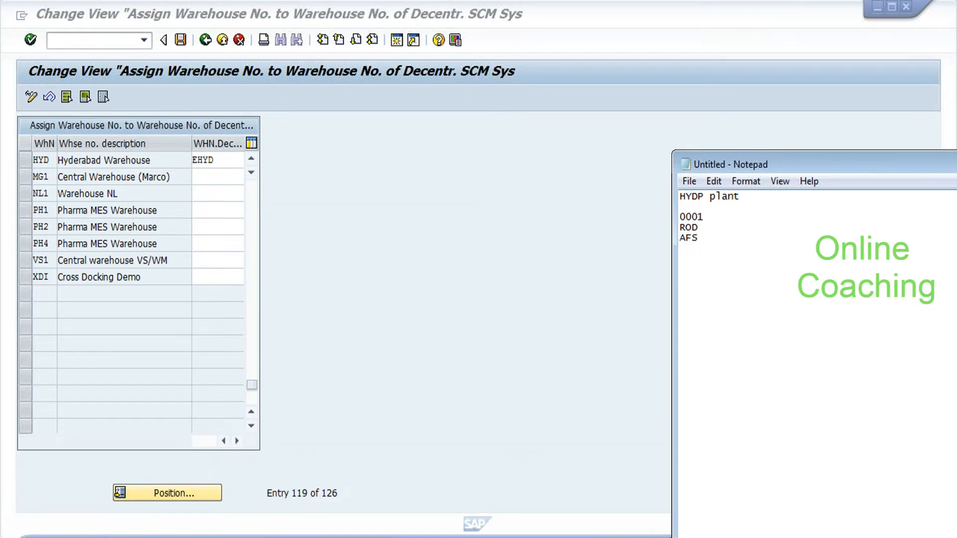
# Add a "HYD warhouse" section below the storage locations, enclosed between two dashed separator lines.
pyautogui.write('------------------')
pyautogui.press('Return')
pyautogui.write('HYD warhouse')
pyautogui.press('Return')
pyautogui.moveTo(679, 196); pyautogui.dragTo(709, 217)
pyautogui.click(709, 197)
pyautogui.moveTo(697, 279); pyautogui.dragTo(747, 290)
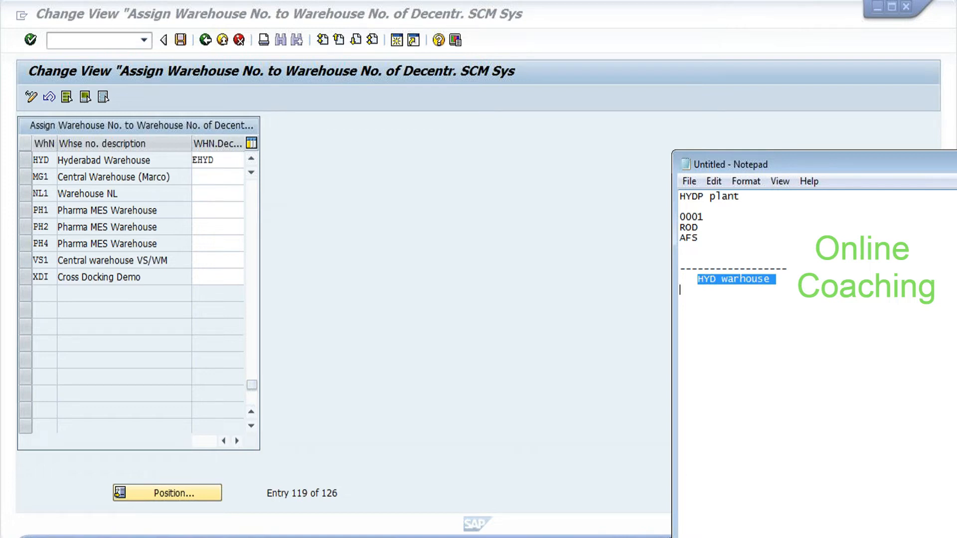
pyautogui.click(680, 290)
pyautogui.press('Return')
pyautogui.press('Return')
pyautogui.write('----------------')
pyautogui.press('Return')
pyautogui.press('Return')
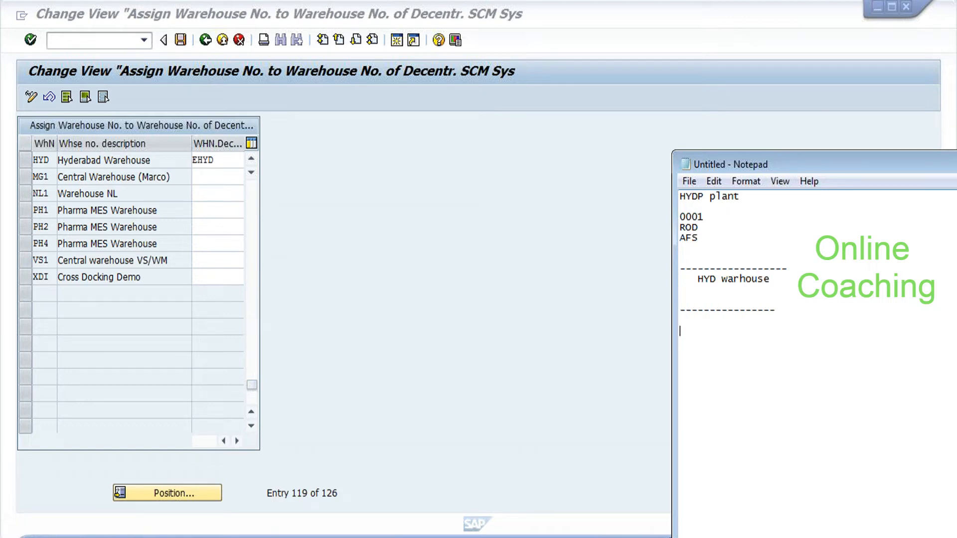
# Add the line "HYDP :---" below the second dashed separator and highlight the related plant and warehouse entries.
pyautogui.click(697, 279)
pyautogui.moveTo(697, 279); pyautogui.dragTo(775, 279)
pyautogui.click(681, 320)
pyautogui.write('HYDP :---')
pyautogui.moveTo(679, 196); pyautogui.dragTo(767, 290)
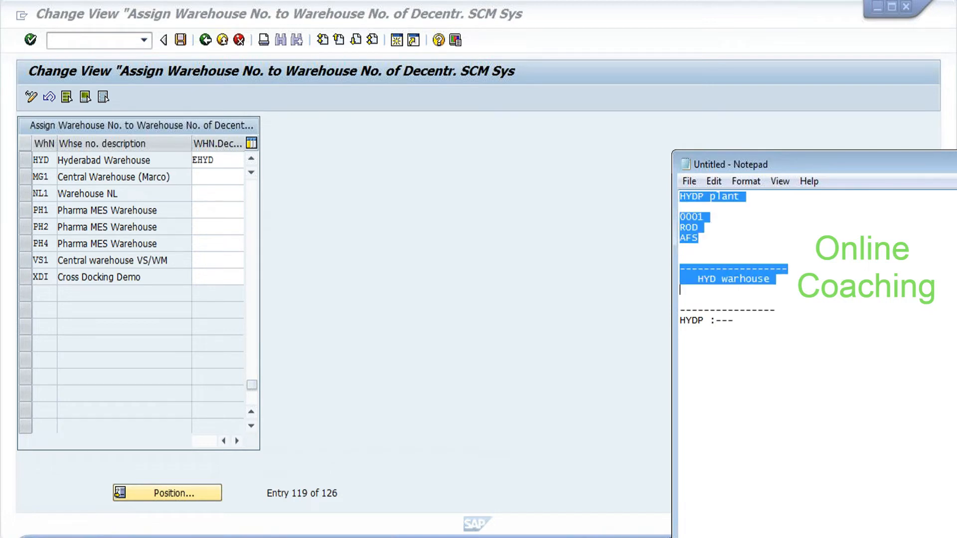
pyautogui.click(681, 320)
pyautogui.moveTo(681, 320); pyautogui.dragTo(703, 320)
pyautogui.click(680, 330)
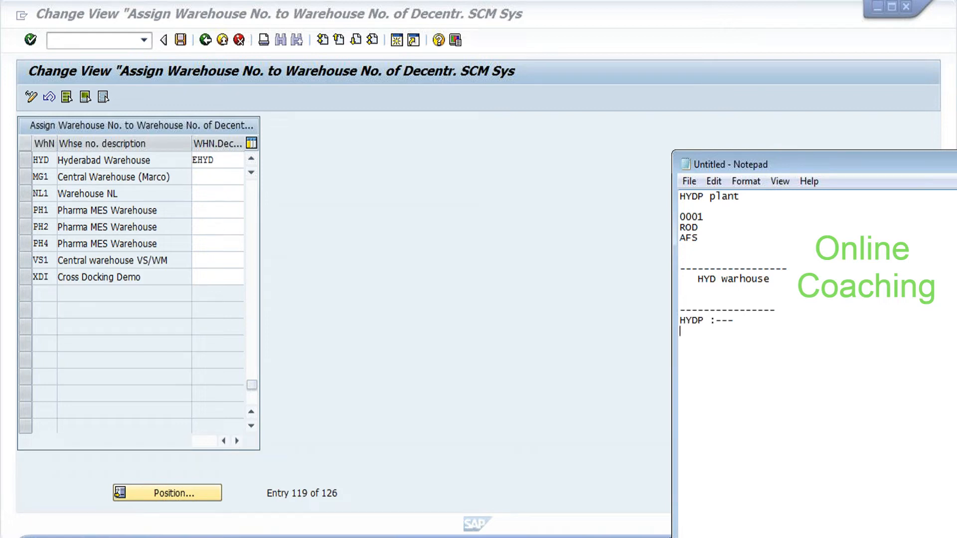
# Replace HYDP with EHYD in the note's last line and highlight the plant's storage locations against it.
pyautogui.click(703, 320)
pyautogui.press('BackSpace')
pyautogui.press('BackSpace')
pyautogui.press('BackSpace')
pyautogui.press('BackSpace')
pyautogui.write('EHYD')
pyautogui.click(681, 197)
pyautogui.moveTo(680, 197); pyautogui.dragTo(699, 238)
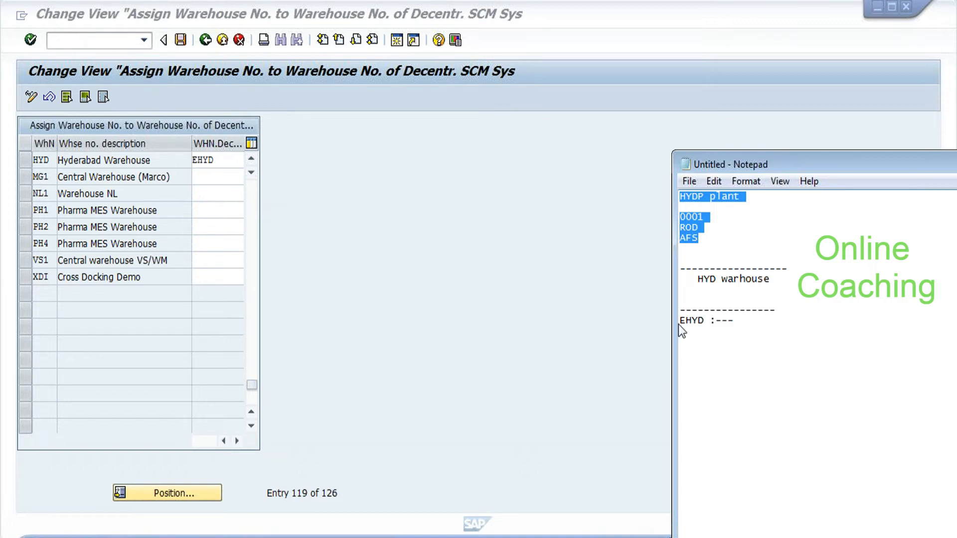
pyautogui.moveTo(679, 321); pyautogui.dragTo(739, 321)
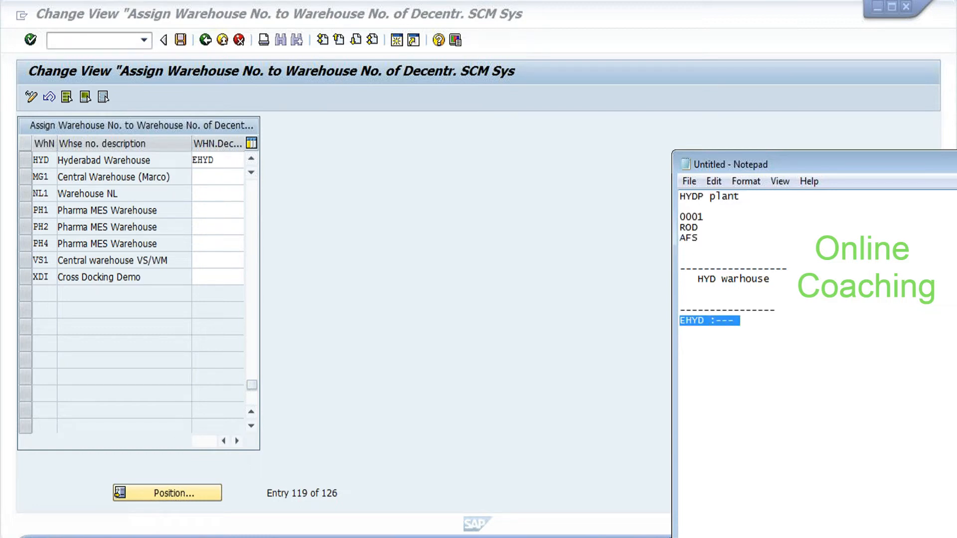
pyautogui.moveTo(679, 196); pyautogui.dragTo(698, 238)
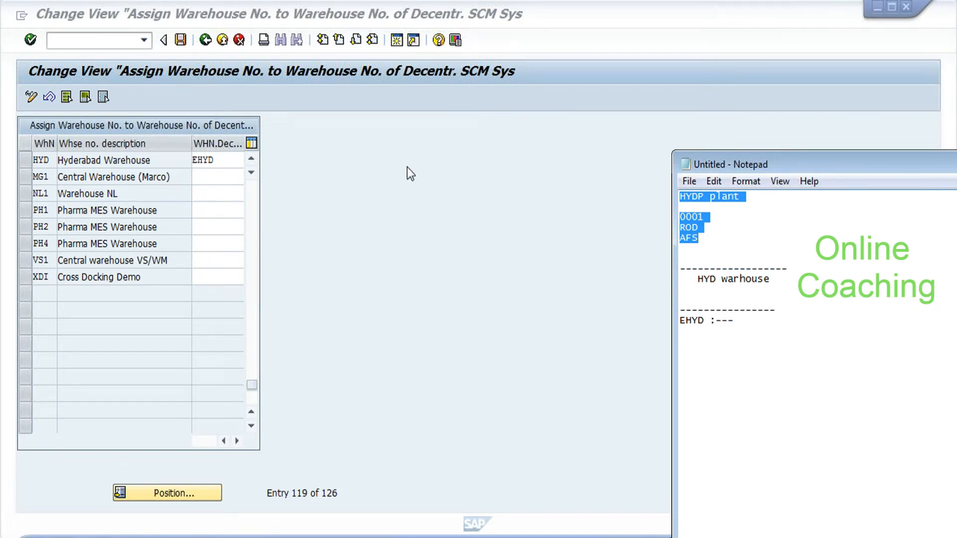
# Go back to the warehouse assignment view, save the EHYD assignment for warehouse HYD and return to the IMG.
pyautogui.click(214, 161)
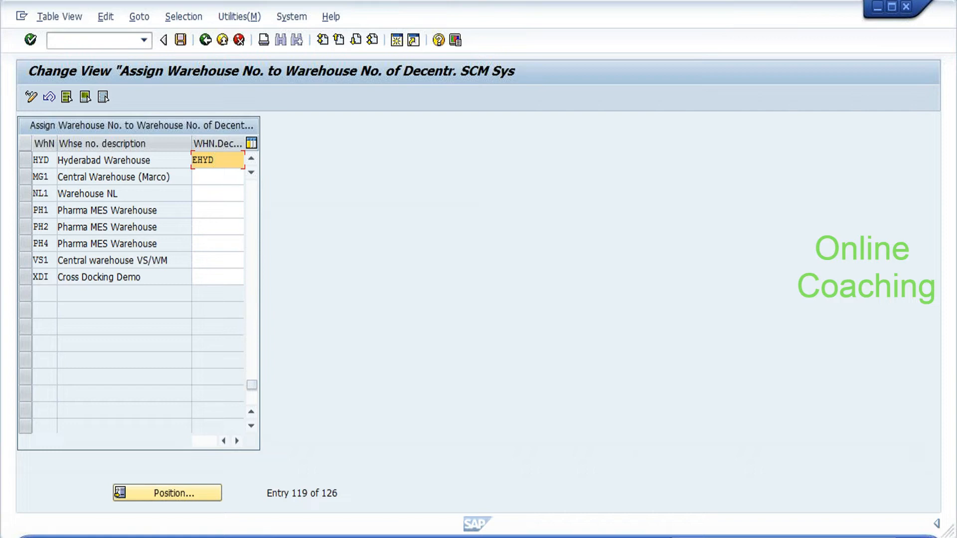
pyautogui.press('Left')
pyautogui.press('Left')
pyautogui.press('Left')
pyautogui.press('Left')
pyautogui.press('Left')
pyautogui.press('Left')
pyautogui.press('Left')
pyautogui.press('Left')
pyautogui.click(181, 40)
pyautogui.click(204, 41)
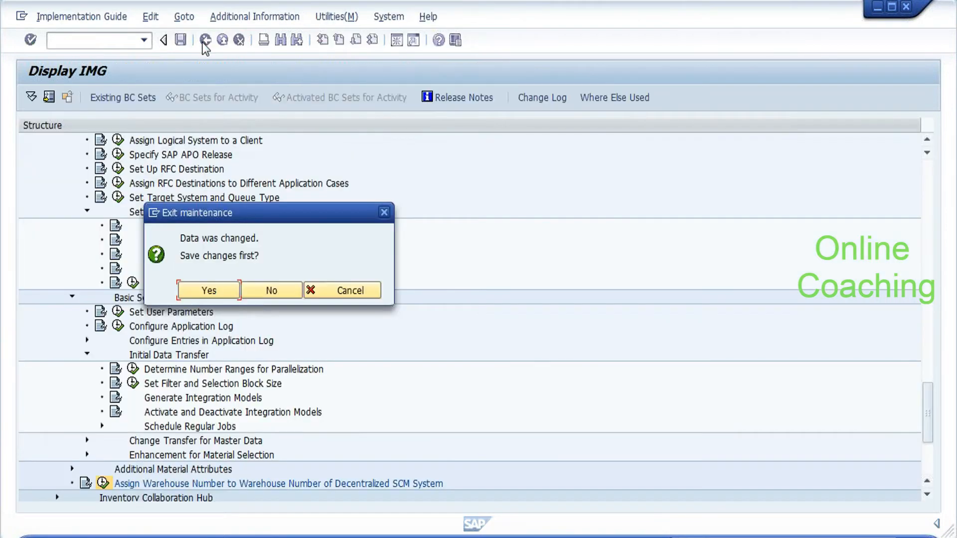
pyautogui.click(222, 288)
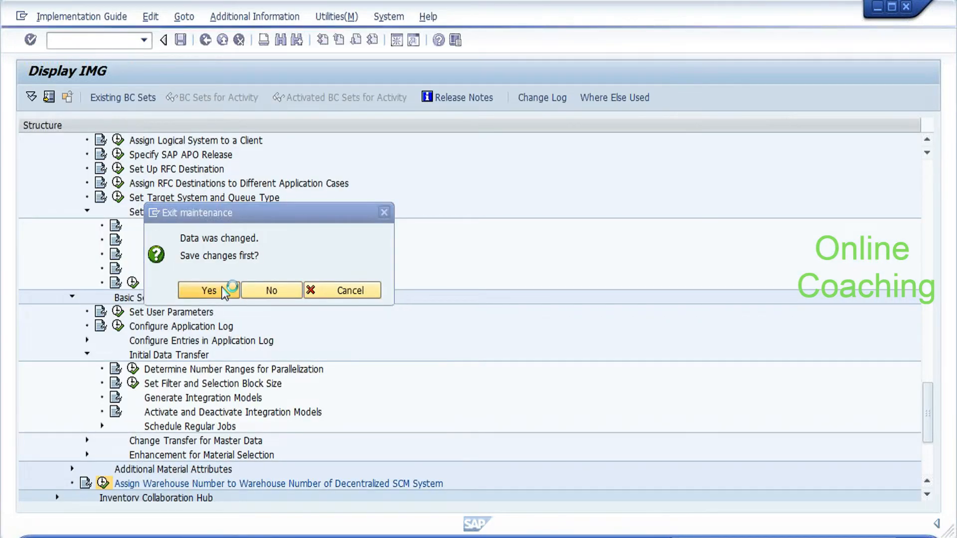
pyautogui.click(225, 268)
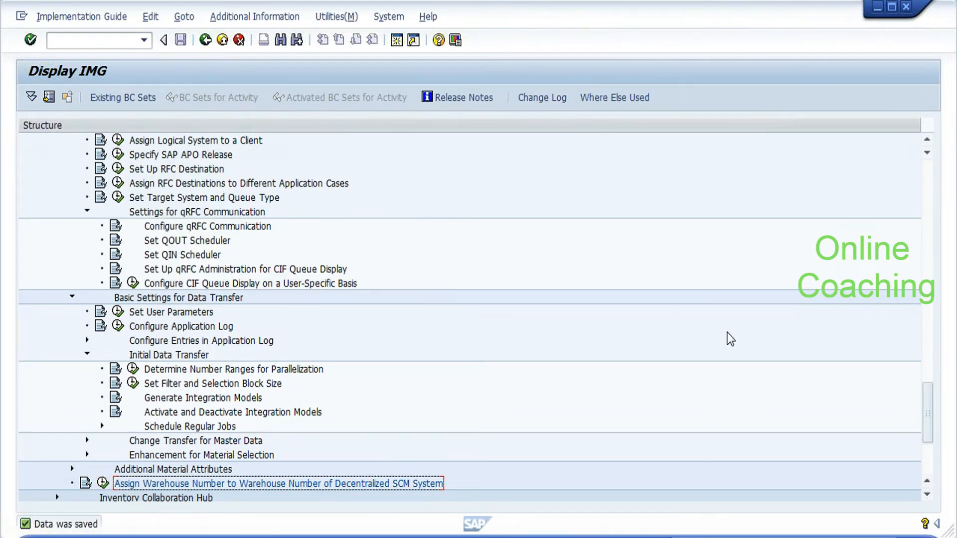
# Reopen the activity assigning warehouse numbers to the decentralized SCM system and locate warehouse HYD in the list.
pyautogui.moveTo(929, 418); pyautogui.dragTo(927, 445)
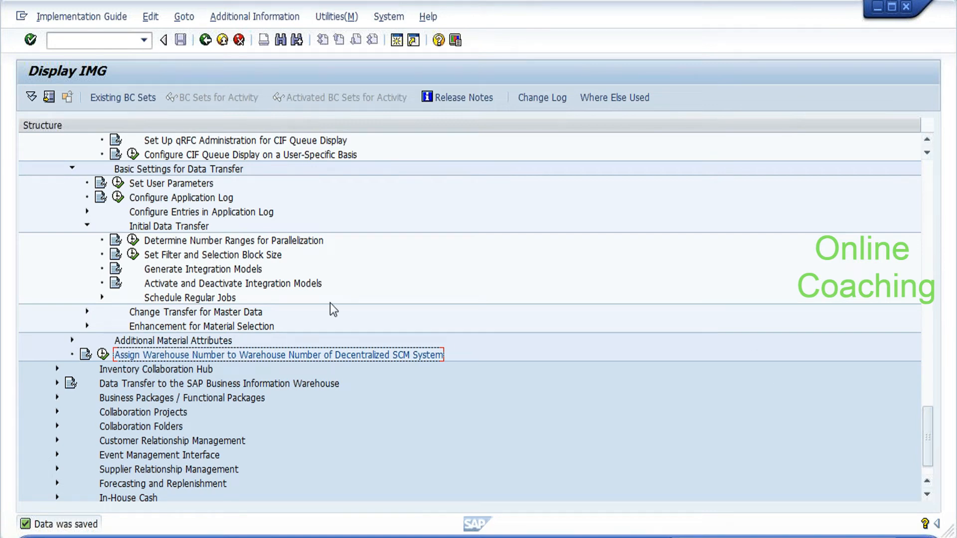
pyautogui.click(104, 355)
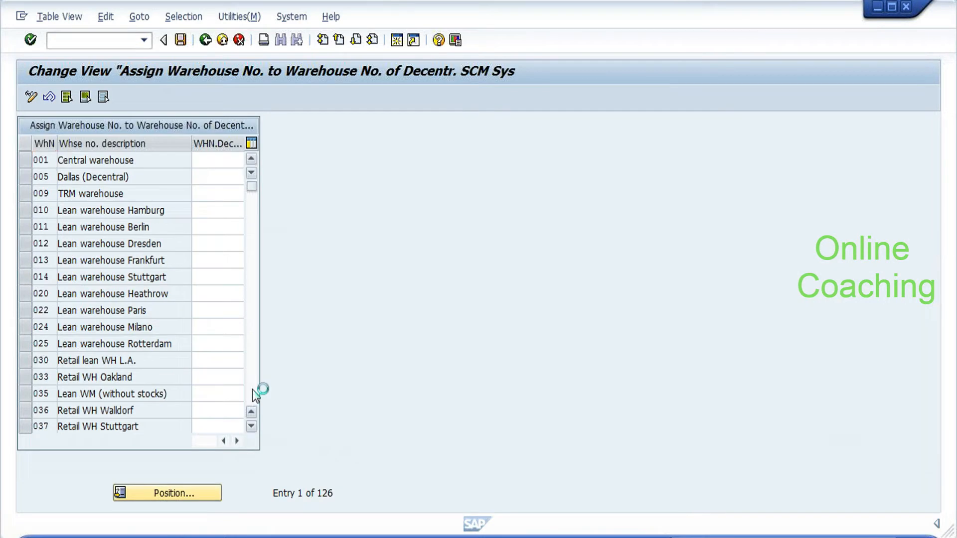
pyautogui.click(252, 389)
pyautogui.click(252, 389)
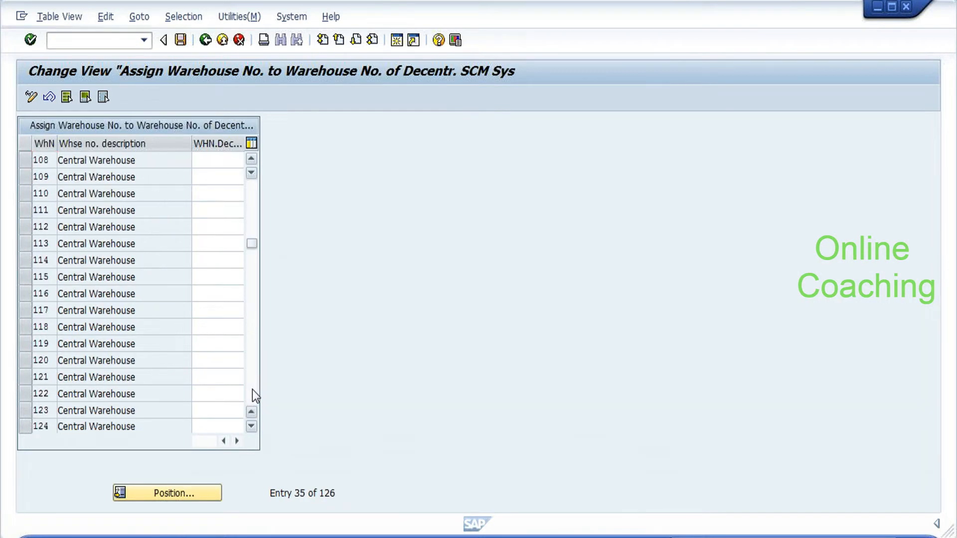
pyautogui.click(252, 390)
pyautogui.click(252, 390)
pyautogui.click(252, 390)
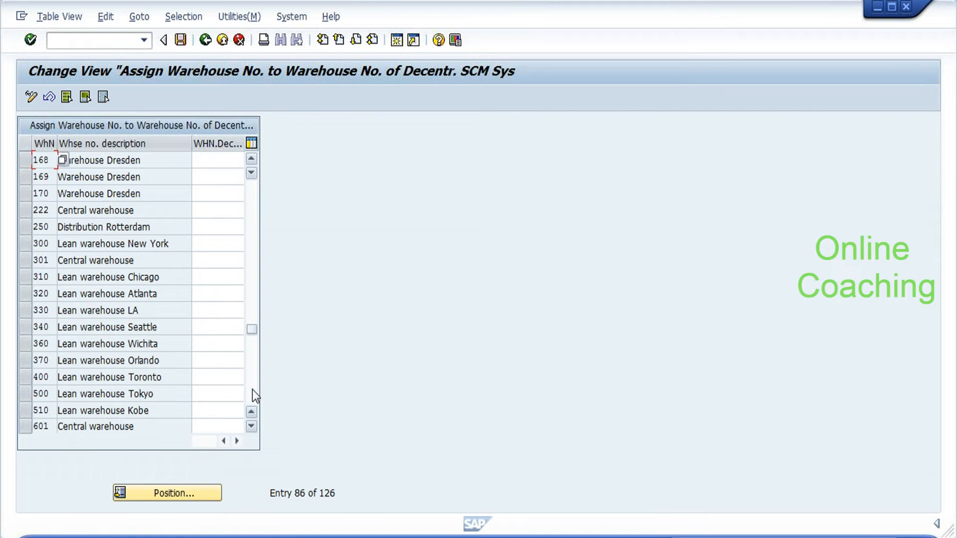
pyautogui.click(252, 389)
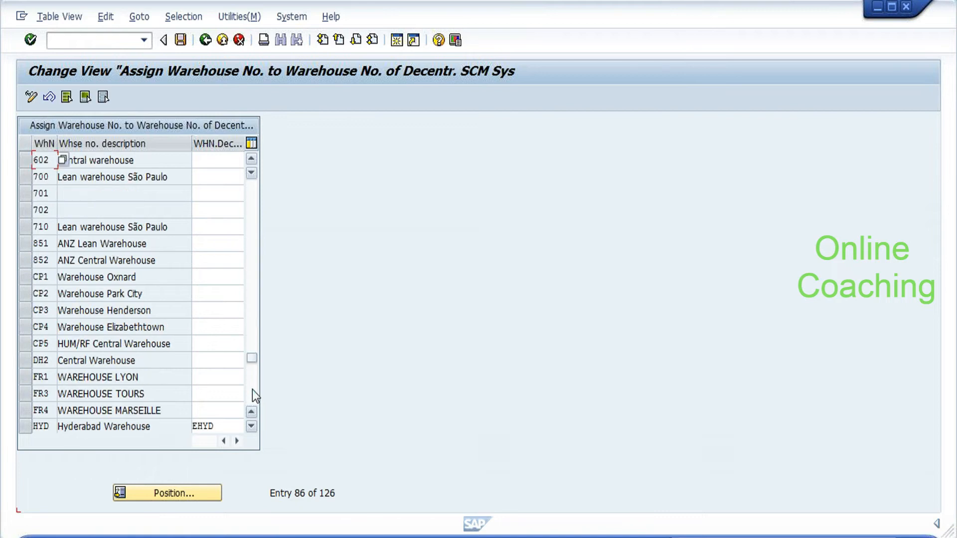
pyautogui.click(252, 426)
pyautogui.click(252, 426)
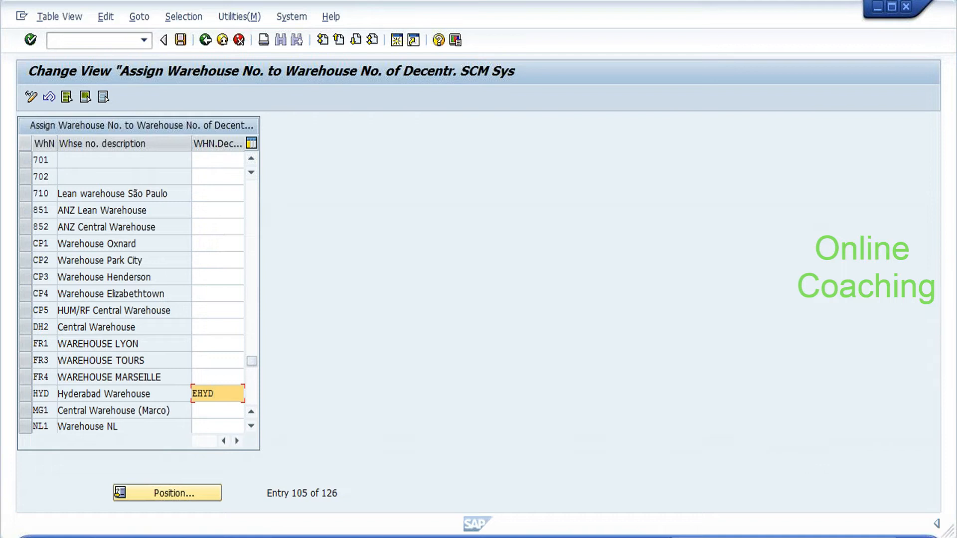
# Check the saved EHYD assignment of warehouse HYD and return to the IMG.
pyautogui.moveTo(49, 393); pyautogui.dragTo(37, 393)
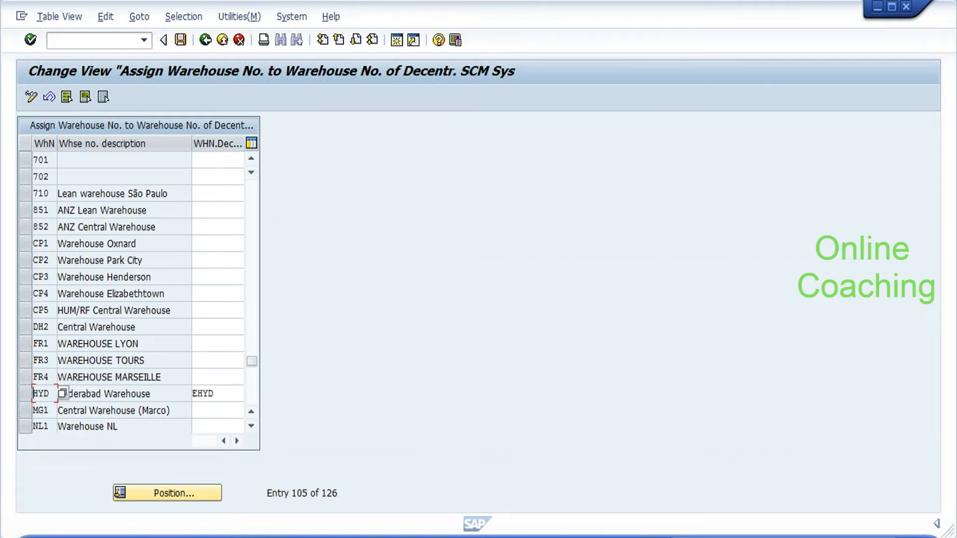
pyautogui.click(214, 393)
pyautogui.click(181, 40)
pyautogui.click(205, 41)
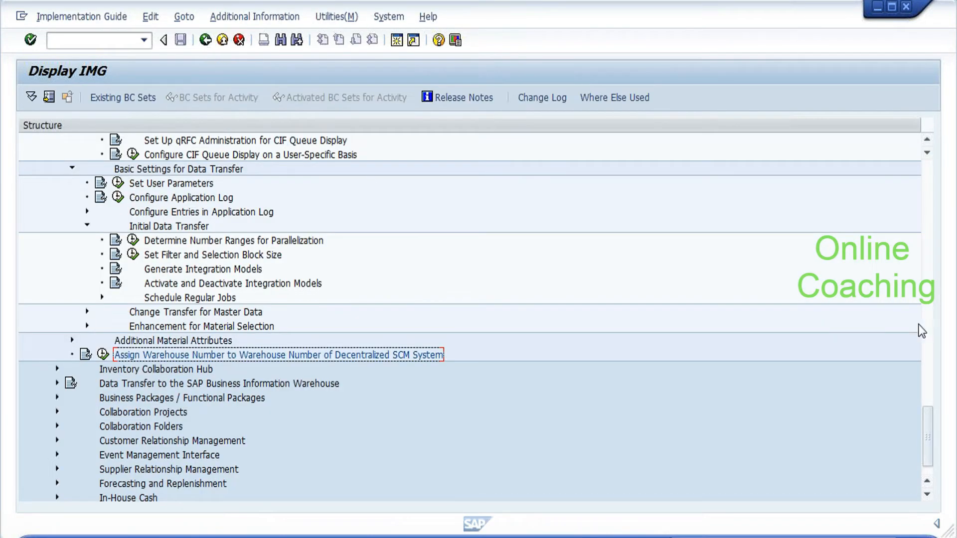
# Review the Enterprise Structure definition and assignment activities in the IMG, including storage location maintenance.
pyautogui.moveTo(928, 414); pyautogui.dragTo(928, 425)
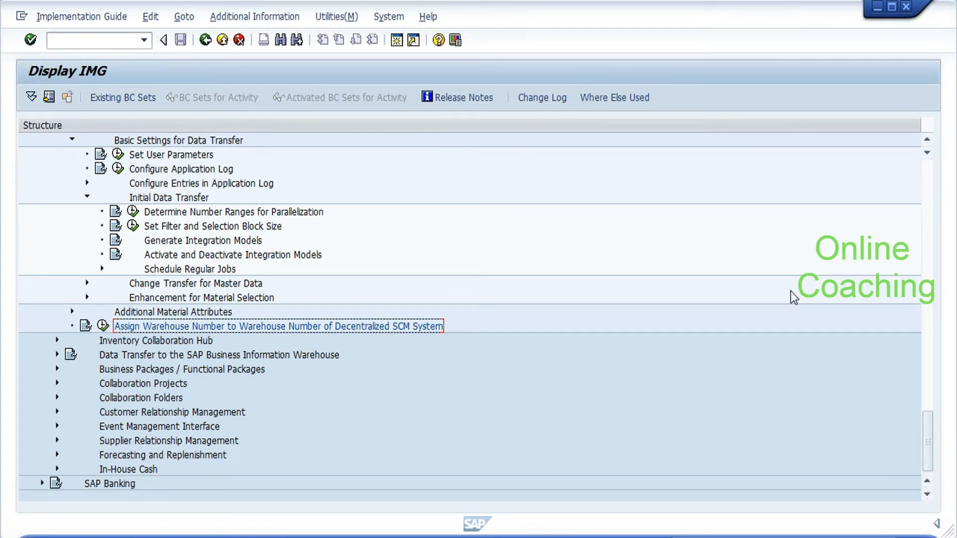
pyautogui.moveTo(932, 443); pyautogui.dragTo(916, 190)
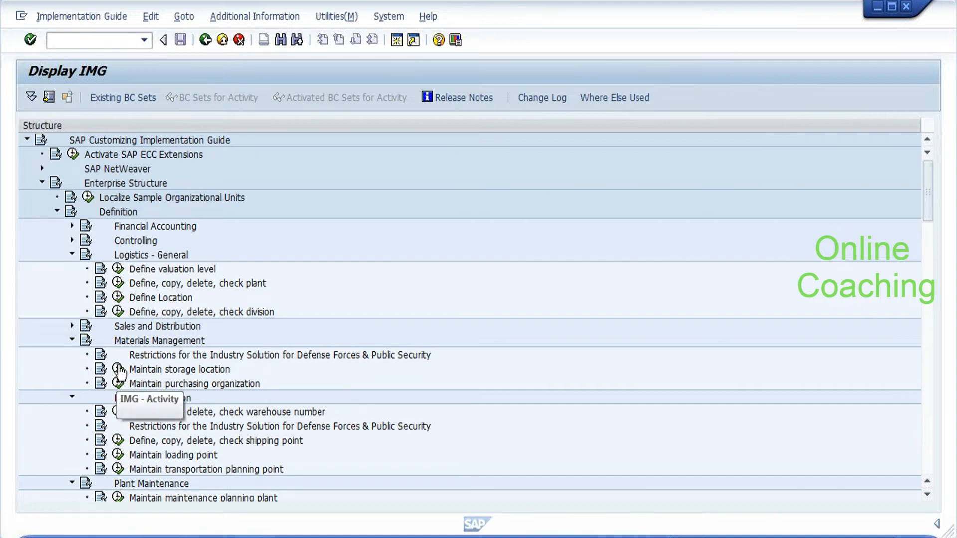
pyautogui.click(216, 373)
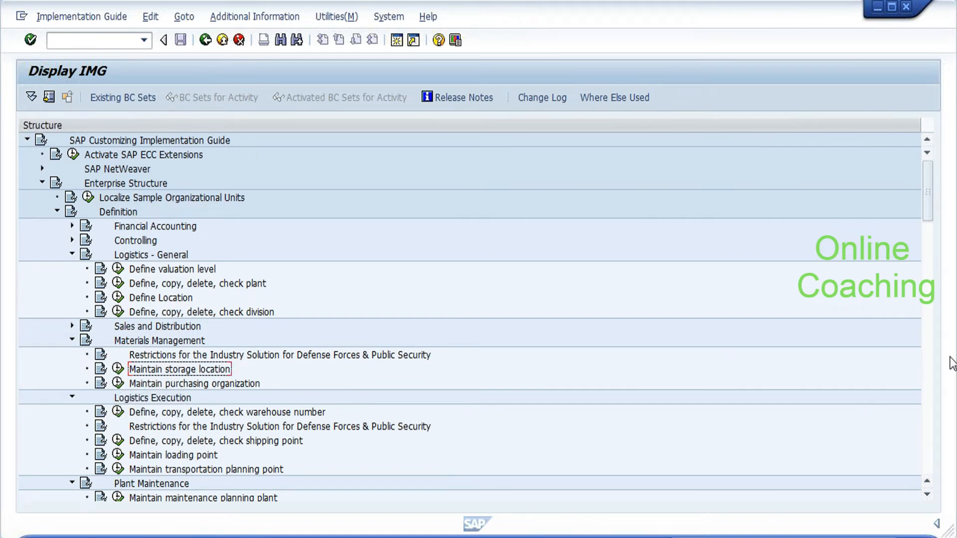
pyautogui.moveTo(928, 175); pyautogui.dragTo(927, 204)
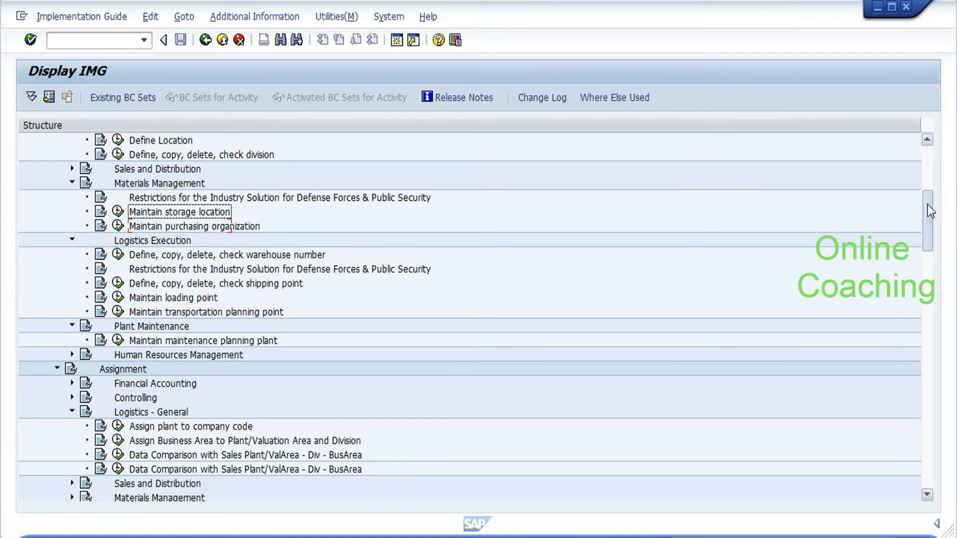
pyautogui.moveTo(928, 204); pyautogui.dragTo(926, 226)
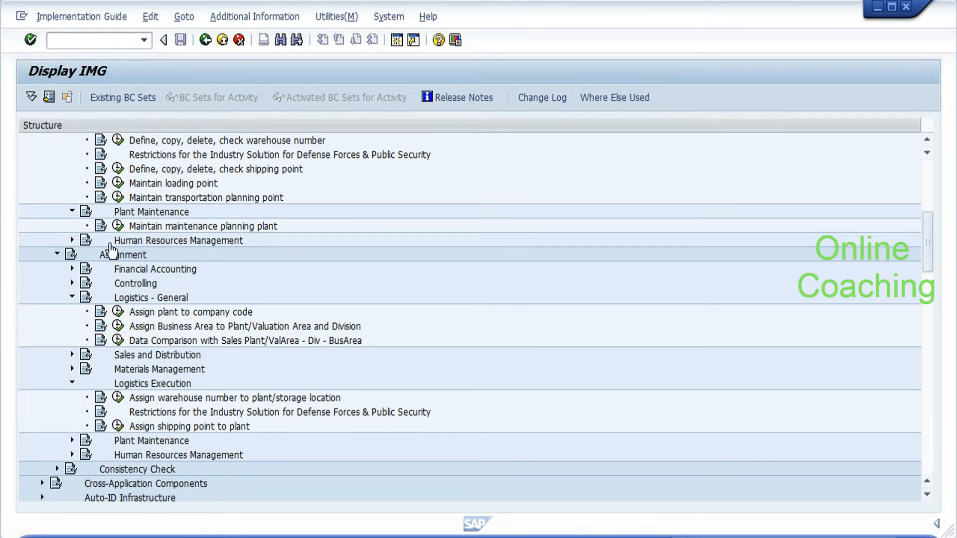
# Open the Create Material transaction MM01 in a new session.
pyautogui.click(50, 39)
pyautogui.write('/nmm')
pyautogui.press('BackSpace')
pyautogui.press('BackSpace')
pyautogui.press('BackSpace')
pyautogui.write('omm01')
pyautogui.press('Return')
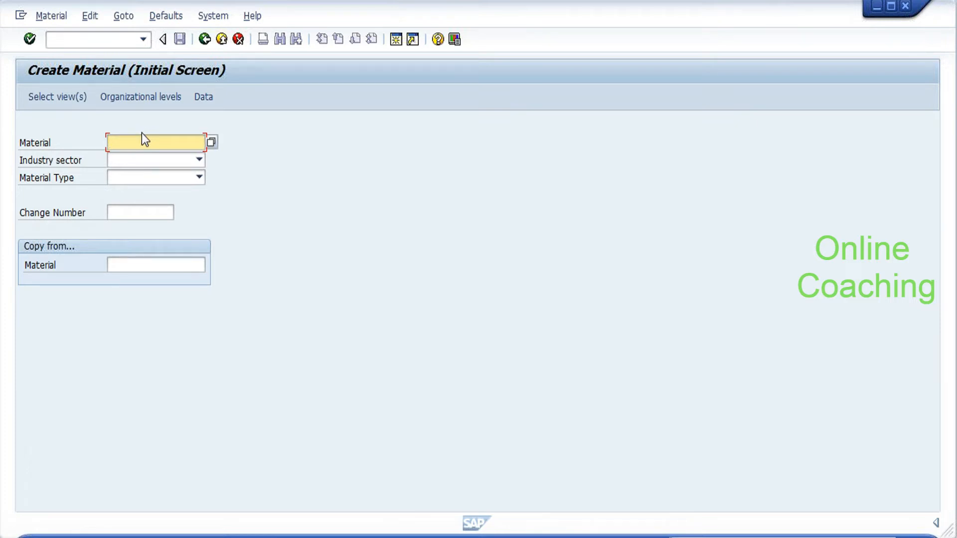
# Try material number P-102, leave the material creation screen and restart transaction MM01.
pyautogui.write('p-102')
pyautogui.press('Return')
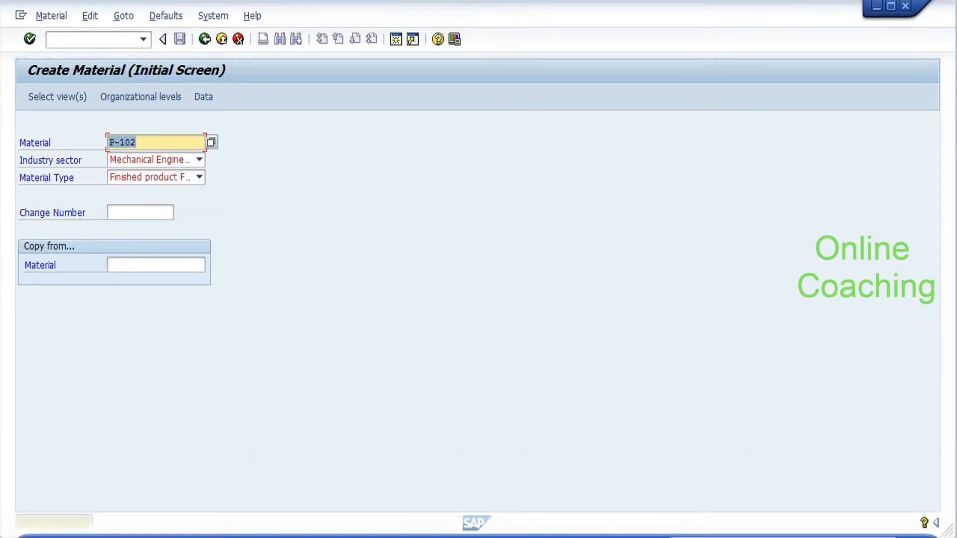
pyautogui.click(205, 39)
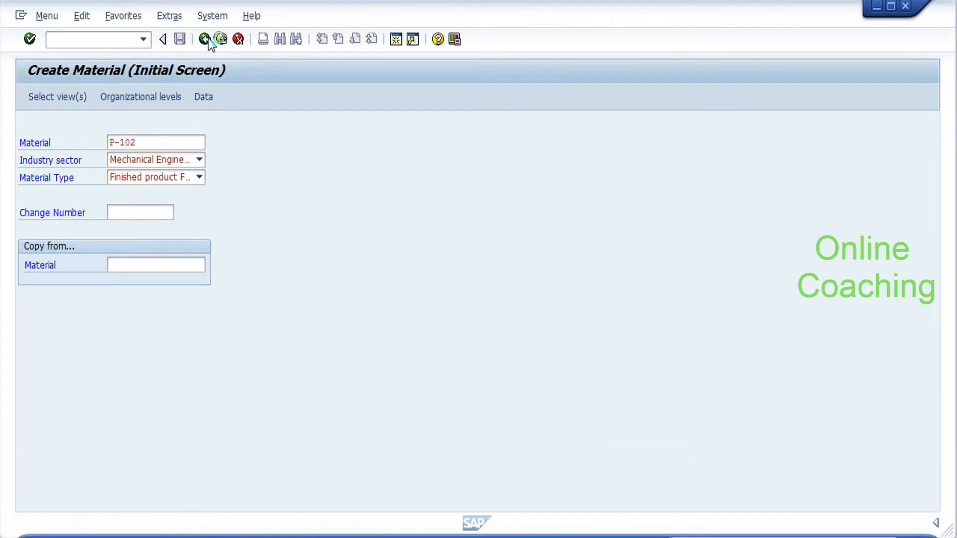
pyautogui.click(116, 47)
pyautogui.write('mm')
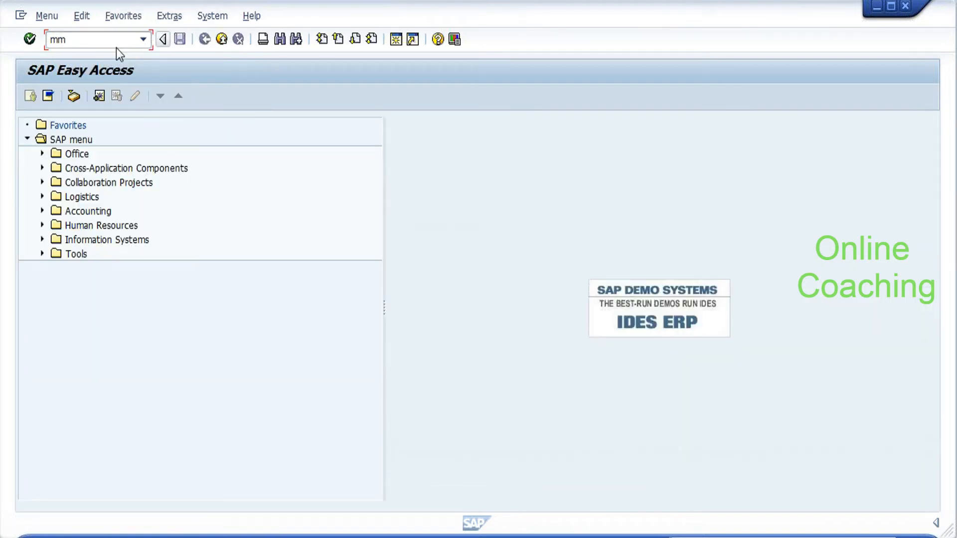
pyautogui.write('01')
pyautogui.press('Return')
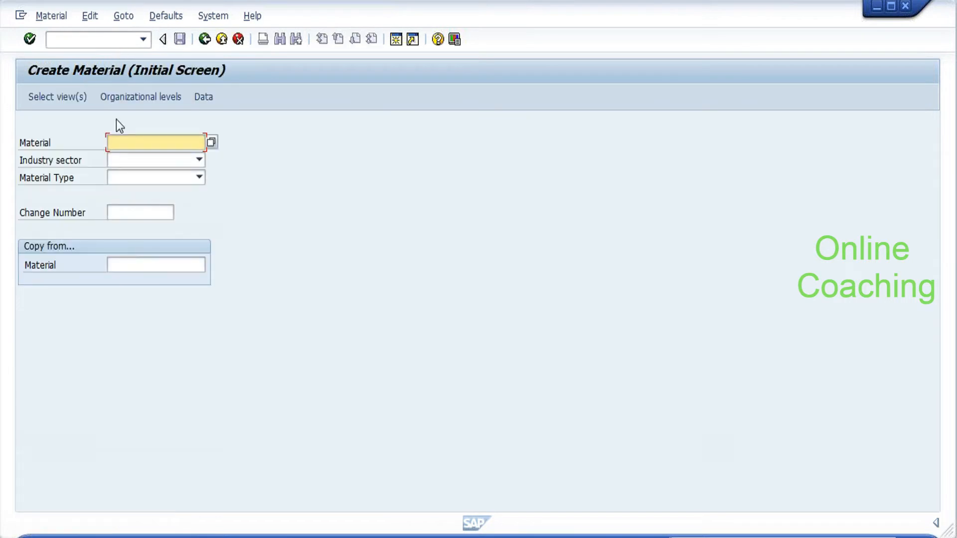
pyautogui.write('MA')
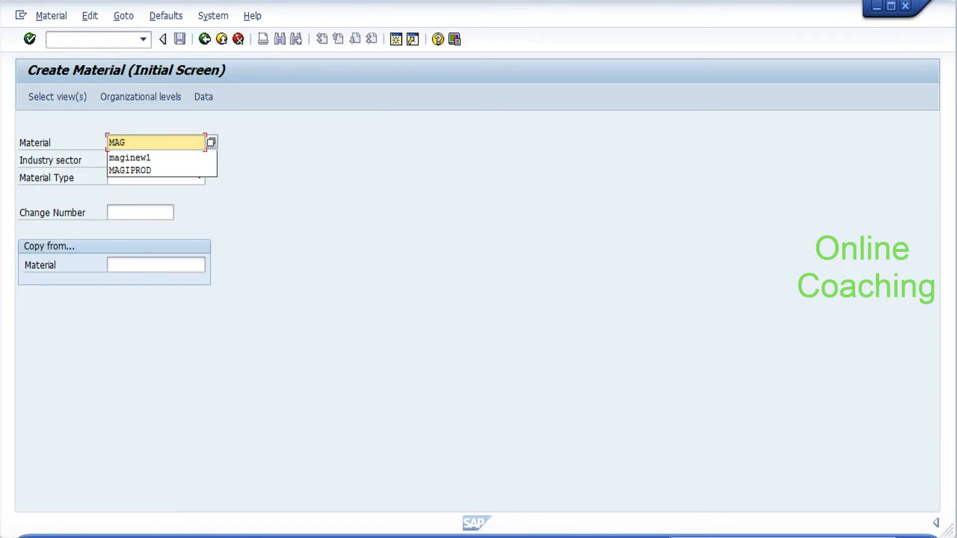
pyautogui.write('G')
pyautogui.press('BackSpace')
pyautogui.press('BackSpace')
pyautogui.press('BackSpace')
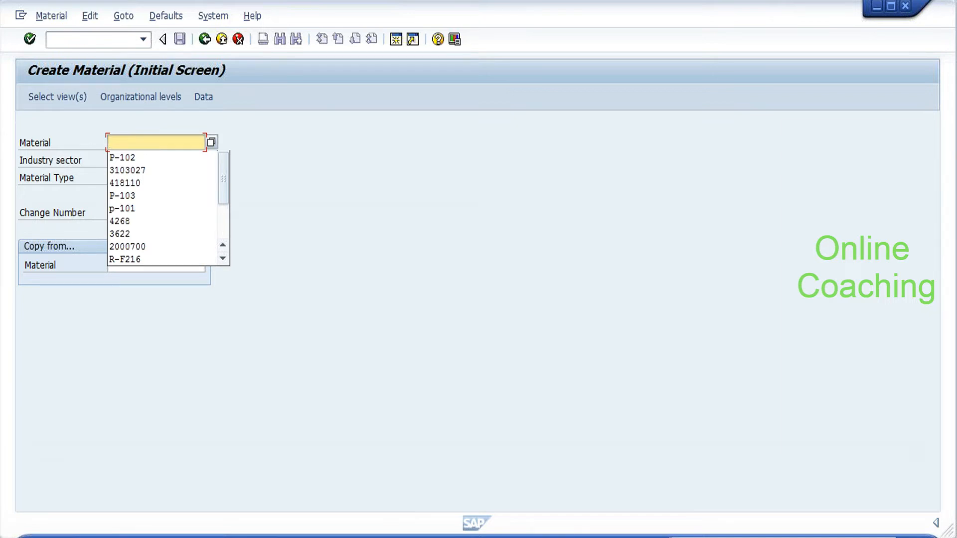
pyautogui.write('EWRT')
pyautogui.press('BackSpace')
pyautogui.press('BackSpace')
pyautogui.press('BackSpace')
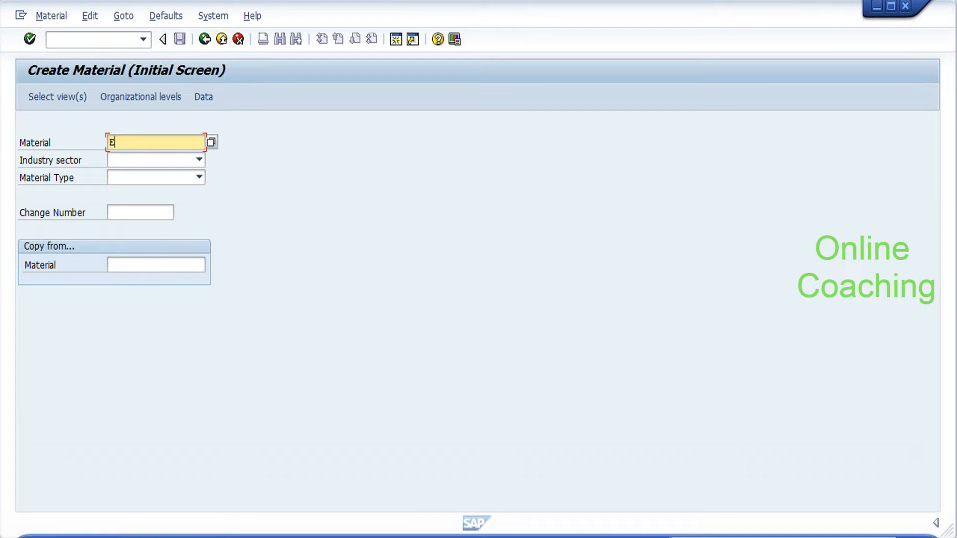
pyautogui.press('BackSpace')
pyautogui.write('EWM')
pyautogui.press('BackSpace')
pyautogui.press('BackSpace')
pyautogui.press('BackSpace')
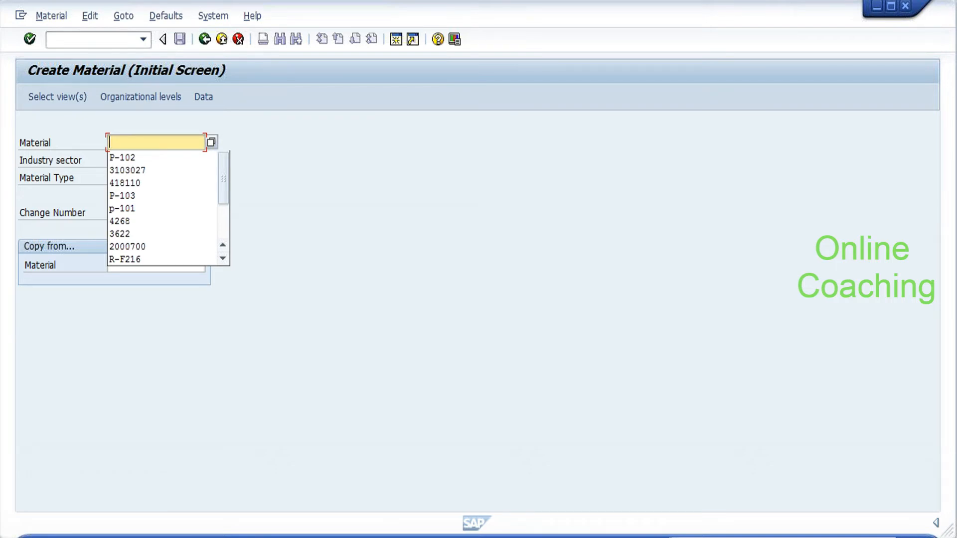
pyautogui.write('R')
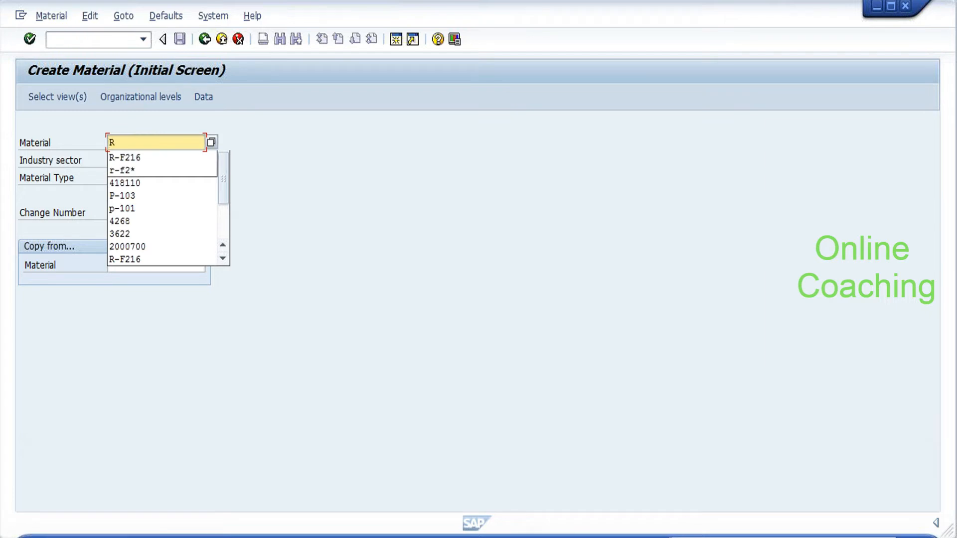
pyautogui.write('ICE')
pyautogui.press('BackSpace')
pyautogui.press('BackSpace')
pyautogui.press('BackSpace')
pyautogui.press('BackSpace')
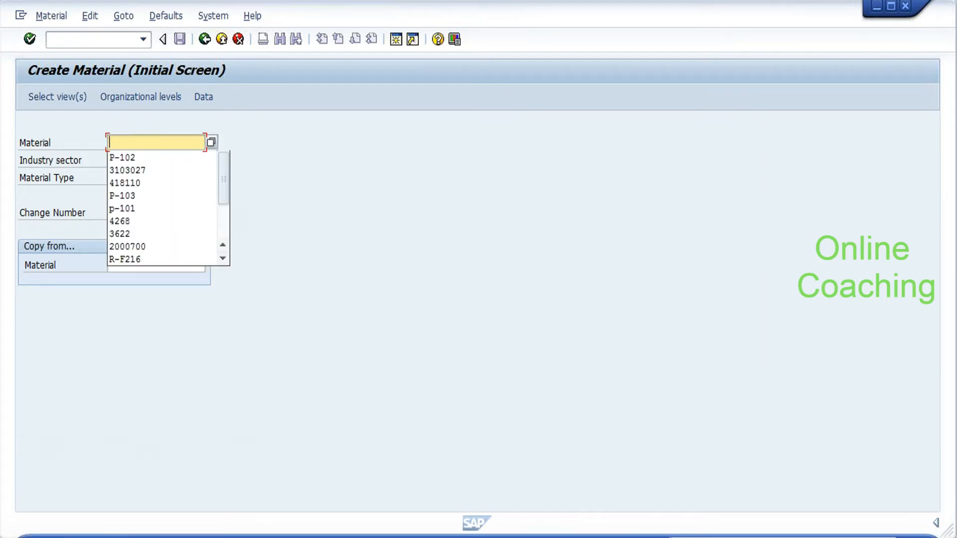
pyautogui.write('RI')
pyautogui.press('BackSpace')
pyautogui.press('BackSpace')
pyautogui.write('IRON')
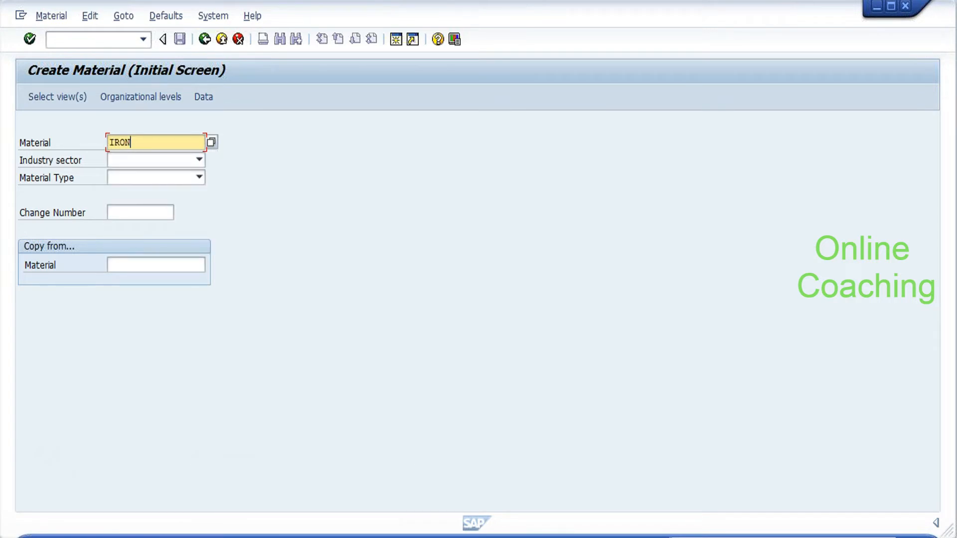
pyautogui.press('BackSpace')
pyautogui.press('BackSpace')
pyautogui.press('BackSpace')
pyautogui.press('BackSpace')
pyautogui.write('R')
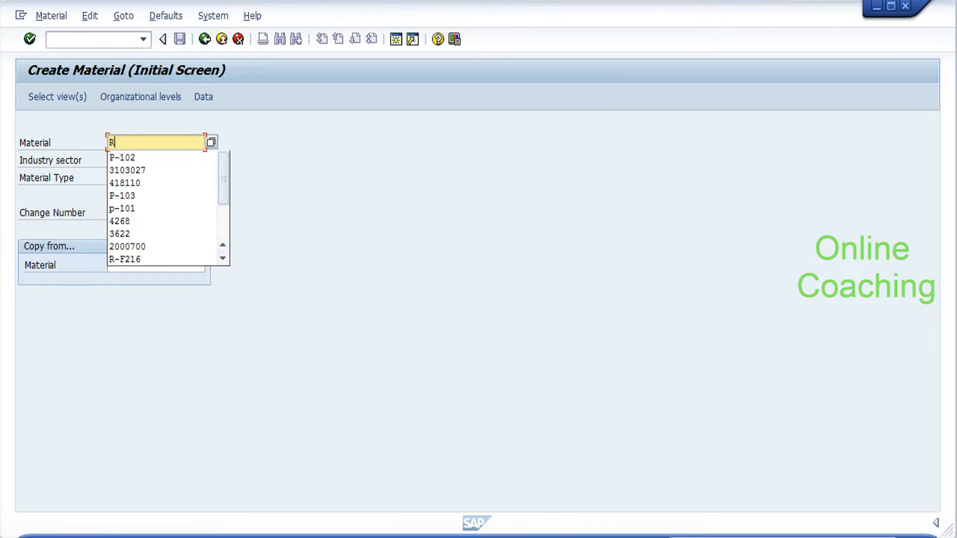
pyautogui.write('OTI')
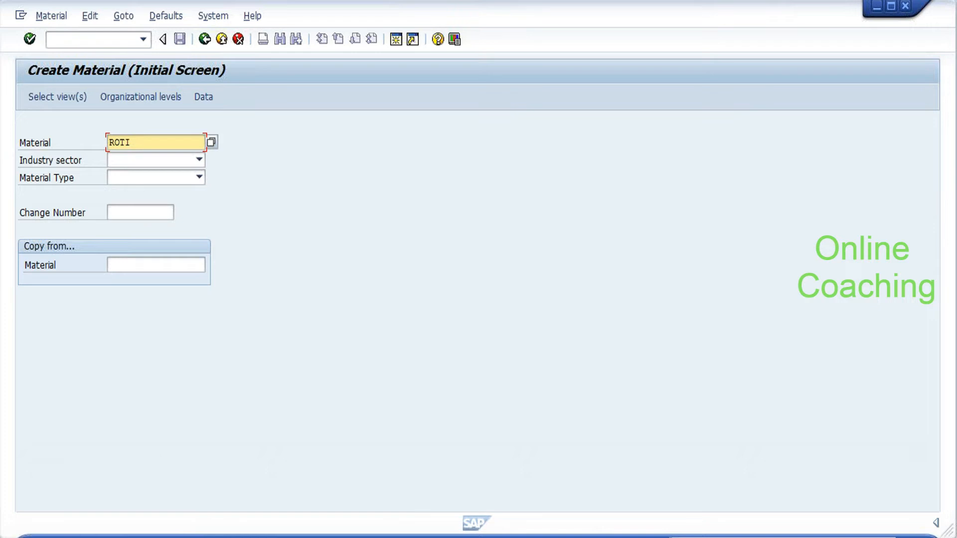
pyautogui.press('BackSpace')
pyautogui.press('BackSpace')
pyautogui.press('BackSpace')
pyautogui.press('BackSpace')
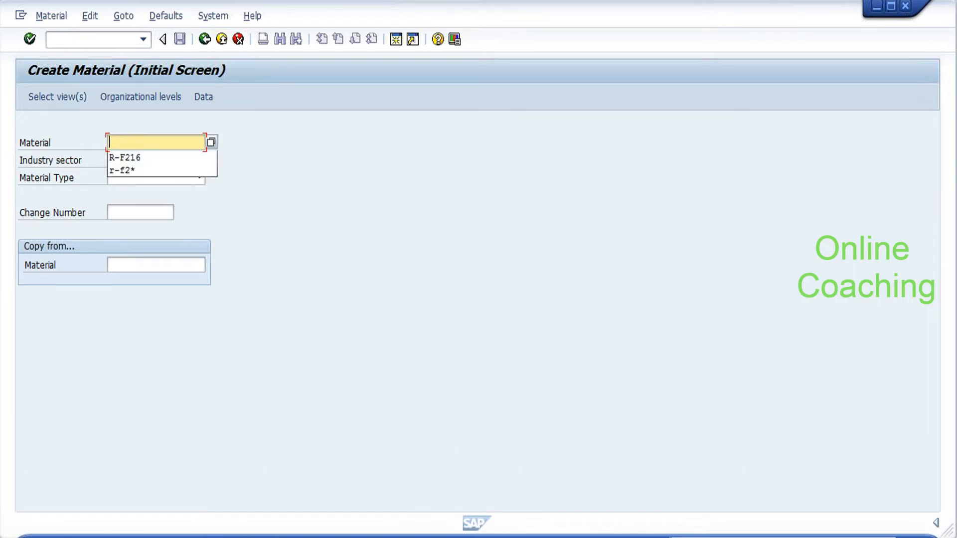
pyautogui.write('J')
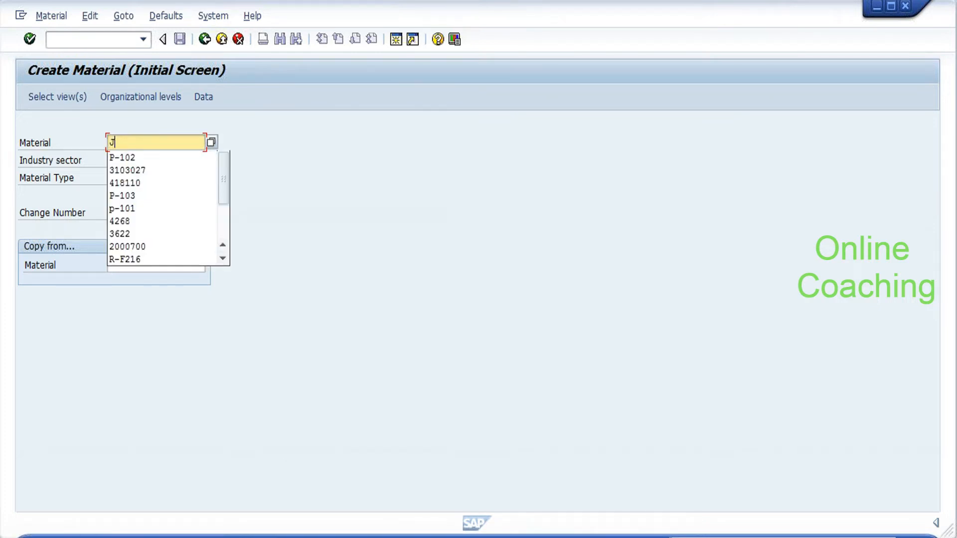
pyautogui.write('uice')
pyautogui.press('BackSpace')
pyautogui.press('BackSpace')
pyautogui.press('BackSpace')
pyautogui.press('BackSpace')
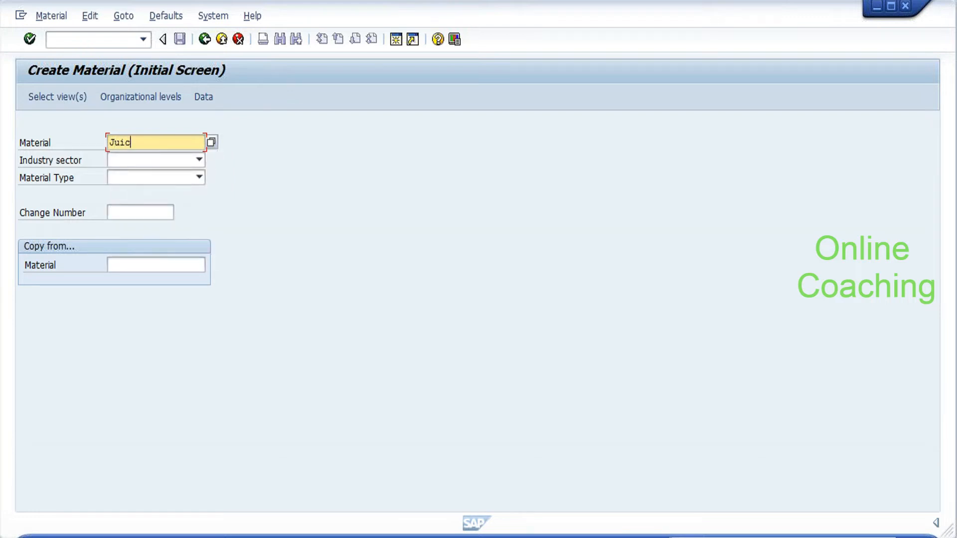
# Replace the partly entered material name with Hp_MACHINE.
pyautogui.press('BackSpace')
pyautogui.write('N_OR')
pyautogui.press('BackSpace')
pyautogui.press('BackSpace')
pyautogui.press('BackSpace')
pyautogui.press('BackSpace')
pyautogui.press('BackSpace')
pyautogui.press('BackSpace')
pyautogui.press('BackSpace')
pyautogui.write('Hp_MACHINE')
# Set the industry sector to Mechanical Engineering and the material type to Finished product.
pyautogui.click(121, 157)
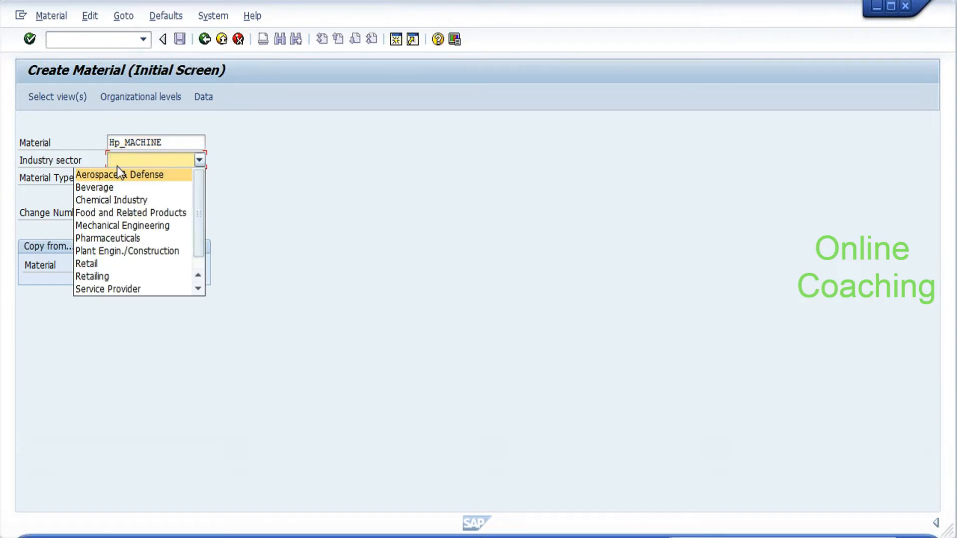
pyautogui.click(121, 160)
pyautogui.write('Mechanical Engine...')
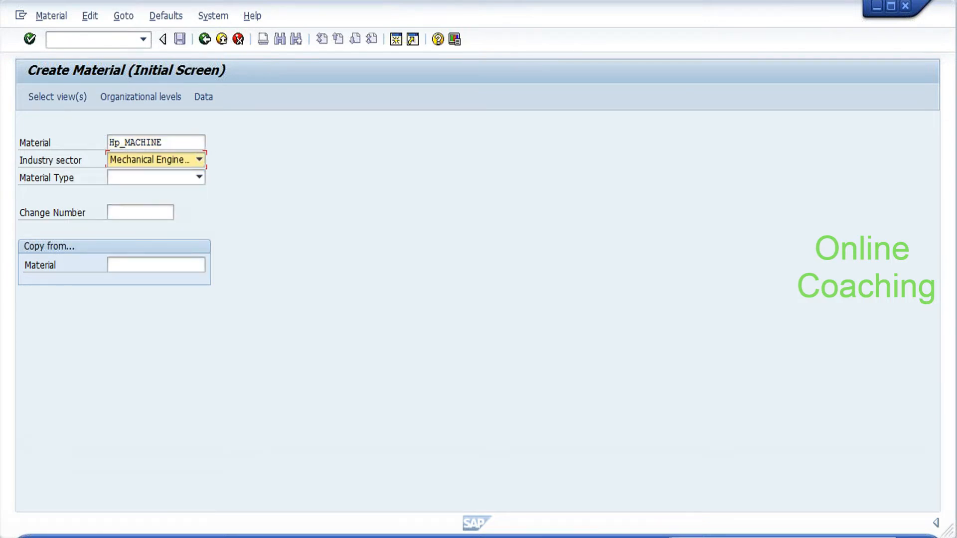
pyautogui.click(133, 178)
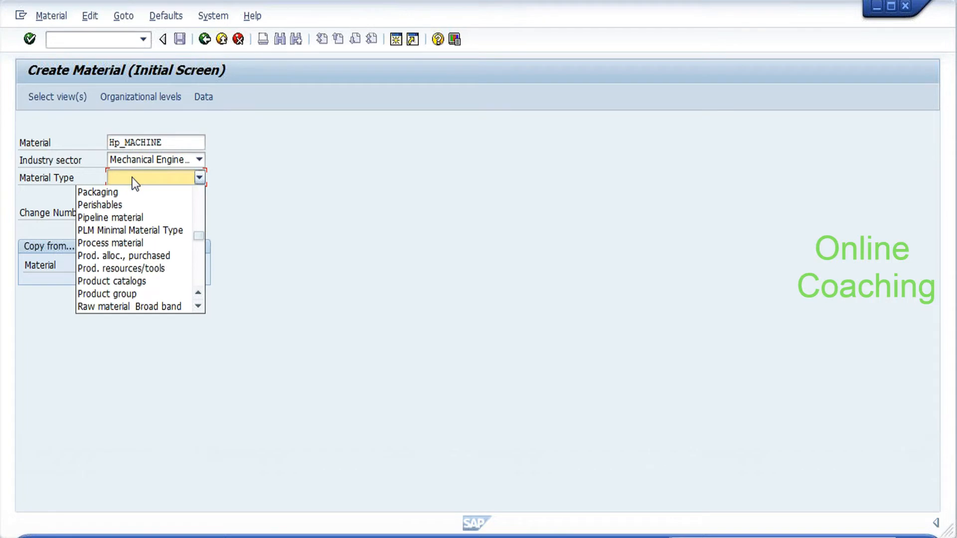
pyautogui.press('r')
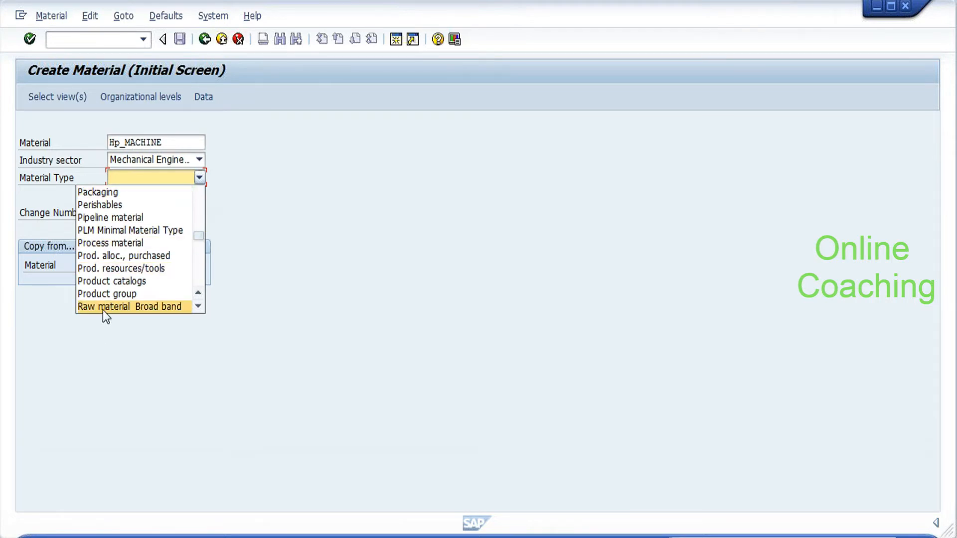
pyautogui.click(102, 307)
pyautogui.click(143, 183)
pyautogui.press('f')
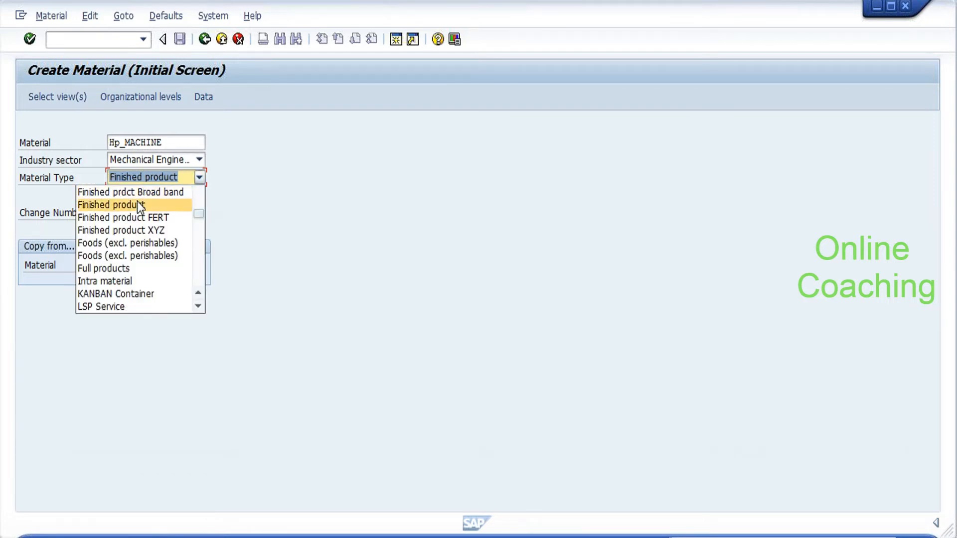
pyautogui.click(137, 203)
# Enter P-102 as the material to copy from and proceed to the view selection.
pyautogui.click(123, 266)
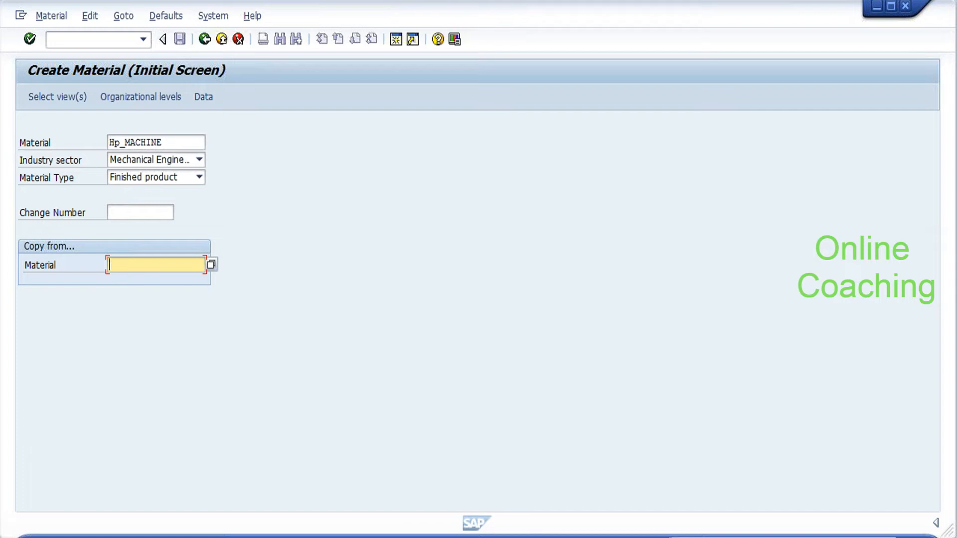
pyautogui.write('p-102')
pyautogui.press('Return')
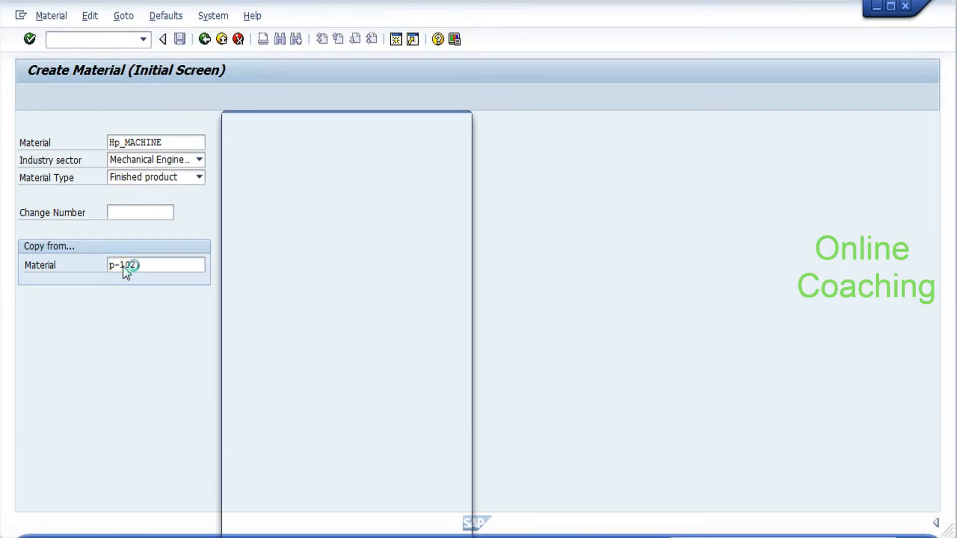
# Choose the views Basic Data 1, Basic Data 2, General Plant Data / Storage 1, Accounting 1 and Accounting 2, and confirm the selection.
pyautogui.click(232, 165)
pyautogui.click(231, 182)
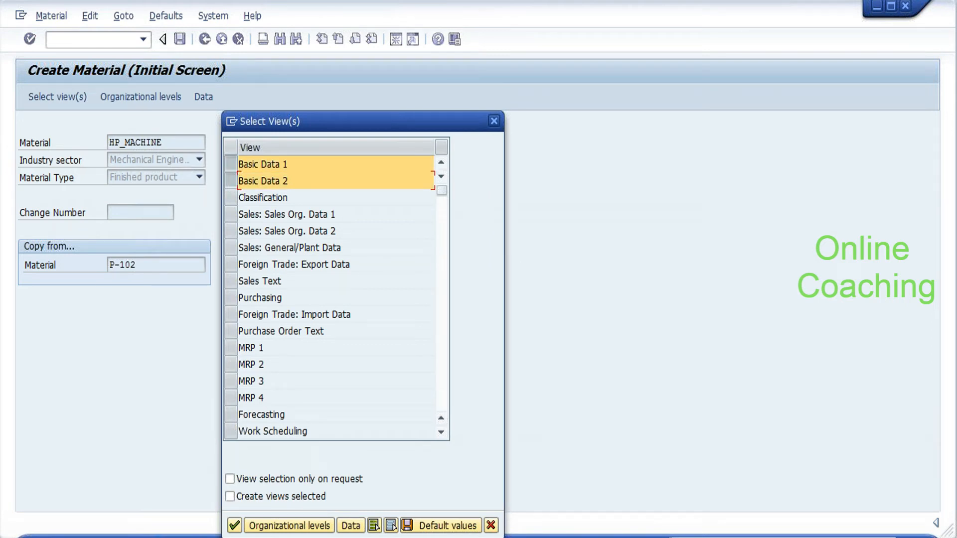
pyautogui.click(441, 363)
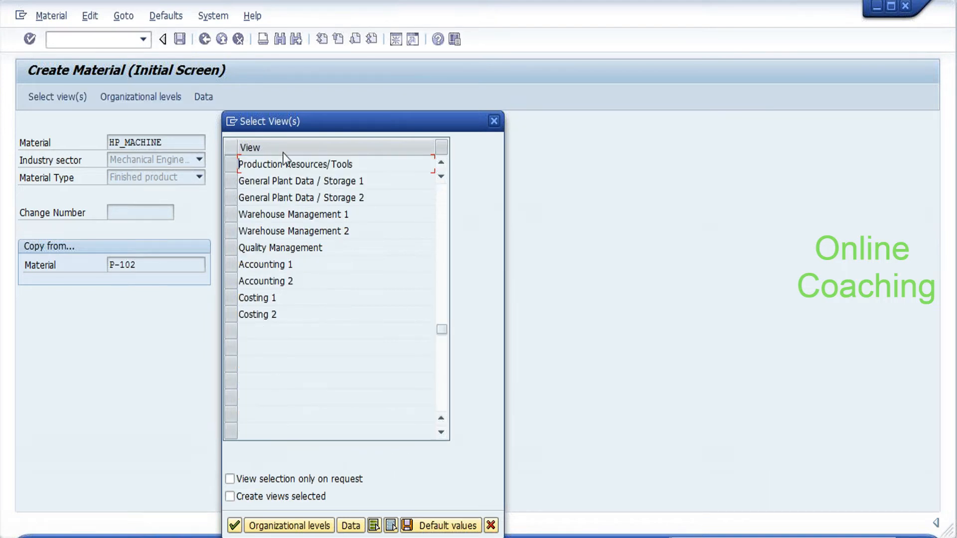
pyautogui.click(232, 181)
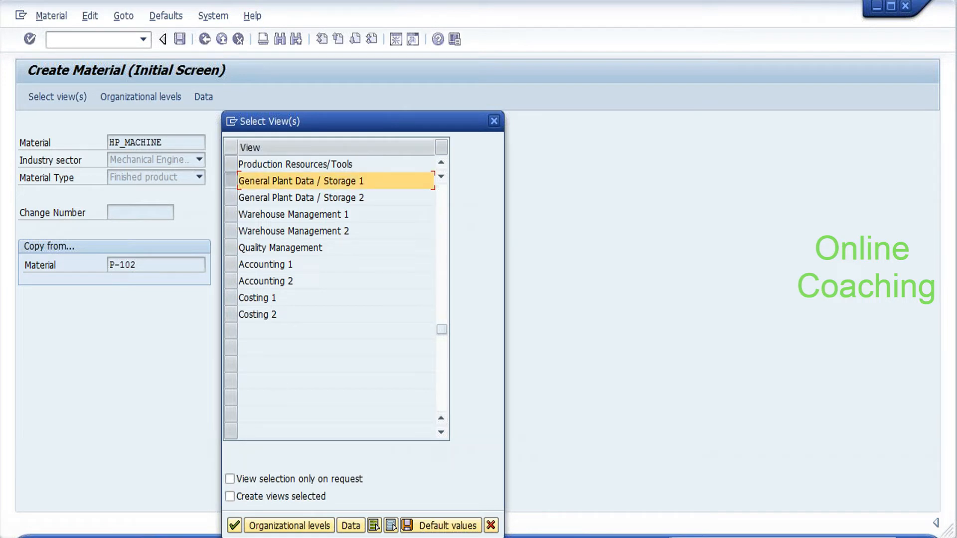
pyautogui.click(229, 266)
pyautogui.click(230, 282)
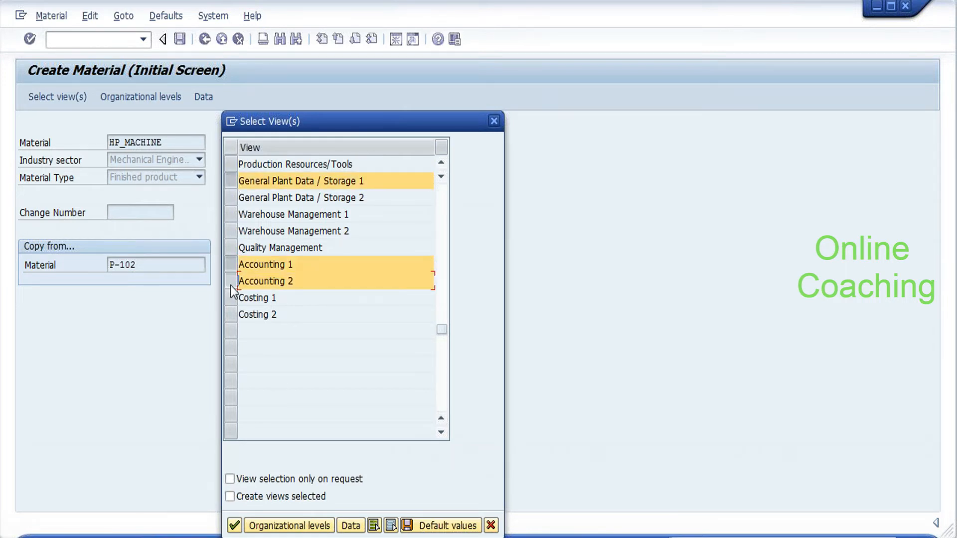
pyautogui.click(234, 526)
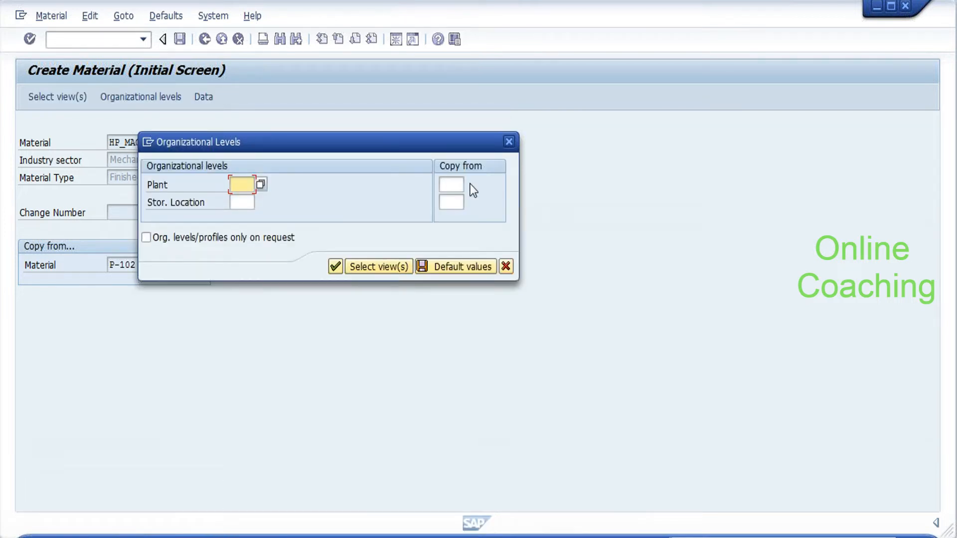
# Set the source organizational levels to copy from to plant 1000 and storage location 0001.
pyautogui.click(451, 184)
pyautogui.write('1000')
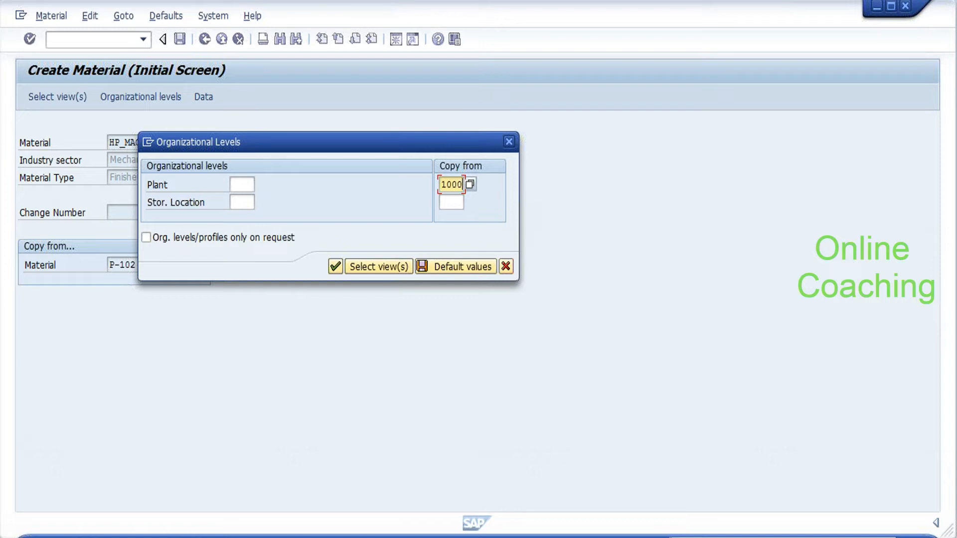
pyautogui.press('Tab')
pyautogui.write('0001')
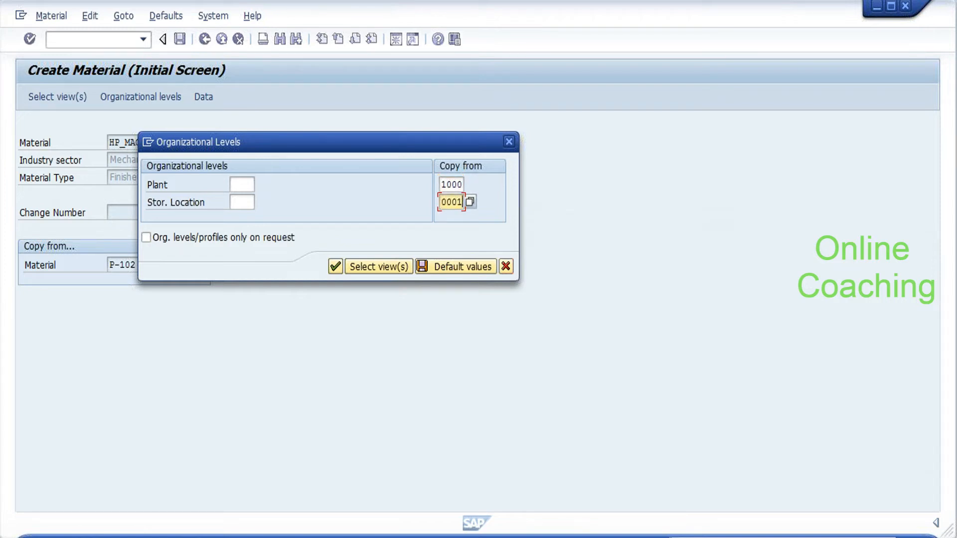
# Assign the new material to plant HYDP and storage location 0001, and confirm the organizational levels.
pyautogui.click(242, 185)
pyautogui.write('HYD')
pyautogui.click(242, 201)
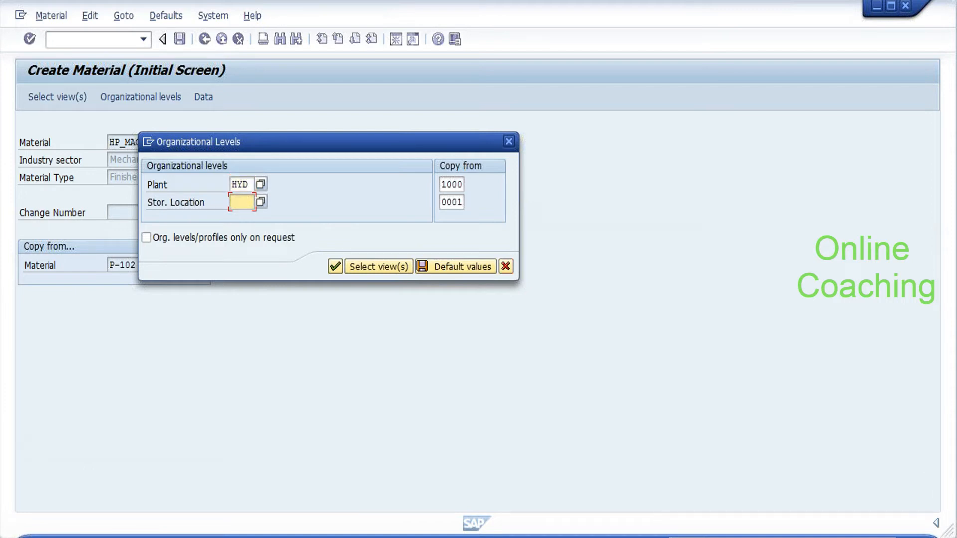
pyautogui.write('0001')
pyautogui.click(248, 184)
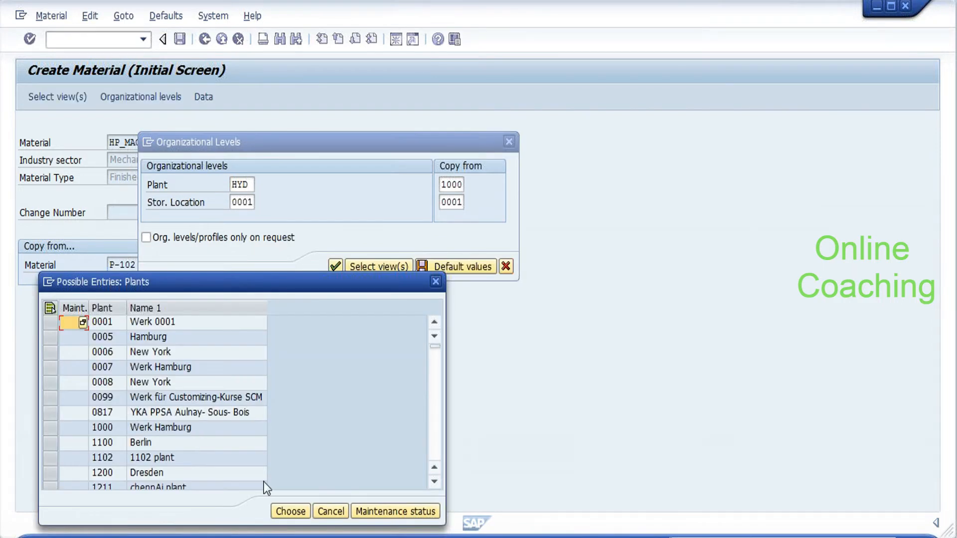
pyautogui.click(331, 511)
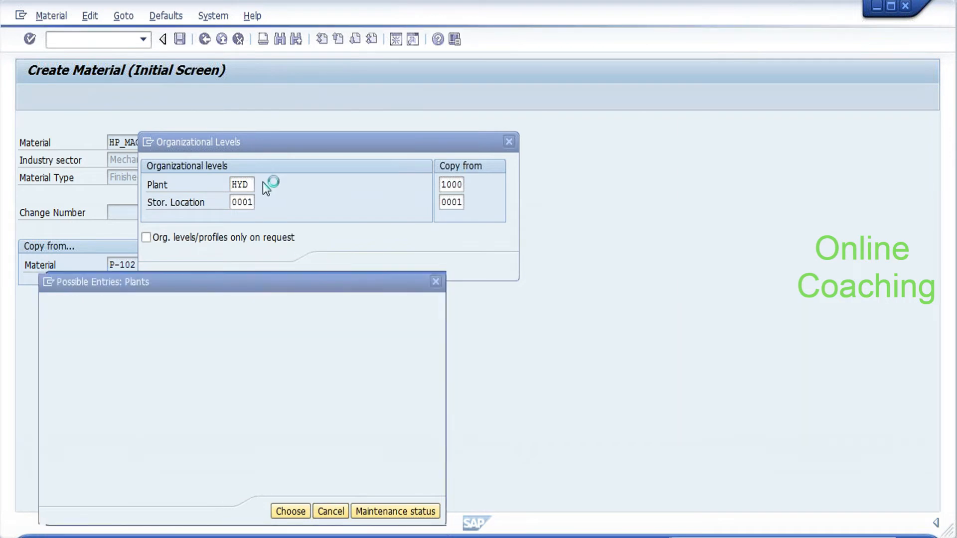
pyautogui.write('P')
pyautogui.click(336, 266)
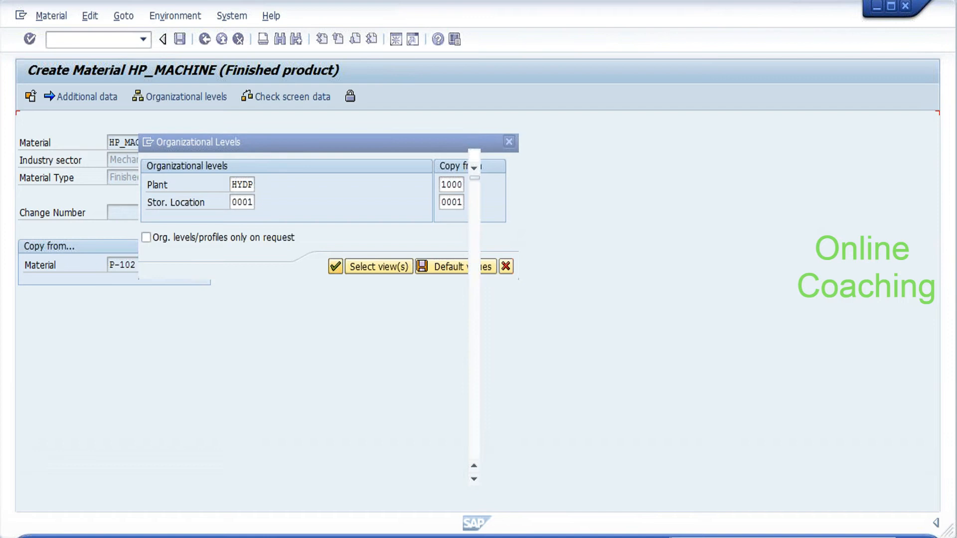
# Replace the copied material description with "HP machines".
pyautogui.press('BackSpace')
pyautogui.press('BackSpace')
pyautogui.press('BackSpace')
pyautogui.press('BackSpace')
pyautogui.press('BackSpace')
pyautogui.press('BackSpace')
pyautogui.press('BackSpace')
pyautogui.press('BackSpace')
pyautogui.press('BackSpace')
pyautogui.press('BackSpace')
pyautogui.press('BackSpace')
pyautogui.press('BackSpace')
pyautogui.press('BackSpace')
pyautogui.press('BackSpace')
pyautogui.press('BackSpace')
pyautogui.press('BackSpace')
pyautogui.press('BackSpace')
pyautogui.press('BackSpace')
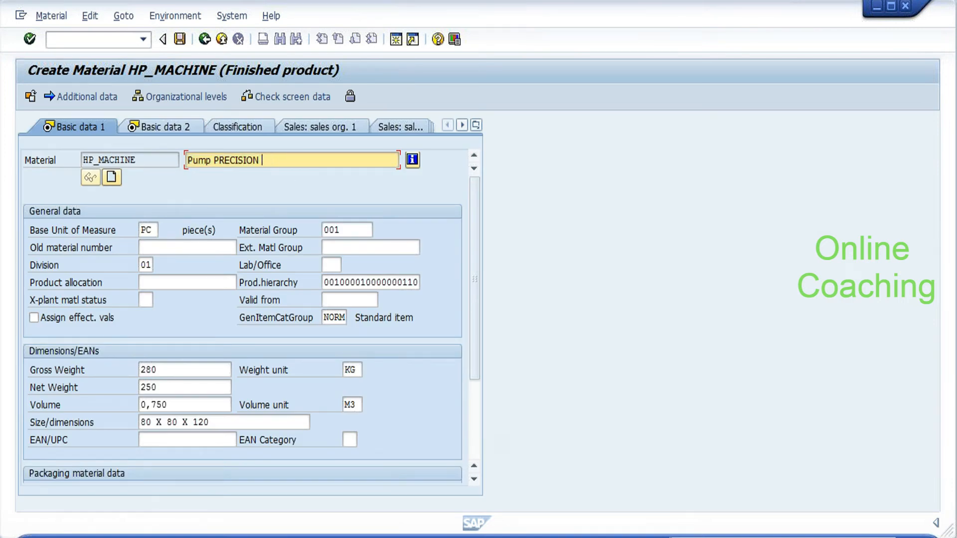
pyautogui.write('HP macho')
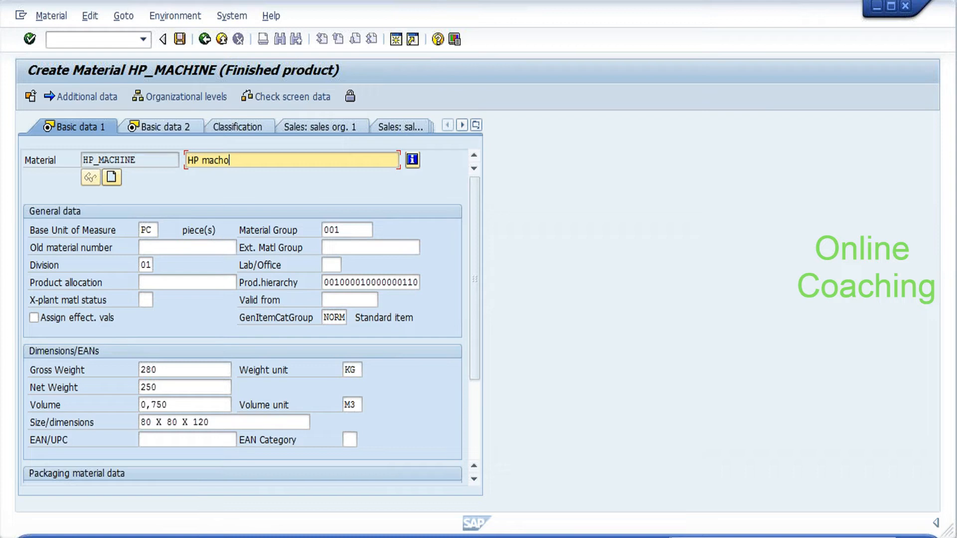
pyautogui.press('BackSpace')
pyautogui.write('ines')
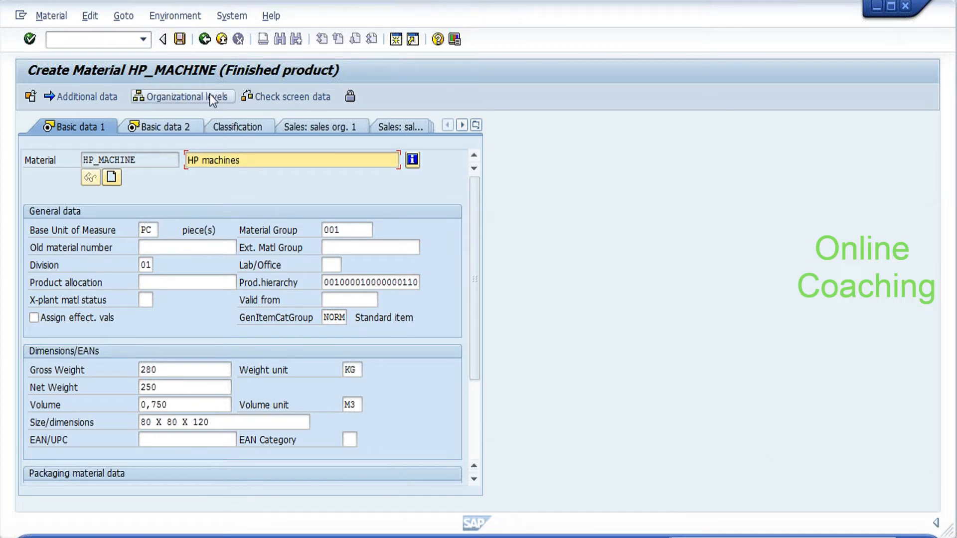
# Review the Basic data 2, Plant data / stor. 1 and Plant data / stor. 2 views, including plant and storage location.
pyautogui.click(181, 125)
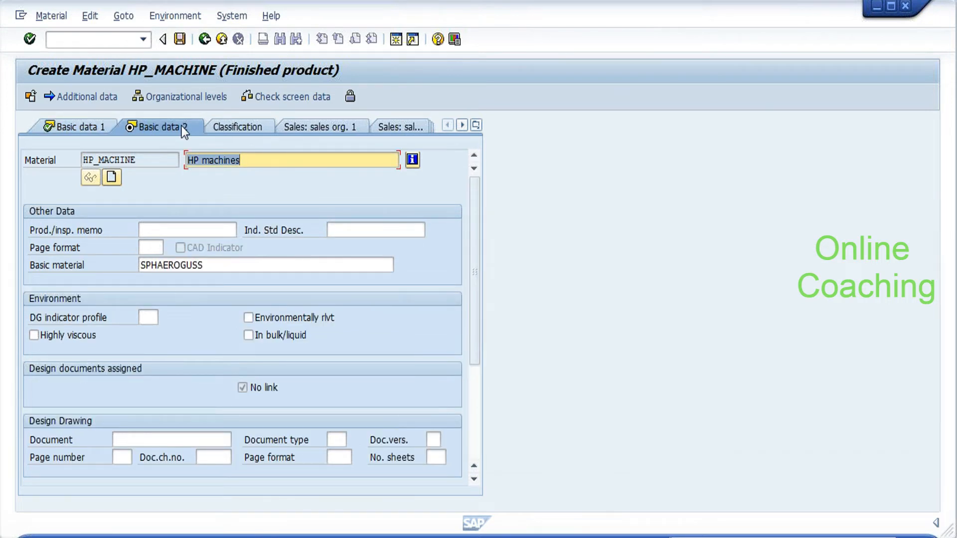
pyautogui.click(67, 125)
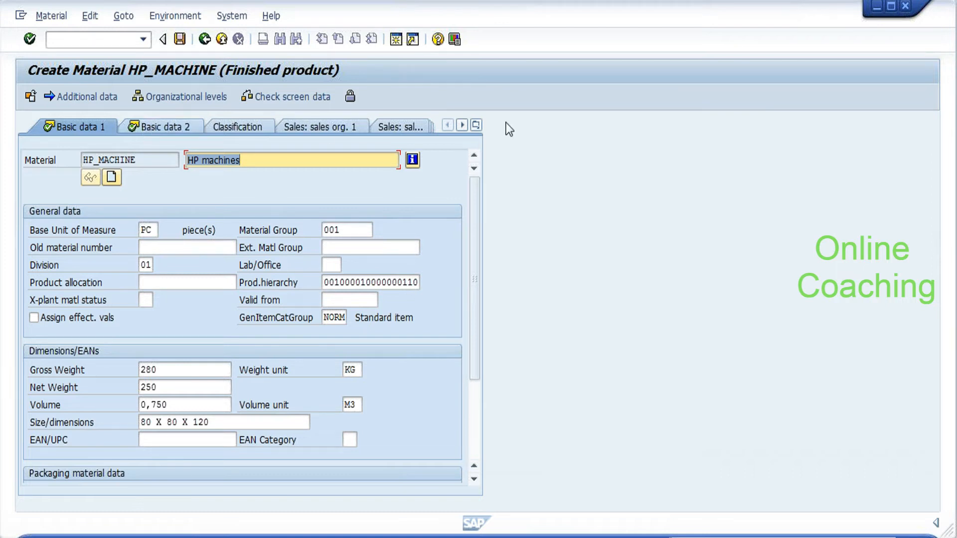
pyautogui.click(479, 125)
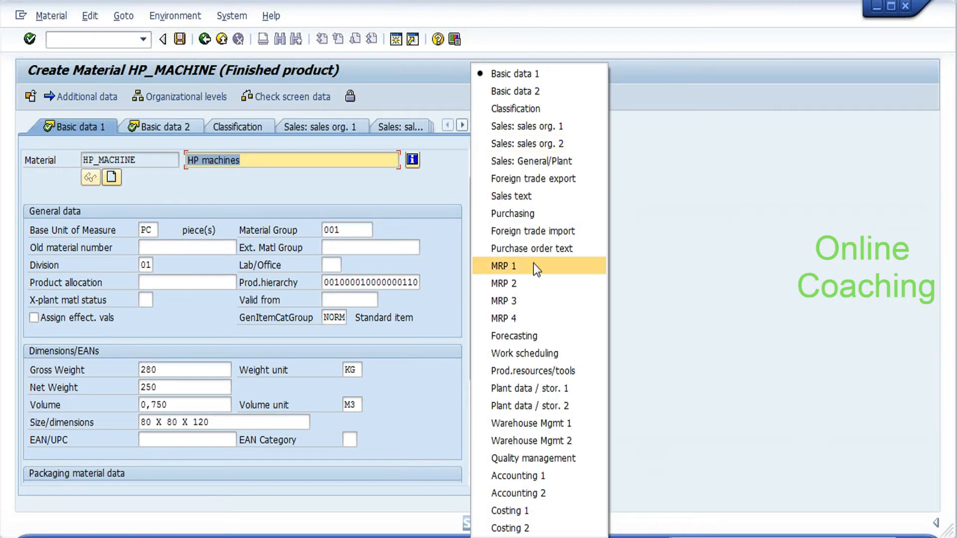
pyautogui.click(539, 388)
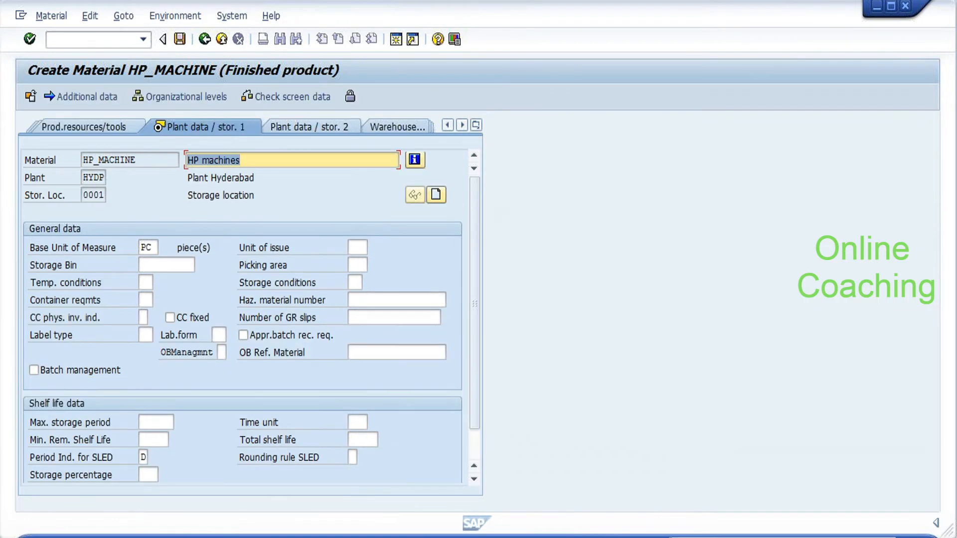
pyautogui.click(242, 160)
pyautogui.click(85, 178)
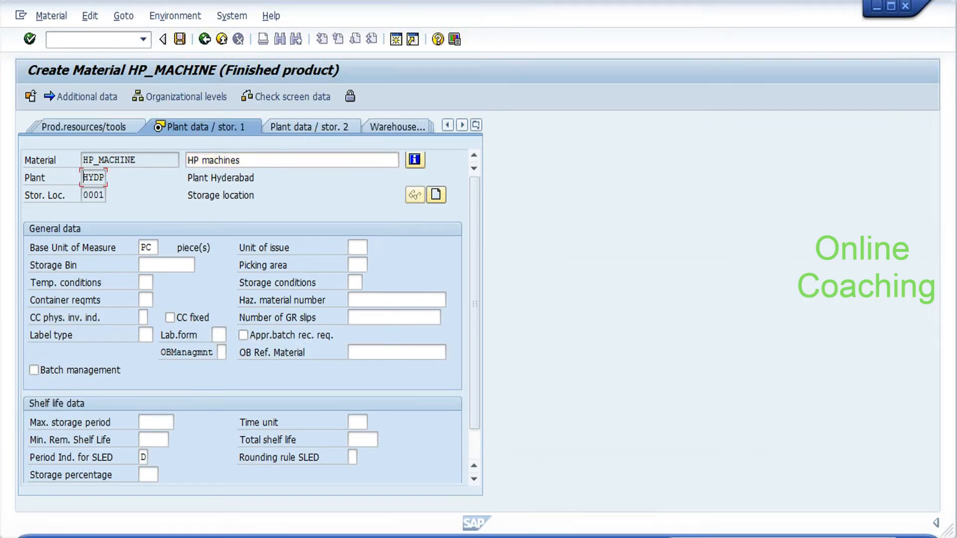
pyautogui.press('Tab')
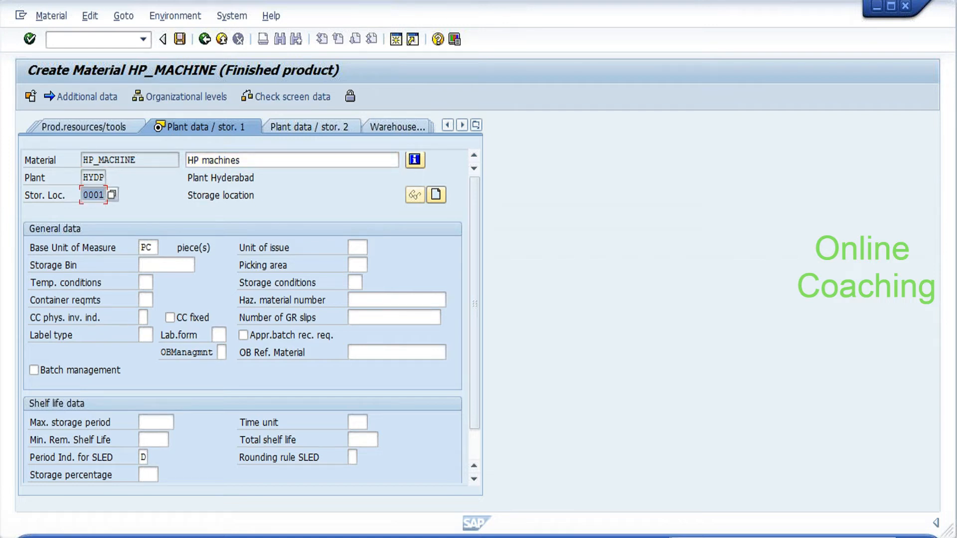
pyautogui.click(103, 195)
pyautogui.click(319, 127)
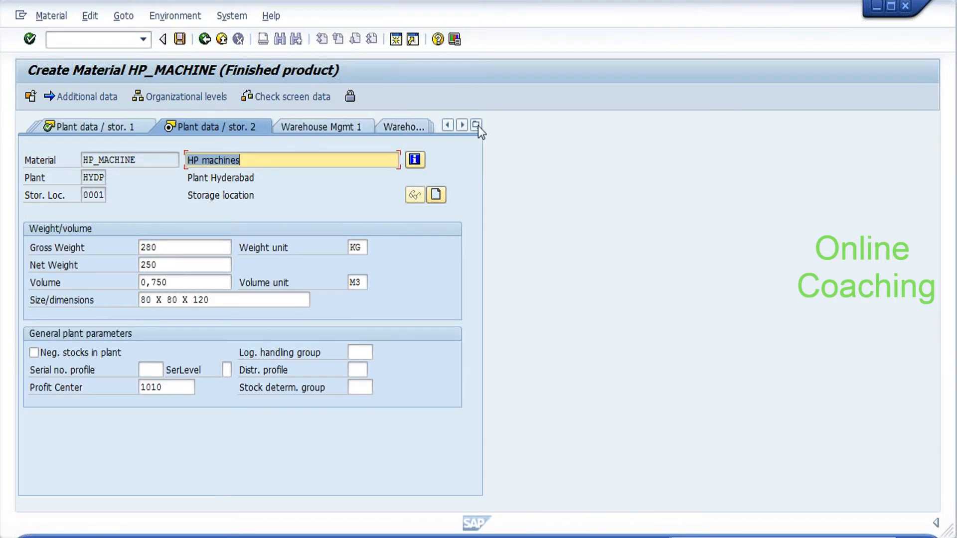
# Check the valuation class and moving price in the Accounting 1 view, and save the new material.
pyautogui.click(477, 125)
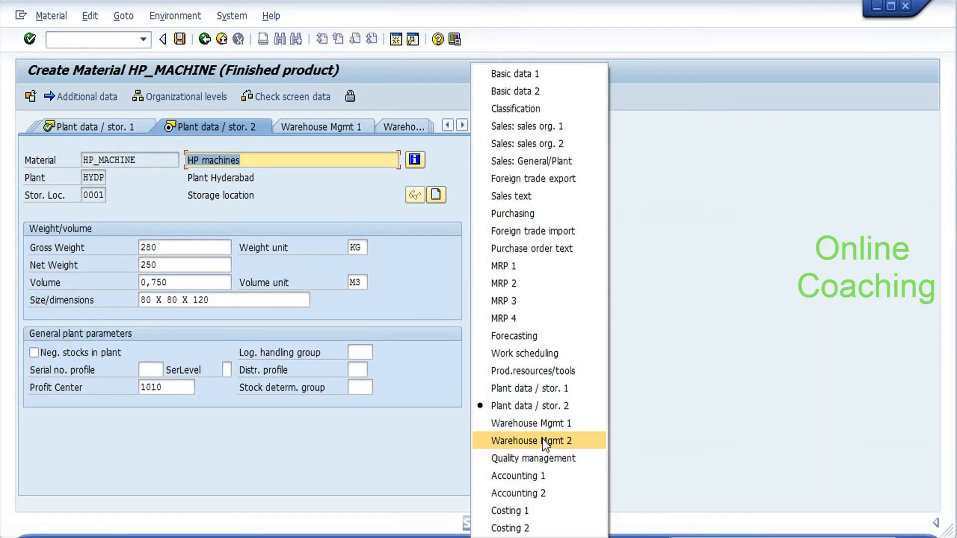
pyautogui.click(527, 475)
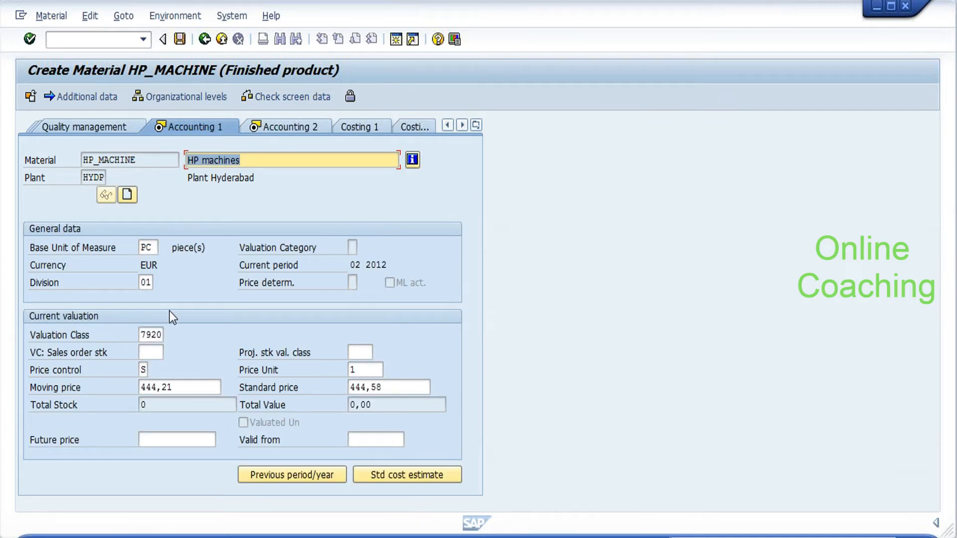
pyautogui.click(142, 335)
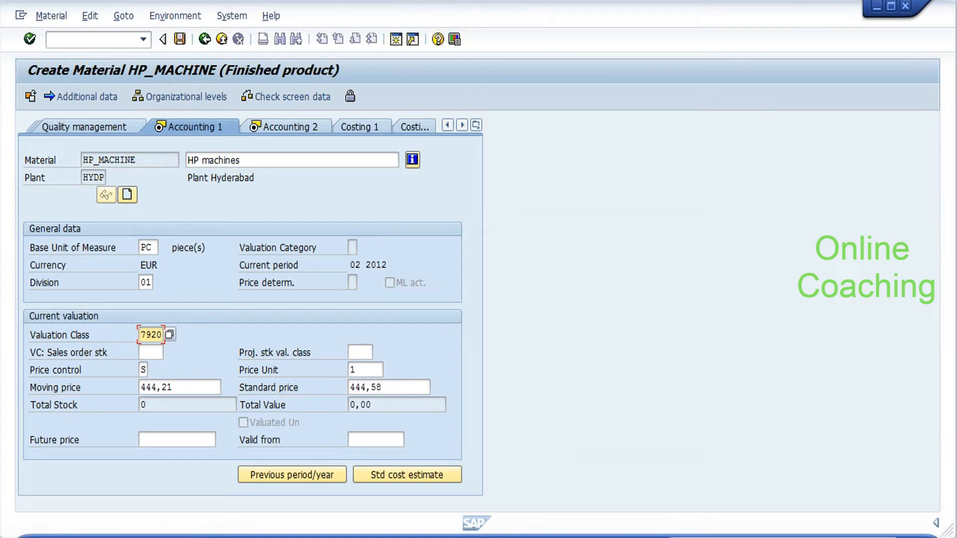
pyautogui.click(189, 387)
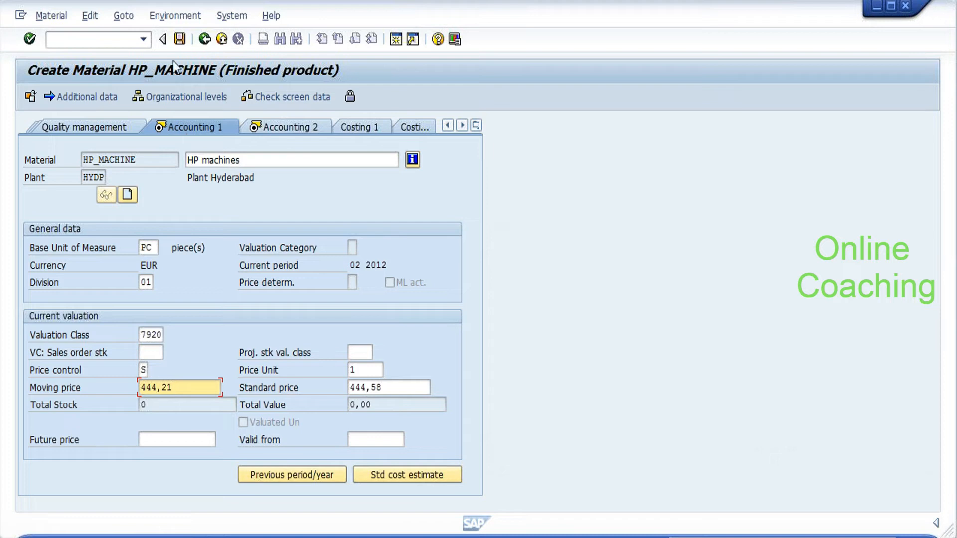
pyautogui.click(180, 39)
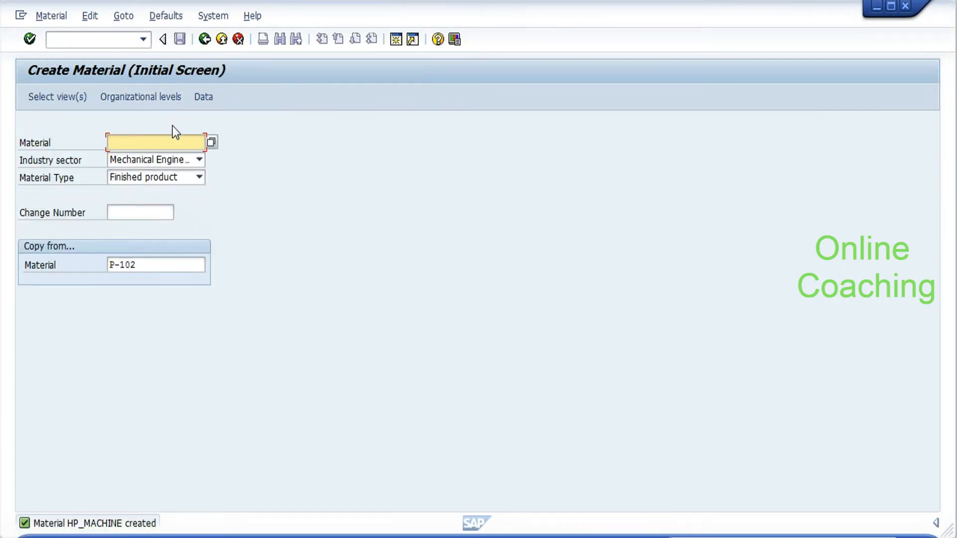
# Display the details of the material creation message and highlight the material name in it.
pyautogui.click(73, 524)
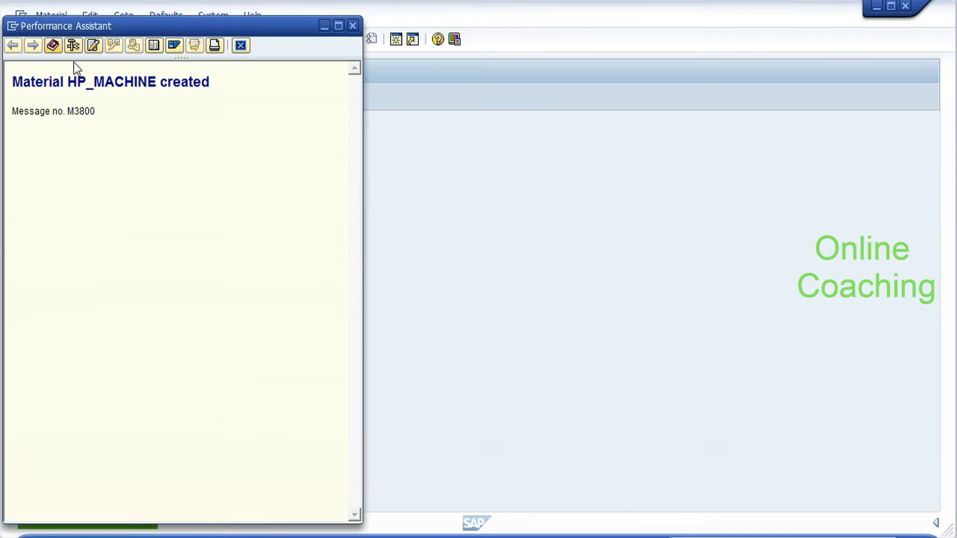
pyautogui.moveTo(67, 82); pyautogui.dragTo(160, 82)
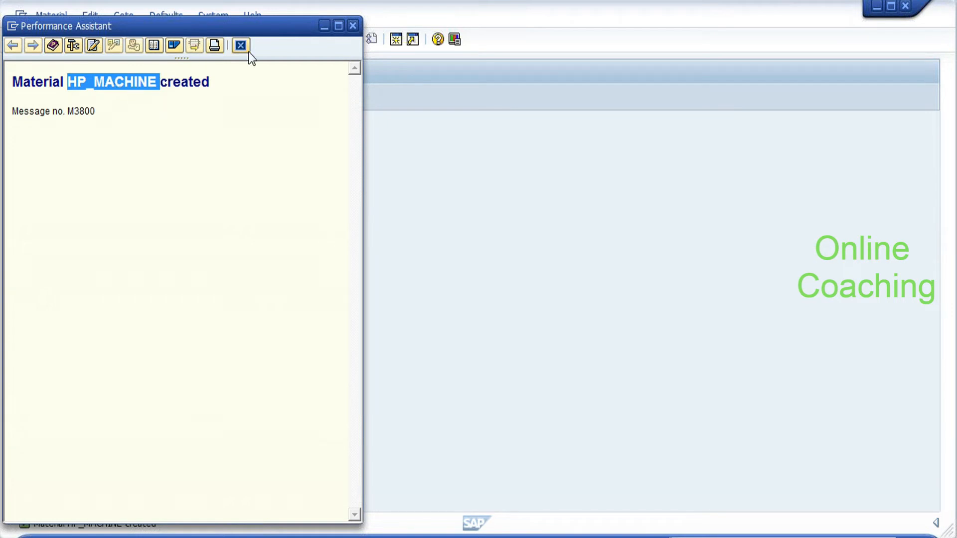
# Close the message details, leave material creation, and start transaction cfm1 for creating an integration model.
pyautogui.click(356, 33)
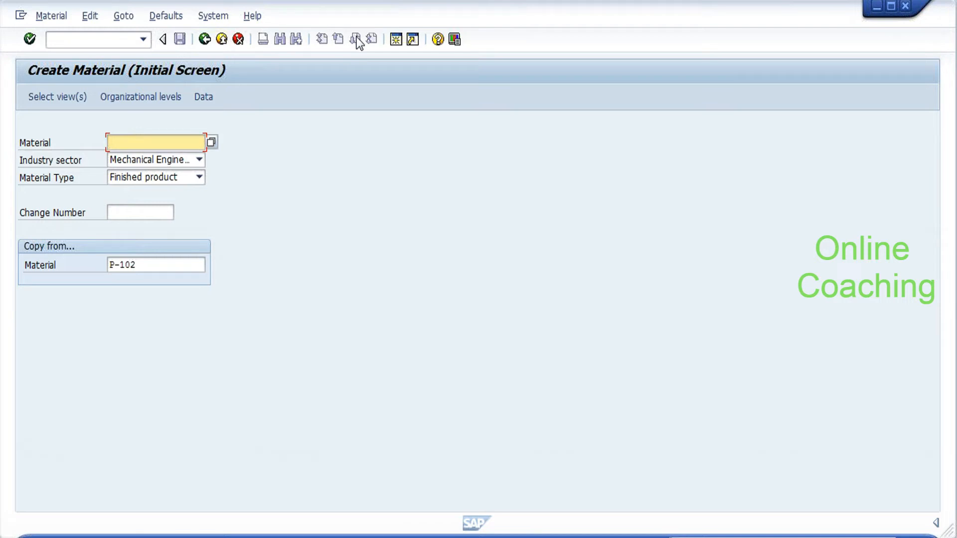
pyautogui.click(91, 39)
pyautogui.write('/n')
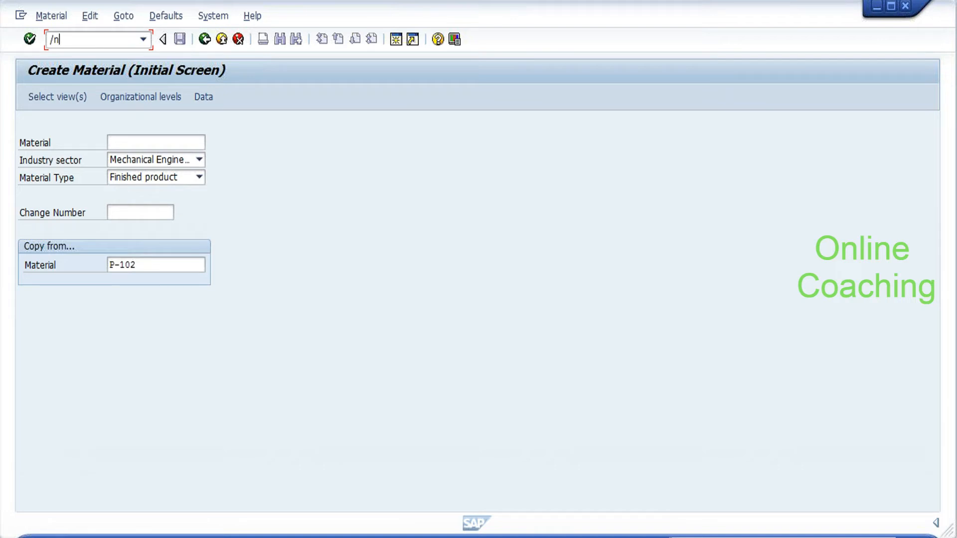
pyautogui.press('Return')
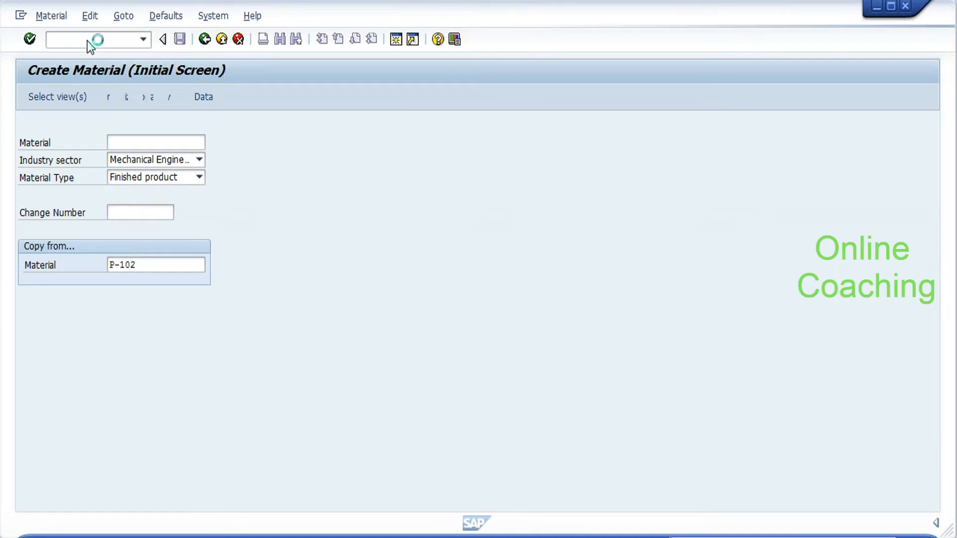
pyautogui.write('c')
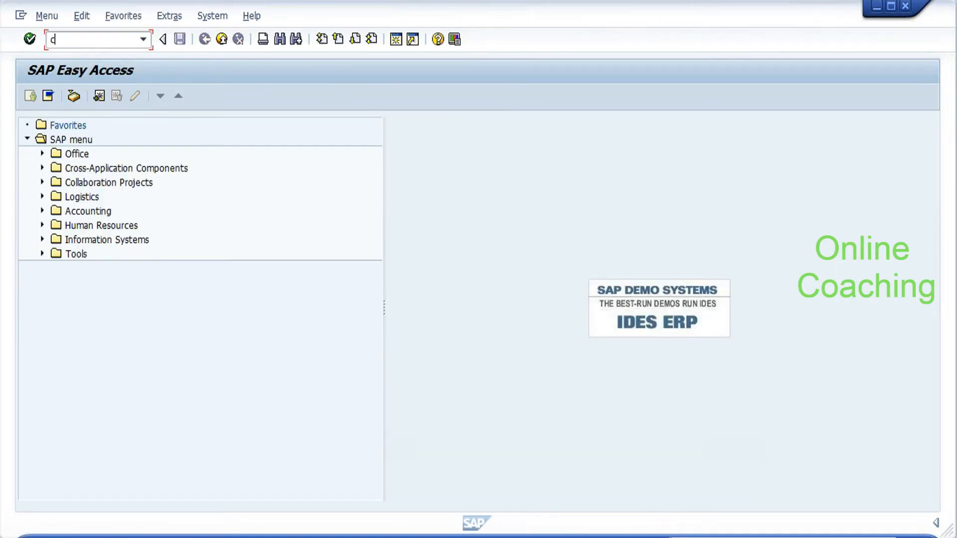
pyautogui.write('fm1')
pyautogui.press('Return')
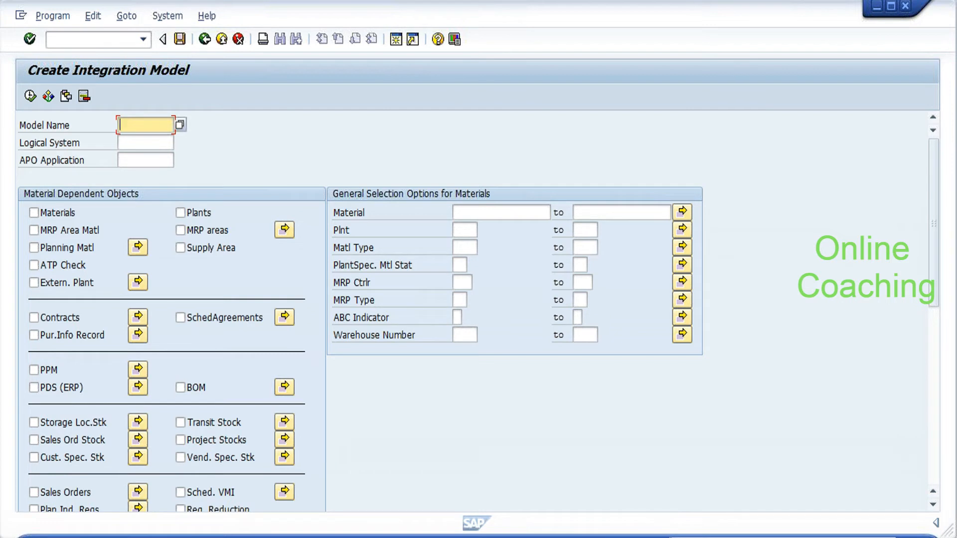
# Name the integration model test_ewm and choose APOCLNT800 as its logical system.
pyautogui.write('te')
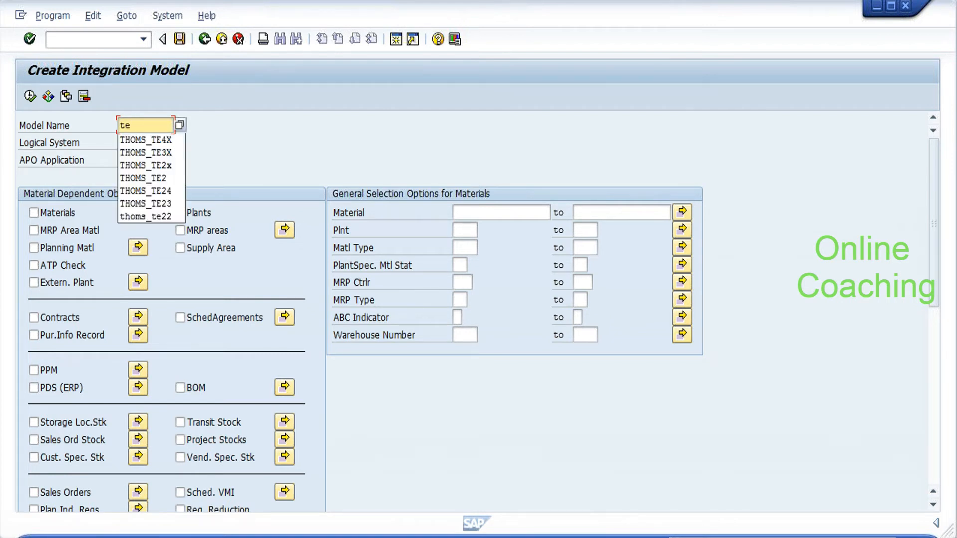
pyautogui.write('st_')
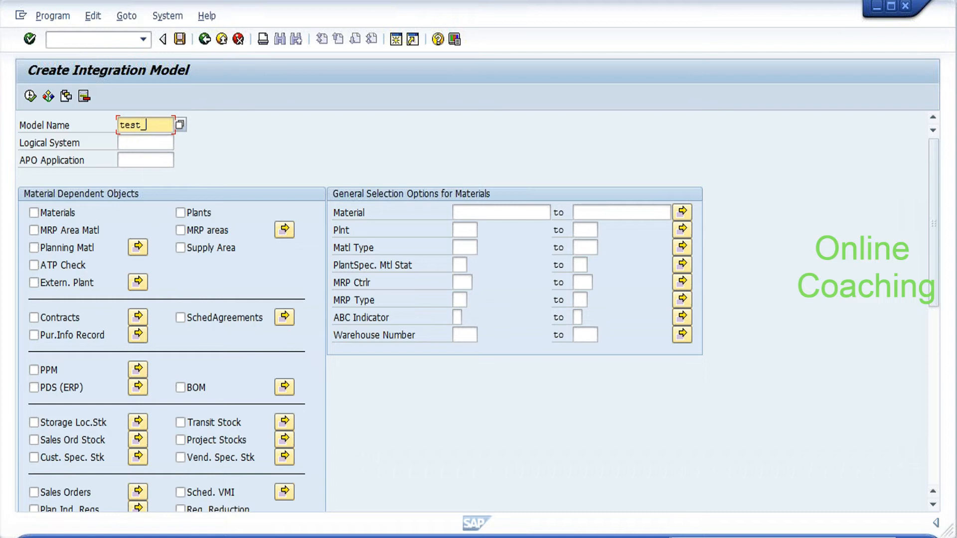
pyautogui.write('re')
pyautogui.write('ewm')
pyautogui.press('Tab')
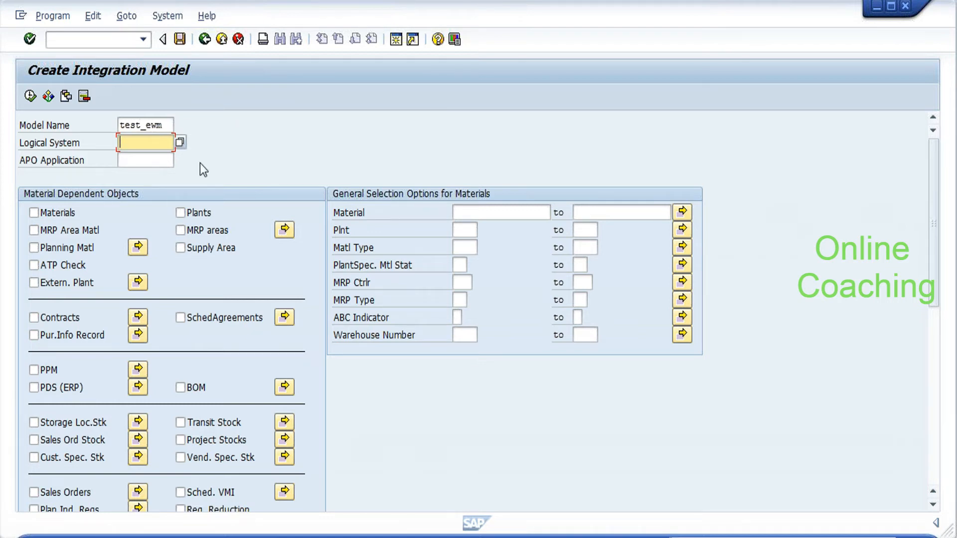
pyautogui.click(178, 143)
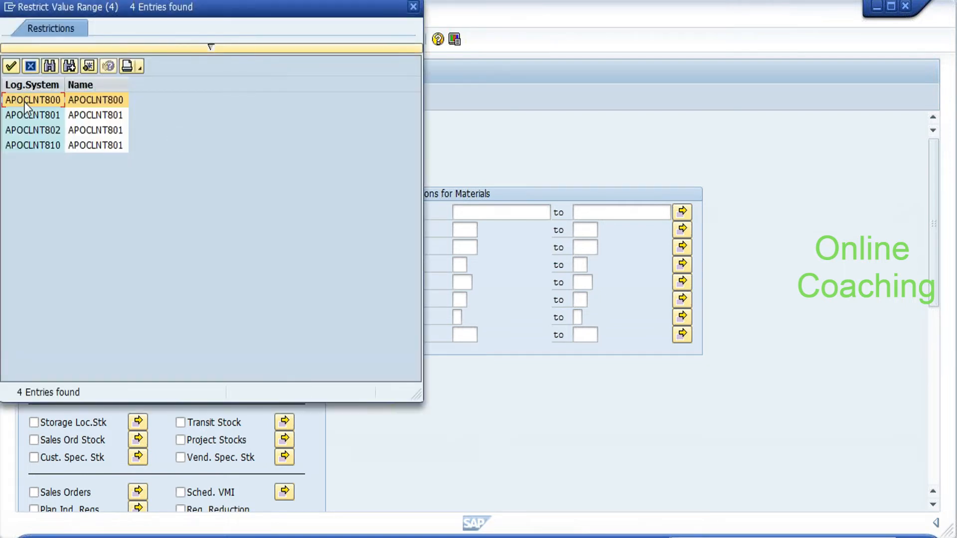
pyautogui.moveTo(163, 14); pyautogui.dragTo(360, 71)
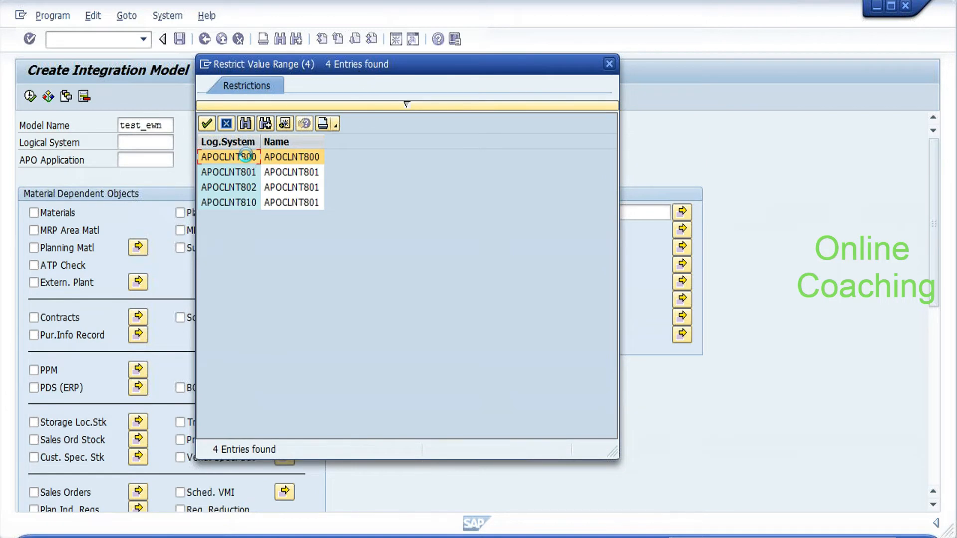
pyautogui.doubleClick(246, 156)
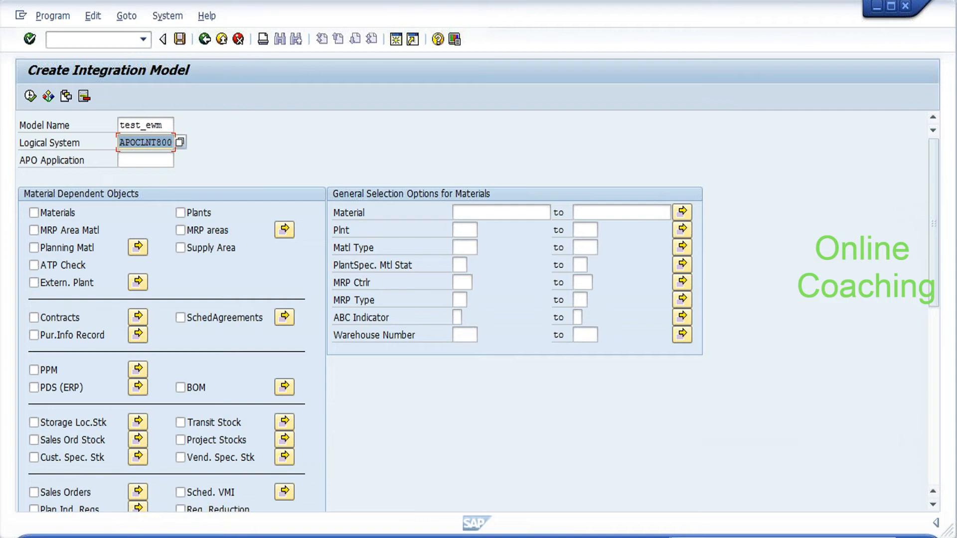
# Check the available APO applications, then enter hp_materi as the APO application and confirm the header data.
pyautogui.click(146, 160)
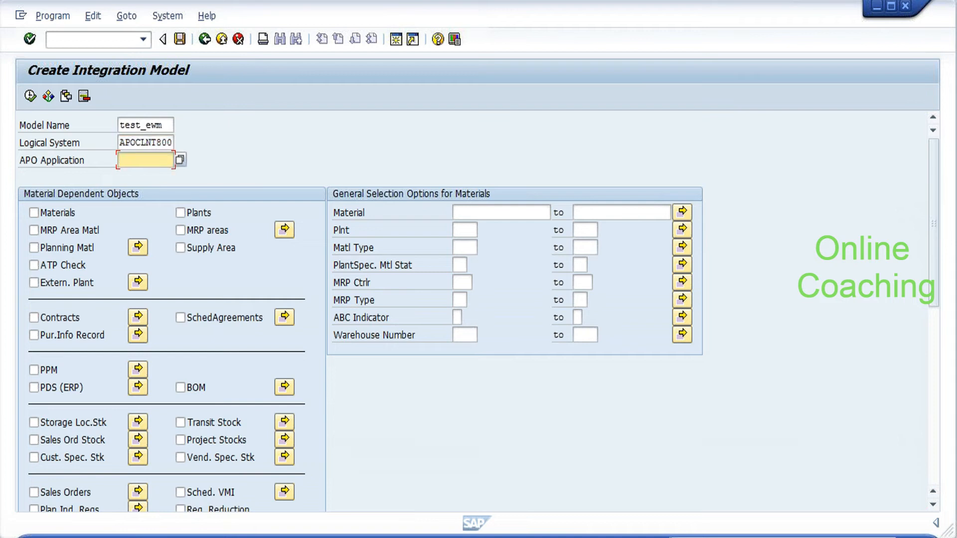
pyautogui.click(130, 97)
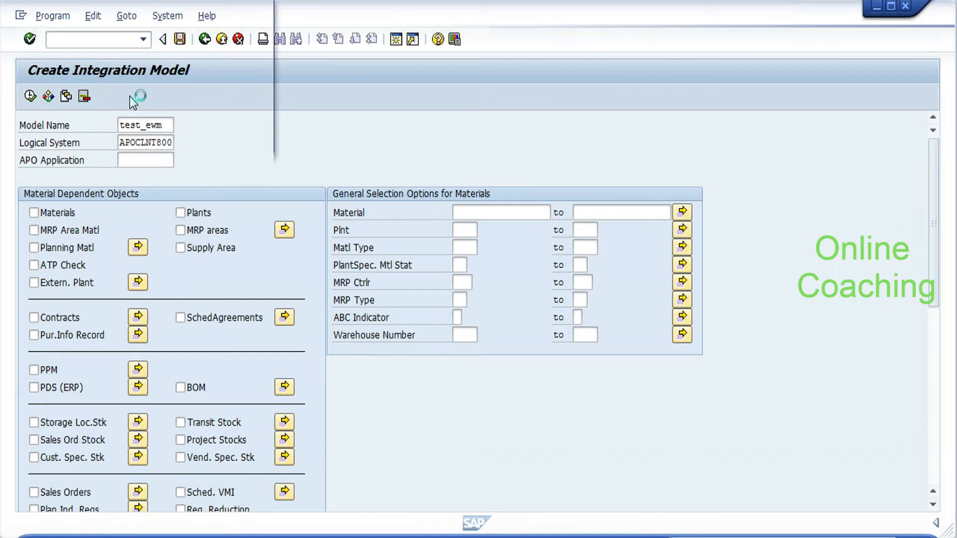
pyautogui.moveTo(283, 276); pyautogui.dragTo(283, 342)
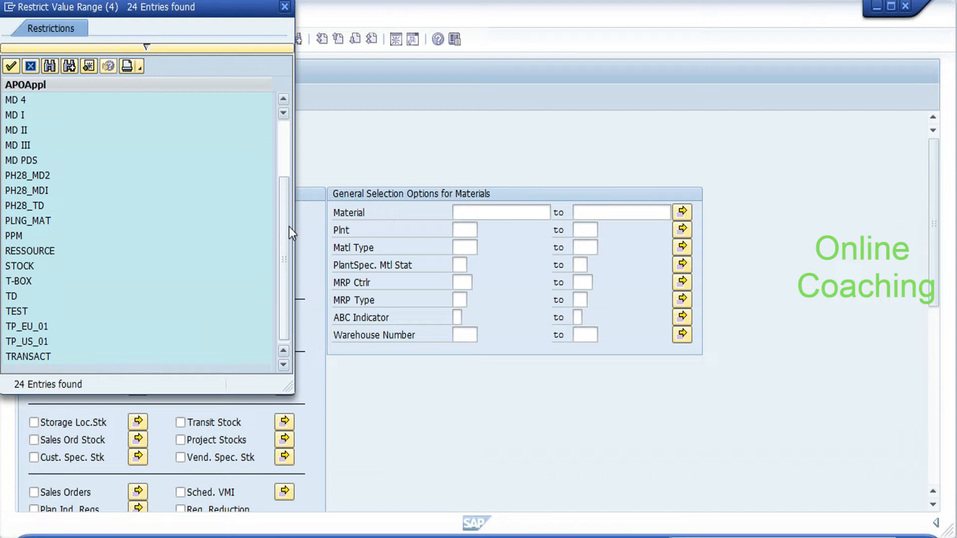
pyautogui.click(279, 168)
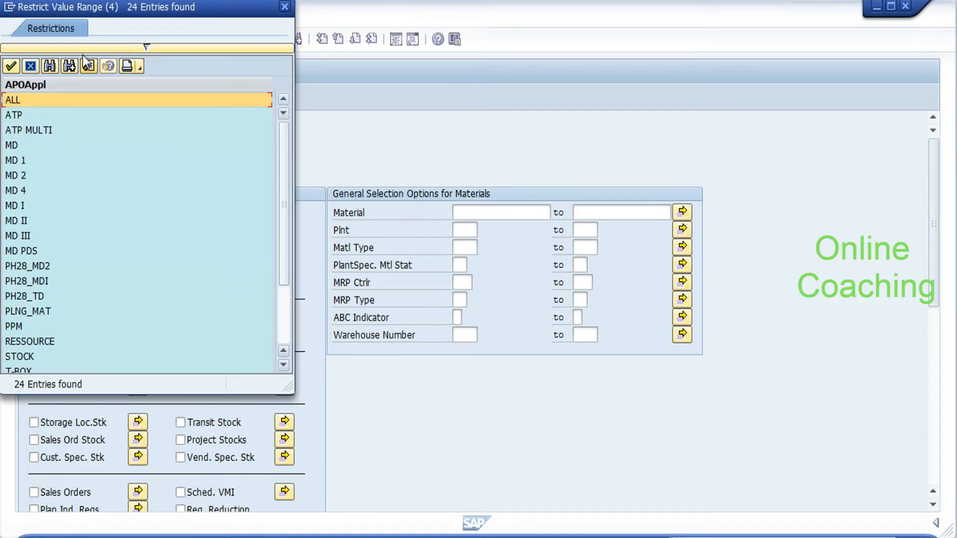
pyautogui.click(30, 66)
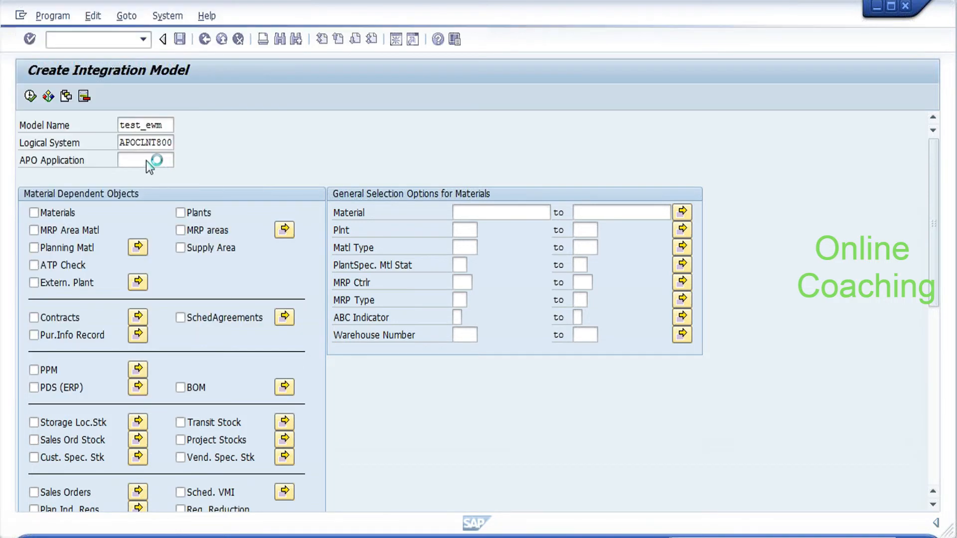
pyautogui.write('h')
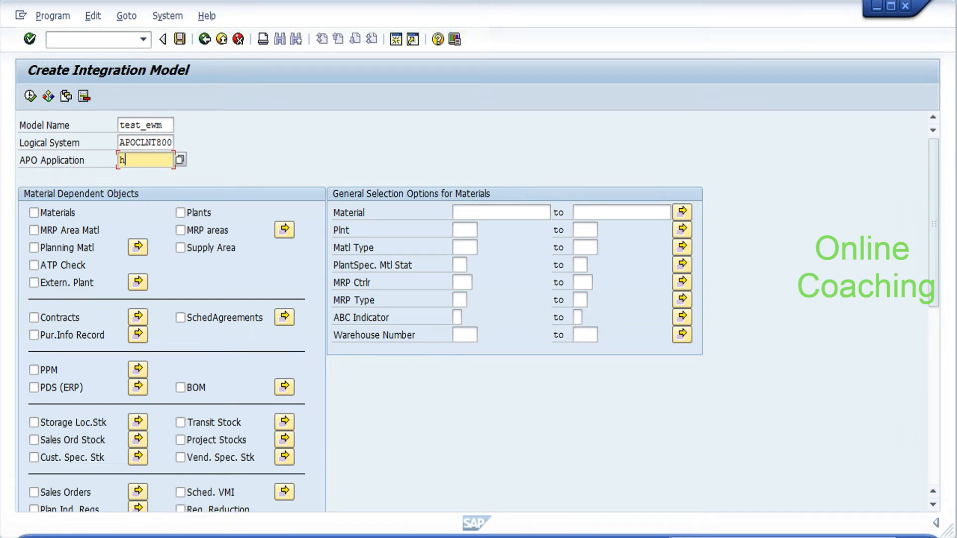
pyautogui.write('p_materi')
pyautogui.click(148, 160)
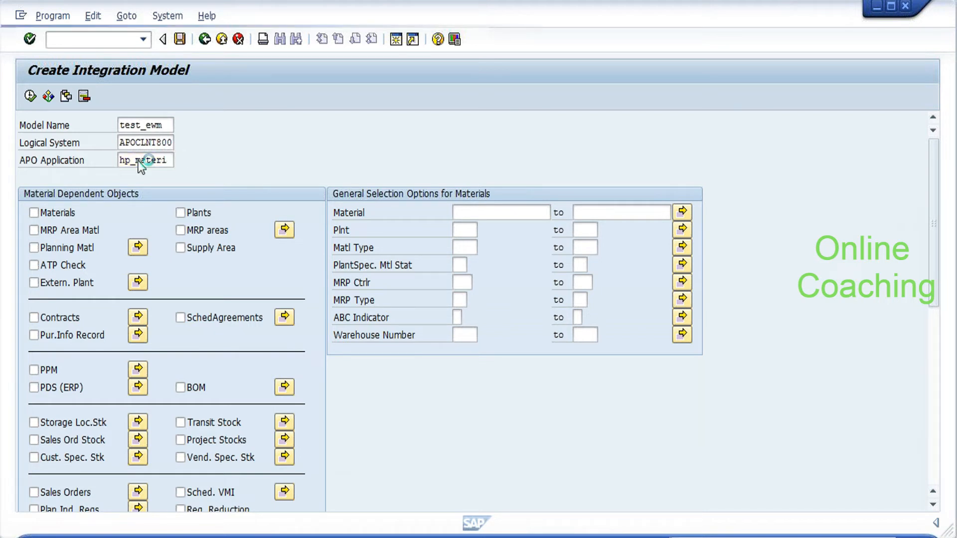
pyautogui.press('Return')
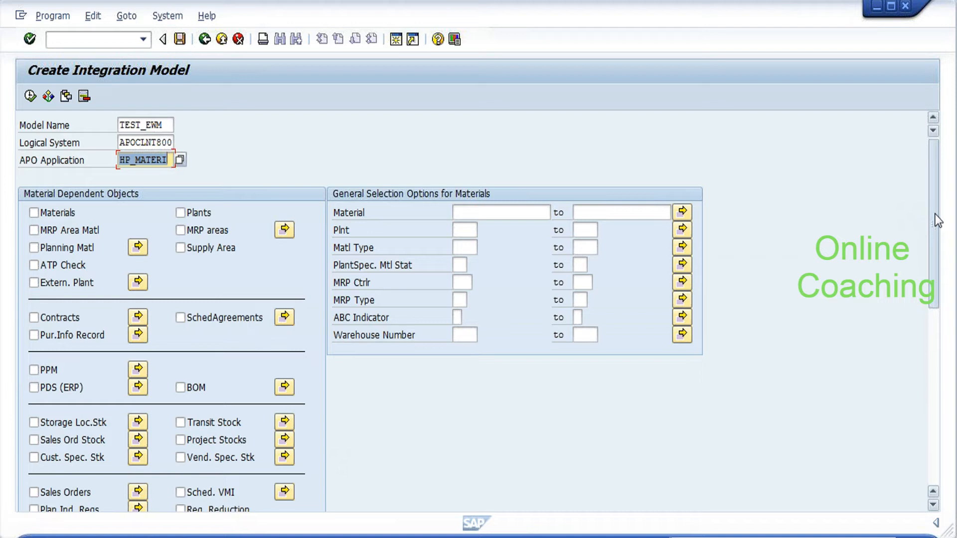
# Look through the material dependent and independent objects, and include Materials in the integration model.
pyautogui.moveTo(935, 211); pyautogui.dragTo(935, 214)
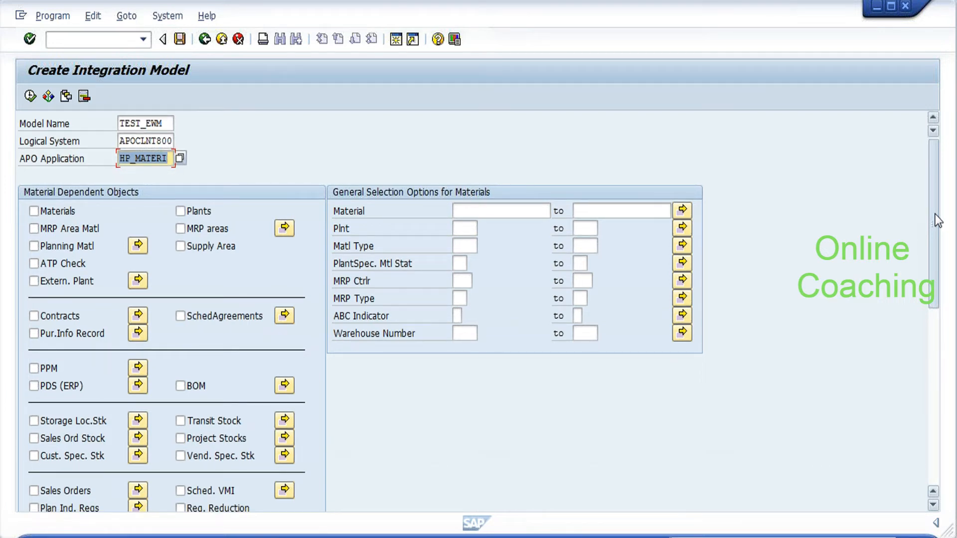
pyautogui.moveTo(934, 214); pyautogui.dragTo(935, 220)
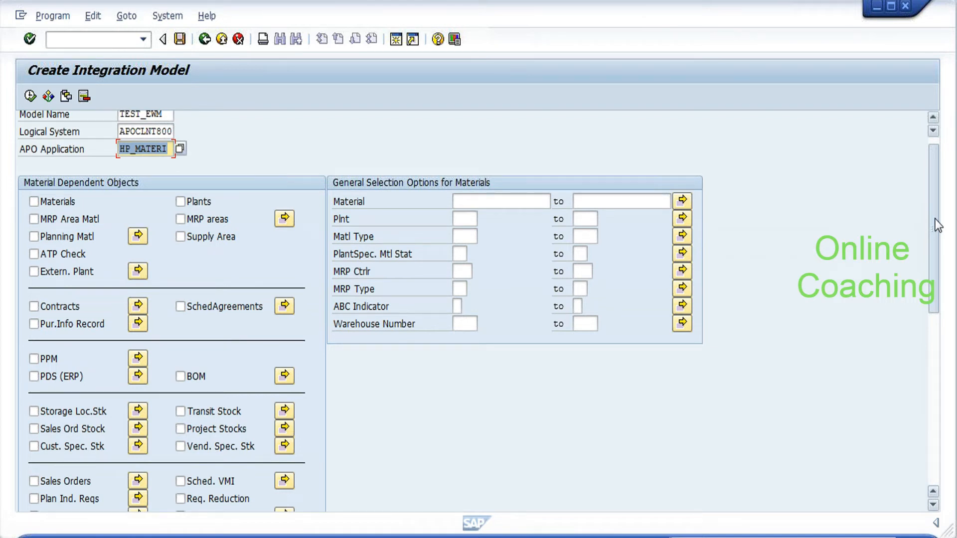
pyautogui.moveTo(935, 219)
pyautogui.mouseDown()
pyautogui.moveTo(935, 248)
pyautogui.moveTo(935, 222)
pyautogui.mouseUp()
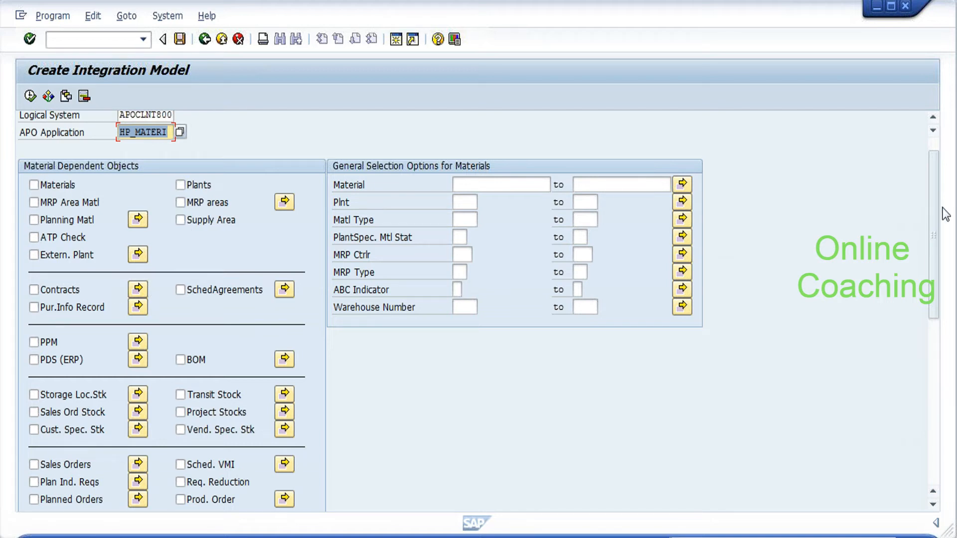
pyautogui.moveTo(935, 214); pyautogui.dragTo(938, 386)
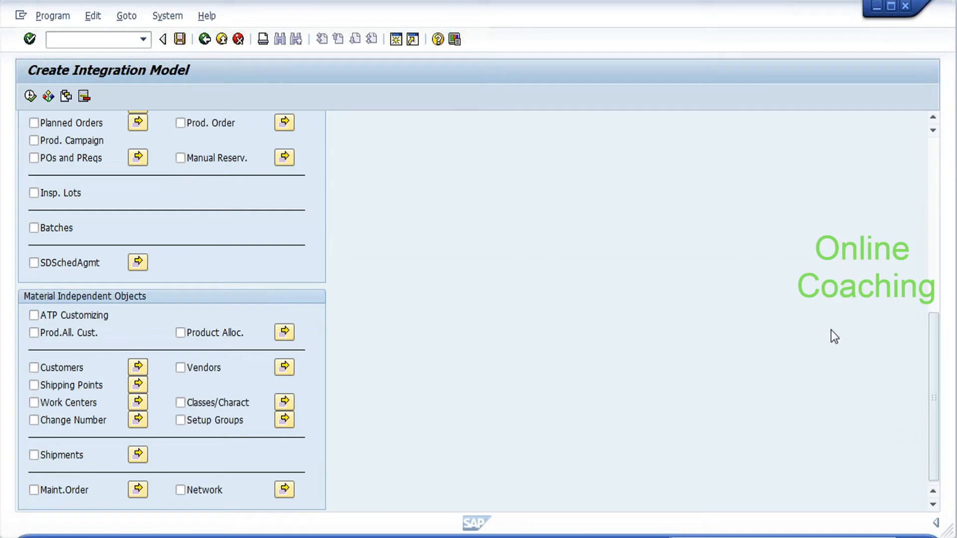
pyautogui.moveTo(930, 361); pyautogui.dragTo(928, 303)
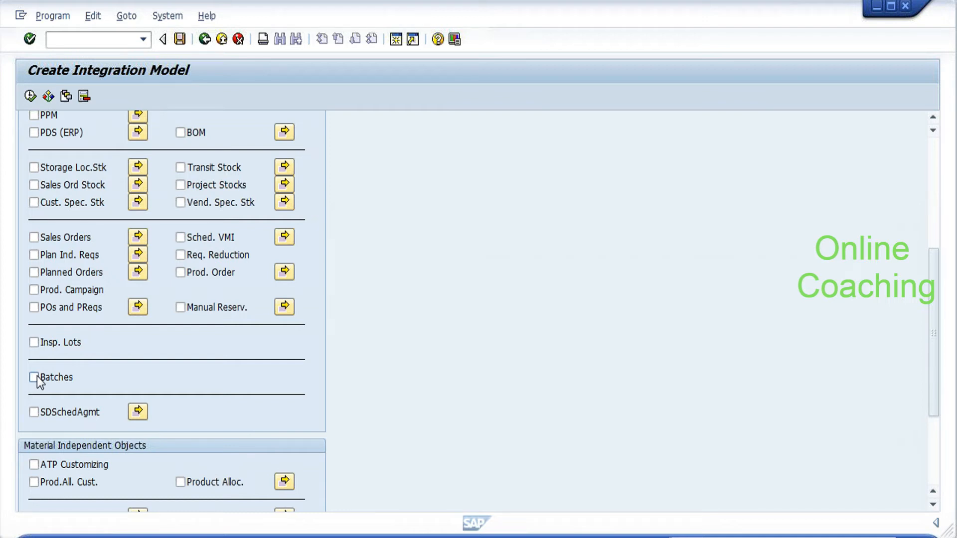
pyautogui.moveTo(935, 367); pyautogui.dragTo(934, 257)
pyautogui.click(34, 212)
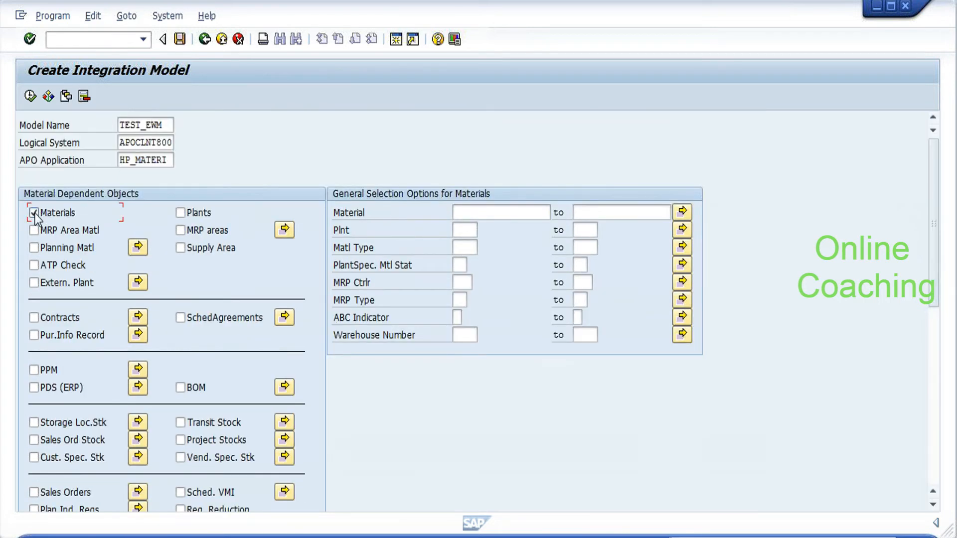
# Enter hp* as the material selection, try to look up matching materials, and stop the search.
pyautogui.click(518, 212)
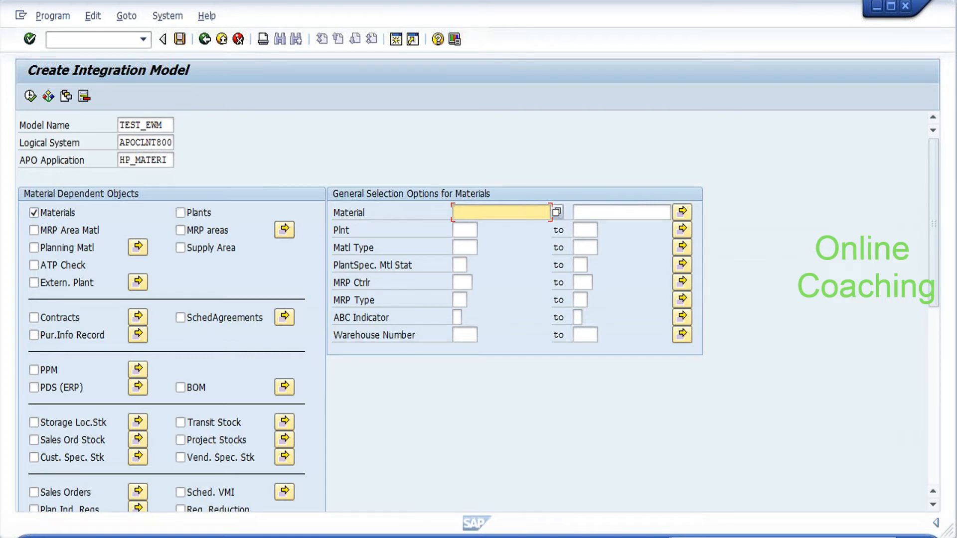
pyautogui.write('hp*')
pyautogui.press('Return')
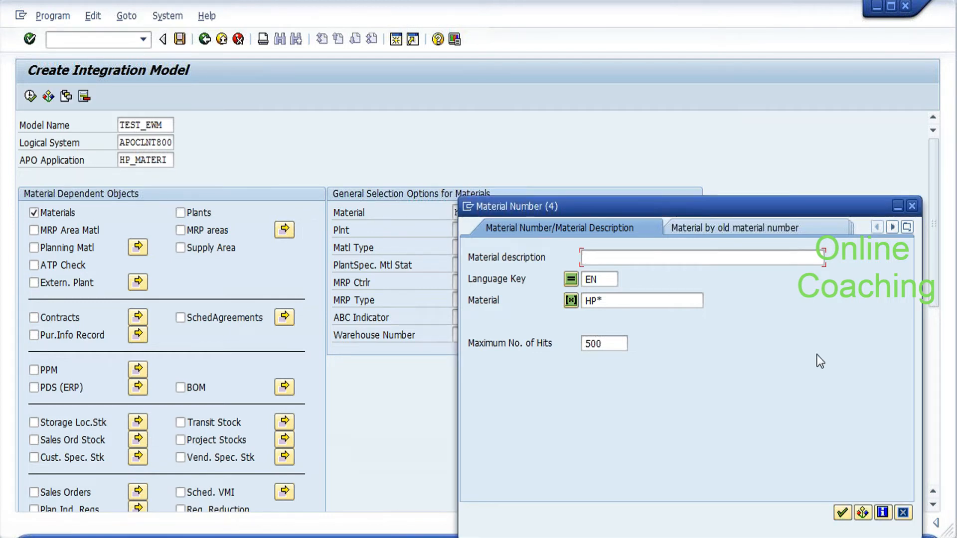
pyautogui.moveTo(824, 208); pyautogui.dragTo(793, 72)
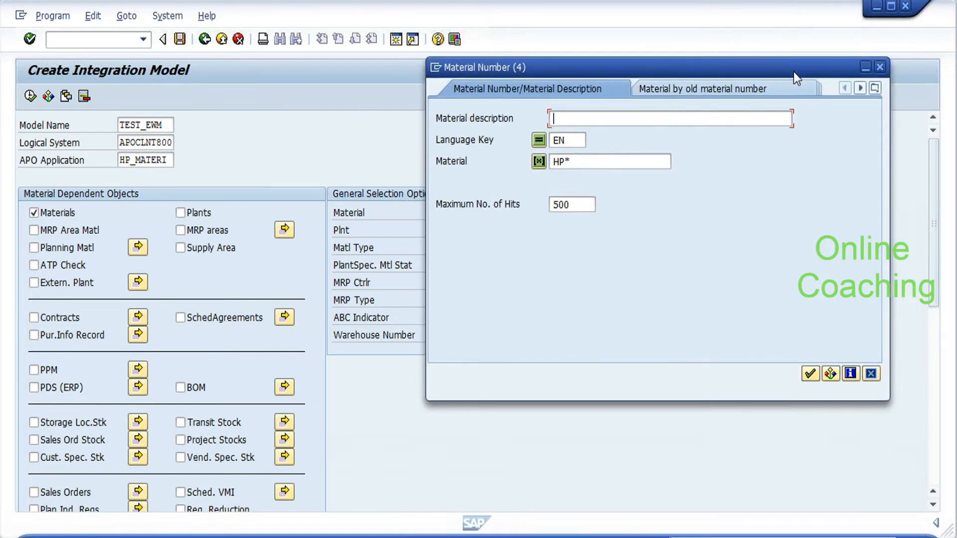
pyautogui.click(700, 90)
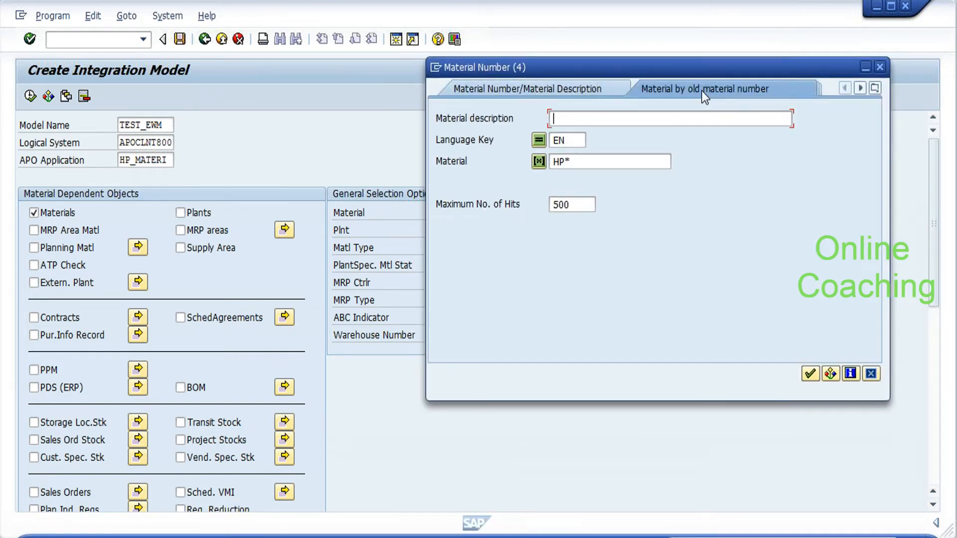
pyautogui.click(578, 90)
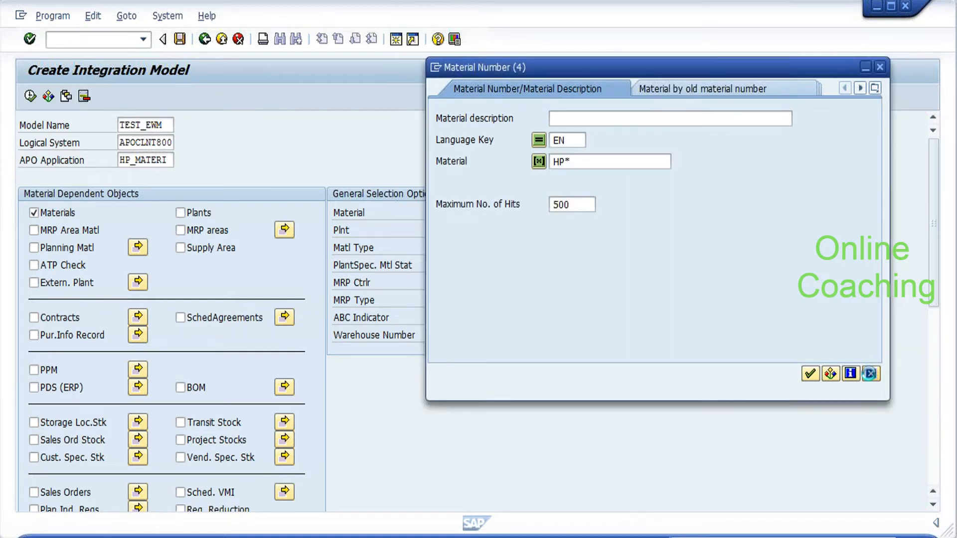
pyautogui.click(435, 69)
pyautogui.click(454, 196)
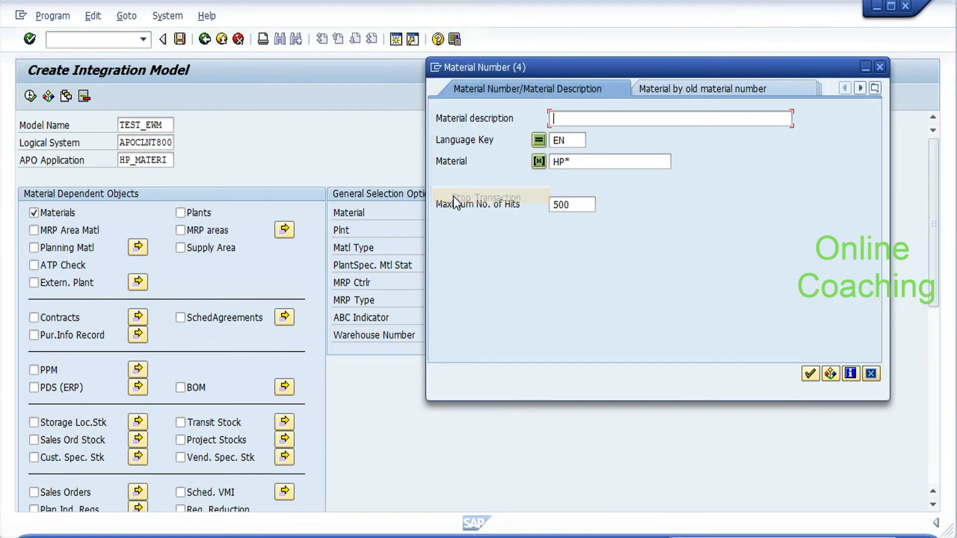
pyautogui.click(872, 374)
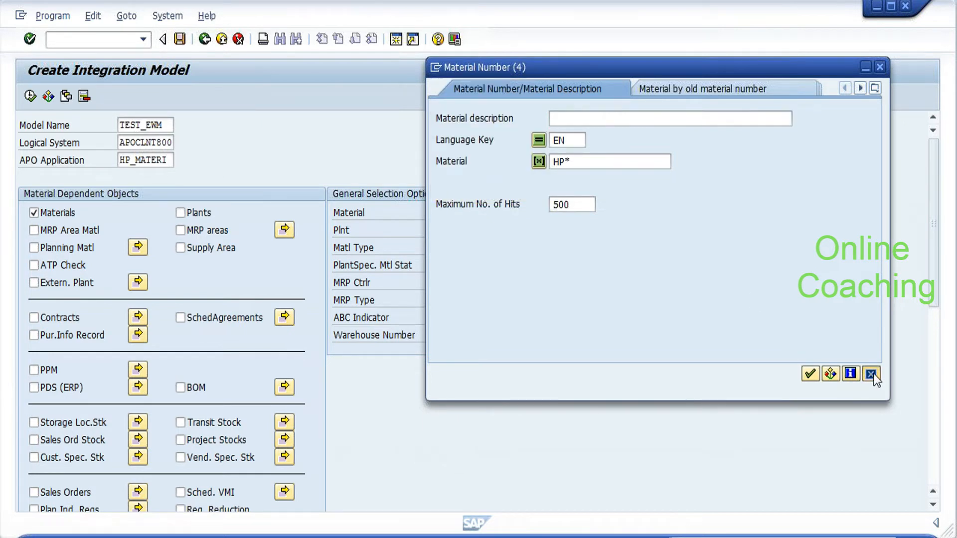
pyautogui.click(21, 16)
pyautogui.click(46, 149)
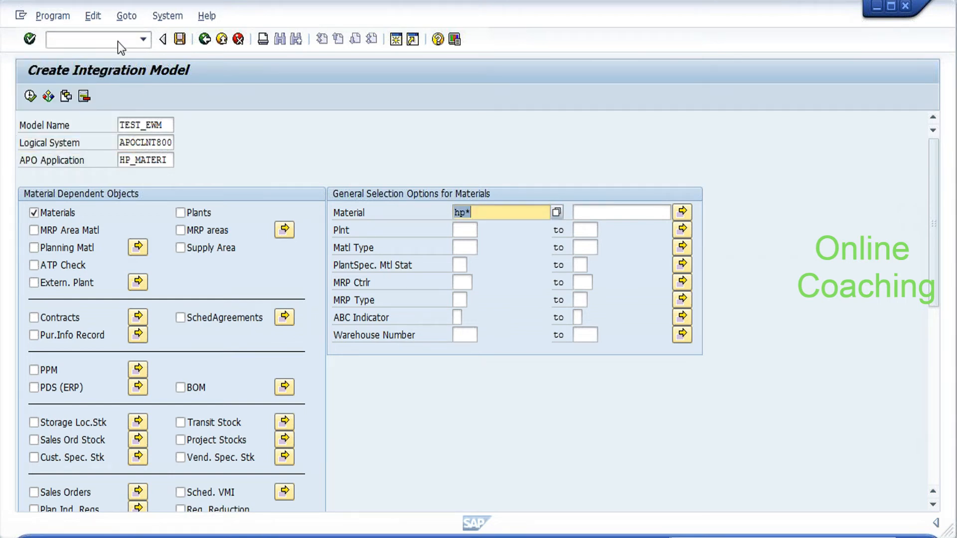
# Start transaction mm03 to check the material HP_MACHINE, and return to the integration model.
pyautogui.write('mm03')
pyautogui.press('Return')
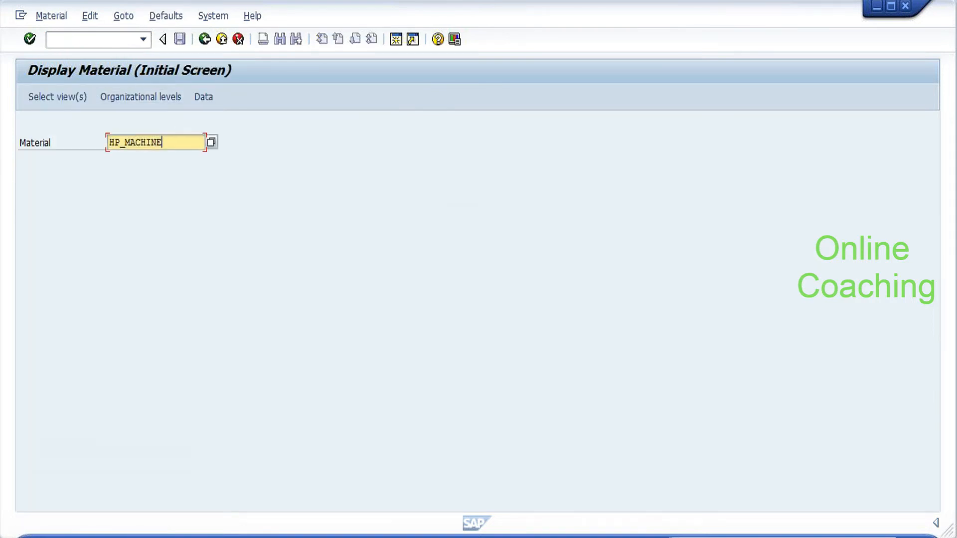
pyautogui.press('Return')
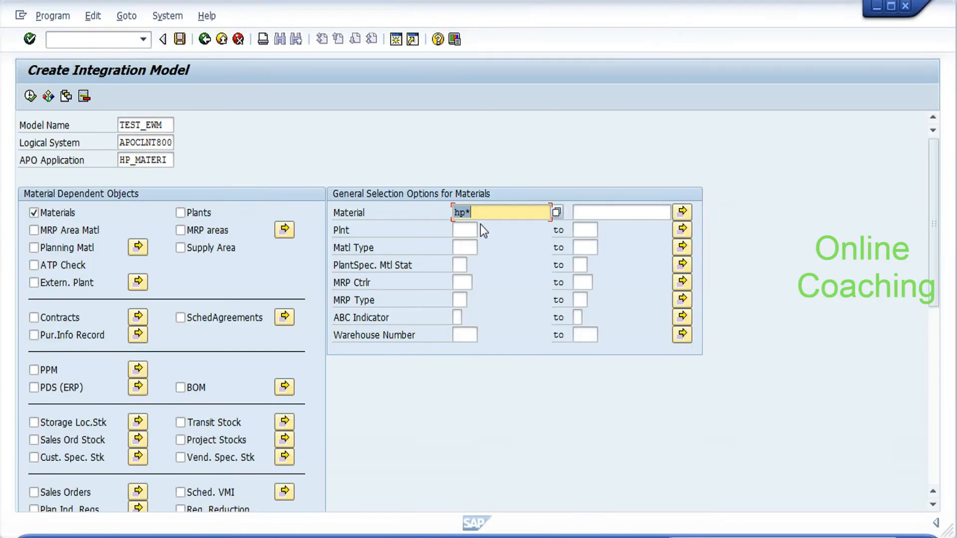
# Replace the material selection with HP_MACHINE and restrict it to plant HYDP.
pyautogui.click(480, 224)
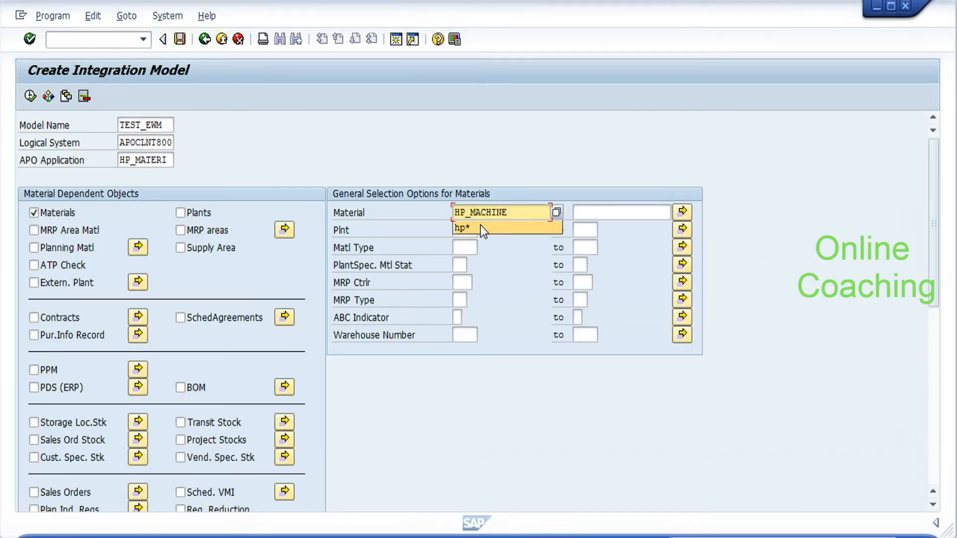
pyautogui.click(436, 231)
pyautogui.click(460, 230)
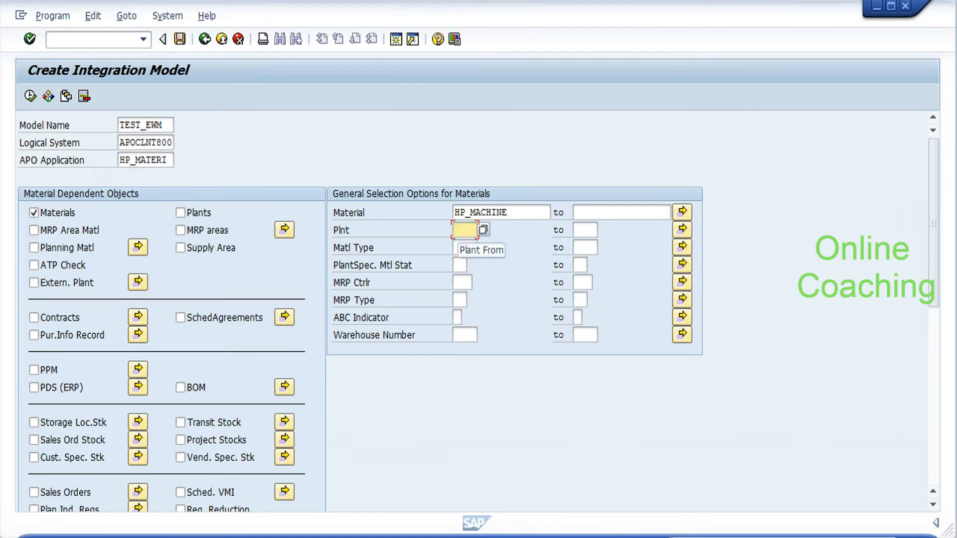
pyautogui.write('hydp')
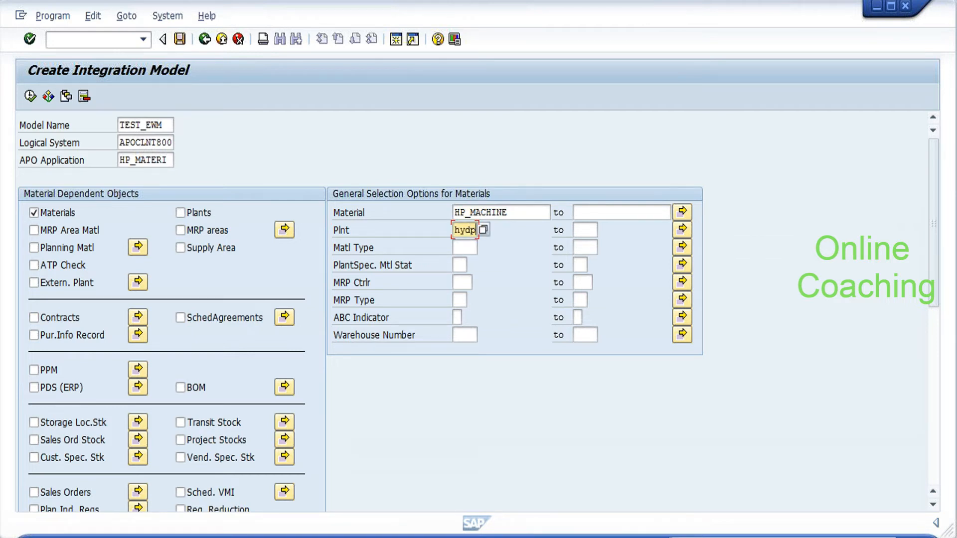
pyautogui.press('Return')
# Execute the model selection and generate the integration model for the material master data.
pyautogui.moveTo(930, 232); pyautogui.dragTo(908, 380)
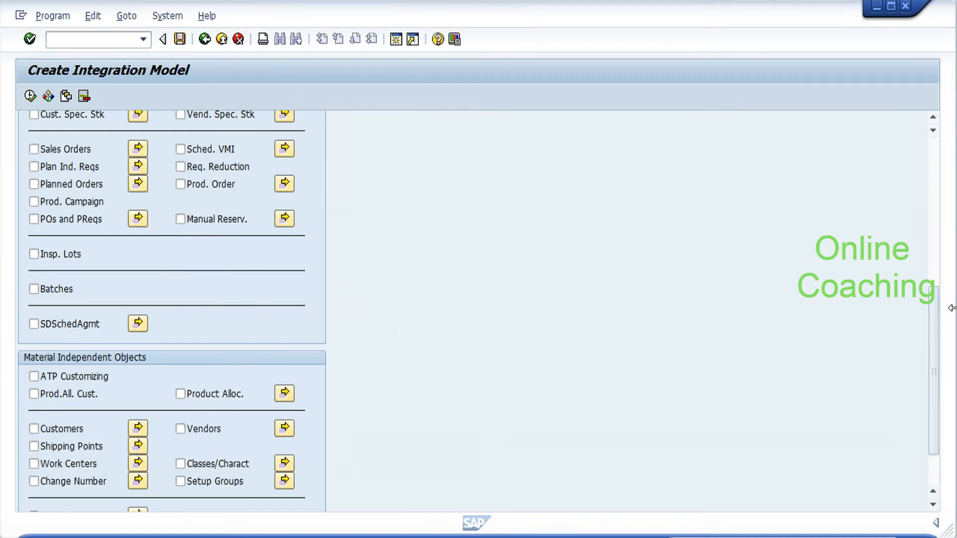
pyautogui.moveTo(931, 336); pyautogui.dragTo(948, 156)
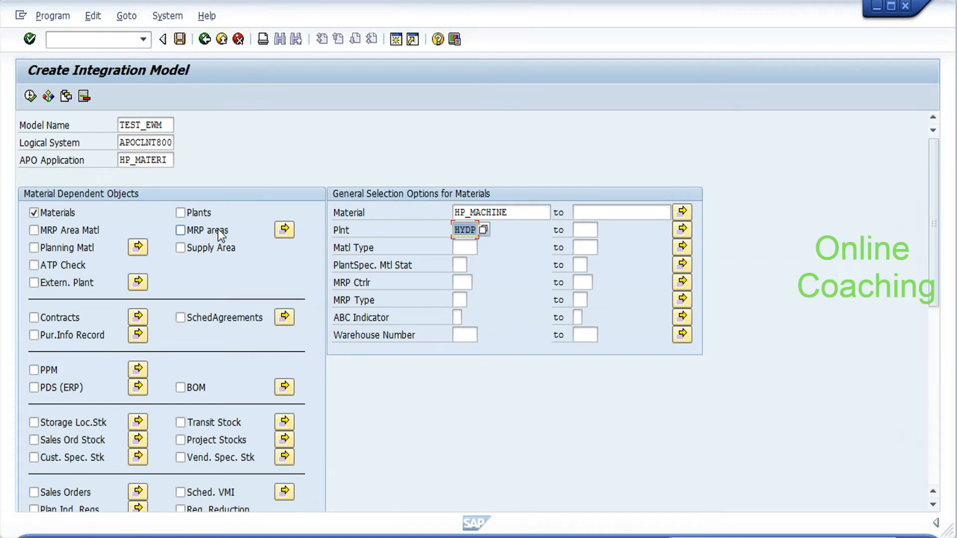
pyautogui.click(465, 229)
pyautogui.click(29, 95)
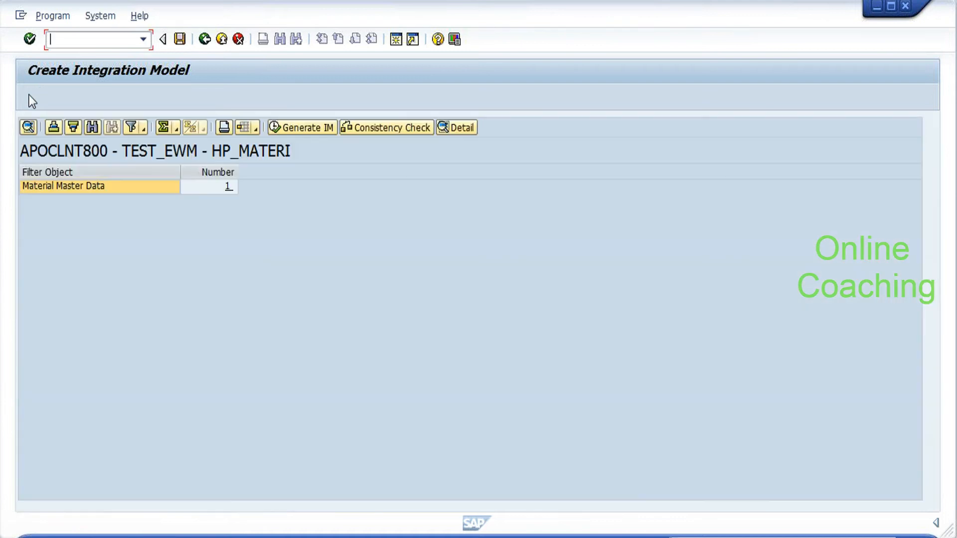
pyautogui.click(133, 189)
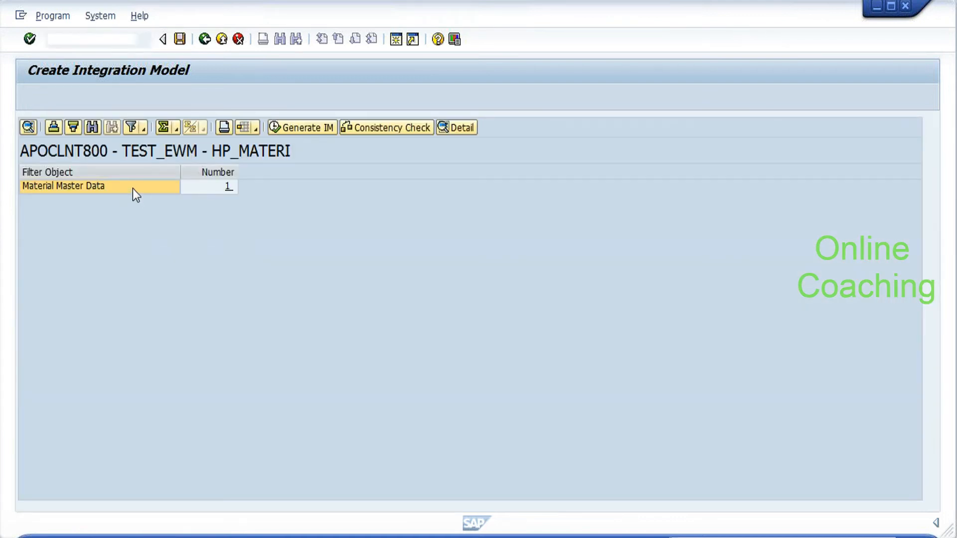
pyautogui.click(318, 129)
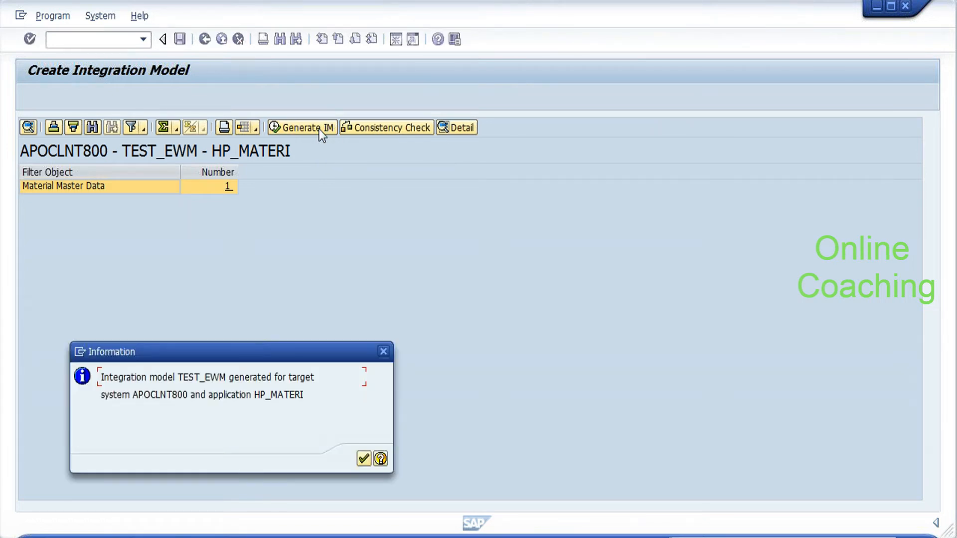
# Read and acknowledge the generation message, and return to the integration model's selection criteria.
pyautogui.moveTo(320, 346); pyautogui.dragTo(530, 191)
pyautogui.moveTo(311, 218); pyautogui.dragTo(500, 235)
pyautogui.click(524, 219)
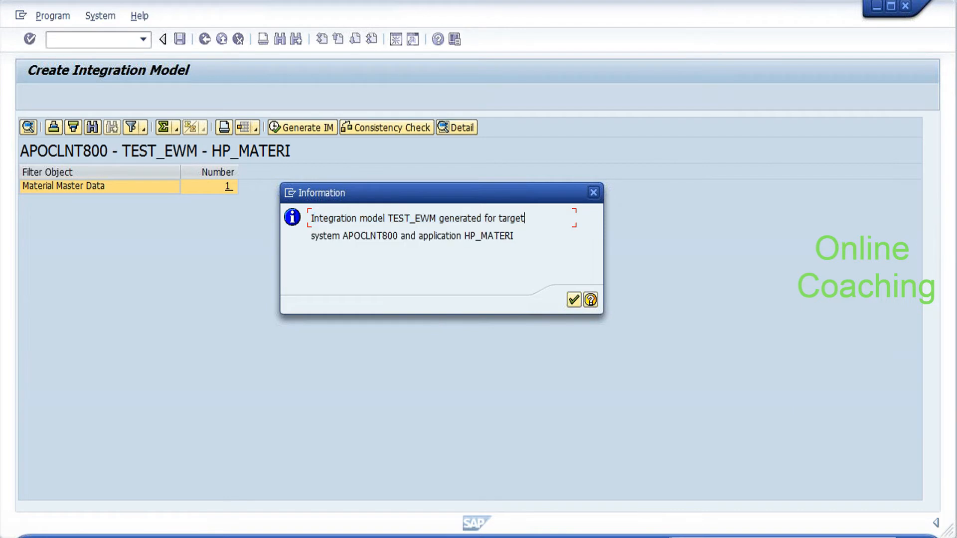
pyautogui.moveTo(343, 236); pyautogui.dragTo(514, 236)
pyautogui.click(398, 235)
pyautogui.click(514, 236)
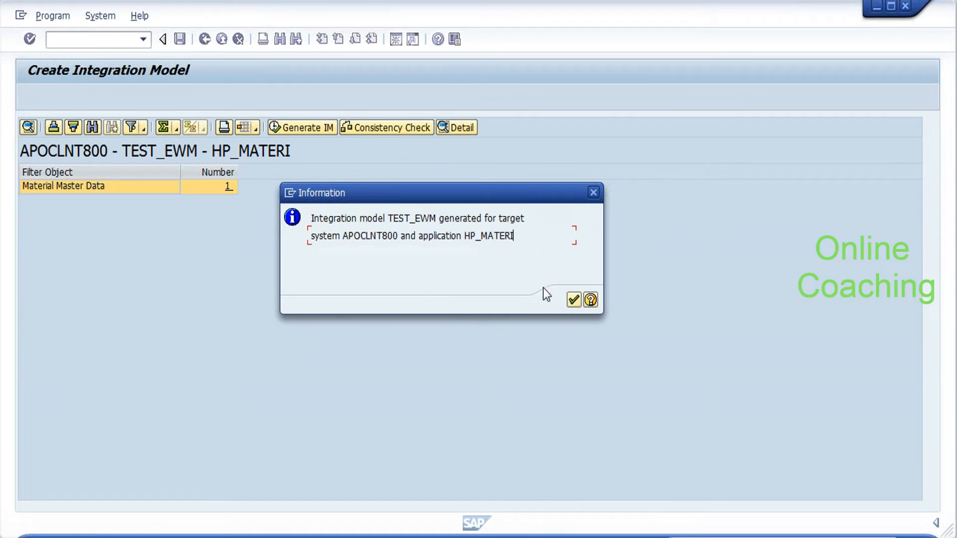
pyautogui.click(573, 301)
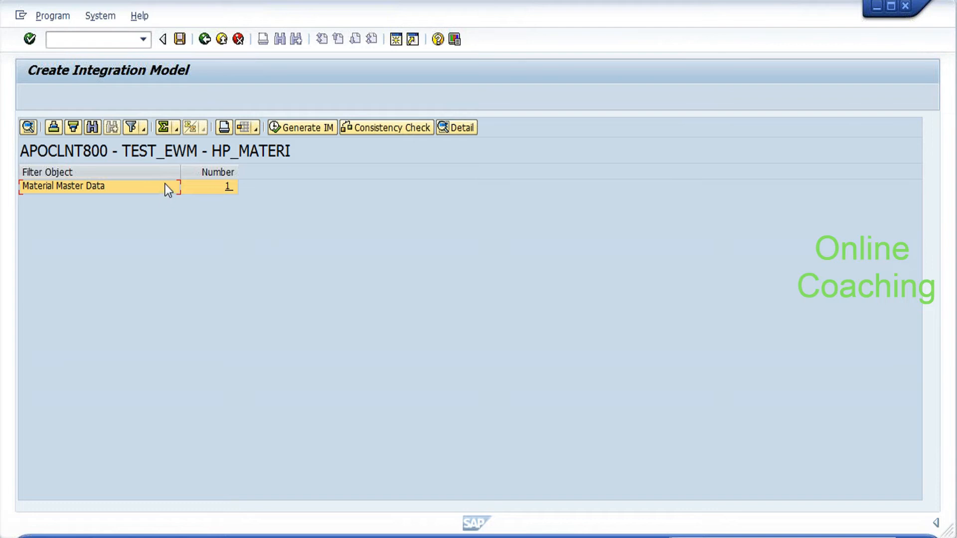
pyautogui.click(205, 39)
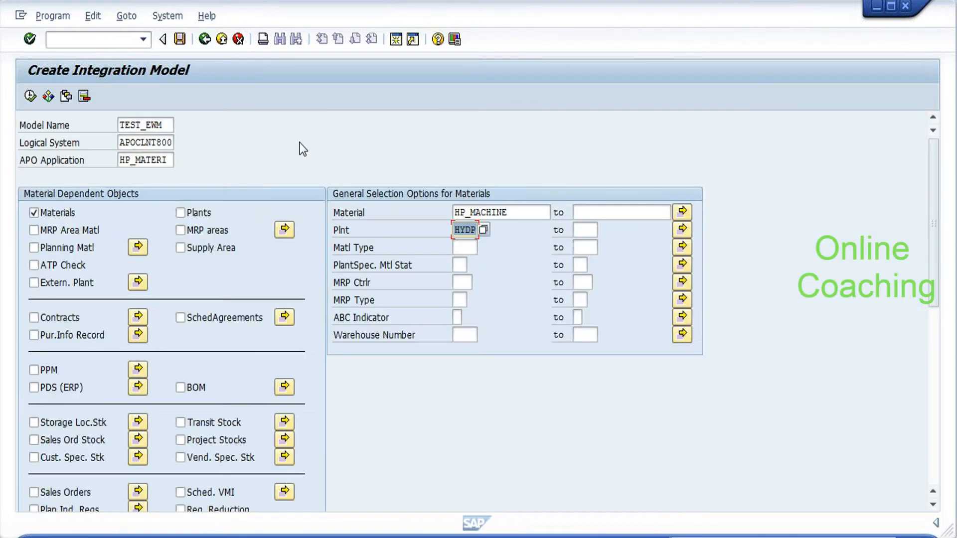
# Start transaction cfm2 and list the integration model TEST_EWM for logical system APOCLNT800 and application HP_MATERI.
pyautogui.click(465, 229)
pyautogui.click(94, 40)
pyautogui.write('/ncfm2')
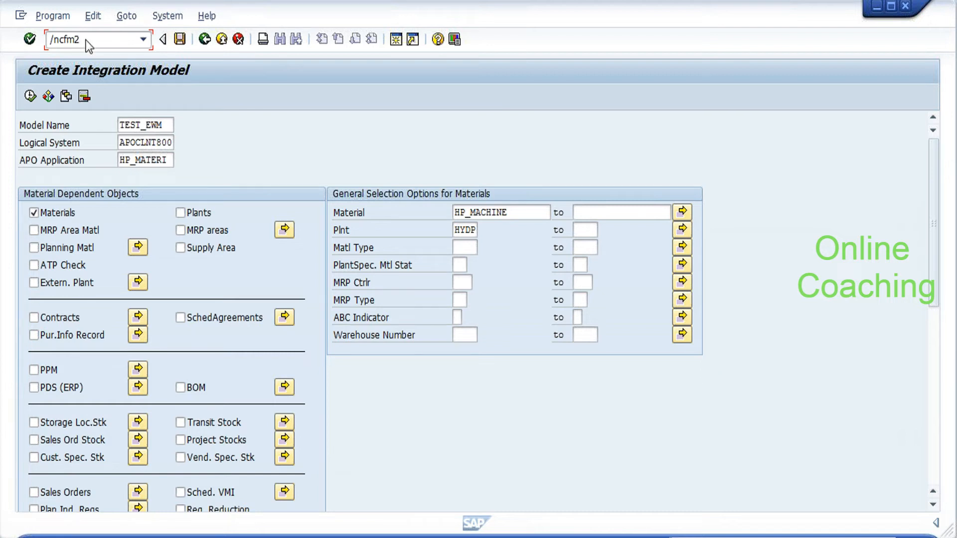
pyautogui.press('Return')
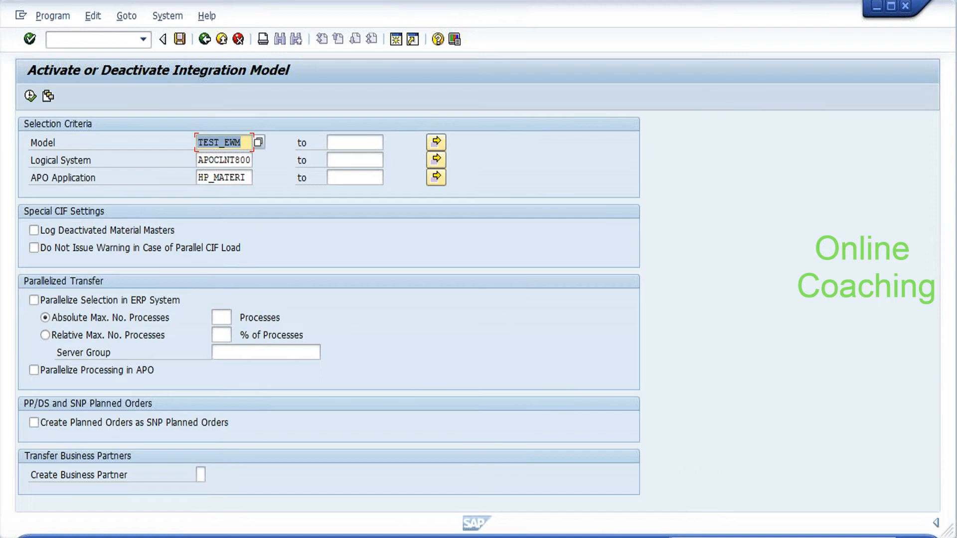
pyautogui.click(223, 143)
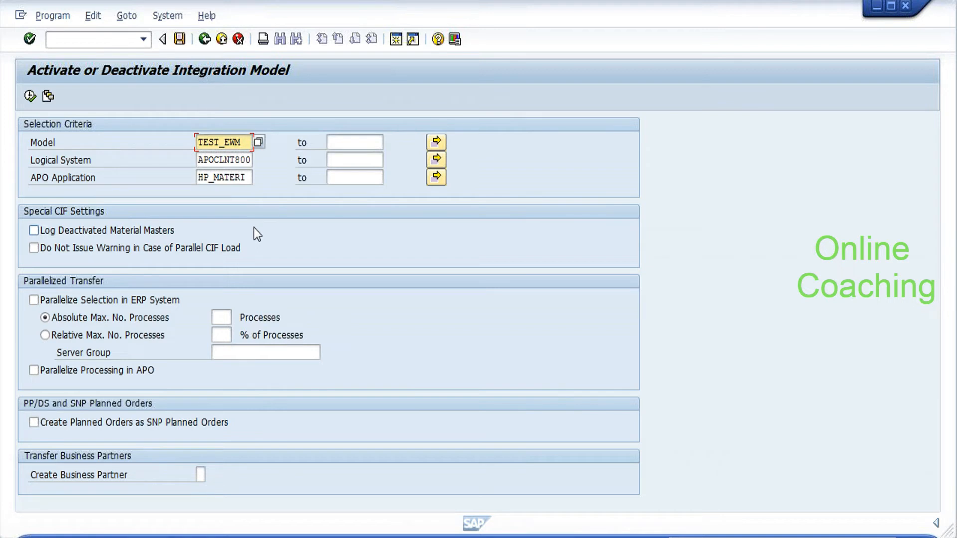
pyautogui.click(30, 96)
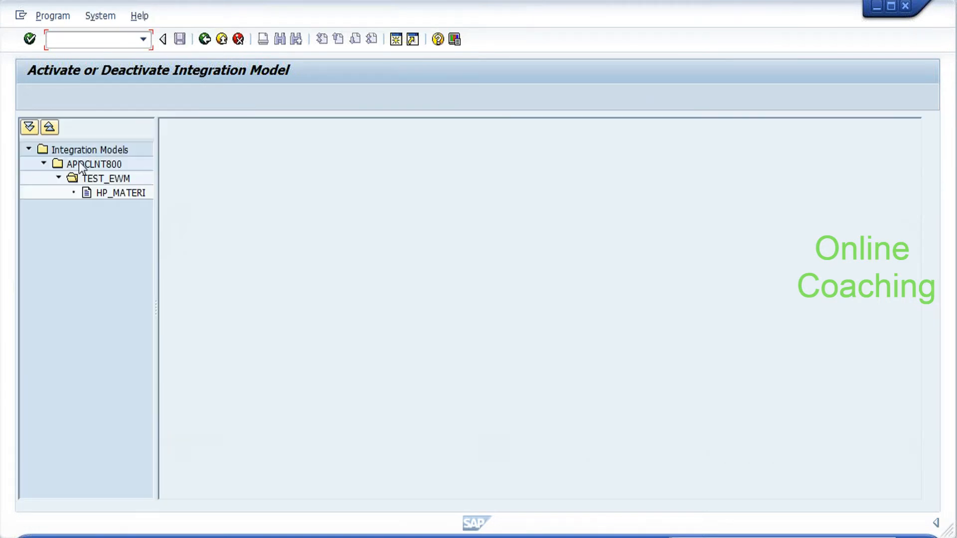
# Set the new status of the HP_MATERI integration model version to active and start the transfer.
pyautogui.click(130, 193)
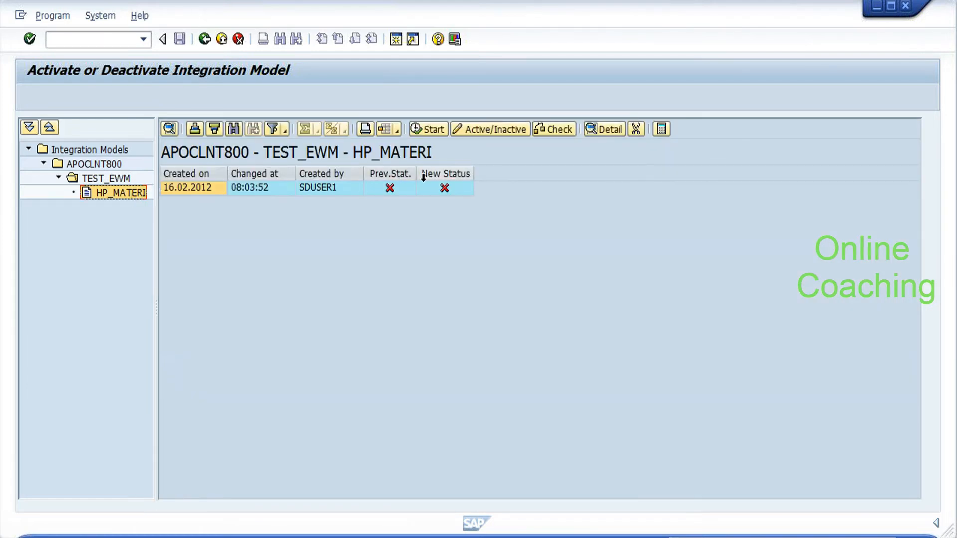
pyautogui.click(444, 189)
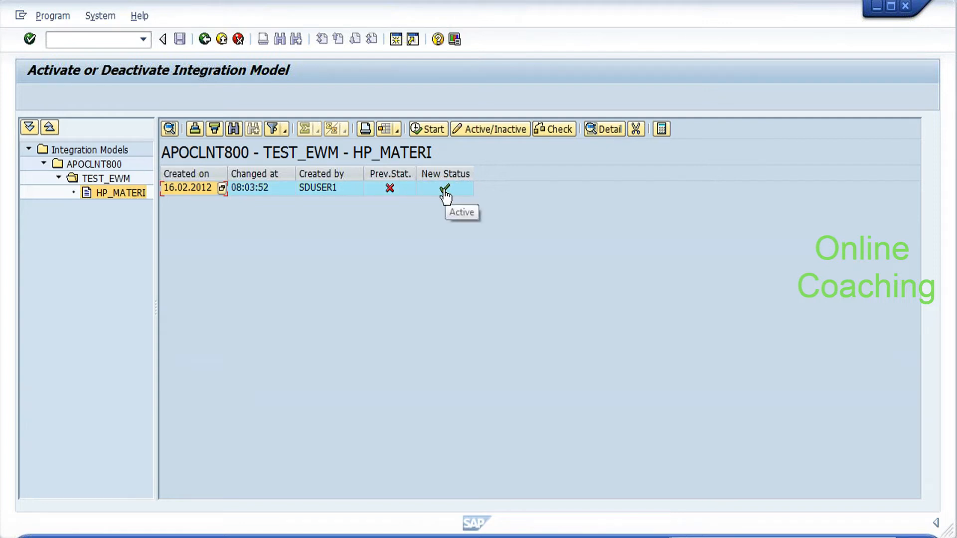
pyautogui.click(191, 189)
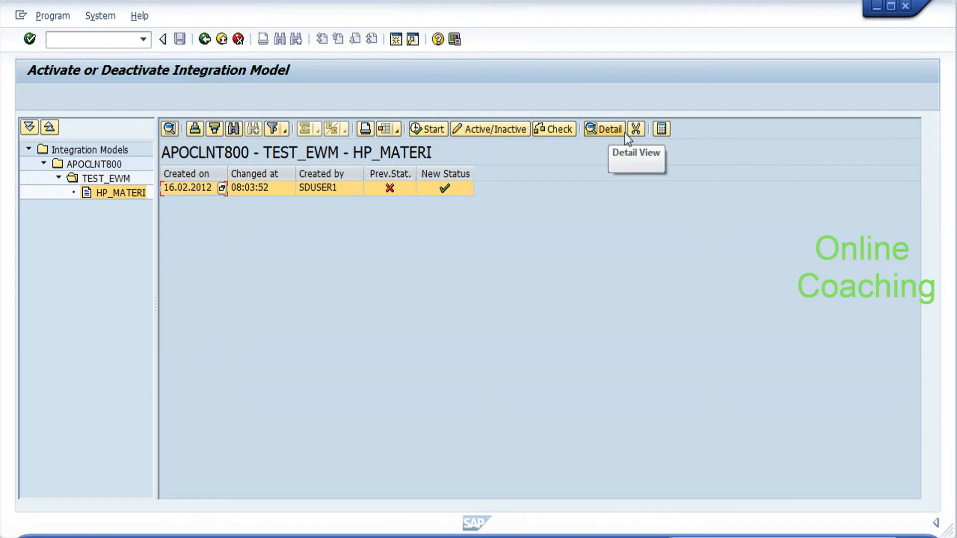
pyautogui.click(435, 128)
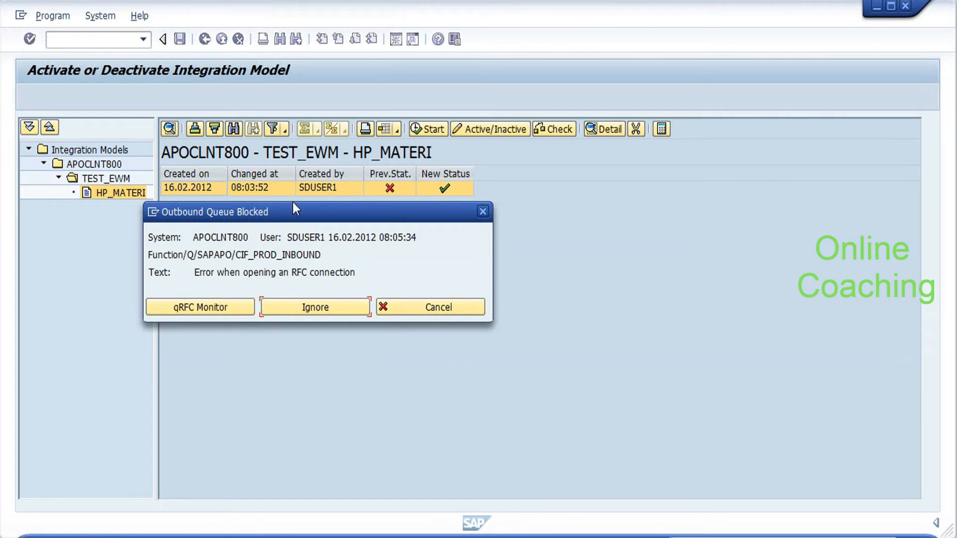
# Read the error text in the blocked outbound queue message and open the qRFC Monitor.
pyautogui.moveTo(286, 213); pyautogui.dragTo(454, 144)
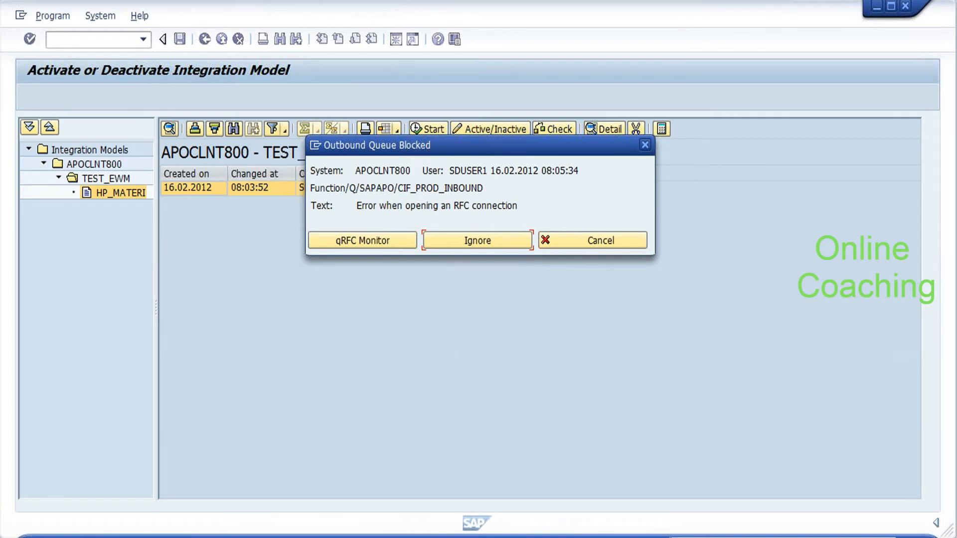
pyautogui.moveTo(356, 205); pyautogui.dragTo(513, 206)
pyautogui.click(446, 205)
pyautogui.click(515, 205)
pyautogui.click(381, 242)
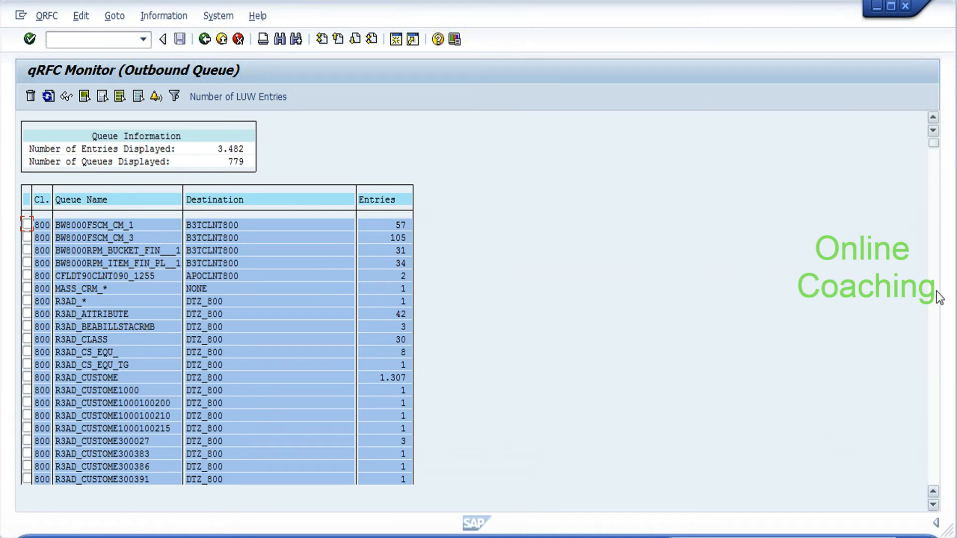
# Look through the outbound queues and their destinations, and check the details of queue BW8000FSCM_CM_1.
pyautogui.click(933, 316)
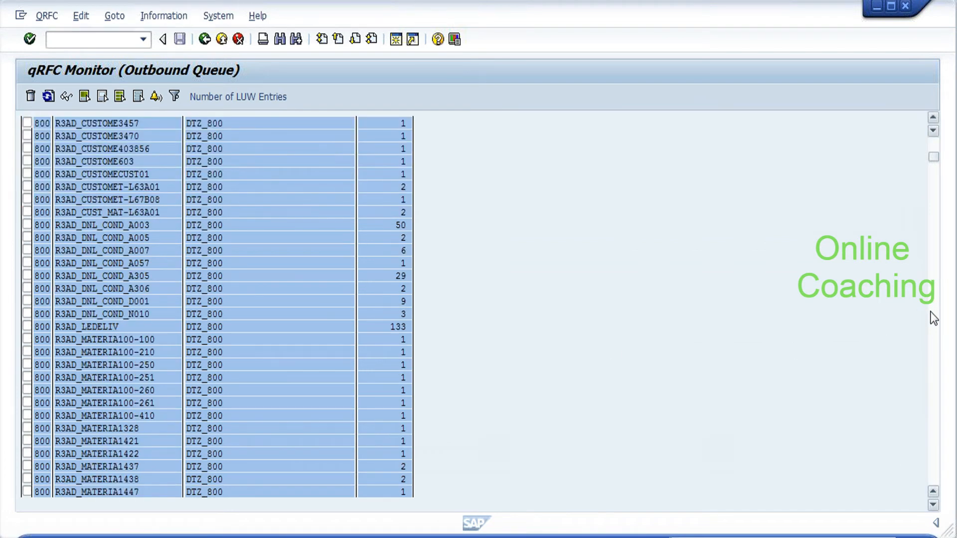
pyautogui.click(933, 317)
pyautogui.click(933, 345)
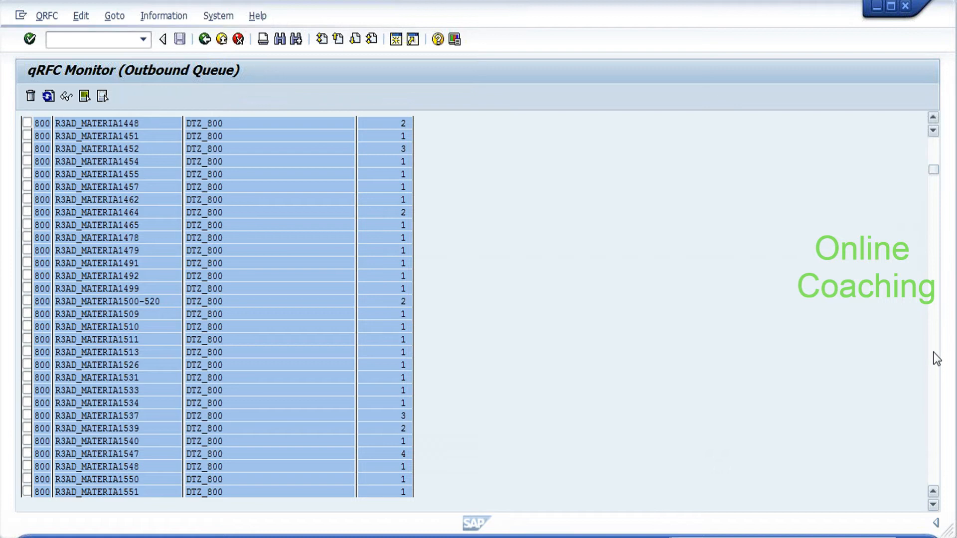
pyautogui.click(933, 355)
pyautogui.click(932, 356)
pyautogui.click(932, 357)
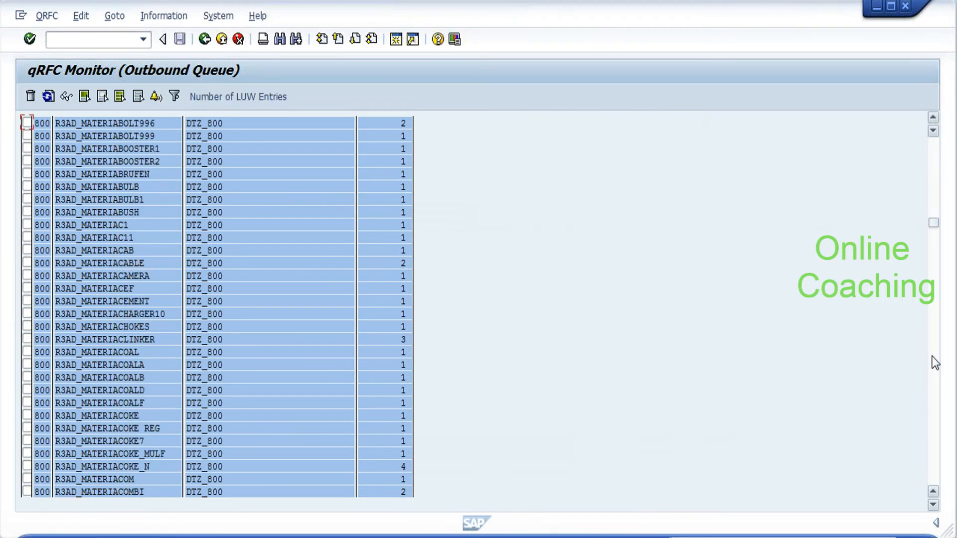
pyautogui.moveTo(932, 224); pyautogui.dragTo(933, 489)
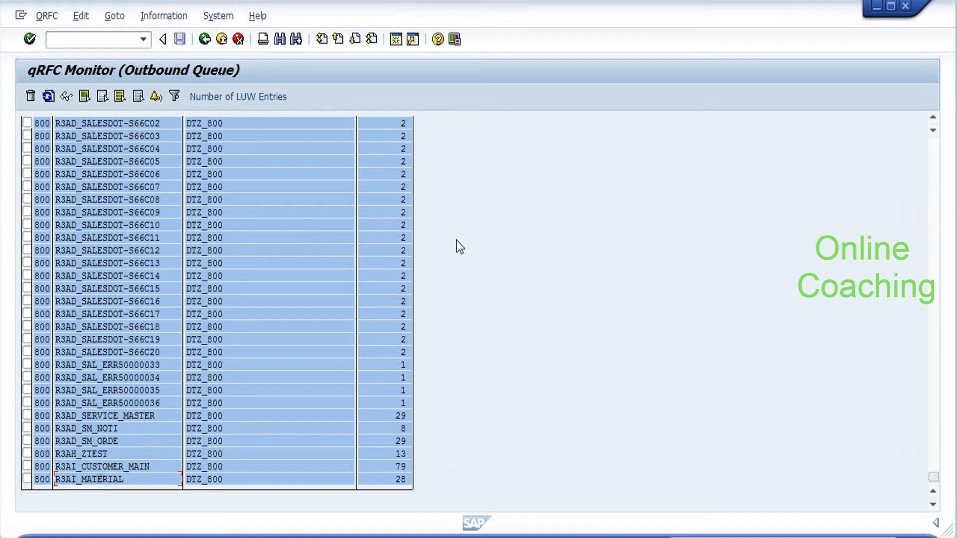
pyautogui.click(930, 178)
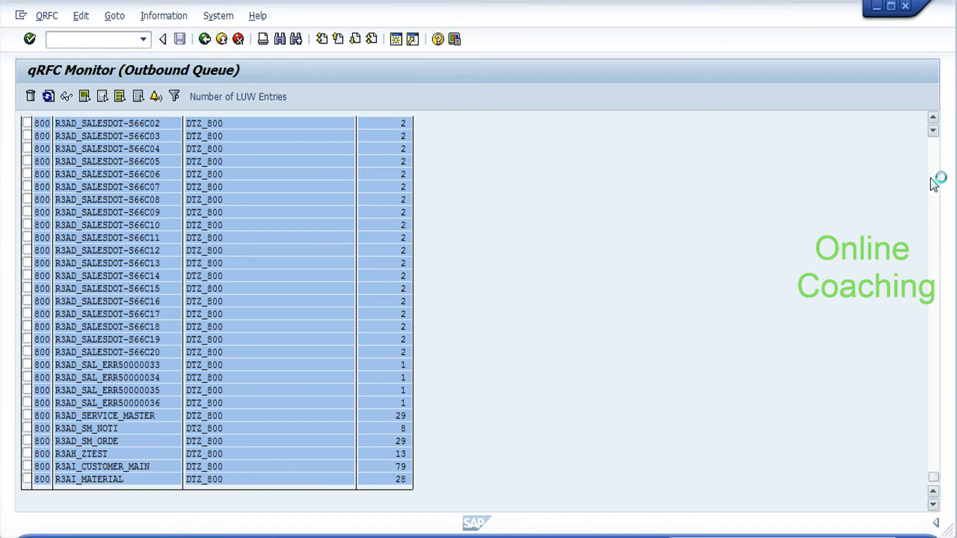
pyautogui.click(930, 178)
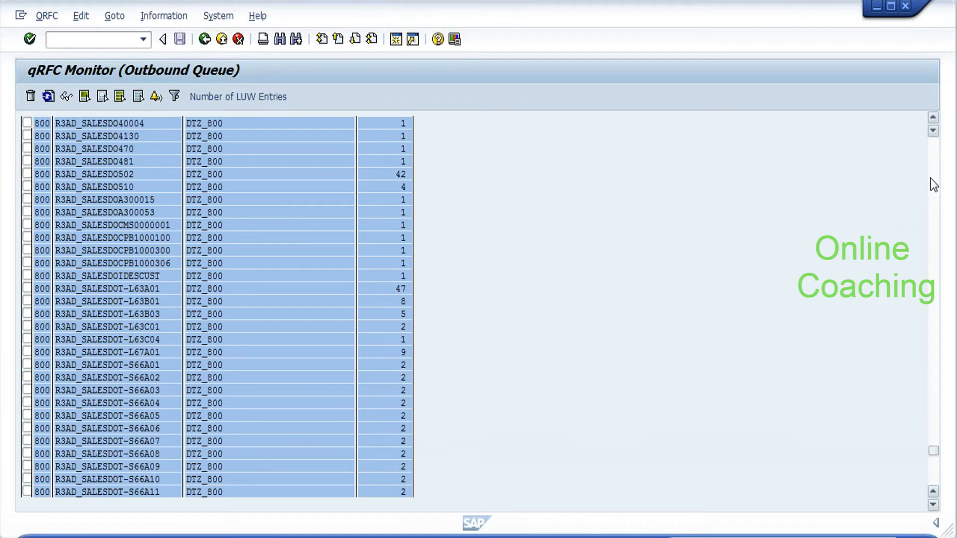
pyautogui.click(930, 178)
pyautogui.click(932, 183)
pyautogui.click(931, 184)
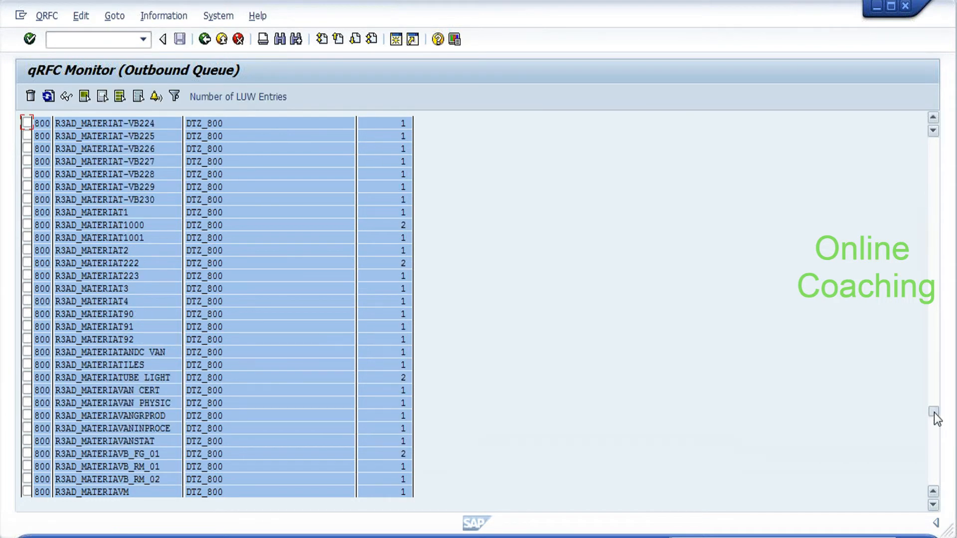
pyautogui.moveTo(933, 414); pyautogui.dragTo(930, 274)
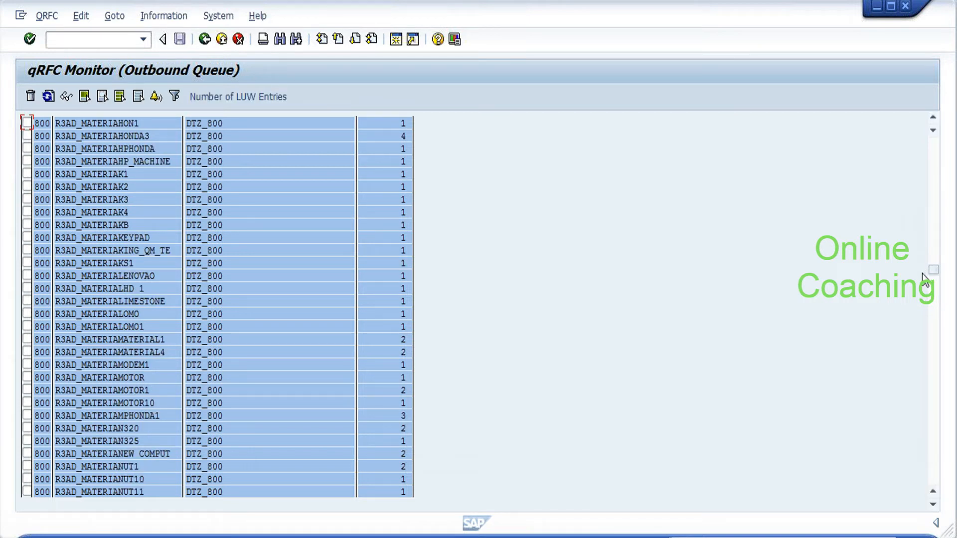
pyautogui.moveTo(933, 273); pyautogui.dragTo(933, 148)
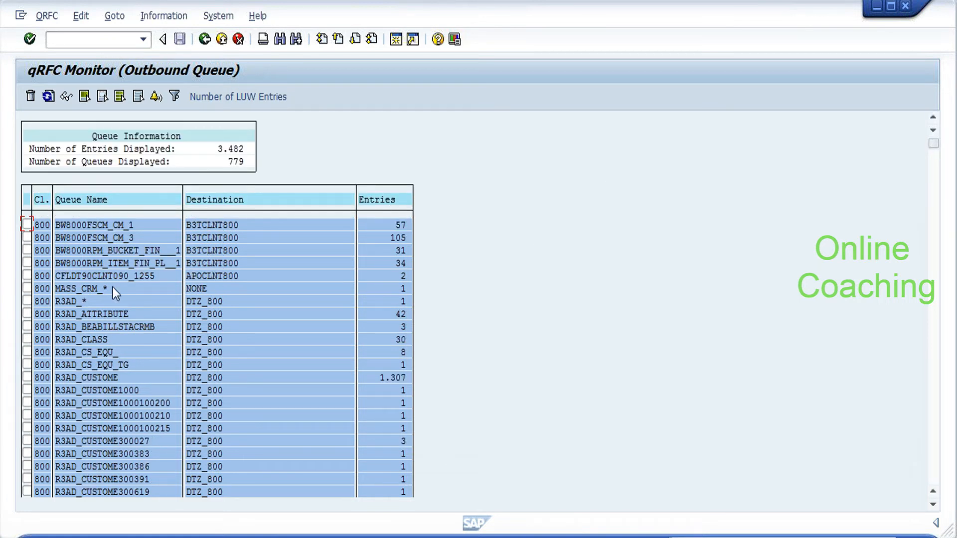
pyautogui.doubleClick(61, 225)
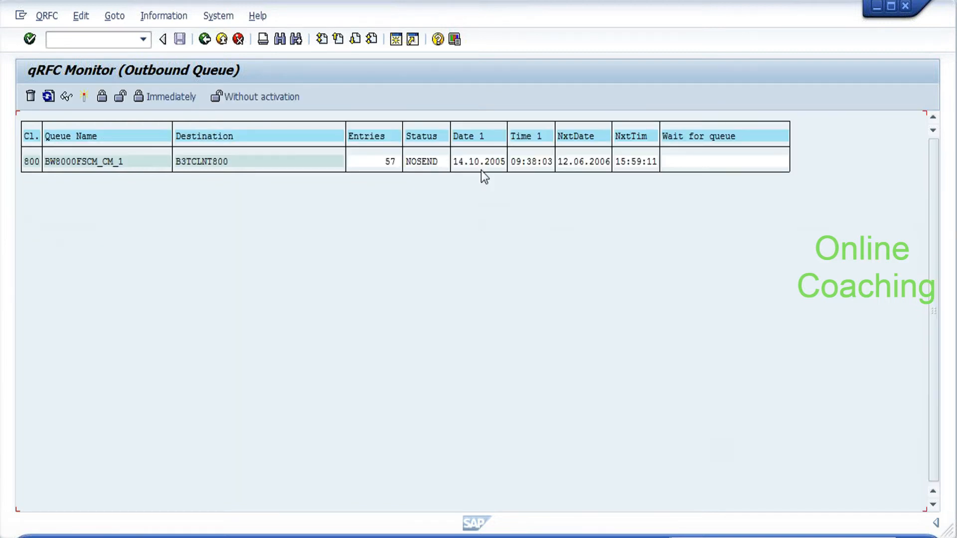
pyautogui.click(204, 39)
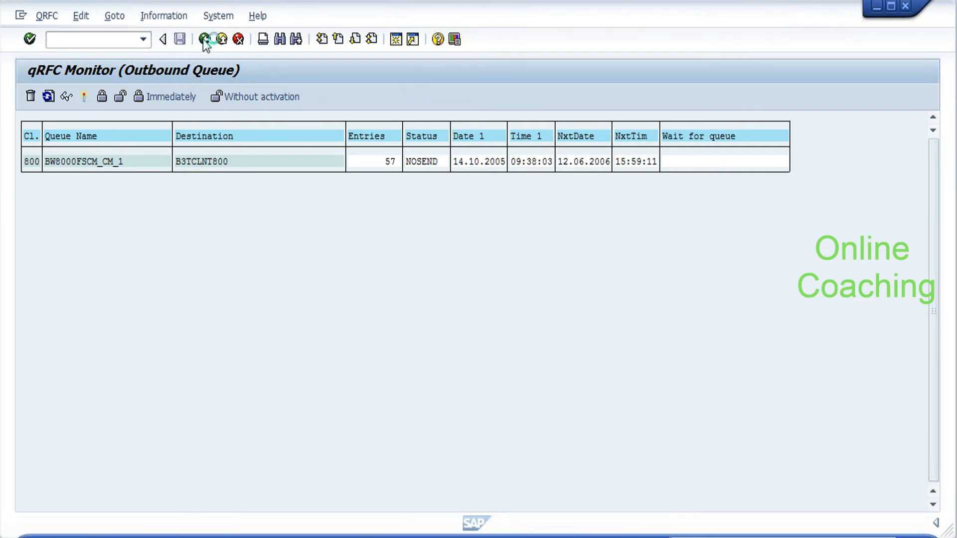
# Select queues generically with name BW8000FSCM_CM_* and destination B3TCLNT80*, and clear the selection.
pyautogui.click(85, 97)
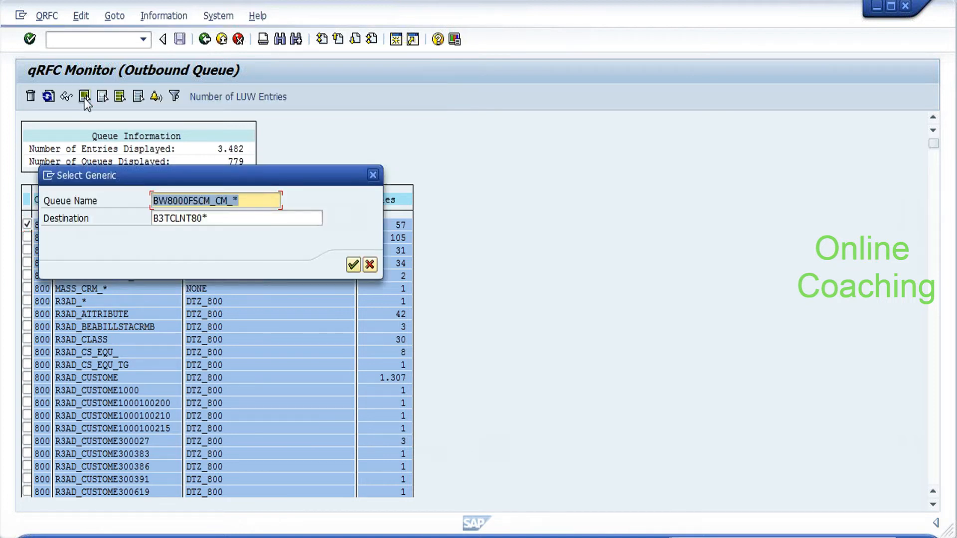
pyautogui.click(353, 265)
pyautogui.click(27, 237)
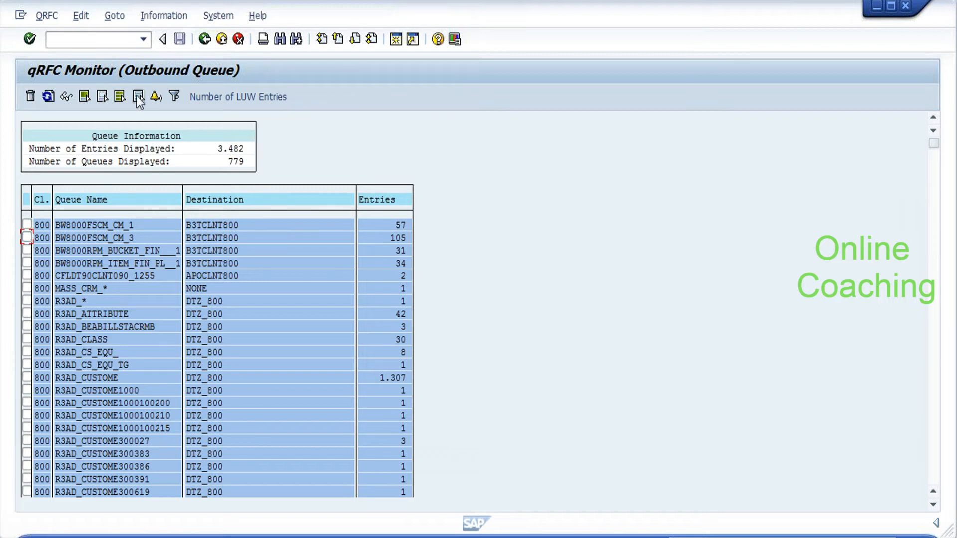
# Select all queues in the outbound queue list and display their status overview.
pyautogui.click(84, 96)
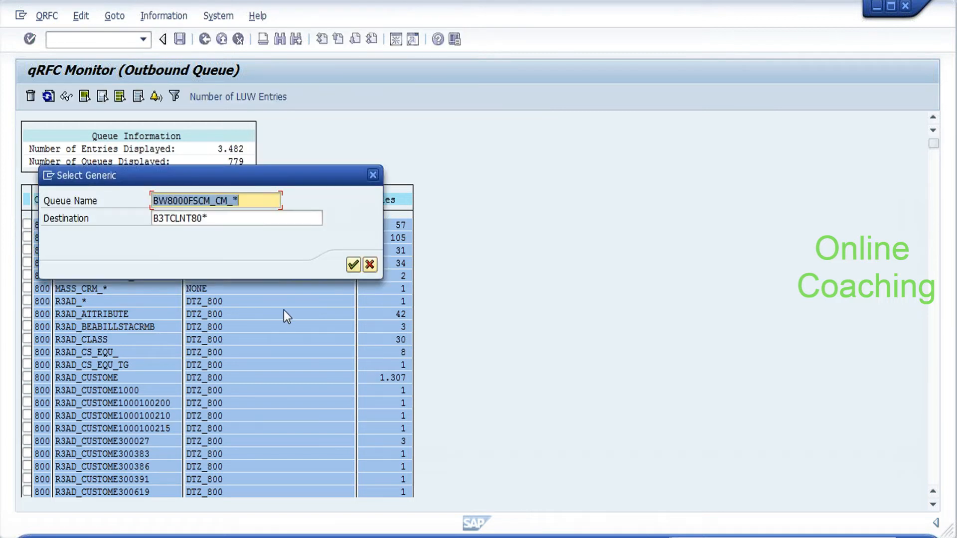
pyautogui.click(370, 265)
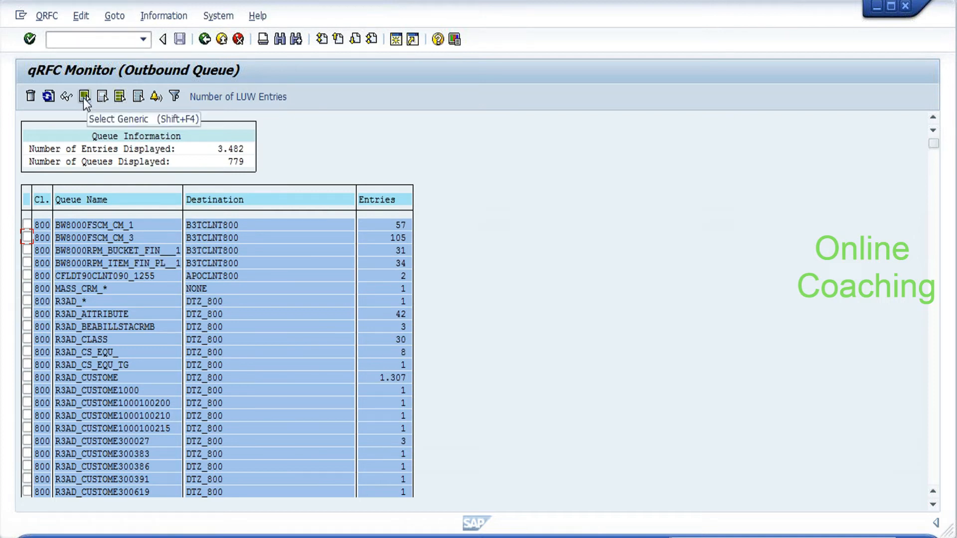
pyautogui.click(119, 96)
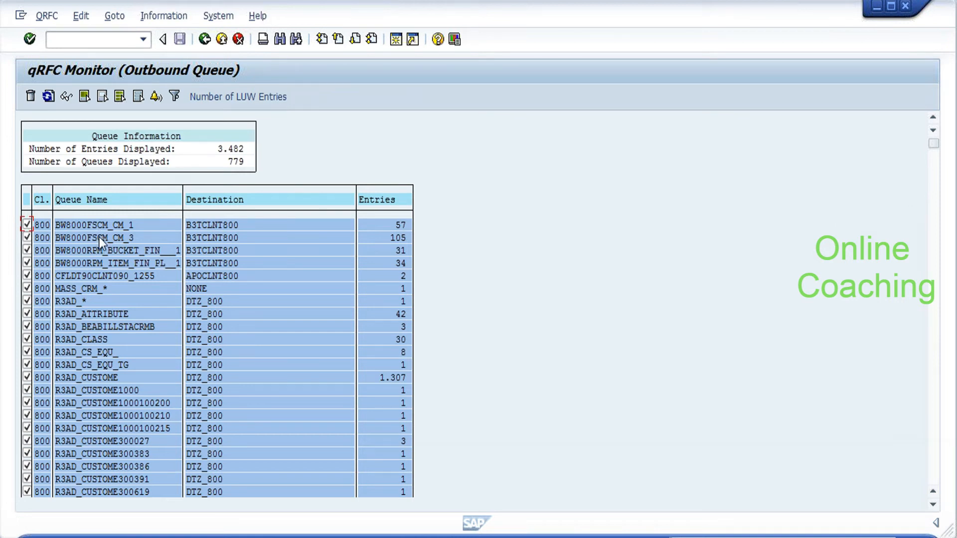
pyautogui.doubleClick(106, 225)
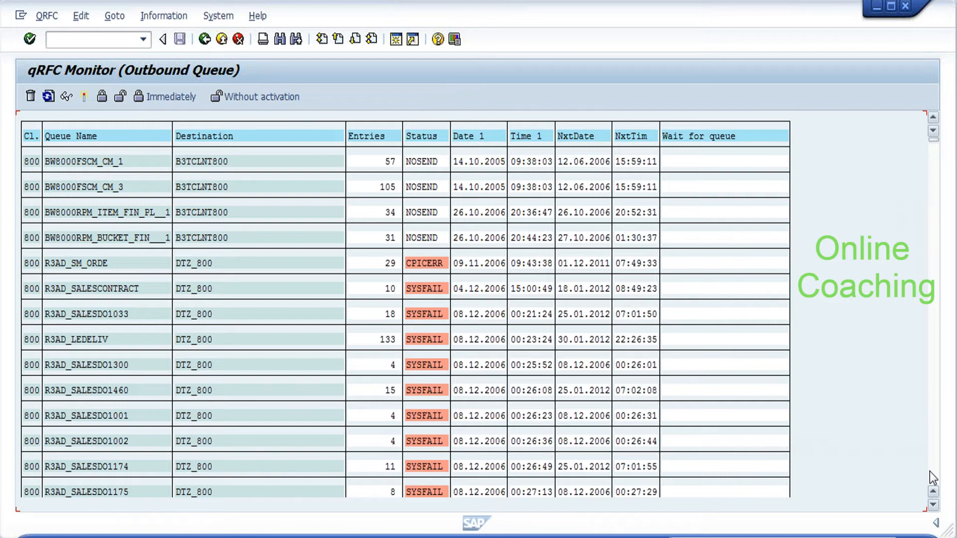
pyautogui.click(488, 160)
pyautogui.hotkey('ctrl', 'f')
pyautogui.write('1')
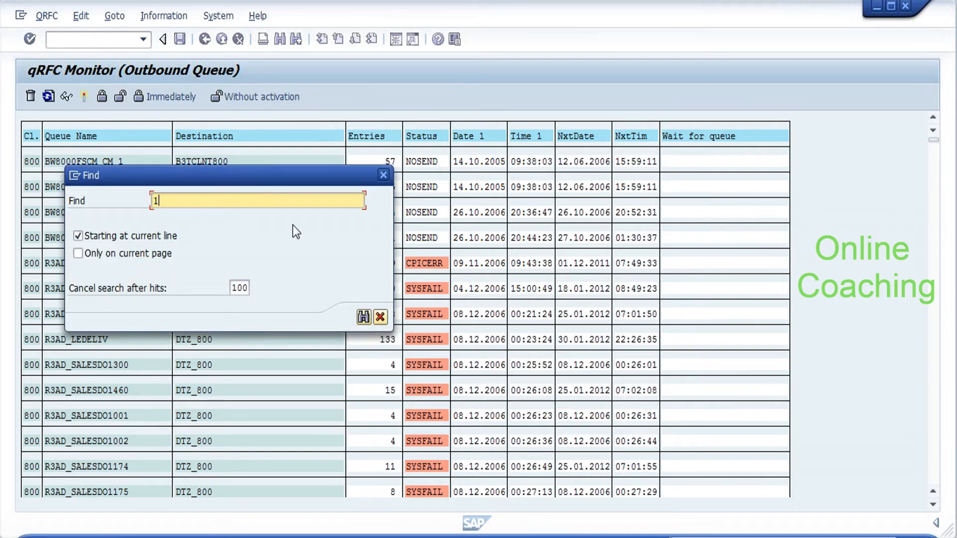
pyautogui.write('5.02.2012')
pyautogui.press('Return')
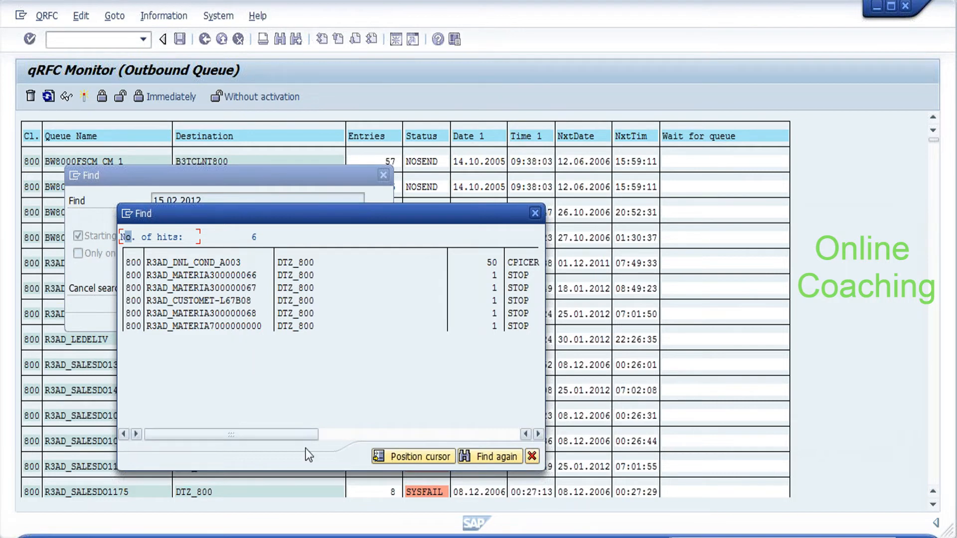
pyautogui.click(438, 435)
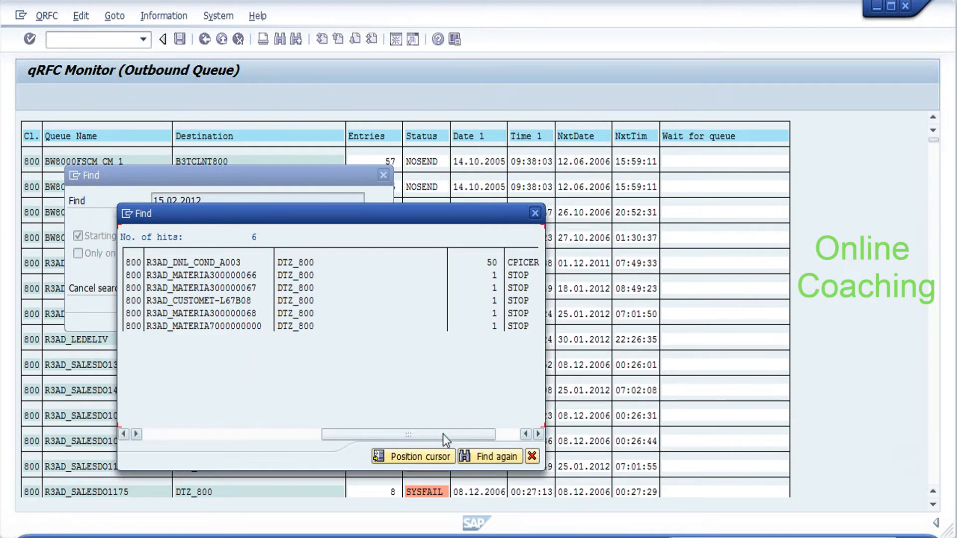
pyautogui.click(232, 434)
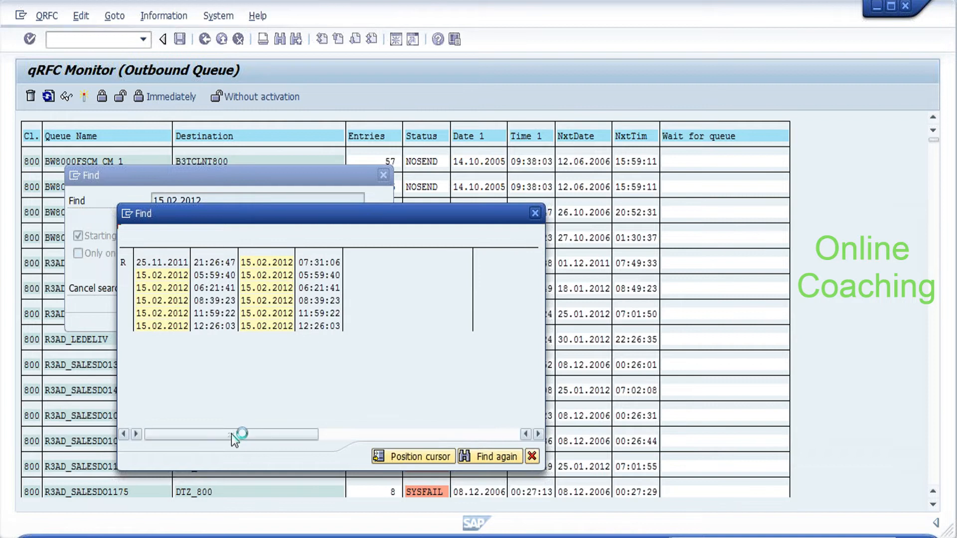
pyautogui.doubleClick(204, 326)
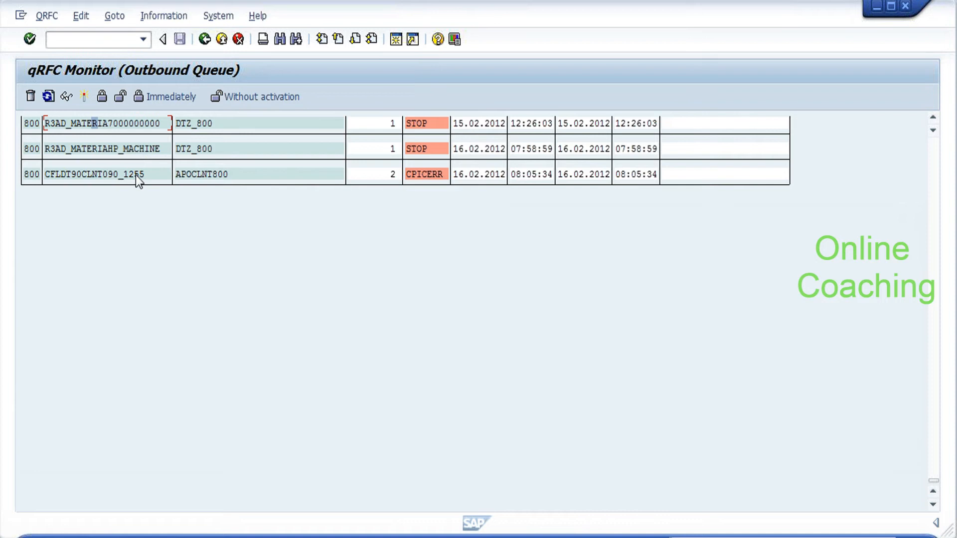
# Check the APOCLNT800 destination of queue CFLDT90CLNT090_1255 and open the queue's LUW entries.
pyautogui.moveTo(177, 173); pyautogui.dragTo(219, 177)
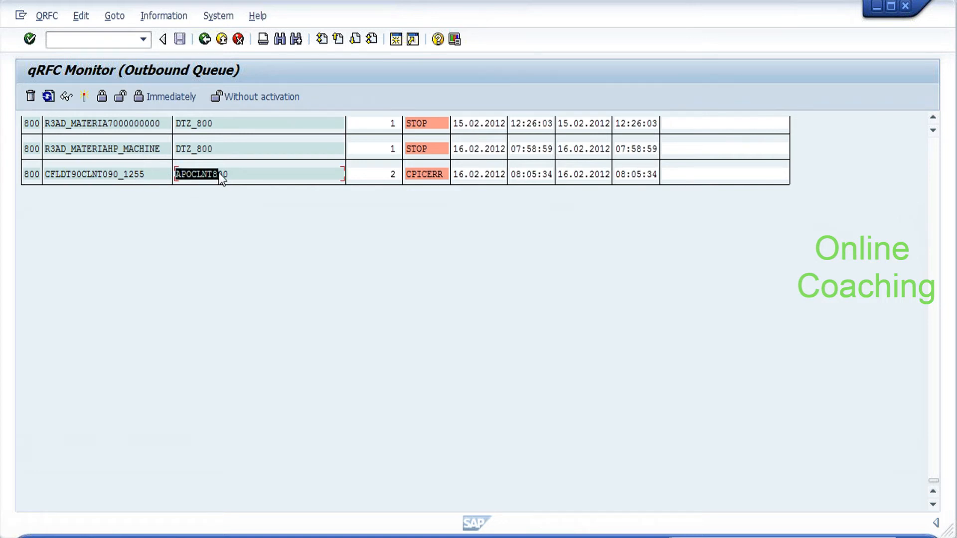
pyautogui.hotkey('ctrl', 'c')
pyautogui.click(133, 176)
pyautogui.doubleClick(131, 174)
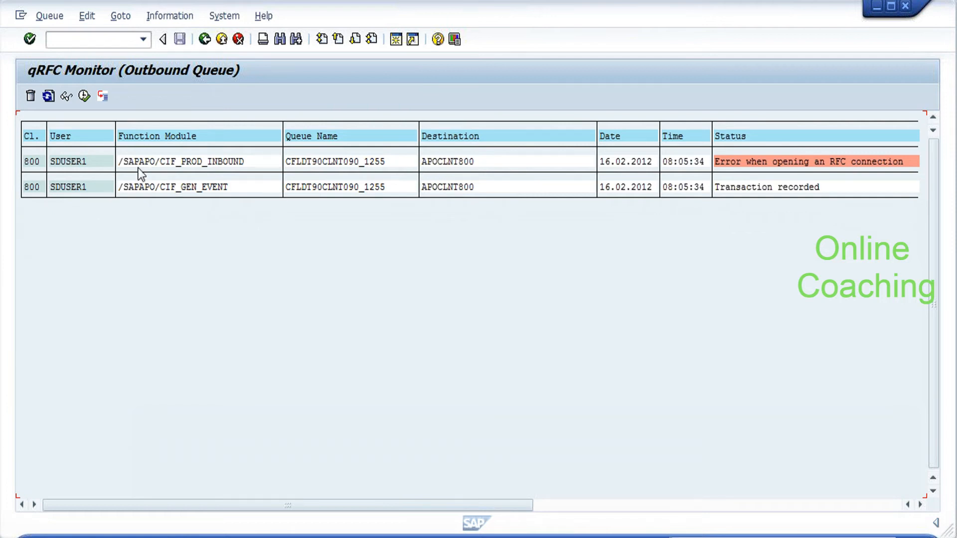
# Check the user, function module, destination and status text of the /SAPAPO/CIF_PROD_INBOUND entry.
pyautogui.click(56, 162)
pyautogui.click(122, 162)
pyautogui.moveTo(158, 163); pyautogui.dragTo(230, 162)
pyautogui.moveTo(423, 163); pyautogui.dragTo(477, 166)
pyautogui.moveTo(719, 161); pyautogui.dragTo(910, 169)
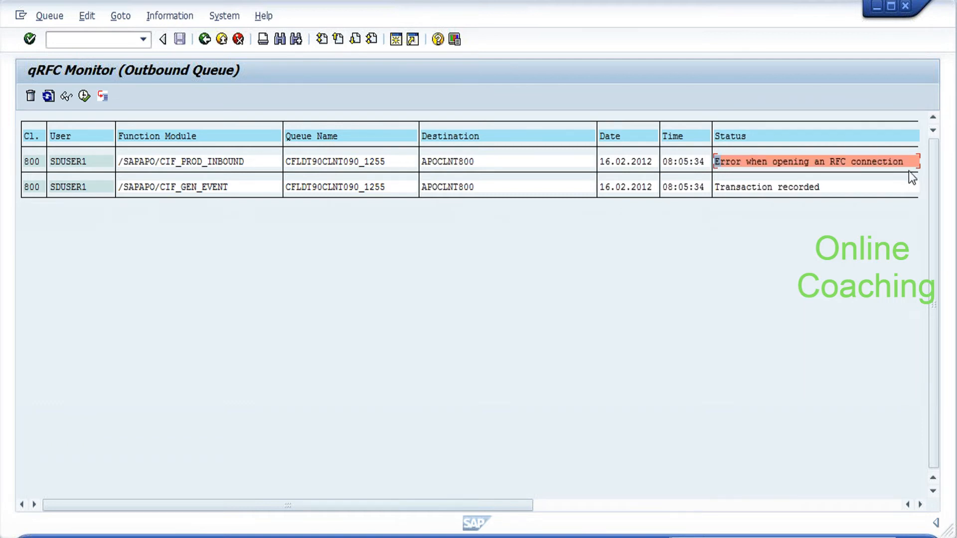
# Display the data of the /SAPAPO/CIF_PROD_INBOUND LUW, look for material HP_MACHINE in it, and return to the entries.
pyautogui.doubleClick(351, 163)
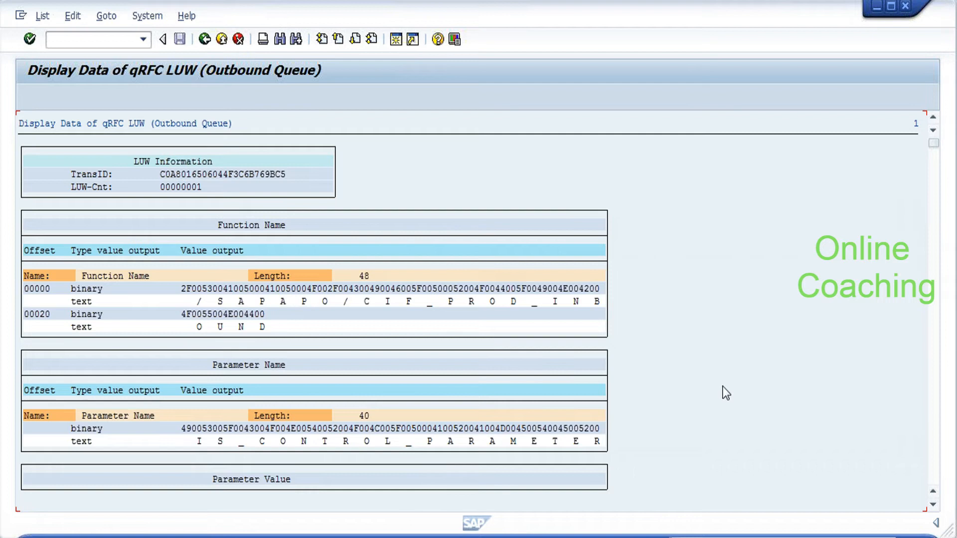
pyautogui.click(935, 472)
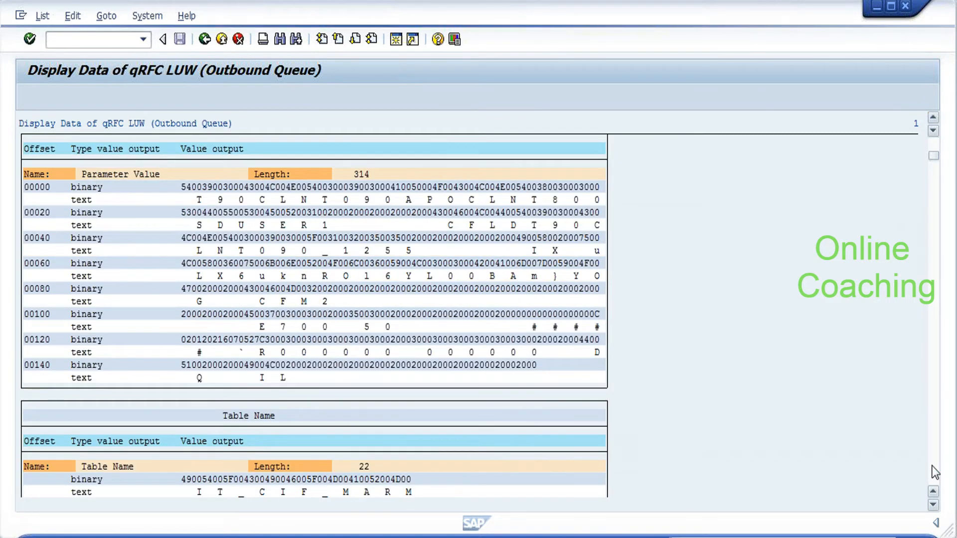
pyautogui.click(935, 472)
pyautogui.click(932, 472)
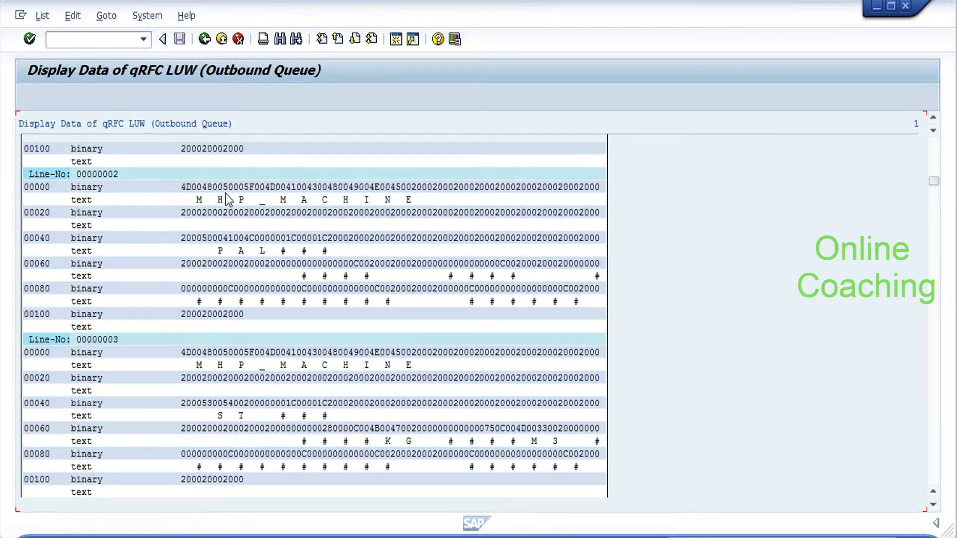
pyautogui.moveTo(219, 199); pyautogui.dragTo(419, 202)
pyautogui.click(208, 41)
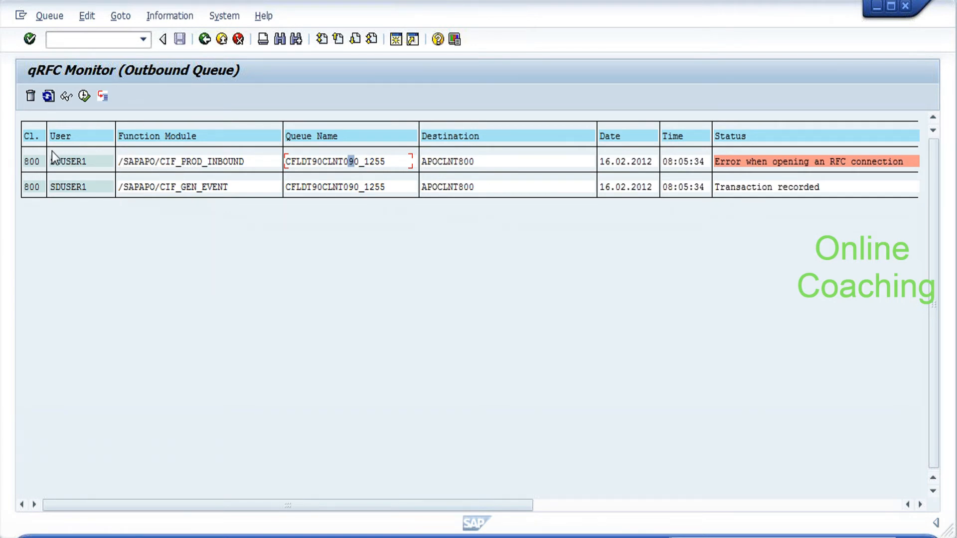
# Locate the Execute LUW function for the failed entry and return to the full outbound queue selection list.
pyautogui.click(71, 162)
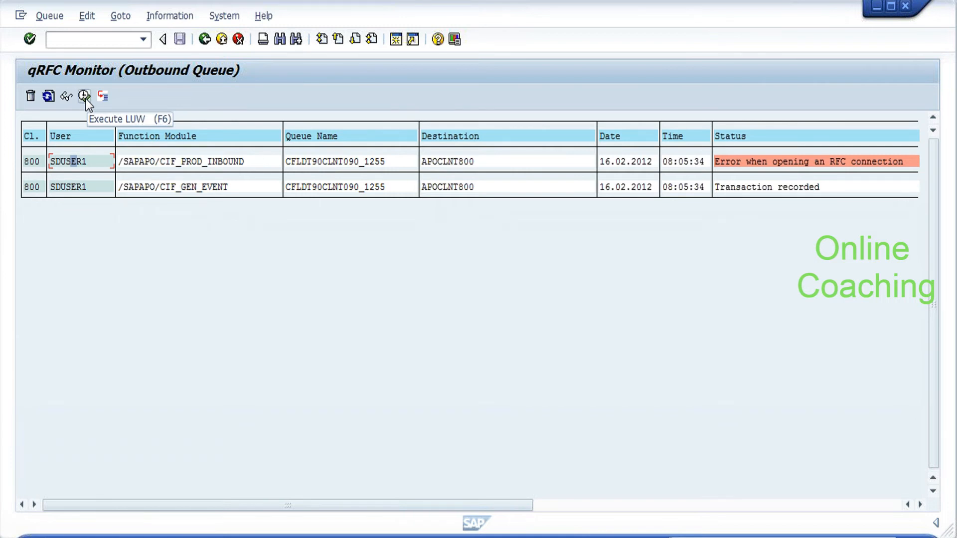
pyautogui.click(205, 42)
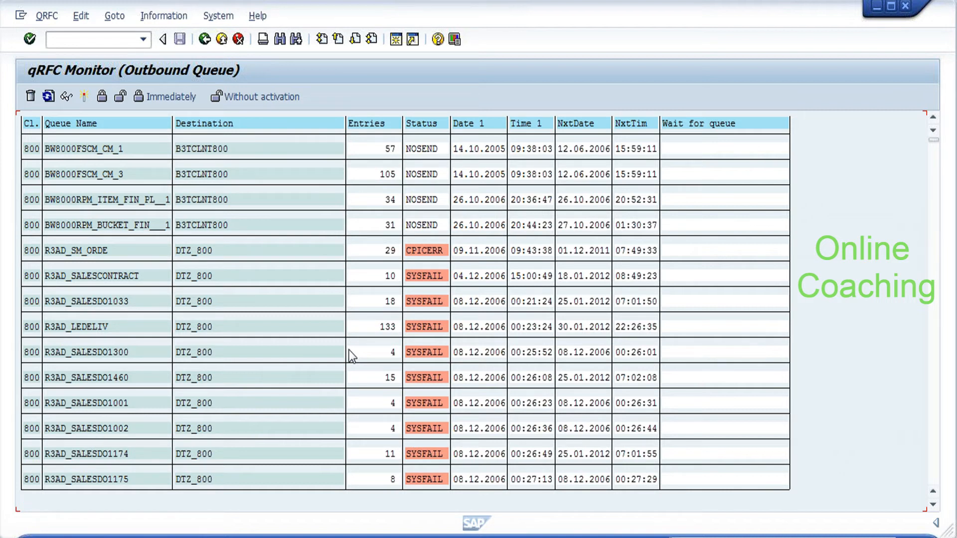
pyautogui.click(204, 40)
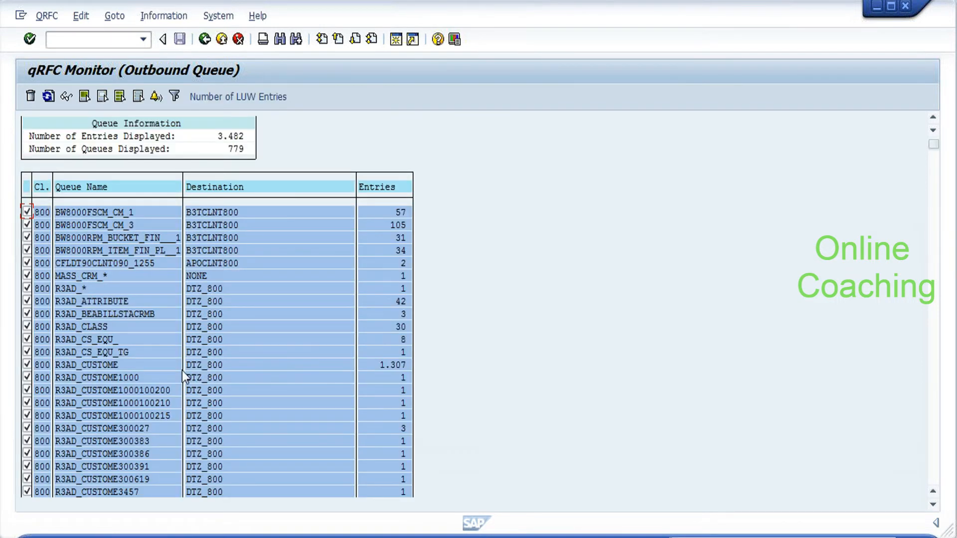
# Switch to the Display IMG session and call transaction SMQ1 there.
pyautogui.hotkey('alt', 'Tab')
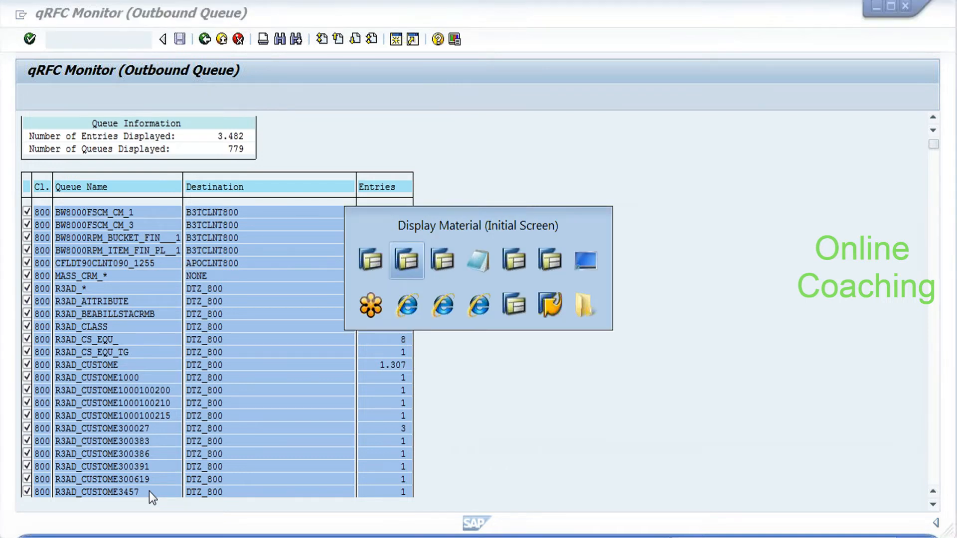
pyautogui.hotkey('alt', 'Tab')
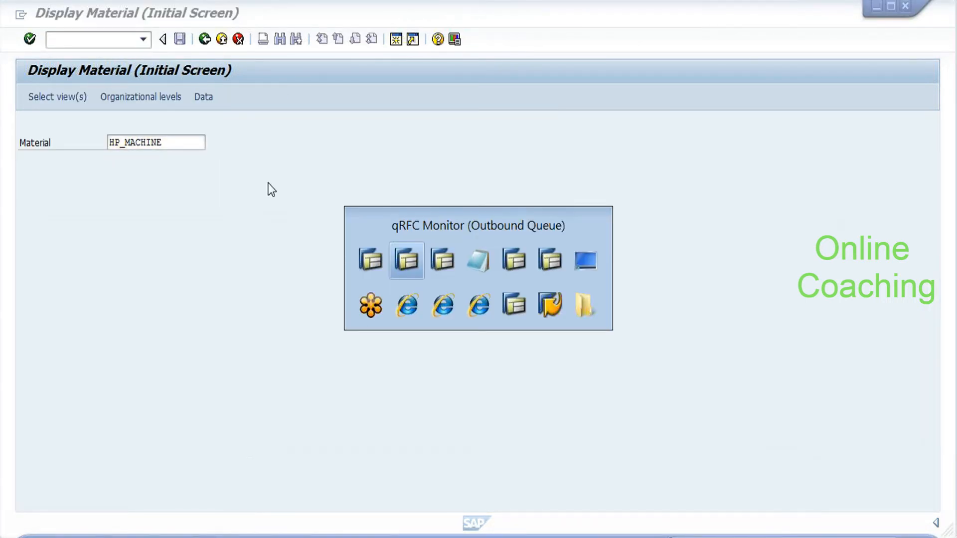
pyautogui.write('/nsmq1')
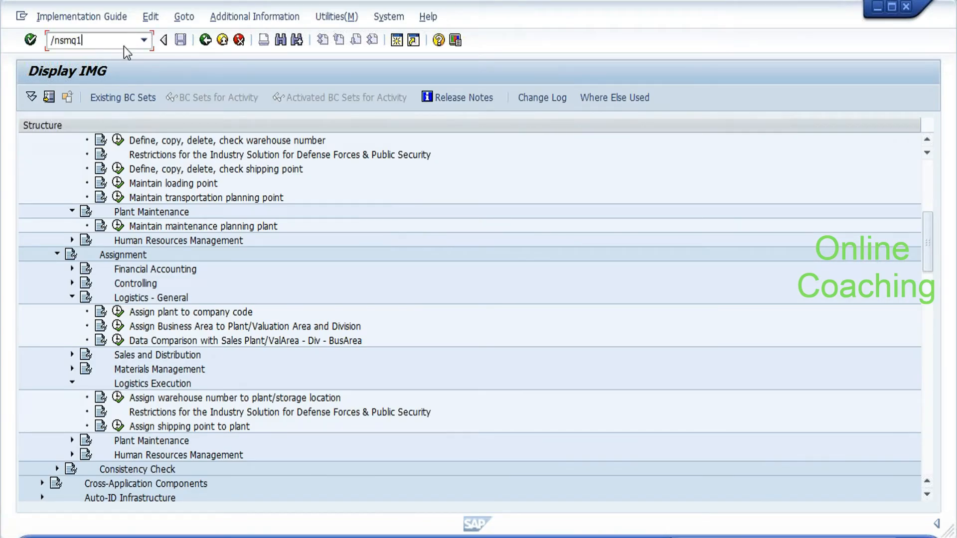
pyautogui.press('Return')
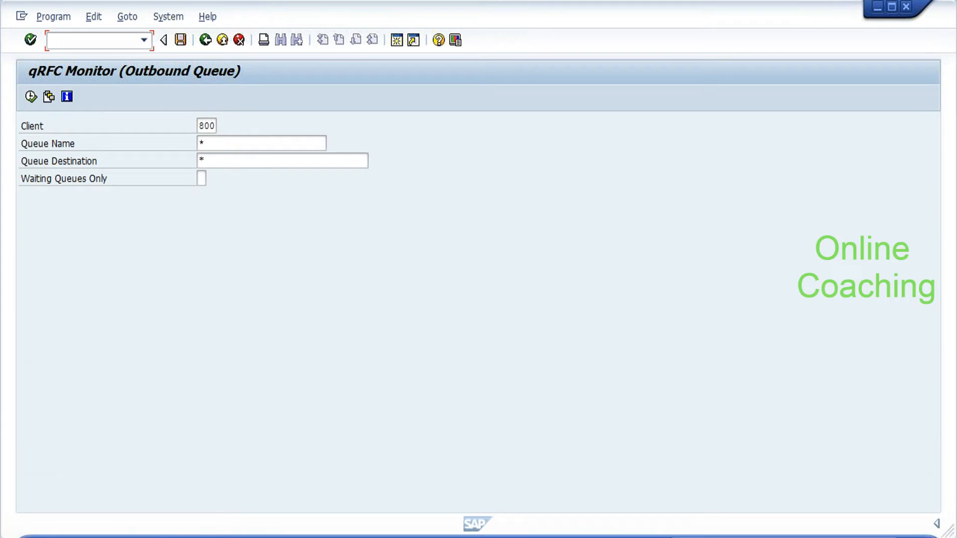
# Call transaction SMQ2 and list all inbound queues of client 800.
pyautogui.write('/nsmq2')
pyautogui.press('Return')
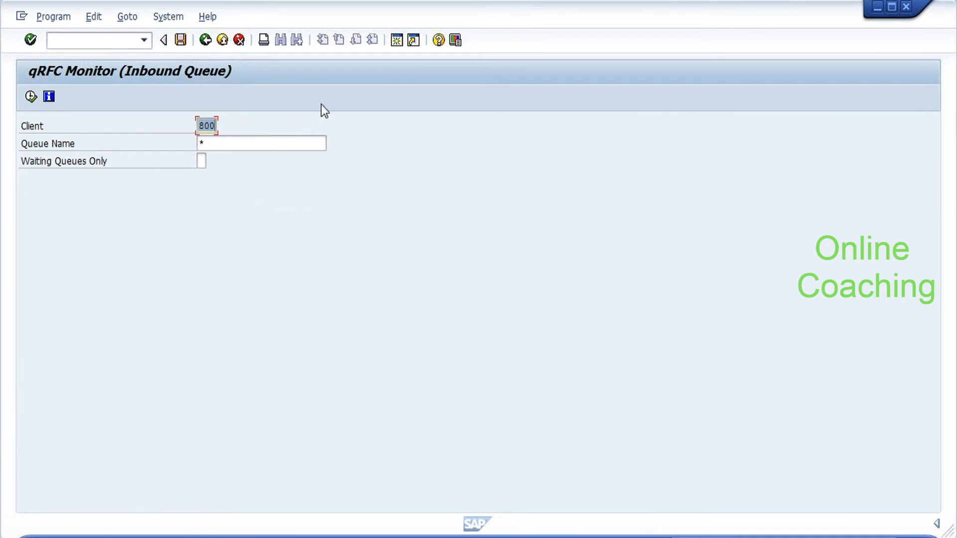
pyautogui.click(30, 97)
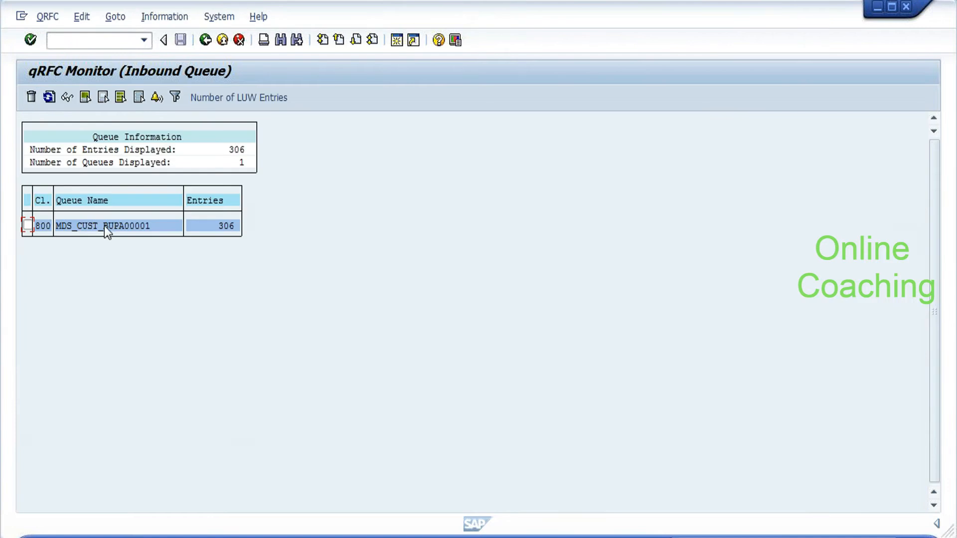
# Open the status overview of inbound queue MDS_CUST_BUPA00001 and display its individual LUW entries.
pyautogui.moveTo(57, 225); pyautogui.dragTo(152, 233)
pyautogui.doubleClick(135, 227)
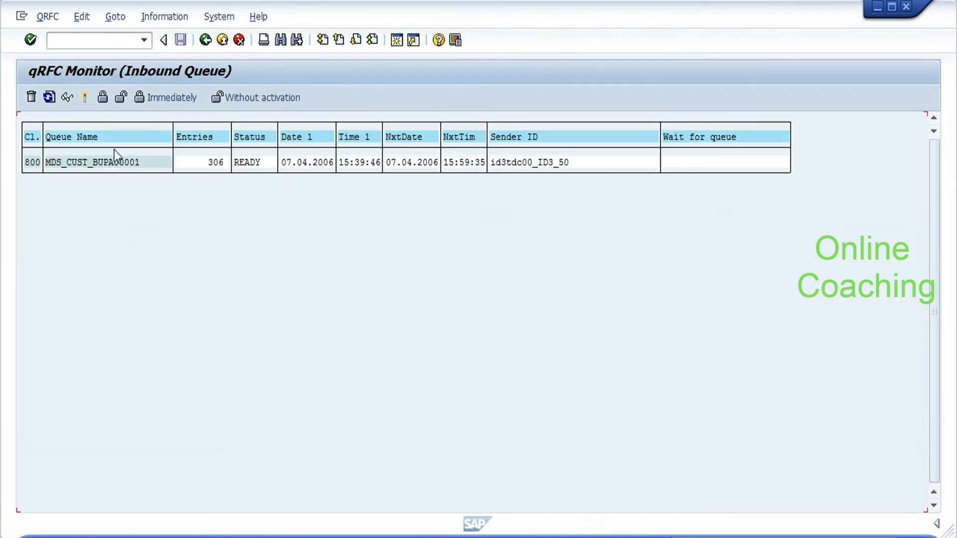
pyautogui.doubleClick(115, 163)
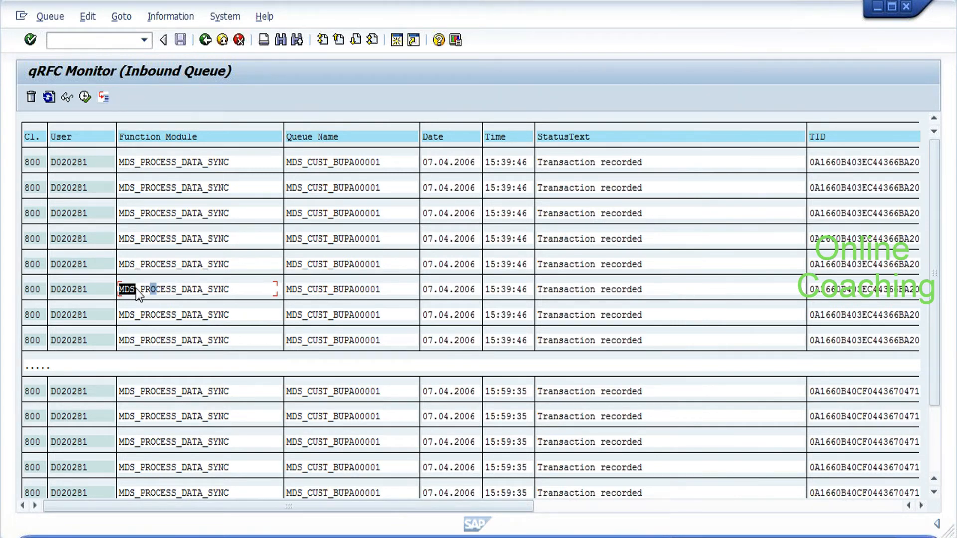
# Start debugging the selected MDS_PROCESS_DATA_SYNC entry of inbound queue MDS_CUST_BUPA00001.
pyautogui.moveTo(228, 292); pyautogui.dragTo(231, 292)
pyautogui.click(103, 97)
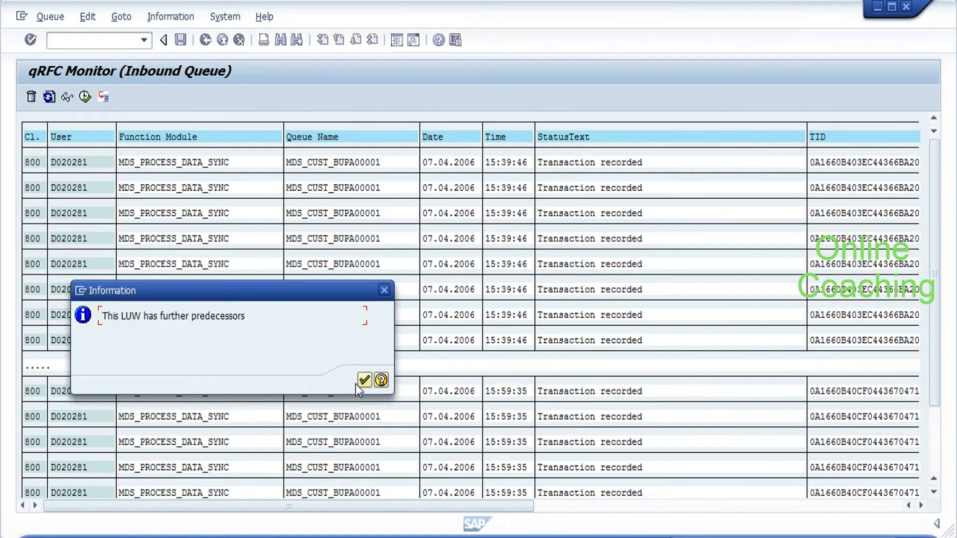
pyautogui.click(364, 381)
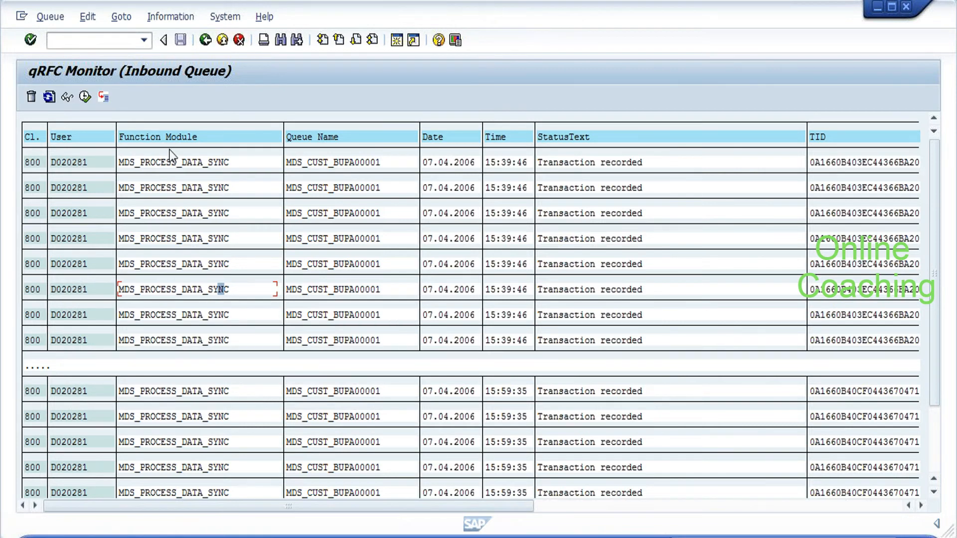
pyautogui.click(106, 99)
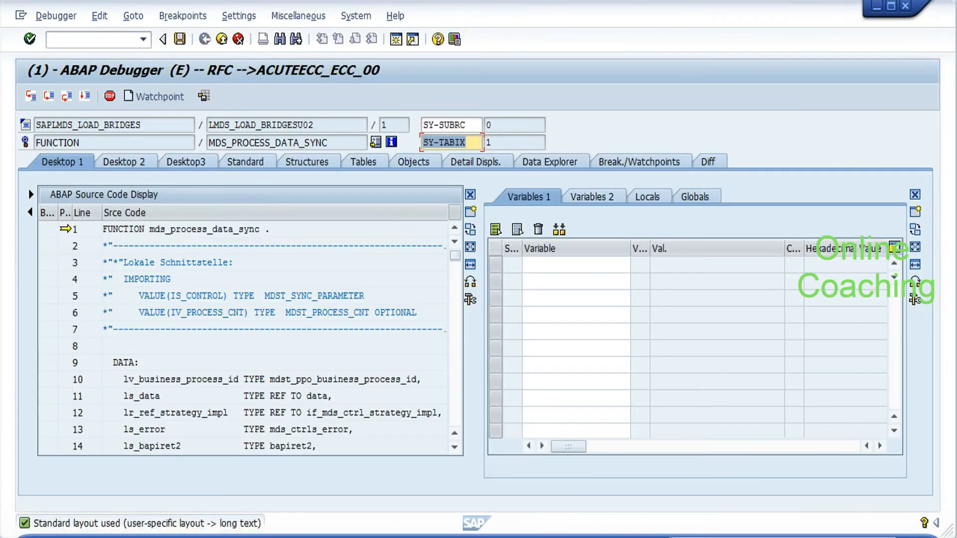
# Display the values of the importing parameters IS_CONTROL and IV_PROCESS_CNT in the debugger's variable list.
pyautogui.click(195, 297)
pyautogui.doubleClick(195, 298)
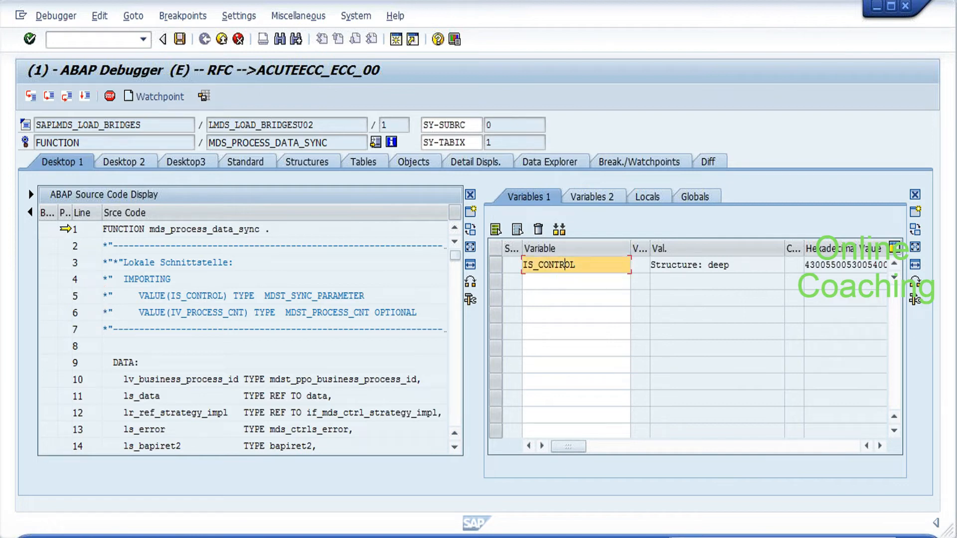
pyautogui.doubleClick(232, 312)
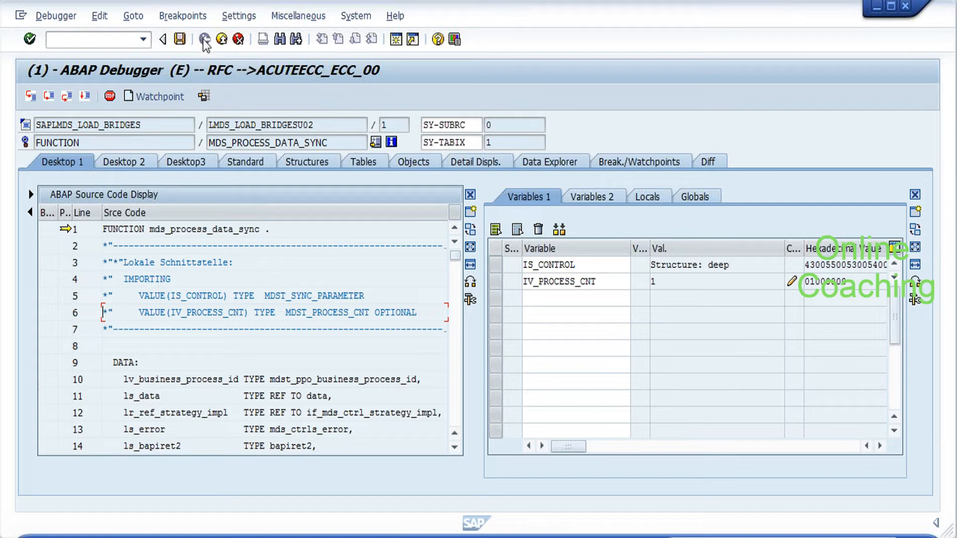
# Exit the debugging session and return from the LUW entries to the inbound queue list.
pyautogui.click(236, 42)
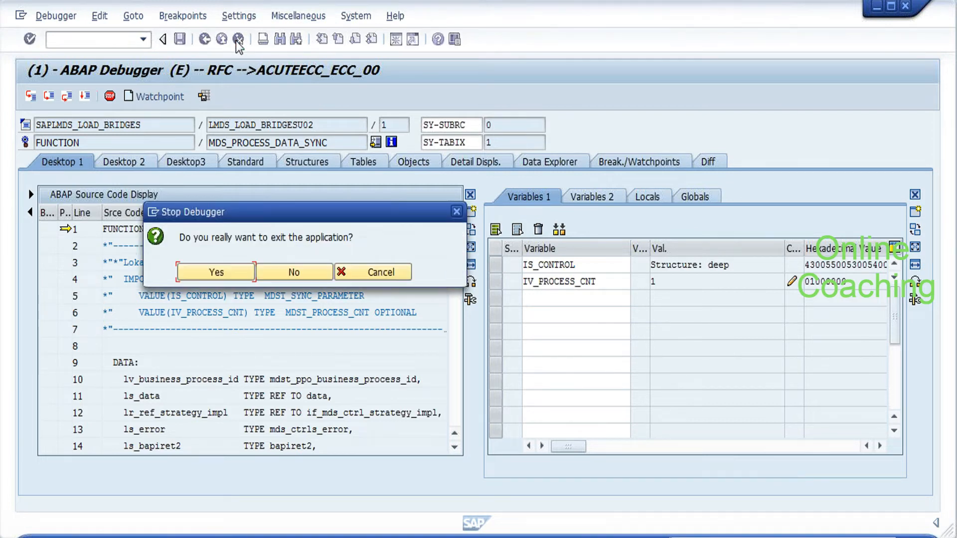
pyautogui.click(277, 273)
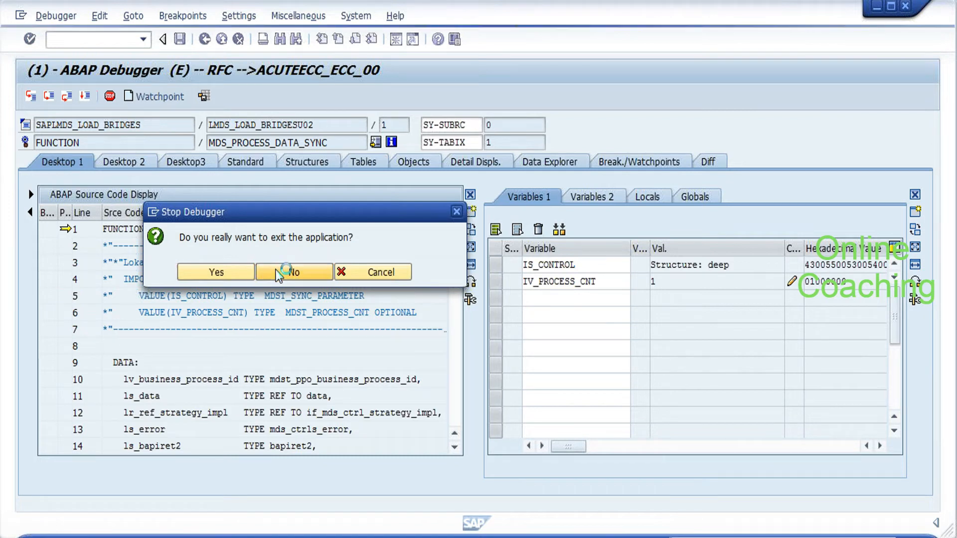
pyautogui.click(235, 42)
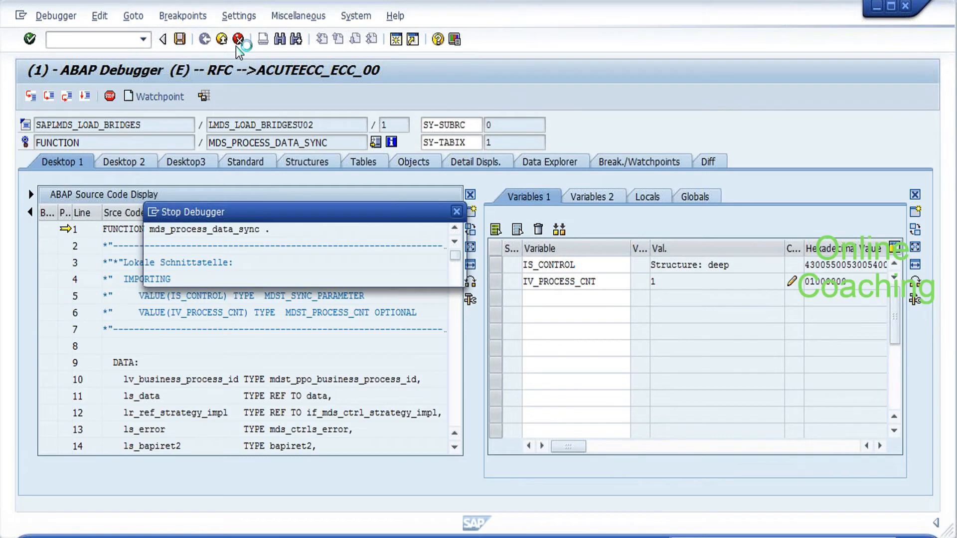
pyautogui.click(207, 273)
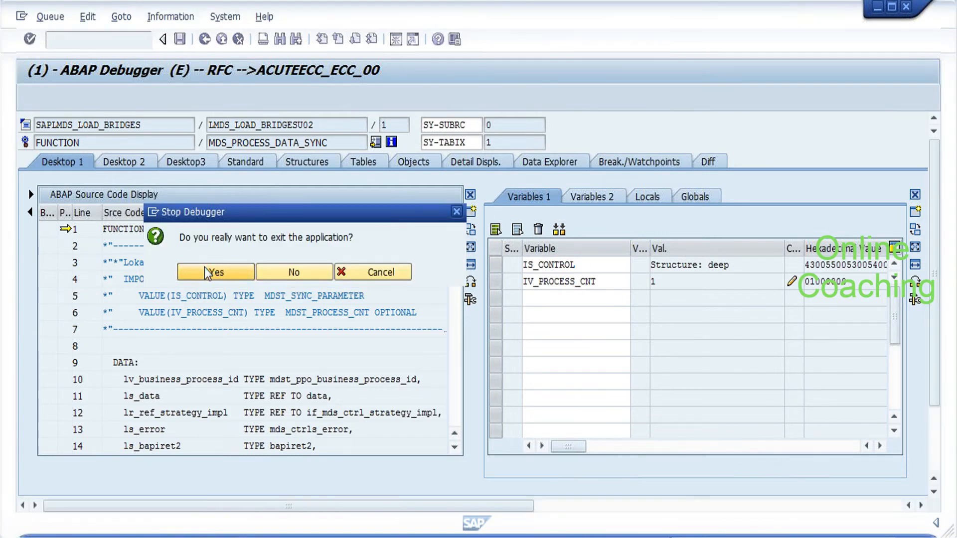
pyautogui.click(207, 41)
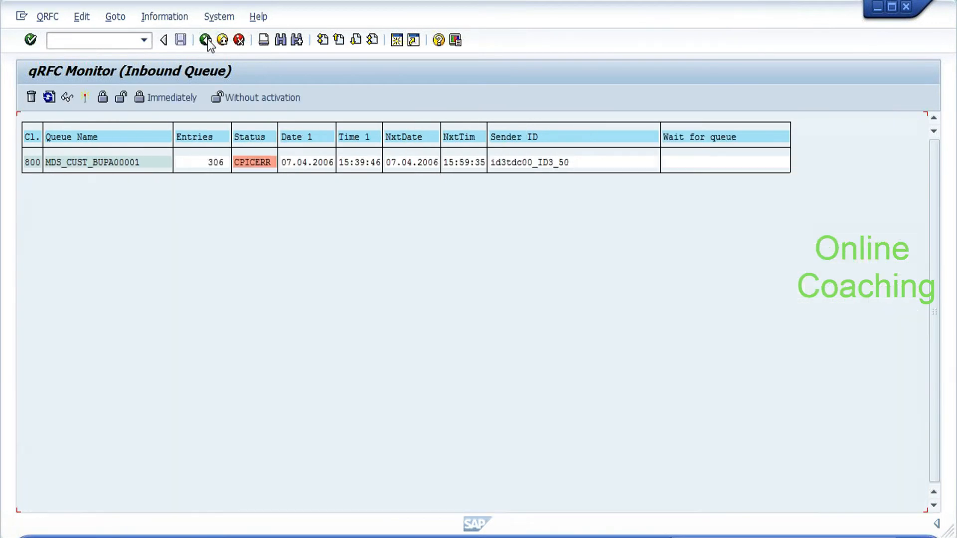
pyautogui.click(206, 41)
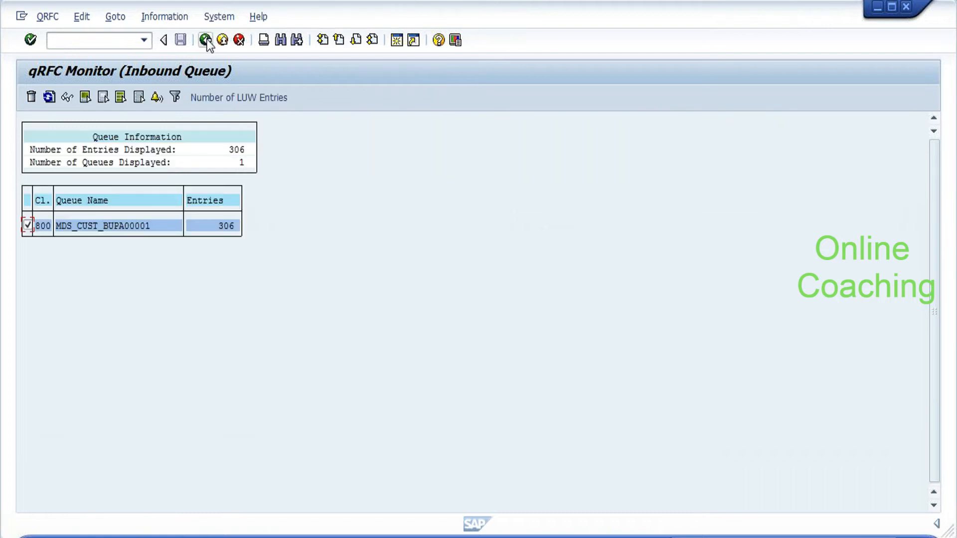
# Reopen the status overview of inbound queue MDS_CUST_BUPA00001, check its status and display the queue's LUW entries.
pyautogui.click(132, 40)
pyautogui.doubleClick(136, 225)
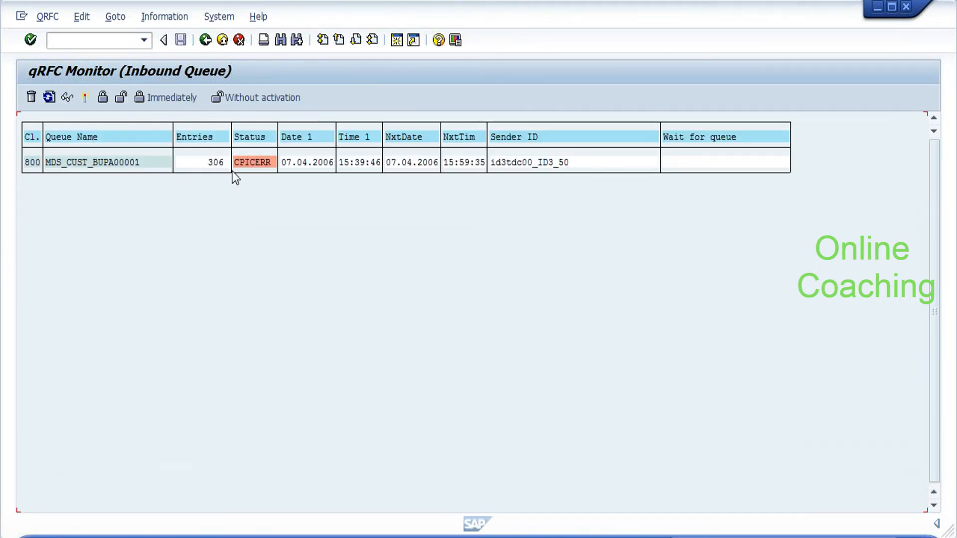
pyautogui.moveTo(239, 164); pyautogui.dragTo(274, 167)
pyautogui.click(278, 166)
pyautogui.click(113, 163)
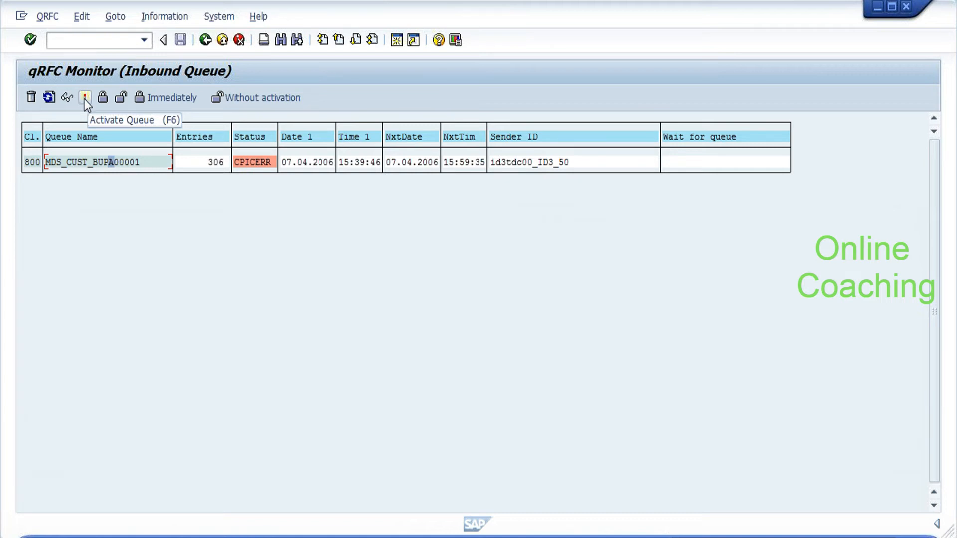
pyautogui.click(87, 162)
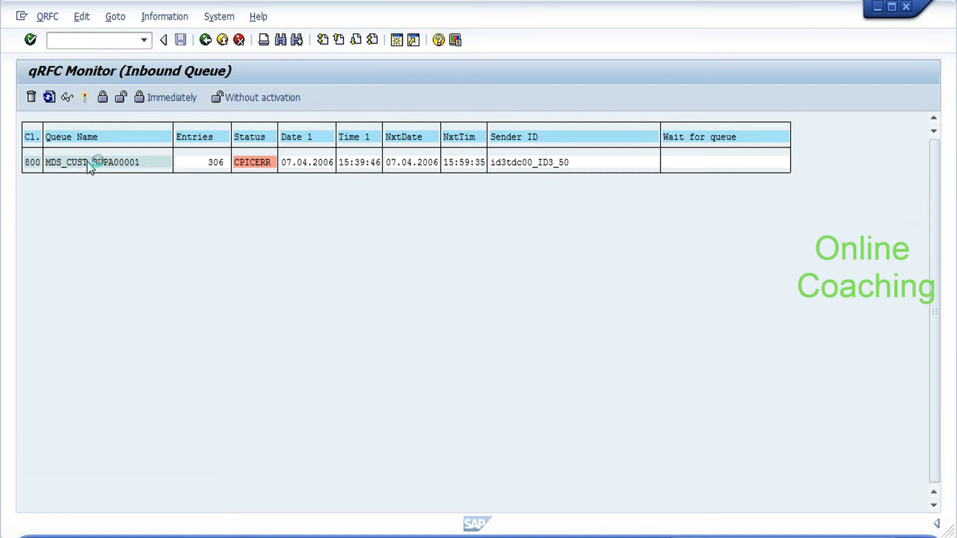
pyautogui.doubleClick(73, 162)
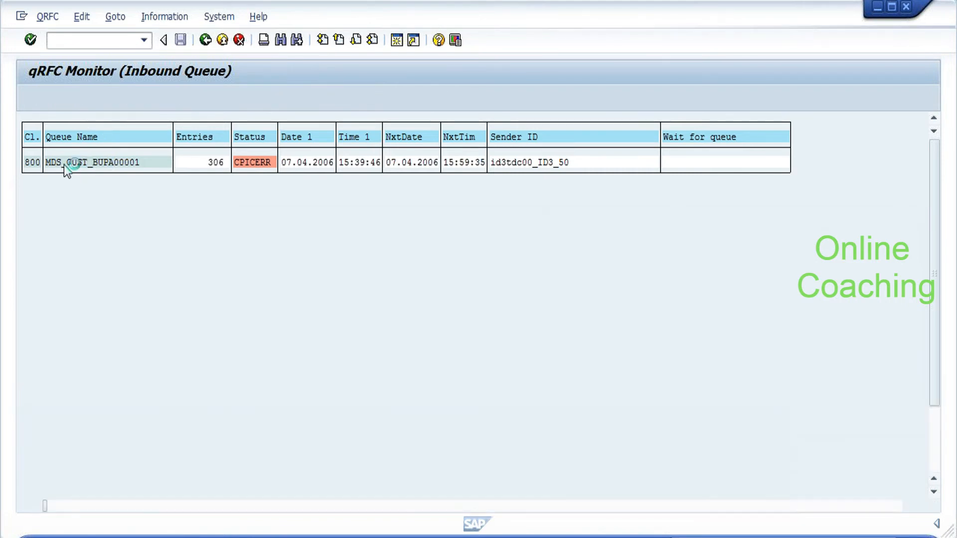
# Leave the inbound queue monitor and call transaction SM59 for the configuration of RFC connections.
pyautogui.click(207, 44)
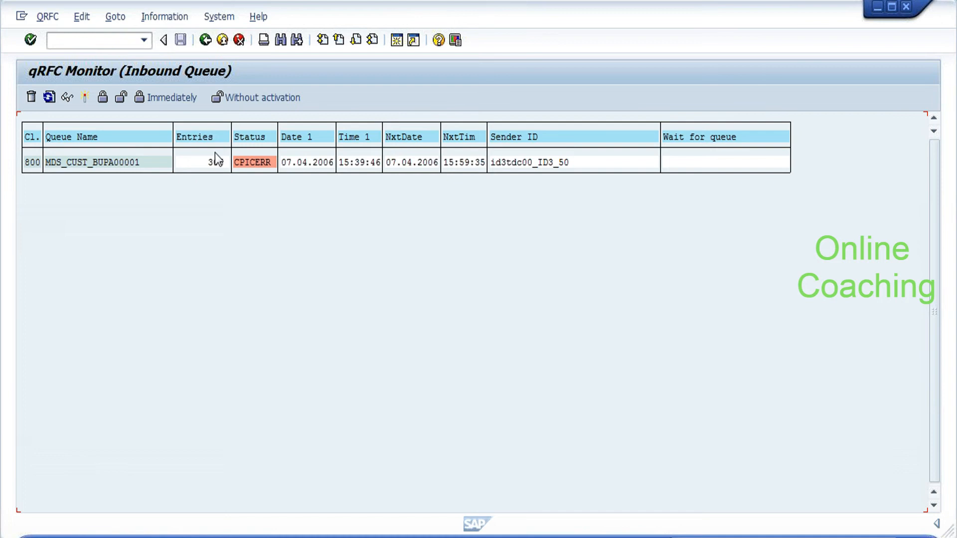
pyautogui.moveTo(47, 164); pyautogui.dragTo(143, 166)
pyautogui.click(205, 41)
pyautogui.click(205, 41)
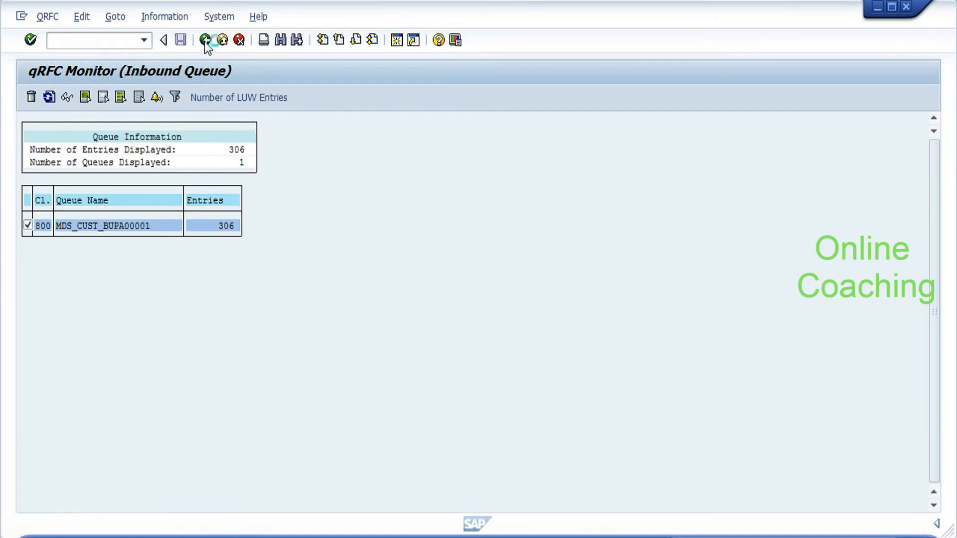
pyautogui.click(205, 40)
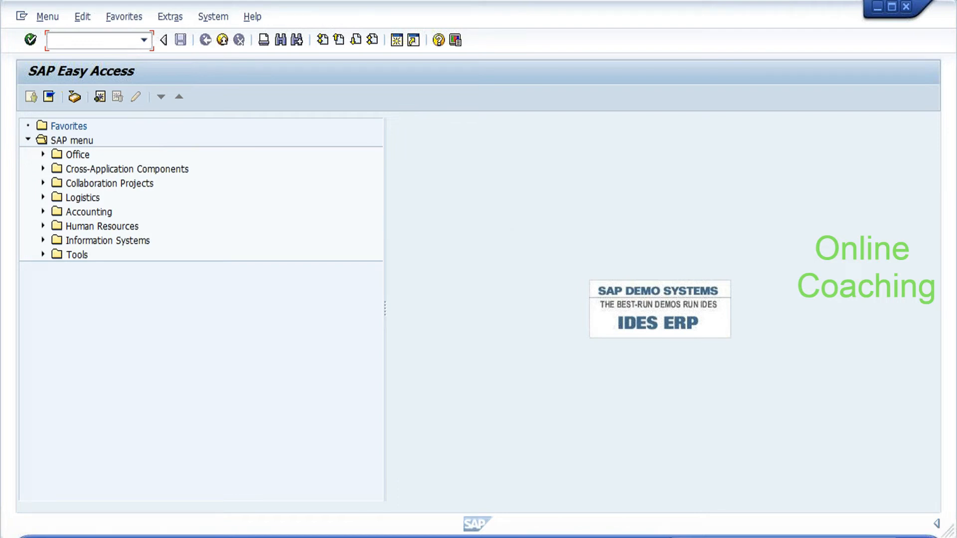
pyautogui.write('sm59')
pyautogui.press('Return')
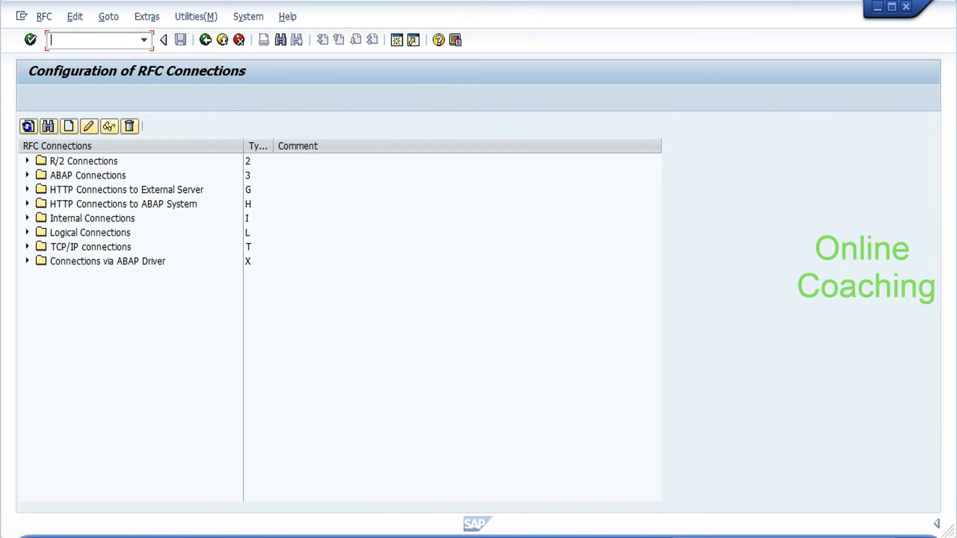
pyautogui.write('/n')
pyautogui.write('smq')
pyautogui.press('Return')
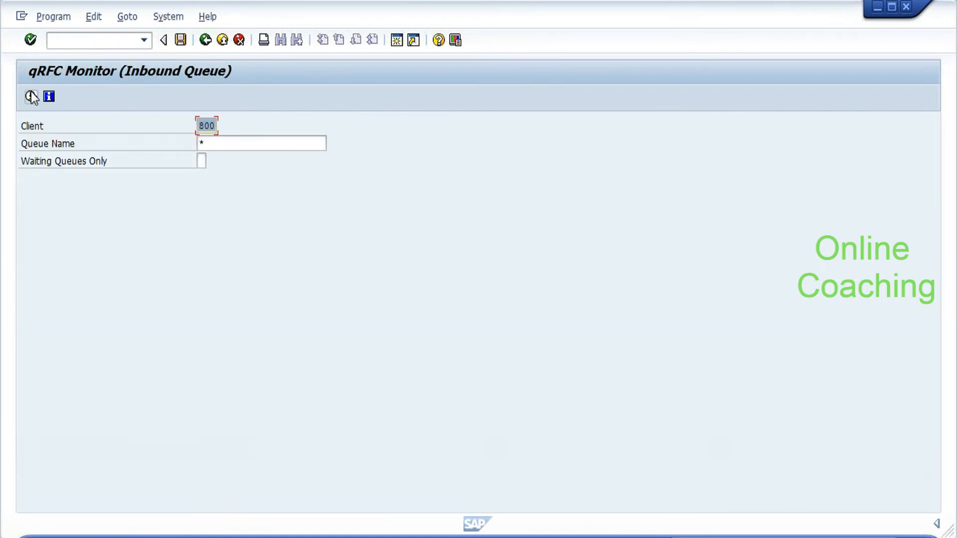
pyautogui.click(80, 41)
pyautogui.write('/ncmod')
pyautogui.press('Return')
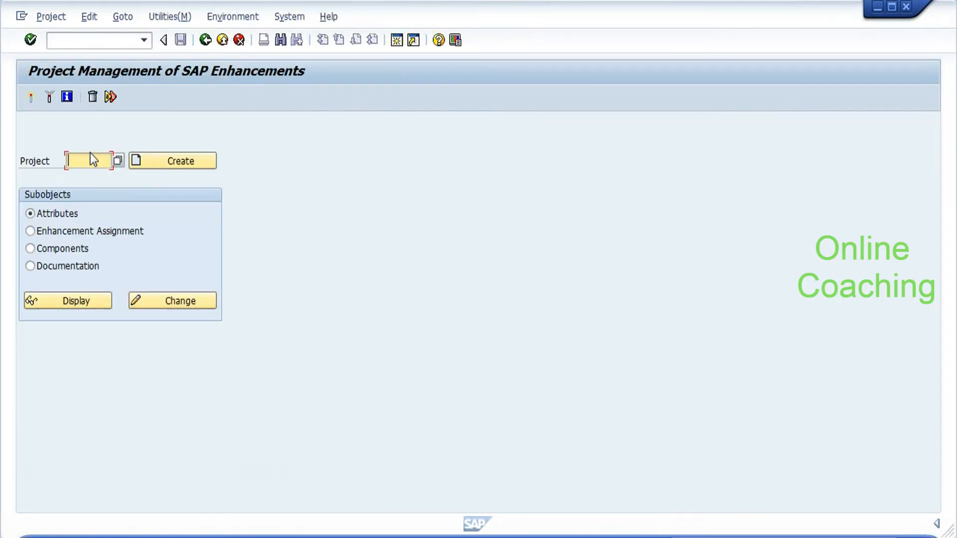
# Call transaction SMOD, open the search for enhancement exits and cancel it without searching.
pyautogui.click(89, 41)
pyautogui.write('/nsmod')
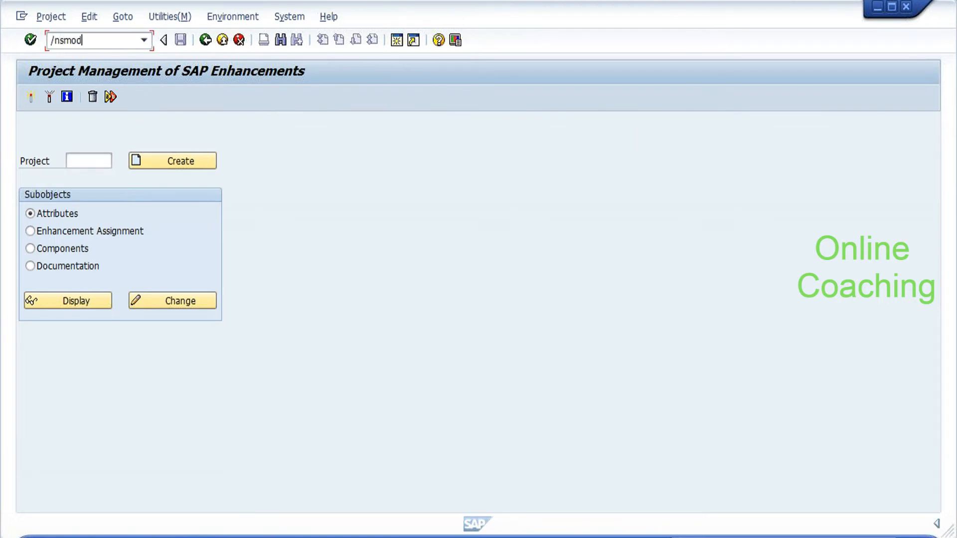
pyautogui.press('Return')
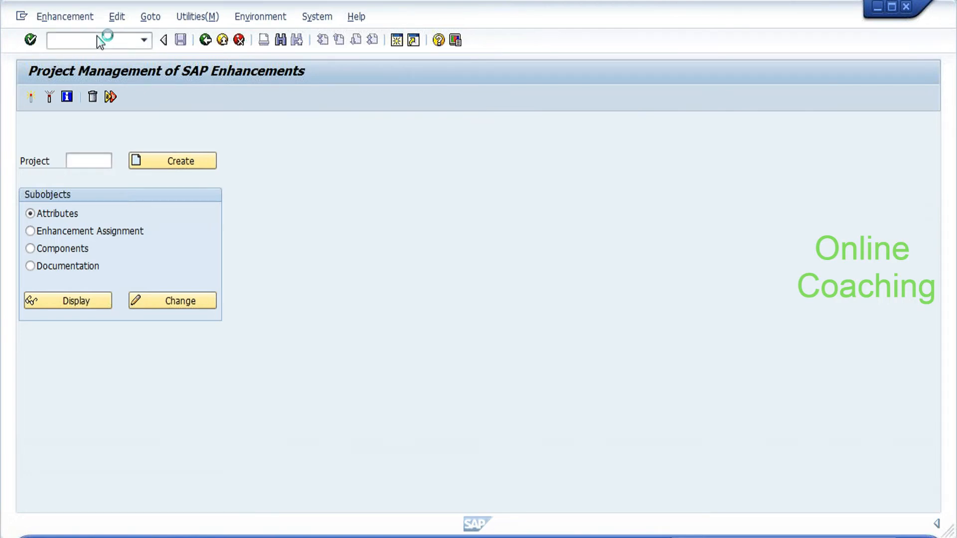
pyautogui.click(154, 164)
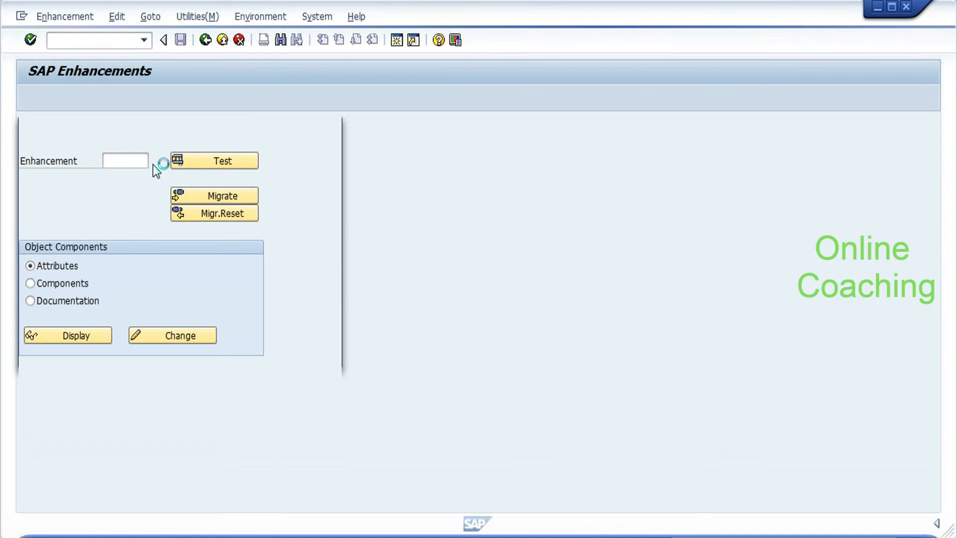
pyautogui.click(329, 355)
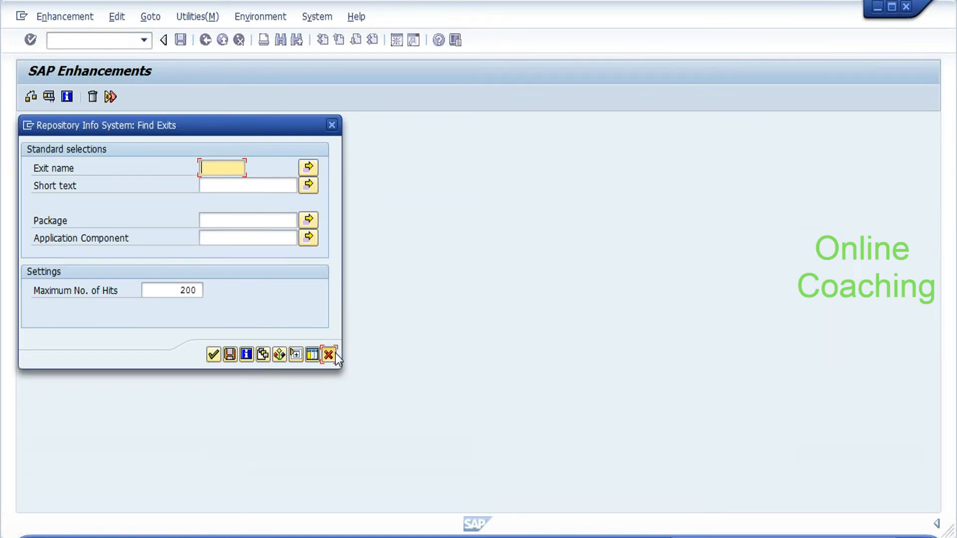
# Call transaction SMQ1, list the outbound queues of client 800 and open the status overview of all of them.
pyautogui.click(112, 35)
pyautogui.write('/ns')
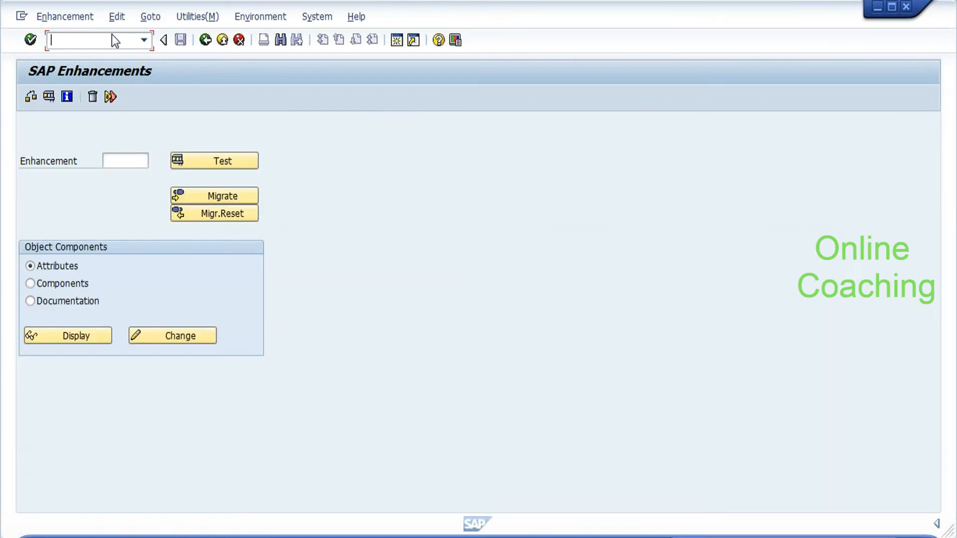
pyautogui.write('mod')
pyautogui.press('Return')
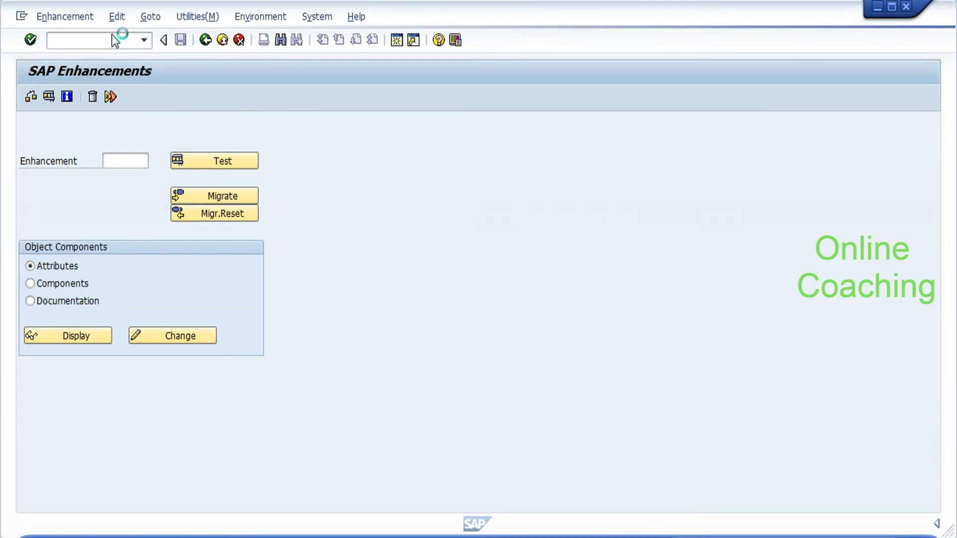
pyautogui.click(31, 96)
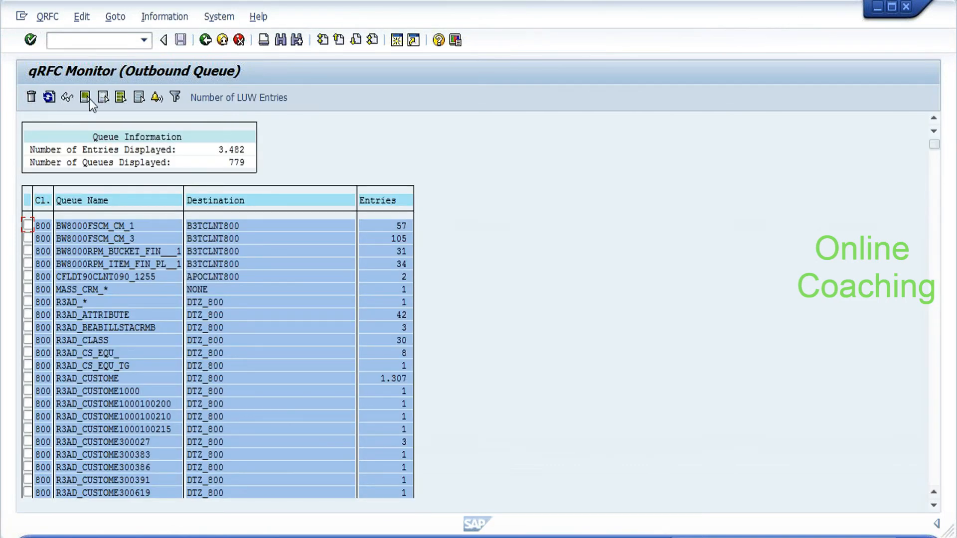
pyautogui.click(116, 98)
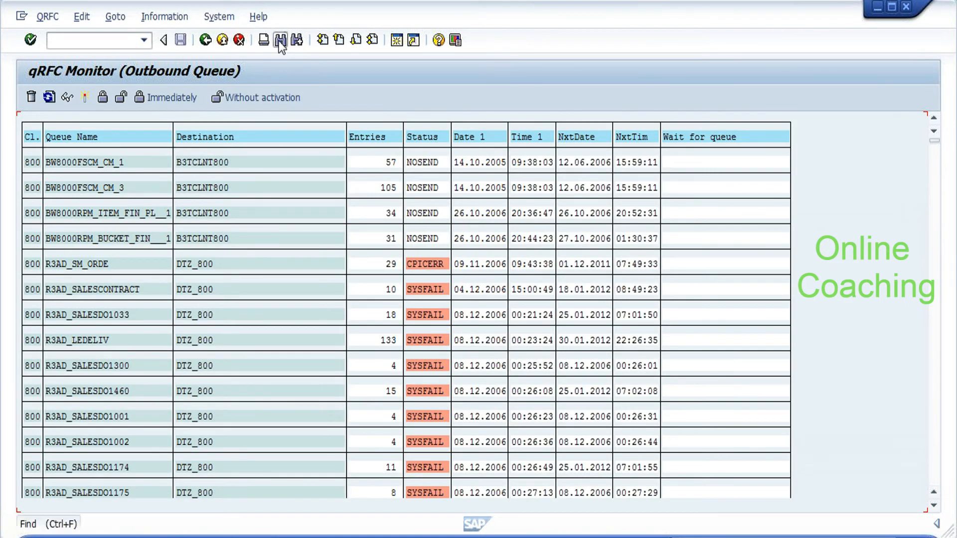
# Search the outbound queues for 15.02.2012, go to the last hit and display the entries of queue CFLDT90CLNT090_1255.
pyautogui.click(280, 42)
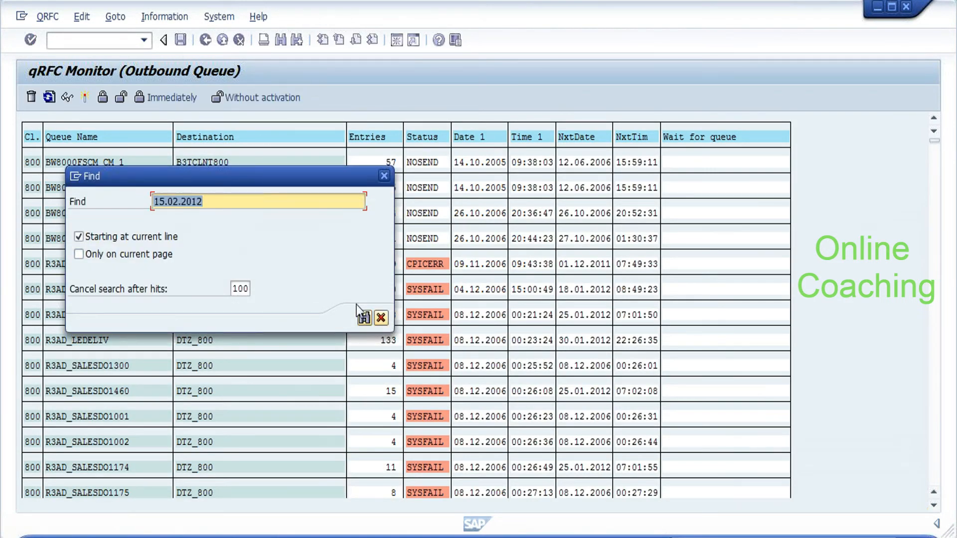
pyautogui.click(364, 317)
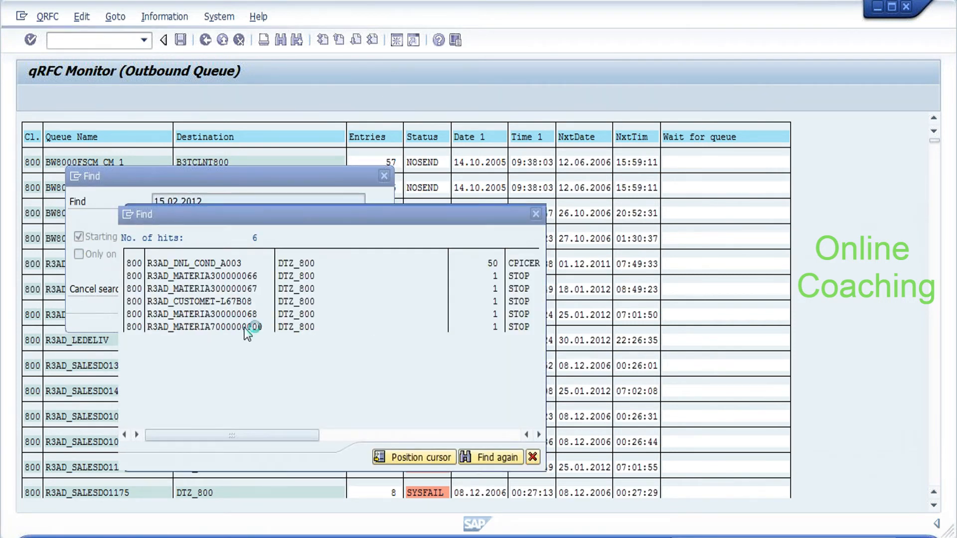
pyautogui.doubleClick(248, 327)
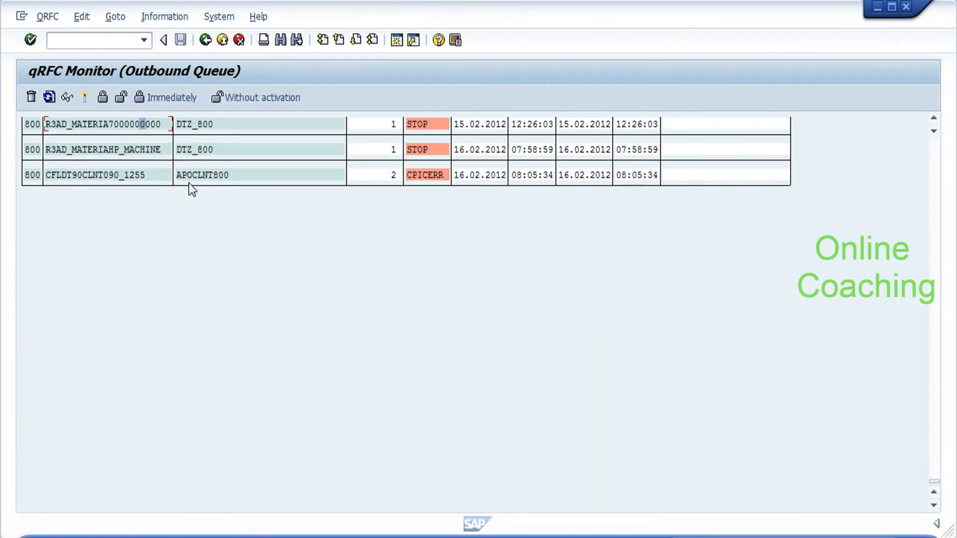
pyautogui.doubleClick(131, 175)
# Examine the function module and destination of the /SAPAPO/CIF_PROD_INBOUND entry and display its LUW data.
pyautogui.moveTo(120, 162); pyautogui.dragTo(246, 167)
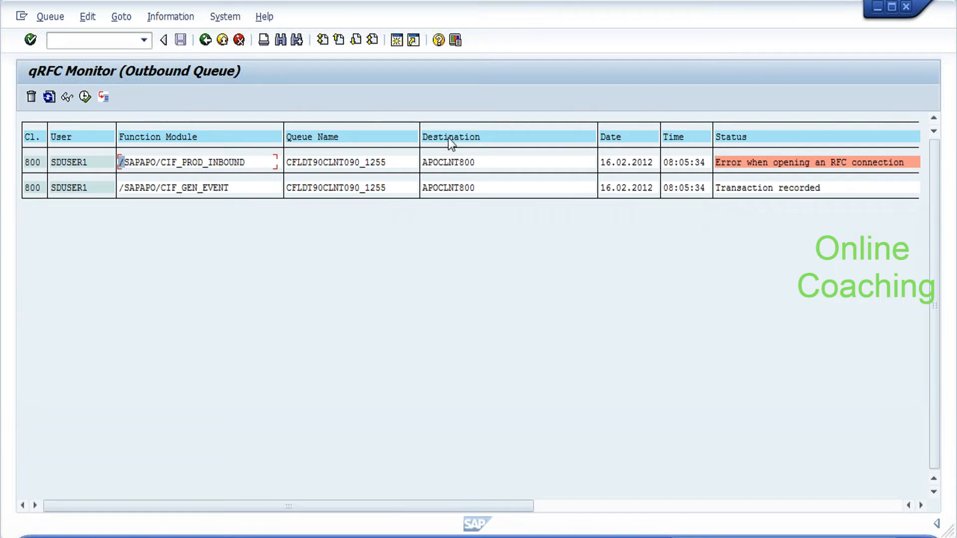
pyautogui.moveTo(124, 165); pyautogui.dragTo(248, 172)
pyautogui.moveTo(123, 164); pyautogui.dragTo(258, 166)
pyautogui.moveTo(228, 166); pyautogui.dragTo(247, 169)
pyautogui.moveTo(424, 166); pyautogui.dragTo(476, 163)
pyautogui.click(320, 163)
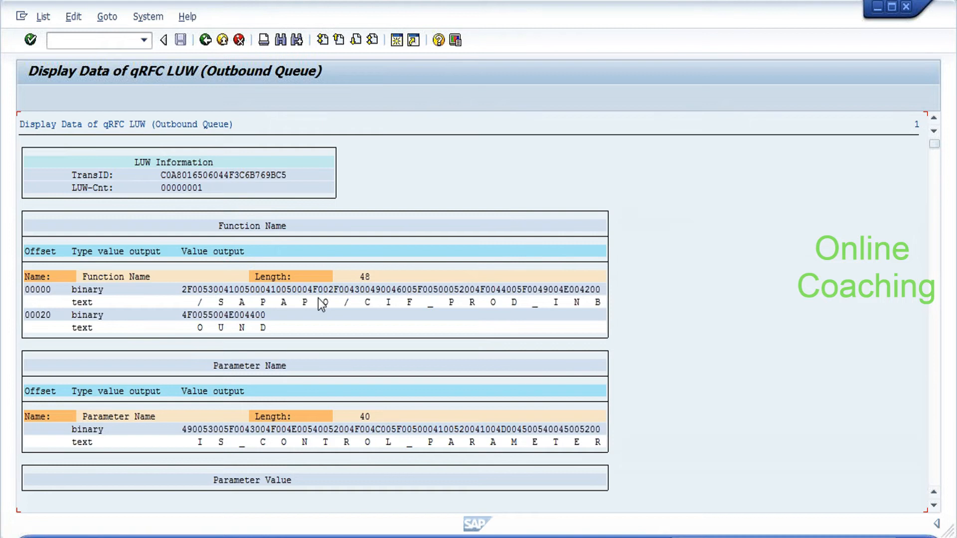
pyautogui.click(107, 17)
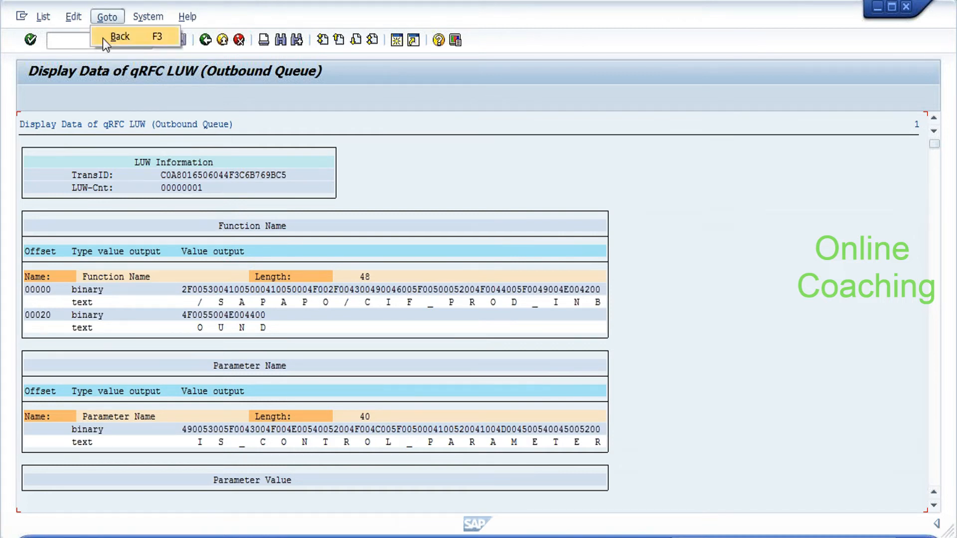
# Leave the LUW data display and call transaction SMOD for SAP enhancements.
pyautogui.click(82, 41)
pyautogui.write('/n')
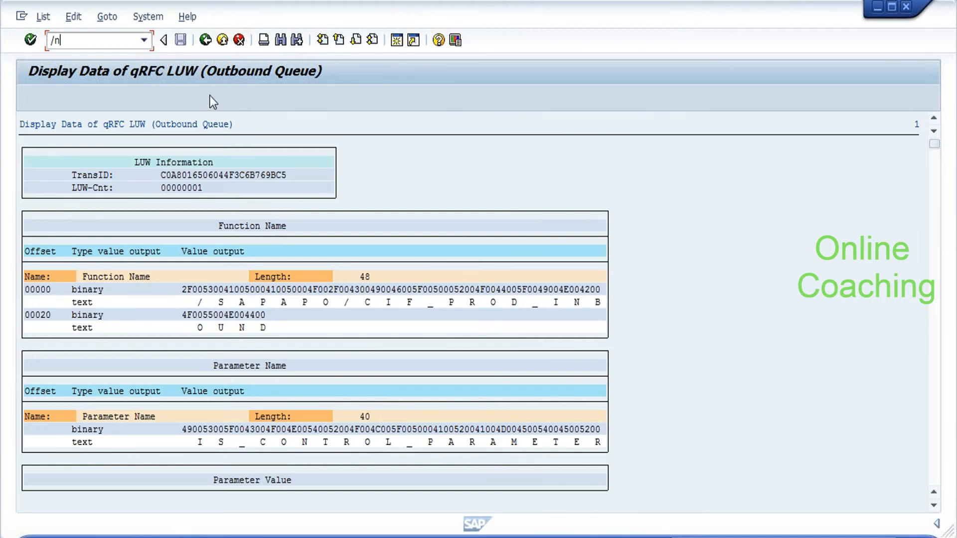
pyautogui.write('smq1')
pyautogui.press('Return')
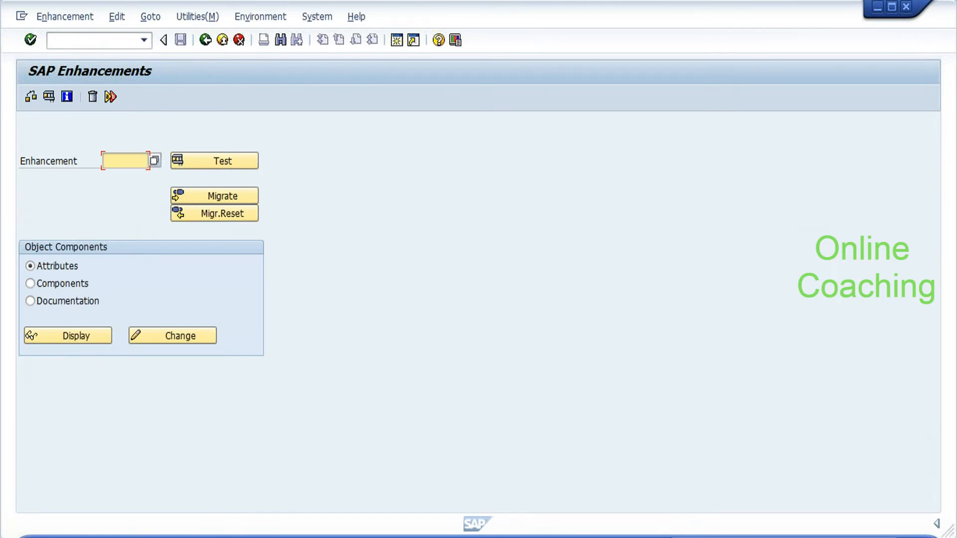
# Search for enhancement exits whose short text matches *cif*.
pyautogui.click(154, 163)
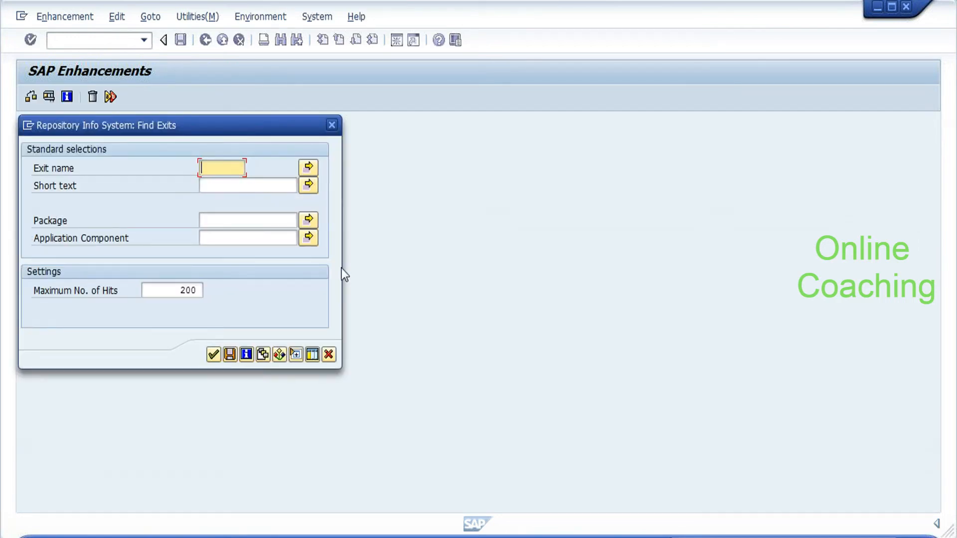
pyautogui.click(246, 189)
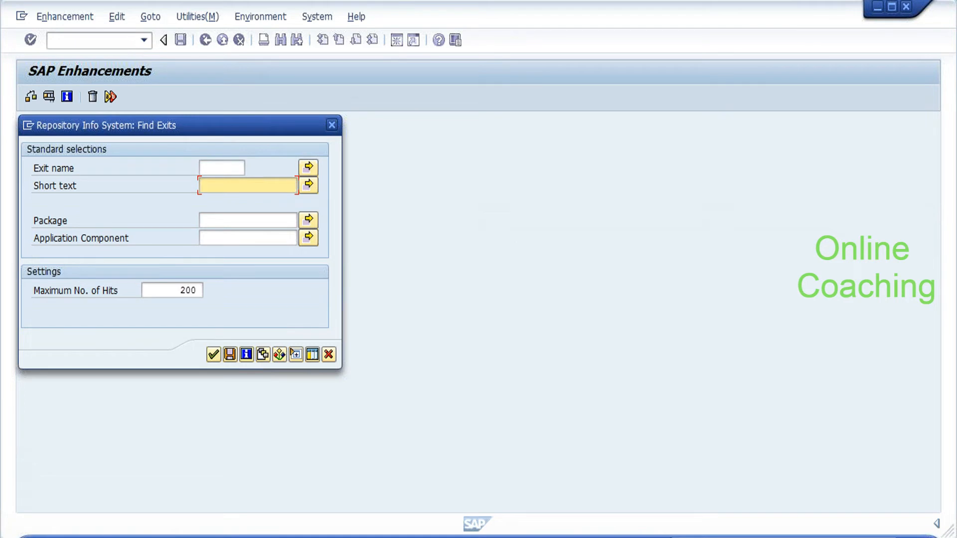
pyautogui.write('**')
pyautogui.press('BackSpace')
pyautogui.press('BackSpace')
pyautogui.write('*cif*')
pyautogui.press('Return')
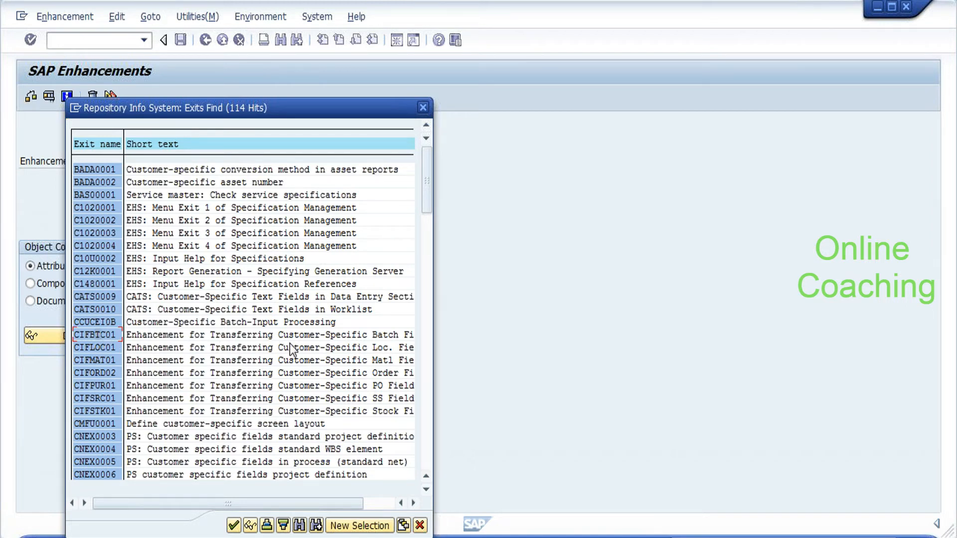
# Examine the short texts of the CIF exits from CIFBTC01 to CIFSTK01, especially the one for material fields, CIFMAT01.
pyautogui.click(332, 336)
pyautogui.click(390, 360)
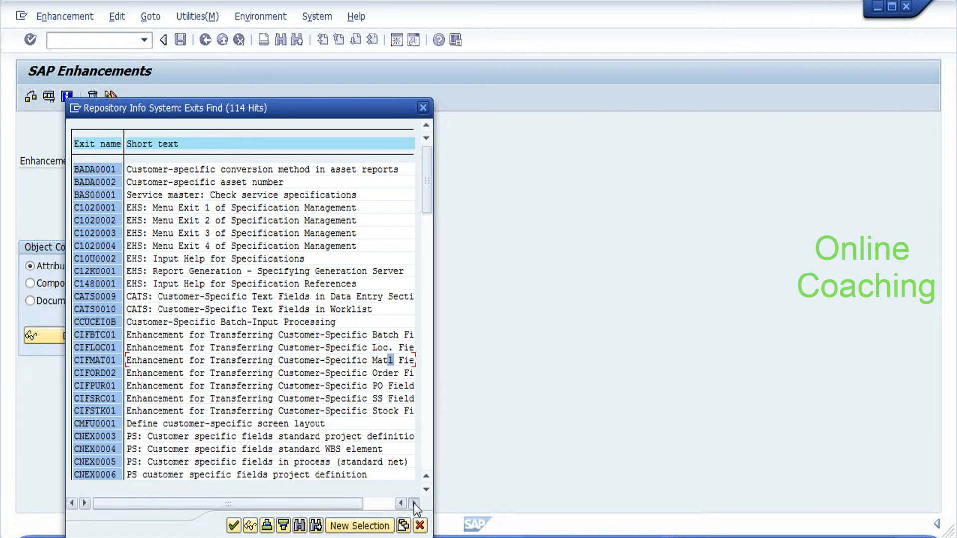
pyautogui.click(414, 503)
pyautogui.click(414, 503)
pyautogui.click(414, 504)
pyautogui.moveTo(350, 500); pyautogui.dragTo(383, 503)
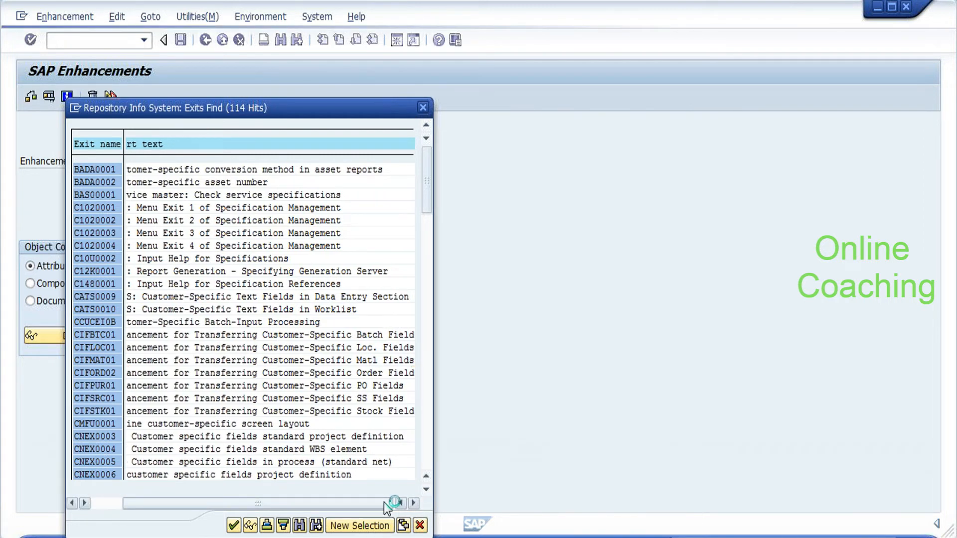
pyautogui.click(370, 355)
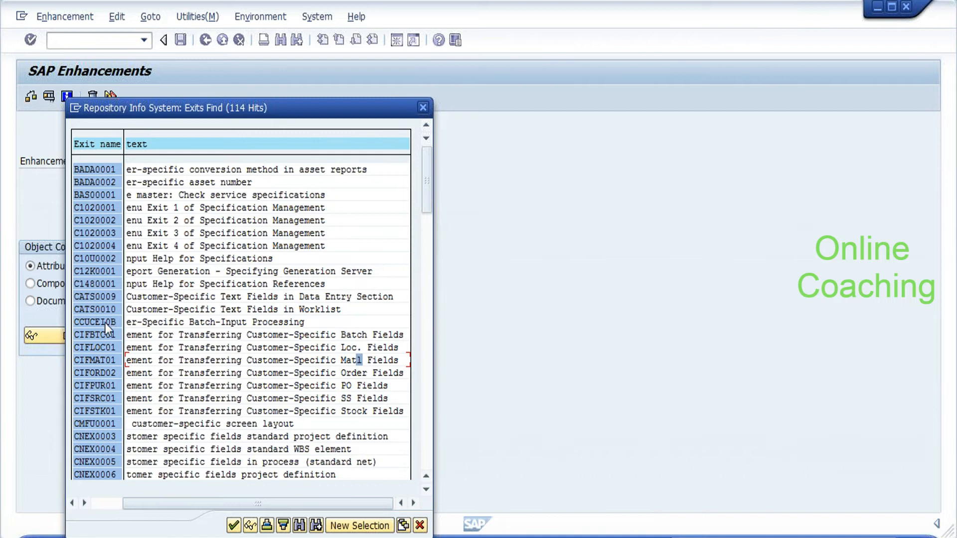
pyautogui.click(103, 347)
pyautogui.click(98, 360)
# Look through the rest of the exit hit list for further CIF enhancements and return to its beginning.
pyautogui.click(425, 456)
pyautogui.click(109, 506)
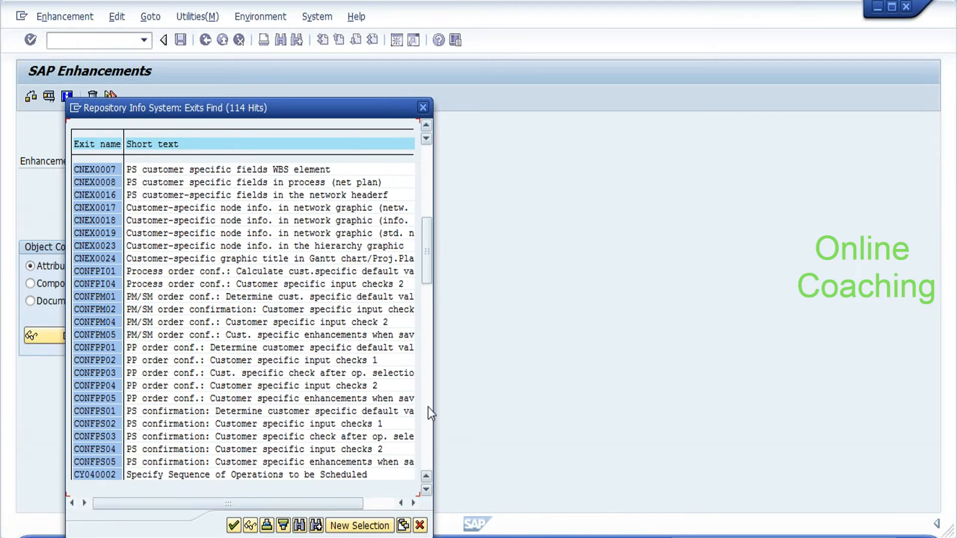
pyautogui.click(427, 438)
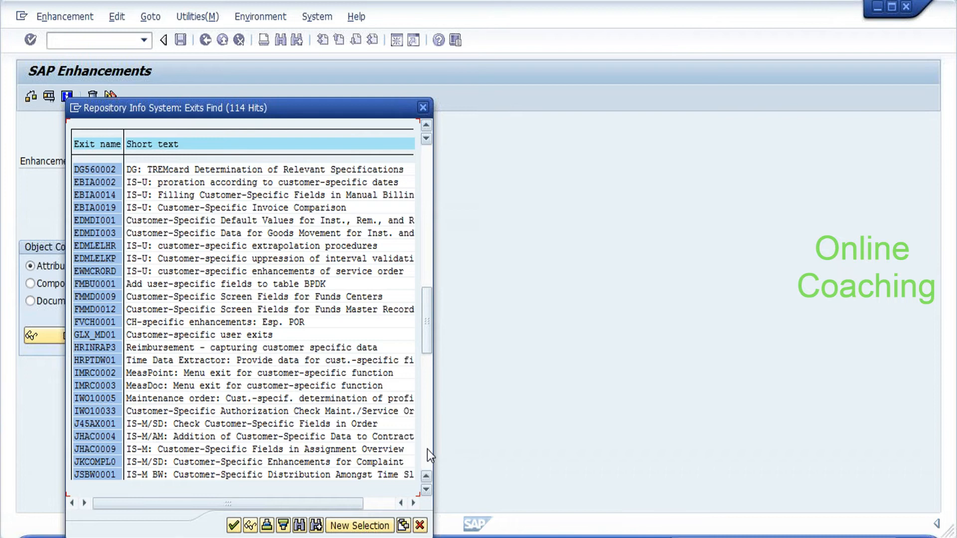
pyautogui.click(426, 449)
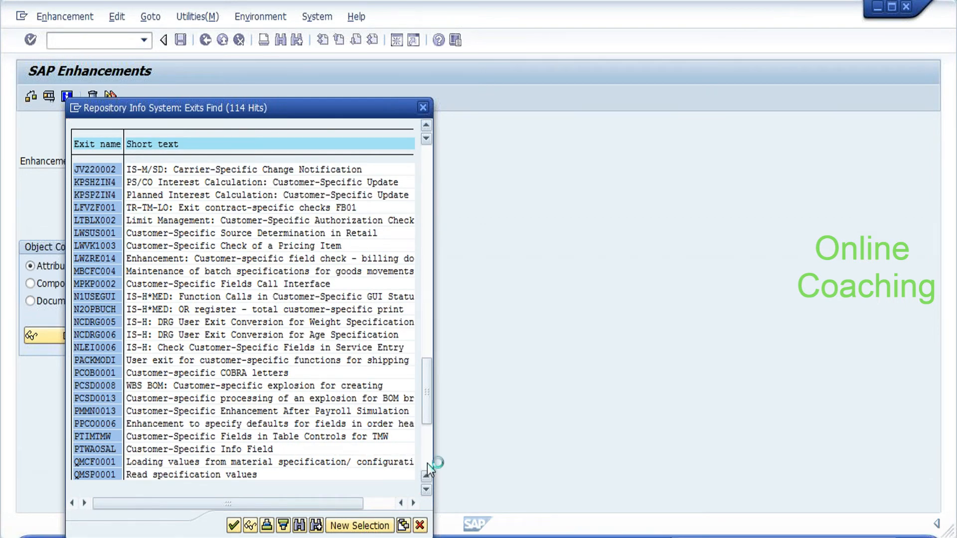
pyautogui.click(426, 463)
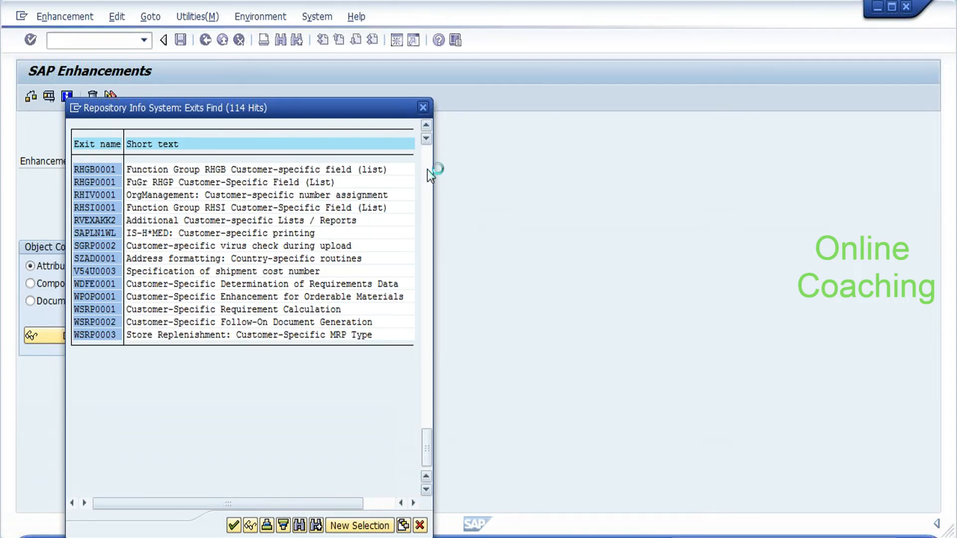
pyautogui.click(427, 169)
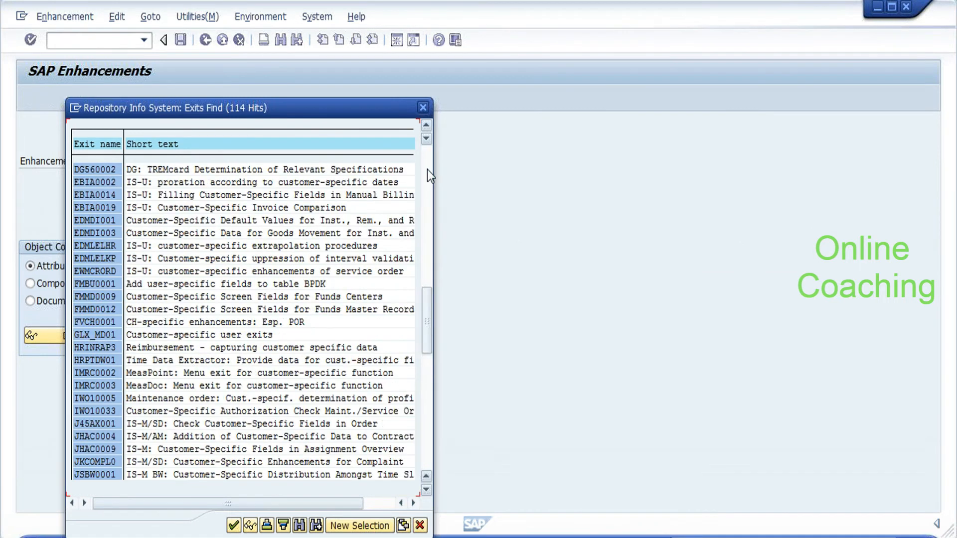
pyautogui.click(426, 169)
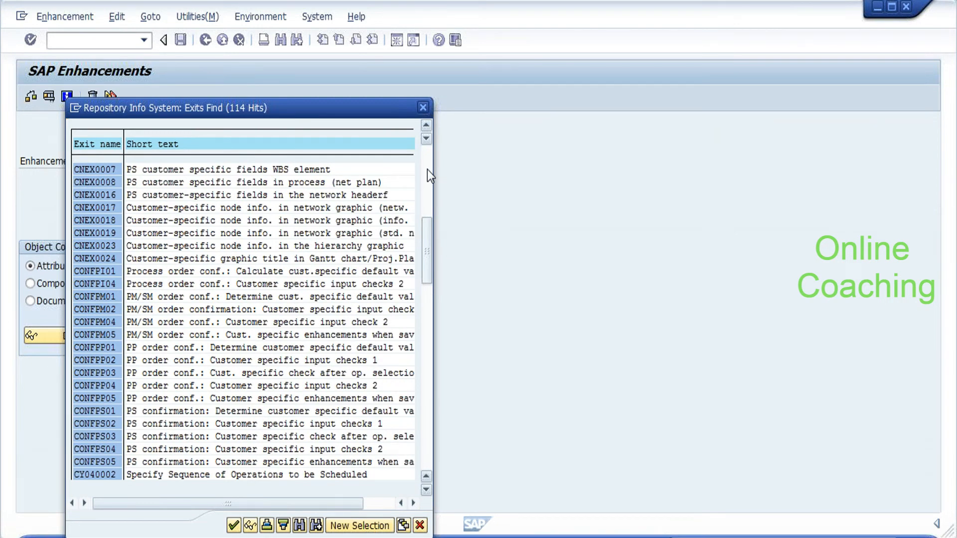
pyautogui.click(426, 169)
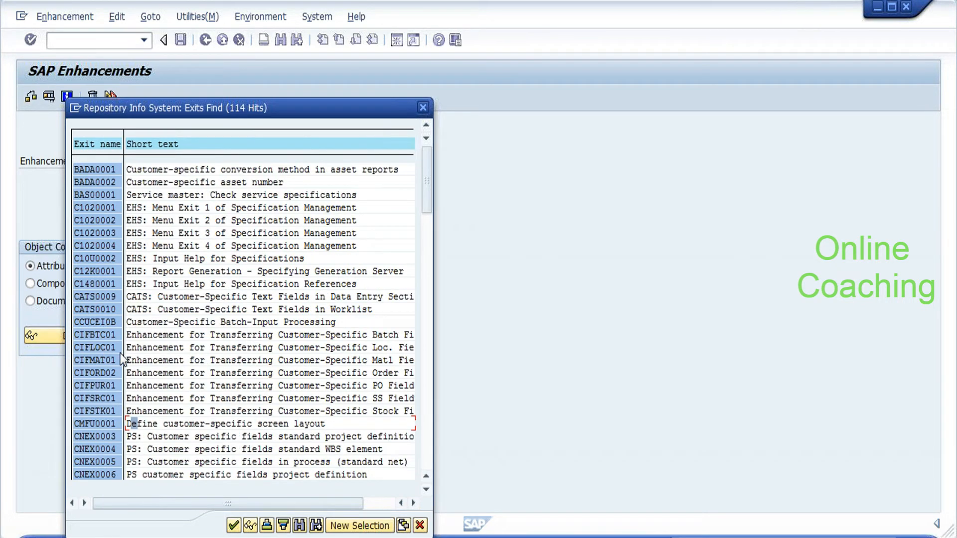
# Choose exit CIFMAT01 from the hit list as the enhancement and copy its name.
pyautogui.doubleClick(91, 359)
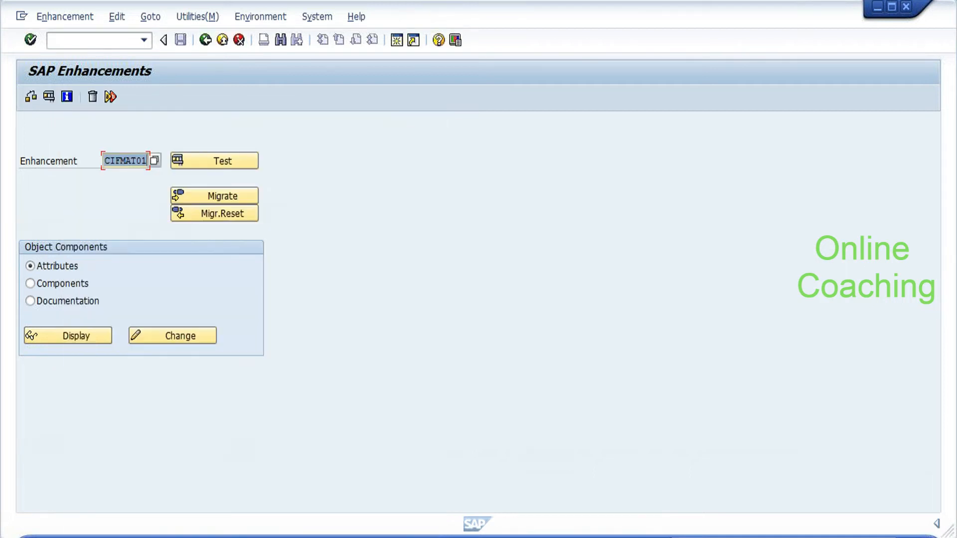
pyautogui.click(136, 161)
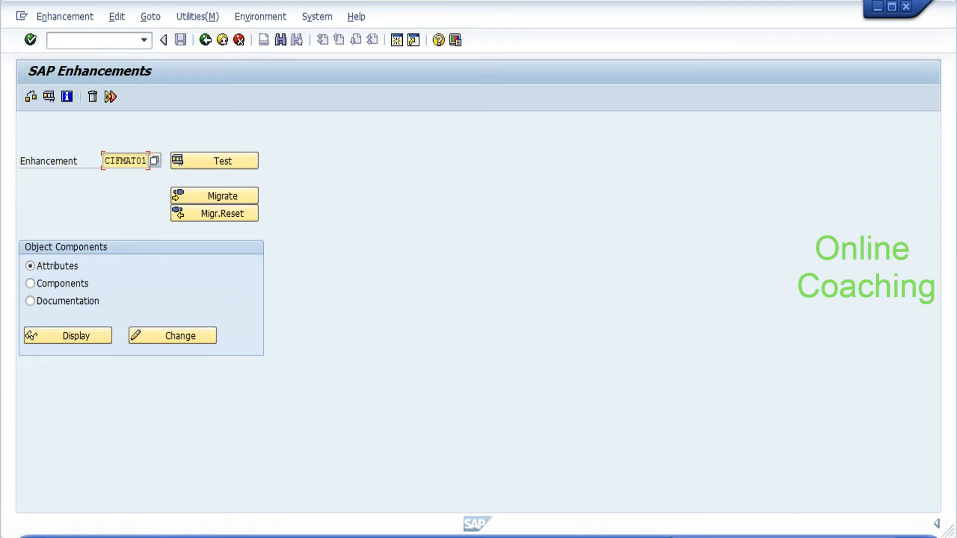
pyautogui.hotkey('shift', 'Home')
pyautogui.hotkey('shift', 'Right')
pyautogui.hotkey('shift', 'Right')
pyautogui.hotkey('ctrl', 'c')
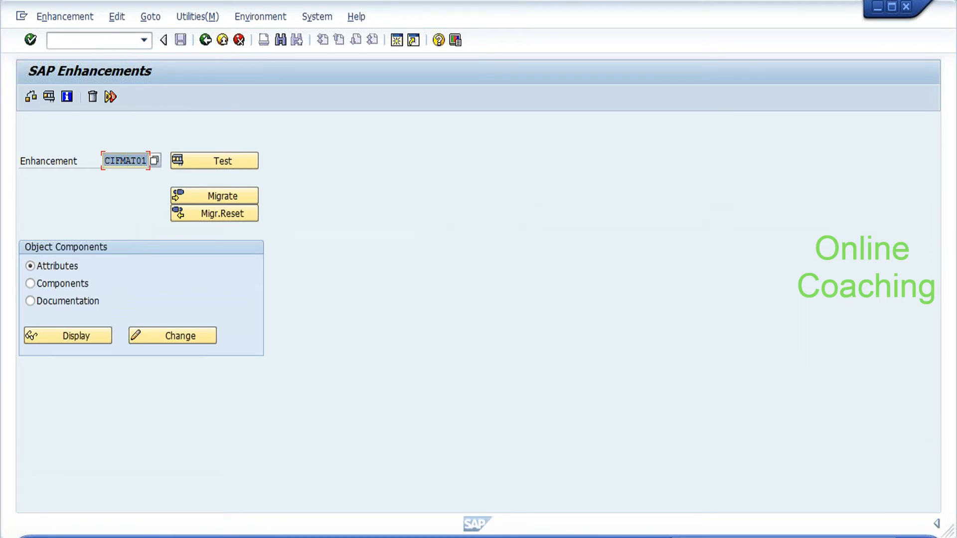
pyautogui.click(147, 161)
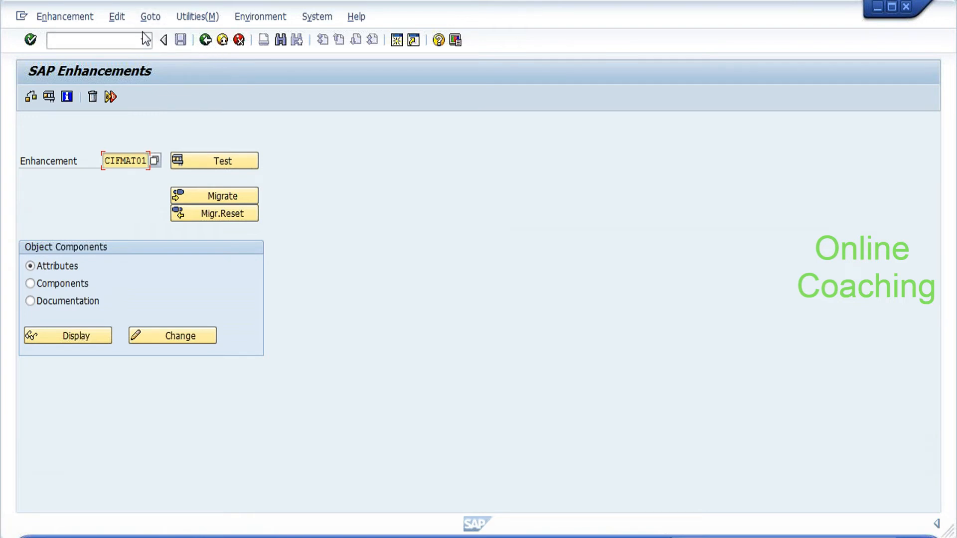
pyautogui.click(205, 40)
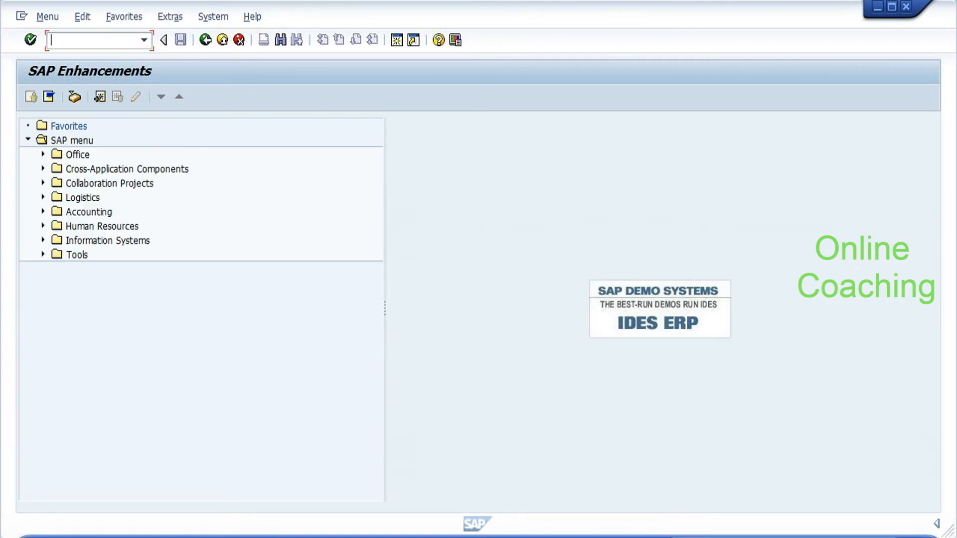
pyautogui.write('smod')
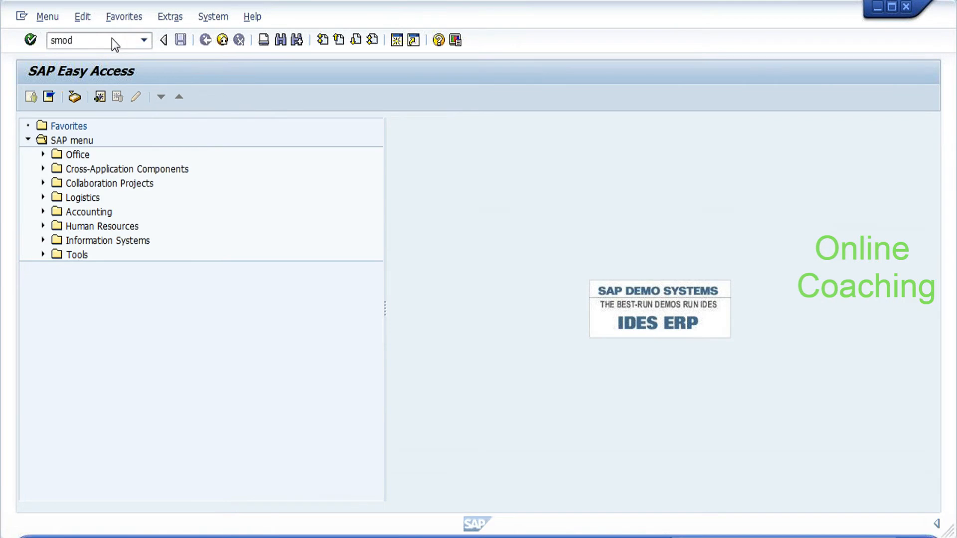
pyautogui.press('Return')
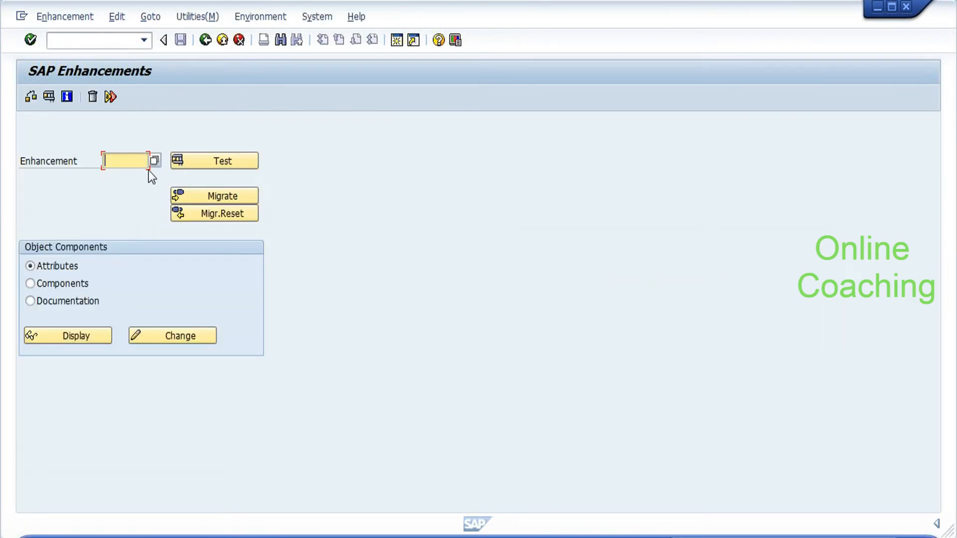
# Call transaction CMOD for enhancement project management and create a project named ztest.
pyautogui.click(117, 41)
pyautogui.write('/ncmod')
pyautogui.press('Return')
pyautogui.write('ztest')
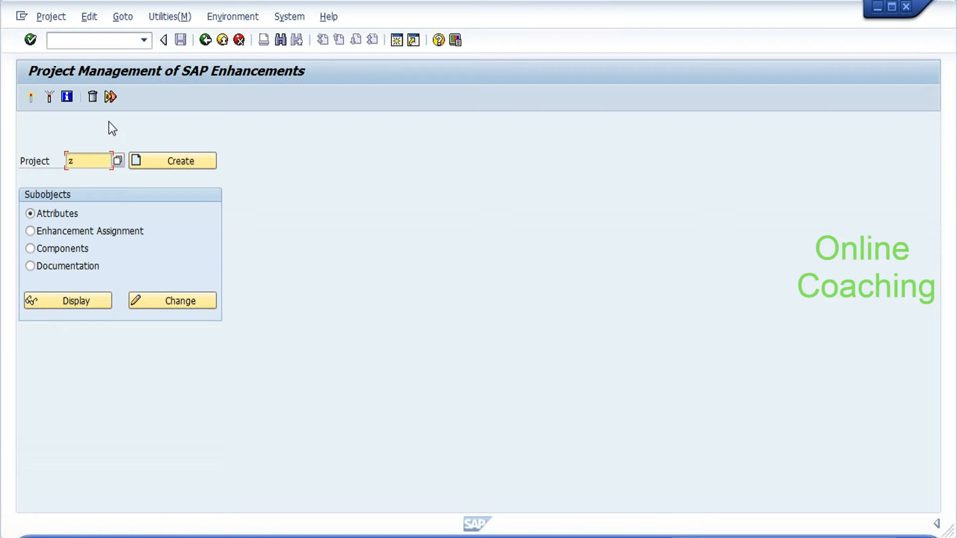
pyautogui.click(187, 166)
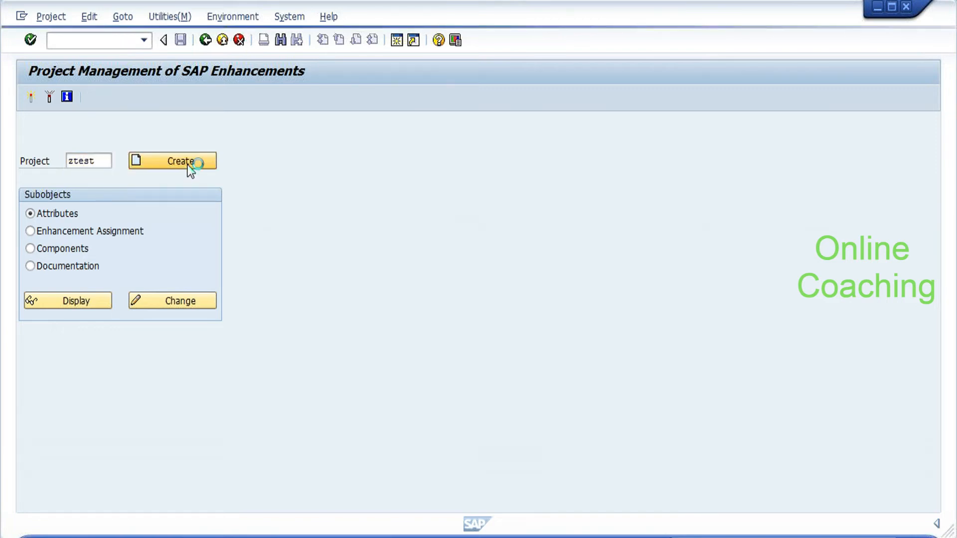
# Give the project the short text "test create" and go to its enhancement assignments, saving it as a local object.
pyautogui.write('test create')
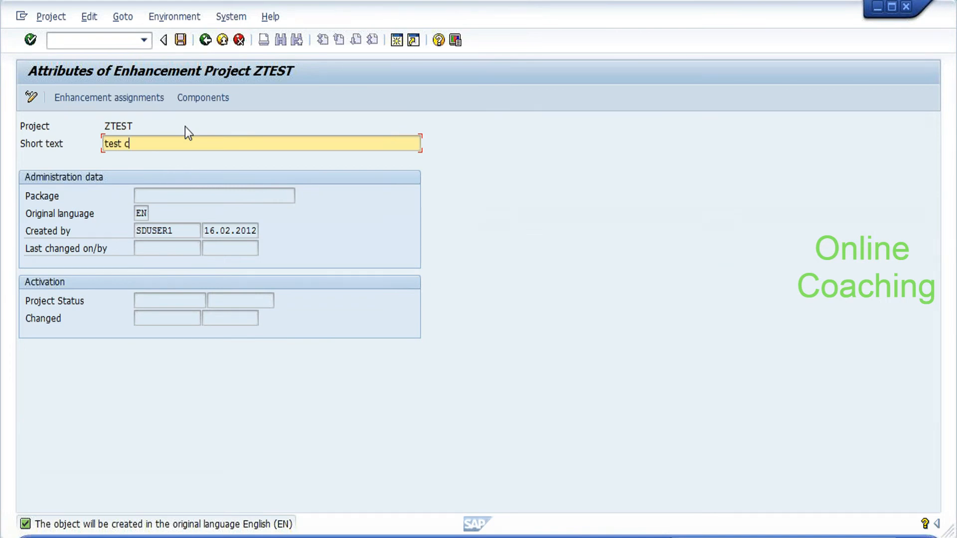
pyautogui.press('Return')
pyautogui.click(146, 102)
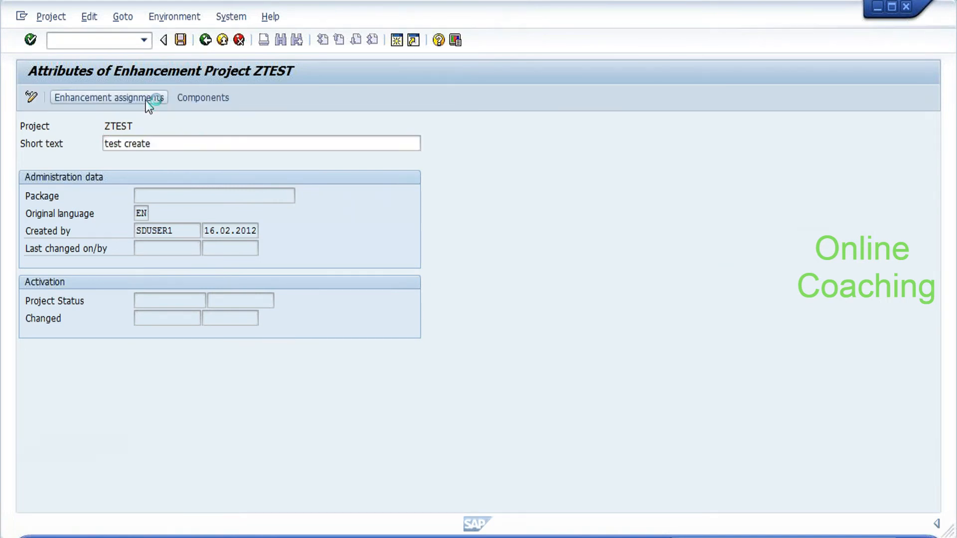
pyautogui.click(229, 292)
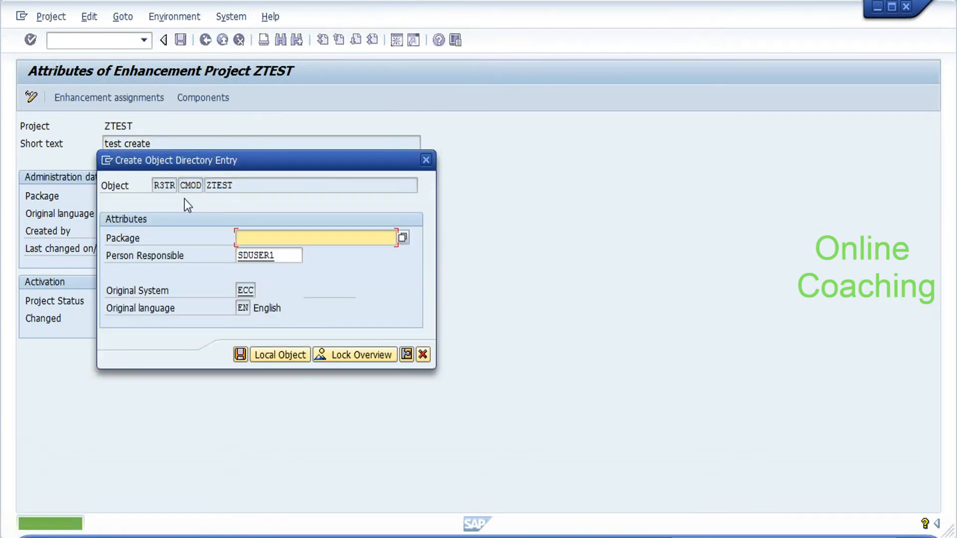
pyautogui.click(276, 354)
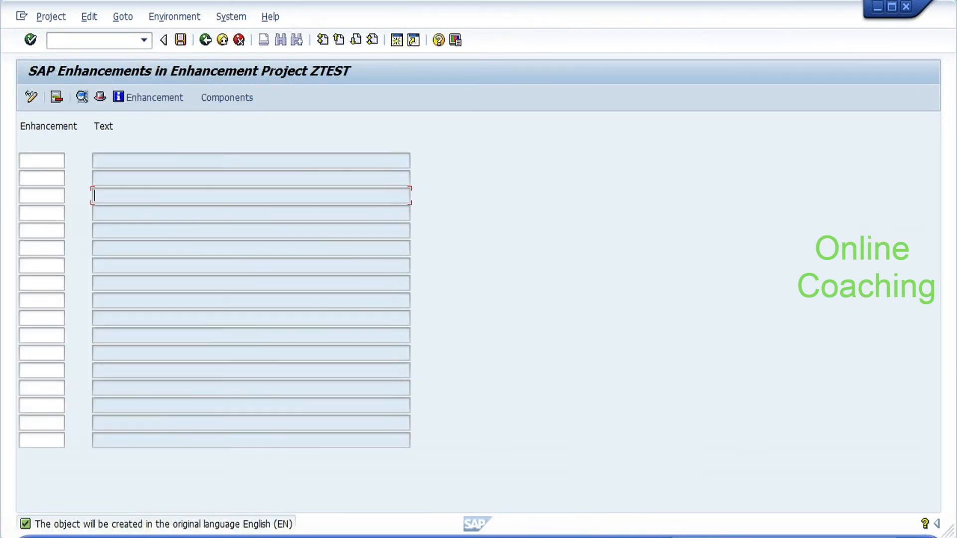
# Assign enhancement CIFMAT01 to project ZTEST and save the assignment.
pyautogui.click(41, 160)
pyautogui.hotkey('ctrl', 'v')
pyautogui.press('Return')
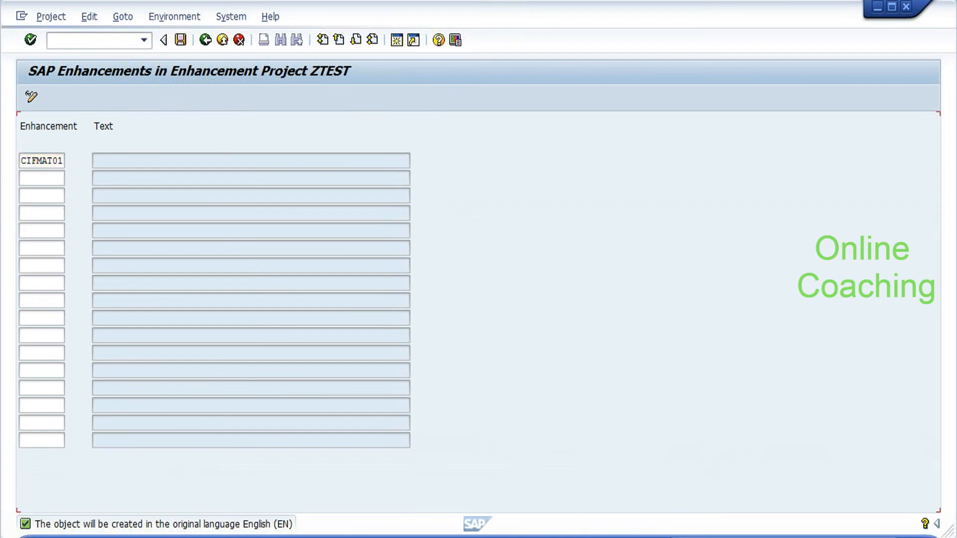
pyautogui.click(181, 42)
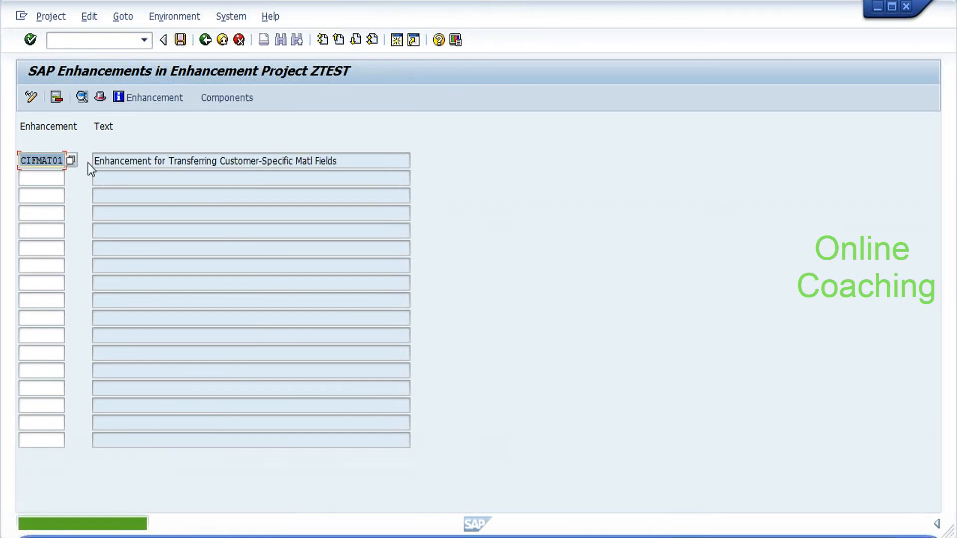
pyautogui.doubleClick(47, 162)
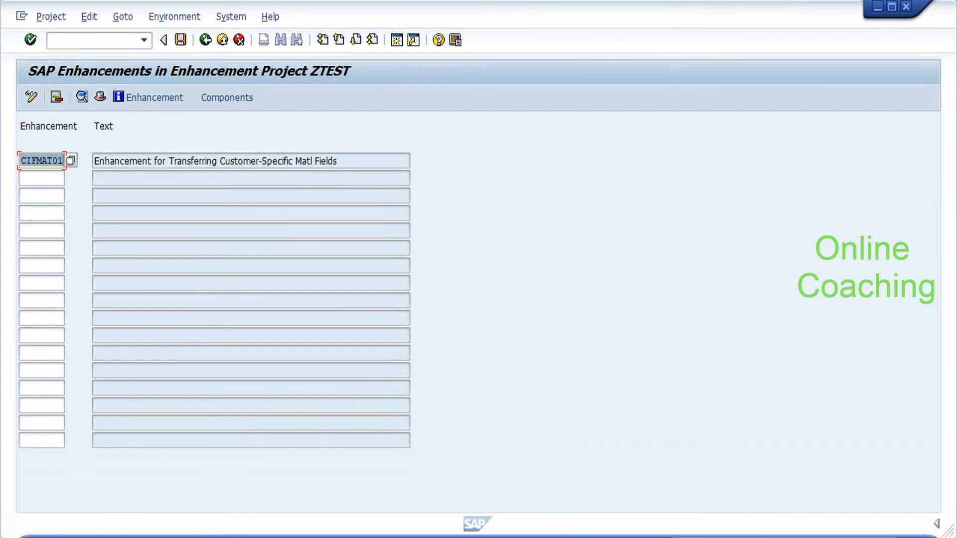
pyautogui.click(178, 40)
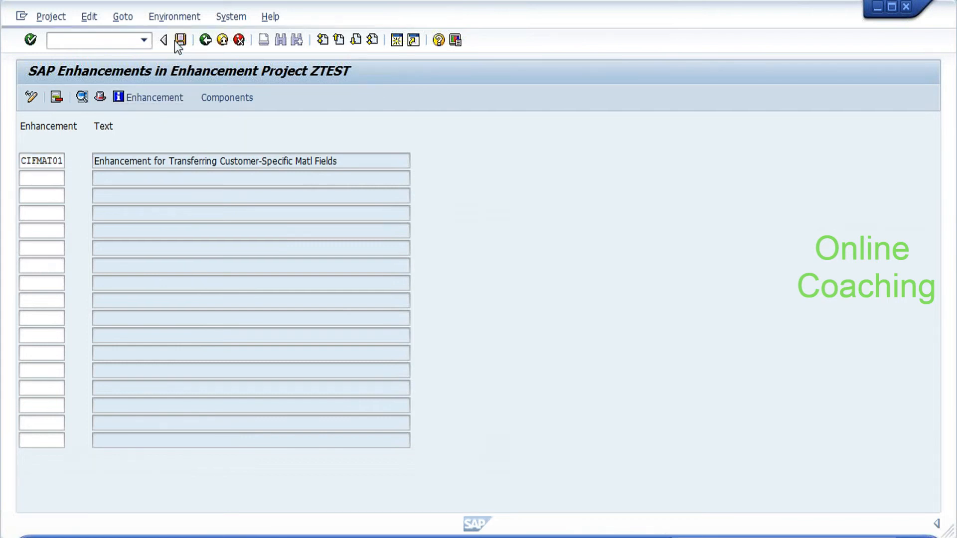
# Show the components of project ZTEST and open function exit EXIT_SAPLCMAT_001 in the Function Builder.
pyautogui.click(214, 98)
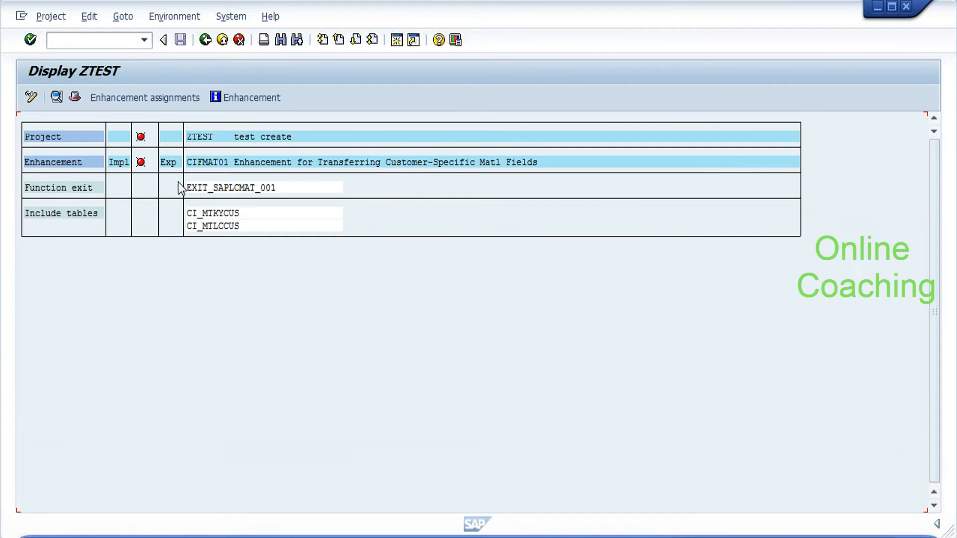
pyautogui.click(189, 188)
pyautogui.moveTo(190, 188); pyautogui.dragTo(279, 190)
pyautogui.doubleClick(263, 189)
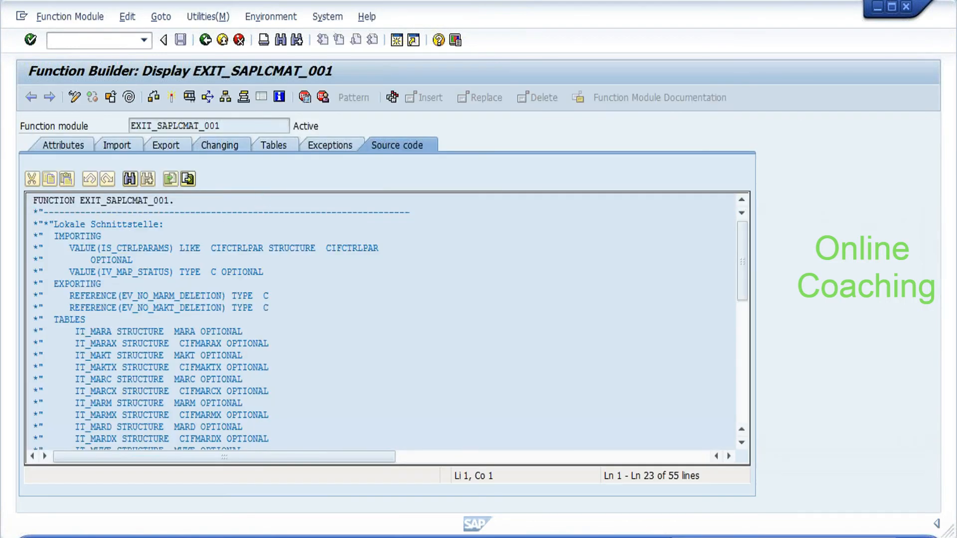
# Examine the source code of EXIT_SAPLCMAT_001, from its importing parameters and material tables down to the include statement.
pyautogui.moveTo(219, 125); pyautogui.dragTo(131, 125)
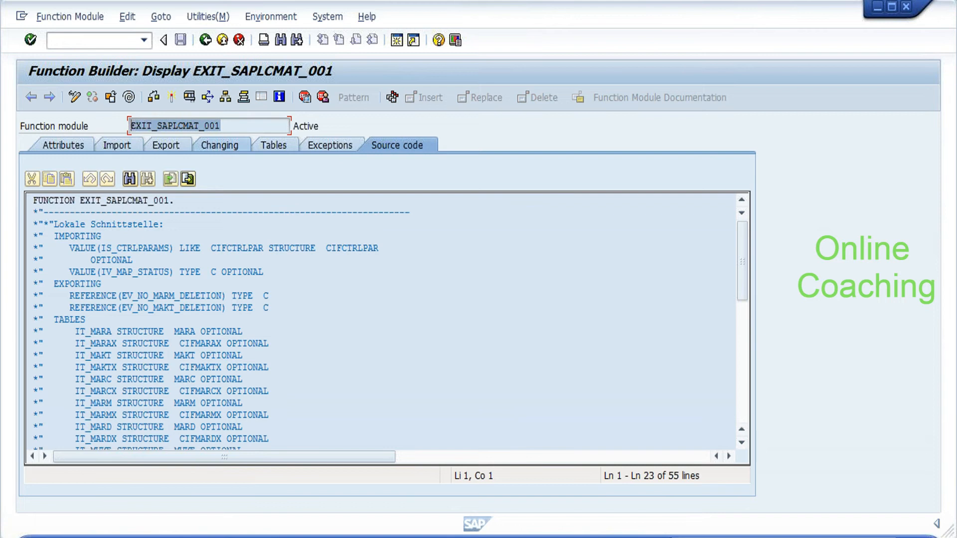
pyautogui.click(131, 125)
pyautogui.click(132, 248)
pyautogui.click(132, 271)
pyautogui.moveTo(75, 332); pyautogui.dragTo(321, 355)
pyautogui.click(33, 379)
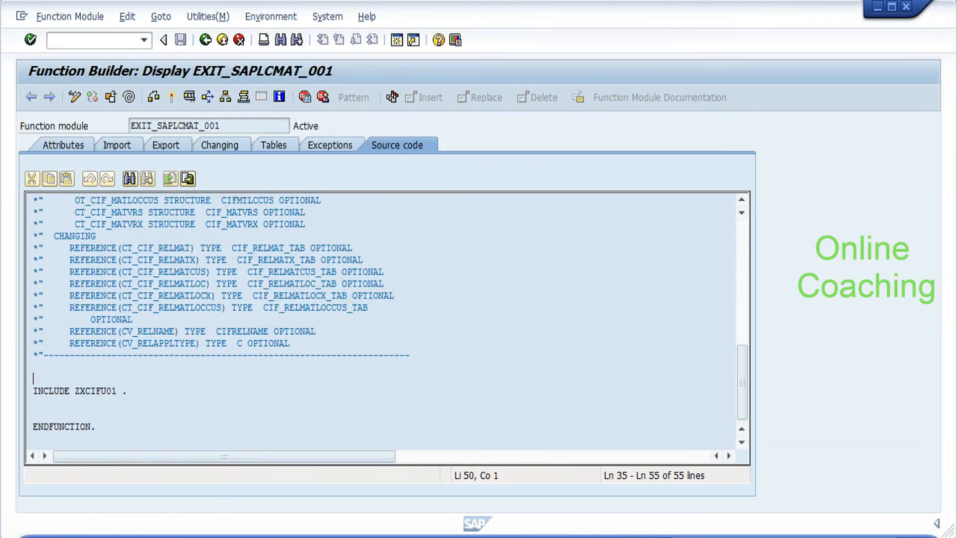
# Try to create the include ZXCIFU01 from the function exit's source code, and cancel the developer access key request.
pyautogui.moveTo(33, 390); pyautogui.dragTo(70, 391)
pyautogui.click(33, 402)
pyautogui.doubleClick(86, 391)
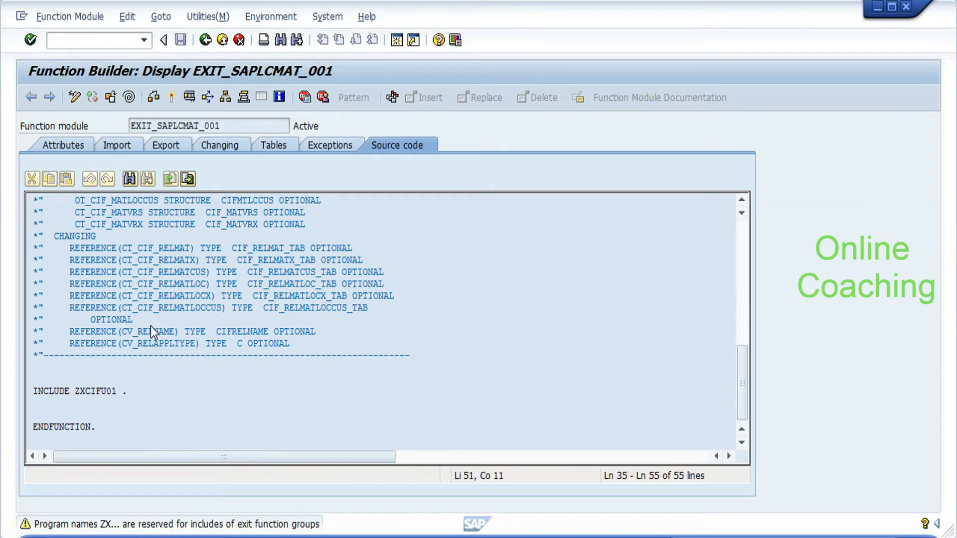
pyautogui.press('Return')
pyautogui.click(73, 204)
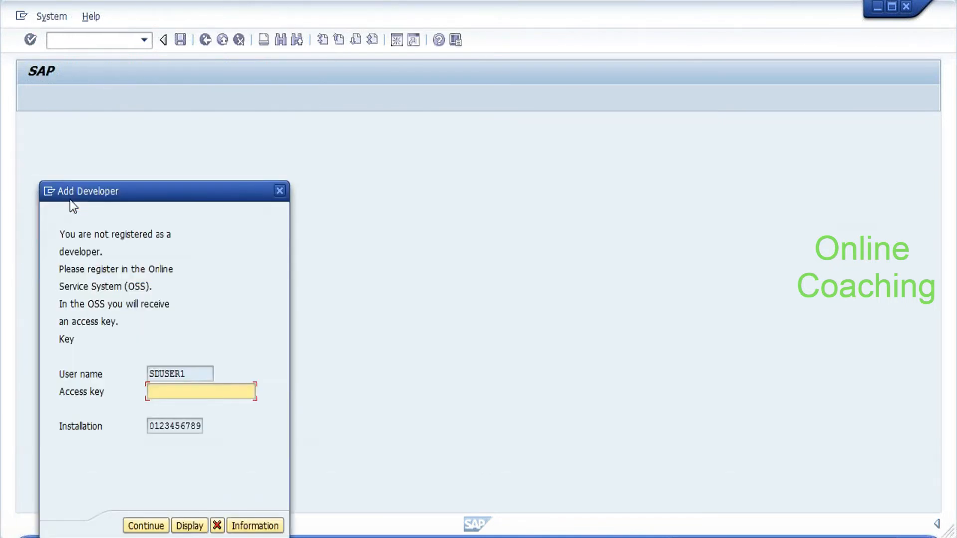
pyautogui.click(217, 525)
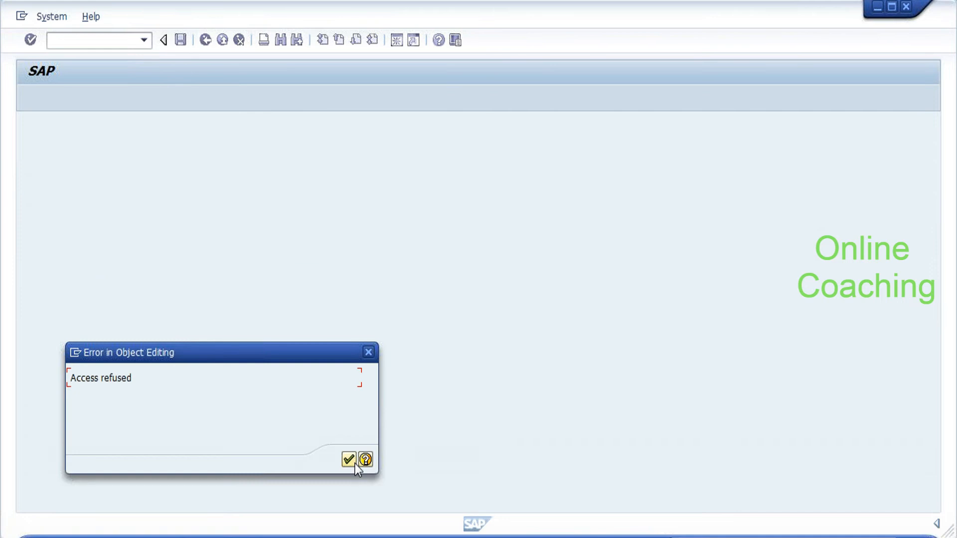
pyautogui.click(352, 464)
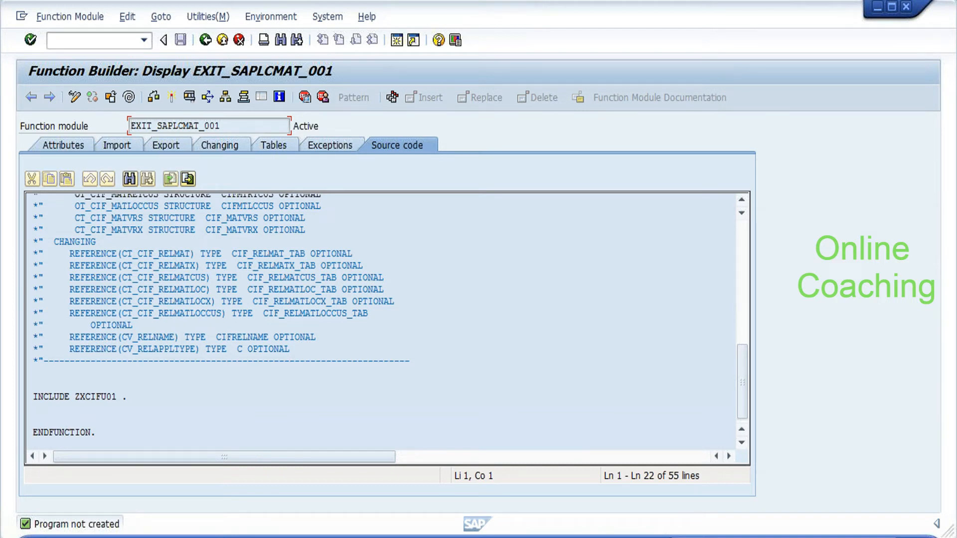
# Leave the function exit, go back to the enhancement project's initial screen and activate project ZTEST.
pyautogui.click(205, 40)
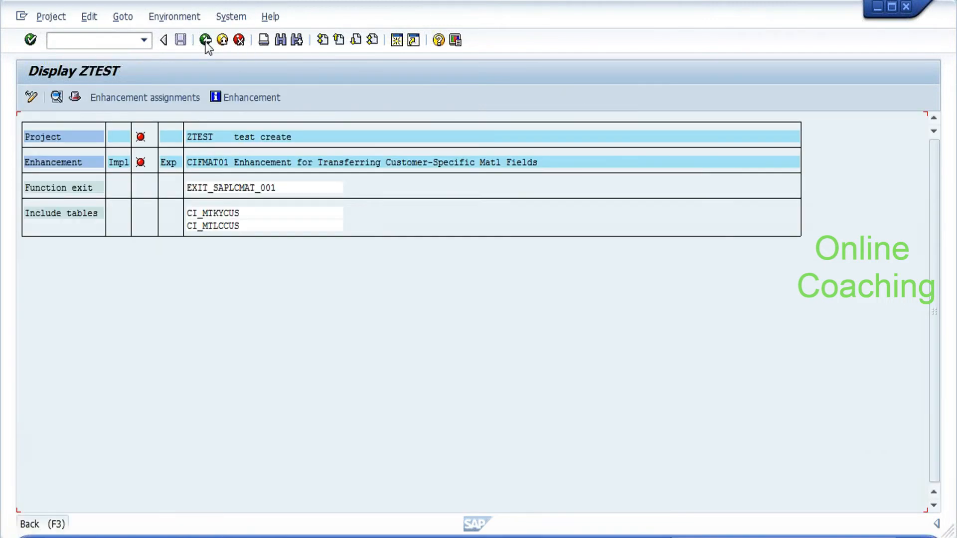
pyautogui.click(206, 40)
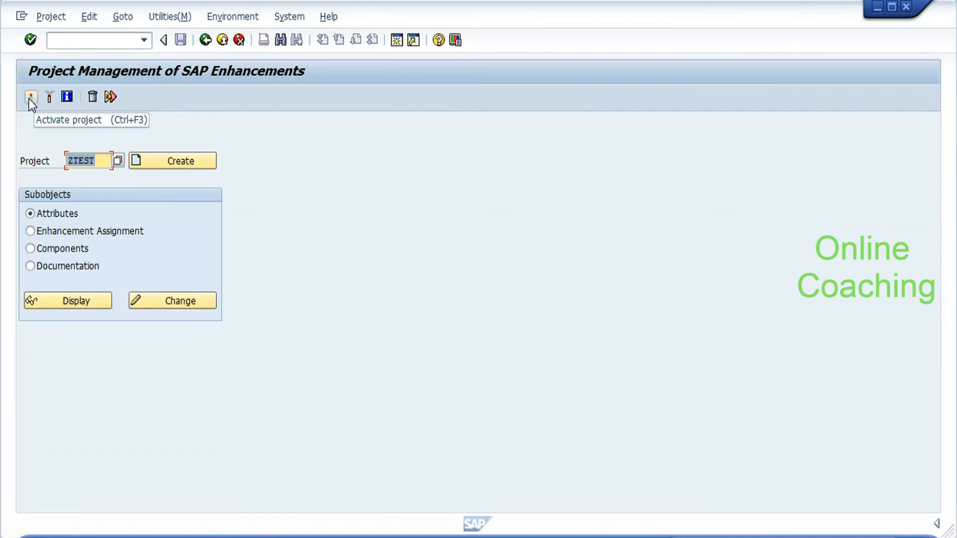
pyautogui.click(30, 98)
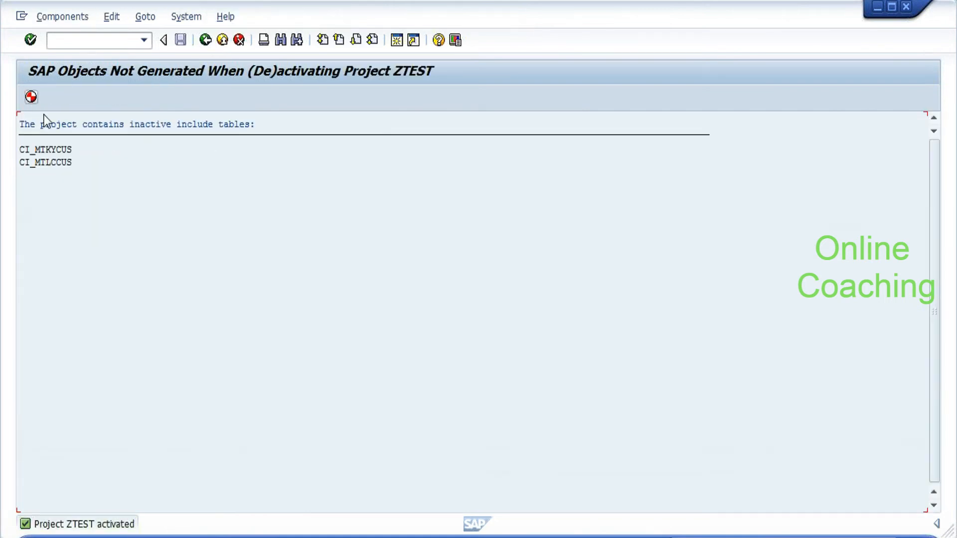
pyautogui.click(205, 40)
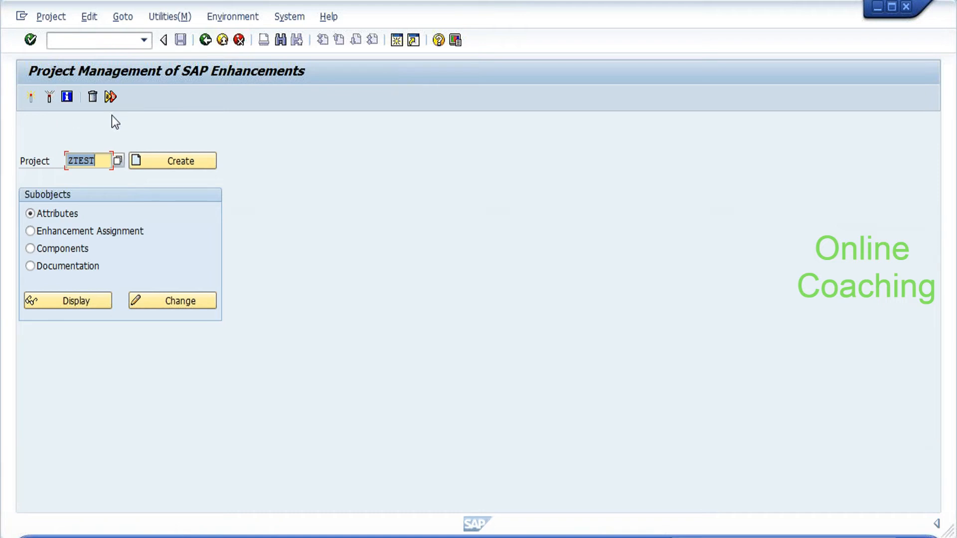
# Switch to transaction VL31N for creating an inbound delivery.
pyautogui.click(88, 160)
pyautogui.click(94, 41)
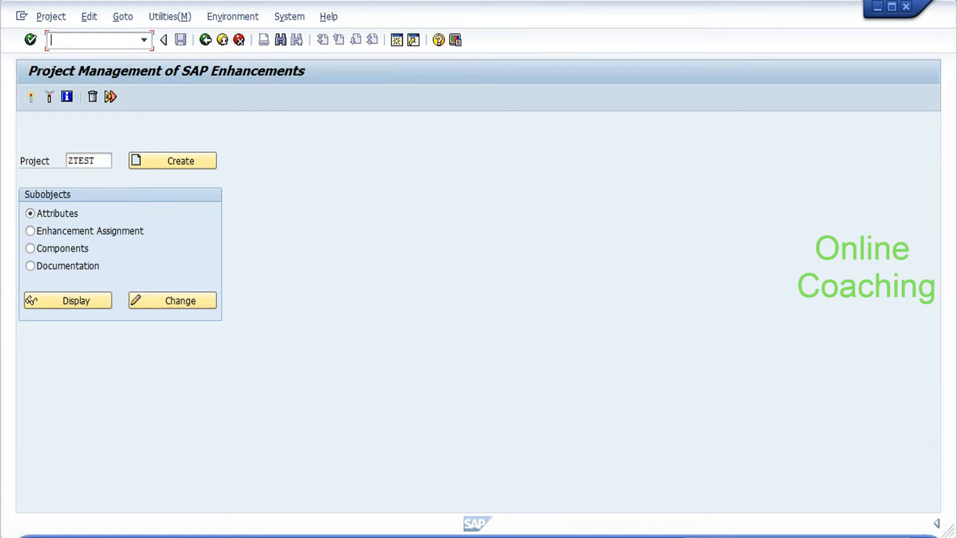
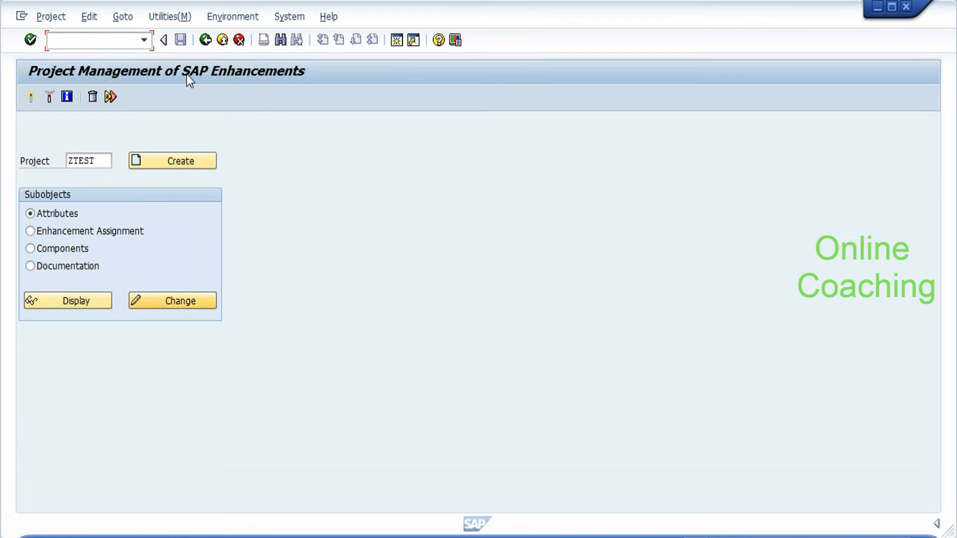
pyautogui.write('/nvl31n')
pyautogui.press('Return')
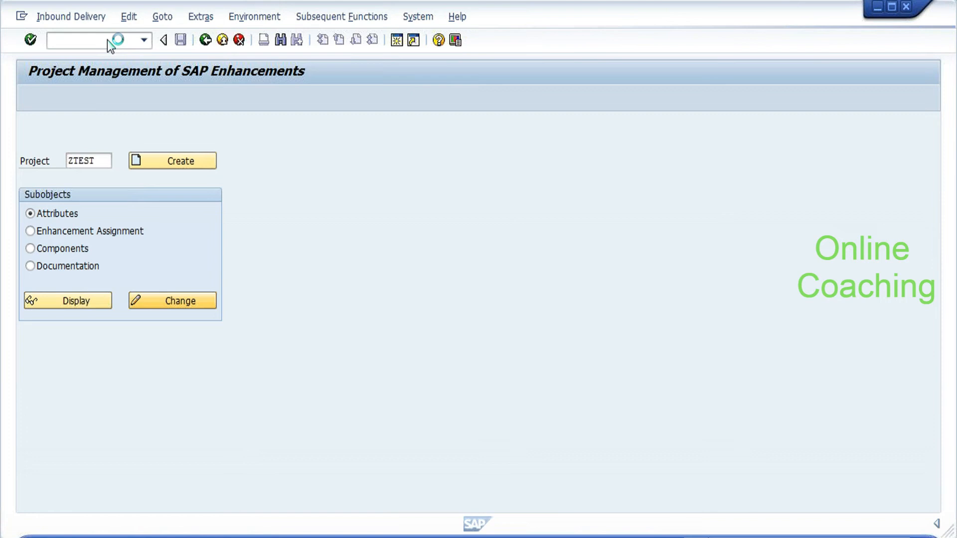
# Switch to transaction ME21N for creating a purchase order.
pyautogui.click(93, 41)
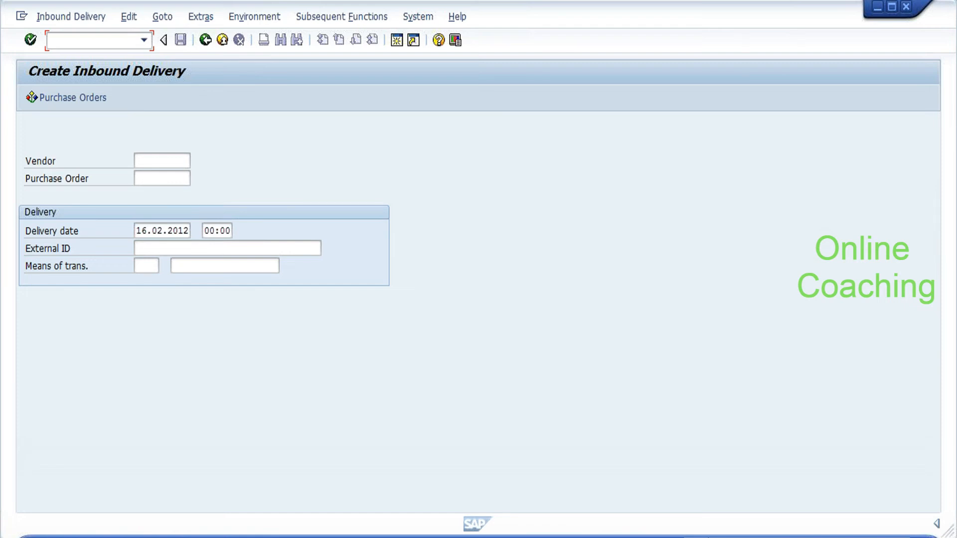
pyautogui.write('/nvl')
pyautogui.press('BackSpace')
pyautogui.press('BackSpace')
pyautogui.press('BackSpace')
pyautogui.write('nme21n')
pyautogui.press('Return')
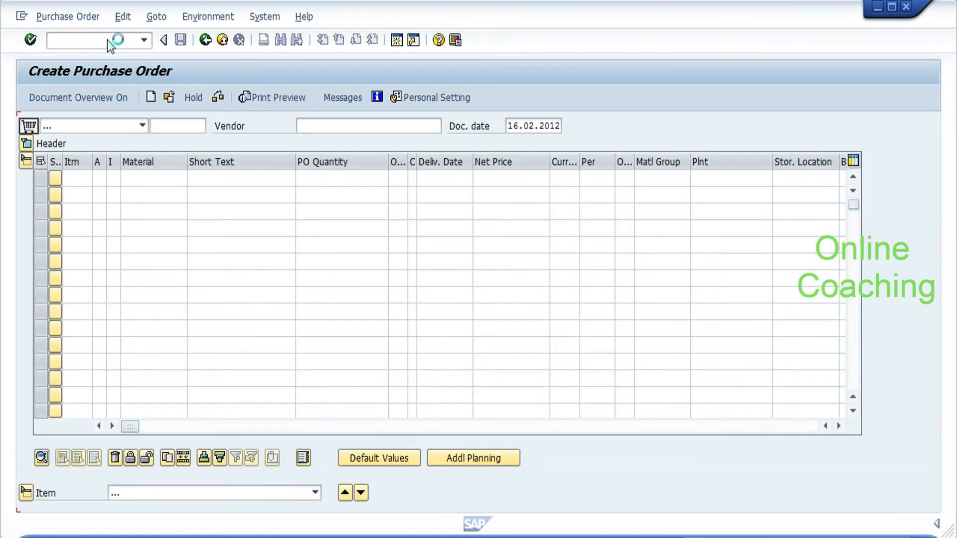
# Enter vendor 1000 in the standard purchase order and expand the header to show its organizational data.
pyautogui.click(367, 126)
pyautogui.write('1000')
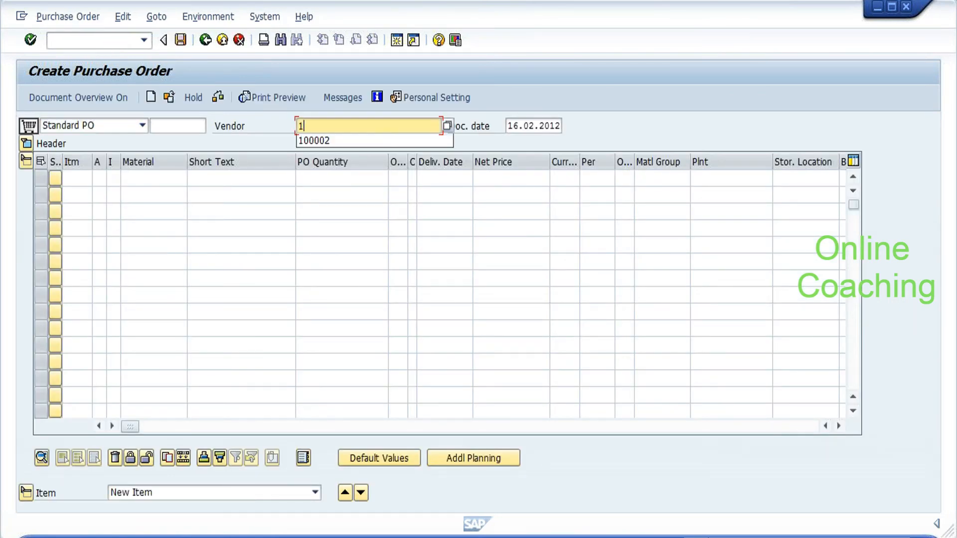
pyautogui.click(27, 144)
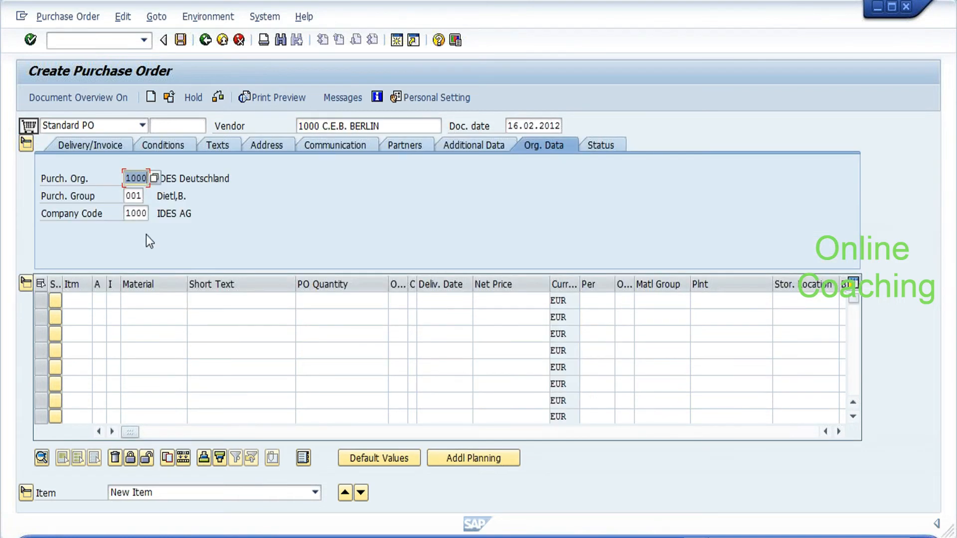
pyautogui.click(128, 177)
pyautogui.click(128, 213)
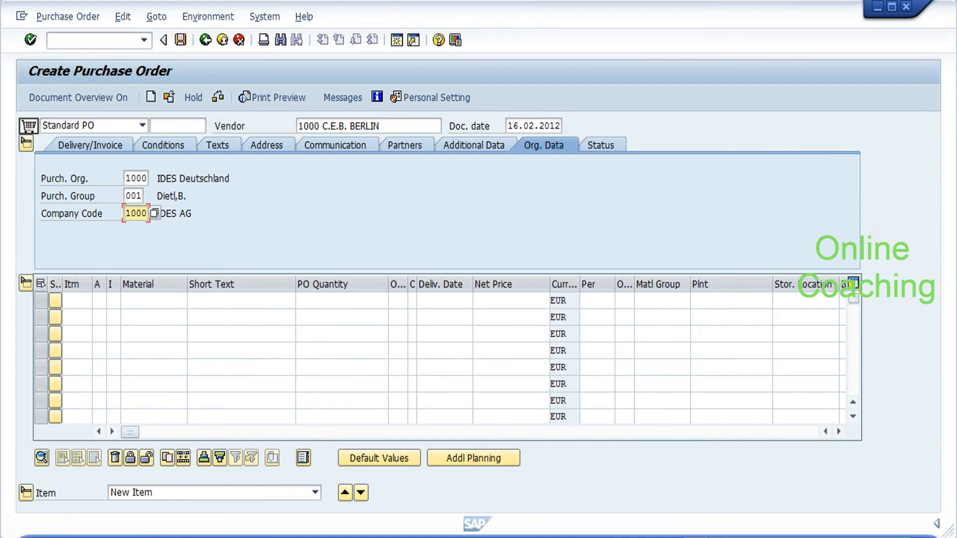
# Start purchase order item 10 with material HP_MACHINE.
pyautogui.click(80, 301)
pyautogui.write('10')
pyautogui.press('Tab')
pyautogui.press('Tab')
pyautogui.press('Tab')
pyautogui.write('hp_machine')
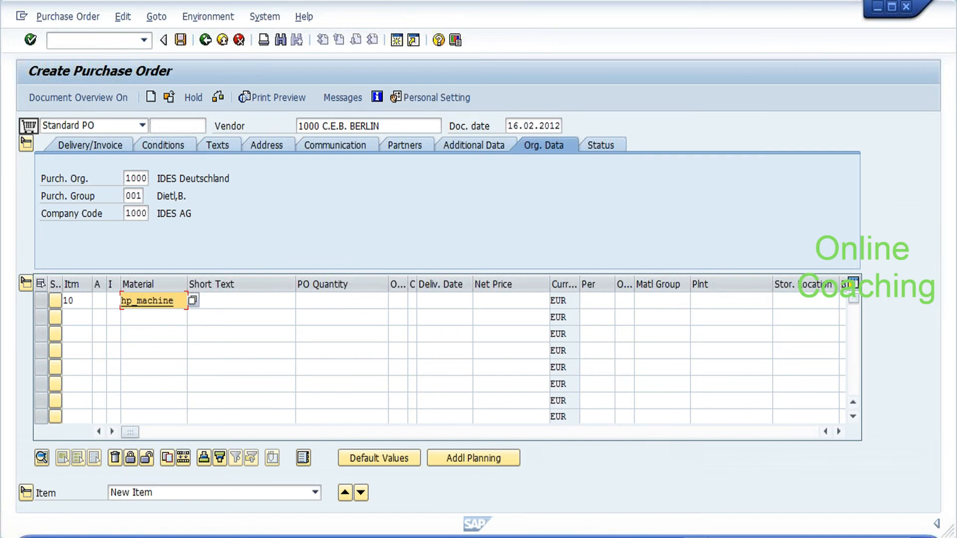
# Complete item 10 with quantity 1000, plant HYDP and storage location 0001, and have the entries checked.
pyautogui.click(334, 301)
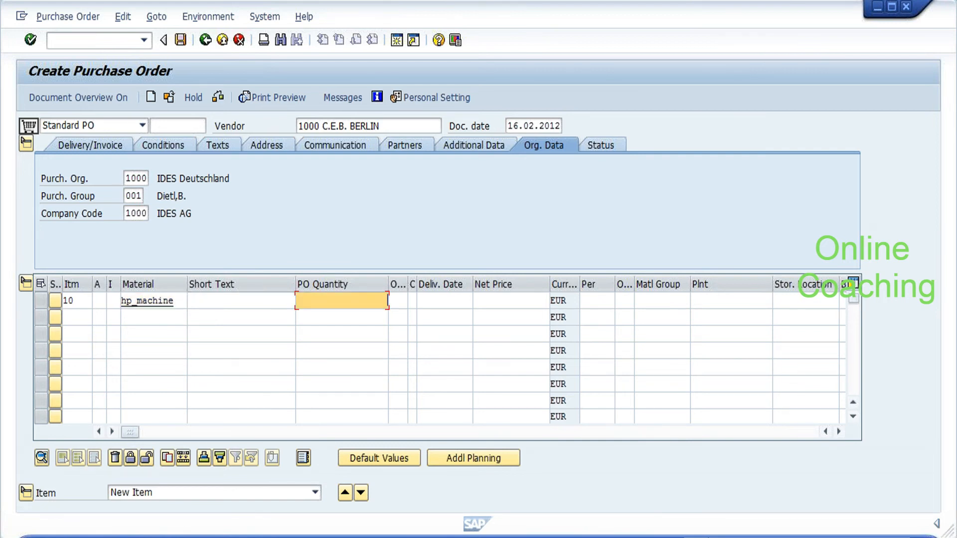
pyautogui.write('1000')
pyautogui.click(693, 300)
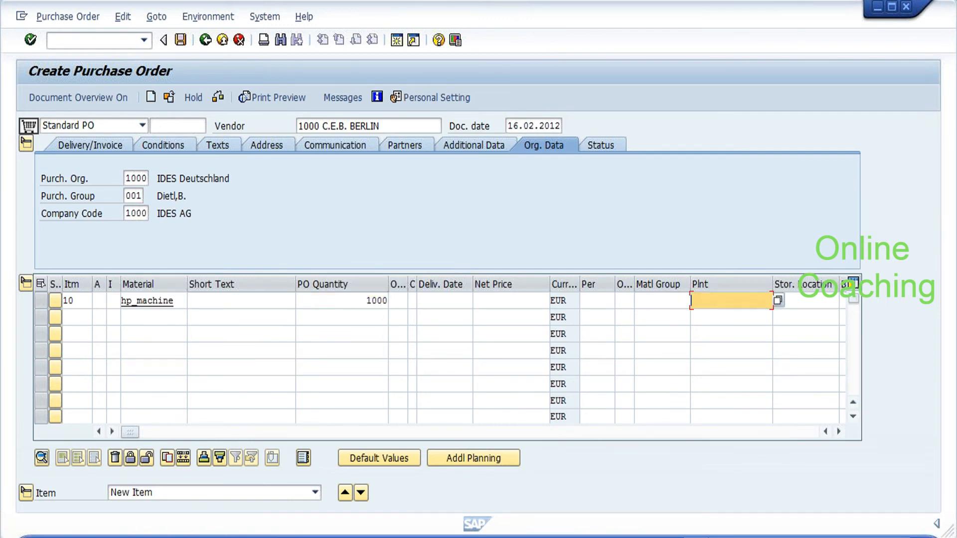
pyautogui.write('hydp')
pyautogui.press('Tab')
pyautogui.write('0001')
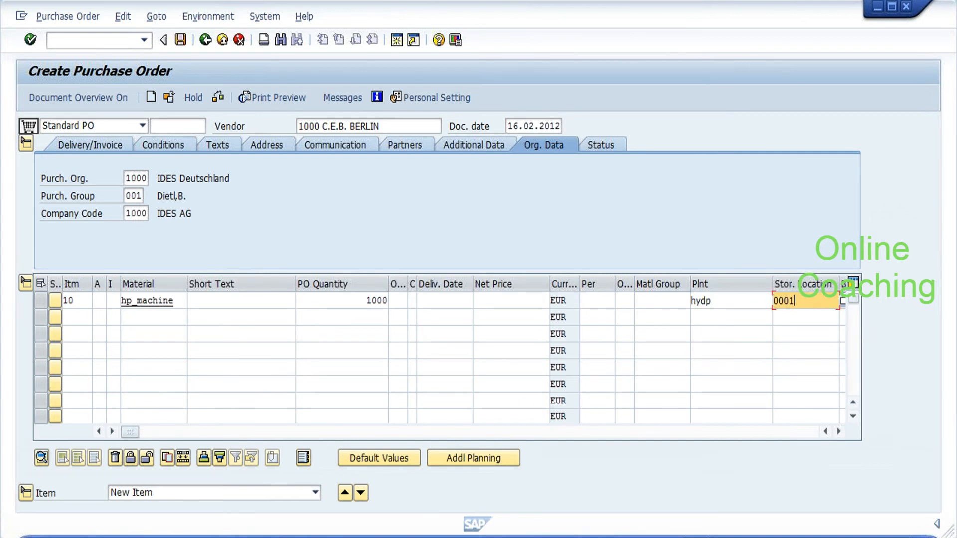
pyautogui.press('Return')
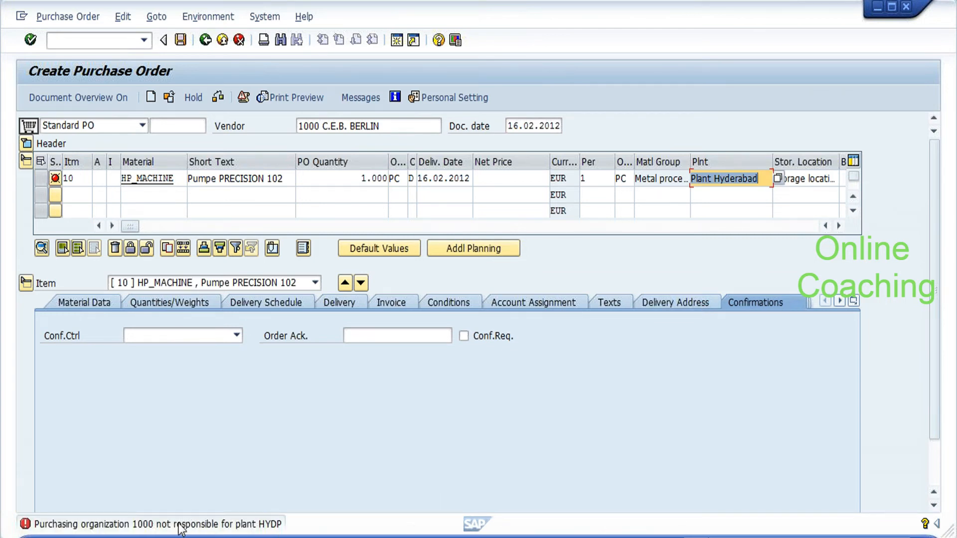
# Open a new session and display the SAP Customizing Implementation Guide through transaction SPRO.
pyautogui.click(21, 20)
pyautogui.click(32, 143)
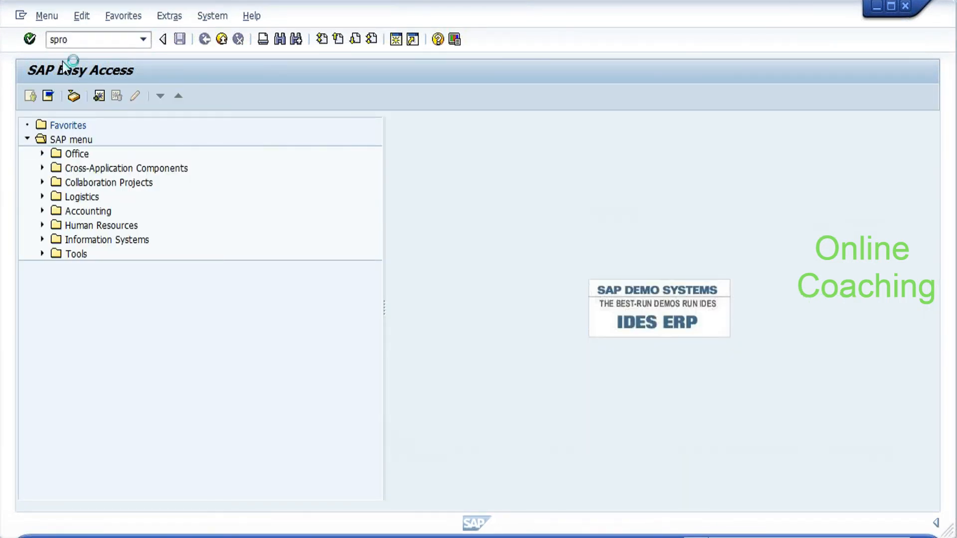
pyautogui.press('Return')
pyautogui.click(67, 96)
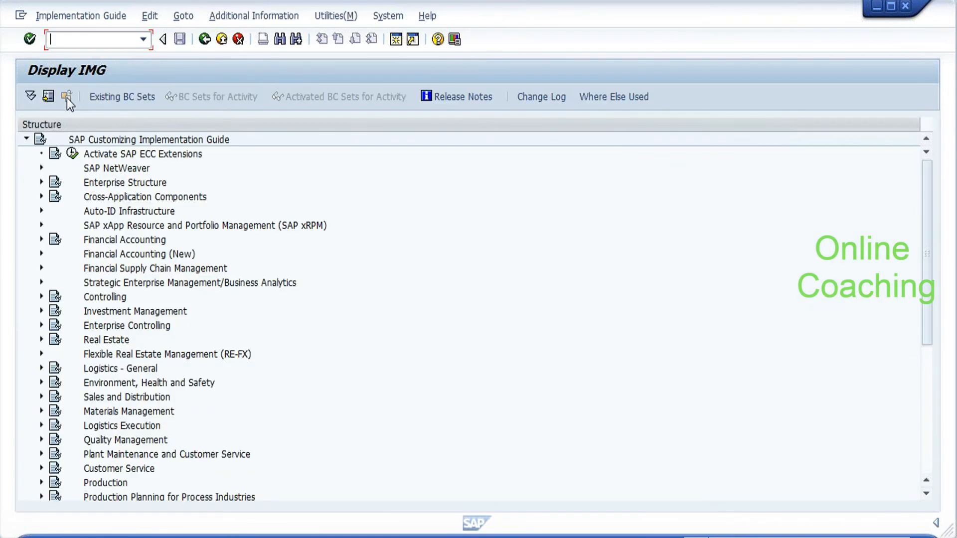
# Open the activity for assigning a purchasing organization to a plant under Enterprise Structure, Assignment, Materials Management.
pyautogui.click(40, 183)
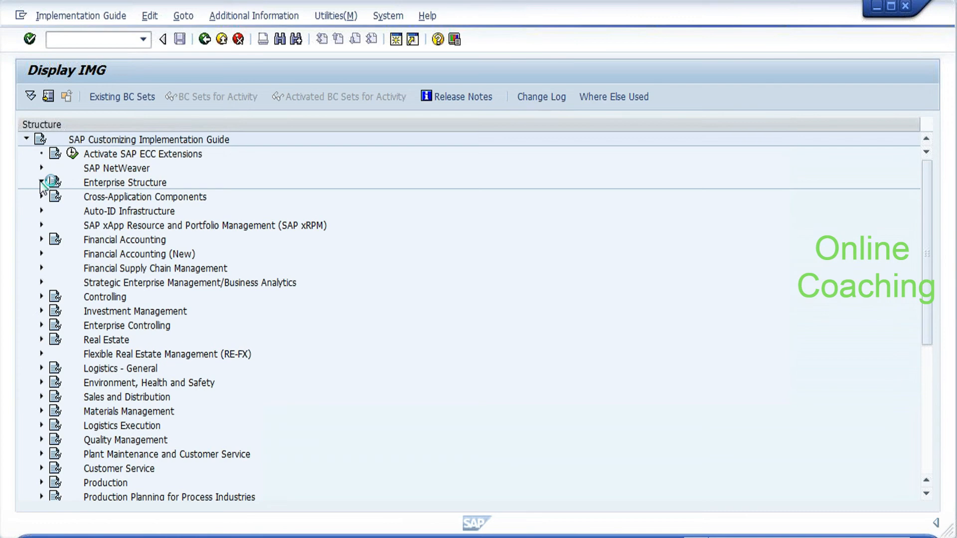
pyautogui.click(56, 211)
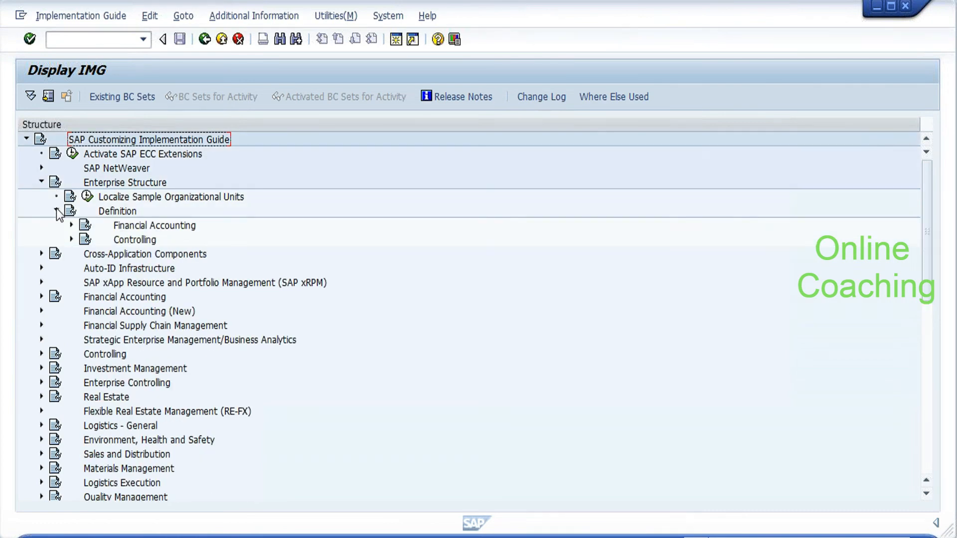
pyautogui.click(55, 339)
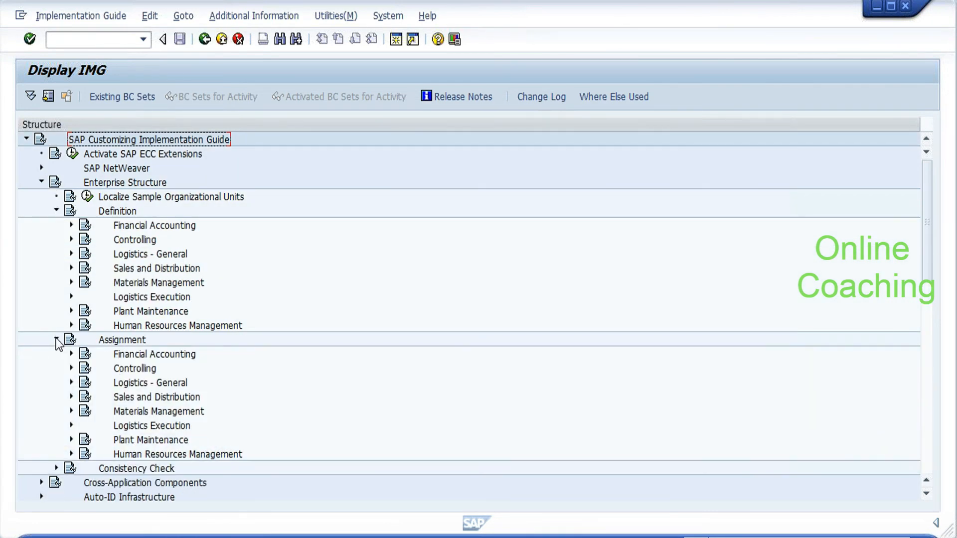
pyautogui.click(127, 412)
pyautogui.click(71, 411)
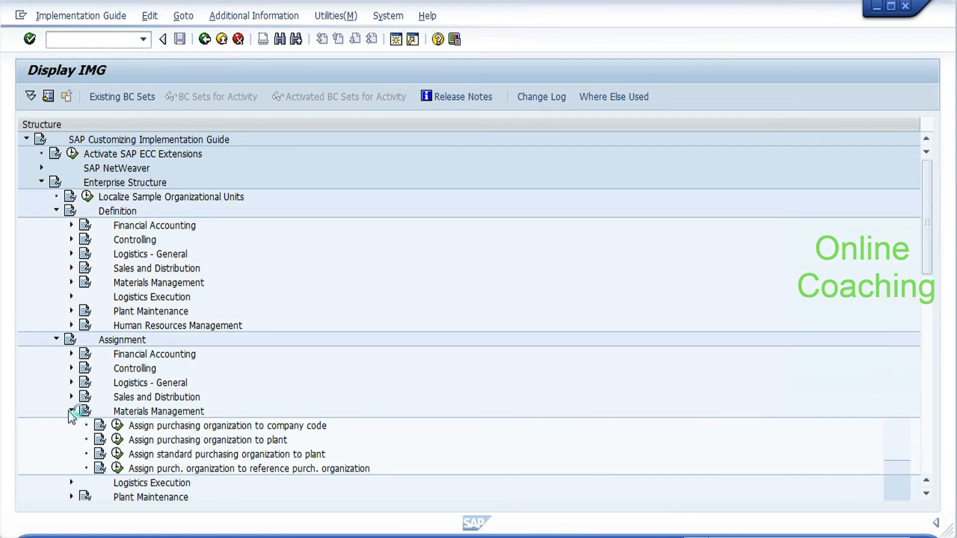
pyautogui.click(234, 428)
pyautogui.click(172, 440)
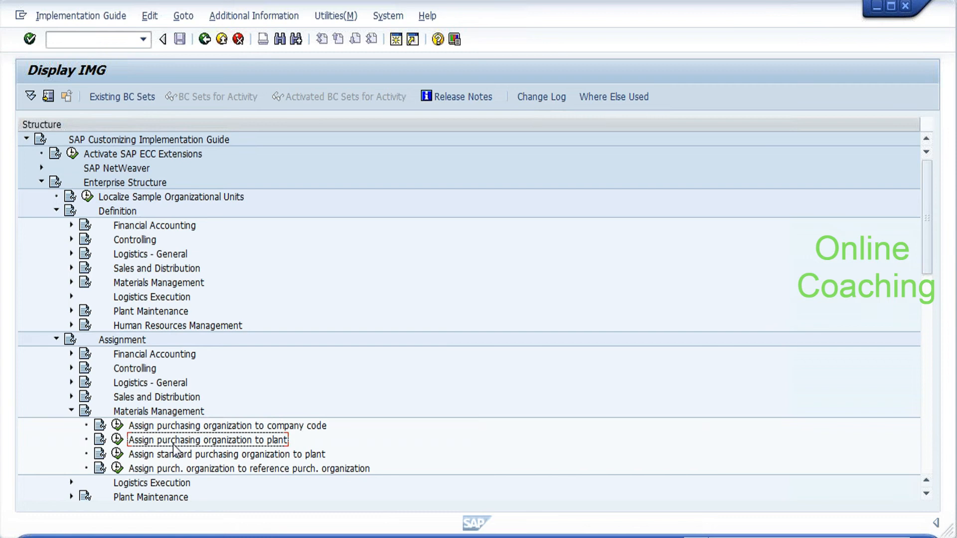
pyautogui.click(117, 440)
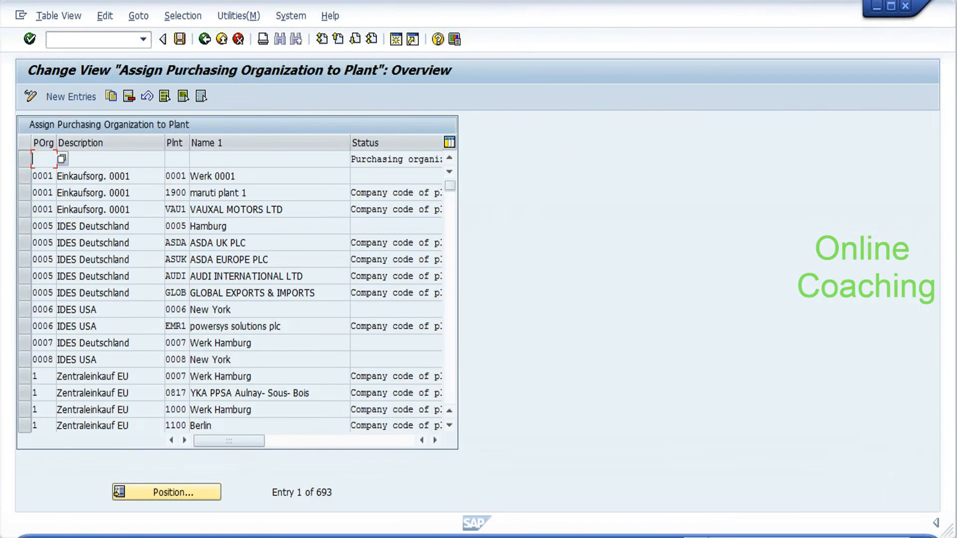
# Copy purchasing organization 1000's assignment of plant 0817 to plant HYDP and save it under Customizing request ECCK900409.
pyautogui.click(43, 309)
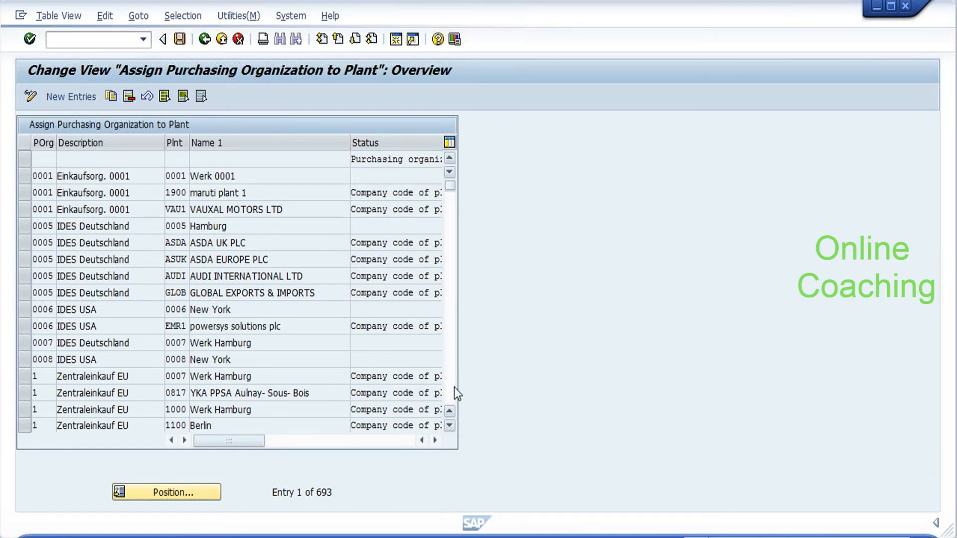
pyautogui.scroll(-3, 453, 387)
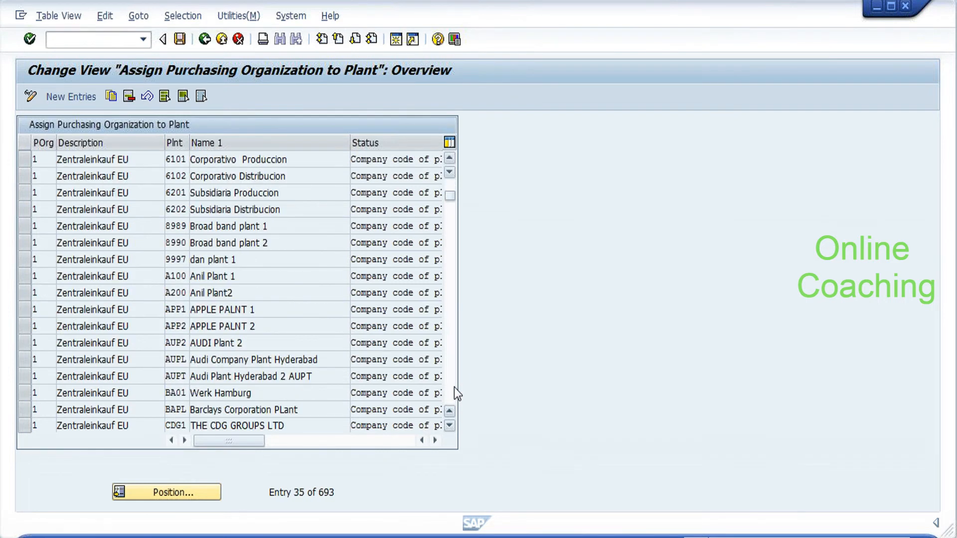
pyautogui.scroll(-3, 453, 387)
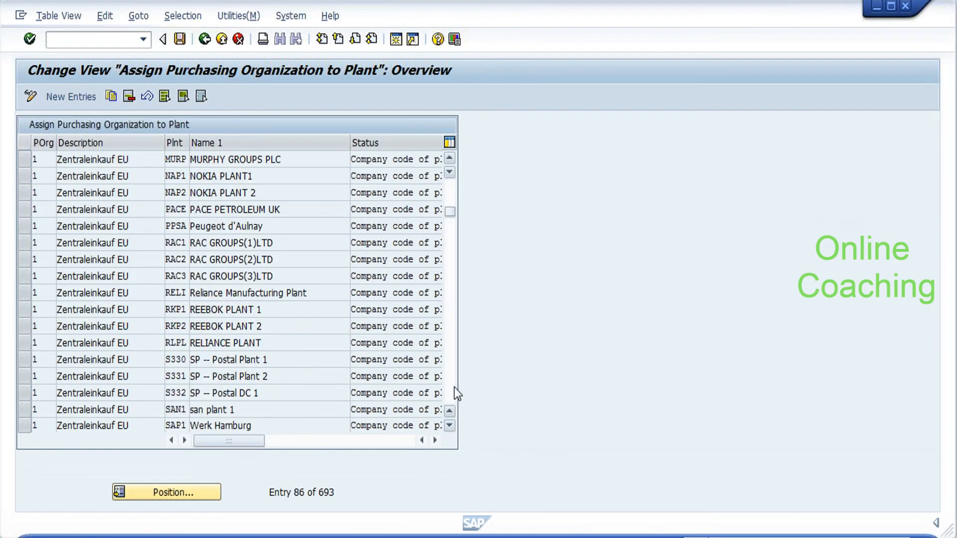
pyautogui.scroll(-2, 454, 387)
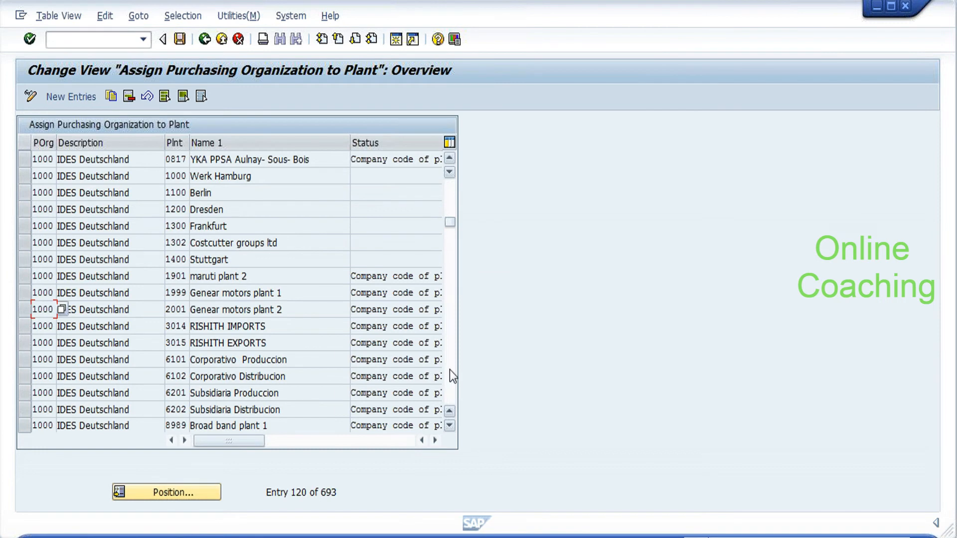
pyautogui.click(189, 209)
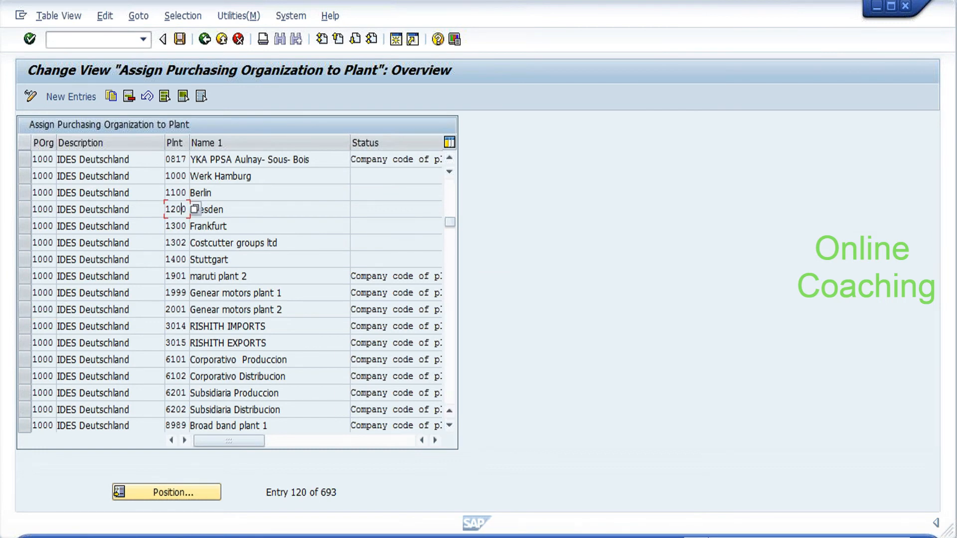
pyautogui.click(24, 160)
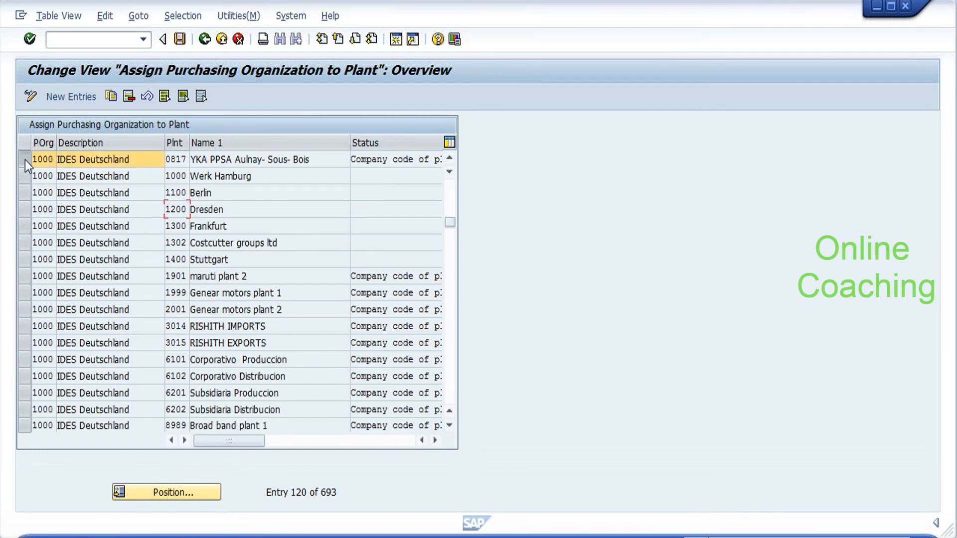
pyautogui.click(115, 97)
pyautogui.write('HYDP')
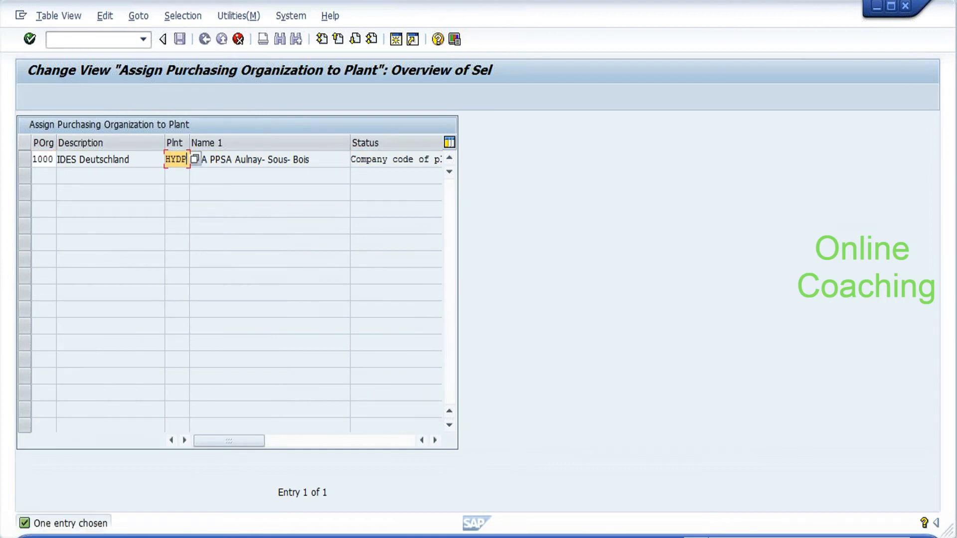
pyautogui.press('Return')
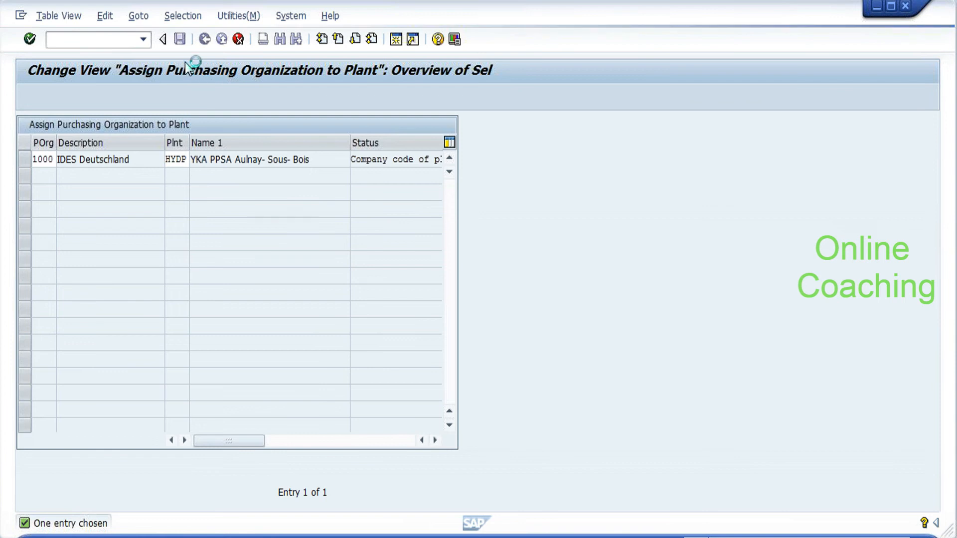
pyautogui.click(178, 40)
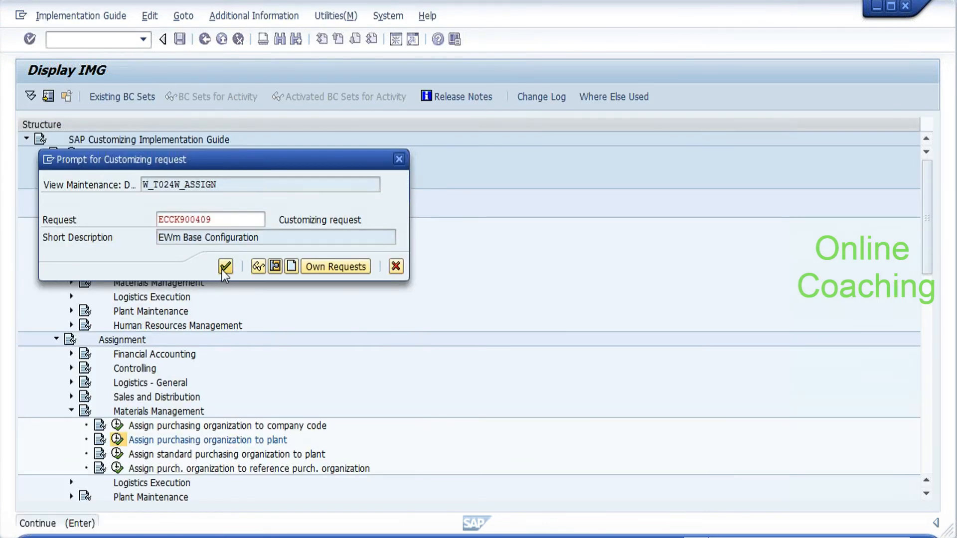
pyautogui.click(225, 267)
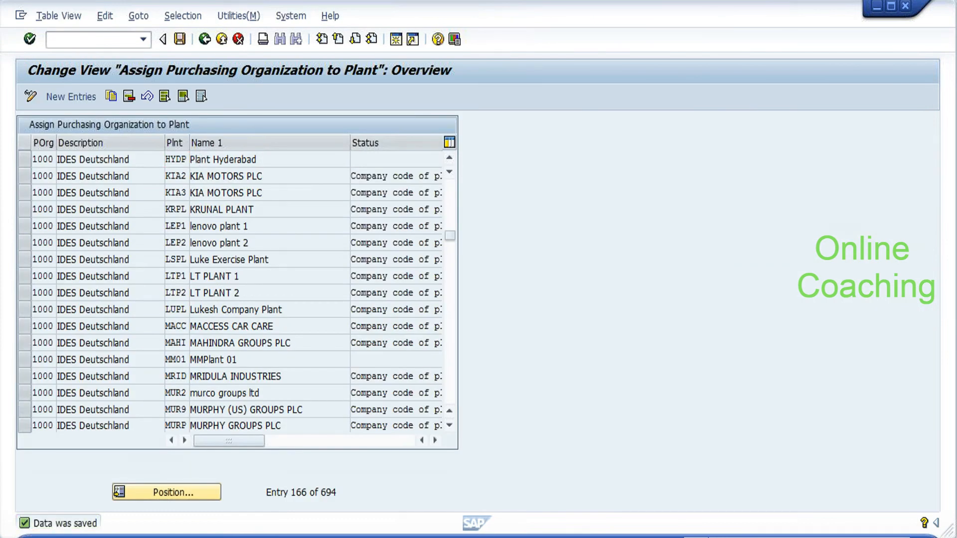
# Start a new purchase order through transaction ME21N and enter vendor 1000.
pyautogui.write('/nme21n')
pyautogui.press('Return')
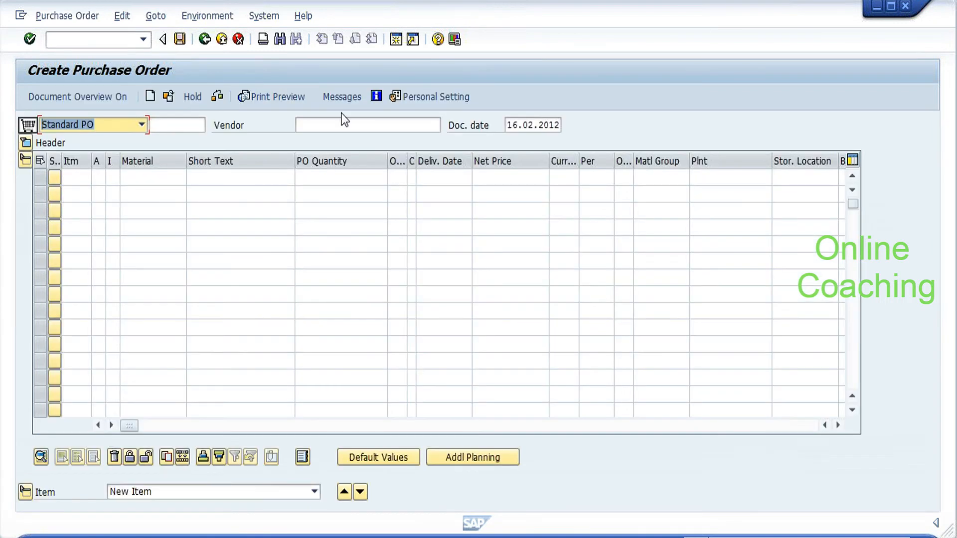
pyautogui.click(343, 125)
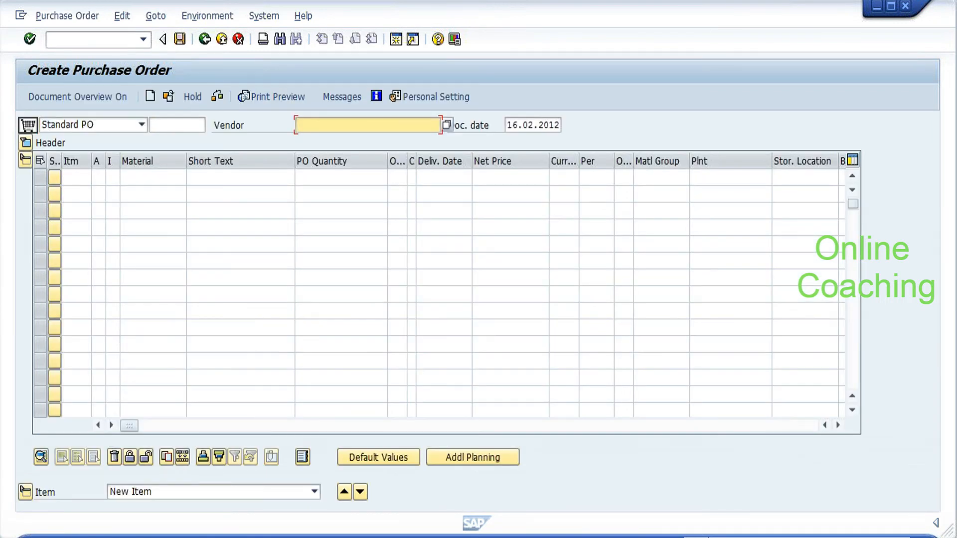
pyautogui.press('BackSpace')
pyautogui.press('Down')
pyautogui.press('Return')
# Enter item 10 with material hp_machine and a PO quantity of 1000.
pyautogui.click(76, 178)
pyautogui.write('10')
pyautogui.press('Tab')
pyautogui.press('Tab')
pyautogui.press('Tab')
pyautogui.press('BackSpace')
pyautogui.press('Down')
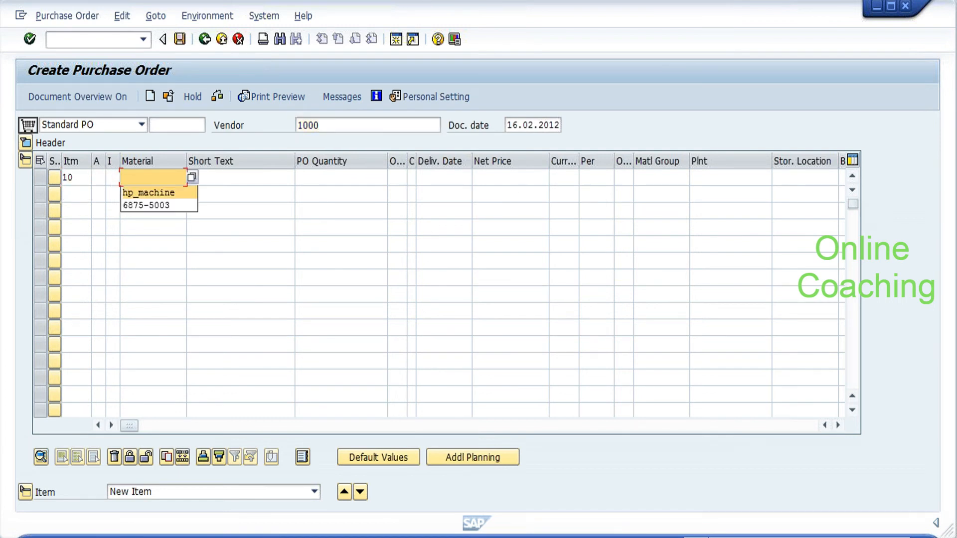
pyautogui.press('Return')
pyautogui.press('Tab')
pyautogui.press('Tab')
pyautogui.write('10')
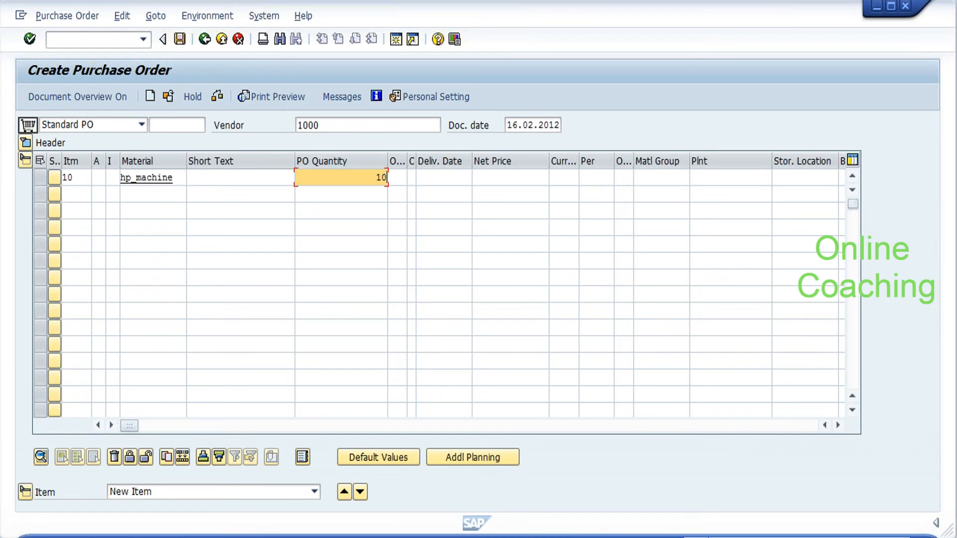
pyautogui.write('00')
# Assign plant HYDP and storage location 0001 to item 10 and have the entries checked.
pyautogui.press('Tab')
pyautogui.press('Tab')
pyautogui.press('Tab')
pyautogui.press('Tab')
pyautogui.press('Tab')
pyautogui.press('Tab')
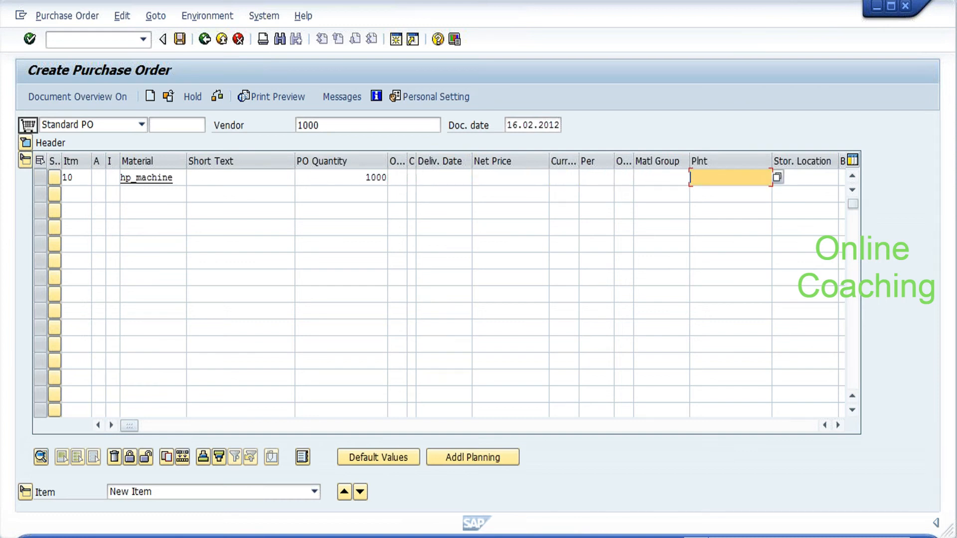
pyautogui.write('hydp')
pyautogui.press('Tab')
pyautogui.write('000')
pyautogui.press('BackSpace')
pyautogui.press('BackSpace')
pyautogui.write('001')
pyautogui.press('Return')
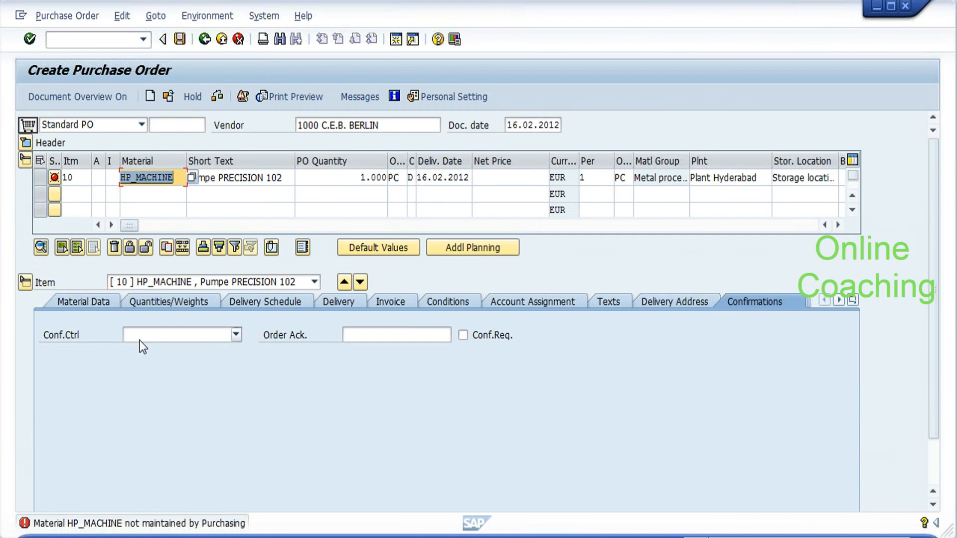
# Switch to the Display Material session and examine which views are available for HP_MACHINE.
pyautogui.click(86, 39)
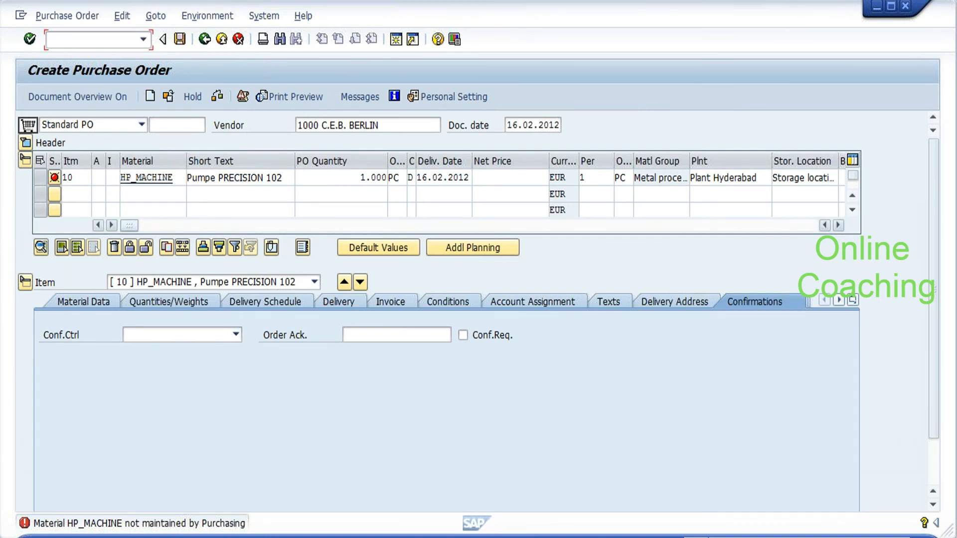
pyautogui.hotkey('alt', 'Tab')
pyautogui.hotkey('alt', 'Tab')
pyautogui.press('Tab')
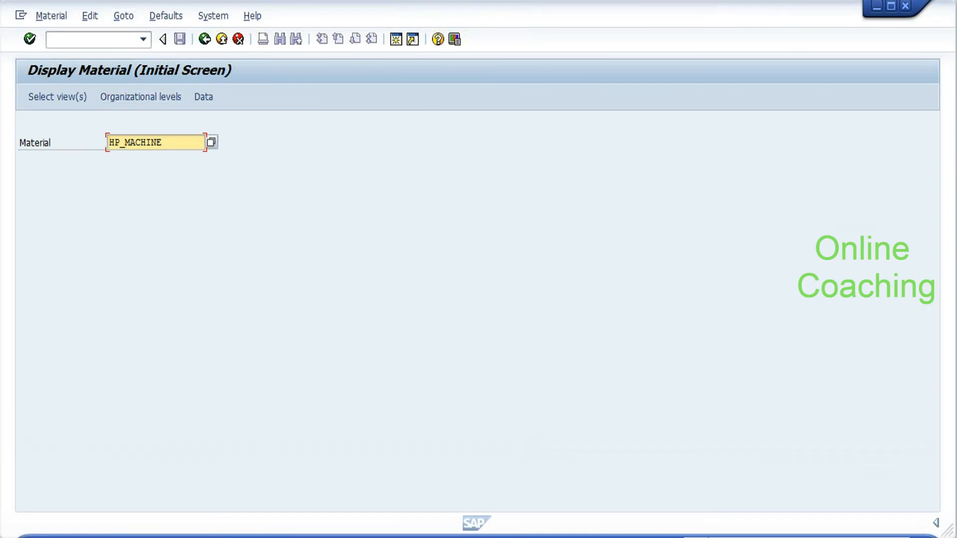
pyautogui.press('Return')
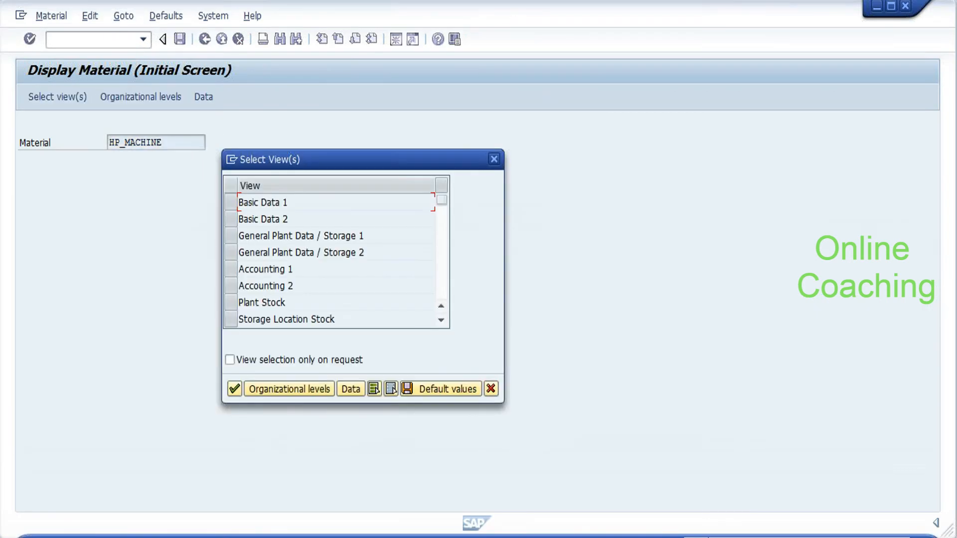
pyautogui.click(442, 283)
pyautogui.click(491, 388)
# Open material creation through transaction MM01 for HP_MACHINE with the copy-from material cleared and display the view selection.
pyautogui.click(94, 40)
pyautogui.write('/nmm01')
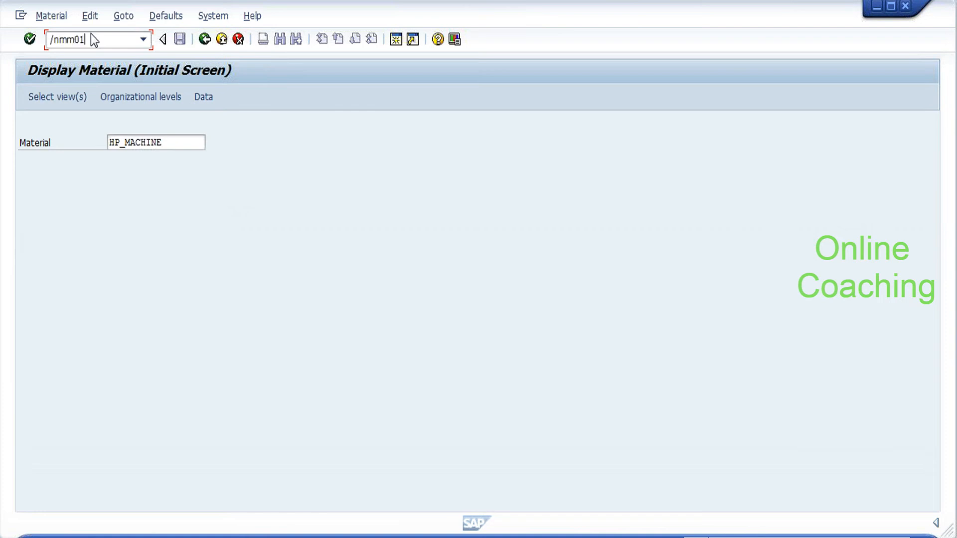
pyautogui.press('Return')
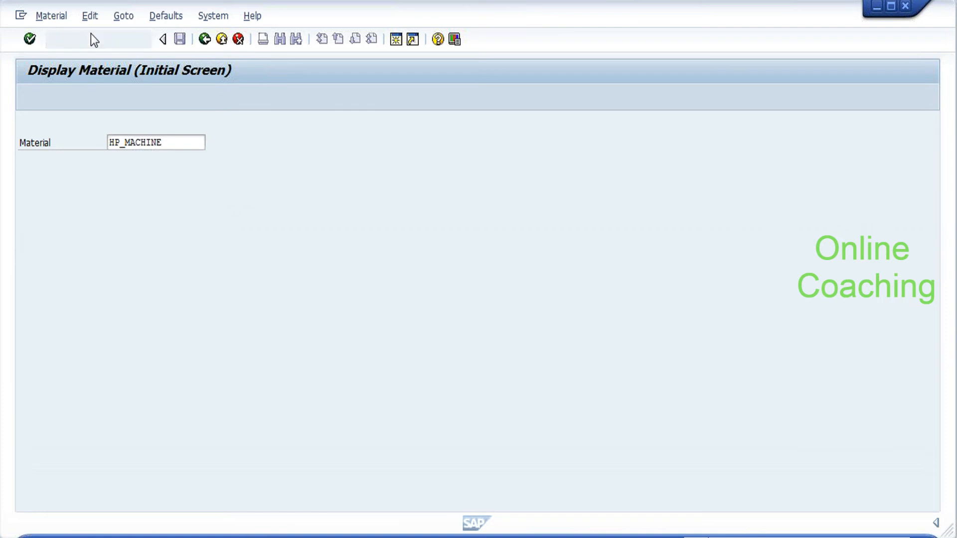
pyautogui.click(141, 143)
pyautogui.press('Down')
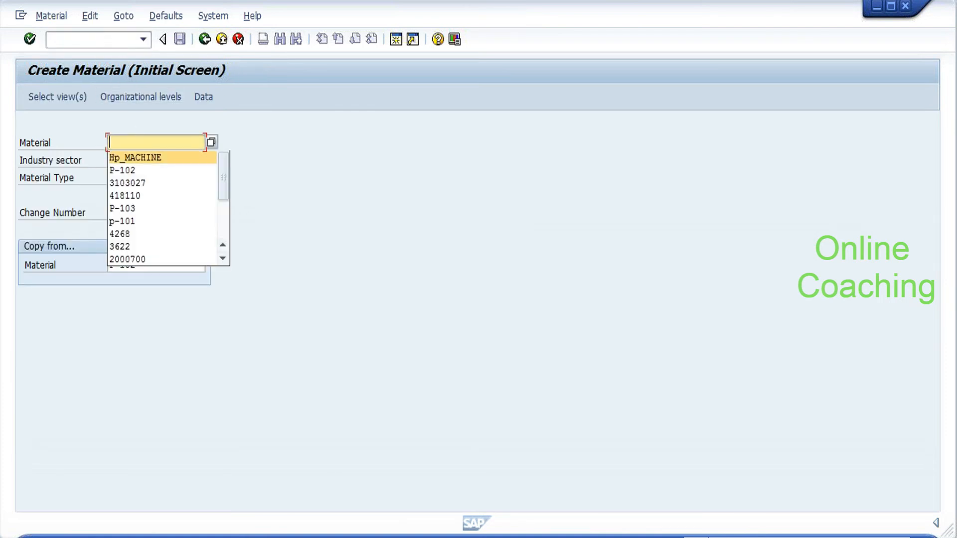
pyautogui.press('Return')
pyautogui.click(160, 264)
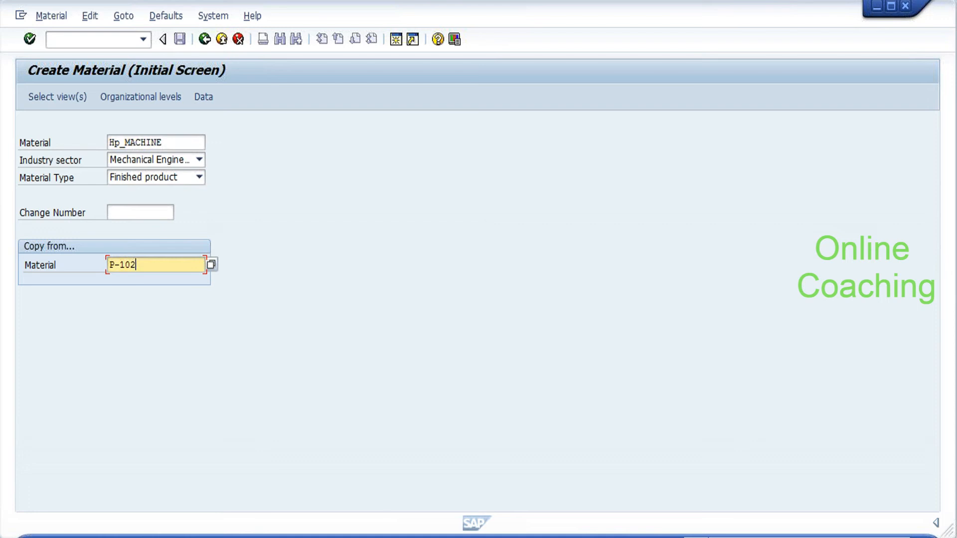
pyautogui.press('BackSpace')
pyautogui.press('BackSpace')
pyautogui.press('BackSpace')
pyautogui.press('BackSpace')
pyautogui.press('BackSpace')
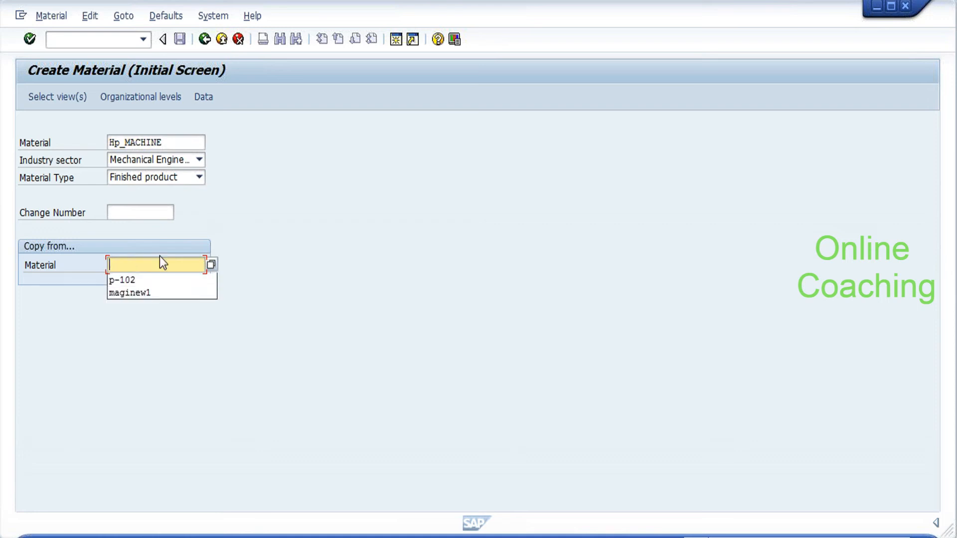
pyautogui.click(159, 142)
pyautogui.press('Return')
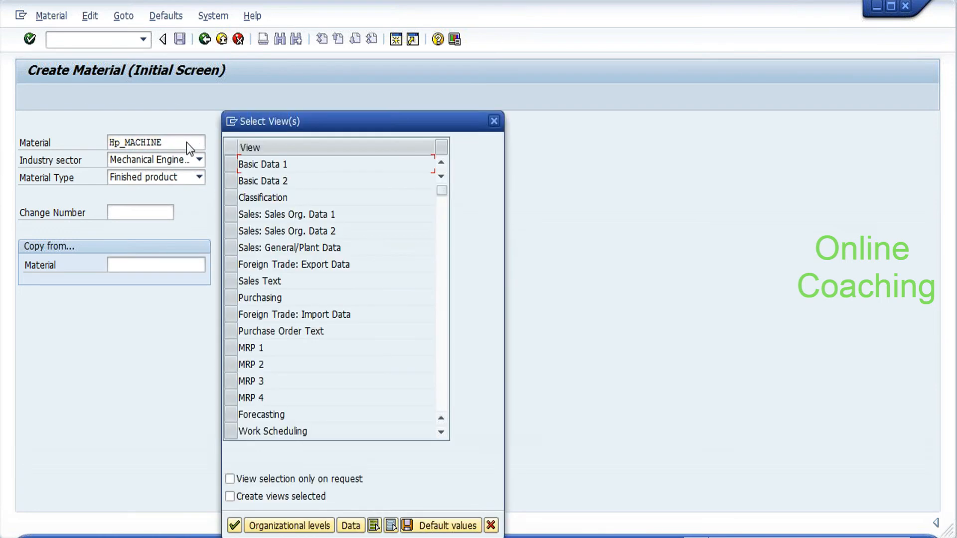
# Create the Purchasing view of HP_MACHINE for plant HYDP and save the material.
pyautogui.click(231, 298)
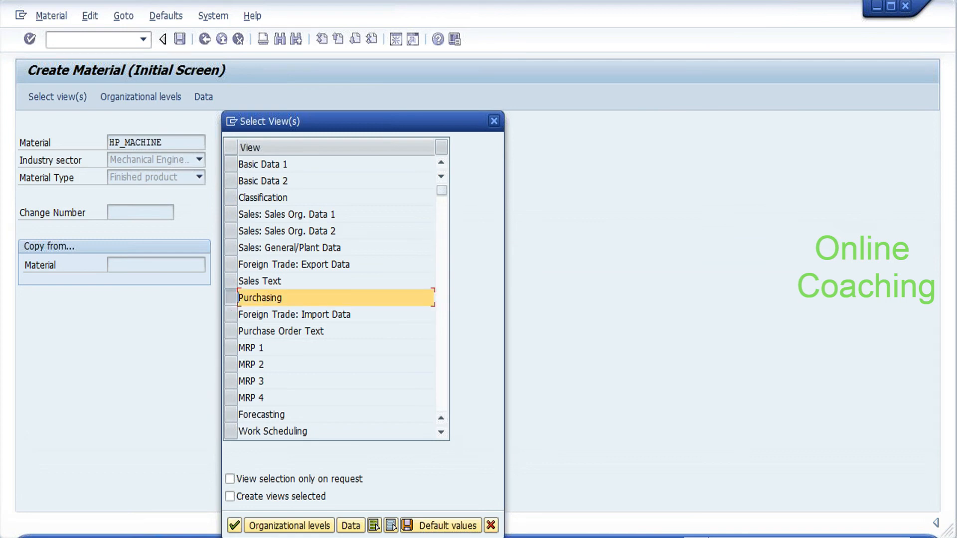
pyautogui.click(234, 527)
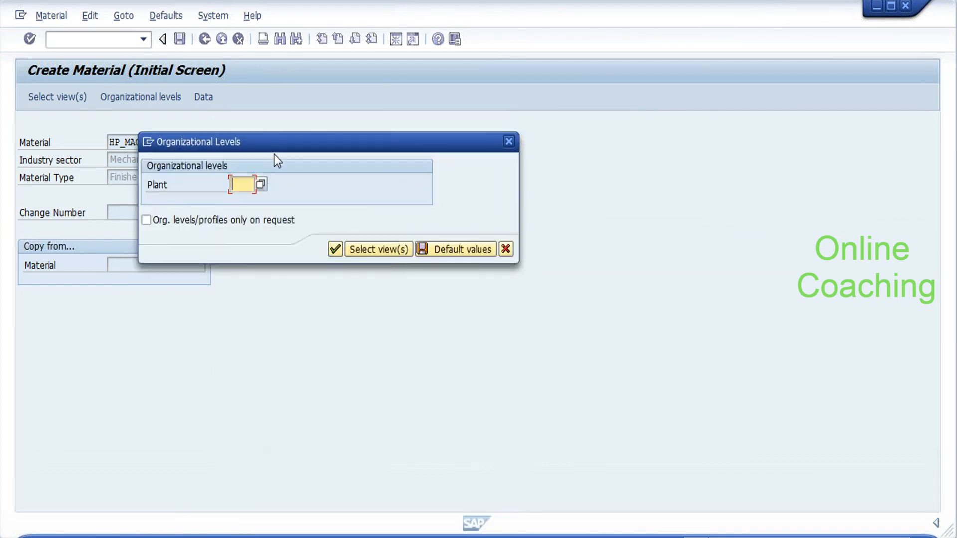
pyautogui.write('hydp')
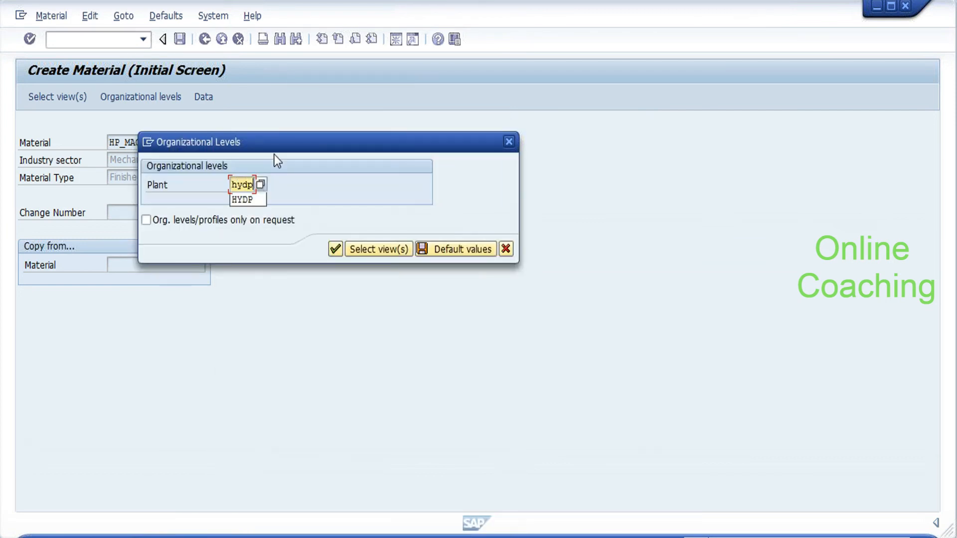
pyautogui.press('Return')
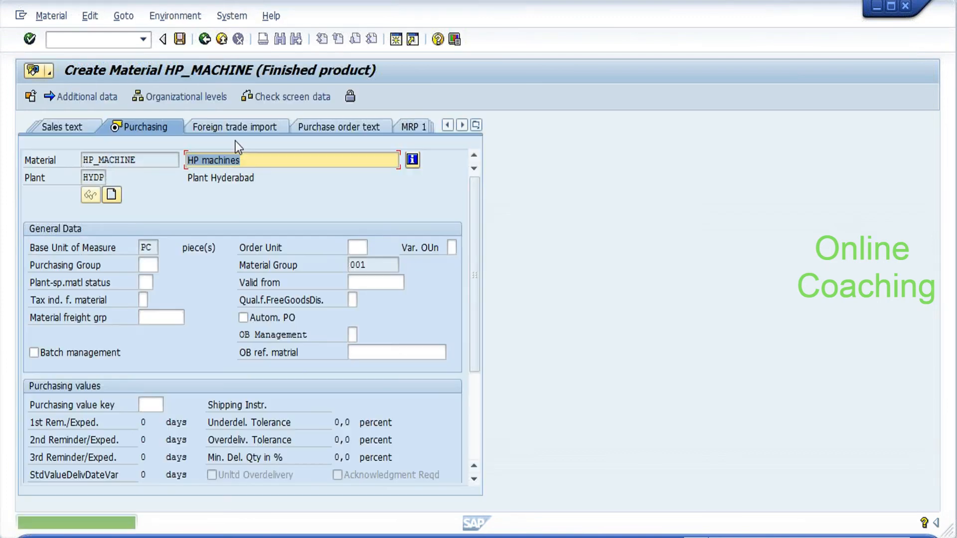
pyautogui.click(180, 40)
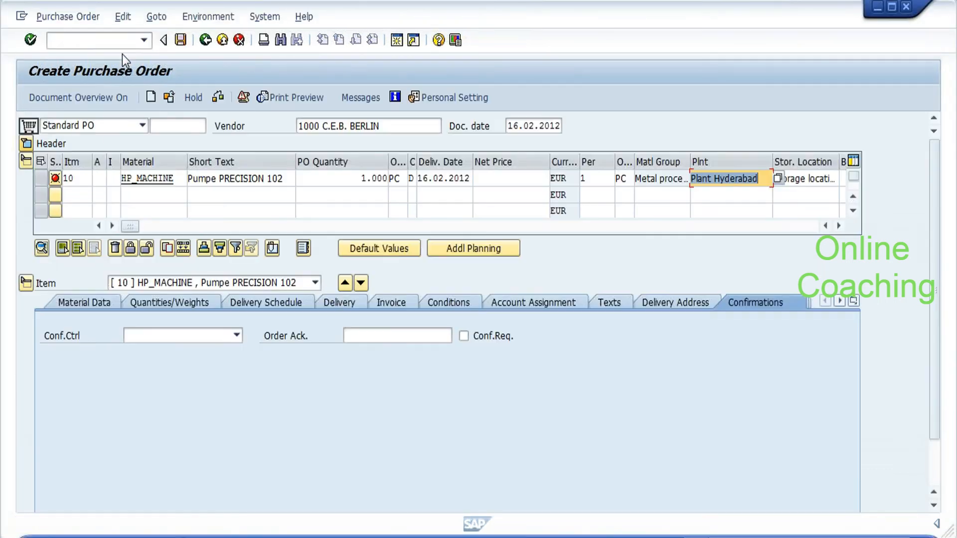
pyautogui.click(91, 42)
pyautogui.write('/nm')
pyautogui.write('e21')
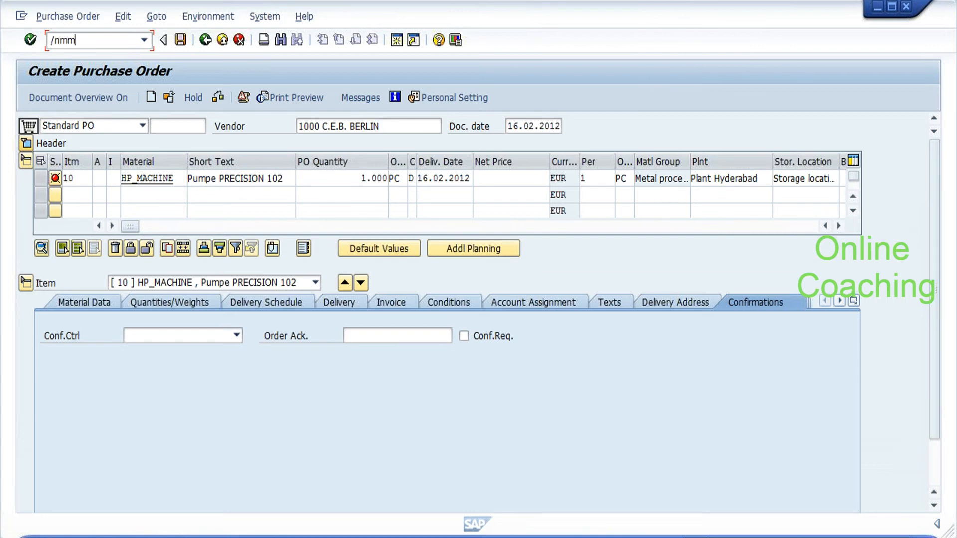
pyautogui.press('Return')
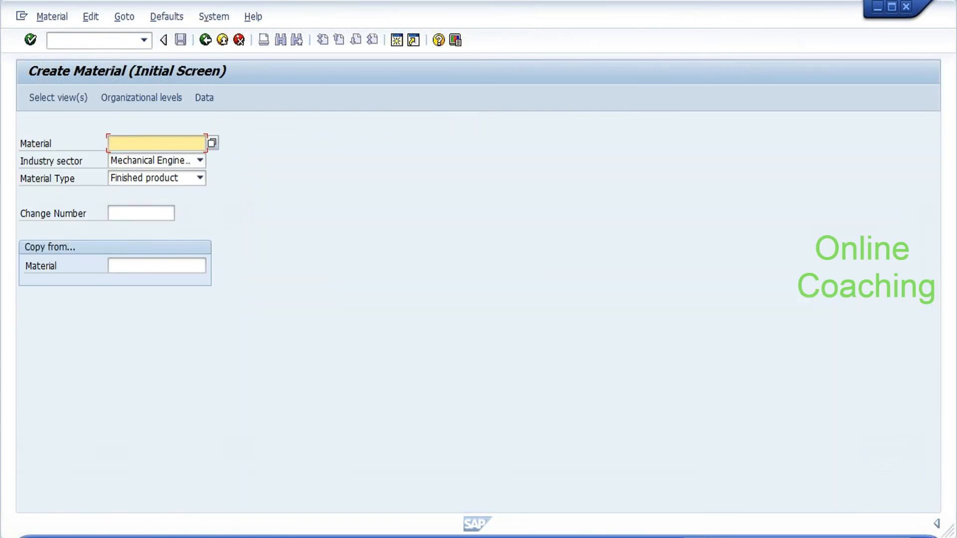
# Restart purchase order creation through transaction ME21N and enter vendor 1000.
pyautogui.click(50, 40)
pyautogui.write('/nme21n')
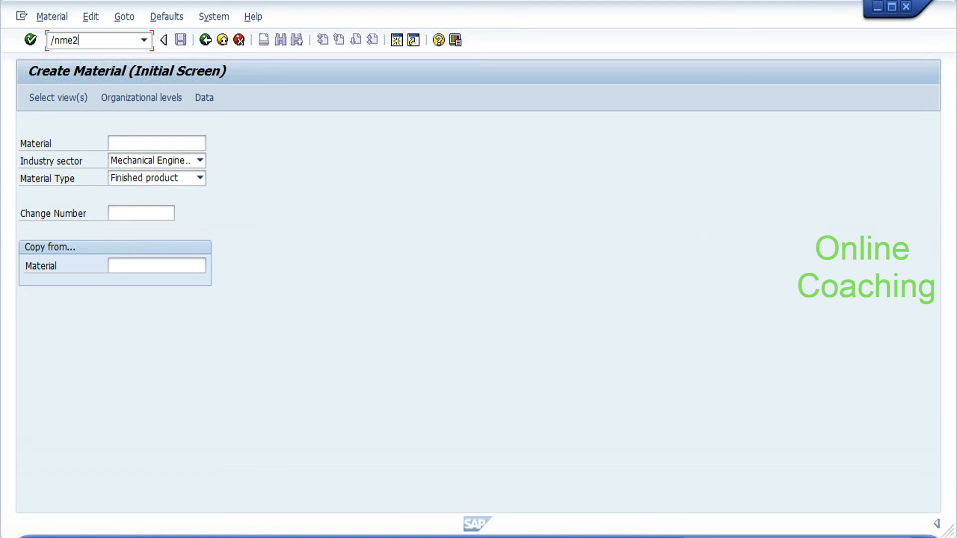
pyautogui.press('Return')
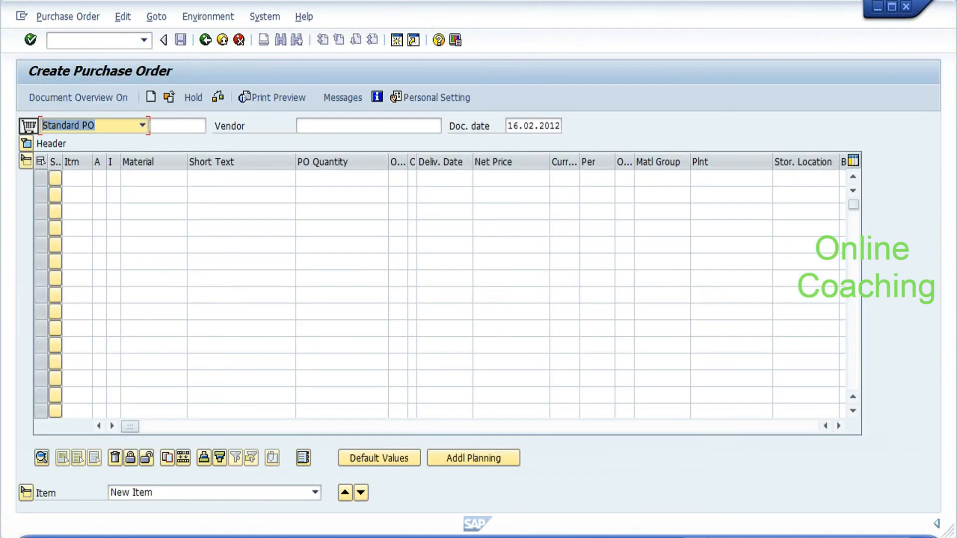
pyautogui.click(368, 125)
pyautogui.click(319, 141)
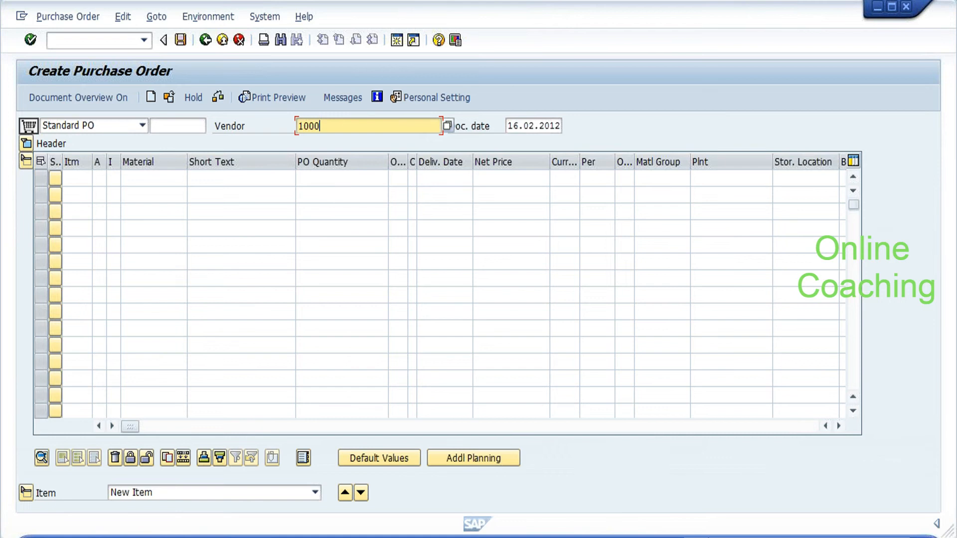
# Add item 10 with material hp_machine and a PO quantity of 1000.
pyautogui.click(77, 179)
pyautogui.write('10')
pyautogui.press('Tab')
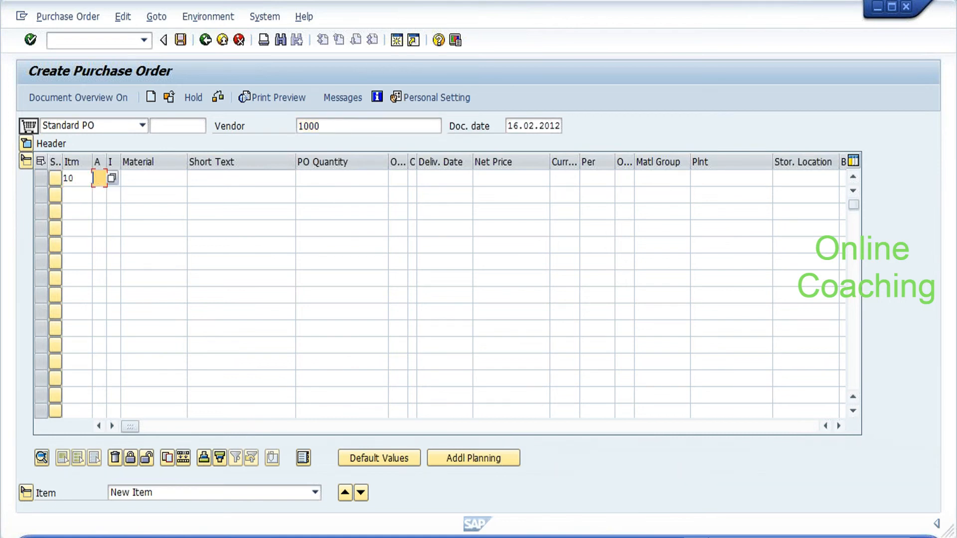
pyautogui.press('Tab')
pyautogui.press('Tab')
pyautogui.press('Down')
pyautogui.press('Tab')
pyautogui.press('Tab')
pyautogui.write('1000')
# Complete item 10 with plant HYDP and storage location 0001, having the entries checked.
pyautogui.press('Tab')
pyautogui.press('Tab')
pyautogui.press('Tab')
pyautogui.press('Tab')
pyautogui.press('Tab')
pyautogui.press('Tab')
pyautogui.press('Tab')
pyautogui.press('Tab')
pyautogui.press('Tab')
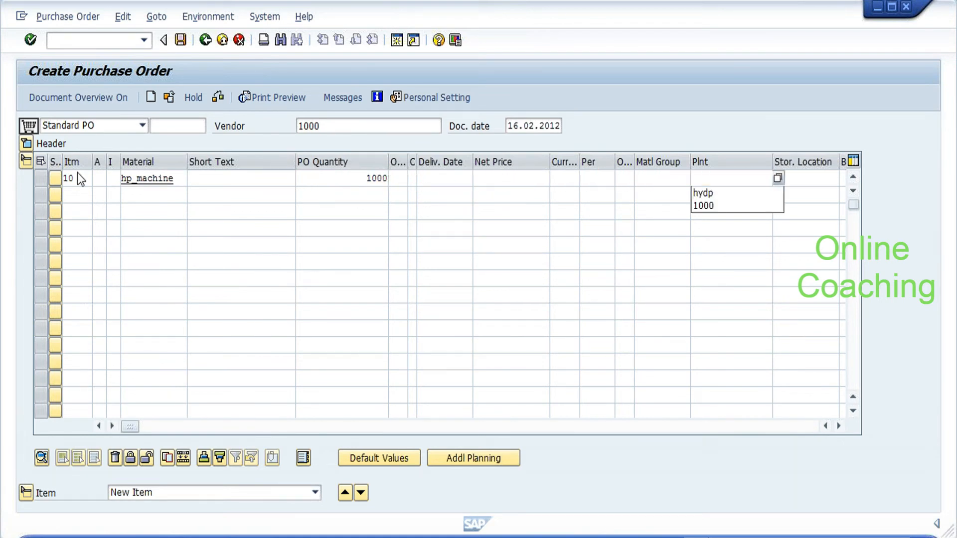
pyautogui.press('Return')
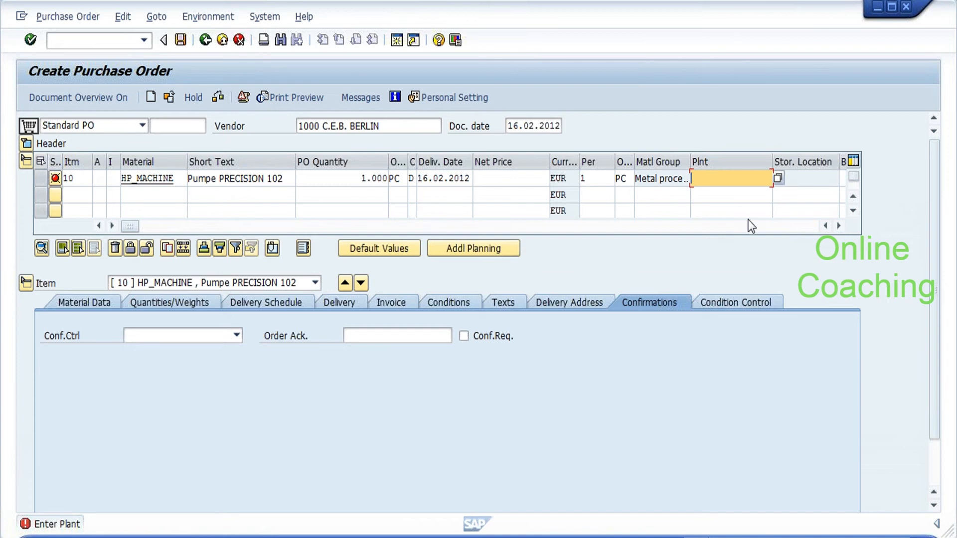
pyautogui.press('Down')
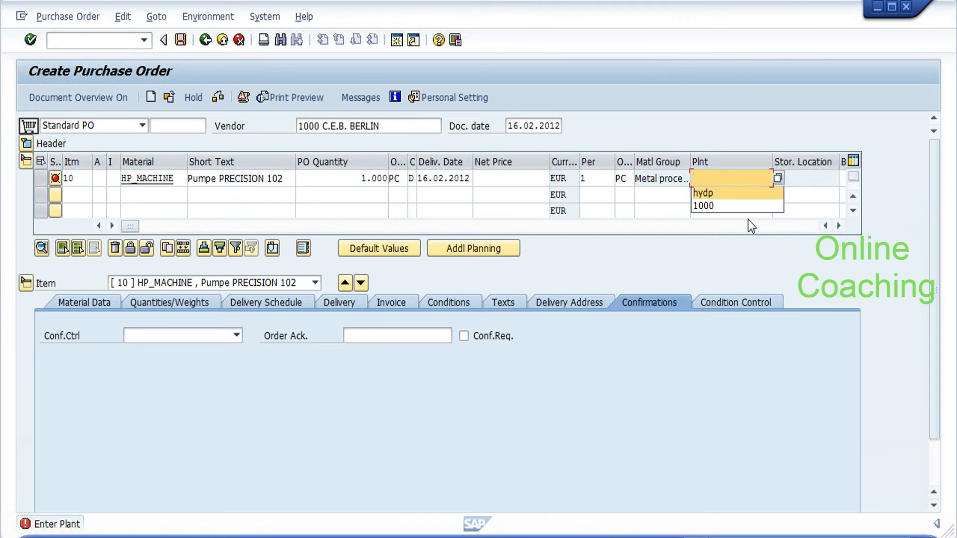
pyautogui.press('Return')
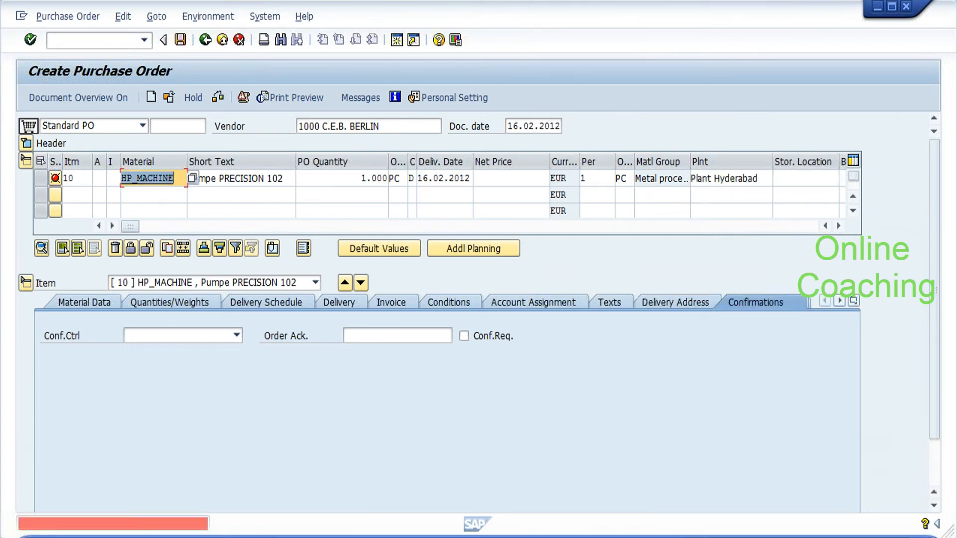
pyautogui.click(773, 178)
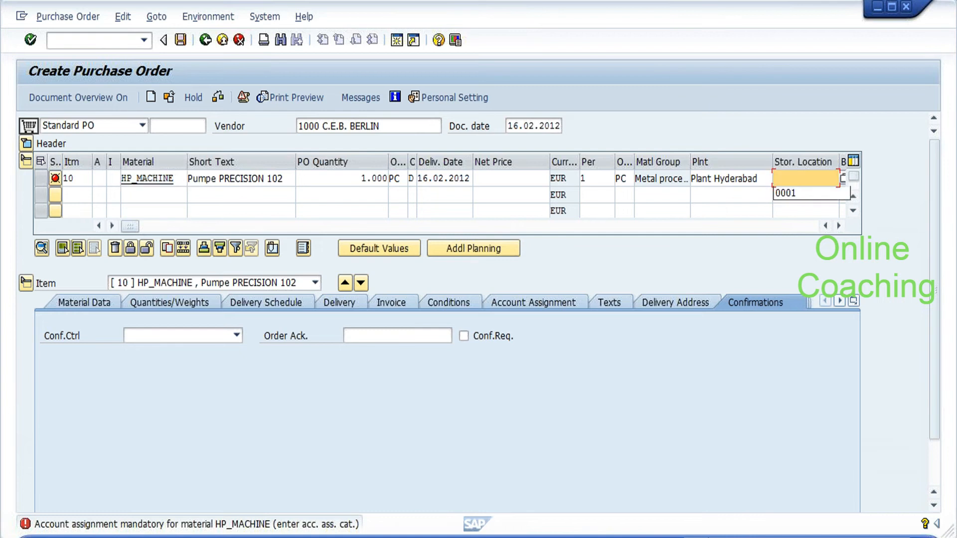
pyautogui.press('Down')
pyautogui.press('Return')
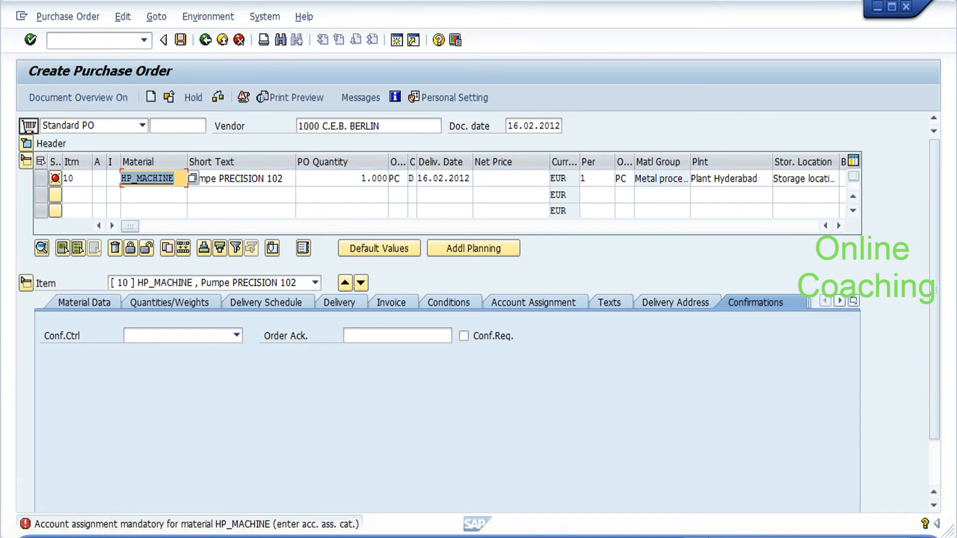
# Switch to the session showing the Create Material initial screen.
pyautogui.hotkey('alt', 'Tab')
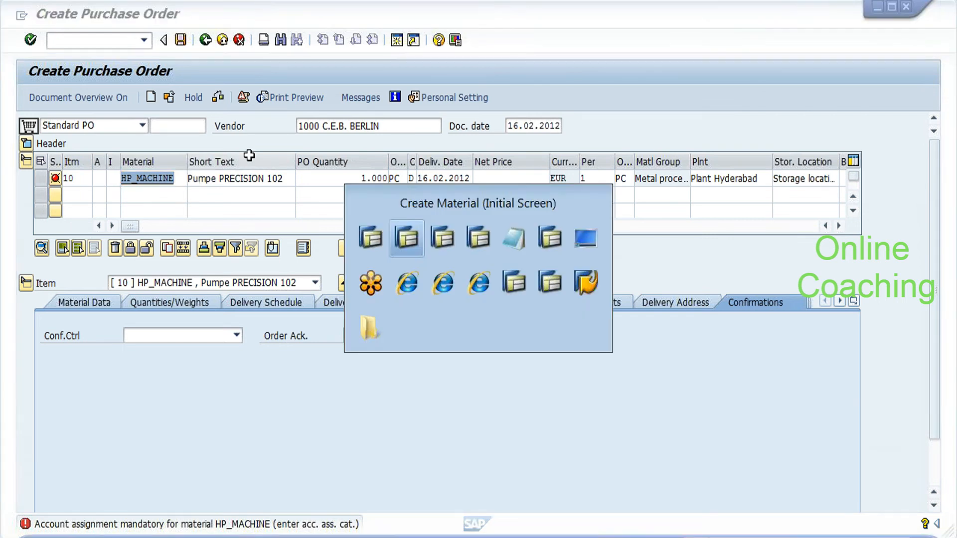
# Switch to the Create Material session and select the Accounting 1 and Accounting 2 views for HP_MACHINE.
pyautogui.press('Down')
pyautogui.click(133, 160)
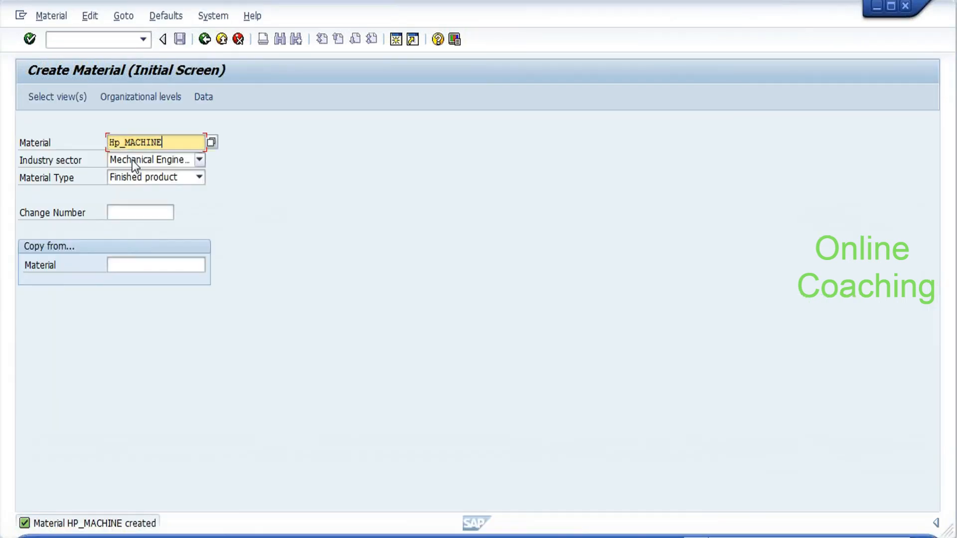
pyautogui.hotkey('alt', 'Tab')
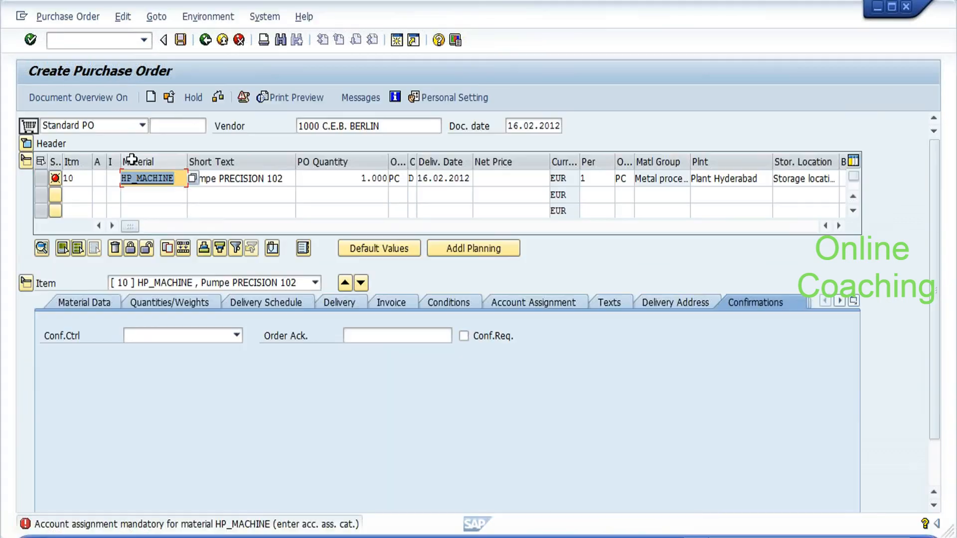
pyautogui.hotkey('alt', 'Tab')
pyautogui.press('Return')
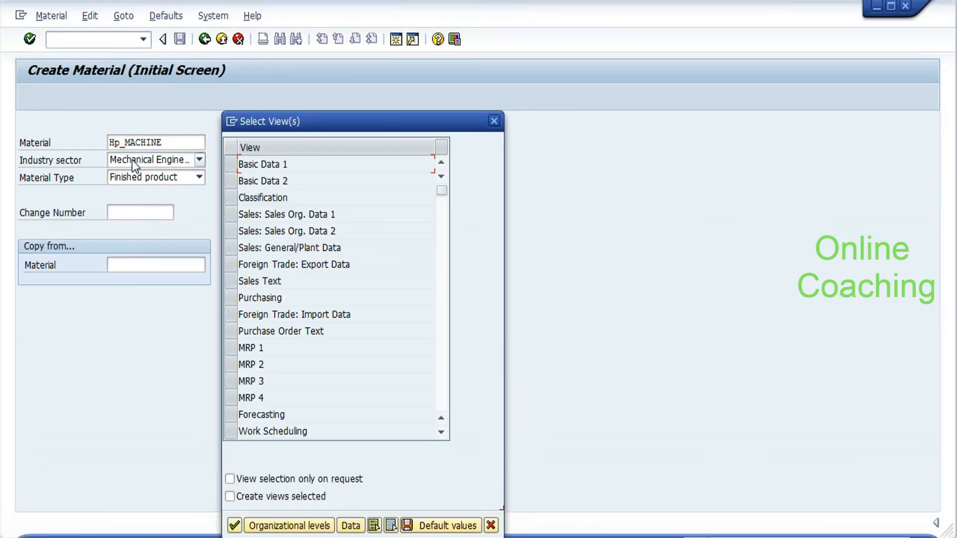
pyautogui.click(440, 403)
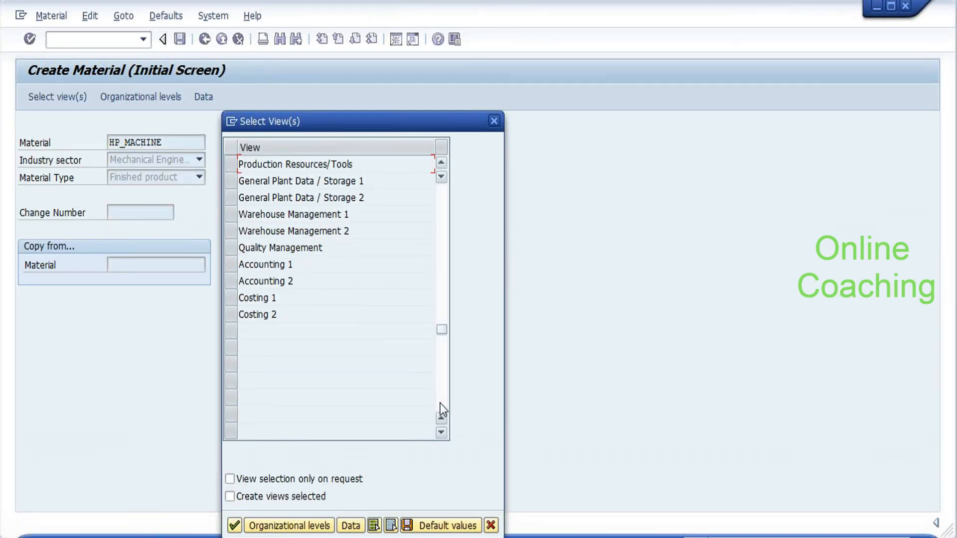
pyautogui.click(231, 264)
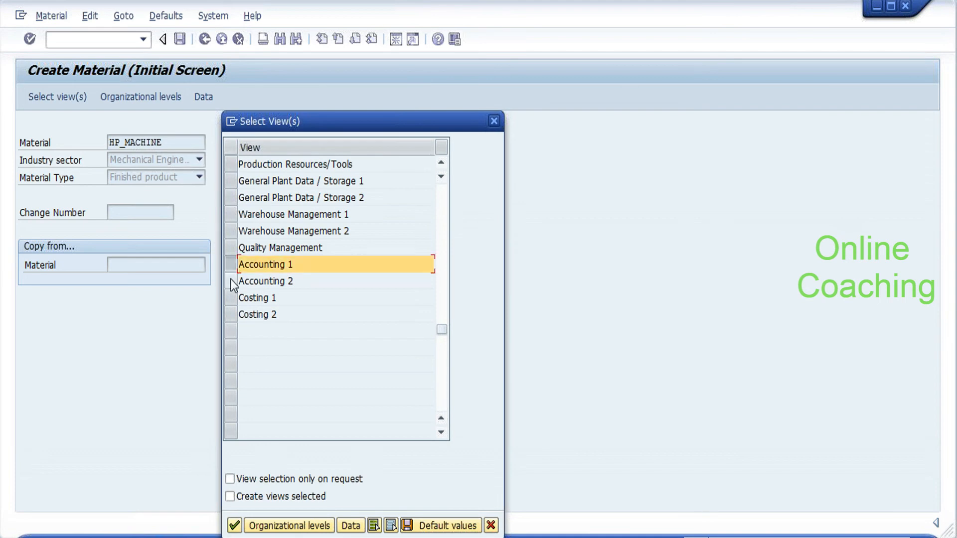
pyautogui.click(231, 280)
pyautogui.click(235, 524)
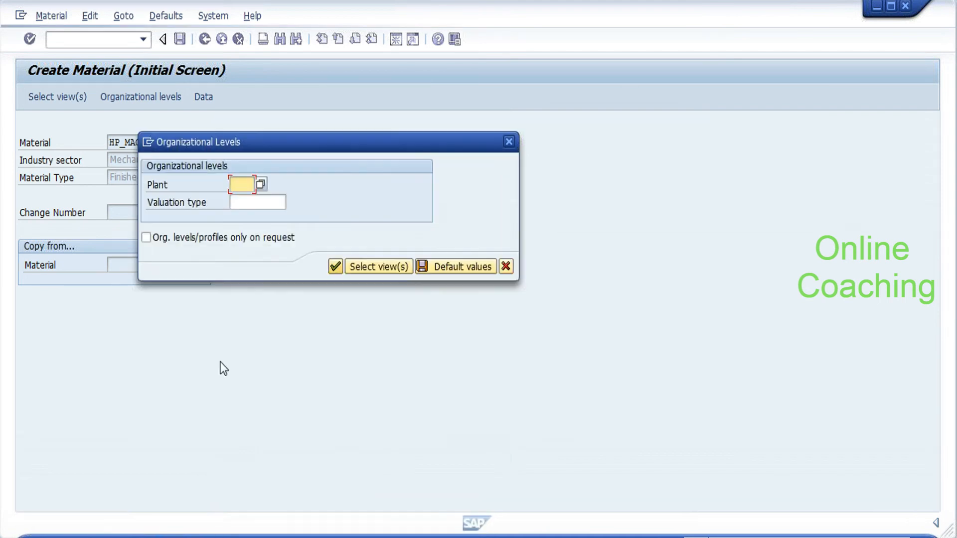
# Try to create the accounting views for plant HYDP, and cancel the organizational levels.
pyautogui.write('hydp')
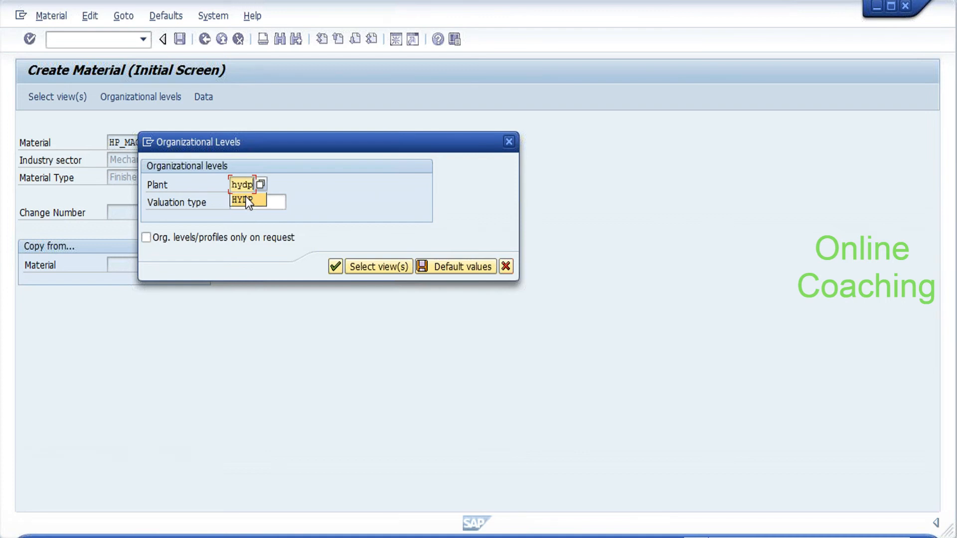
pyautogui.click(246, 199)
pyautogui.click(334, 267)
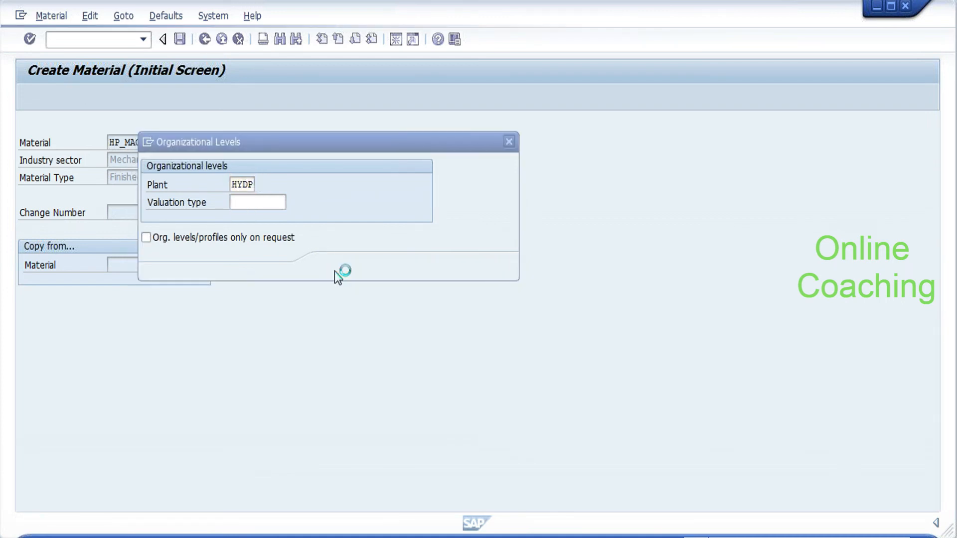
pyautogui.click(362, 459)
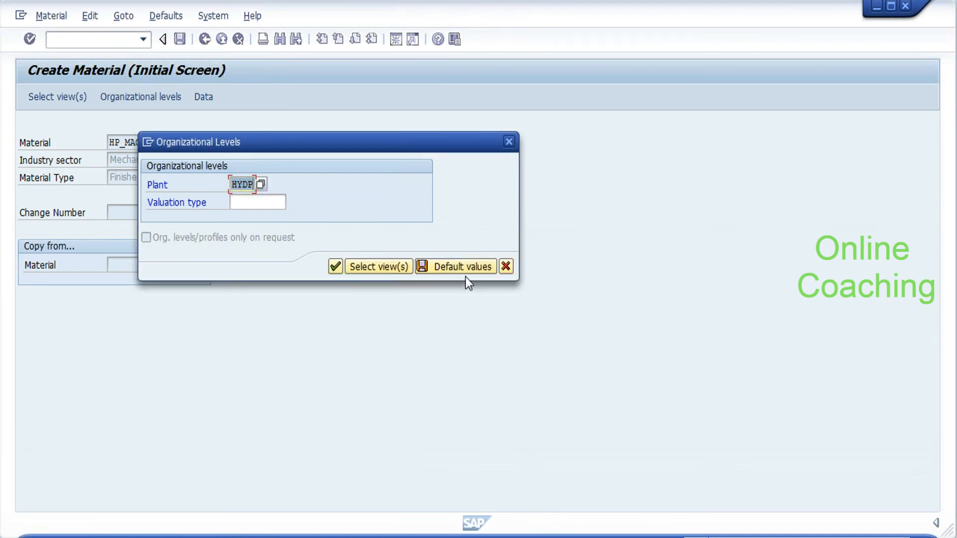
pyautogui.click(506, 267)
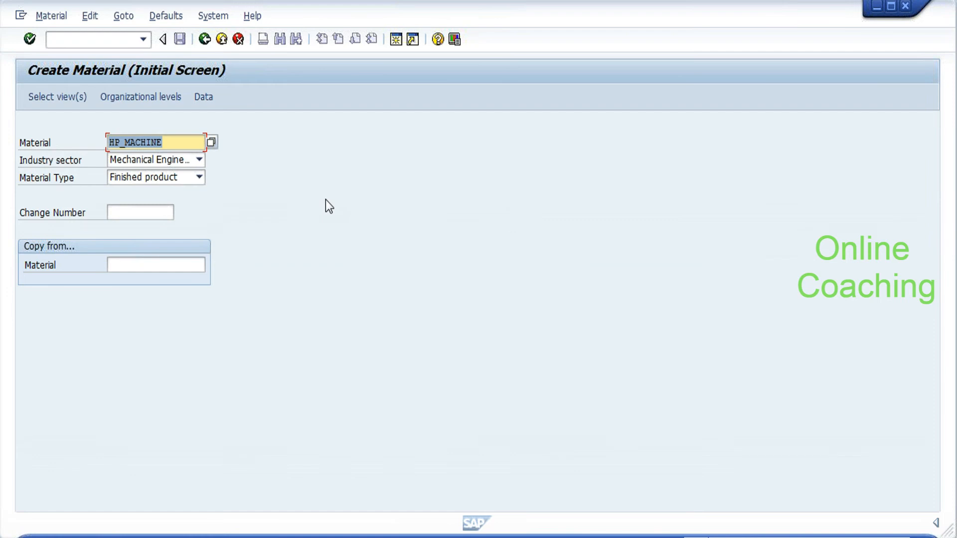
pyautogui.click(184, 143)
pyautogui.press('Return')
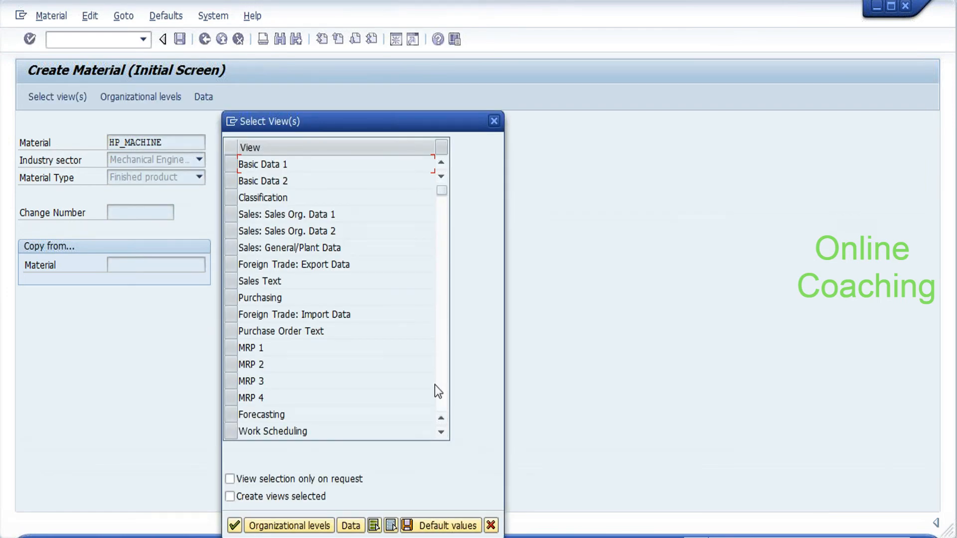
pyautogui.click(444, 389)
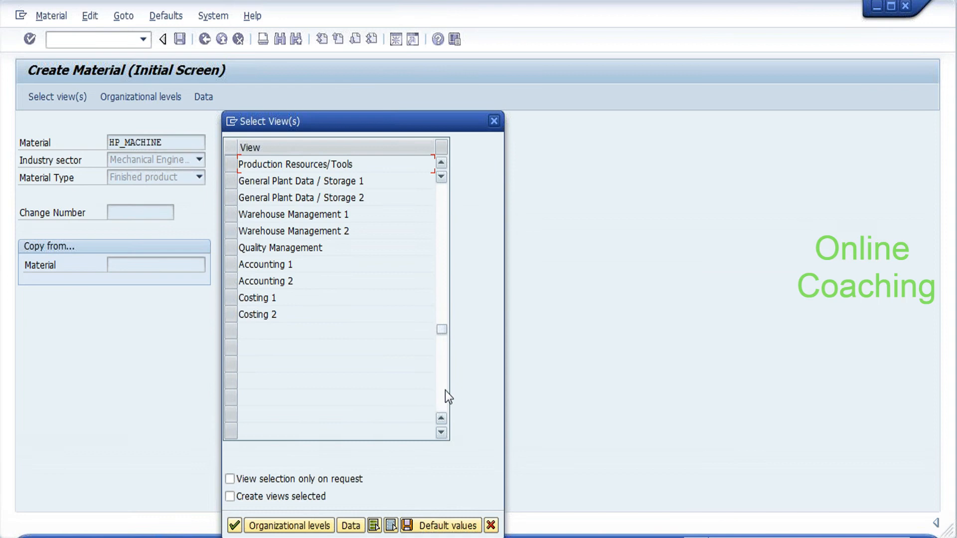
pyautogui.click(229, 280)
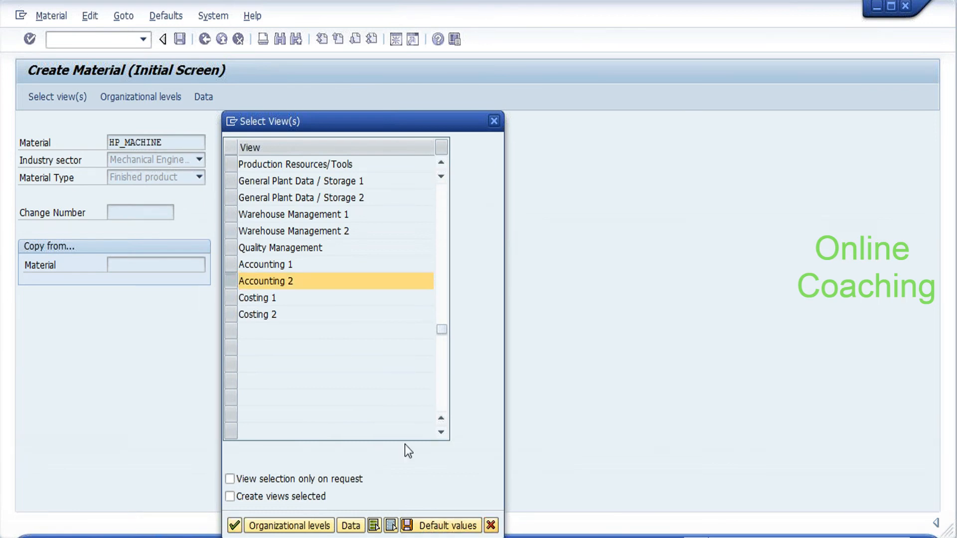
# Start the Change Material transaction with /nmm02 and bring up the view selection for HP_MACHINE.
pyautogui.click(103, 46)
pyautogui.write('/nmm02')
pyautogui.press('Return')
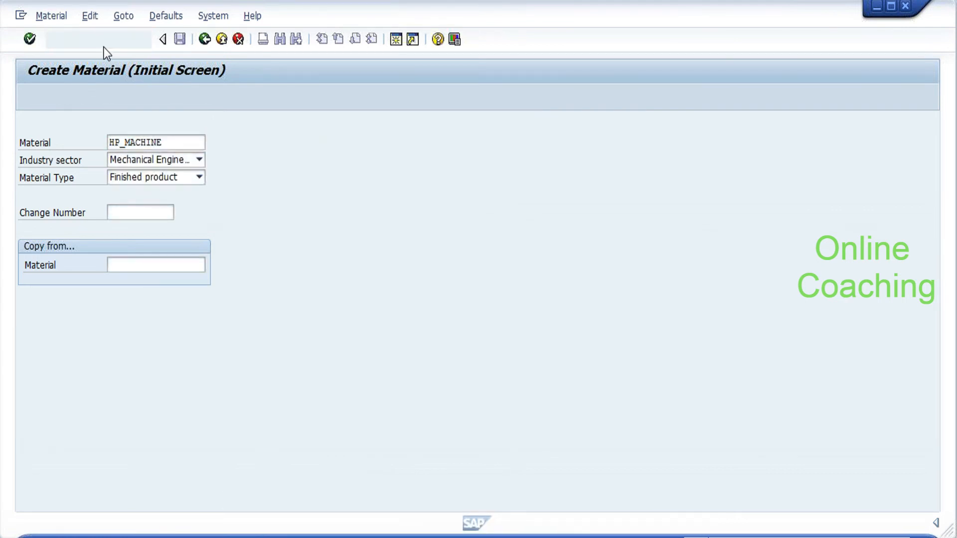
pyautogui.click(186, 145)
pyautogui.press('Return')
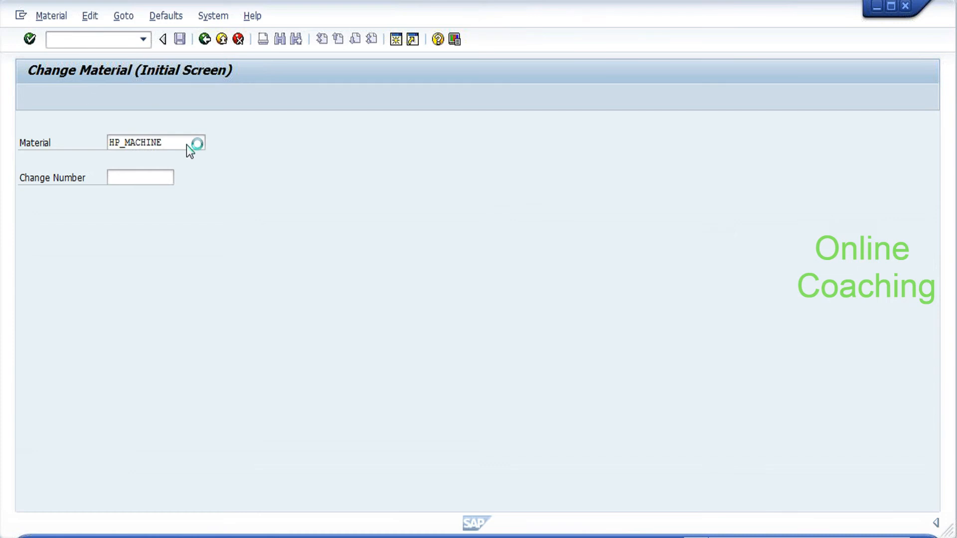
# Open the Accounting 1 and Accounting 2 views of HP_MACHINE for plant HYDP.
pyautogui.click(229, 319)
pyautogui.click(229, 336)
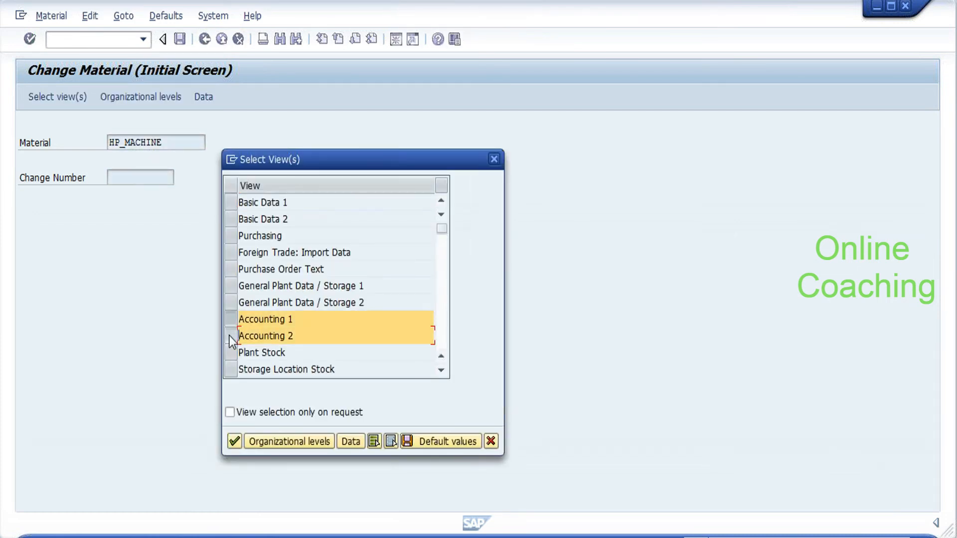
pyautogui.click(234, 441)
pyautogui.write('hydp')
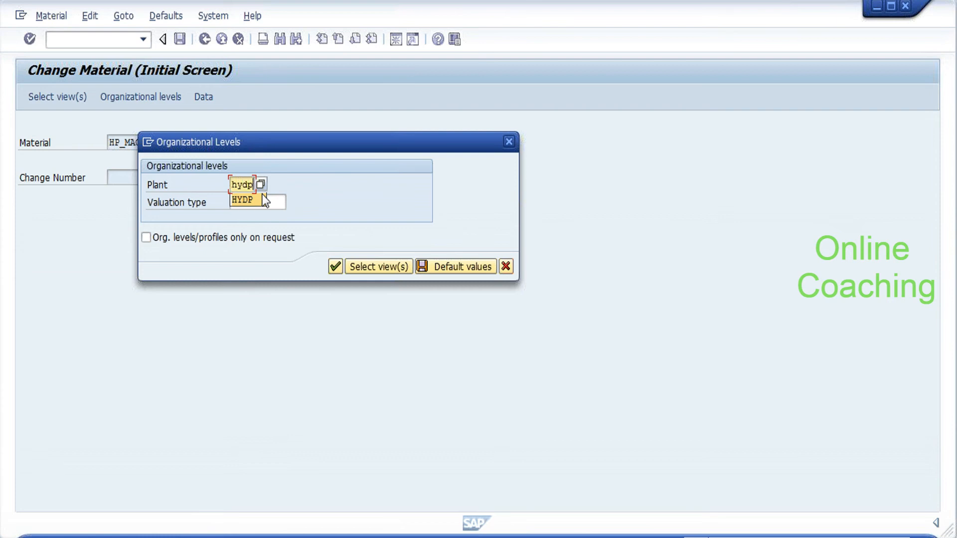
pyautogui.click(264, 200)
pyautogui.click(333, 266)
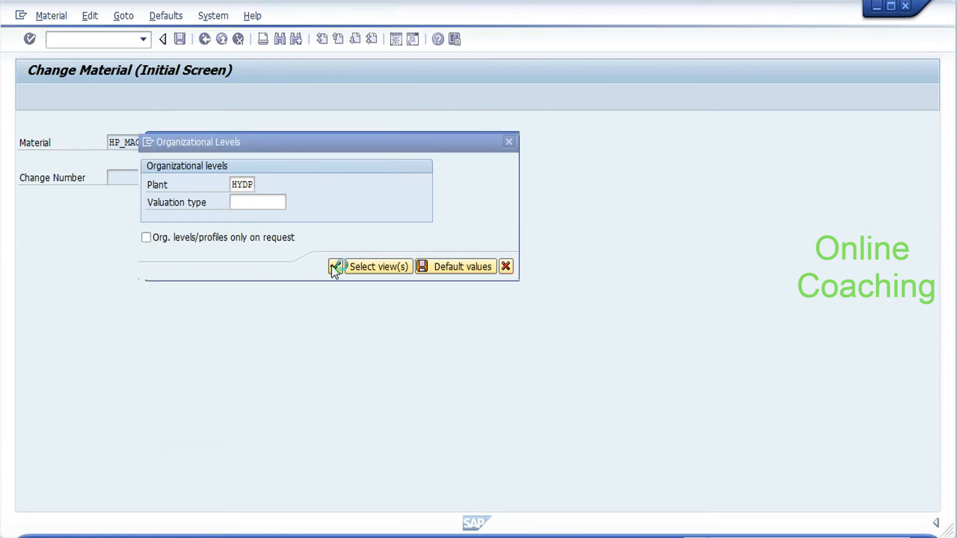
# Examine the possible valuation classes for the material and close the list without choosing another one.
pyautogui.click(151, 335)
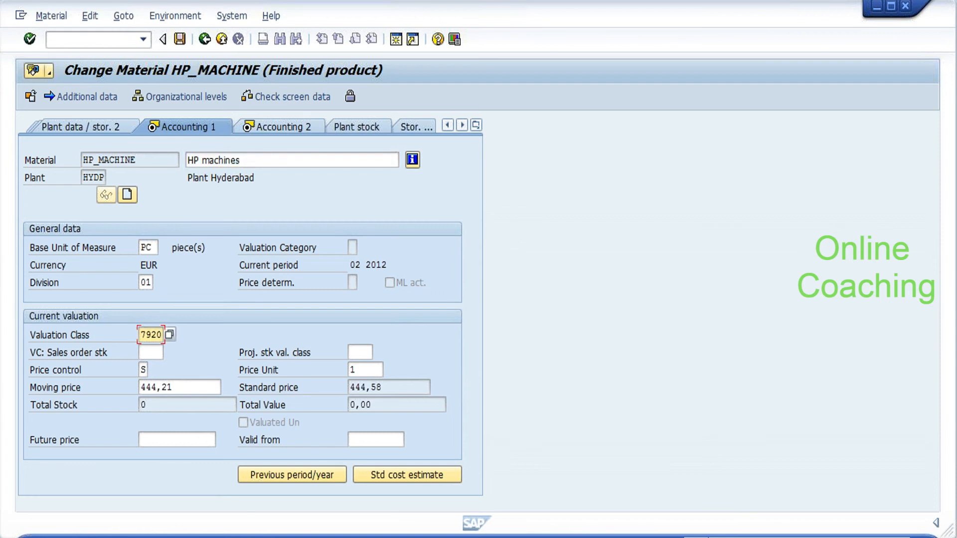
pyautogui.click(170, 337)
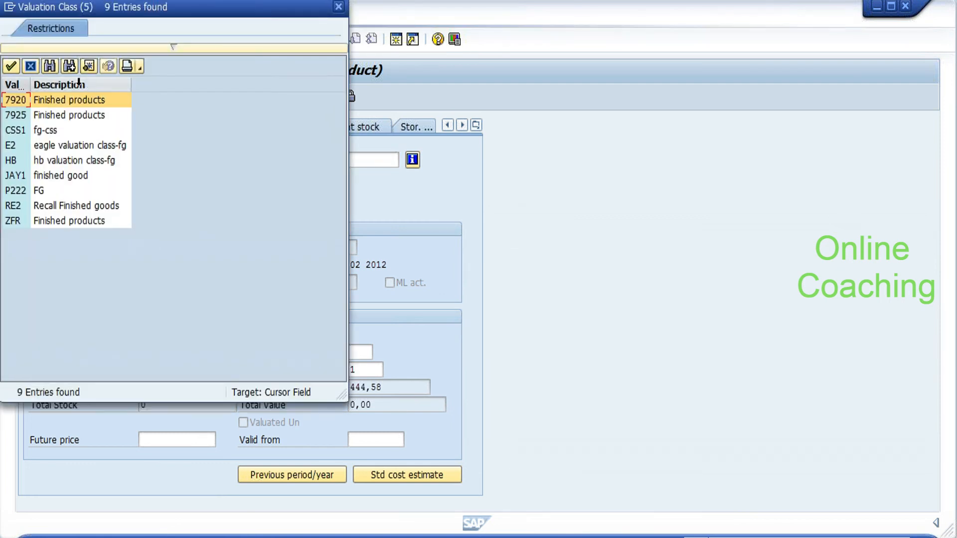
pyautogui.moveTo(165, 6); pyautogui.dragTo(469, 90)
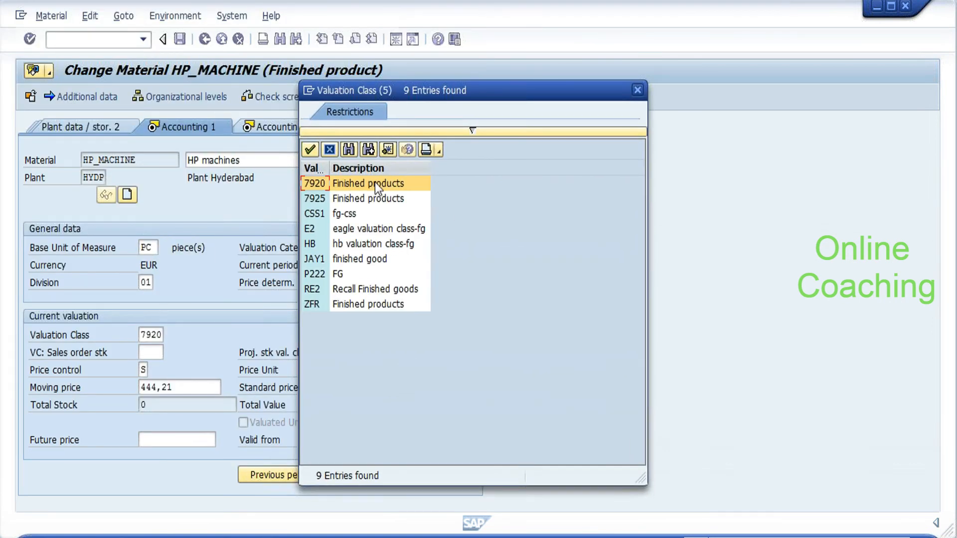
pyautogui.click(327, 150)
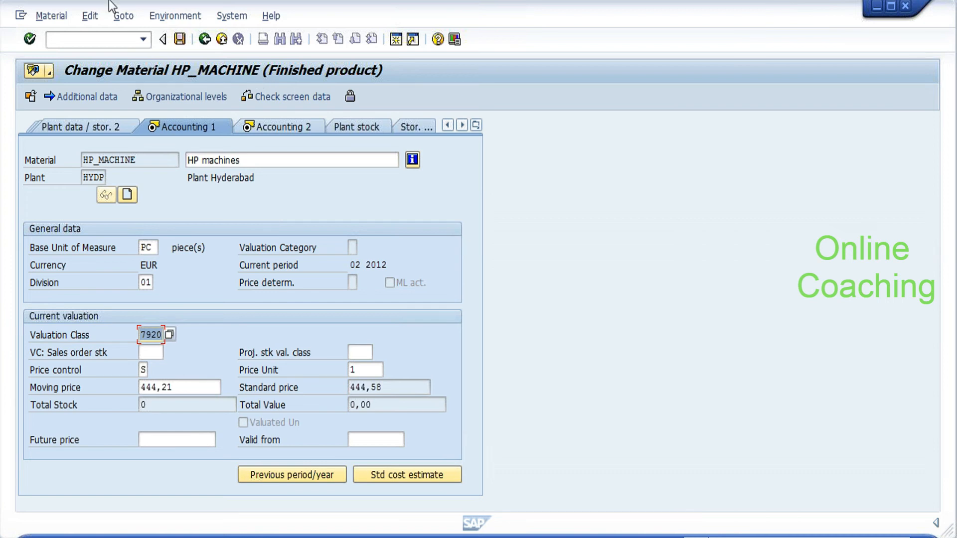
# Start the automatic posting configuration with /nobyc, checking the Create Purchase Order session on the way.
pyautogui.click(97, 41)
pyautogui.write('/')
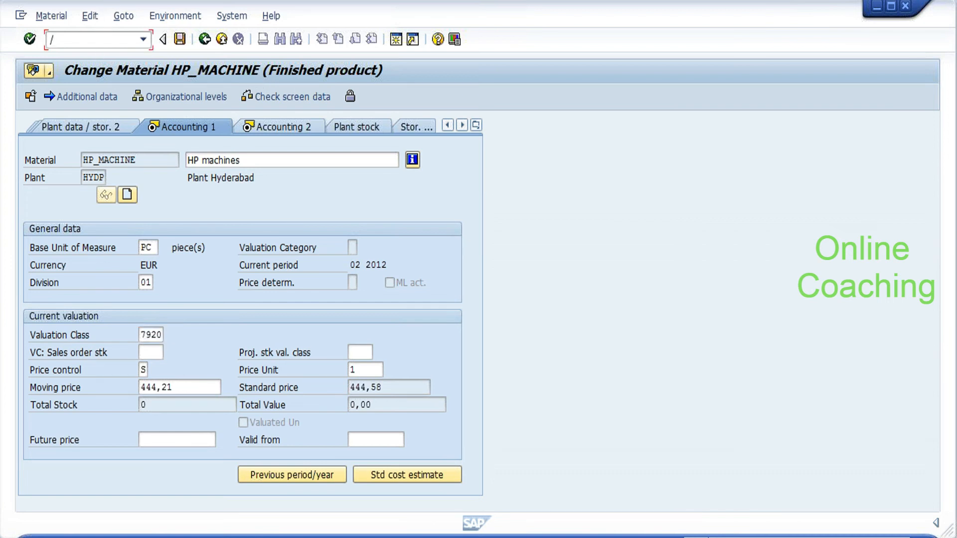
pyautogui.write('n')
pyautogui.hotkey('alt', 'Tab')
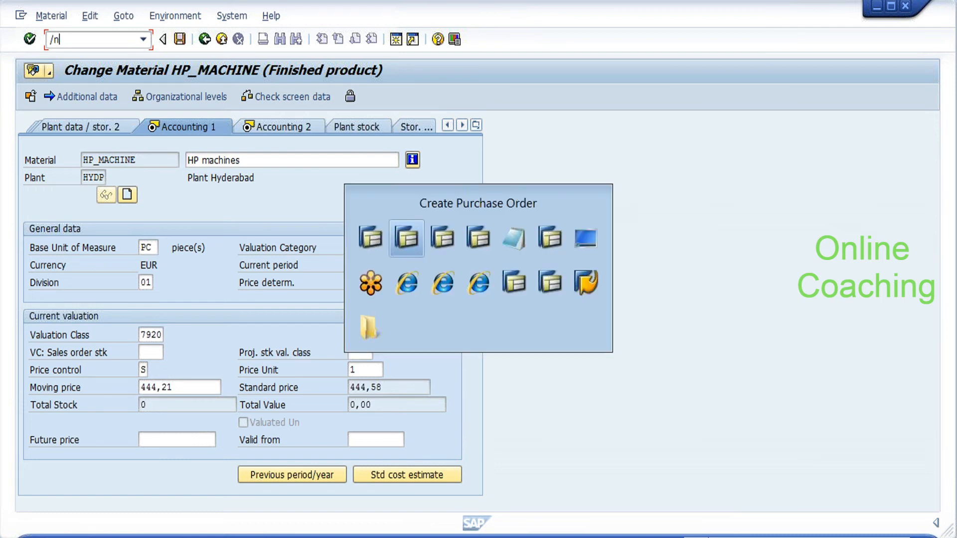
pyautogui.hotkey('alt', 'Tab')
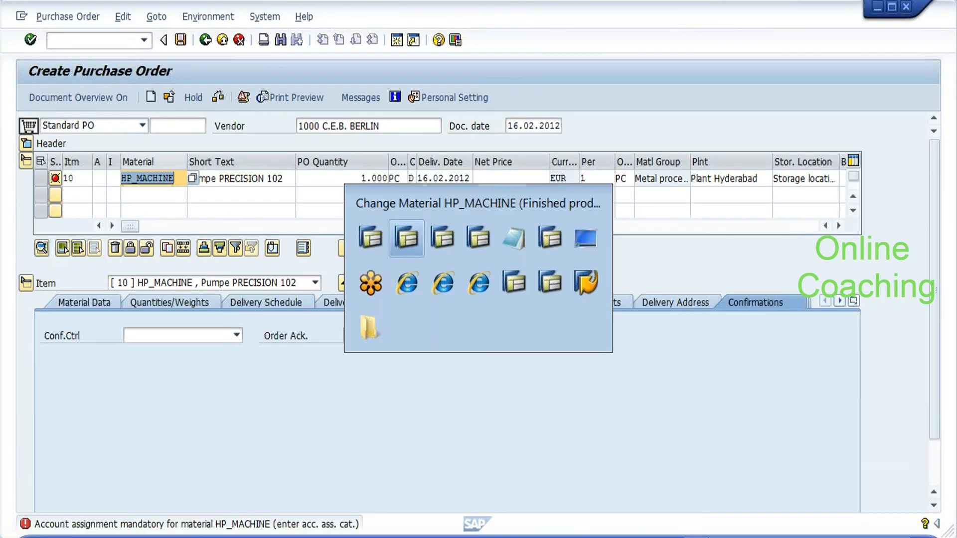
pyautogui.click(93, 48)
pyautogui.write('obyc')
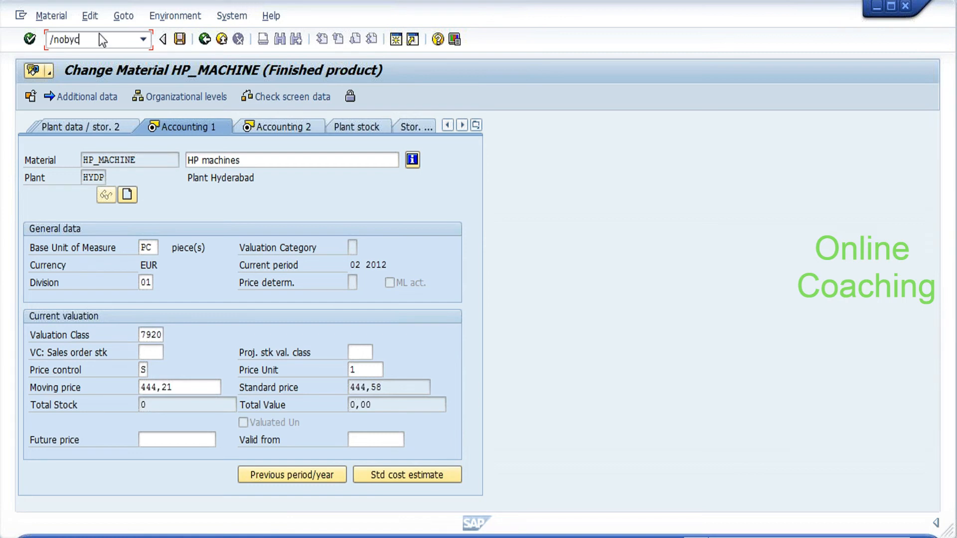
pyautogui.press('Return')
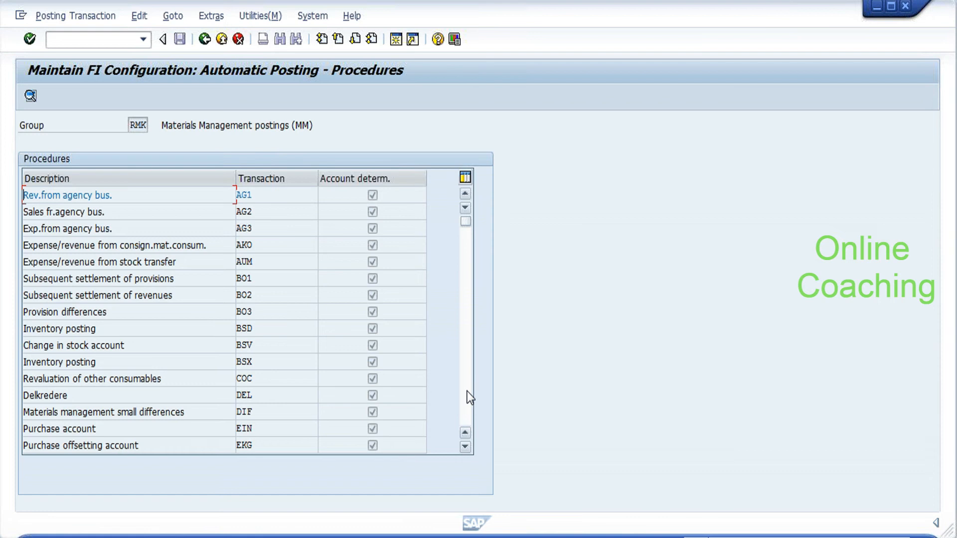
# Try to open the Inventory posting procedure BSX with chart of accounts 0001.
pyautogui.doubleClick(157, 356)
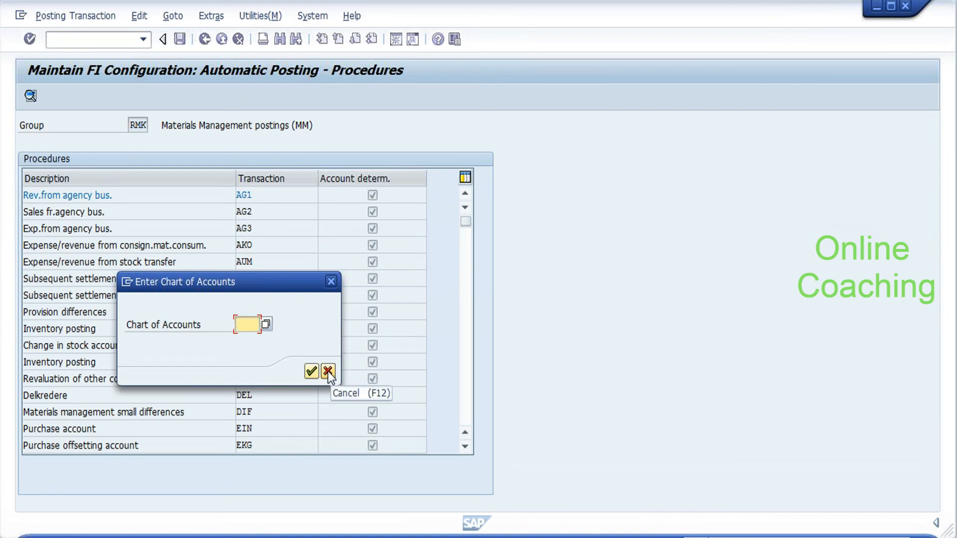
pyautogui.write('0001')
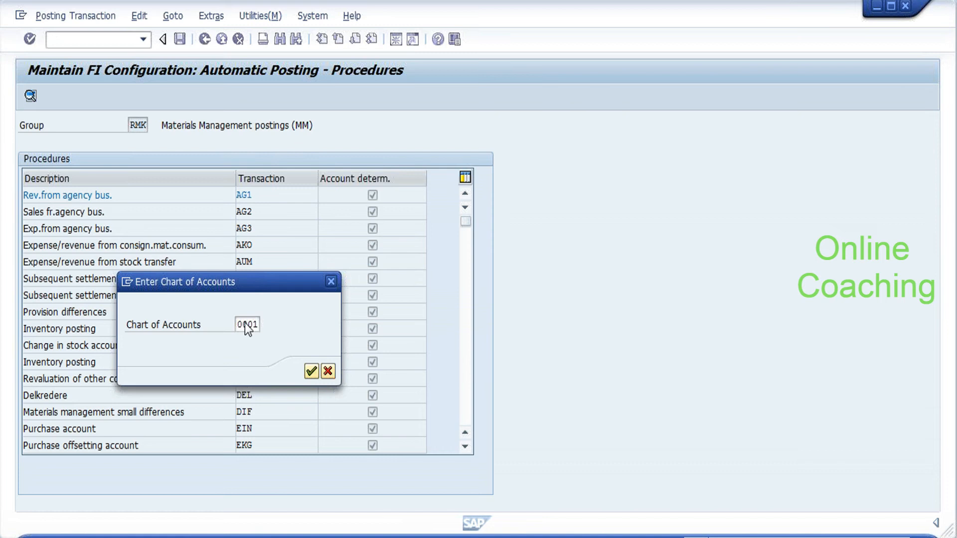
pyautogui.press('Return')
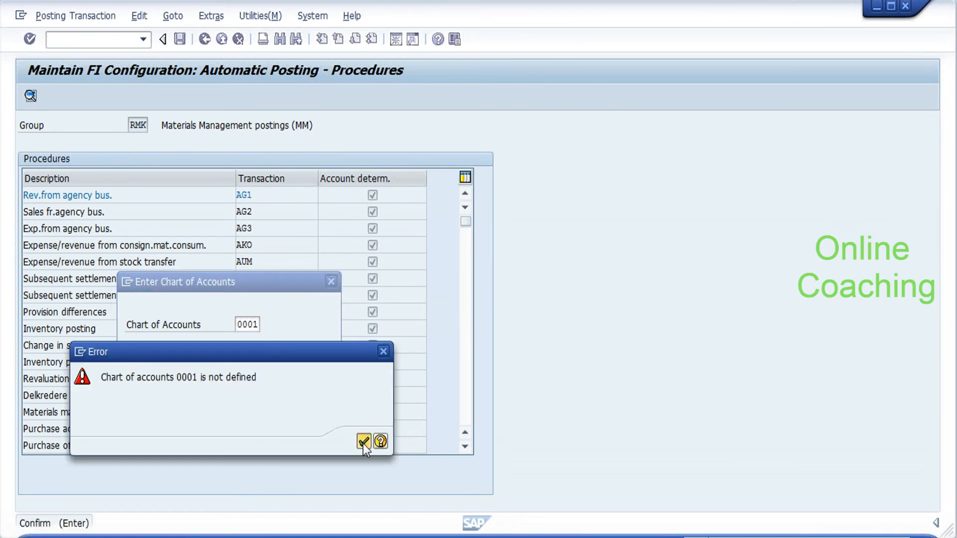
pyautogui.click(363, 441)
# Examine the list of available charts of accounts, close it without choosing one, and cancel the chart of accounts entry.
pyautogui.click(248, 324)
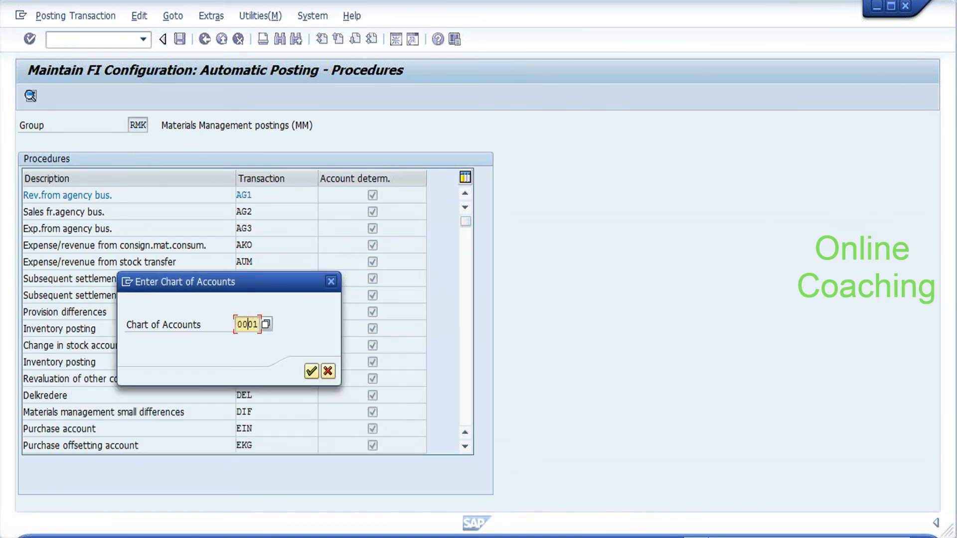
pyautogui.click(265, 327)
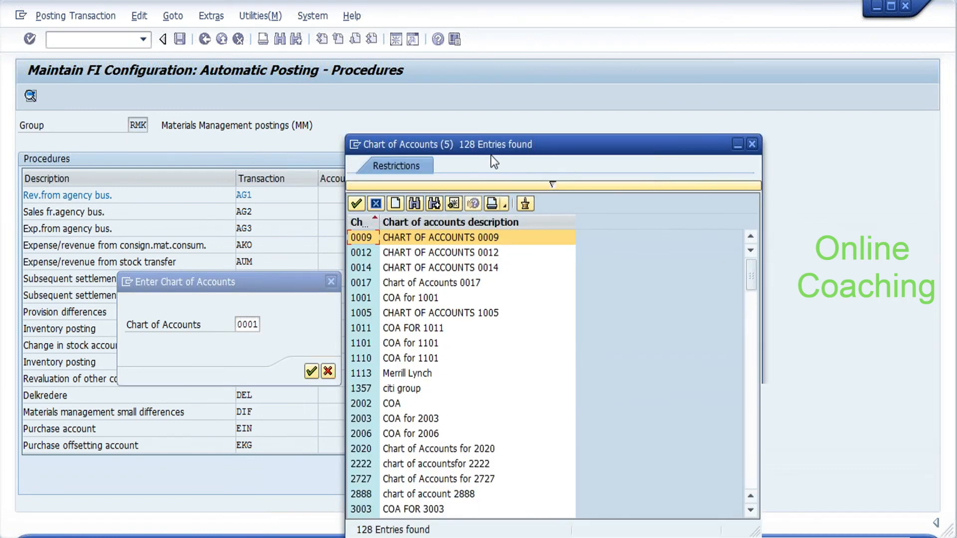
pyautogui.moveTo(496, 145); pyautogui.dragTo(517, 24)
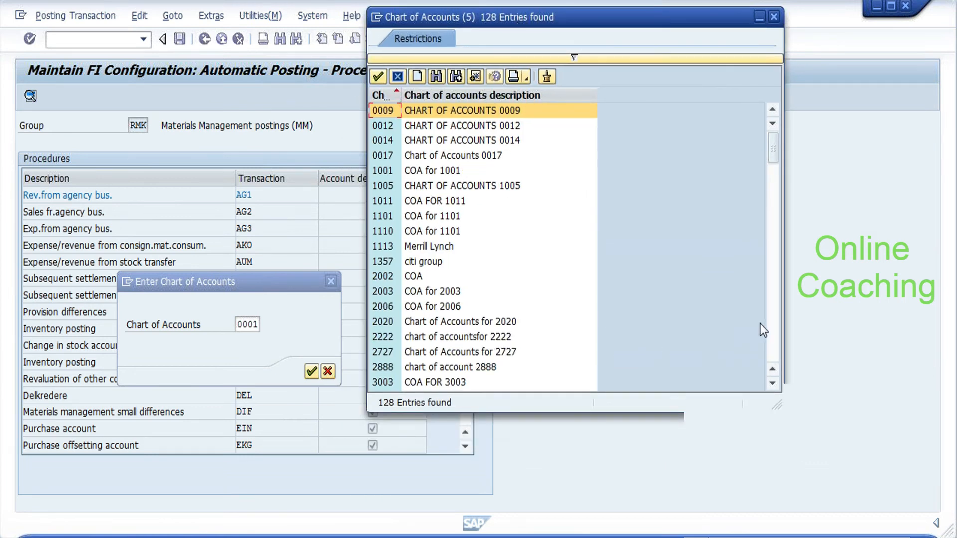
pyautogui.click(773, 327)
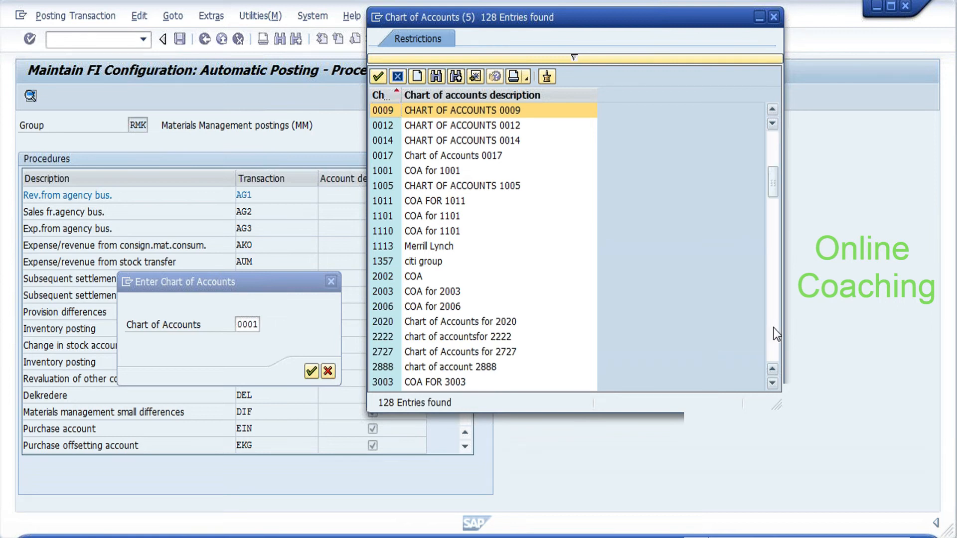
pyautogui.click(773, 330)
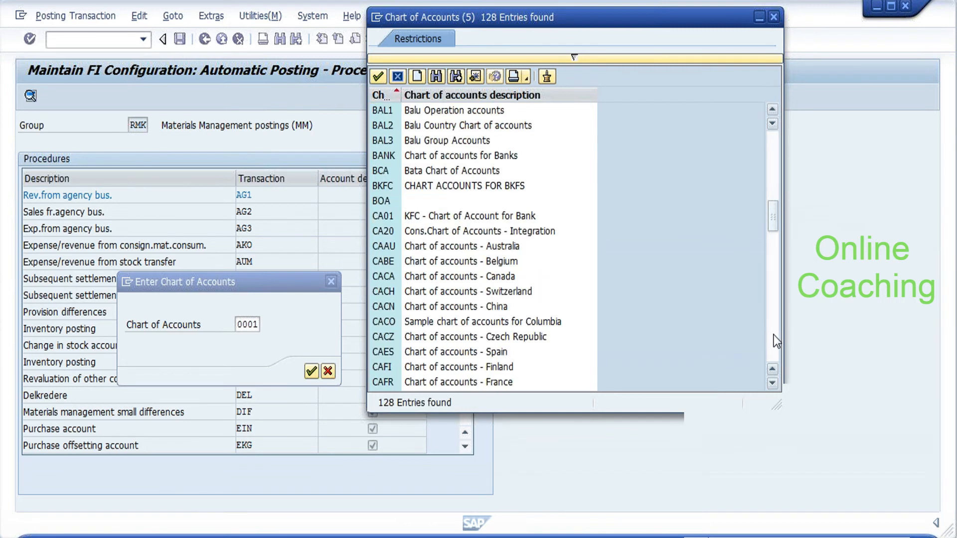
pyautogui.click(773, 336)
pyautogui.click(773, 338)
pyautogui.click(772, 345)
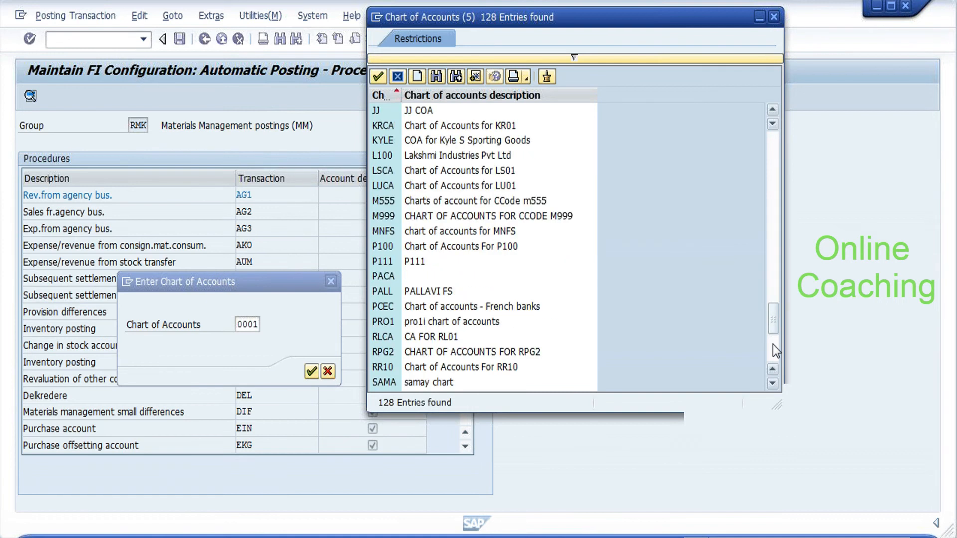
pyautogui.click(773, 346)
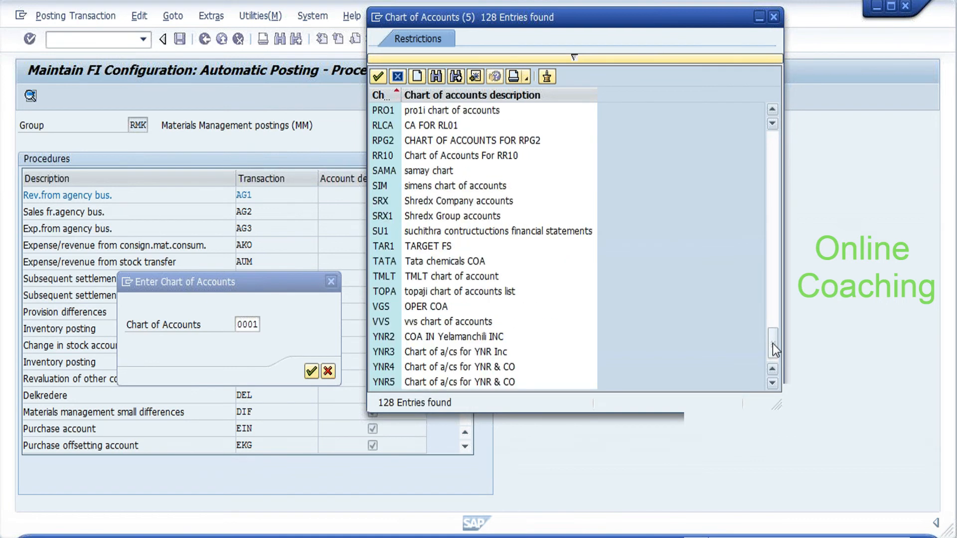
pyautogui.moveTo(772, 348); pyautogui.dragTo(775, 124)
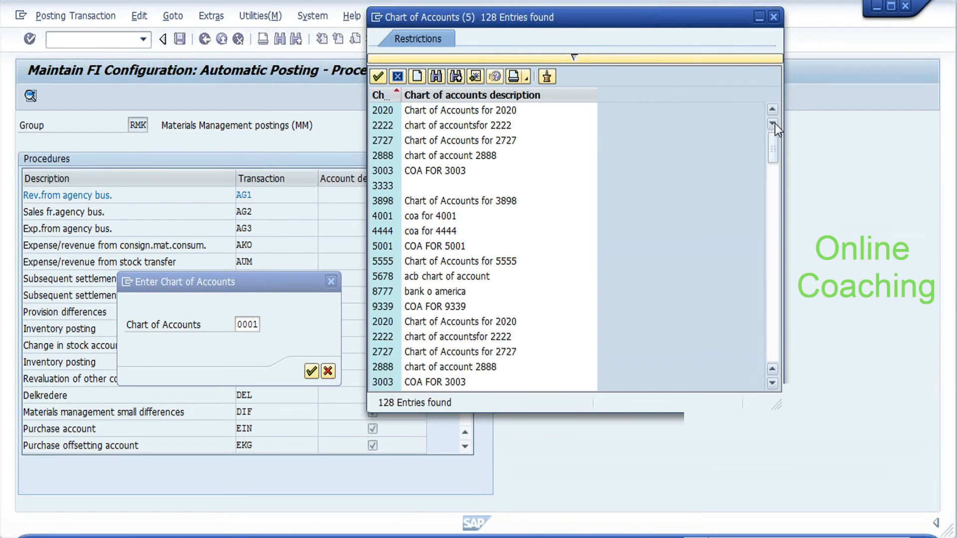
pyautogui.click(398, 77)
pyautogui.click(331, 282)
# Start material creation with /nmm01, enter HP_MACHINE as the material, and open its view selection, closing it without selecting views.
pyautogui.click(92, 40)
pyautogui.write('/nmm01')
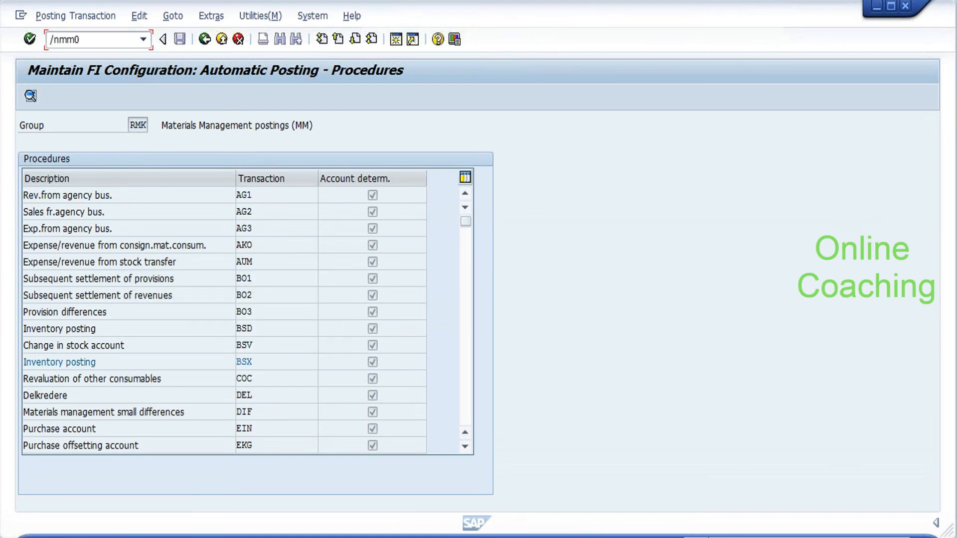
pyautogui.press('Return')
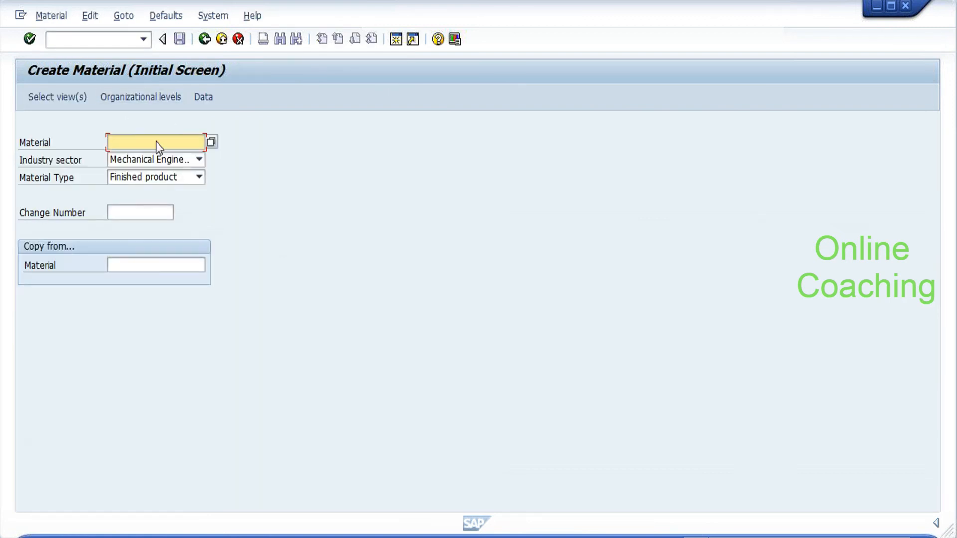
pyautogui.click(156, 141)
pyautogui.press('Down')
pyautogui.press('Return')
pyautogui.press('Return')
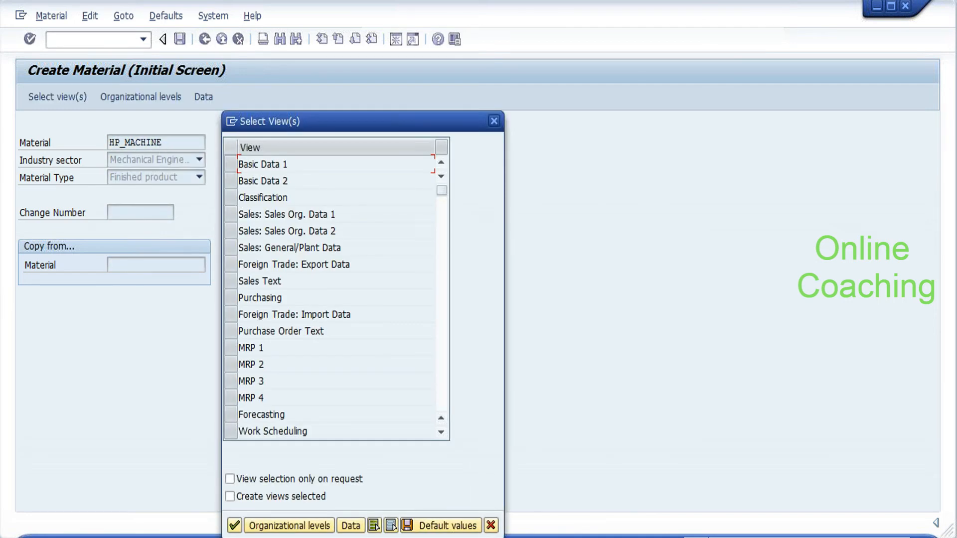
pyautogui.click(491, 525)
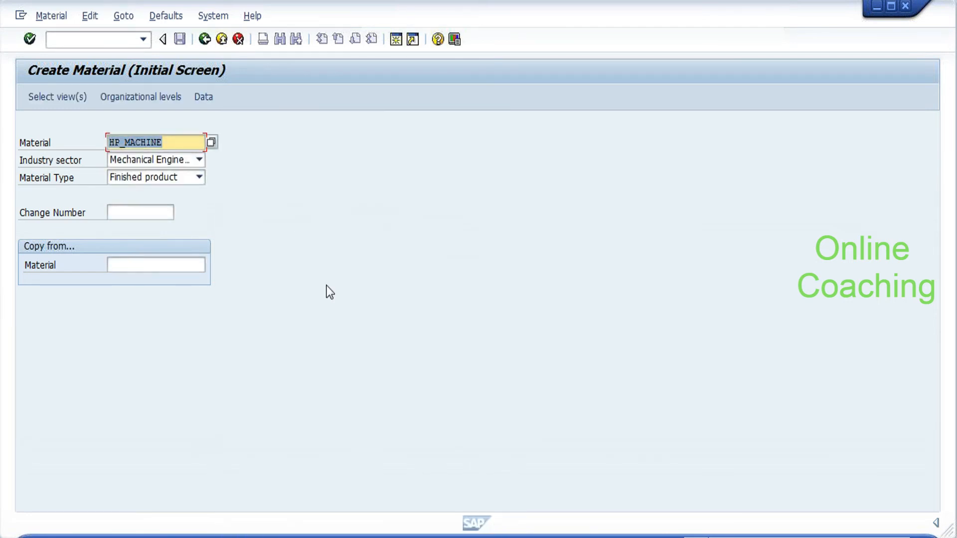
# Choose Raw material Broad band as the material type for HP_MACHINE.
pyautogui.click(157, 183)
pyautogui.scroll(-4, 159, 180)
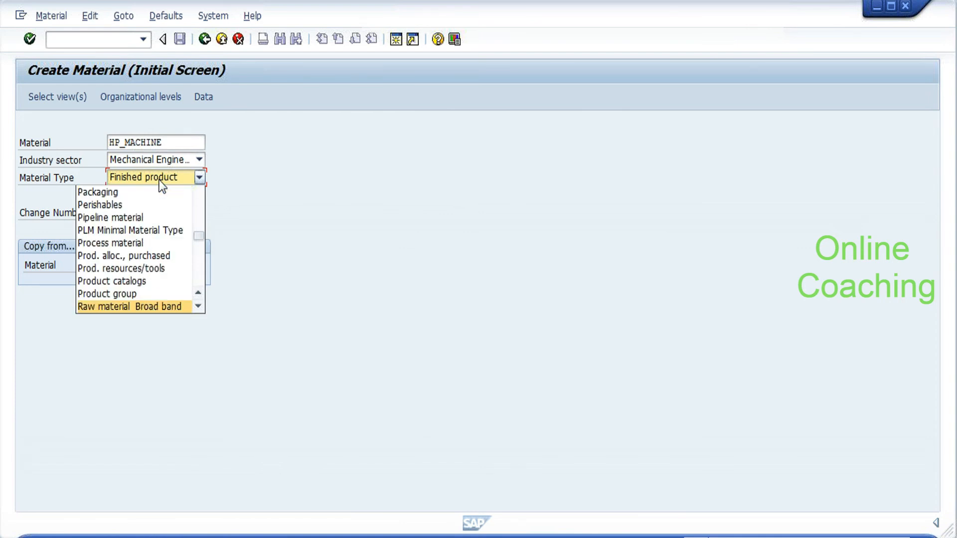
pyautogui.click(142, 304)
# Switch to the Create Purchase Order session and read the detailed help for the account assignment error, closing it when done.
pyautogui.hotkey('alt', 'Tab')
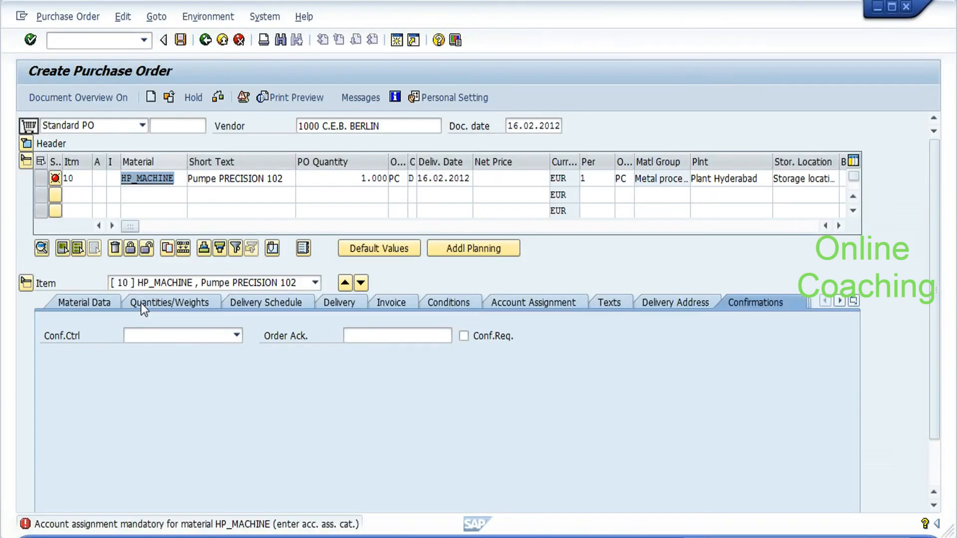
pyautogui.click(163, 527)
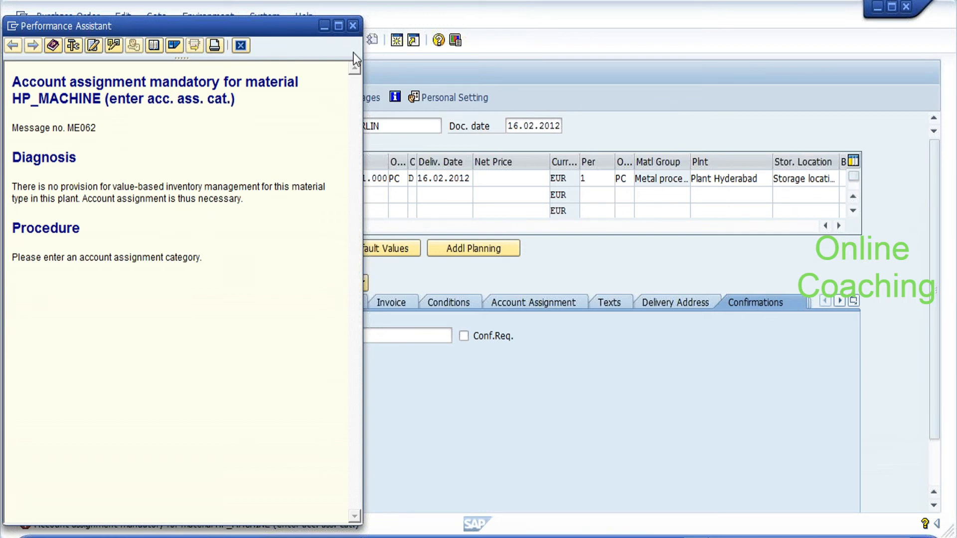
pyautogui.click(351, 25)
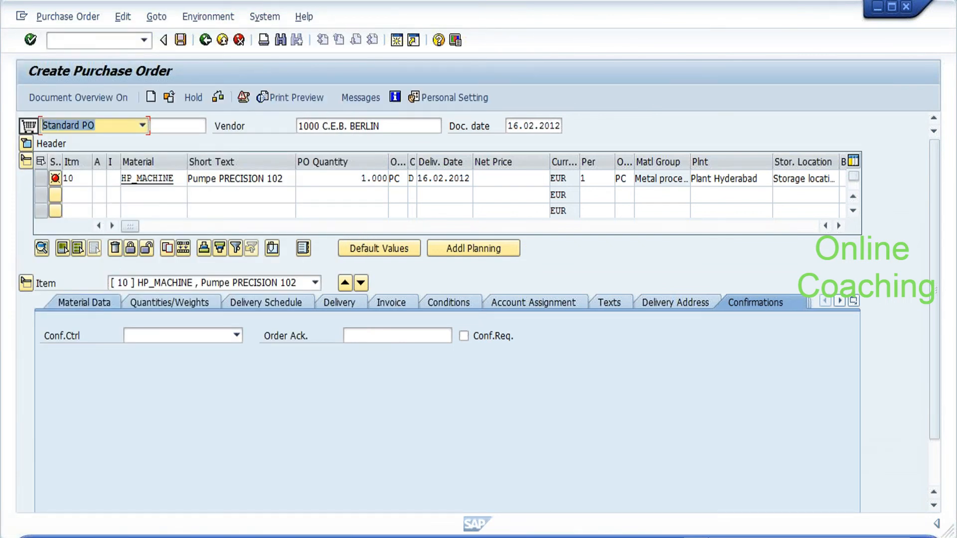
# Set the account assignment category of purchase order item 10 to K (Cost center).
pyautogui.click(102, 178)
pyautogui.click(111, 182)
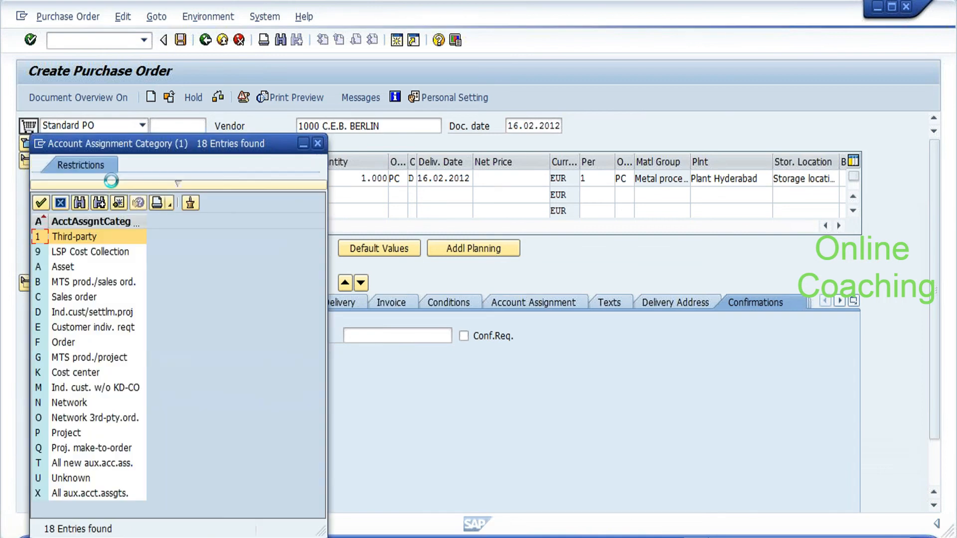
pyautogui.click(38, 357)
pyautogui.click(40, 372)
pyautogui.doubleClick(40, 372)
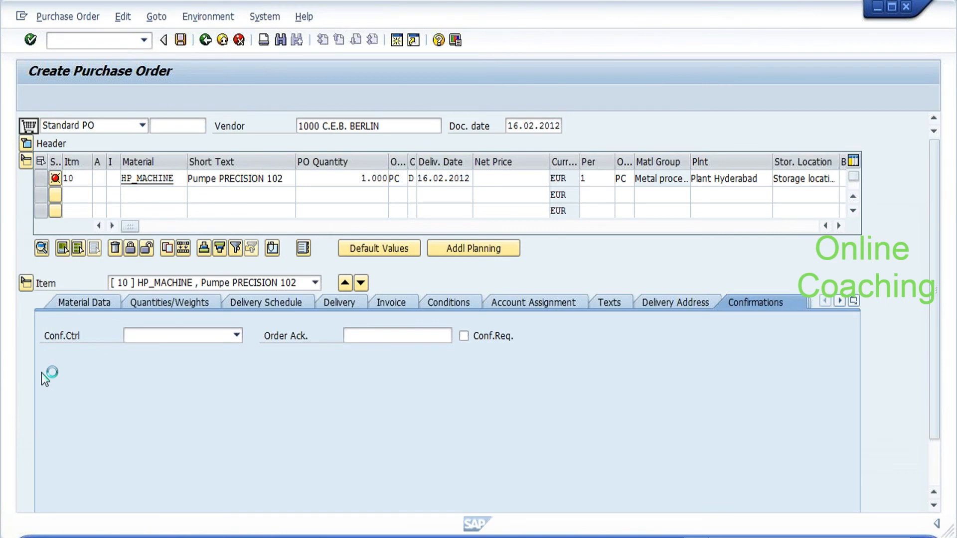
pyautogui.press('Return')
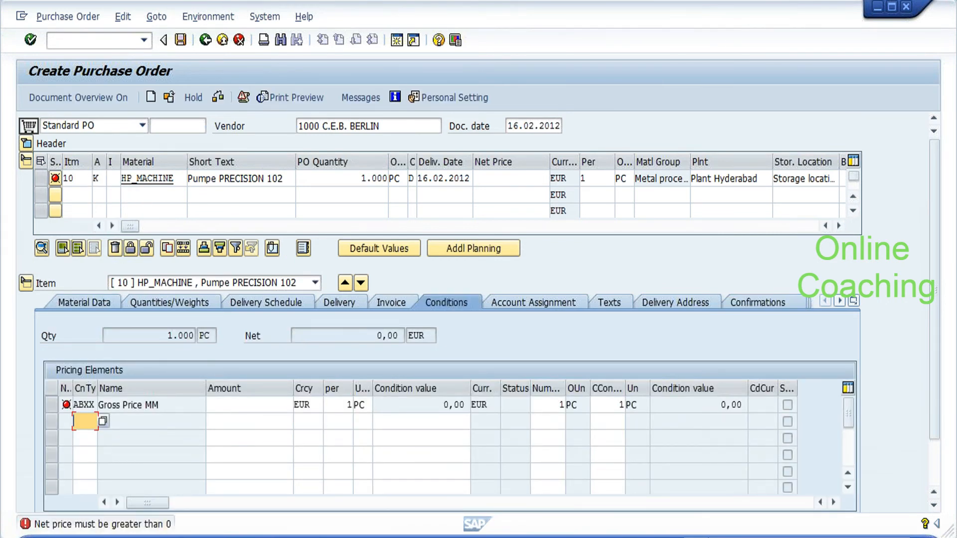
# Enter a net price of 1000 for item 10 and try to add pricing condition type 1000 with amount 100.
pyautogui.click(490, 180)
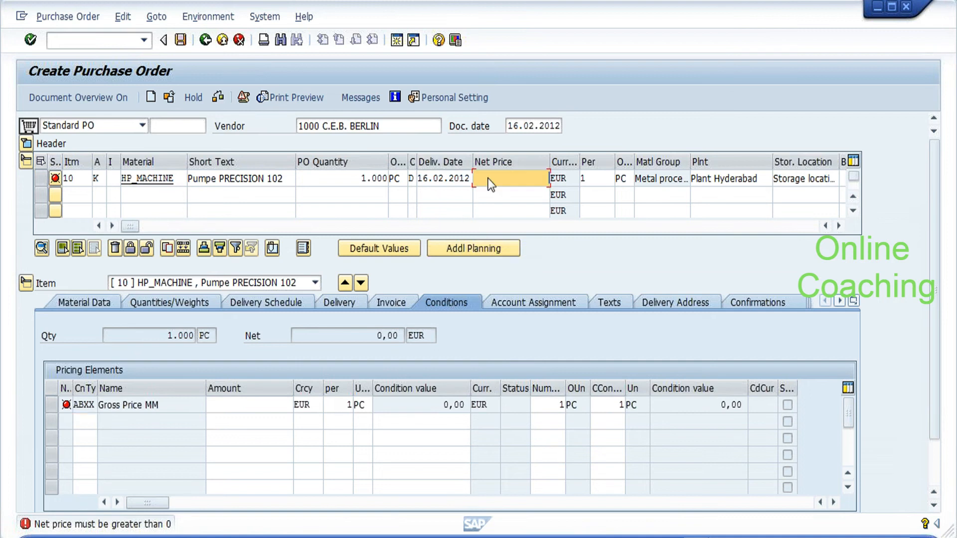
pyautogui.click(85, 421)
pyautogui.write('10001000')
pyautogui.press('Return')
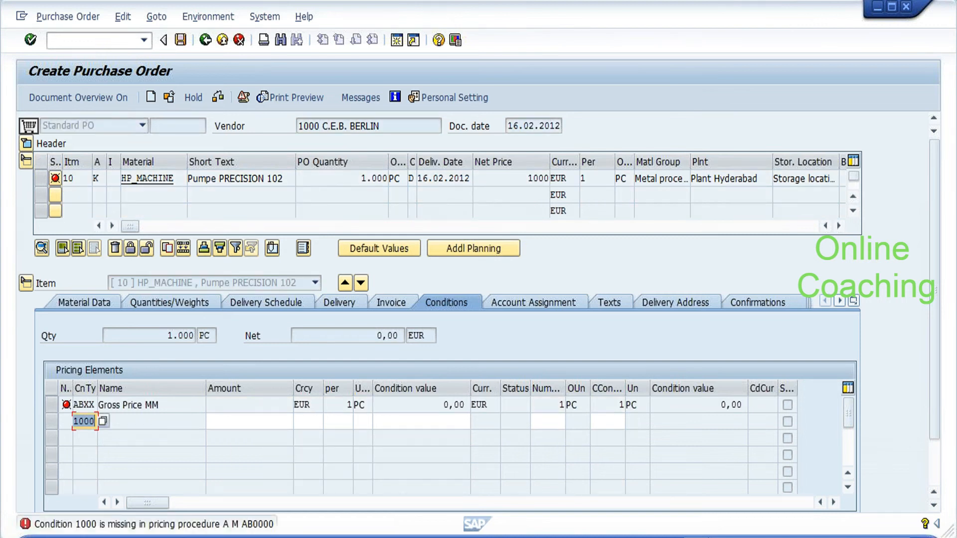
pyautogui.press('Return')
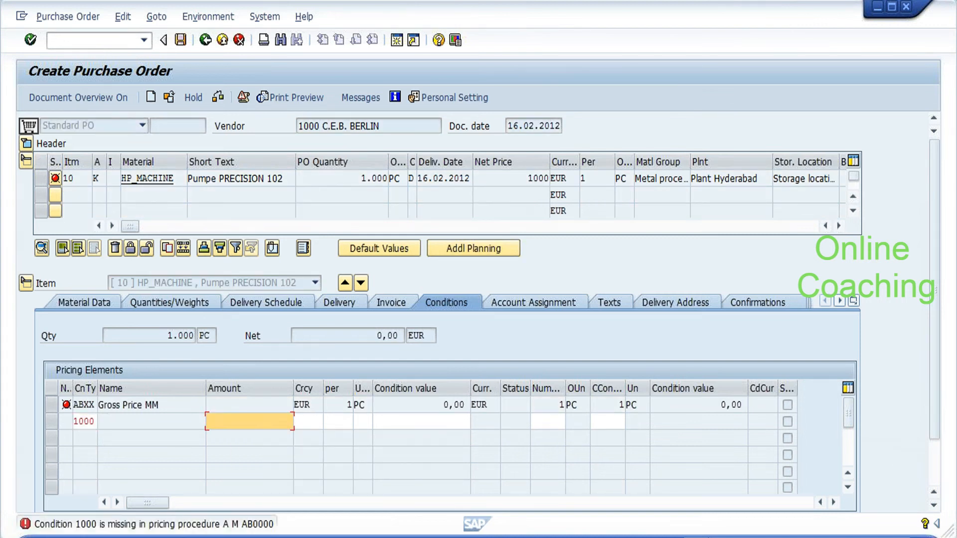
pyautogui.write('100')
pyautogui.press('Return')
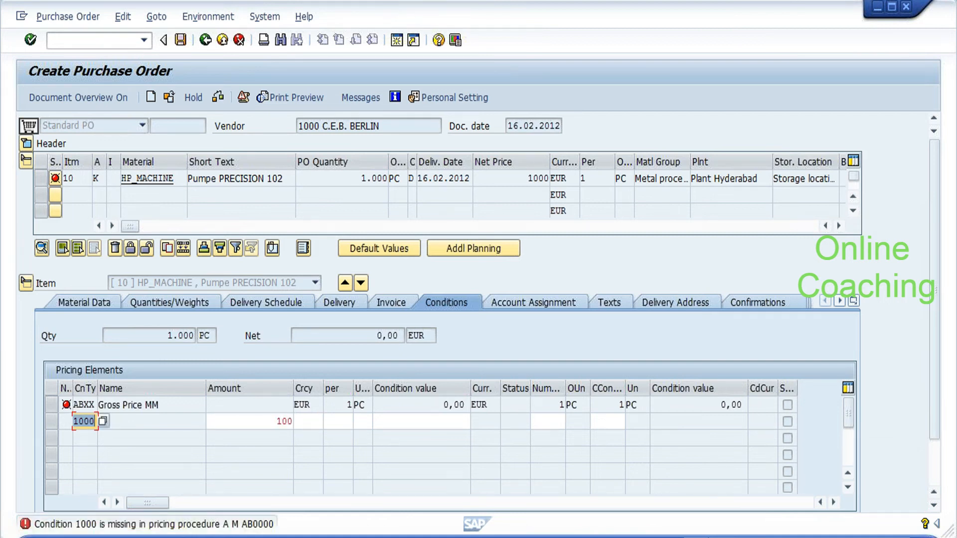
# Try to replace the condition type in the second pricing row with PBXX.
pyautogui.click(94, 421)
pyautogui.press('BackSpace')
pyautogui.press('BackSpace')
pyautogui.press('BackSpace')
pyautogui.press('BackSpace')
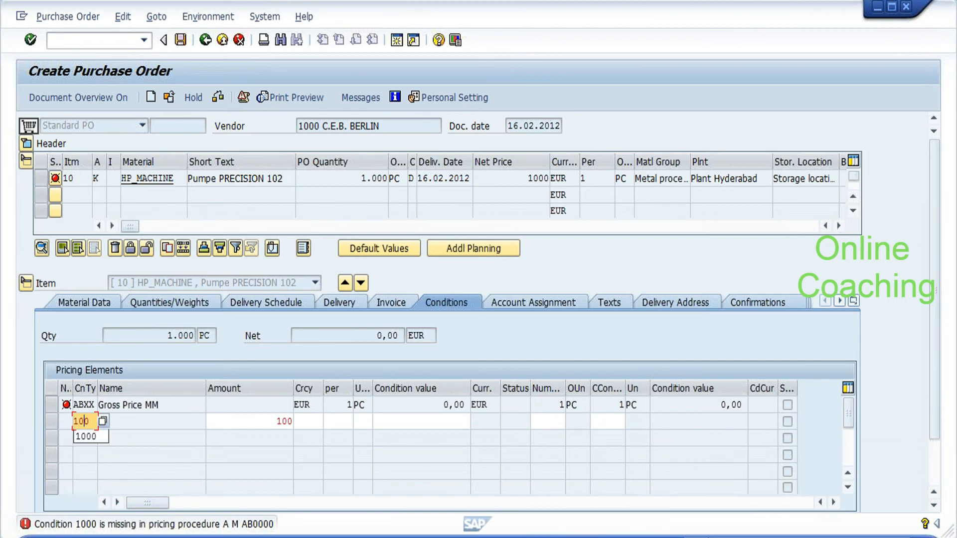
pyautogui.write('PBXX')
pyautogui.press('Return')
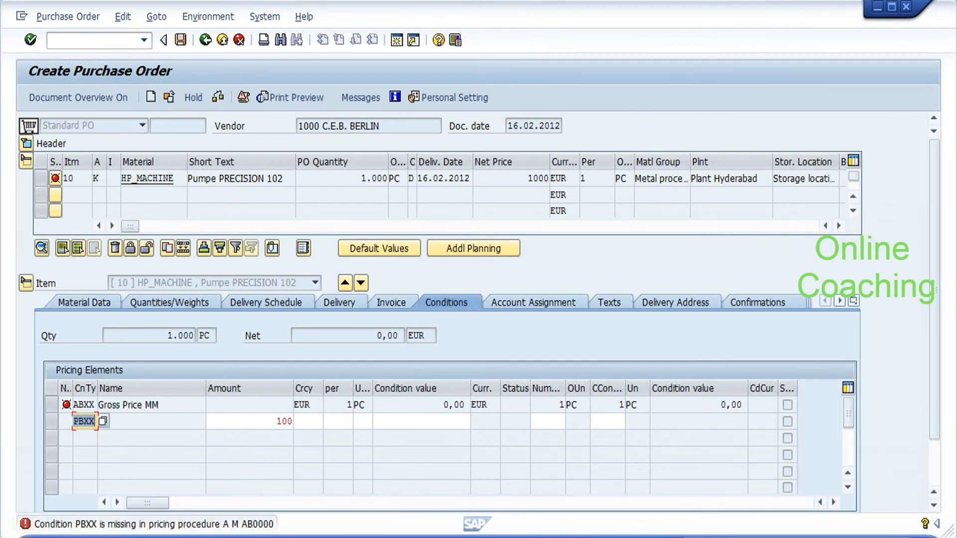
# Set the second pricing row's condition type to ABXX (Gross Price MM) from the list of possible types.
pyautogui.click(101, 422)
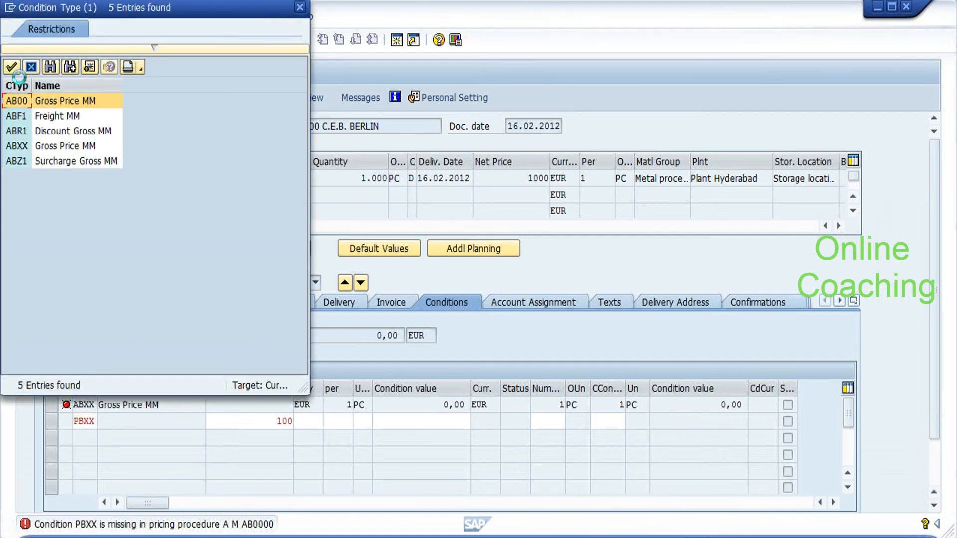
pyautogui.doubleClick(21, 145)
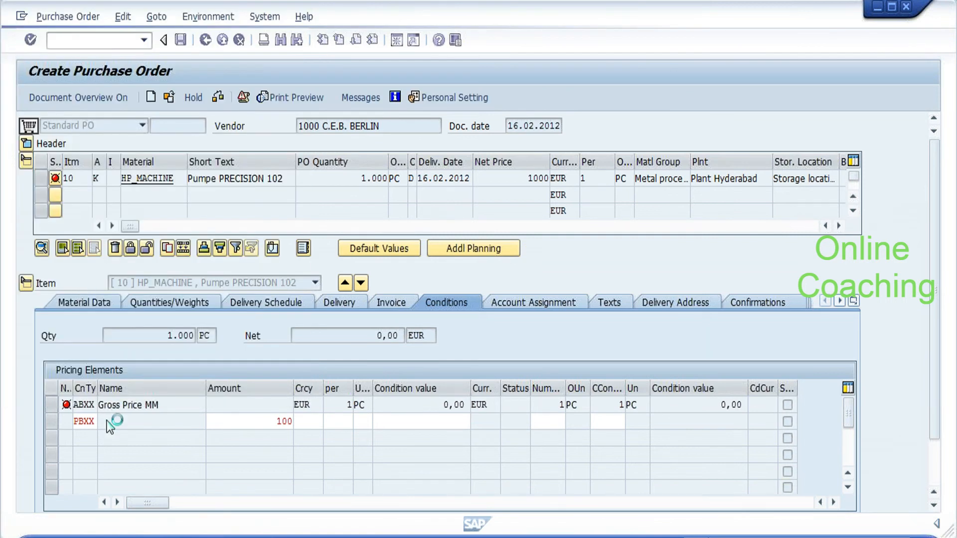
pyautogui.press('Return')
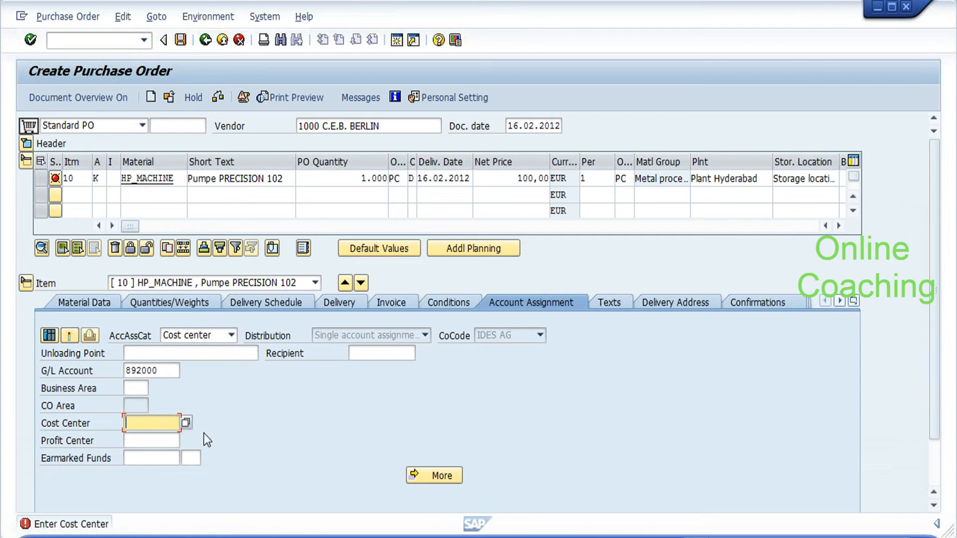
# Search for available cost centers for item 10's account assignment and close the search without choosing one.
pyautogui.click(186, 423)
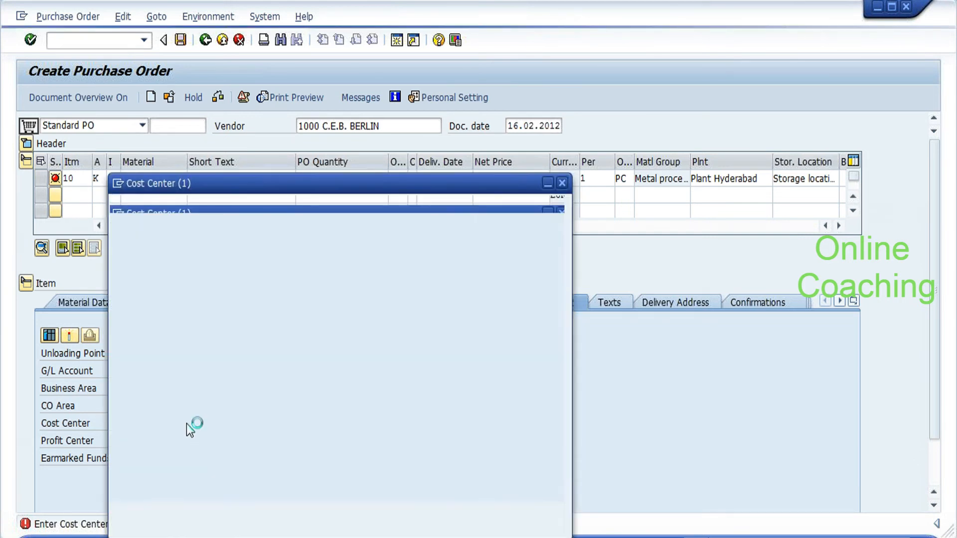
pyautogui.click(490, 512)
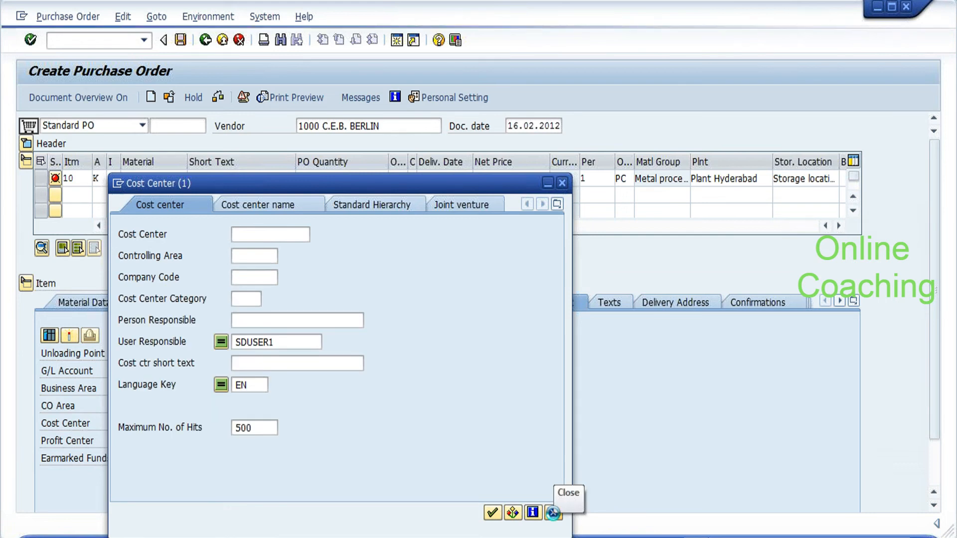
pyautogui.click(552, 513)
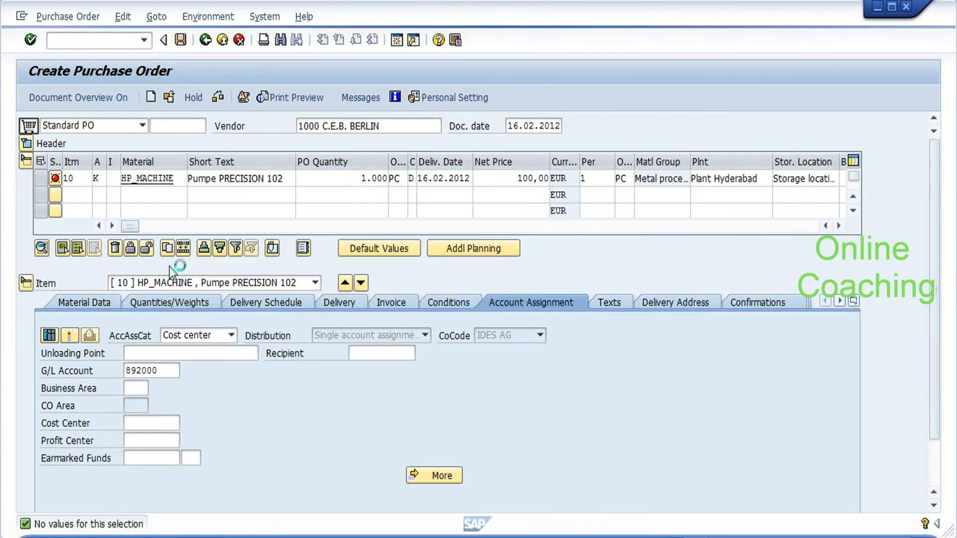
# Change item 10's account assignment category to U (Unknown).
pyautogui.click(96, 177)
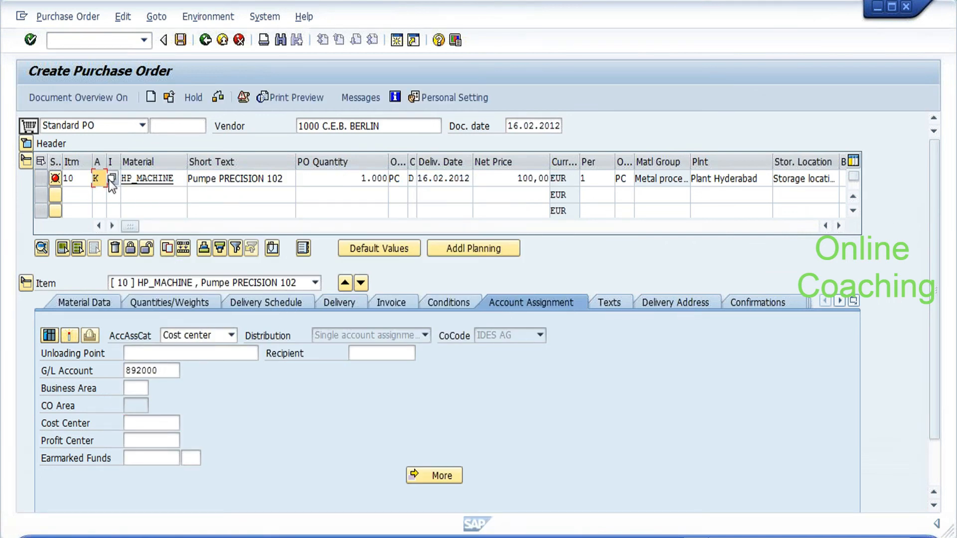
pyautogui.click(109, 180)
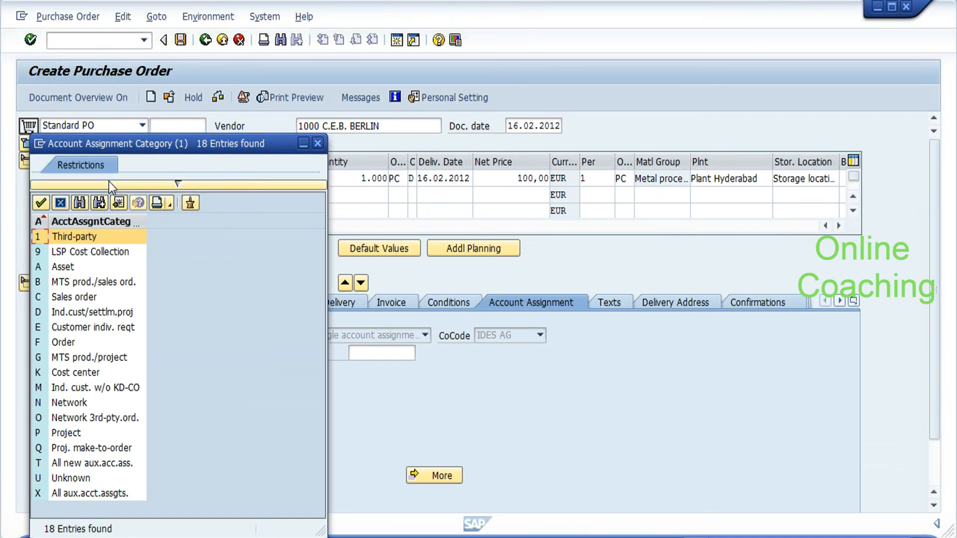
pyautogui.click(47, 475)
pyautogui.doubleClick(47, 476)
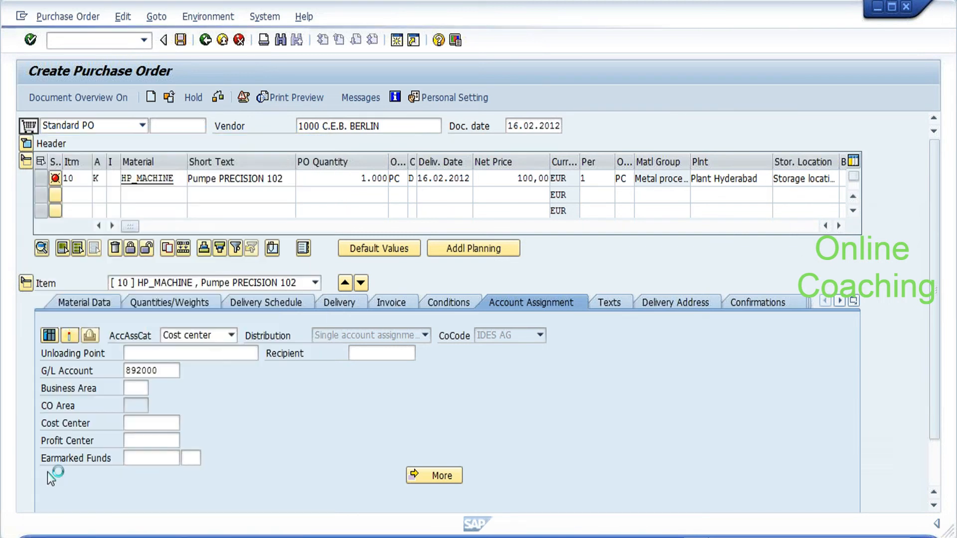
pyautogui.press('Return')
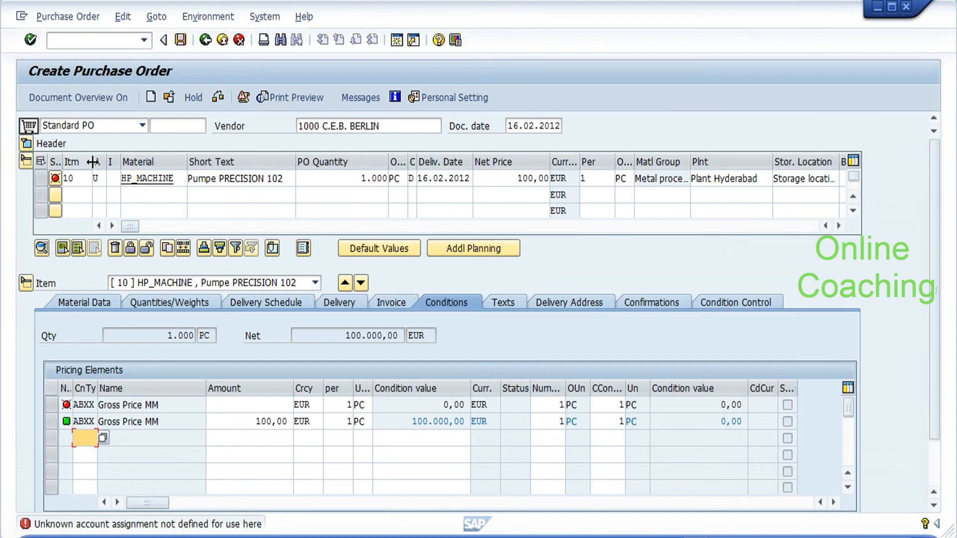
# Set item 10's account assignment category to K (Cost center) from the list of categories.
pyautogui.click(97, 178)
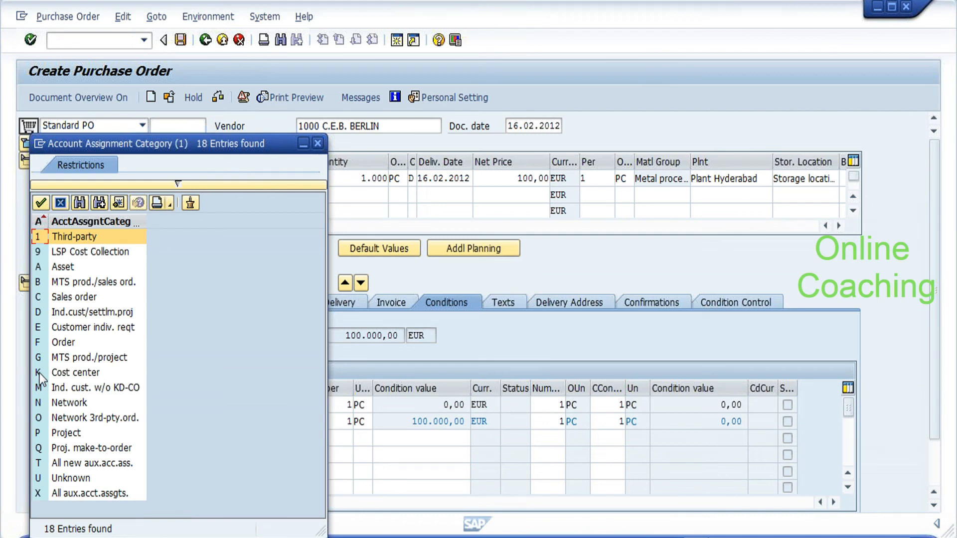
pyautogui.click(40, 373)
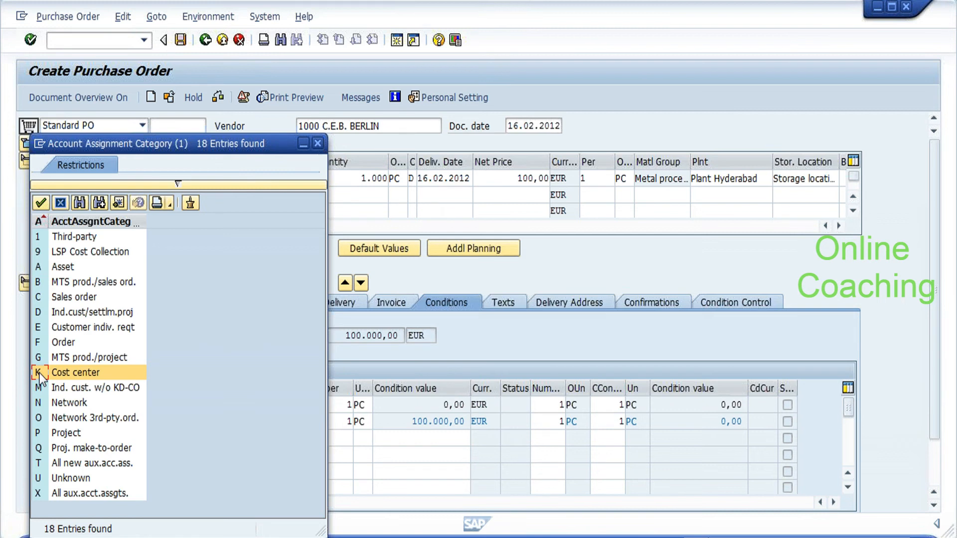
pyautogui.click(39, 372)
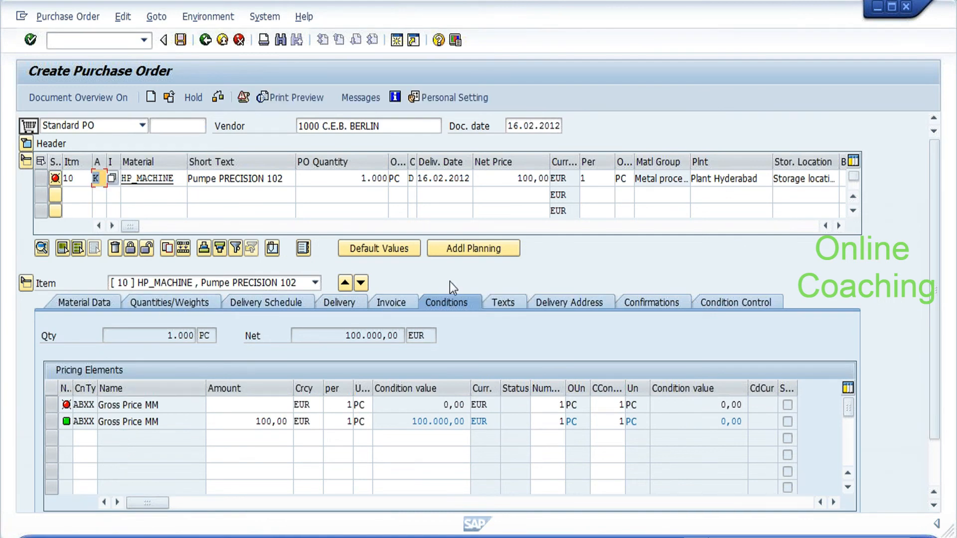
pyautogui.press('Return')
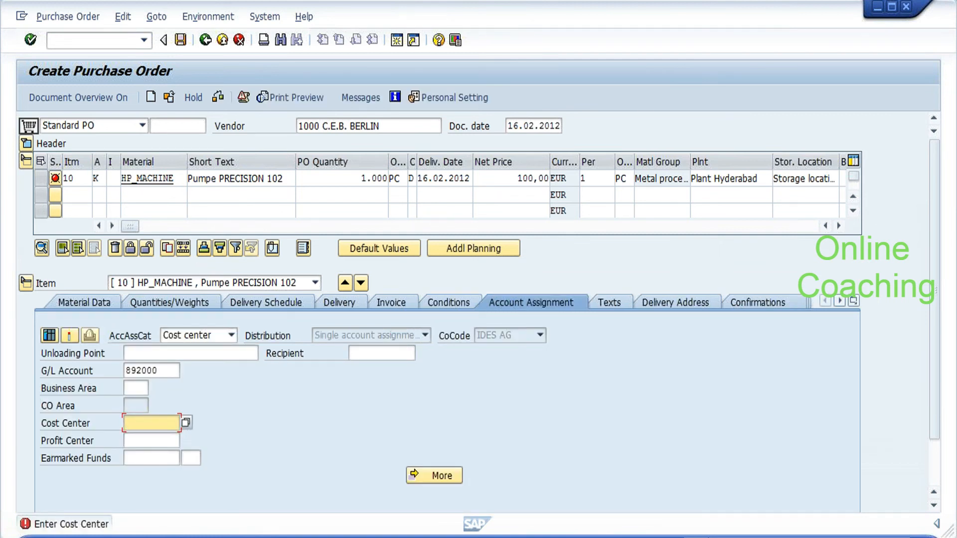
# Search for available cost centers for item 10 with the User Responsible restriction cleared.
pyautogui.click(186, 423)
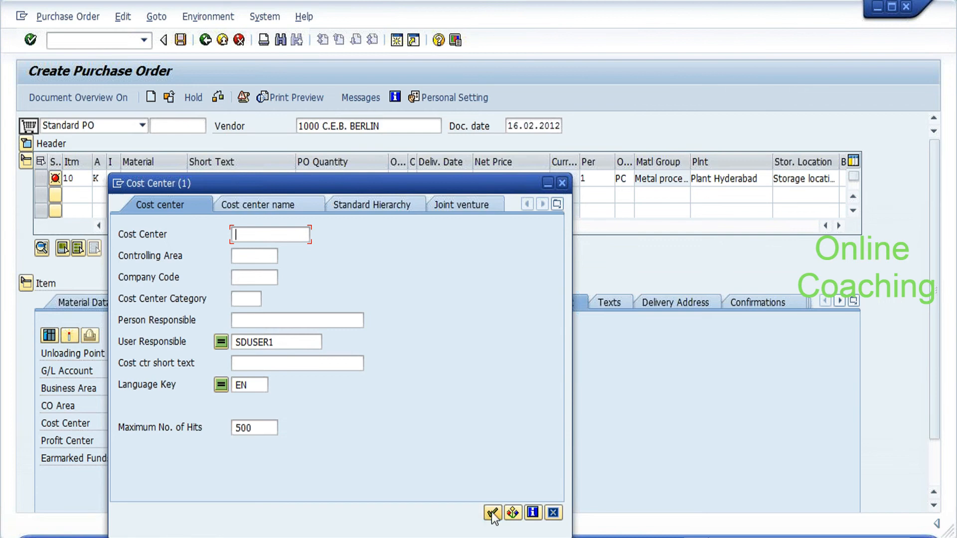
pyautogui.click(294, 341)
pyautogui.press('BackSpace')
pyautogui.press('BackSpace')
pyautogui.press('BackSpace')
pyautogui.press('BackSpace')
pyautogui.press('BackSpace')
pyautogui.press('BackSpace')
pyautogui.press('BackSpace')
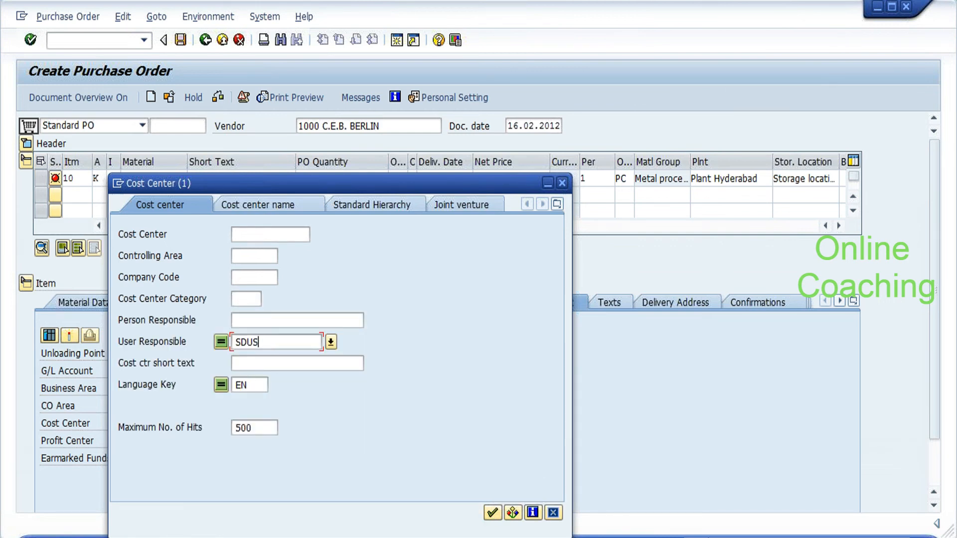
pyautogui.press('Return')
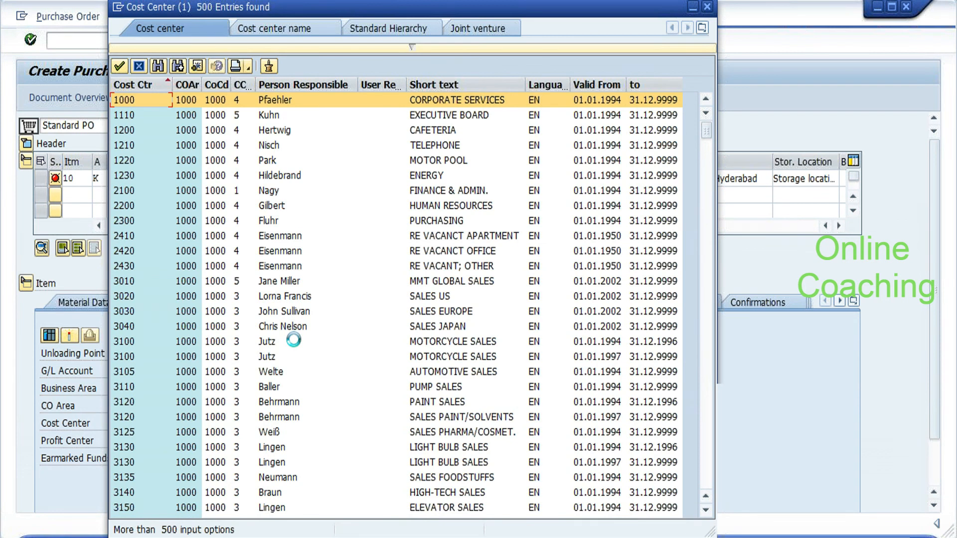
# Assign cost center 1000 (CORPORATE SERVICES) to item 10 and save the purchase order.
pyautogui.doubleClick(144, 99)
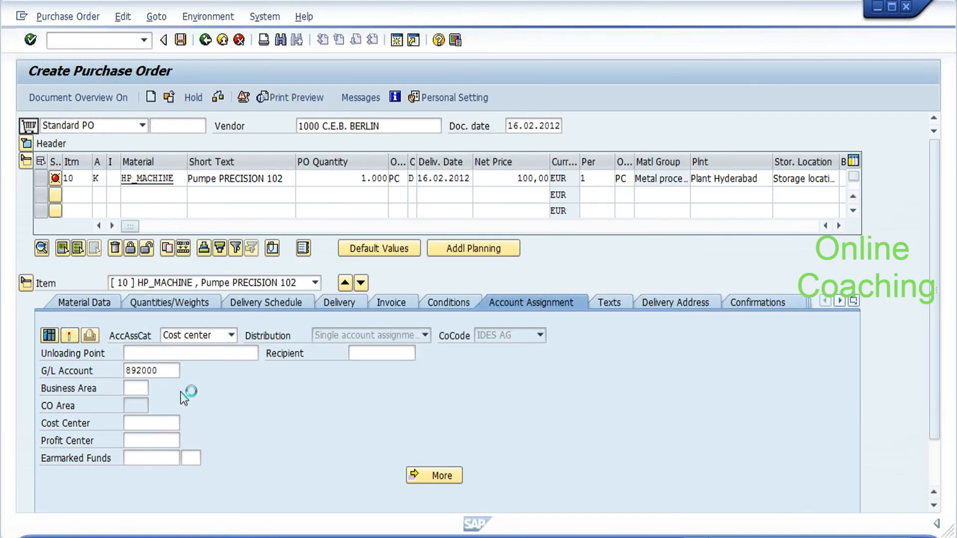
pyautogui.press('Return')
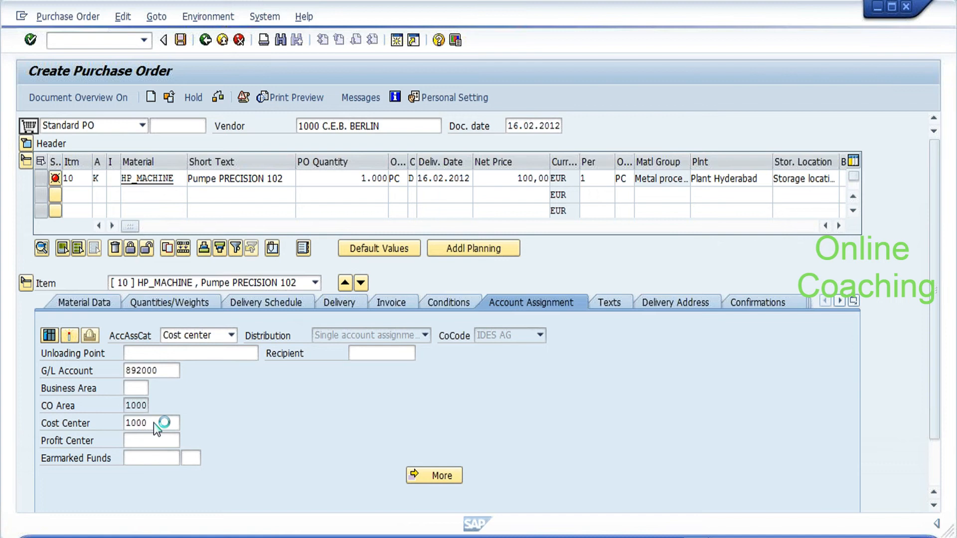
pyautogui.press('Return')
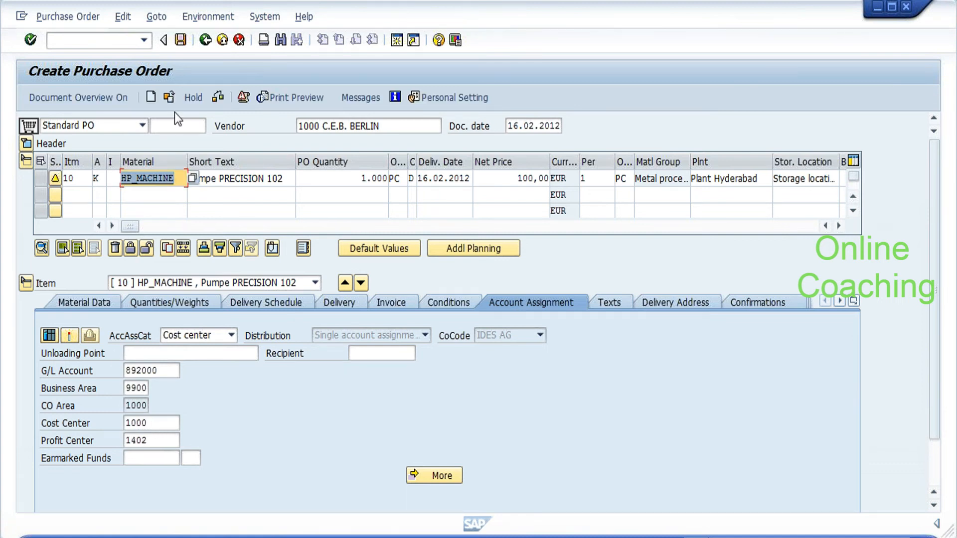
pyautogui.click(180, 39)
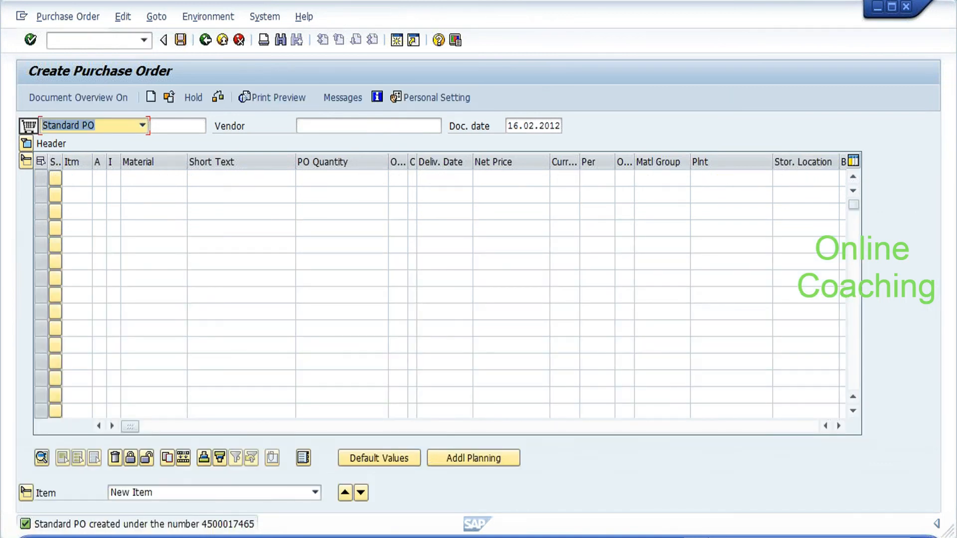
# Open the Create Inbound Delivery transaction with code /nvl31n.
pyautogui.click(91, 40)
pyautogui.write('/nv')
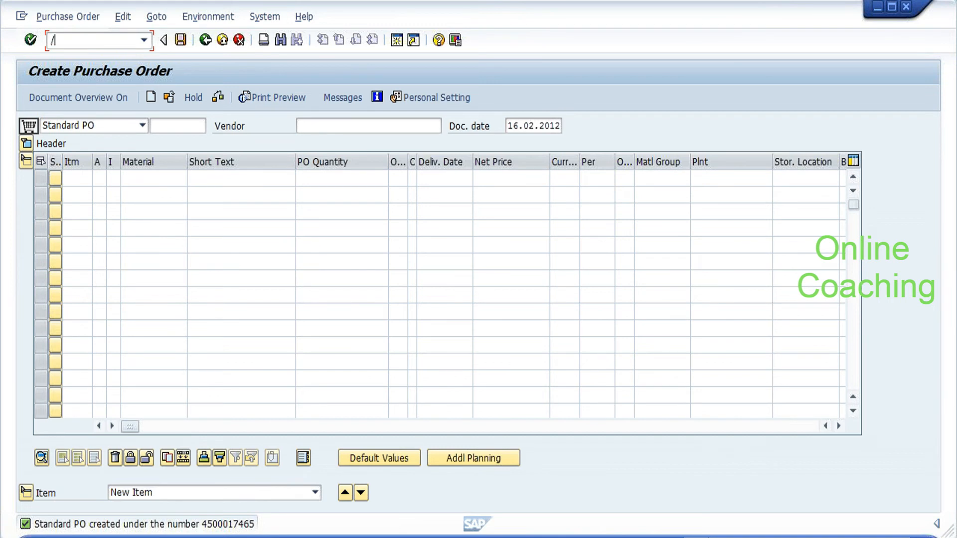
pyautogui.write('l31n')
pyautogui.press('Return')
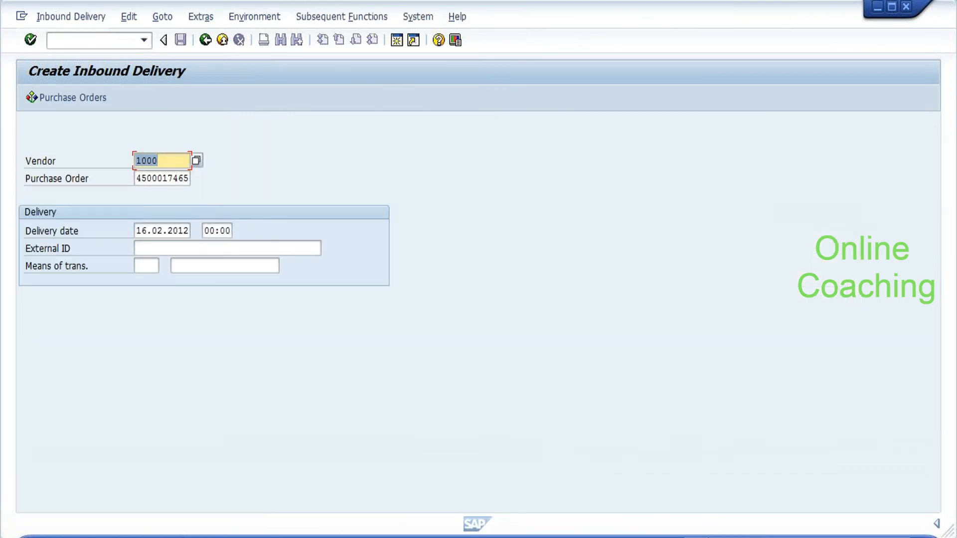
pyautogui.click(227, 248)
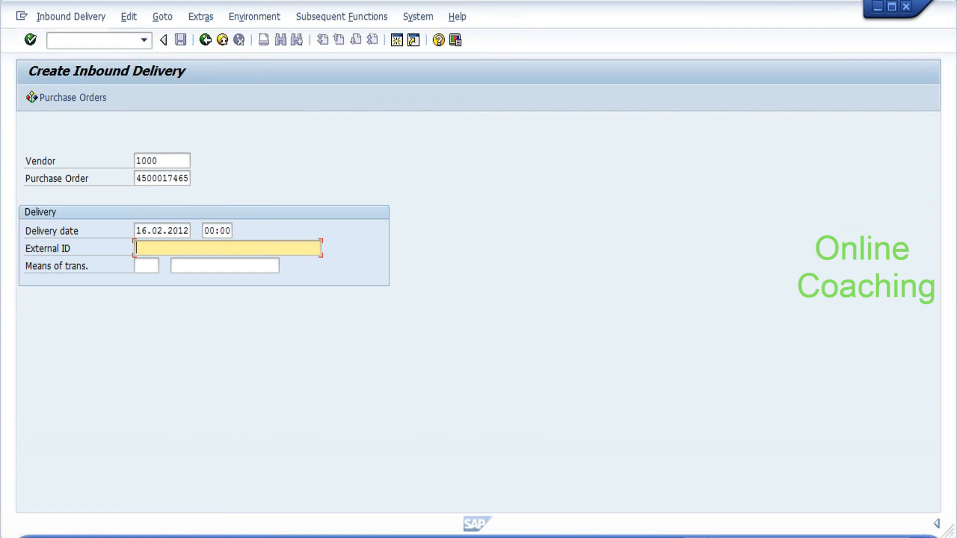
pyautogui.click(146, 266)
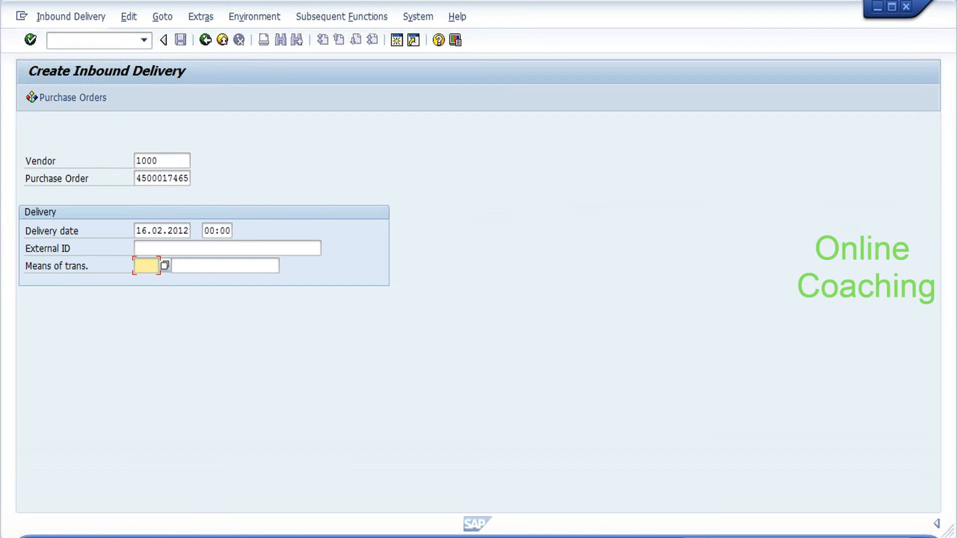
pyautogui.click(225, 266)
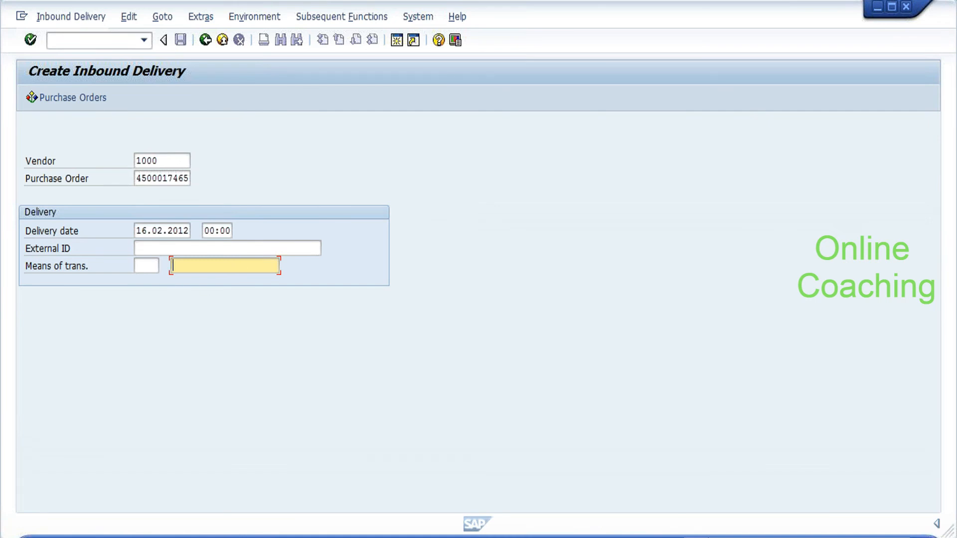
pyautogui.click(146, 265)
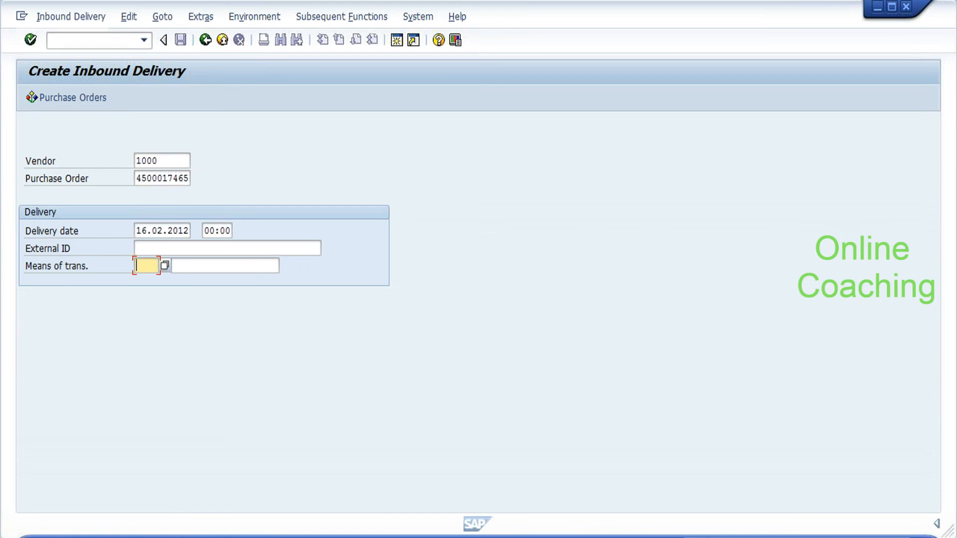
pyautogui.click(149, 248)
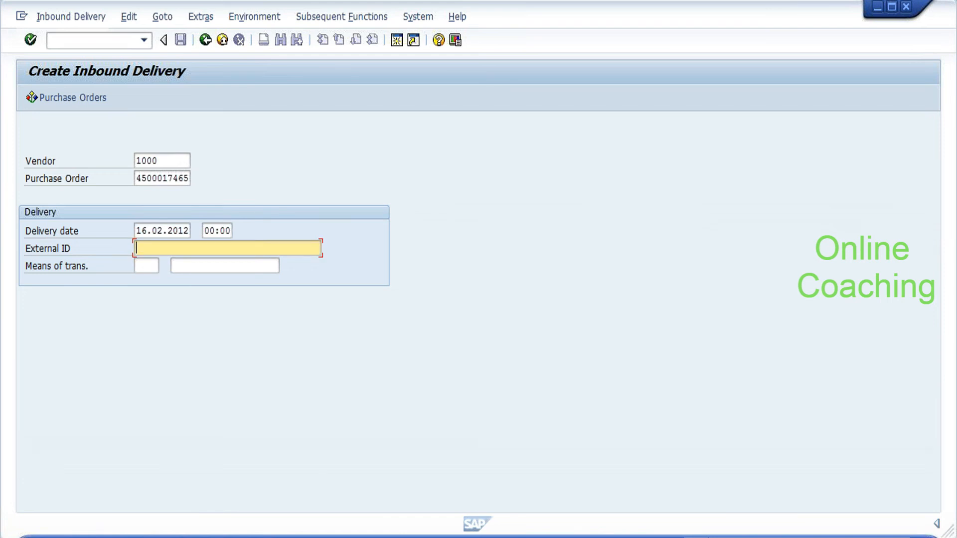
pyautogui.click(154, 267)
pyautogui.click(179, 265)
# Try to create an inbound delivery for the newly saved purchase order with external ID test_asn1.
pyautogui.click(179, 248)
pyautogui.write('test_')
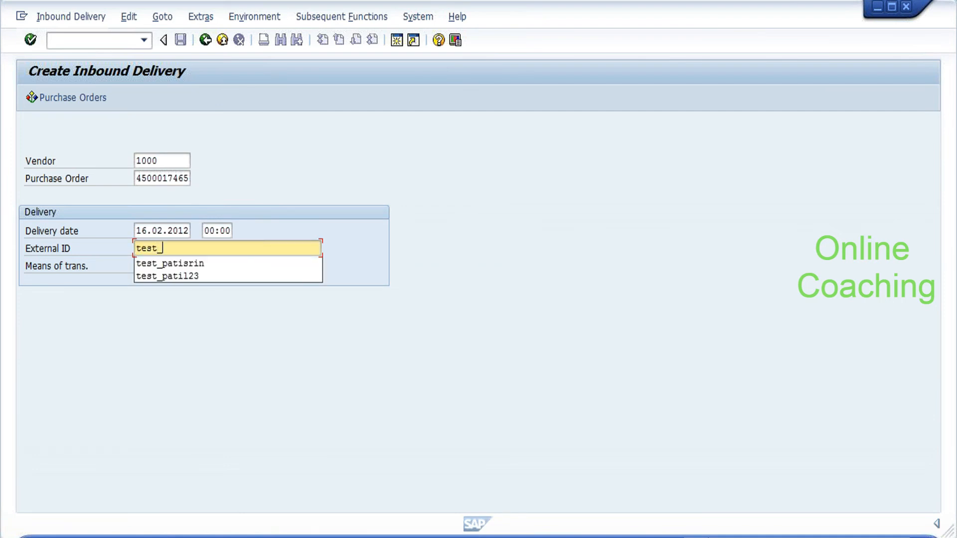
pyautogui.write('asn')
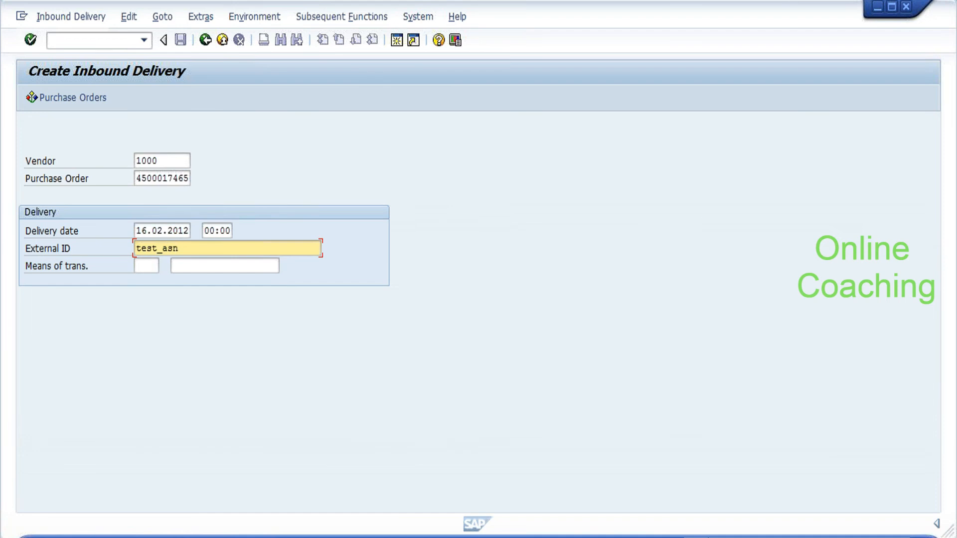
pyautogui.write('1')
pyautogui.press('Return')
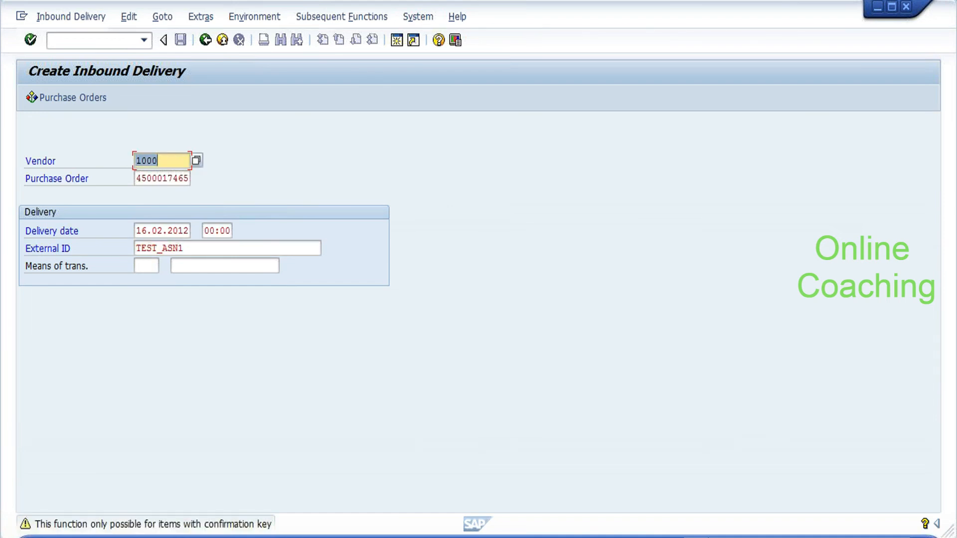
pyautogui.press('Return')
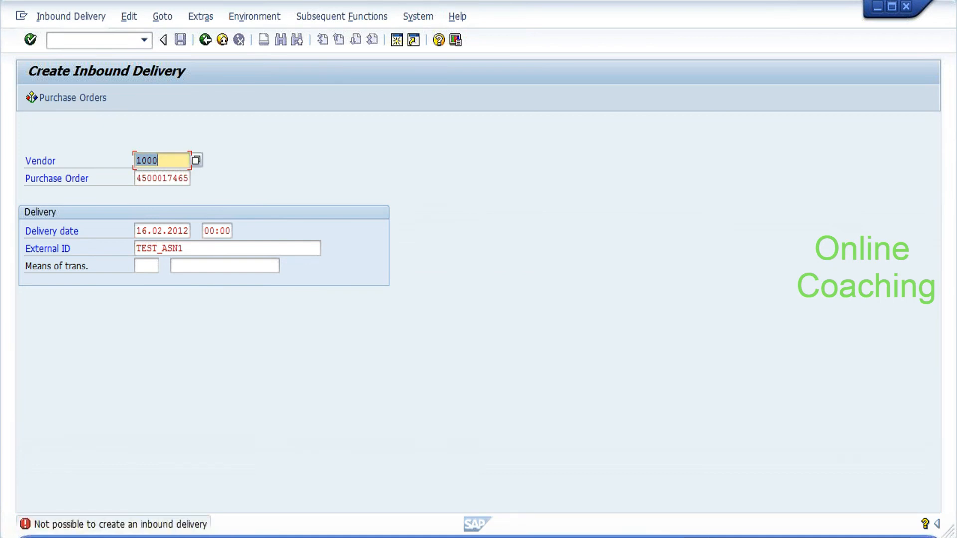
# Leave the inbound delivery and open the purchase order change transaction ME22N.
pyautogui.click(204, 40)
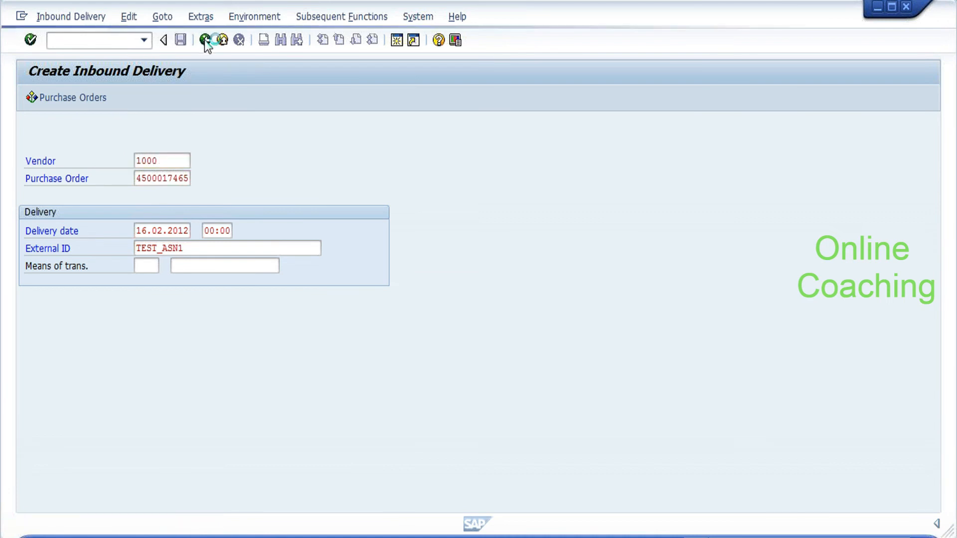
pyautogui.write('me2')
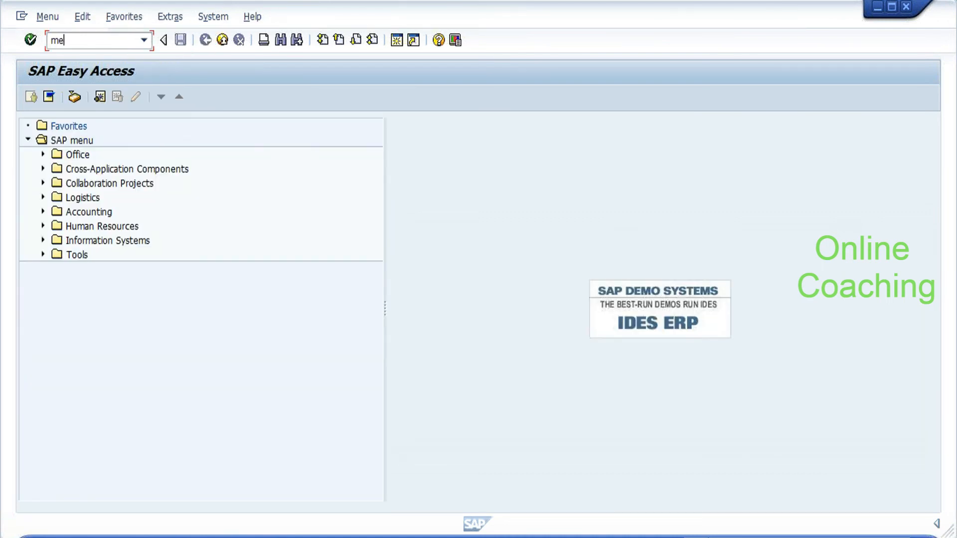
pyautogui.write('2n')
pyautogui.press('Return')
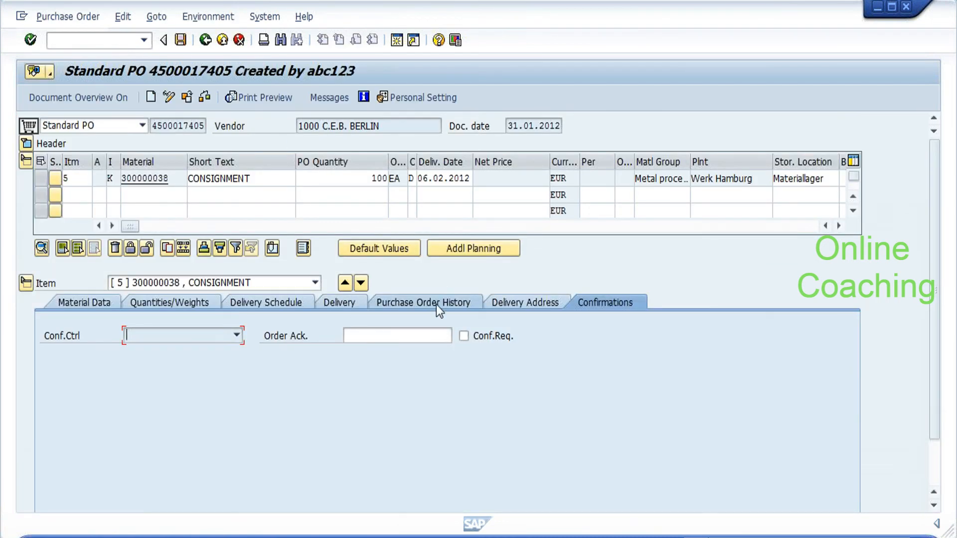
# Mark item 5 of the consignment purchase order as requiring confirmation (Conf.Req.) and save the order.
pyautogui.click(607, 303)
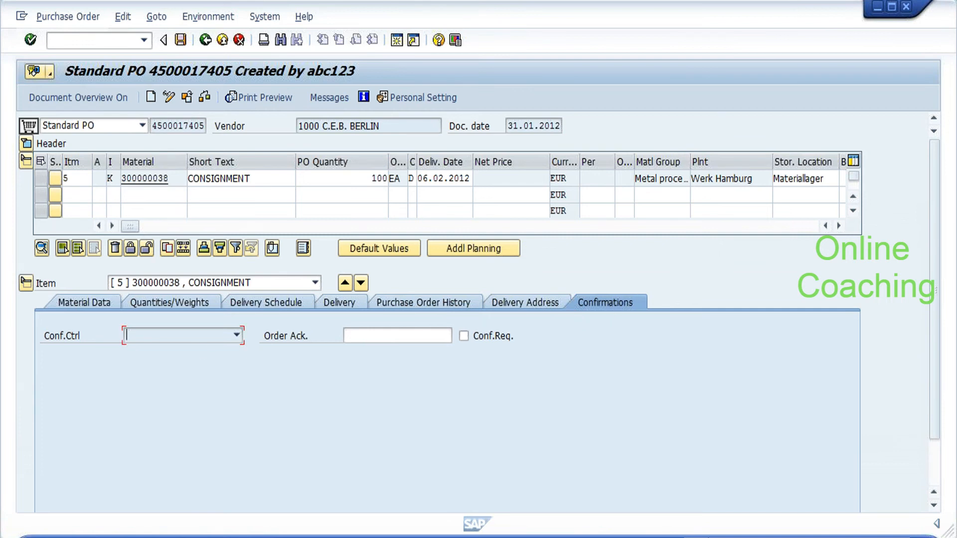
pyautogui.click(397, 336)
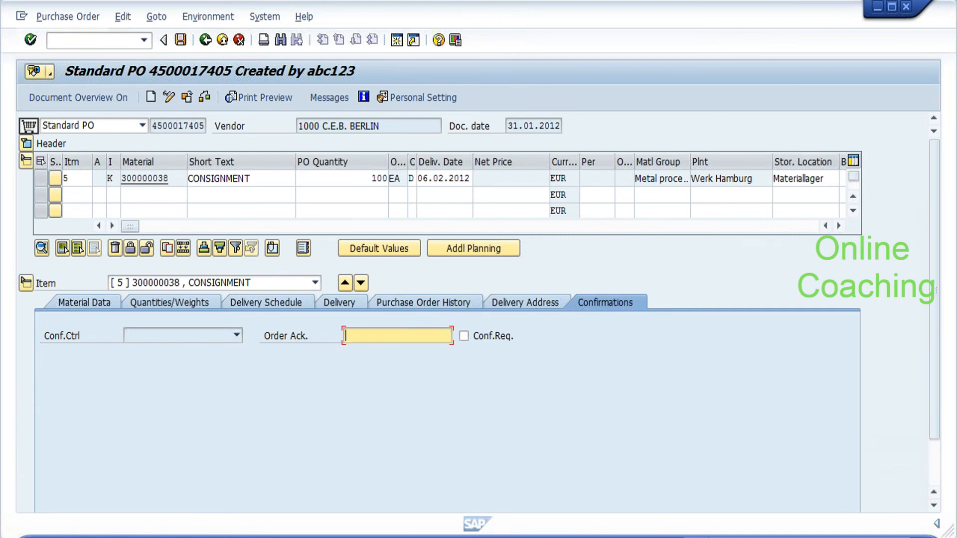
pyautogui.click(463, 337)
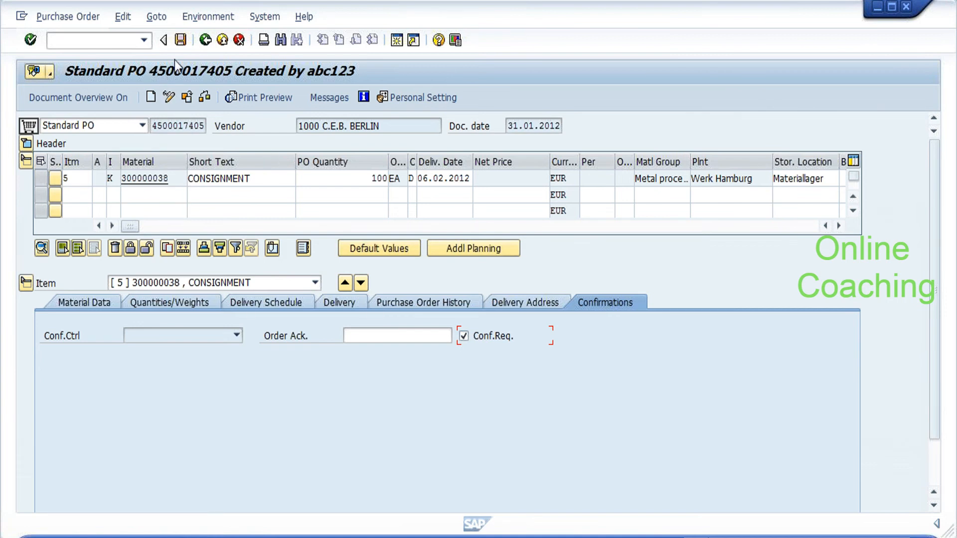
pyautogui.click(180, 40)
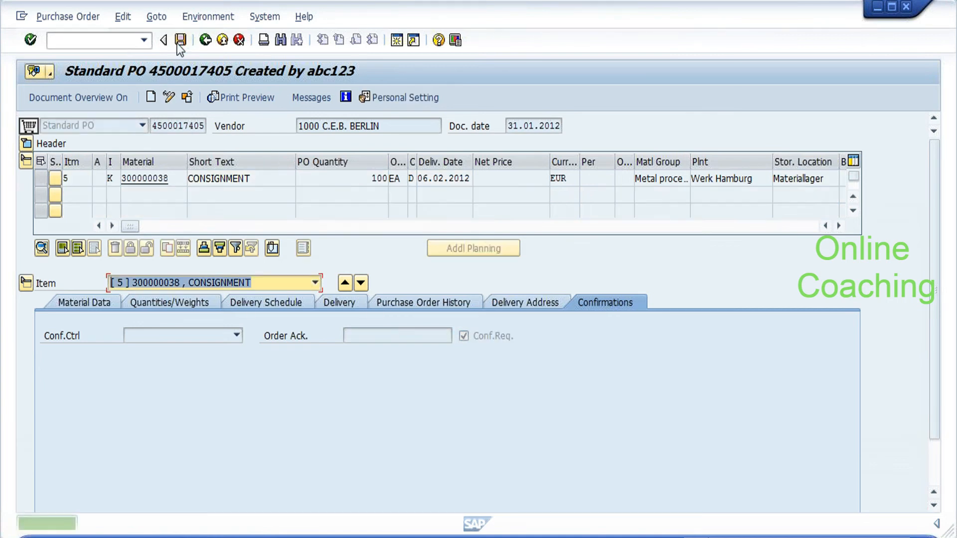
# Return to the Create Inbound Delivery transaction with code /nvl31n.
pyautogui.click(100, 41)
pyautogui.write('/nmigo')
pyautogui.press('Return')
pyautogui.write('/nvl31n')
pyautogui.press('Return')
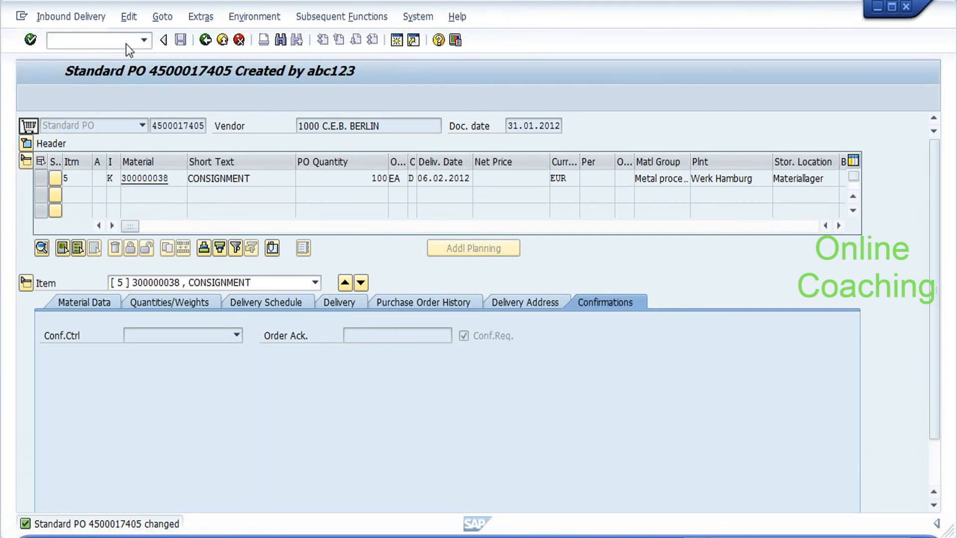
# Try to create an inbound delivery for the consignment purchase order, reusing external ID test_asn1.
pyautogui.click(164, 248)
pyautogui.press('Down')
pyautogui.press('Down')
pyautogui.press('Down')
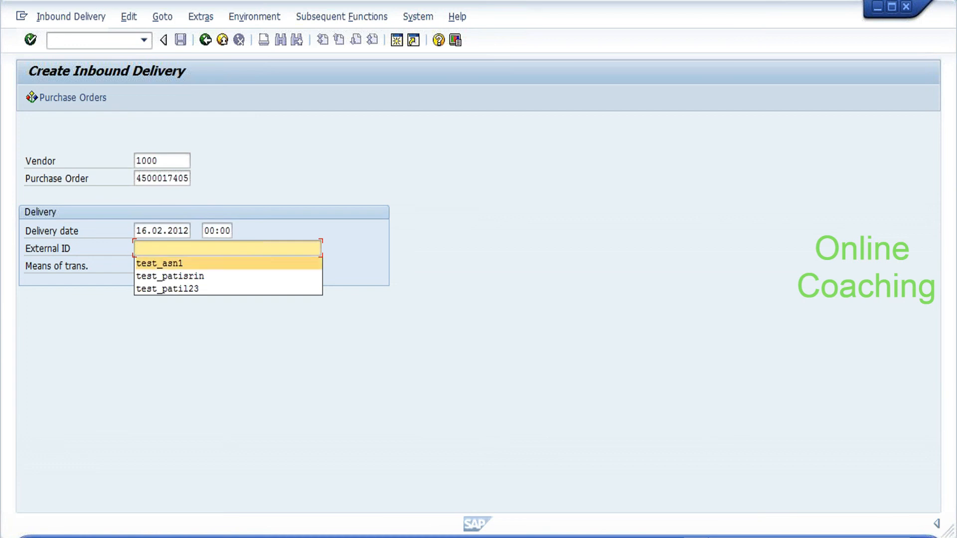
pyautogui.press('Up')
pyautogui.press('Up')
pyautogui.press('Return')
pyautogui.click(161, 251)
pyautogui.press('Return')
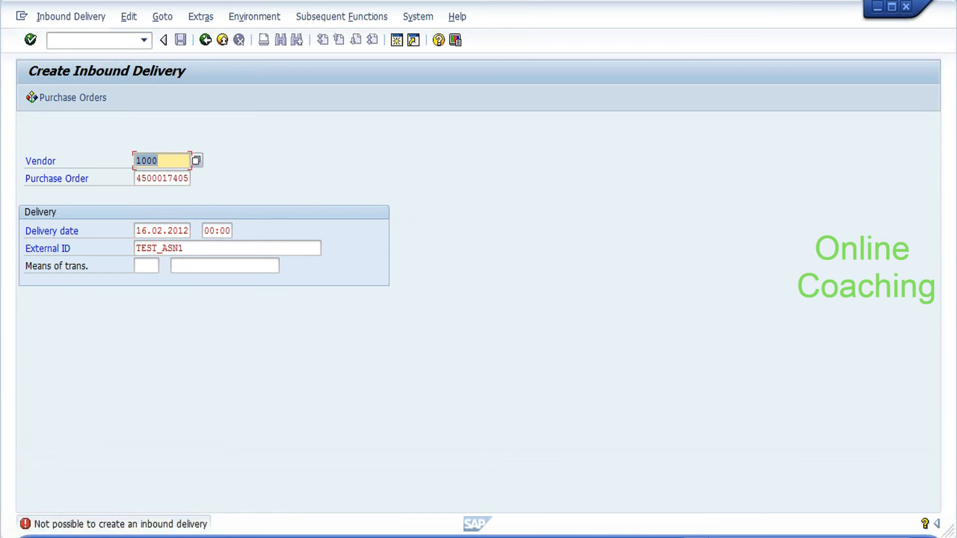
# Start a new standard purchase order with transaction /nme21n and enter vendor 1000.
pyautogui.click(89, 40)
pyautogui.write('/nme21n')
pyautogui.press('Return')
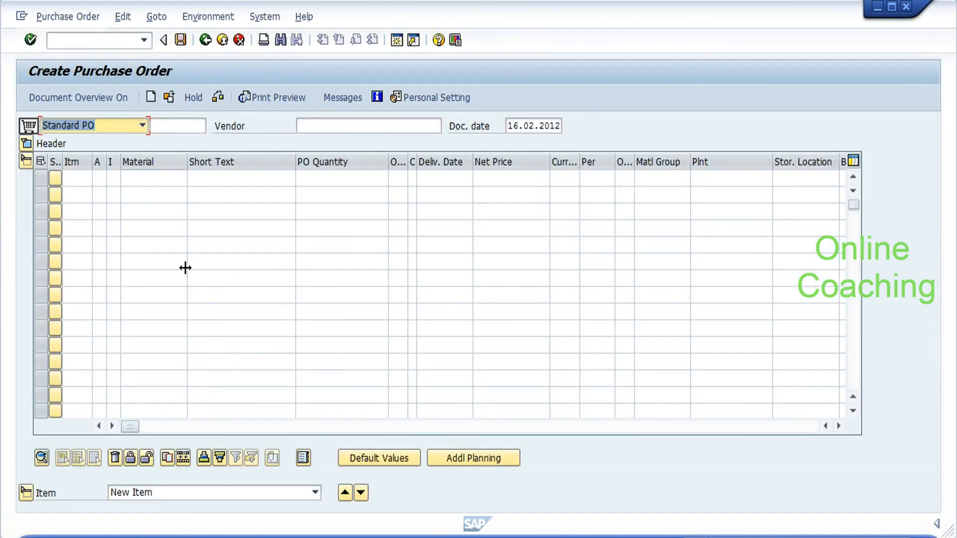
pyautogui.write('1000')
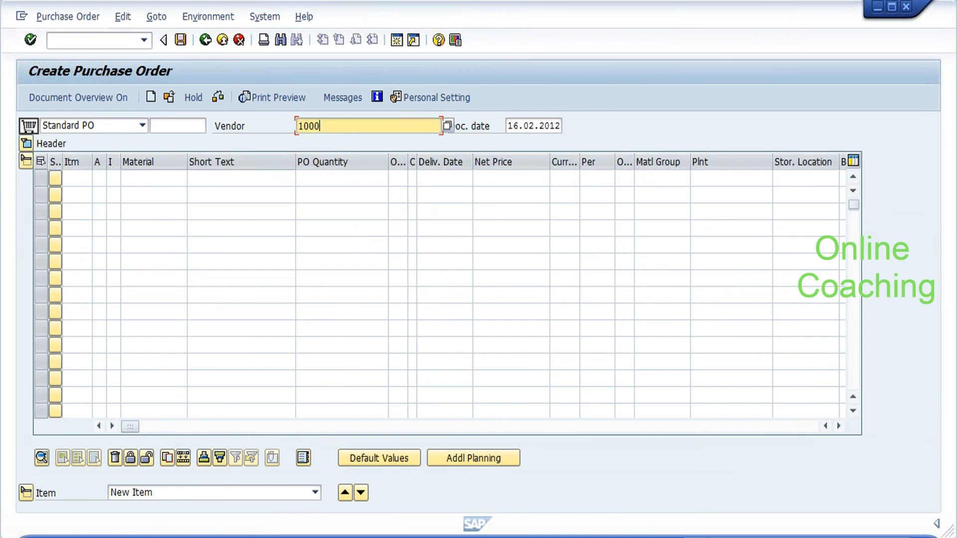
# Add item 10 to the purchase order with material hp_machine and account assignment category k.
pyautogui.click(77, 178)
pyautogui.click(78, 194)
pyautogui.press('Tab')
pyautogui.press('Tab')
pyautogui.press('Tab')
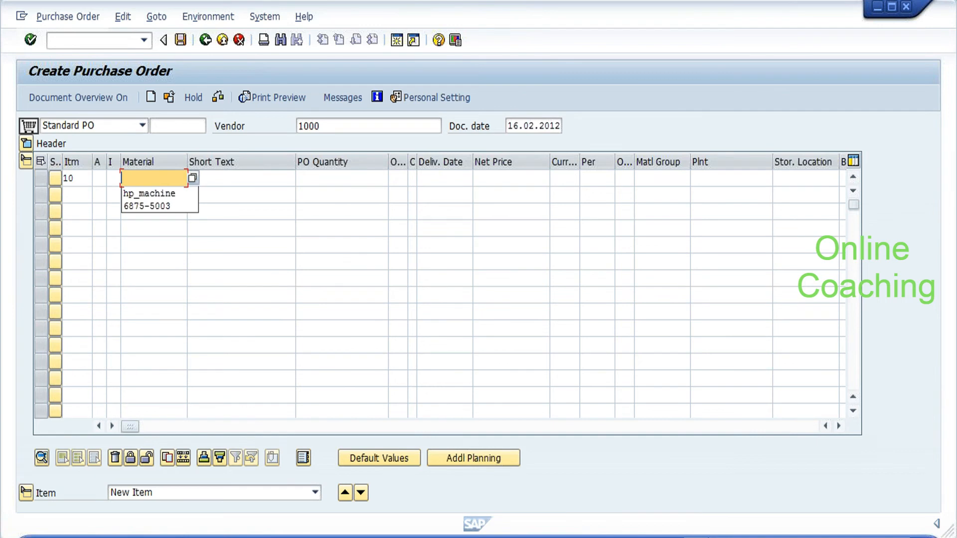
pyautogui.press('Down')
pyautogui.press('Return')
pyautogui.hotkey('shift', 'Tab')
pyautogui.hotkey('shift', 'Tab')
pyautogui.write('k')
# Set item 10's PO quantity to 1000 and plant to hydp, and fill in its storage location from the entry history.
pyautogui.click(331, 181)
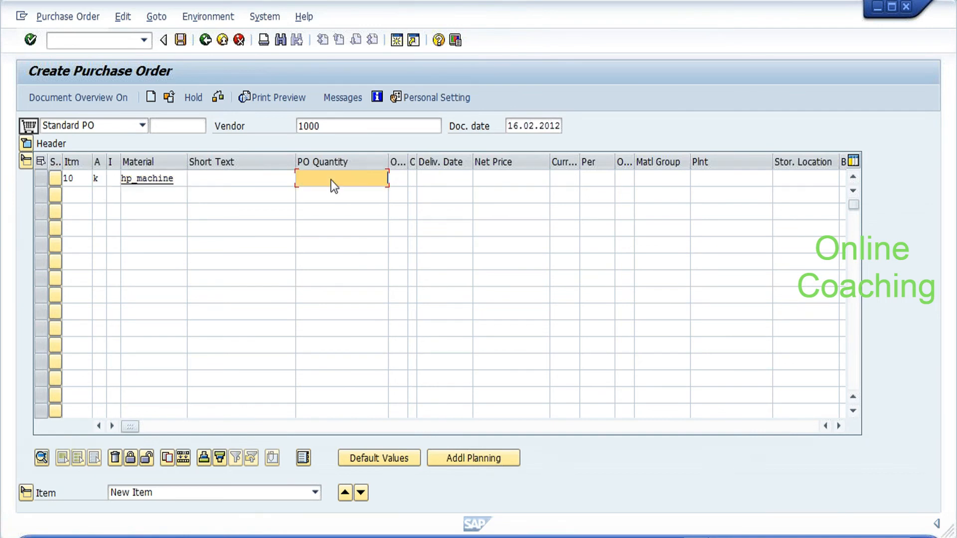
pyautogui.press('Down')
pyautogui.press('Return')
pyautogui.click(730, 179)
pyautogui.press('Down')
pyautogui.press('Return')
pyautogui.click(805, 178)
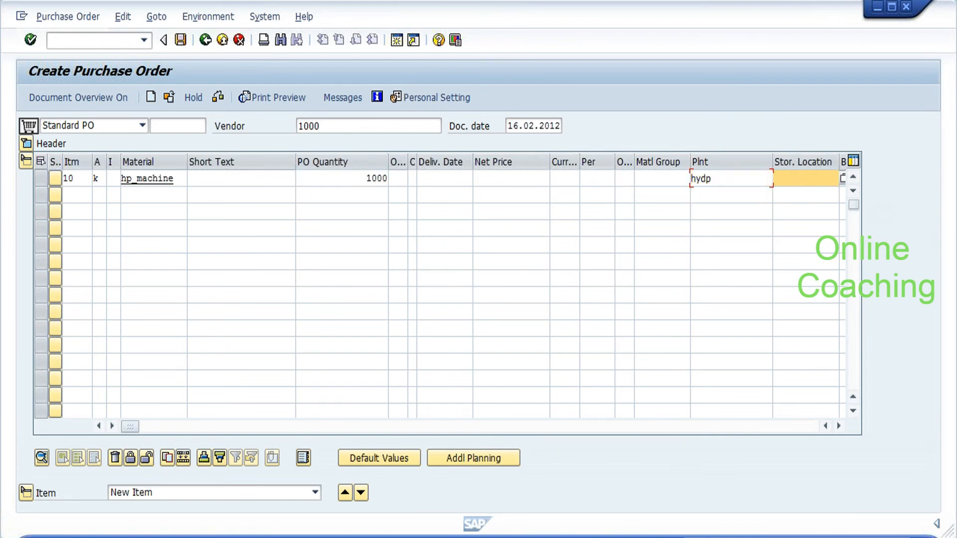
pyautogui.press('Down')
pyautogui.press('Return')
pyautogui.press('Return')
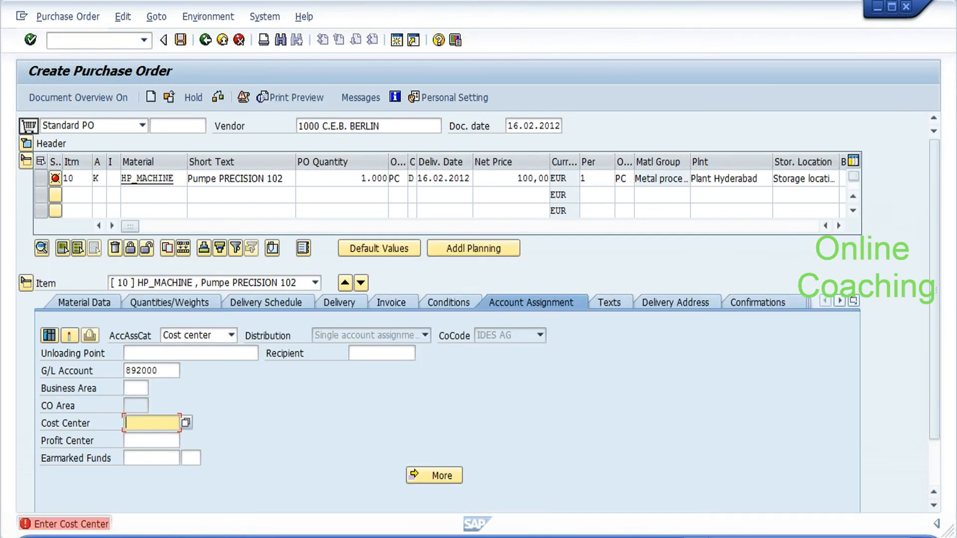
# Assign item 10 to cost center 1000 and accept the entry check for the material.
pyautogui.press('Down')
pyautogui.press('Return')
pyautogui.press('Return')
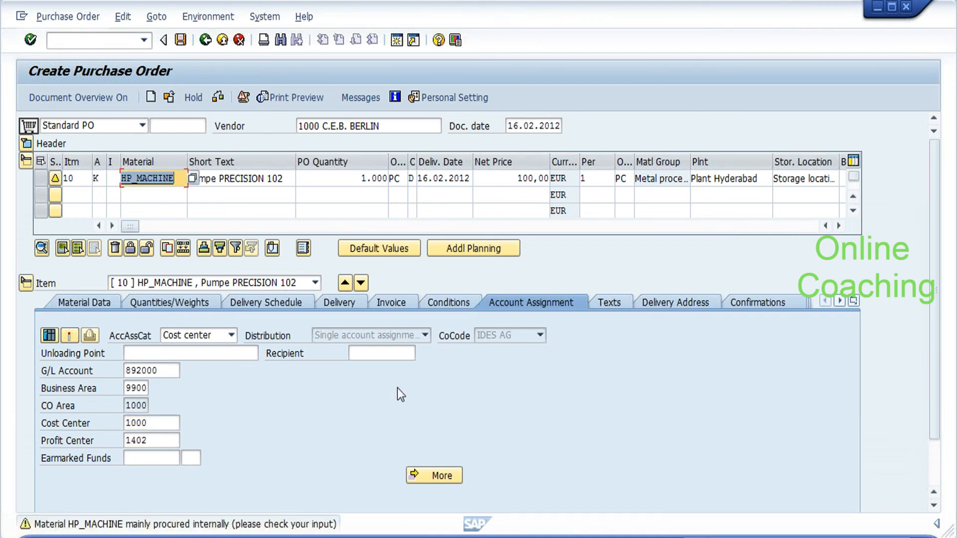
pyautogui.press('Return')
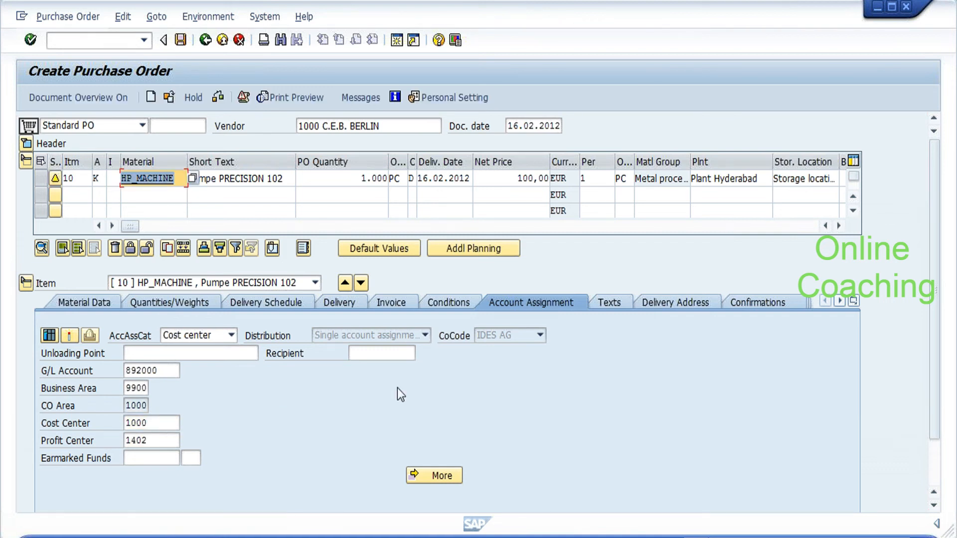
# Set item 10's confirmation control to Confirmations and save the purchase order.
pyautogui.click(754, 303)
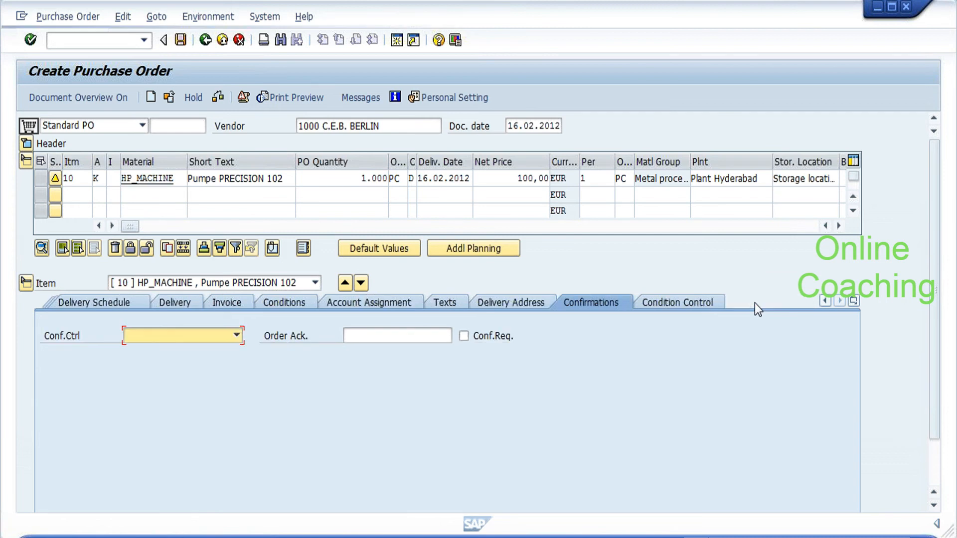
pyautogui.click(222, 333)
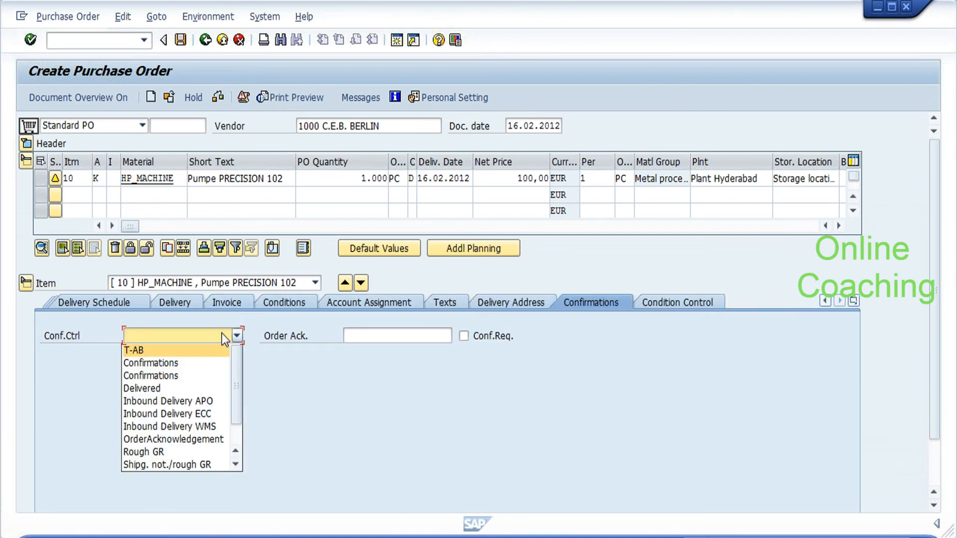
pyautogui.click(195, 363)
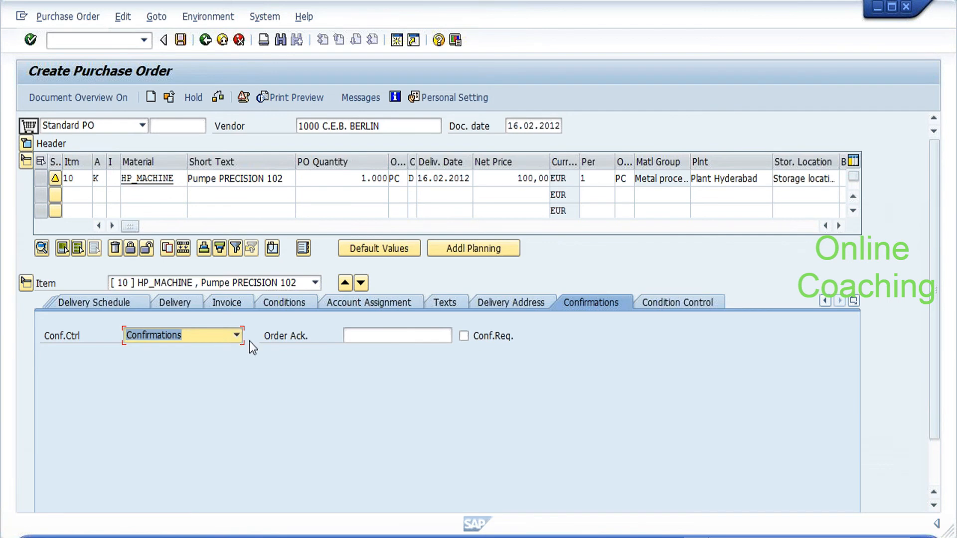
pyautogui.click(181, 42)
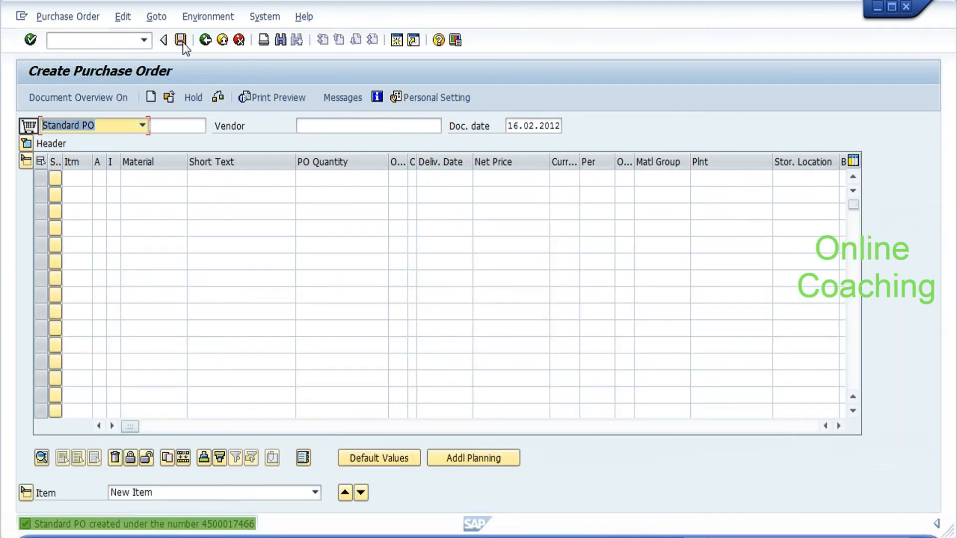
# Try to create an inbound delivery for the new purchase order with transaction /nvl31n and external ID test_asn2.
pyautogui.click(55, 40)
pyautogui.write('/nvl31n')
pyautogui.press('Return')
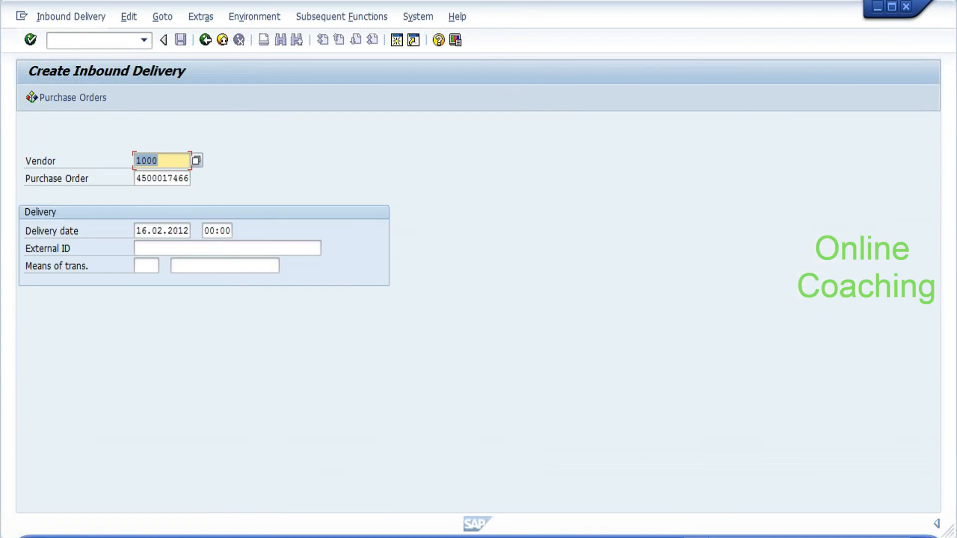
pyautogui.click(227, 248)
pyautogui.click(160, 263)
pyautogui.press('BackSpace')
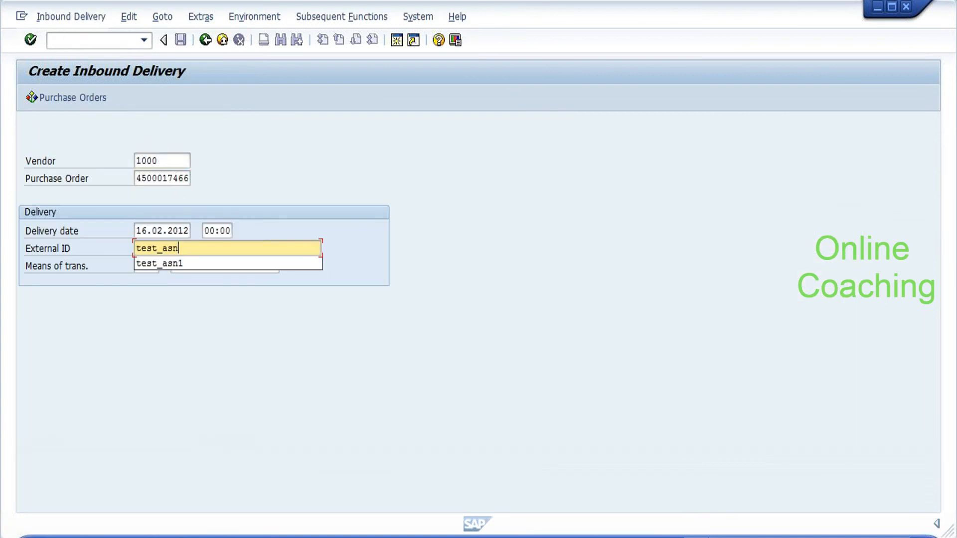
pyautogui.write('2')
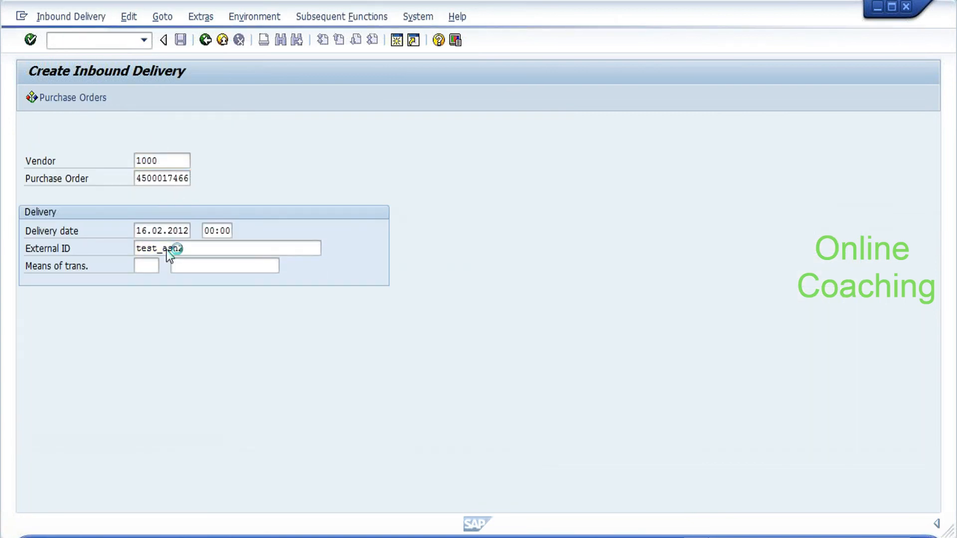
pyautogui.press('Return')
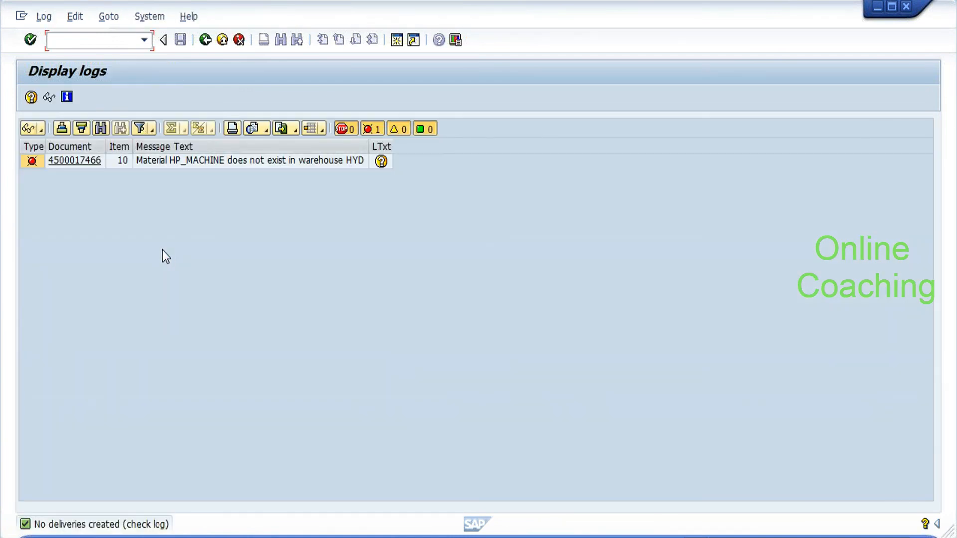
# Read the long text of the error logged for item 10, including its diagnosis and procedure.
pyautogui.click(223, 161)
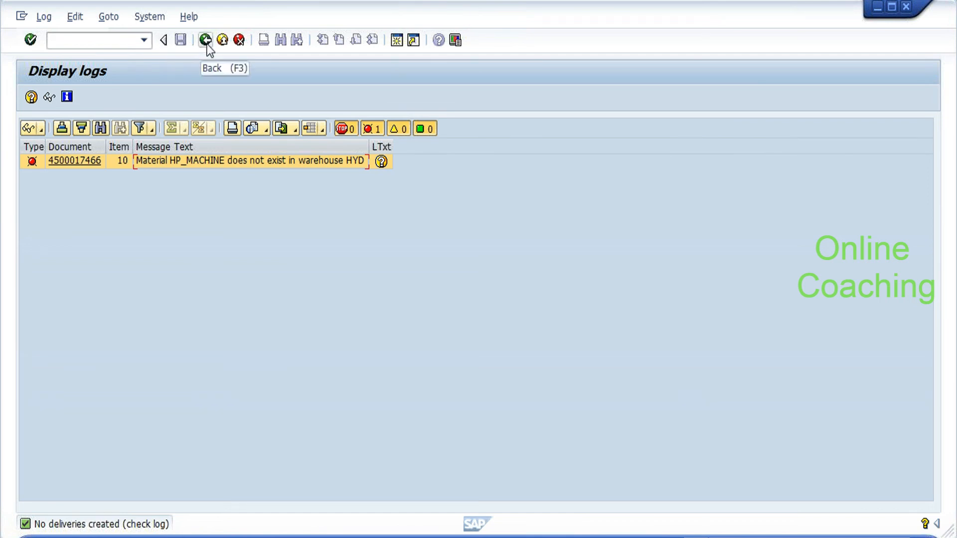
pyautogui.doubleClick(172, 162)
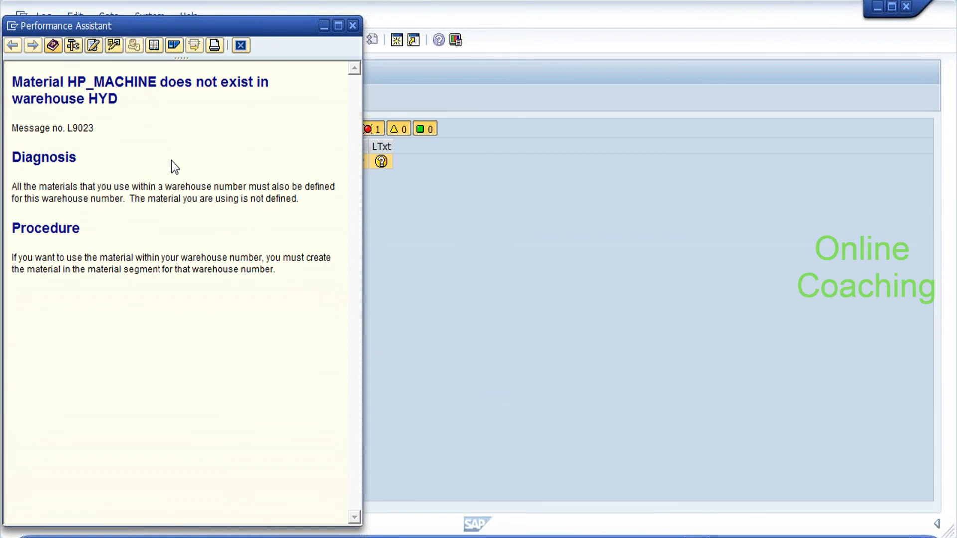
pyautogui.click(352, 26)
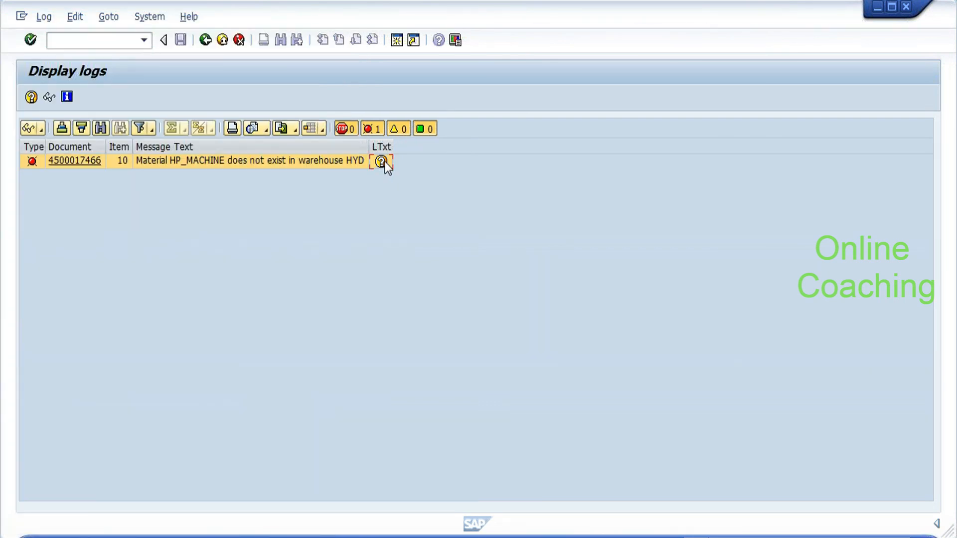
pyautogui.click(382, 161)
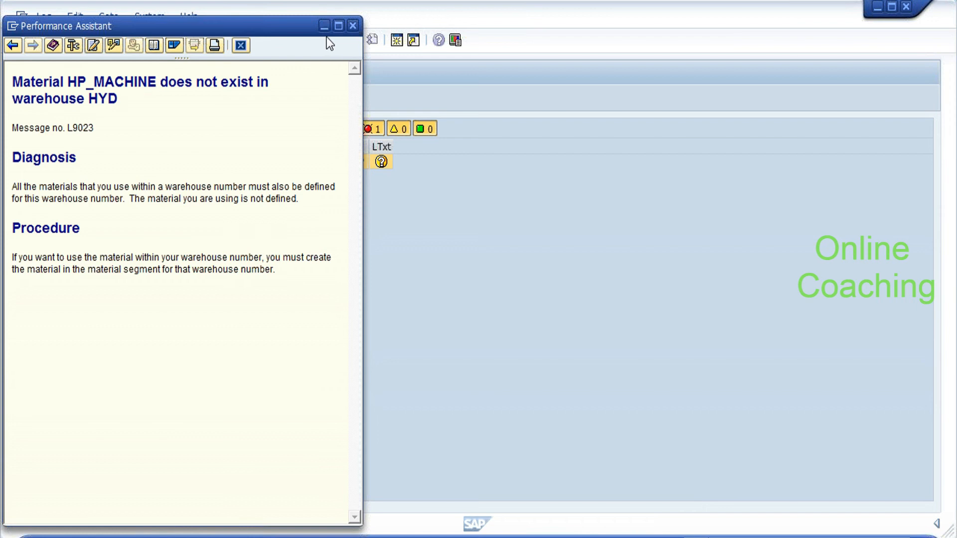
pyautogui.click(352, 26)
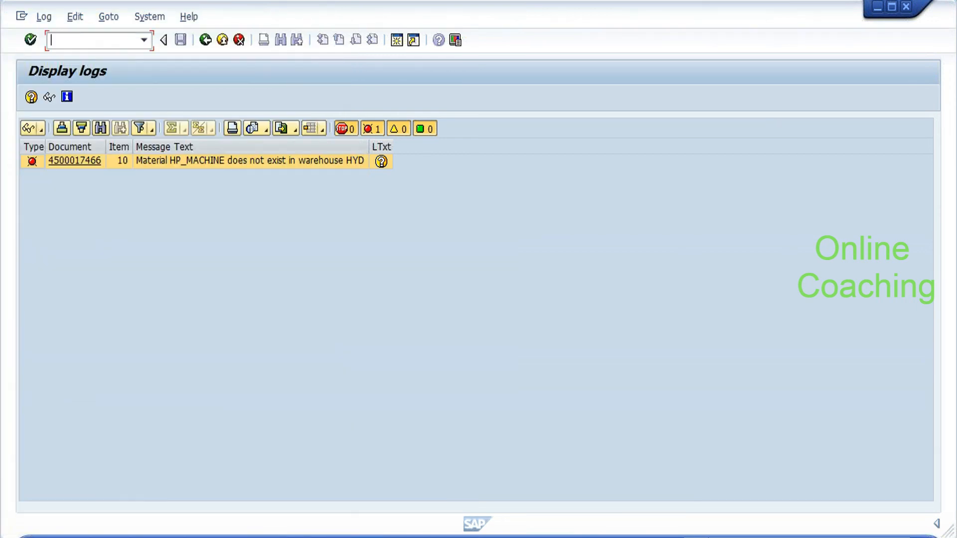
# Open the Create Material transaction for material HP_MACHINE to extend it with additional views.
pyautogui.write('/nmm02')
pyautogui.press('Return')
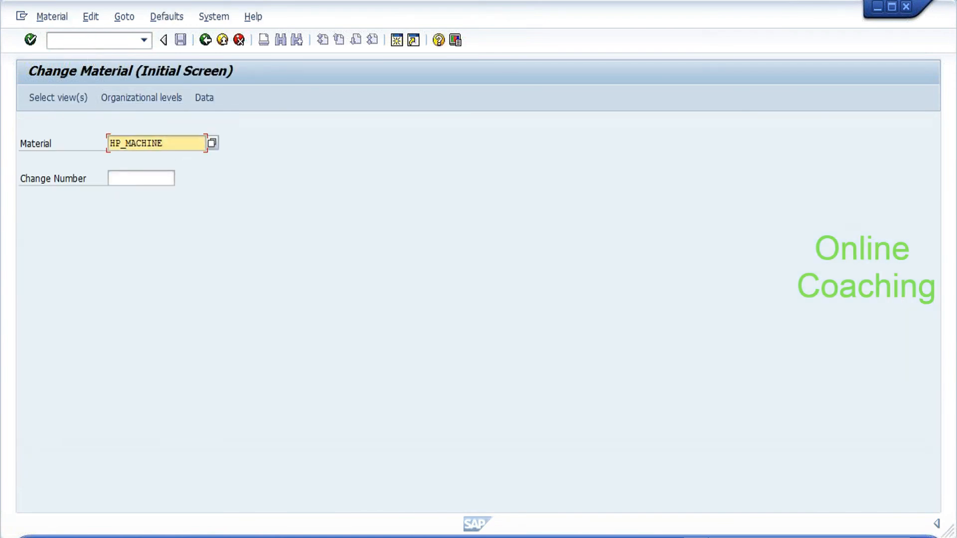
pyautogui.click(97, 41)
pyautogui.write('/n')
pyautogui.write('mm03')
pyautogui.press('Return')
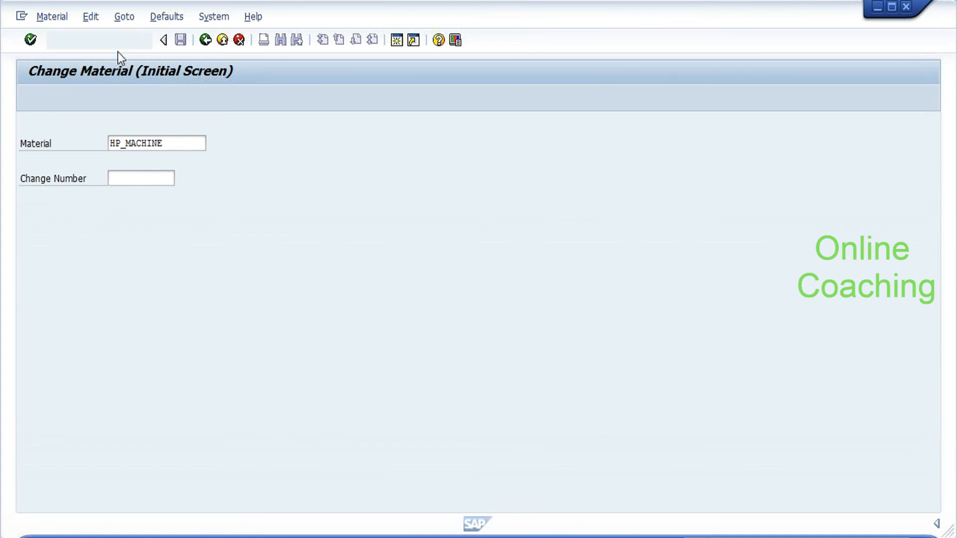
pyautogui.press('Down')
pyautogui.press('Return')
pyautogui.press('Return')
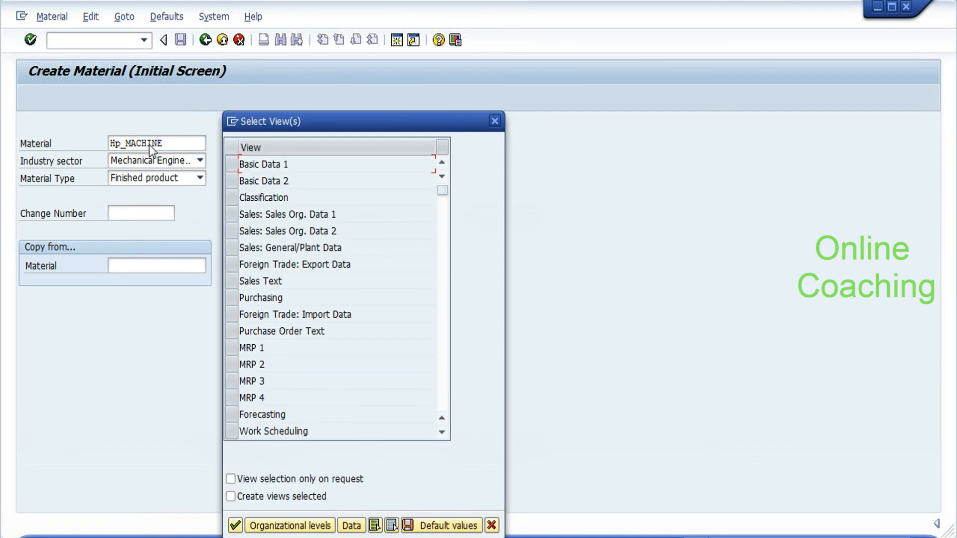
# Select the Sales Org. Data 1, Warehouse Management 1 and Warehouse Management 2 views for plant hydp.
pyautogui.click(232, 214)
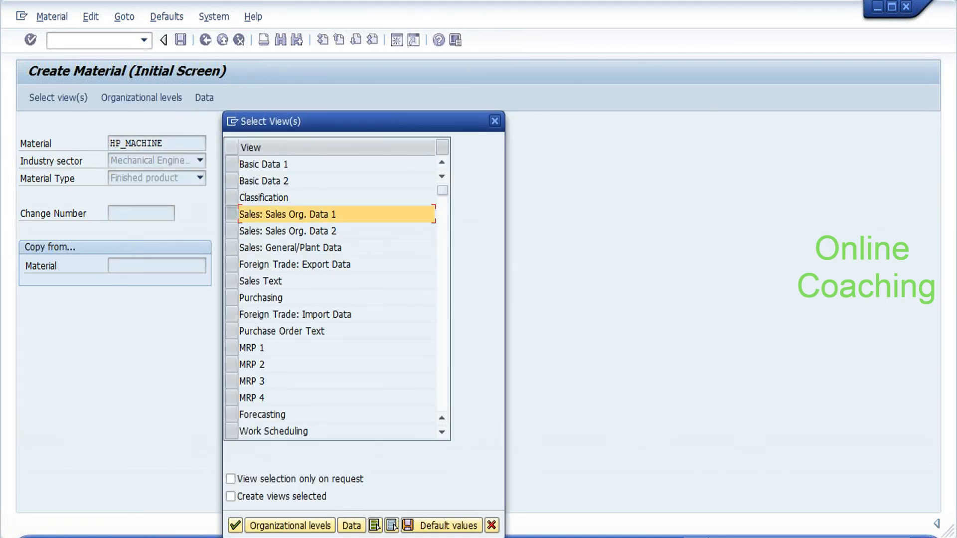
pyautogui.click(443, 397)
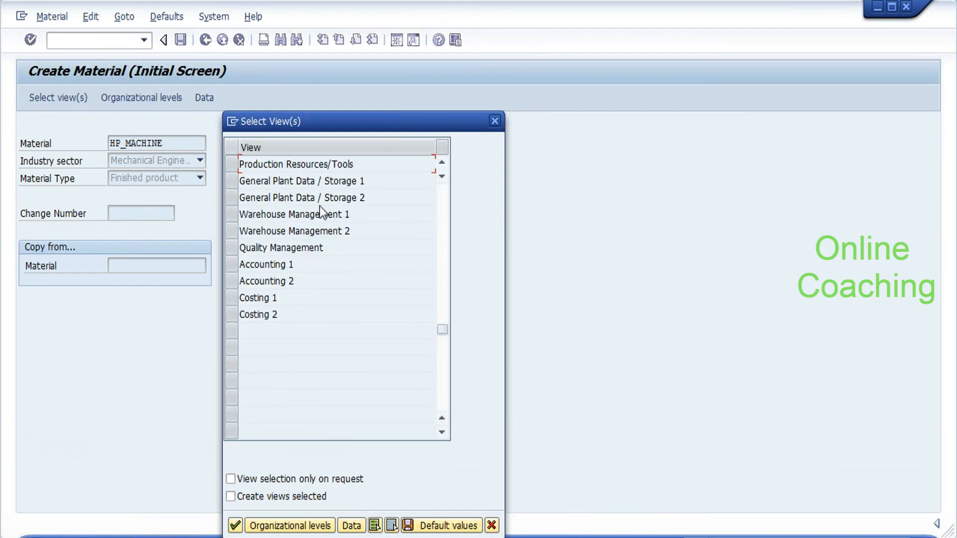
pyautogui.click(232, 214)
pyautogui.click(233, 229)
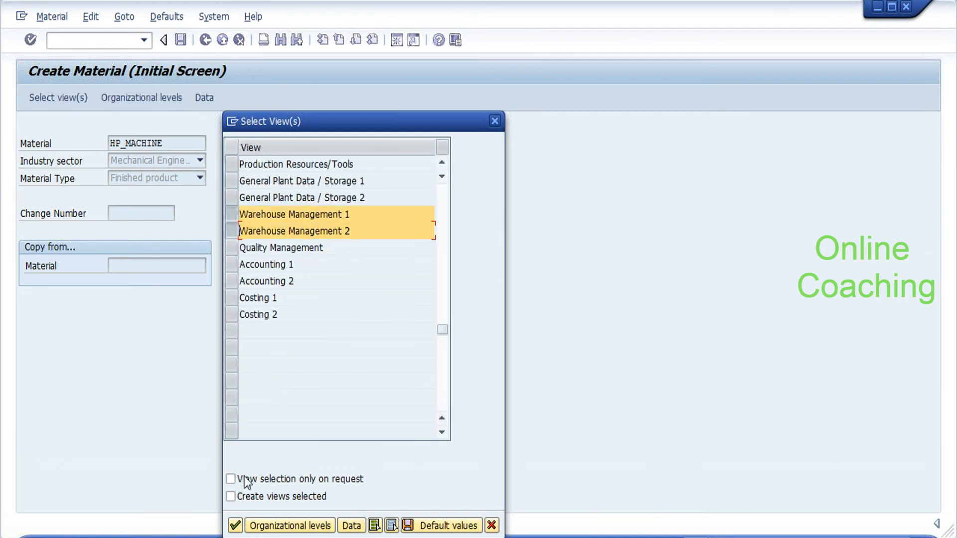
pyautogui.click(235, 525)
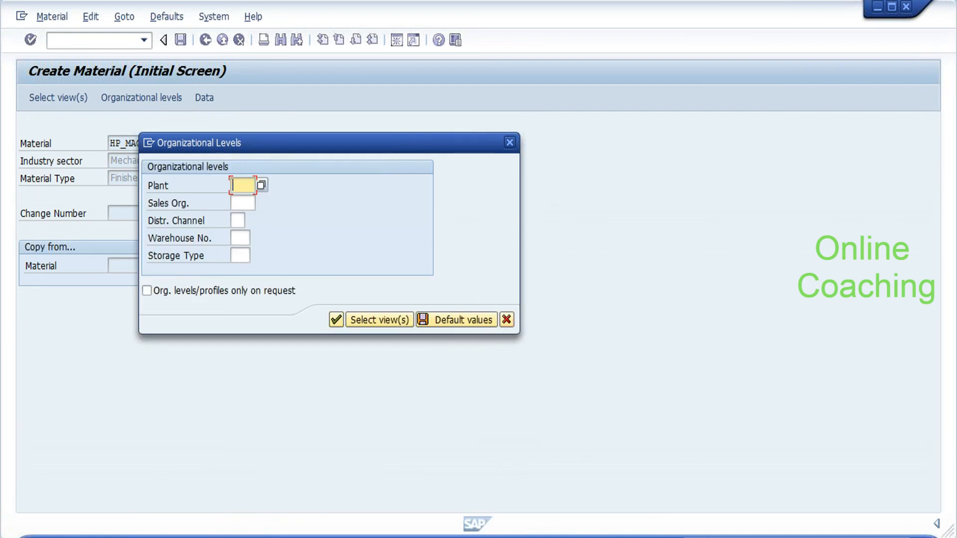
pyautogui.write('hydp')
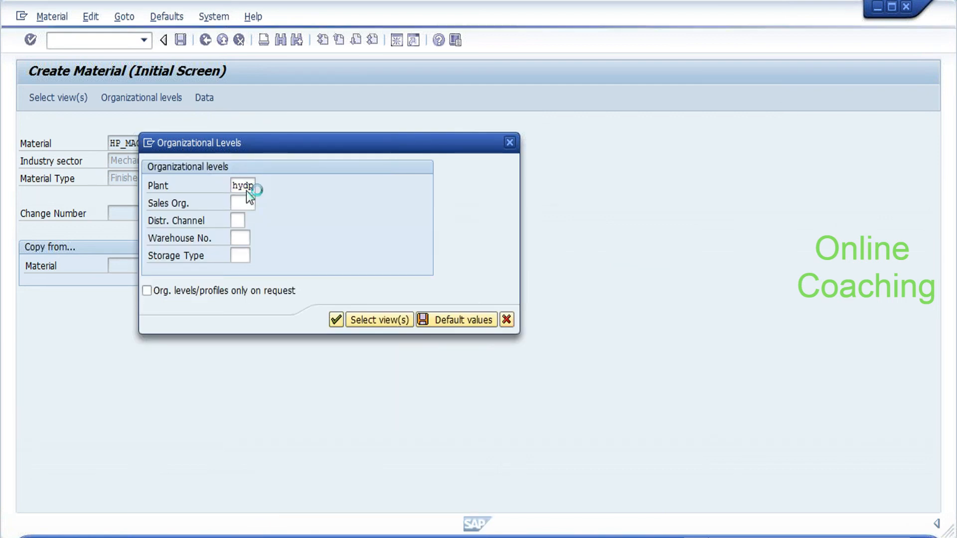
pyautogui.press('Return')
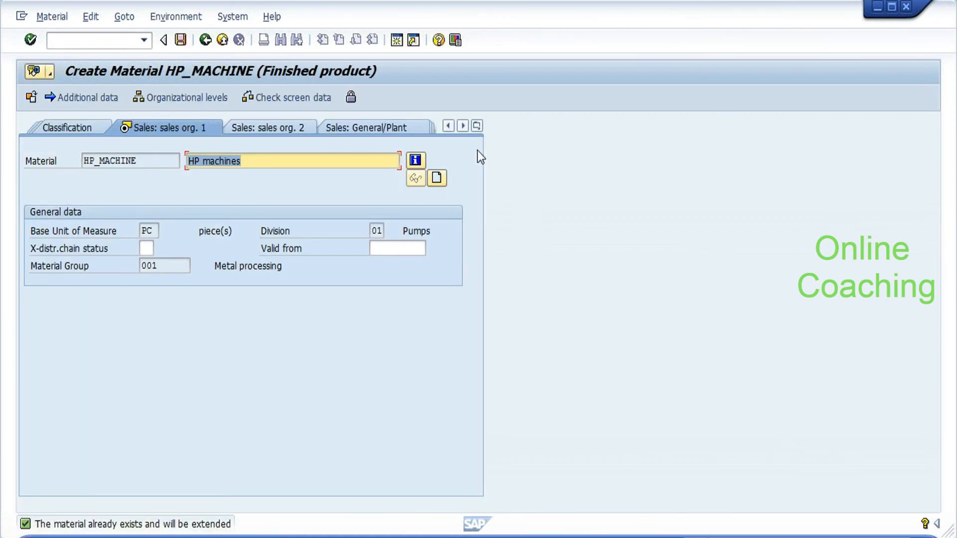
# Set the warehouse number to hyd on the Warehouse Mgmt 1 view and try to save the material.
pyautogui.click(475, 125)
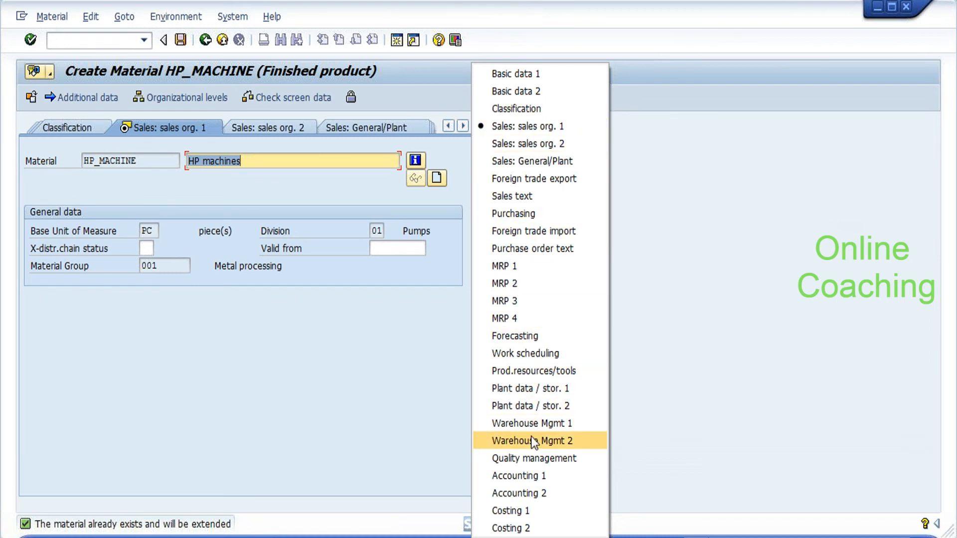
pyautogui.click(533, 421)
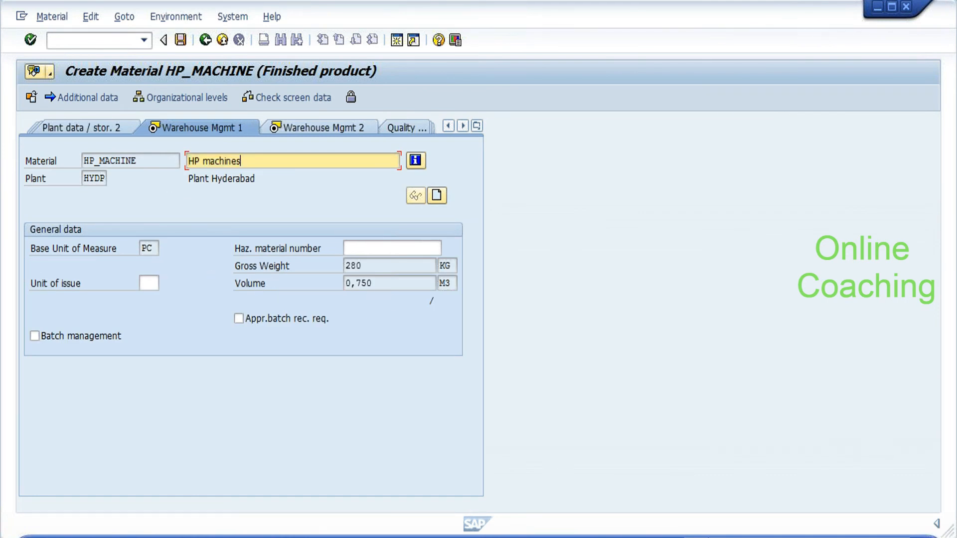
pyautogui.click(476, 125)
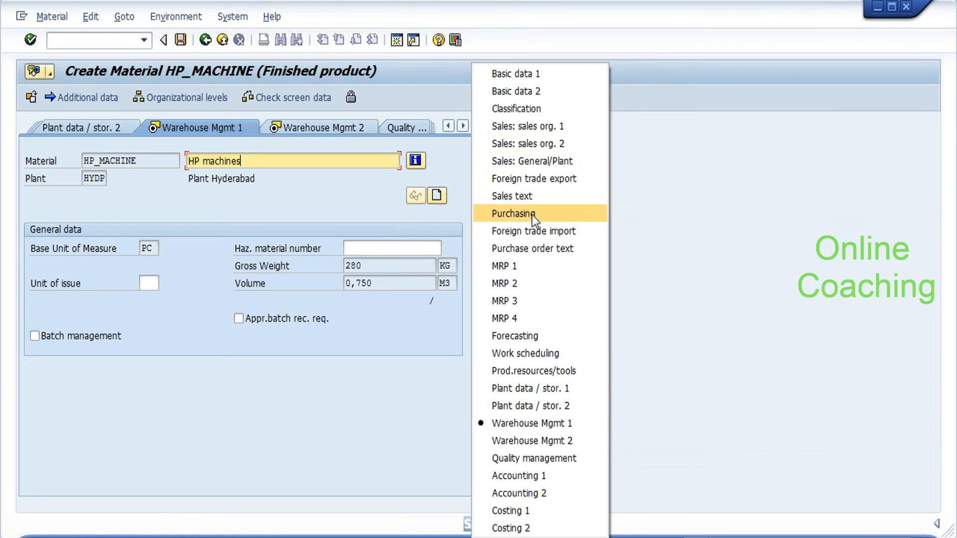
pyautogui.click(441, 166)
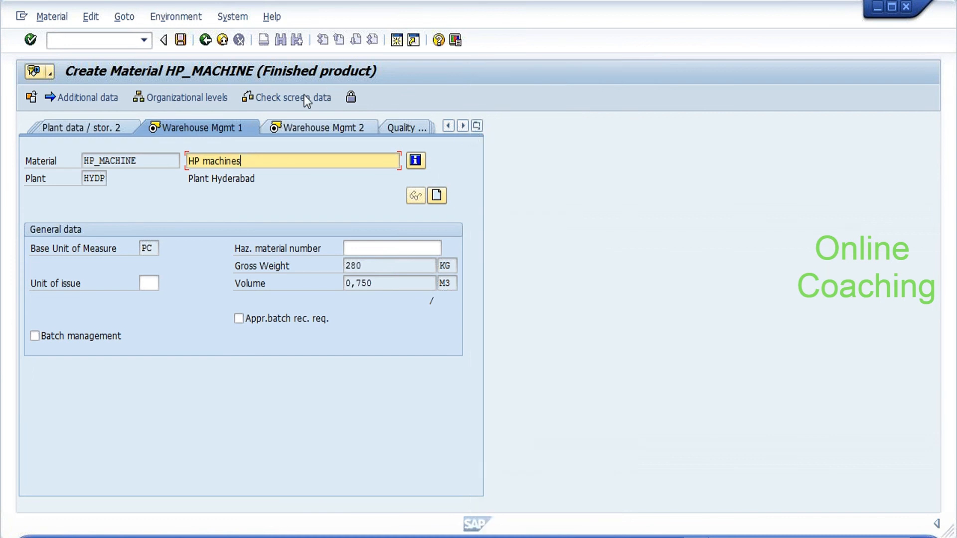
pyautogui.click(222, 102)
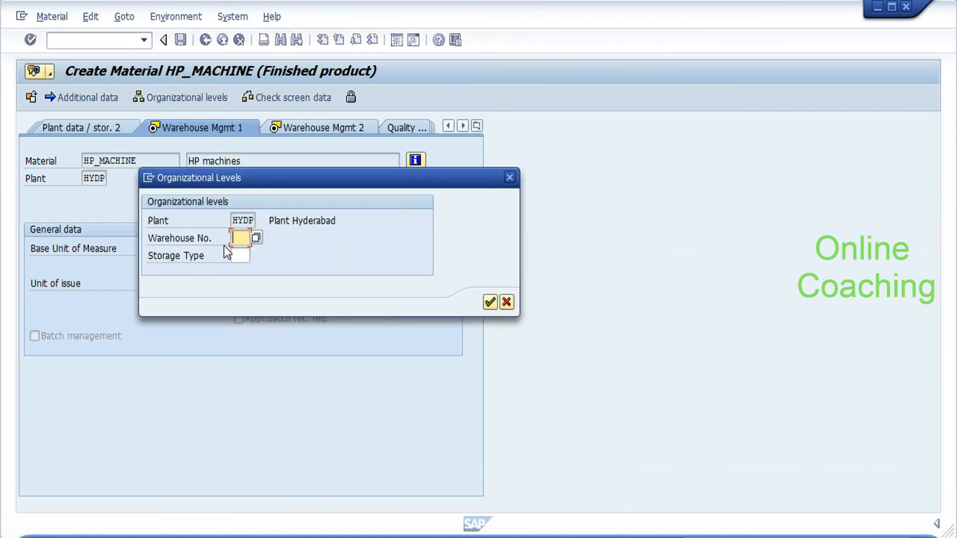
pyautogui.write('hyd')
pyautogui.press('Return')
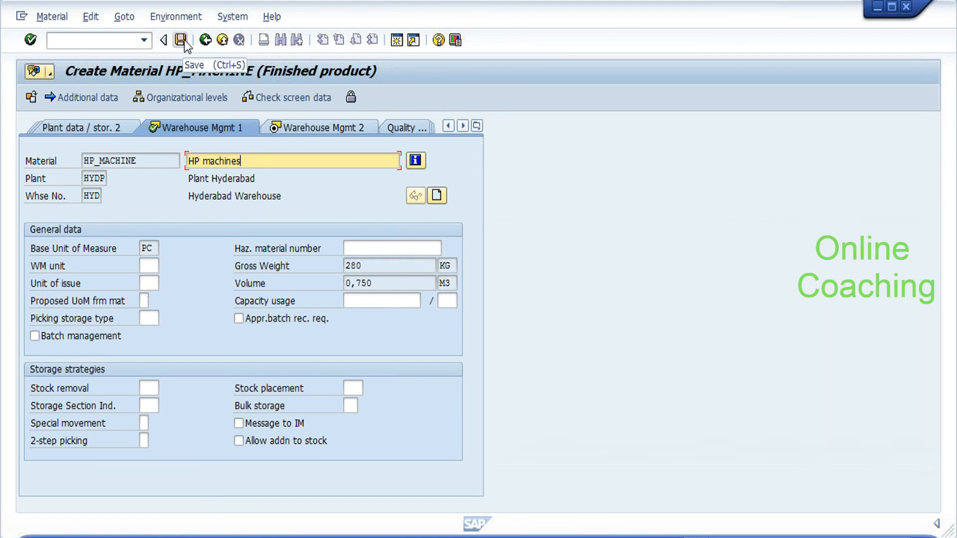
pyautogui.click(184, 41)
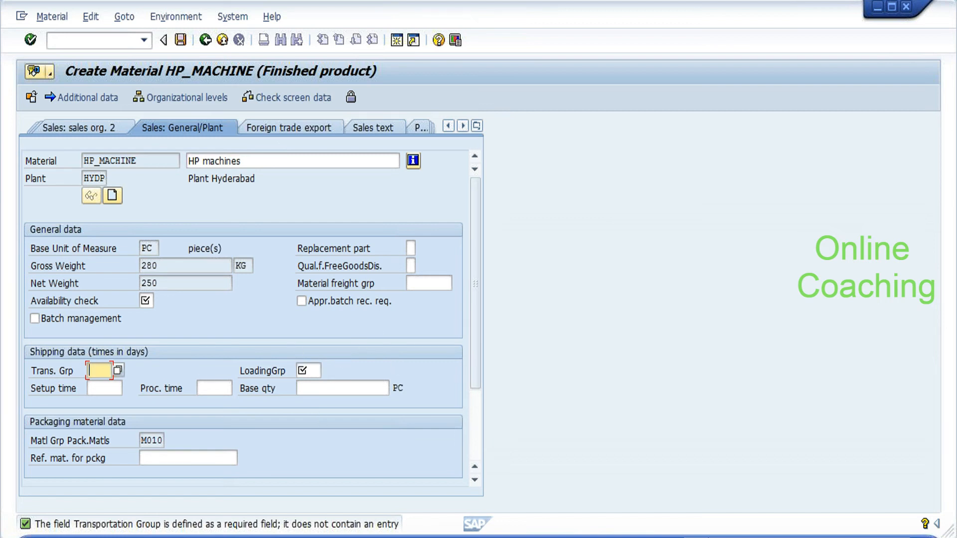
# Set the loading group to 0001 (Crane) and the transportation group to 0001 (On palettes), and try to save the material.
pyautogui.click(310, 371)
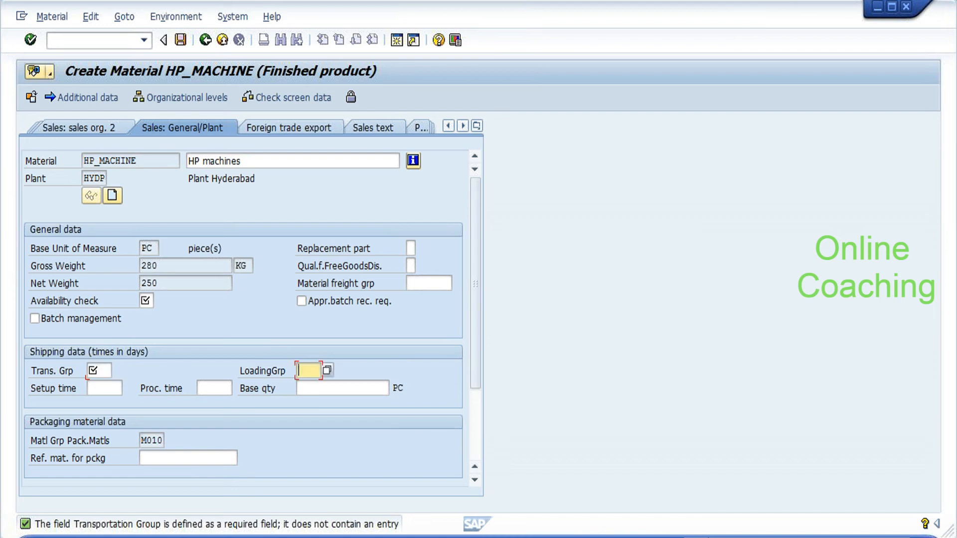
pyautogui.click(328, 373)
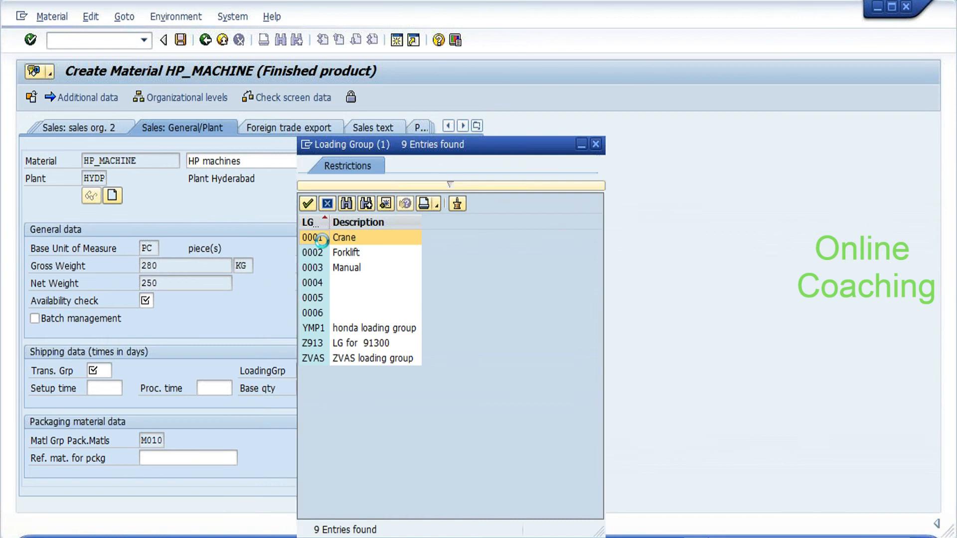
pyautogui.click(113, 371)
pyautogui.click(118, 371)
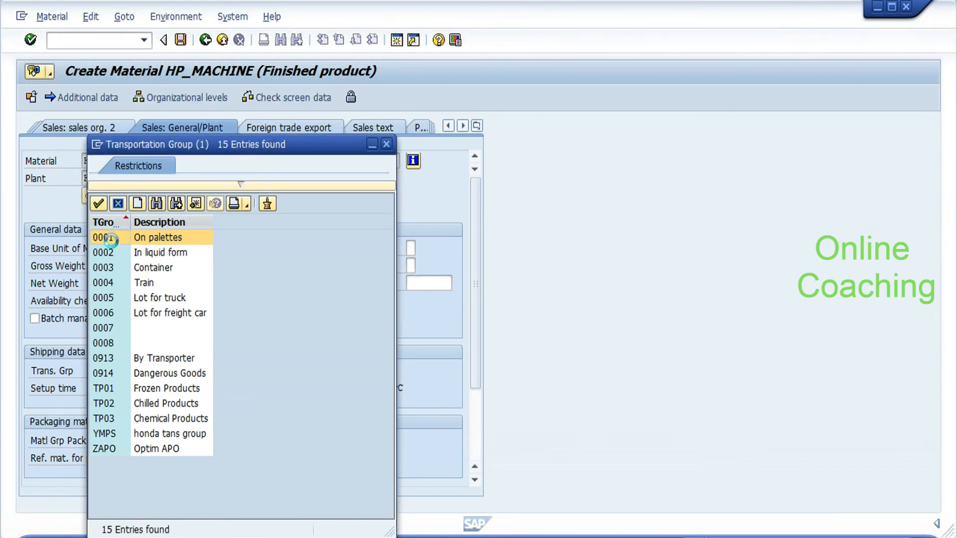
pyautogui.doubleClick(105, 237)
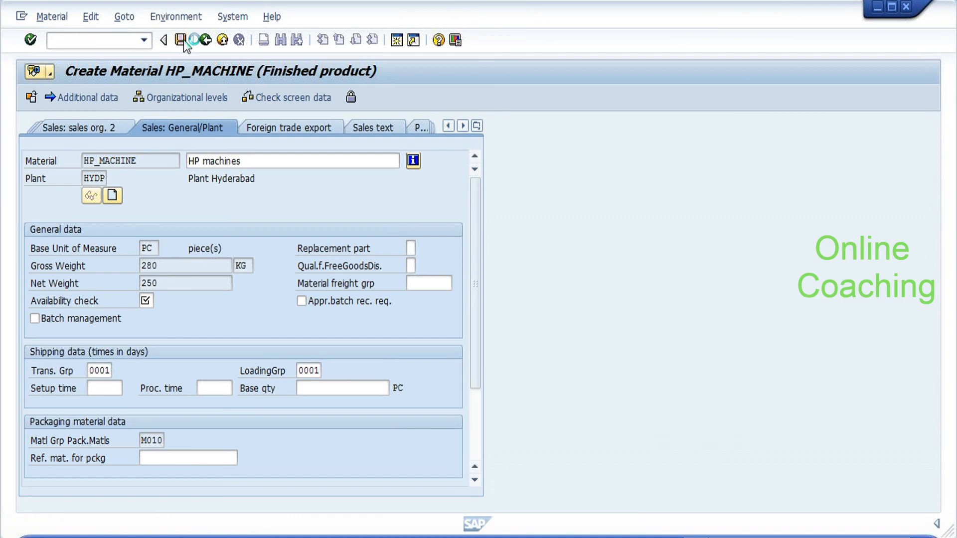
pyautogui.click(181, 40)
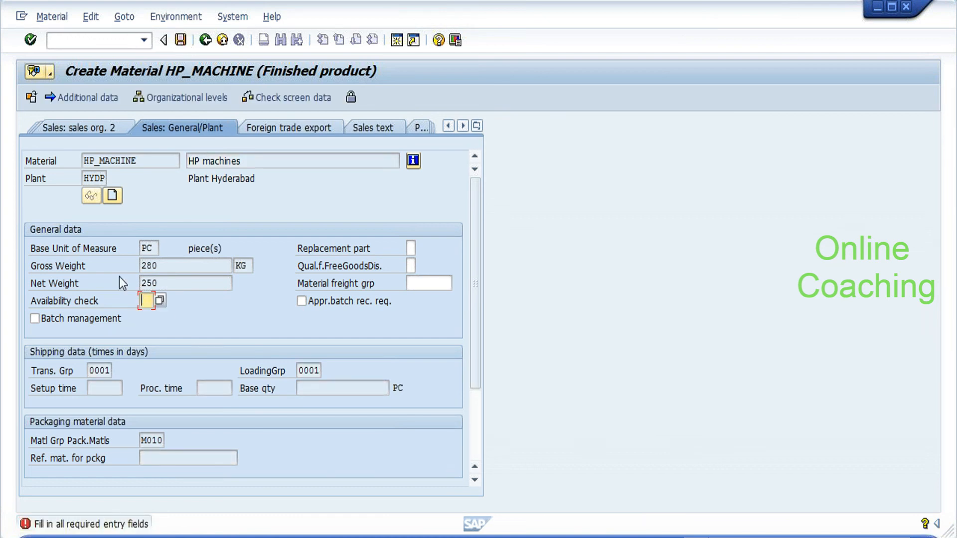
# Set the availability check to KP (No check) and save the material.
pyautogui.click(159, 300)
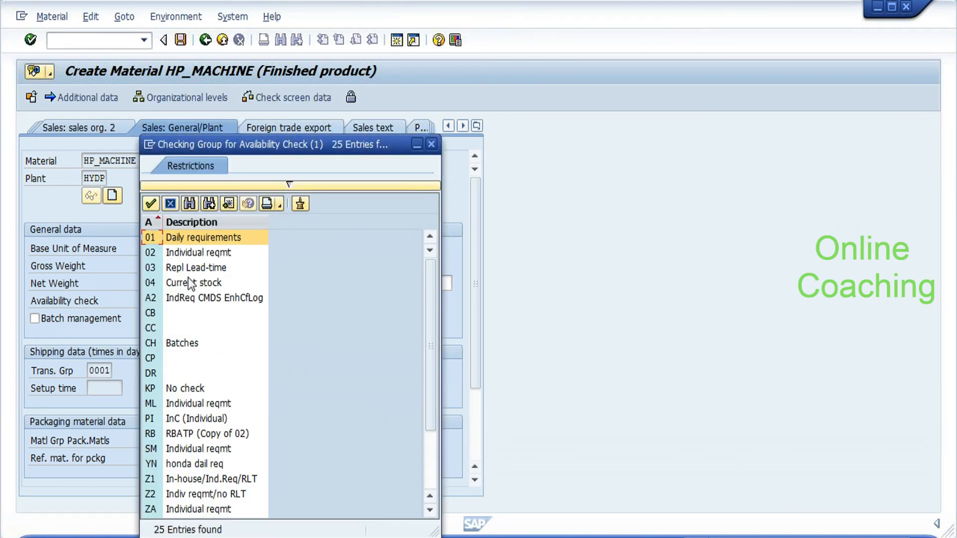
pyautogui.doubleClick(149, 388)
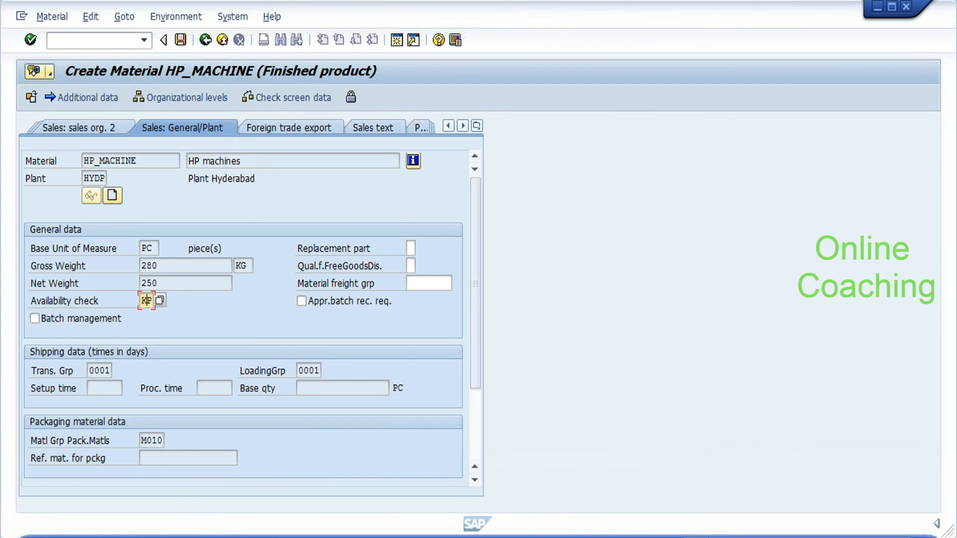
pyautogui.click(180, 40)
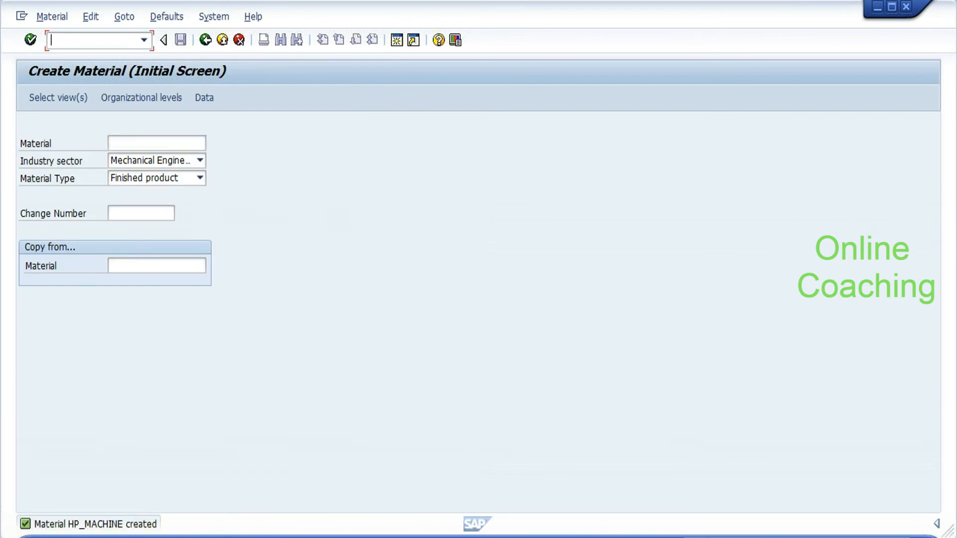
# Open Create Inbound Delivery with transaction VL31N and try to create the delivery for the prefilled vendor and purchase order.
pyautogui.write('/nvl31n')
pyautogui.press('Return')
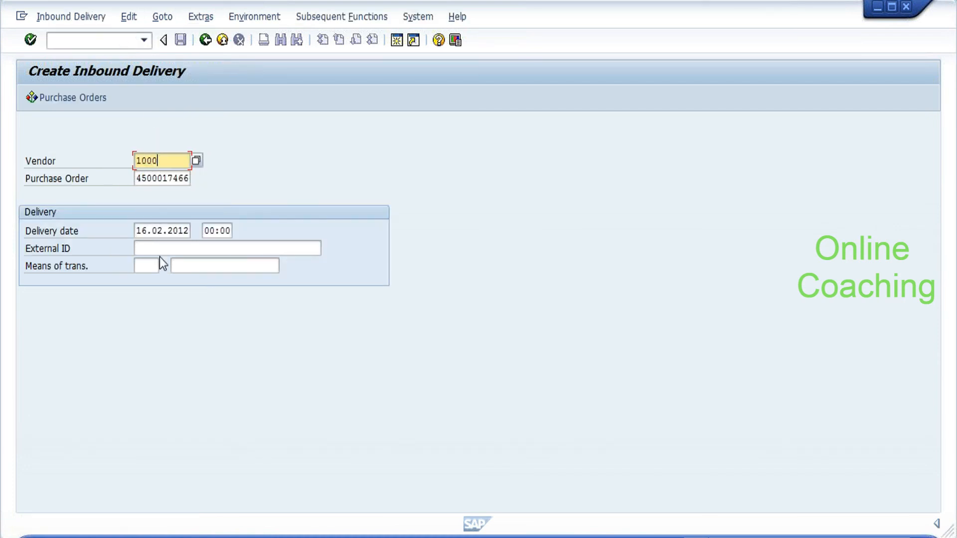
pyautogui.click(160, 253)
pyautogui.click(161, 252)
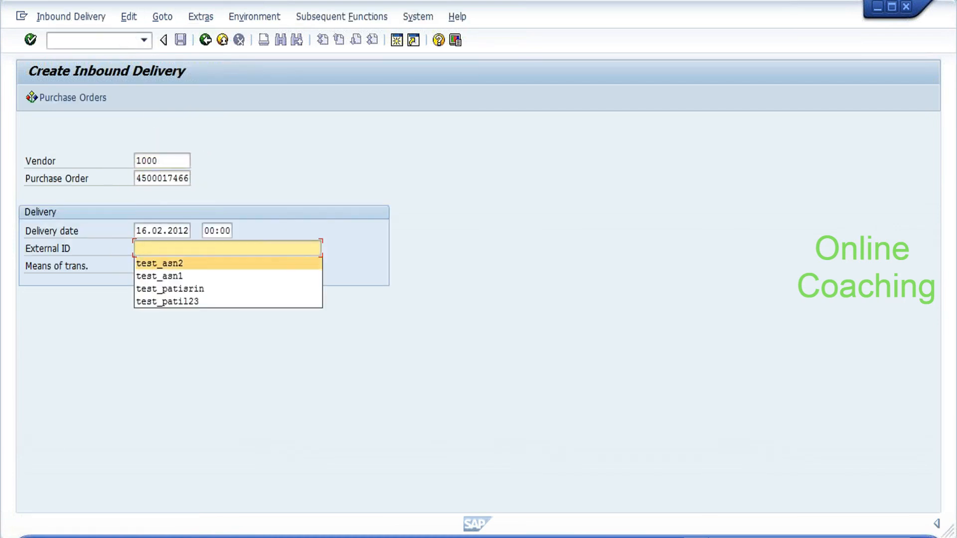
pyautogui.press('Return')
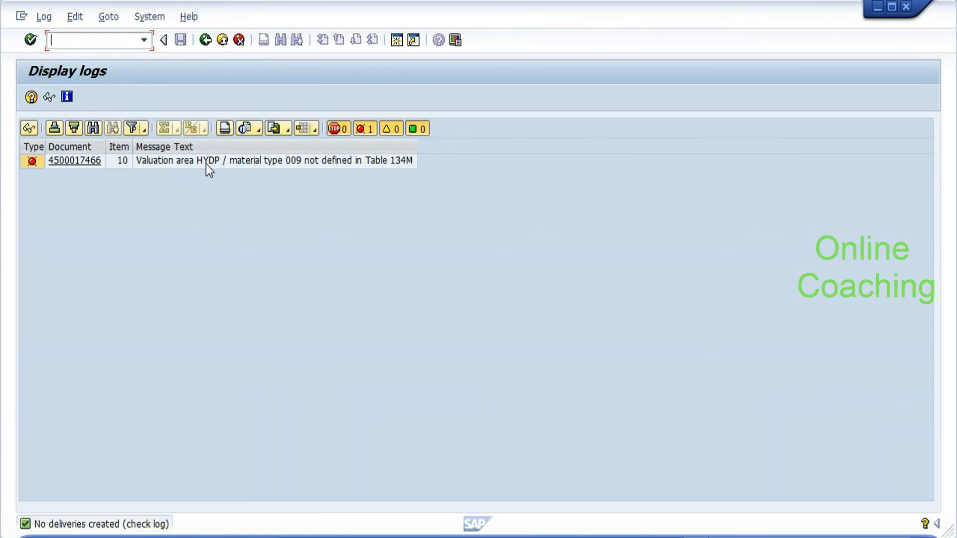
# Read the long text of the logged error about valuation area HYDP and the table it names.
pyautogui.click(206, 164)
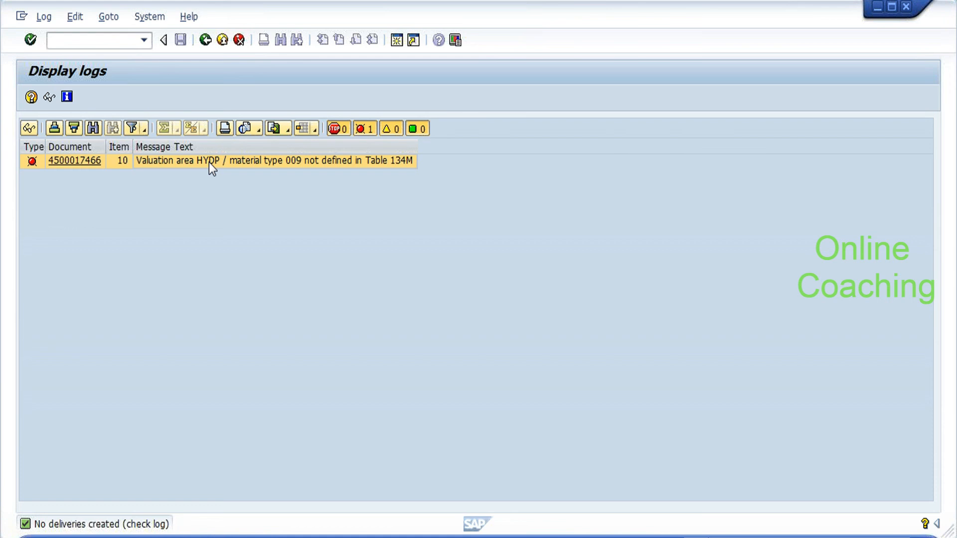
pyautogui.doubleClick(209, 163)
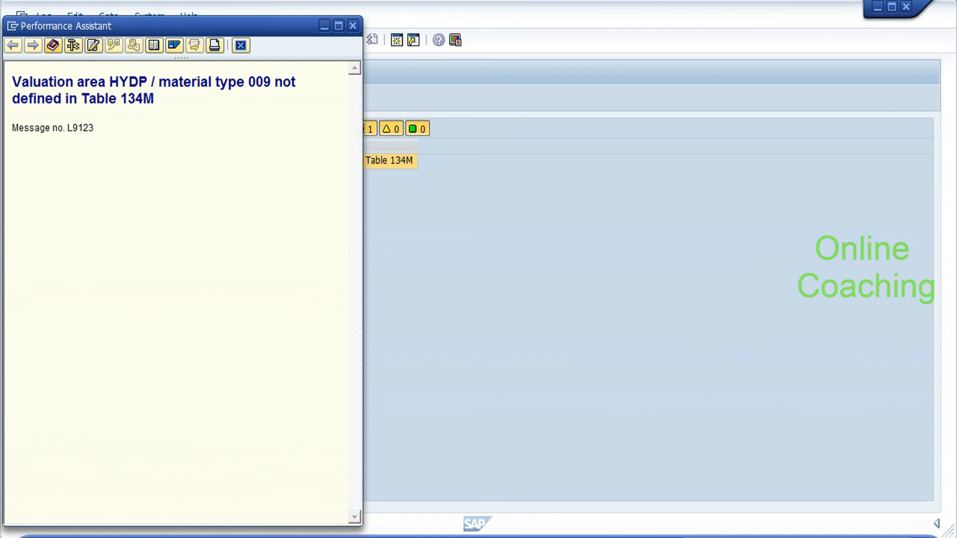
pyautogui.moveTo(120, 98); pyautogui.dragTo(162, 98)
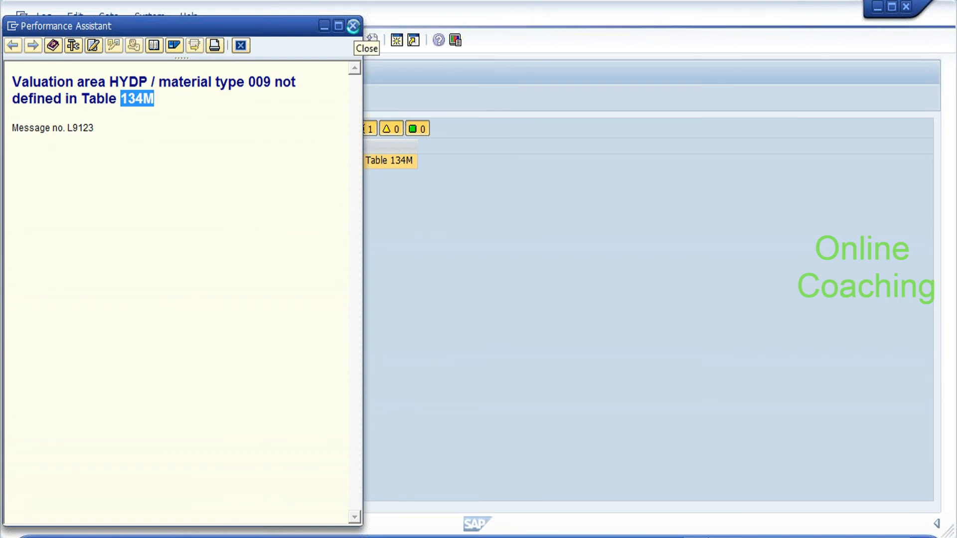
pyautogui.click(353, 26)
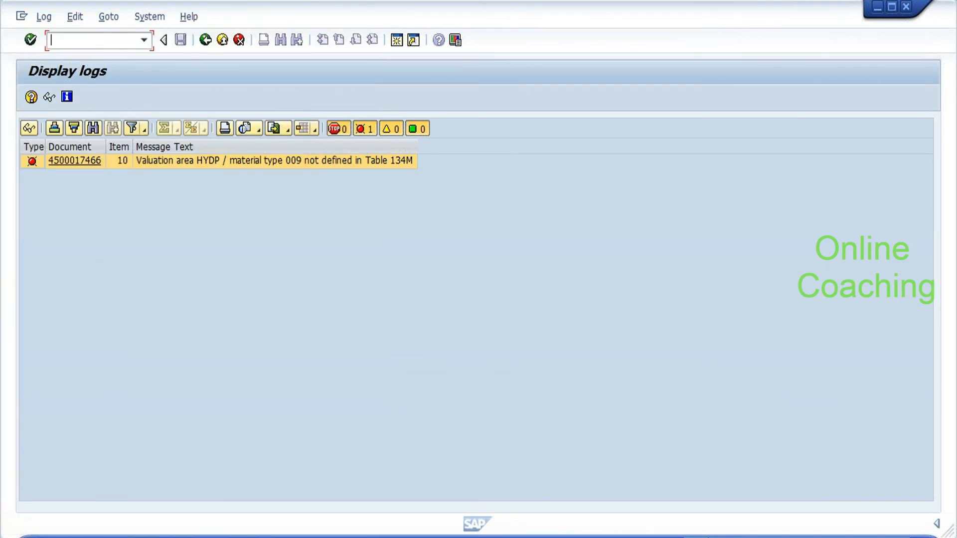
# Open table view maintenance with transaction SM30 and try to open 134M for maintenance and its customizing activity.
pyautogui.write('/nsm30')
pyautogui.press('Return')
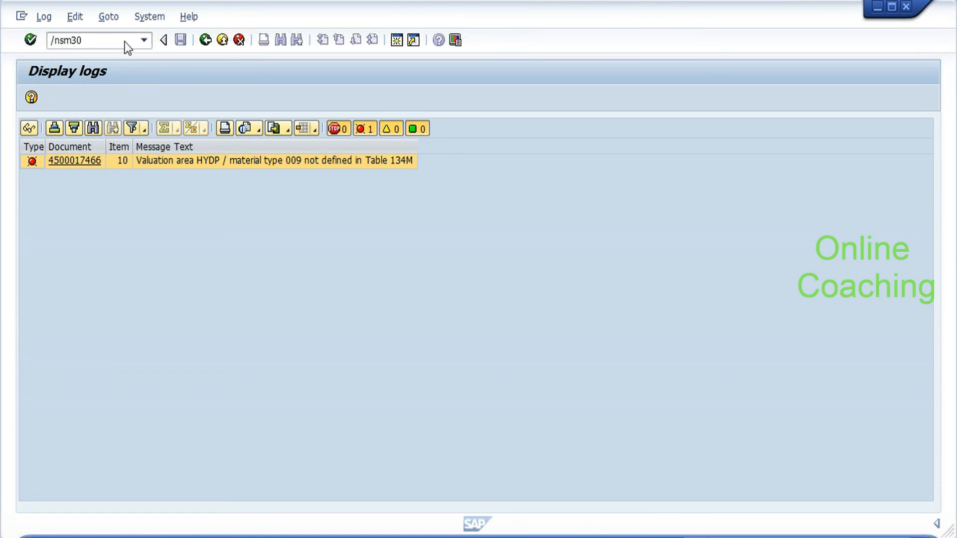
pyautogui.press('Delete')
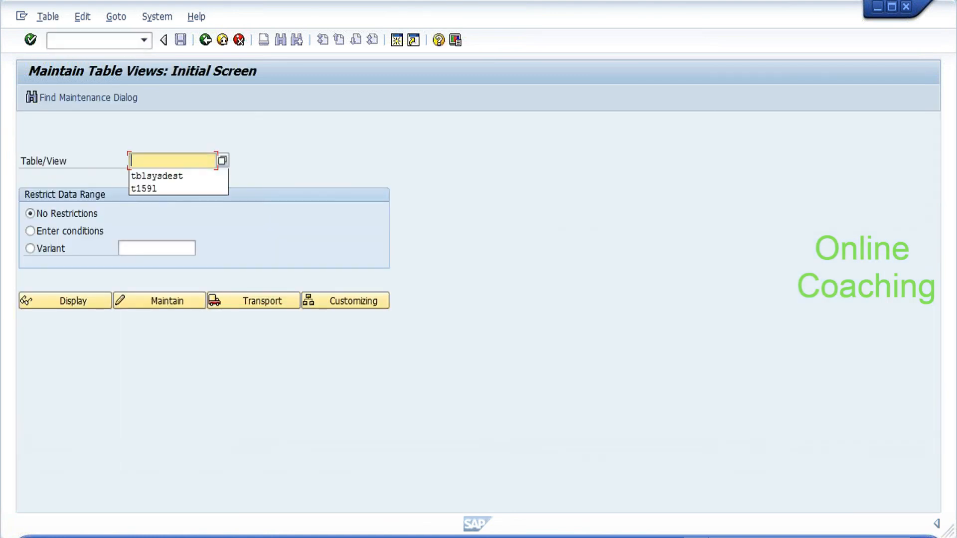
pyautogui.write('134M')
pyautogui.press('Return')
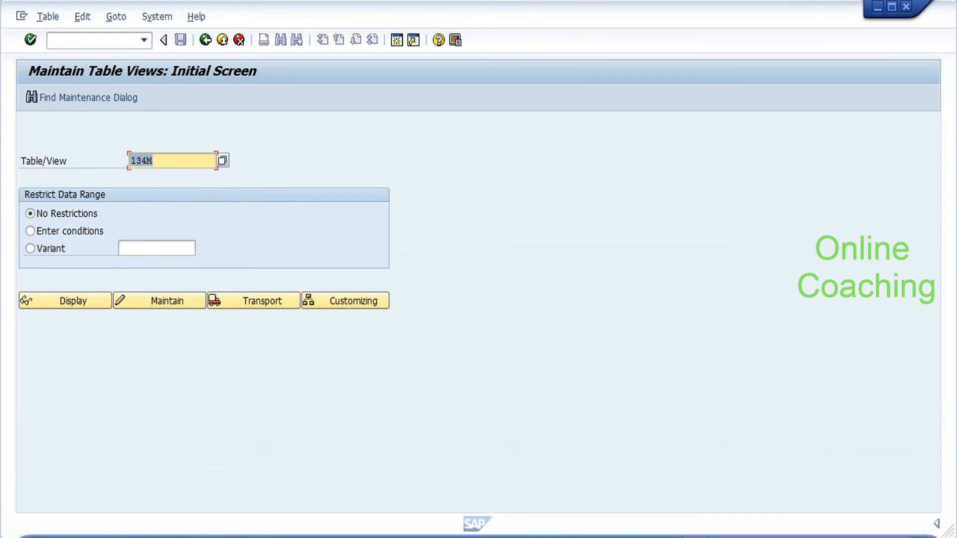
pyautogui.click(161, 297)
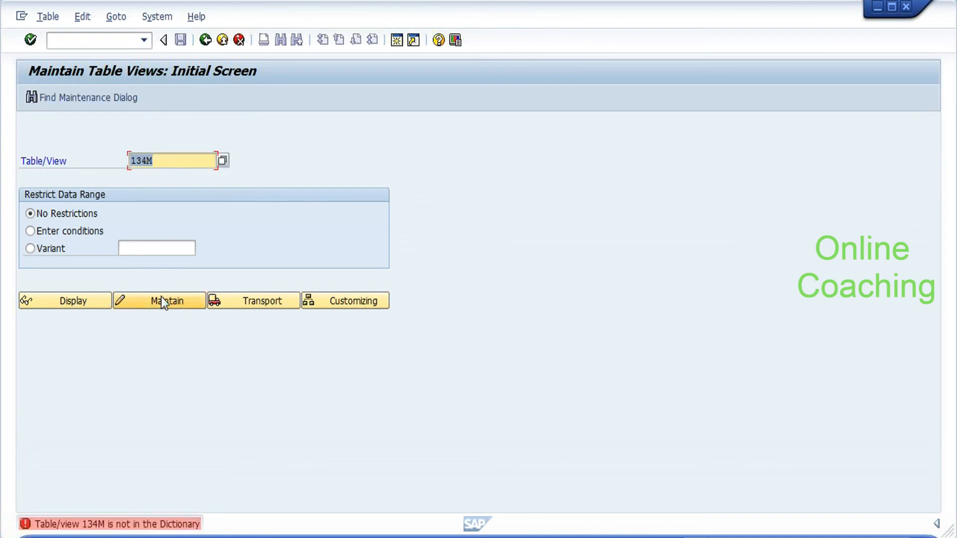
pyautogui.click(353, 305)
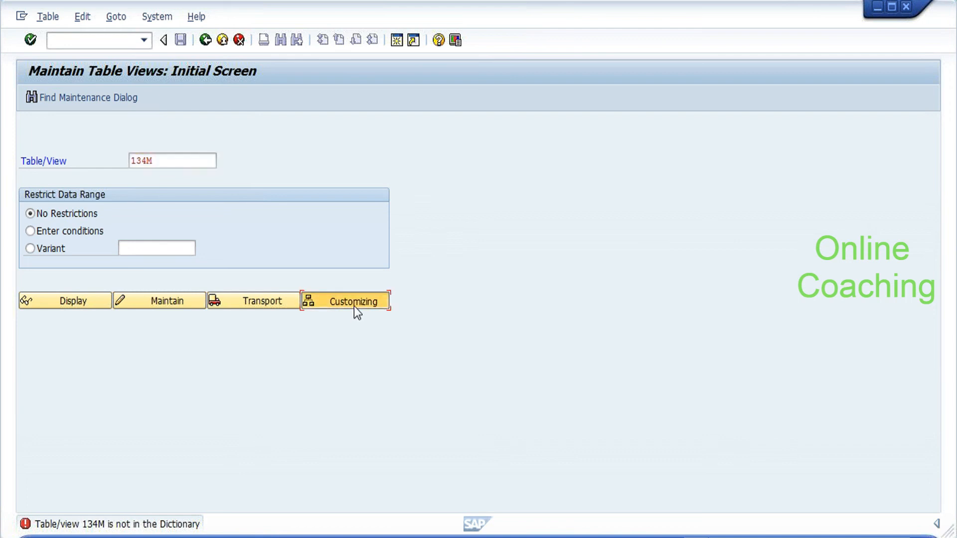
# Correct the table name to t134M and open it for maintenance.
pyautogui.click(153, 161)
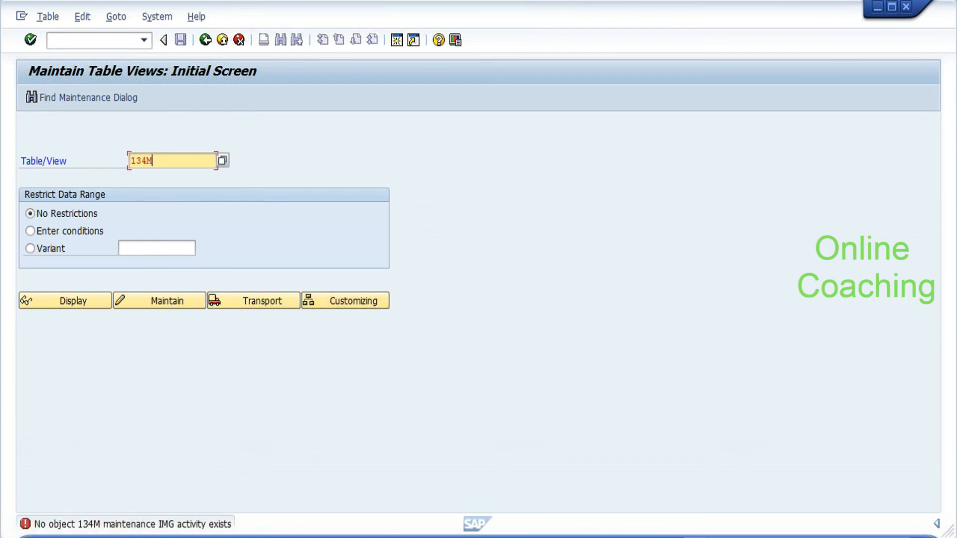
pyautogui.write('t')
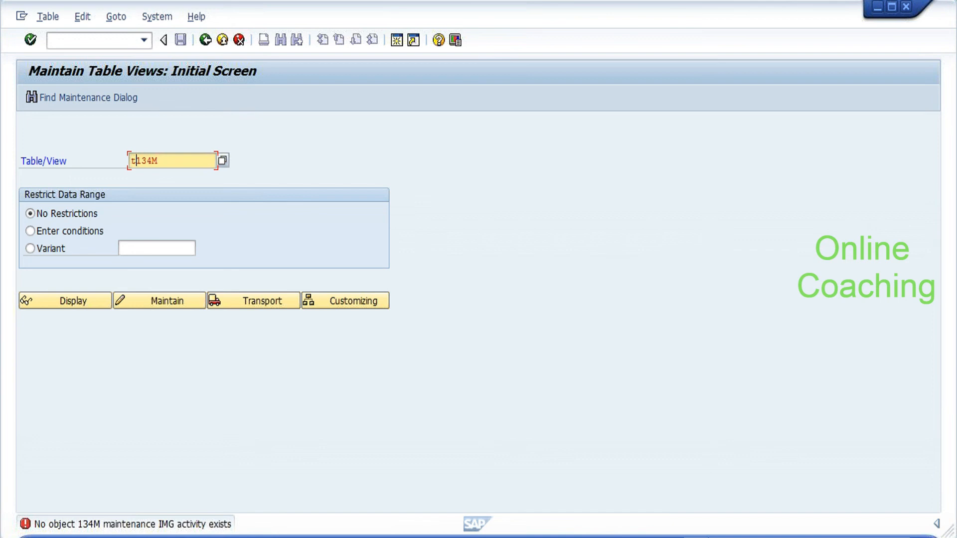
pyautogui.click(133, 297)
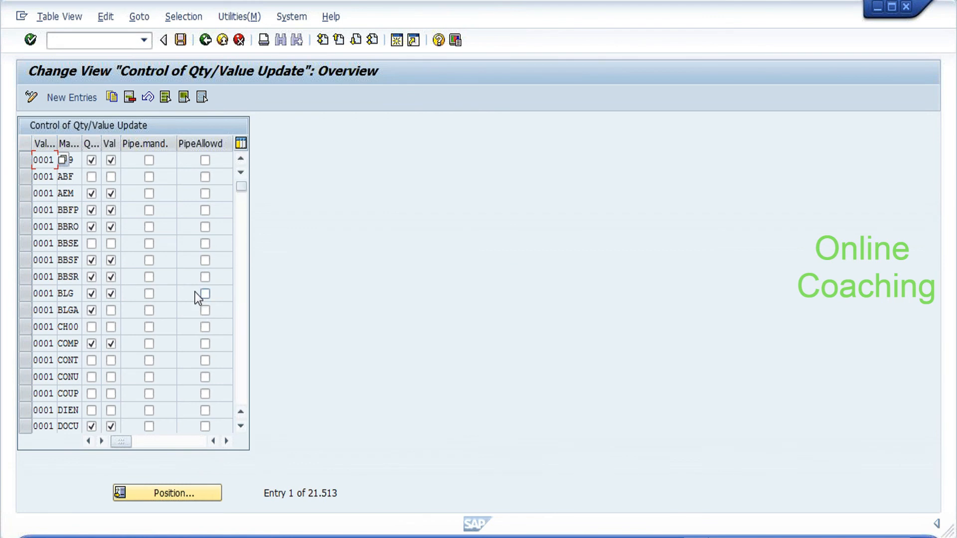
# Widen the material type column and look through the quantity/value update entries for valuation area HYDP.
pyautogui.moveTo(82, 143); pyautogui.dragTo(124, 154)
pyautogui.click(100, 166)
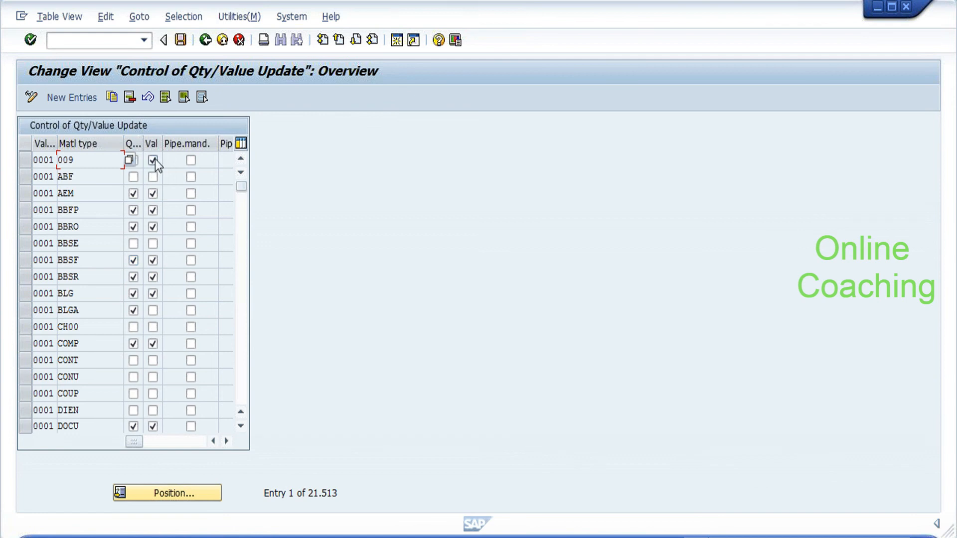
pyautogui.click(243, 393)
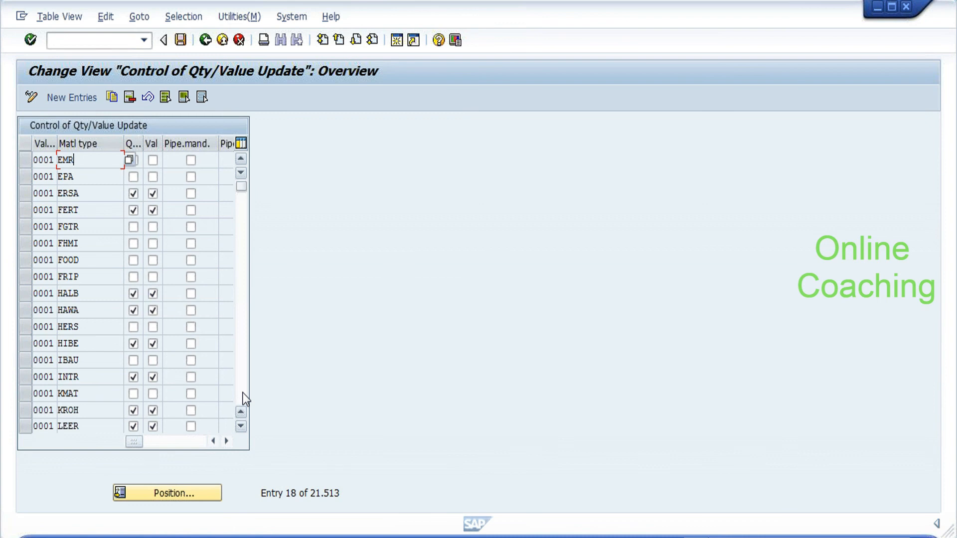
pyautogui.click(243, 393)
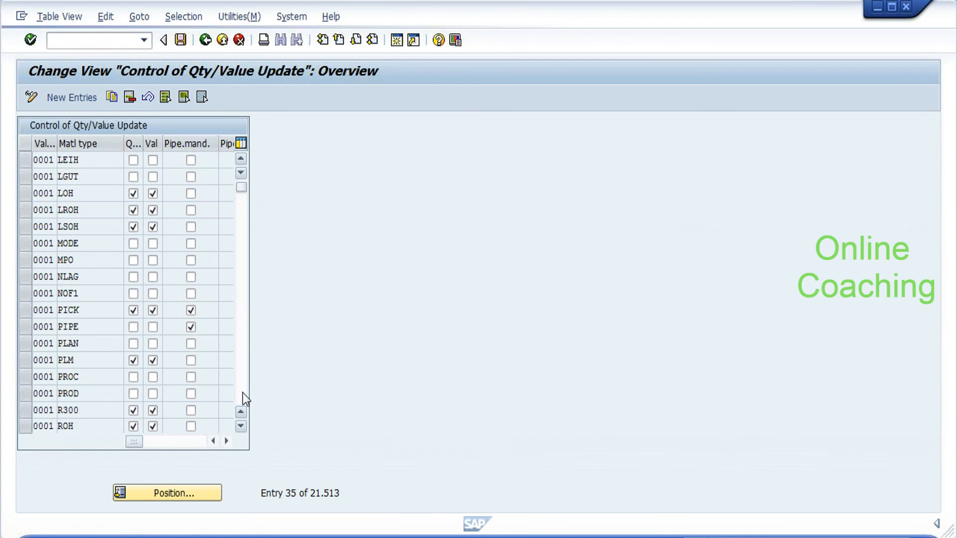
pyautogui.click(243, 393)
pyautogui.click(243, 393)
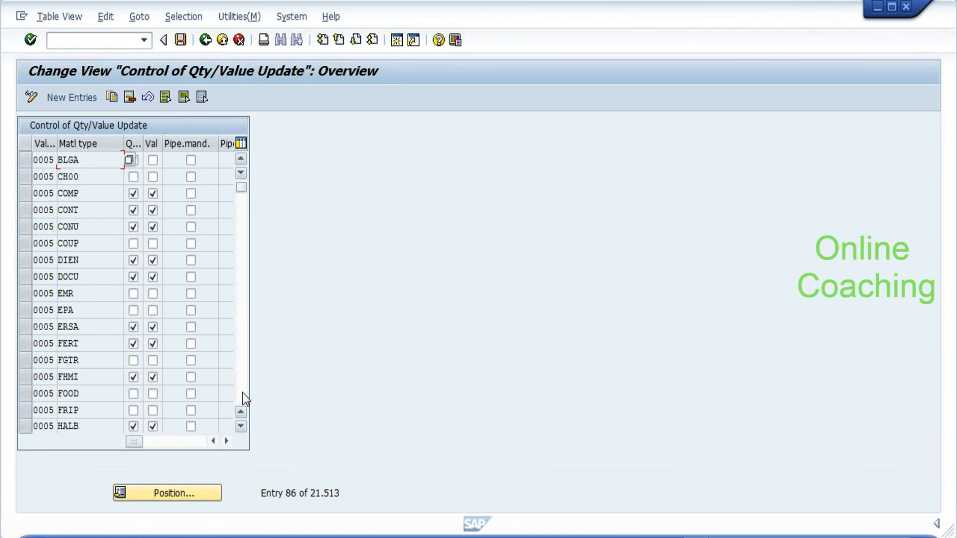
pyautogui.click(243, 392)
pyautogui.click(243, 393)
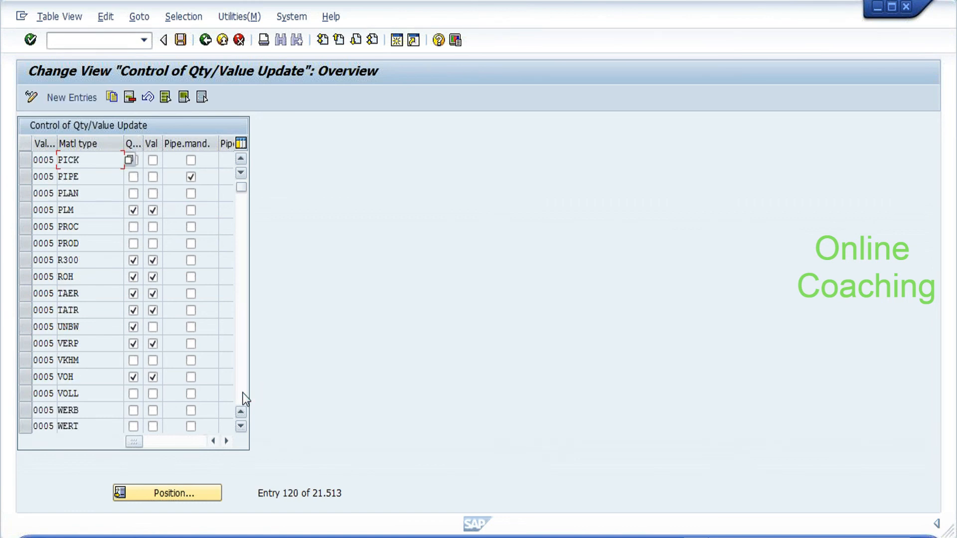
pyautogui.moveTo(243, 196); pyautogui.dragTo(243, 361)
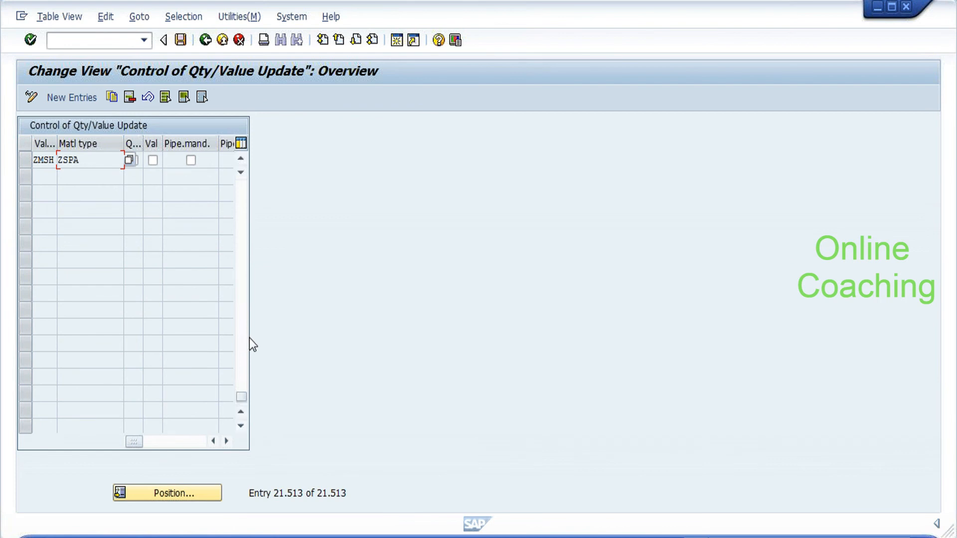
pyautogui.click(243, 224)
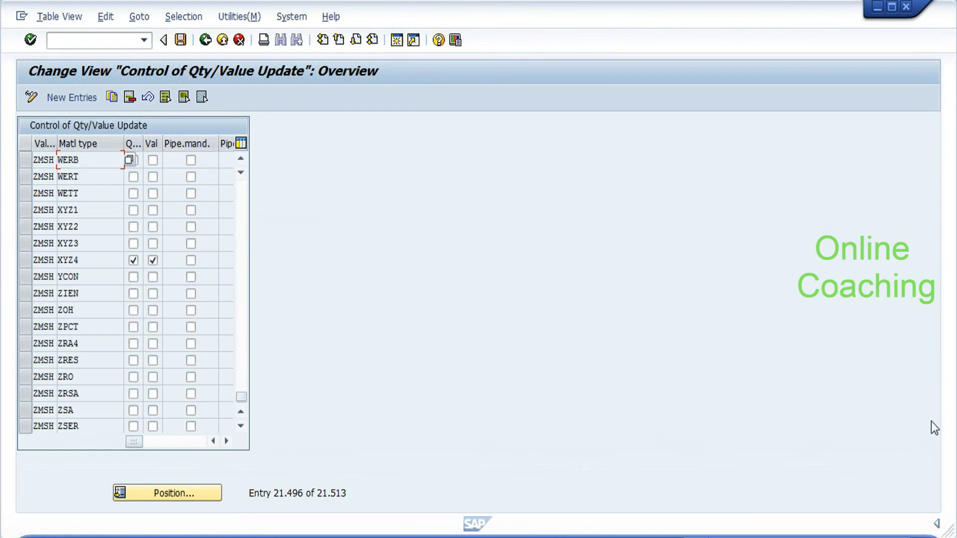
# Expand the status bar details and check the list of system information.
pyautogui.click(936, 523)
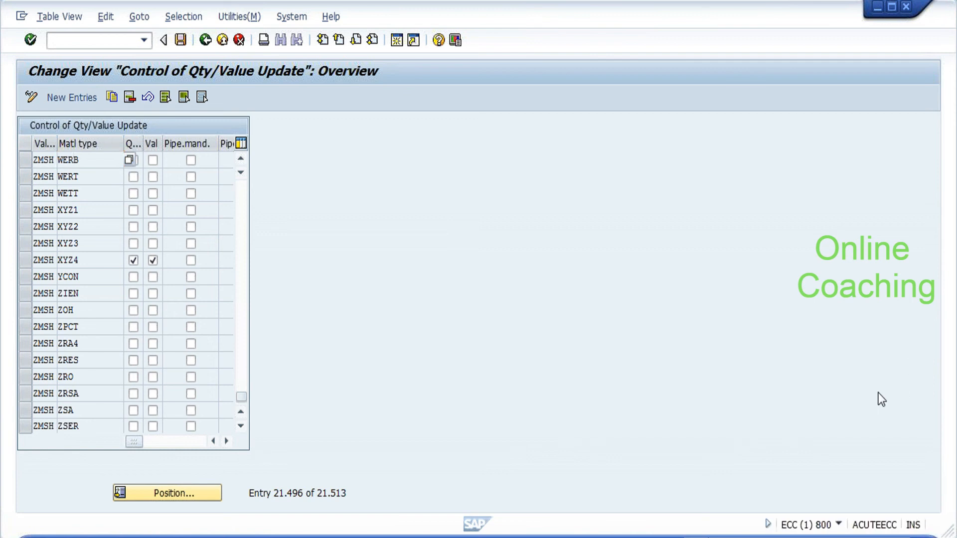
pyautogui.click(840, 525)
pyautogui.click(726, 447)
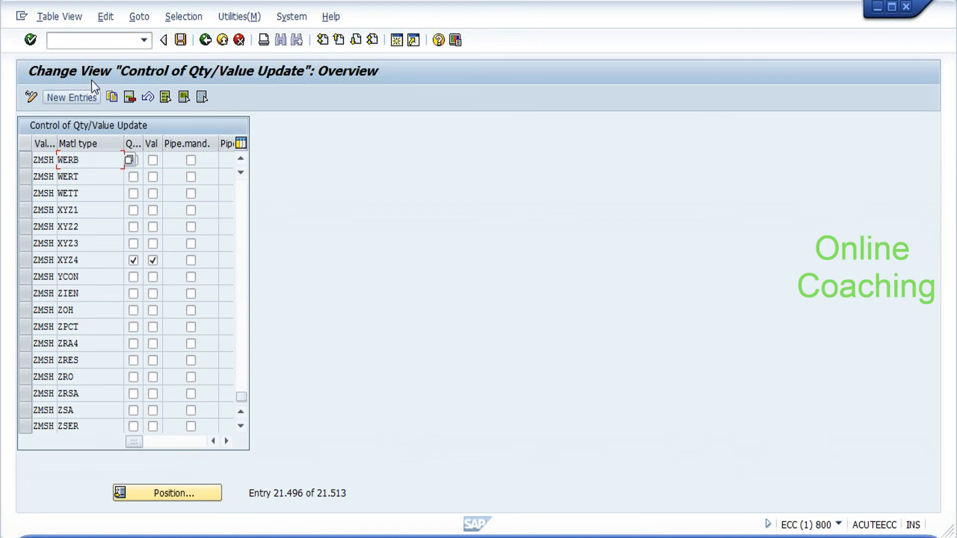
# Position the quantity/value update table at valuation area hydp.
pyautogui.click(147, 487)
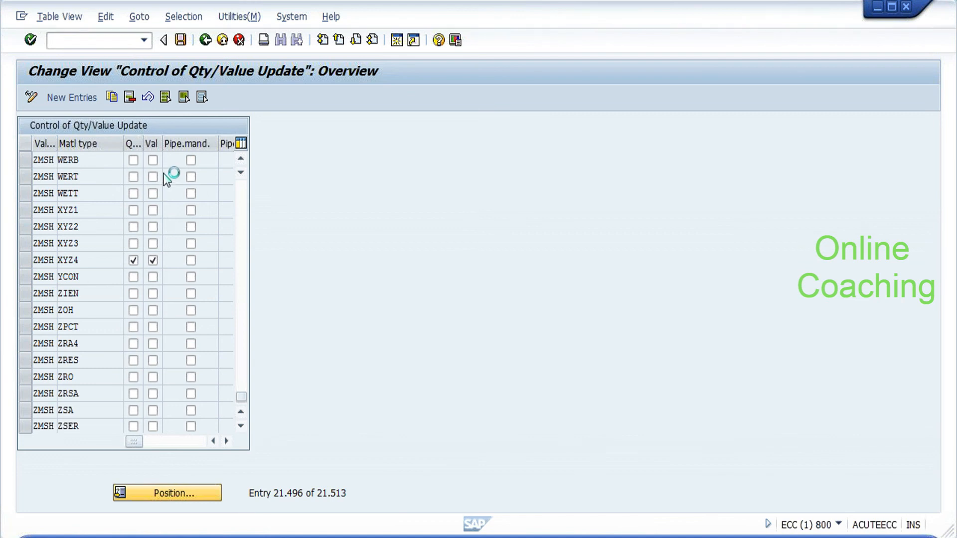
pyautogui.write('h')
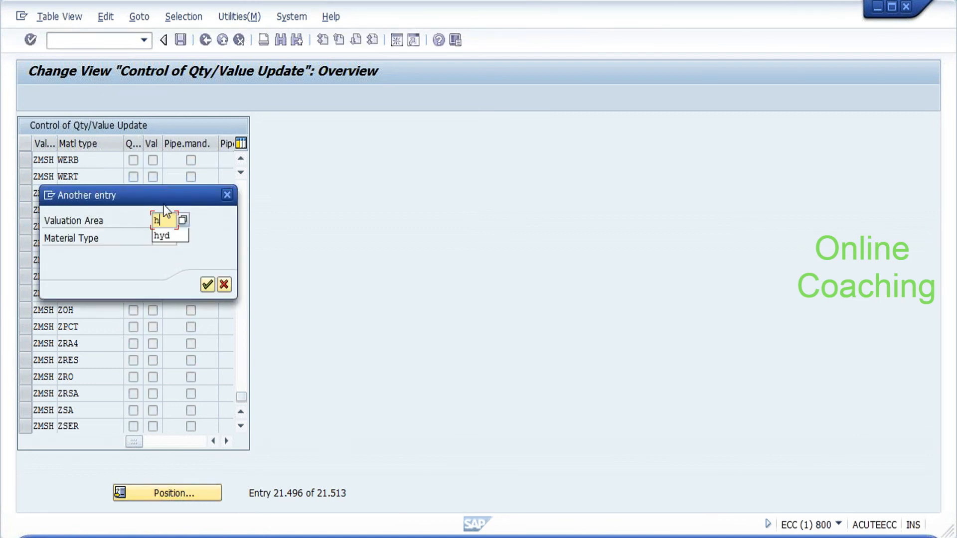
pyautogui.write('ydp')
pyautogui.press('Return')
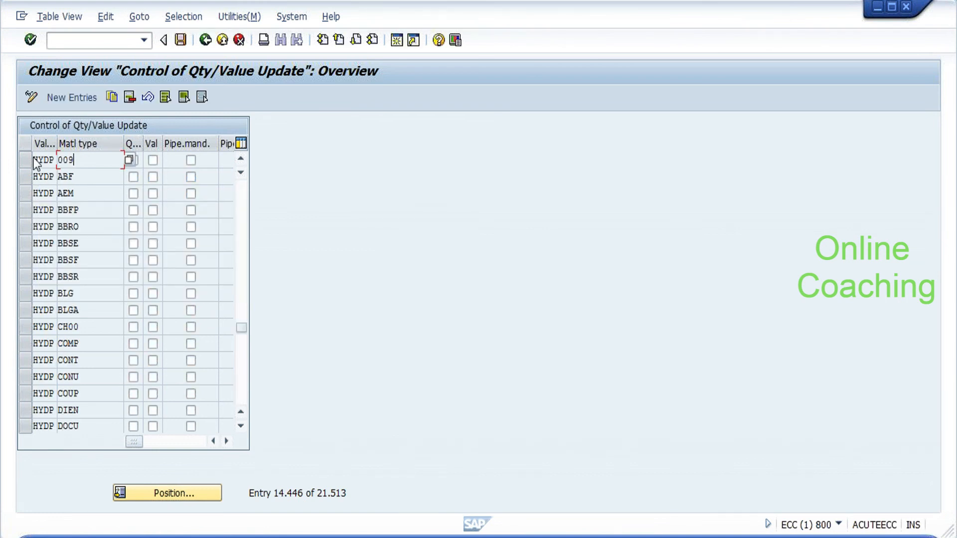
# Activate quantity and value updating for material type 009 in valuation area HYDP and save to customizing request ECCK900409.
pyautogui.click(25, 161)
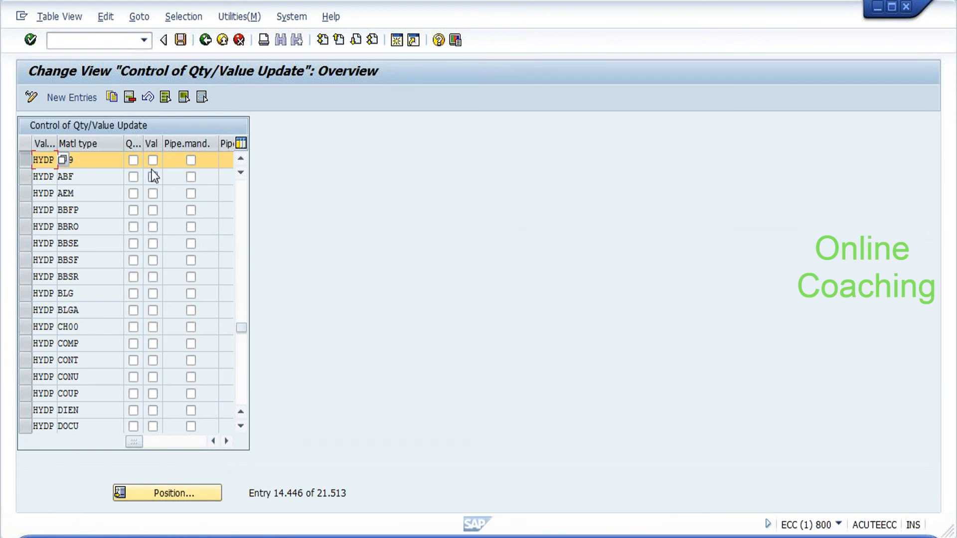
pyautogui.click(133, 160)
pyautogui.click(227, 441)
pyautogui.click(227, 441)
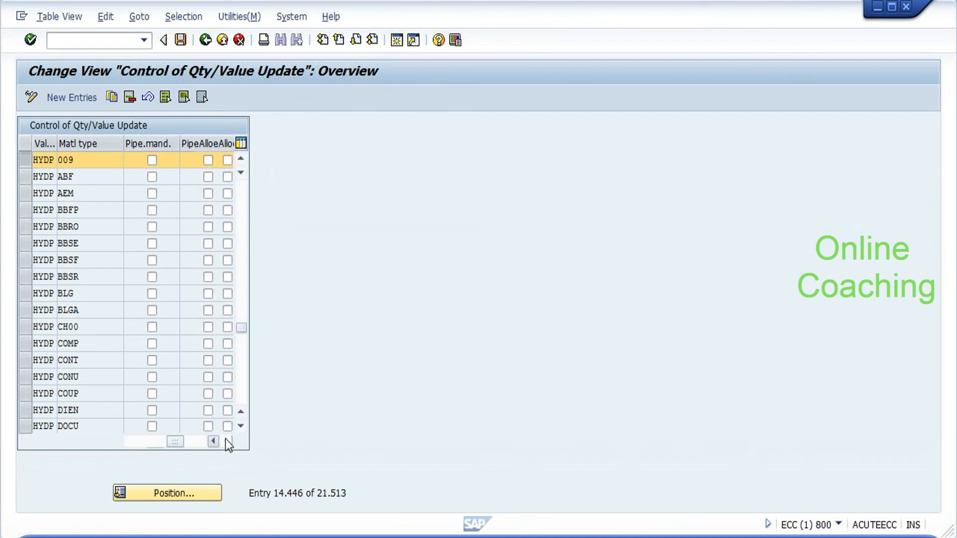
pyautogui.click(227, 442)
pyautogui.click(227, 441)
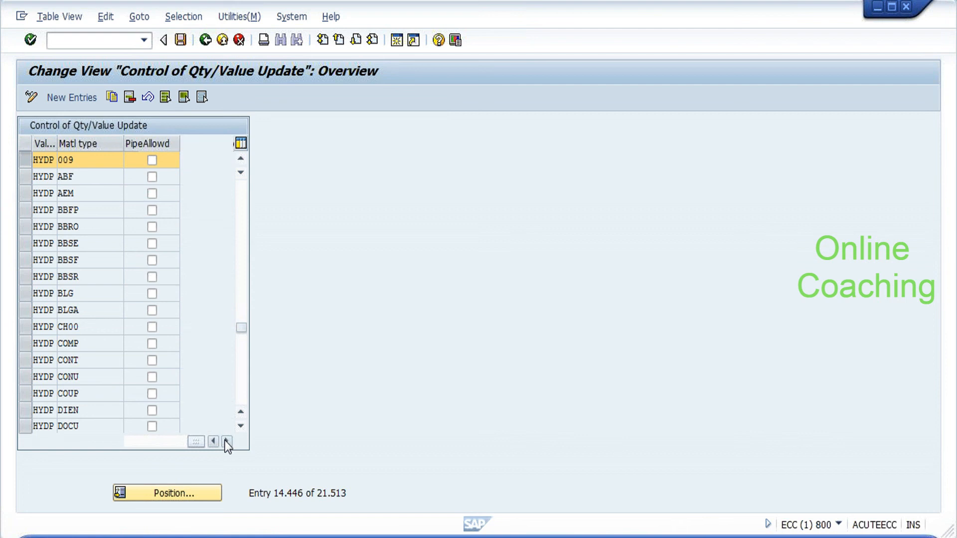
pyautogui.click(178, 44)
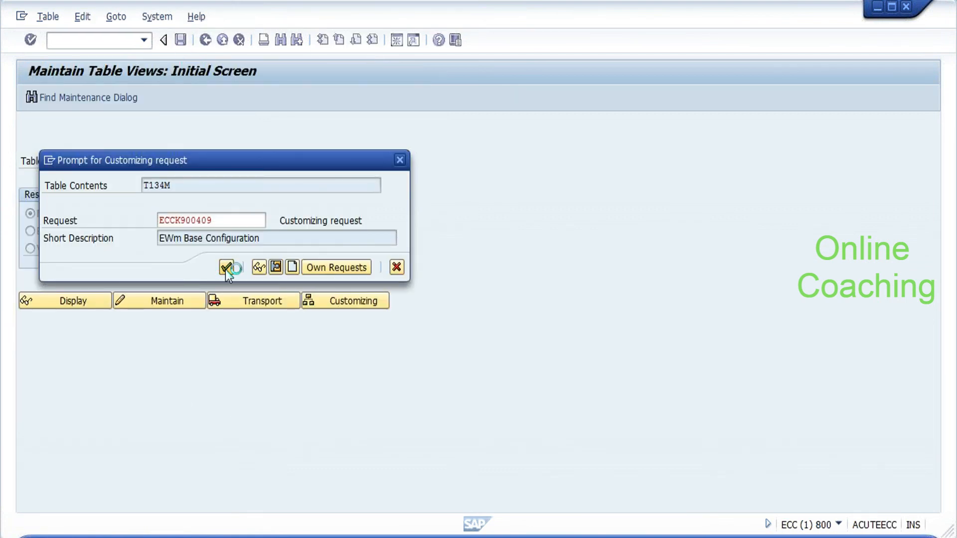
pyautogui.click(227, 267)
# Try to create an inbound delivery in VL31N for the HP_MACHINE purchase order with external ID test_asn2, and check the log message.
pyautogui.click(92, 41)
pyautogui.write('/nvl31n')
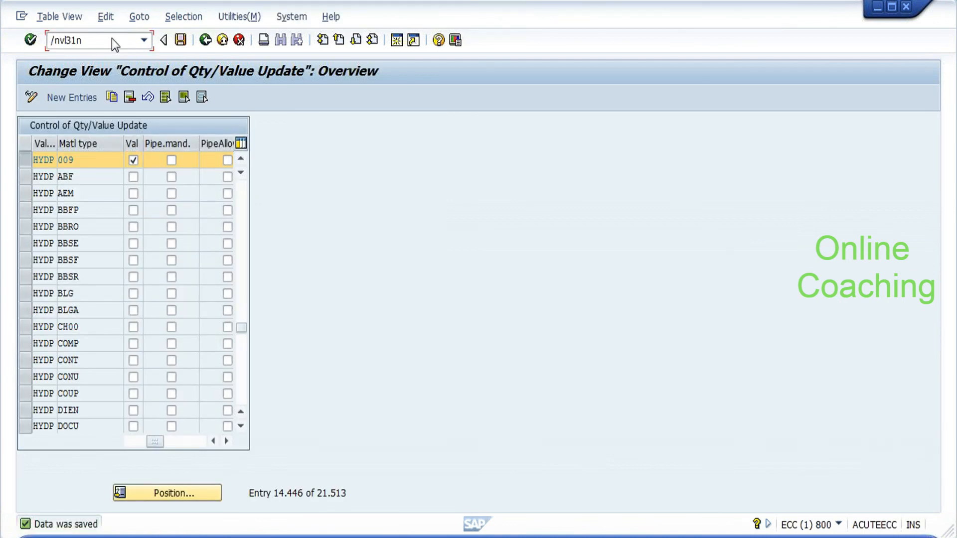
pyautogui.press('Return')
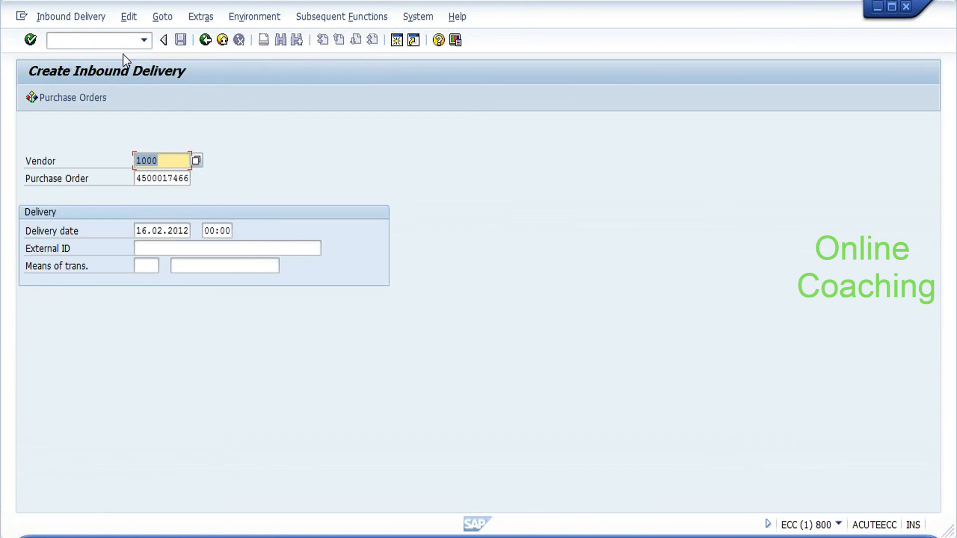
pyautogui.click(184, 178)
pyautogui.click(171, 248)
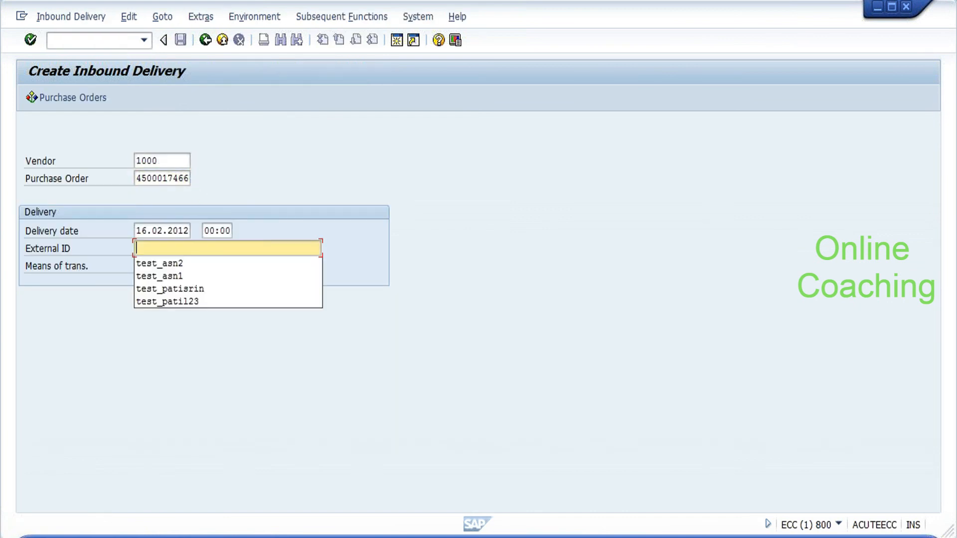
pyautogui.press('Down')
pyautogui.press('Return')
pyautogui.press('Return')
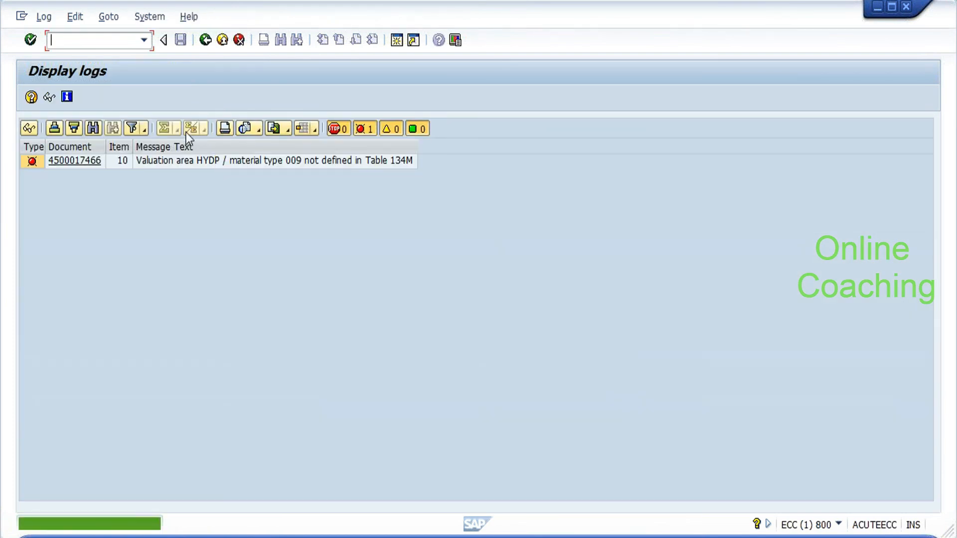
pyautogui.click(179, 160)
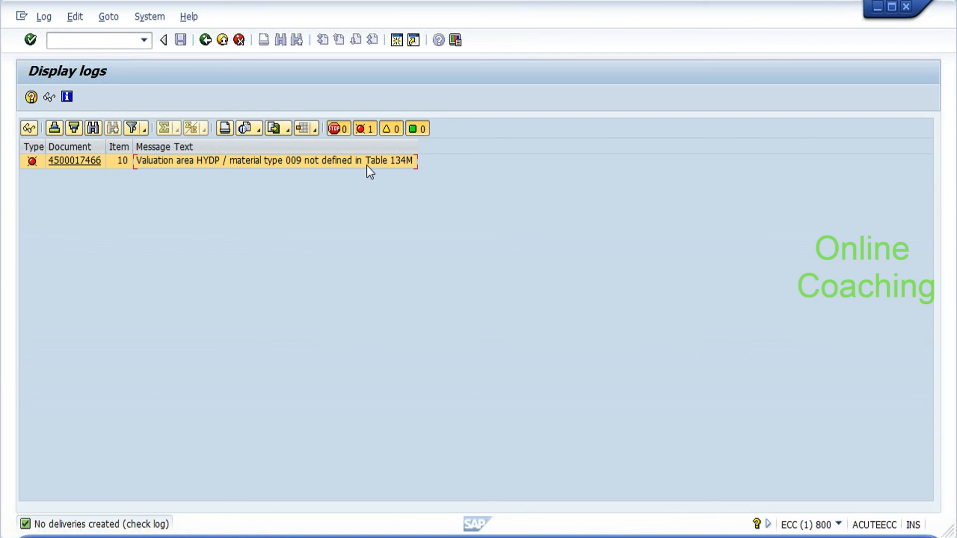
# Return to transaction SM30 and open table T134M for maintenance.
pyautogui.click(95, 40)
pyautogui.write('/nsm30')
pyautogui.press('Return')
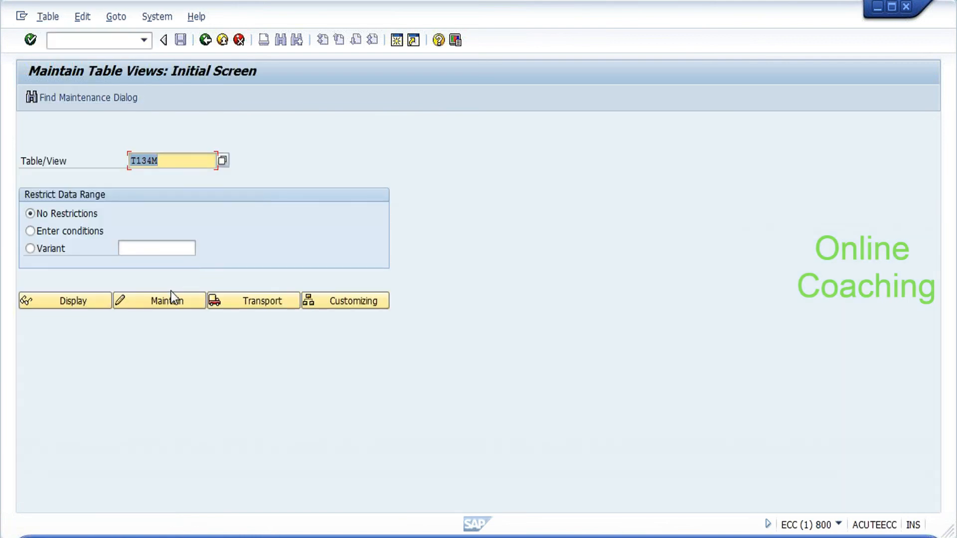
pyautogui.click(157, 306)
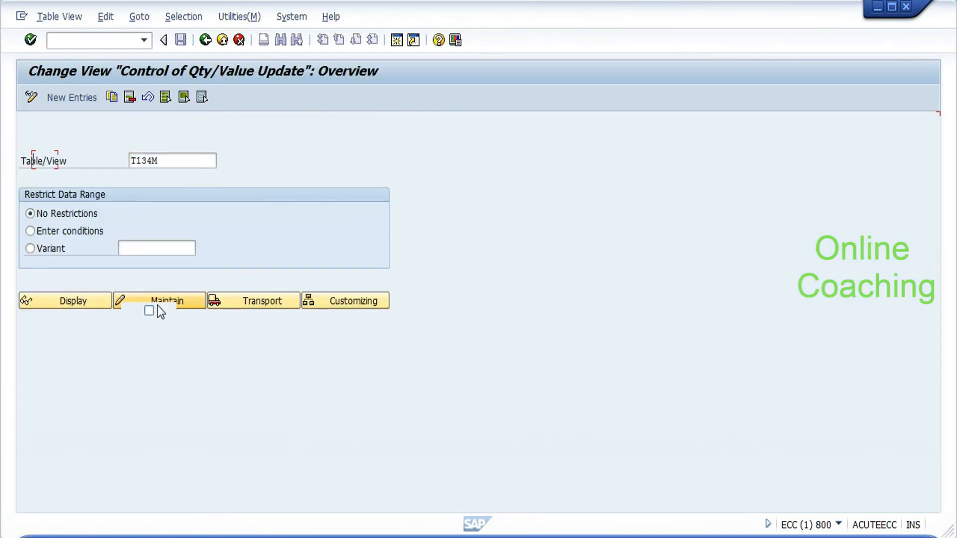
pyautogui.click(156, 486)
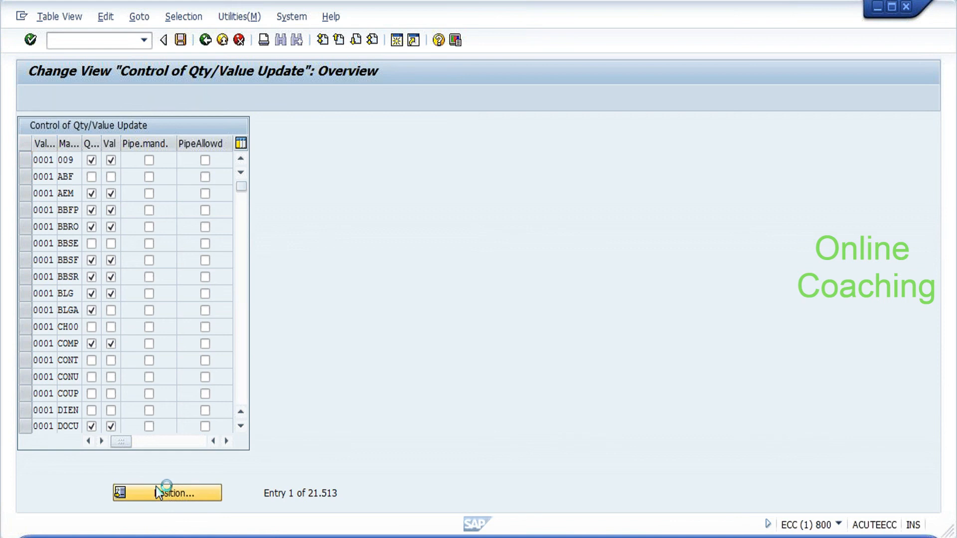
pyautogui.press('BackSpace')
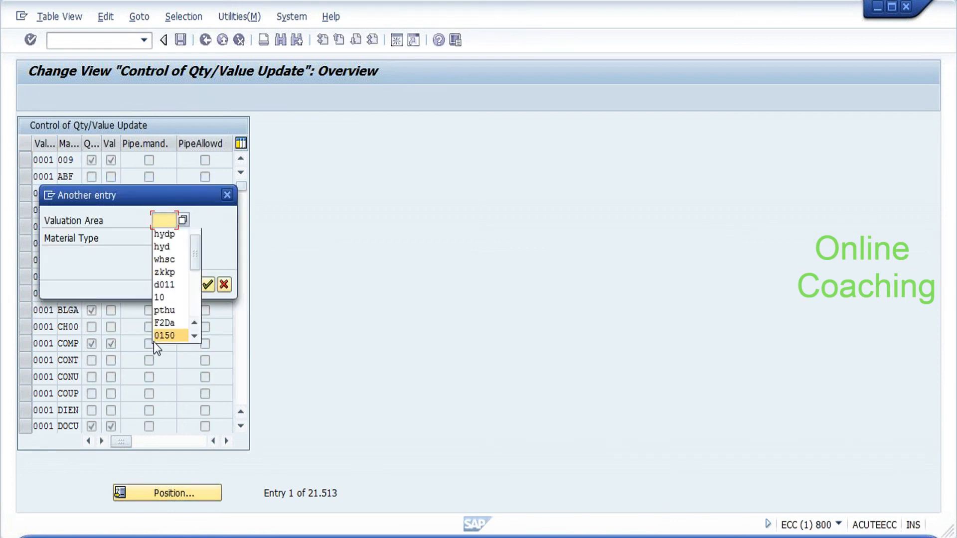
pyautogui.write('AIP1')
pyautogui.press('Return')
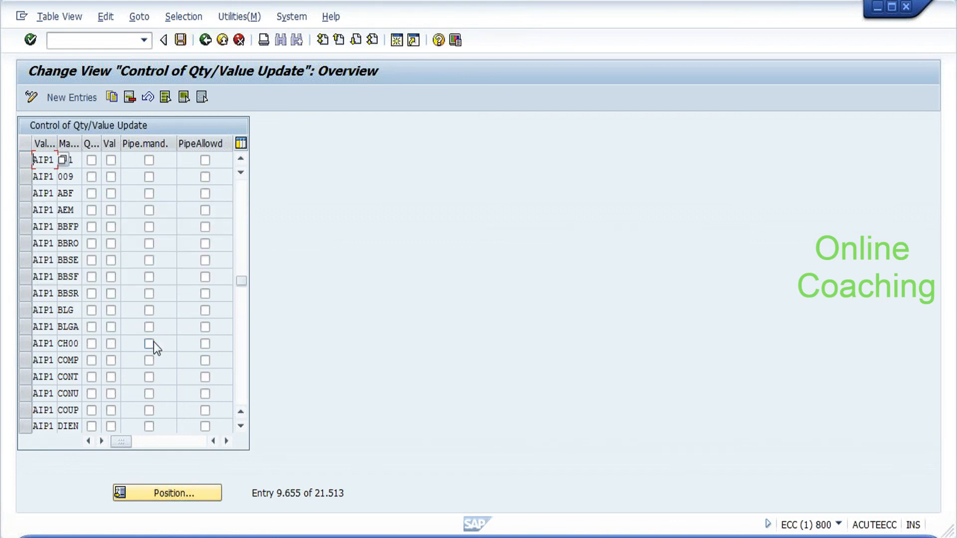
# Position the table at valuation area hydp, activate quantity and value updating for material type 009, and save before exiting maintenance.
pyautogui.click(179, 491)
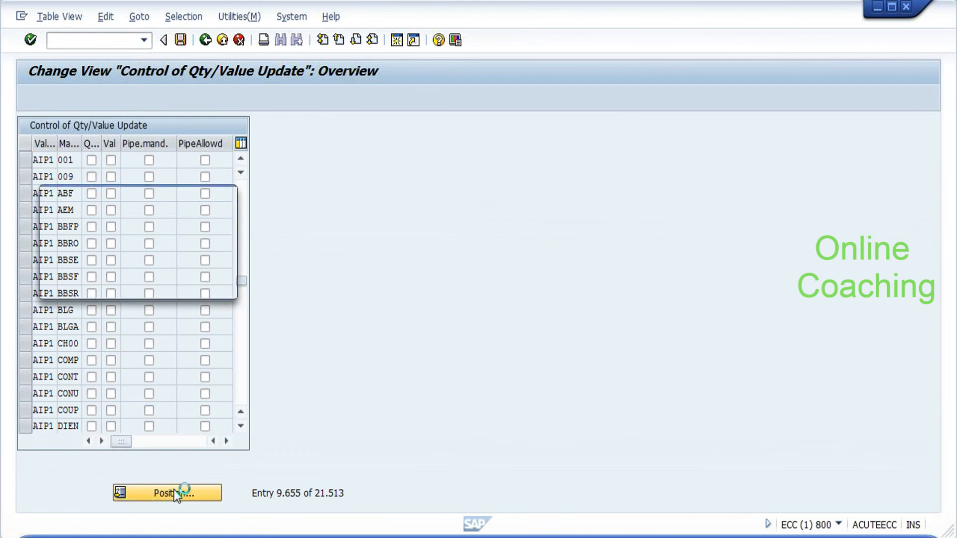
pyautogui.press('BackSpace')
pyautogui.write('hyd')
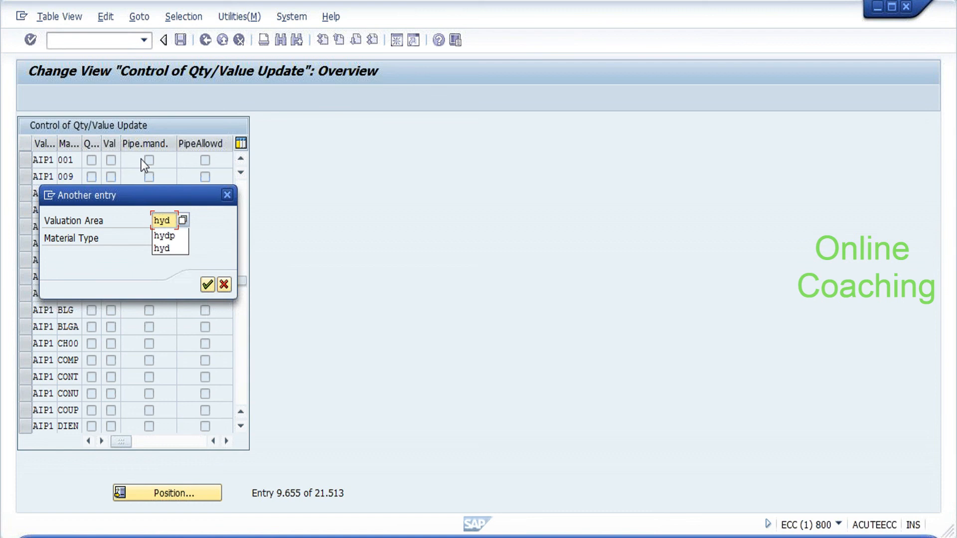
pyautogui.write('p')
pyautogui.press('Return')
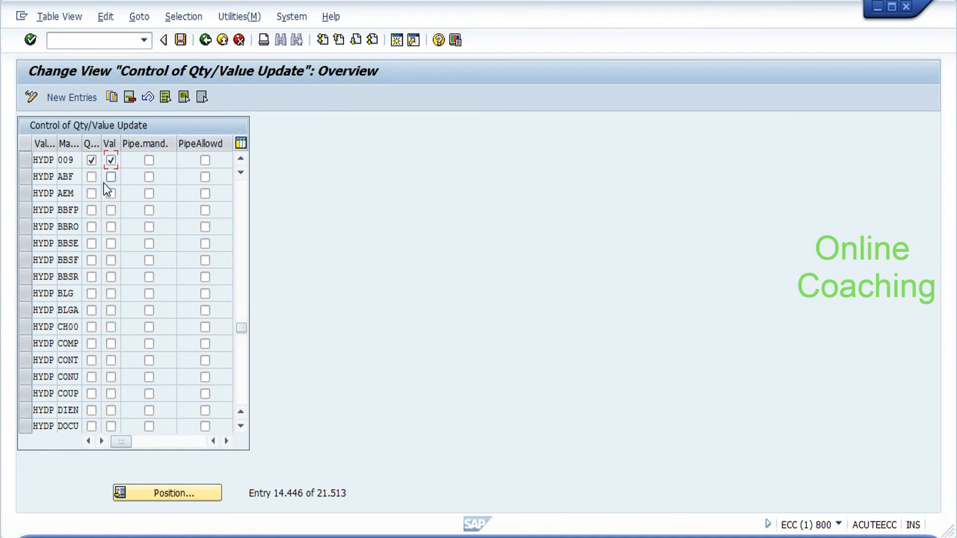
pyautogui.click(180, 40)
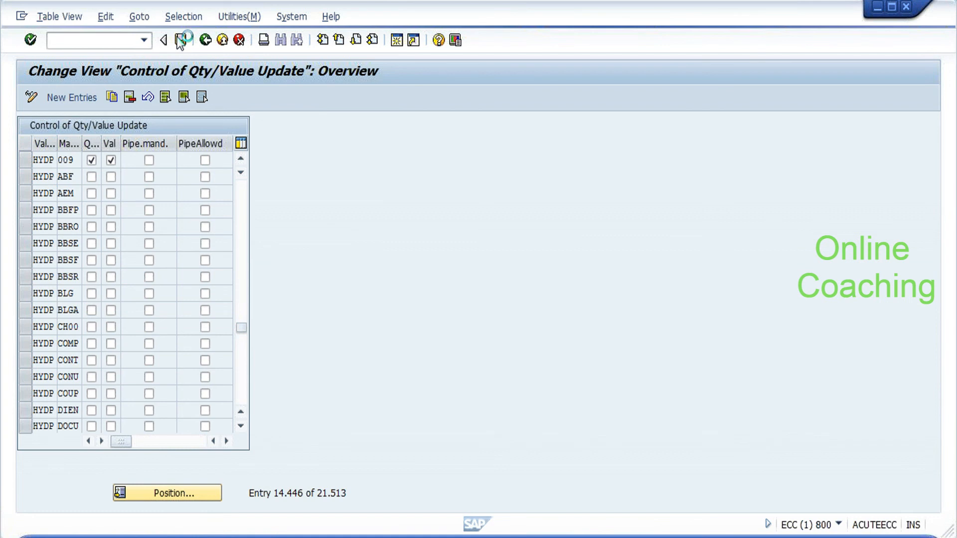
pyautogui.click(224, 271)
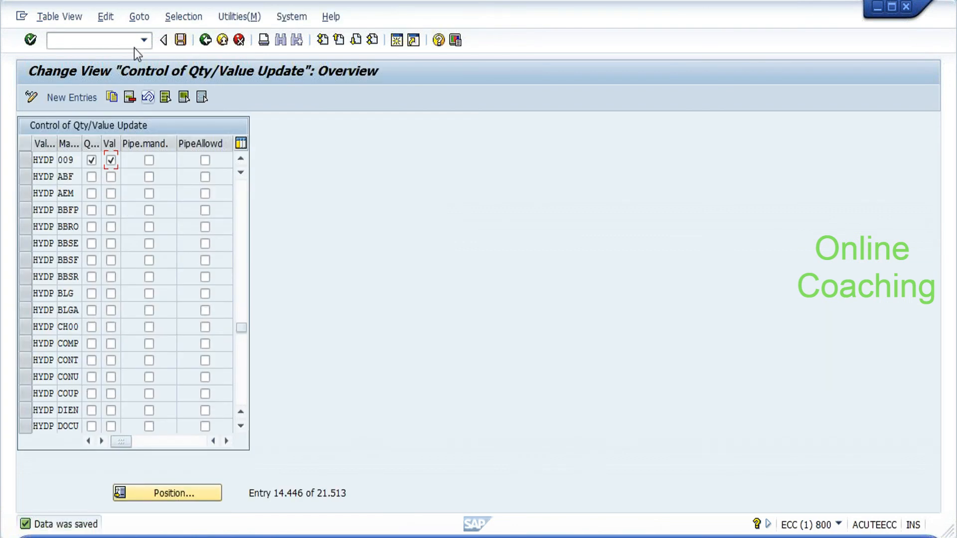
pyautogui.click(205, 40)
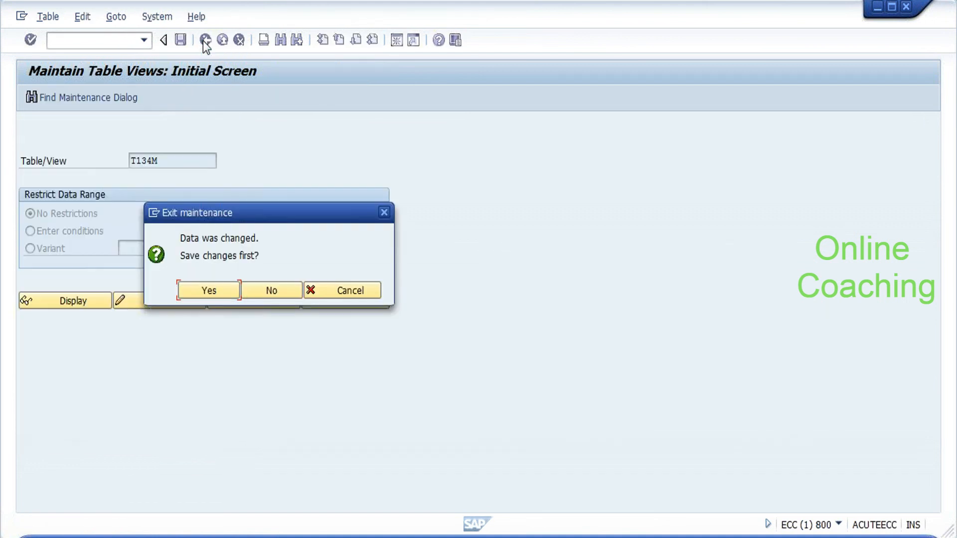
pyautogui.click(198, 295)
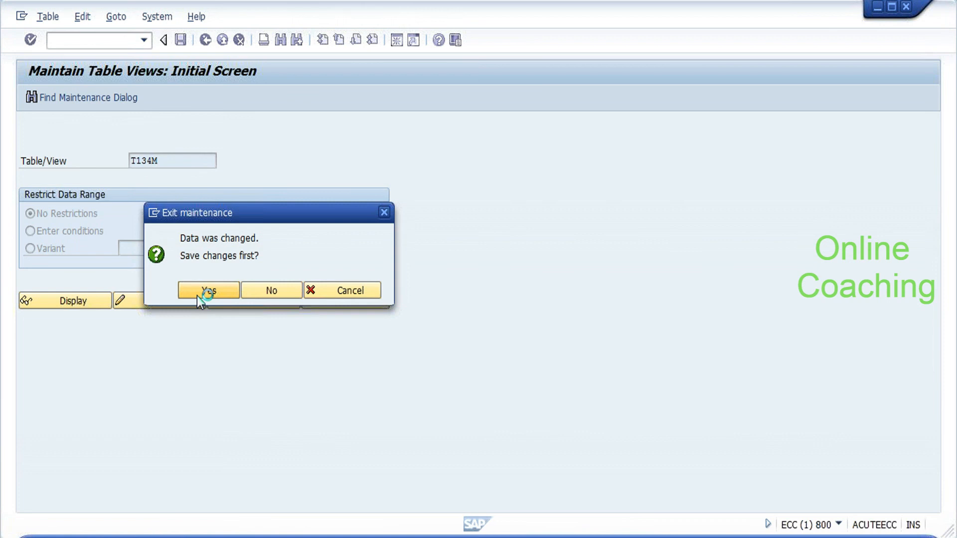
# Retry creating the inbound delivery in VL31N with external ID test_asn2 and inspect the resulting log entry.
pyautogui.click(103, 41)
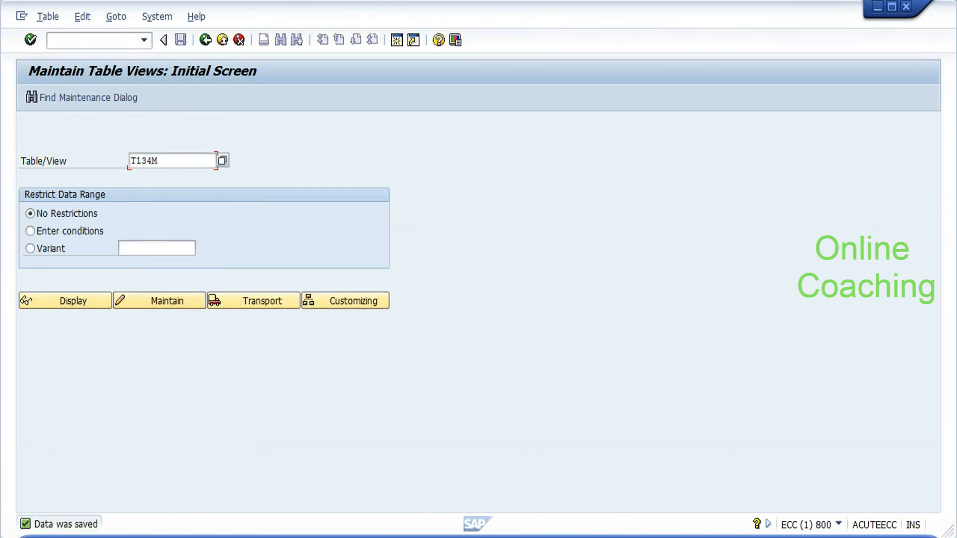
pyautogui.write('/nvl31n')
pyautogui.press('Return')
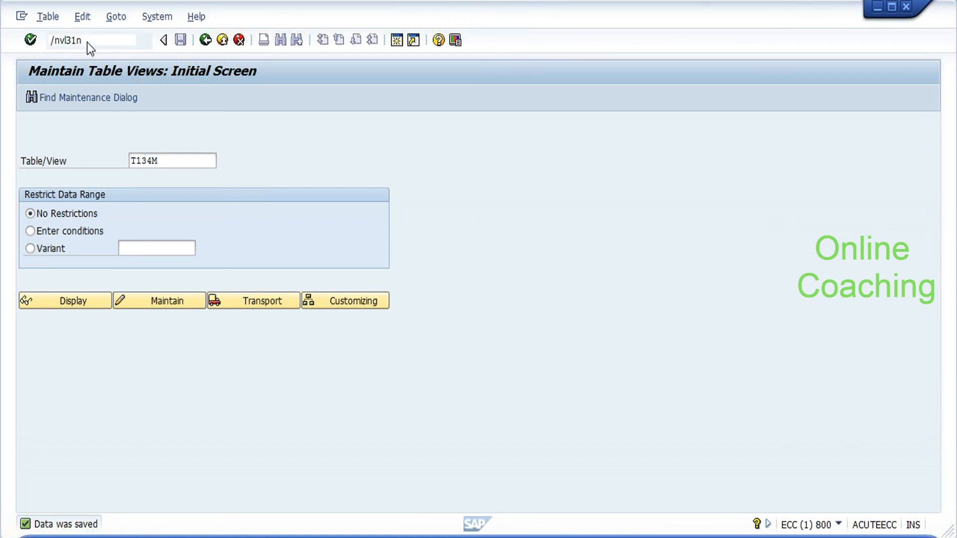
pyautogui.click(156, 251)
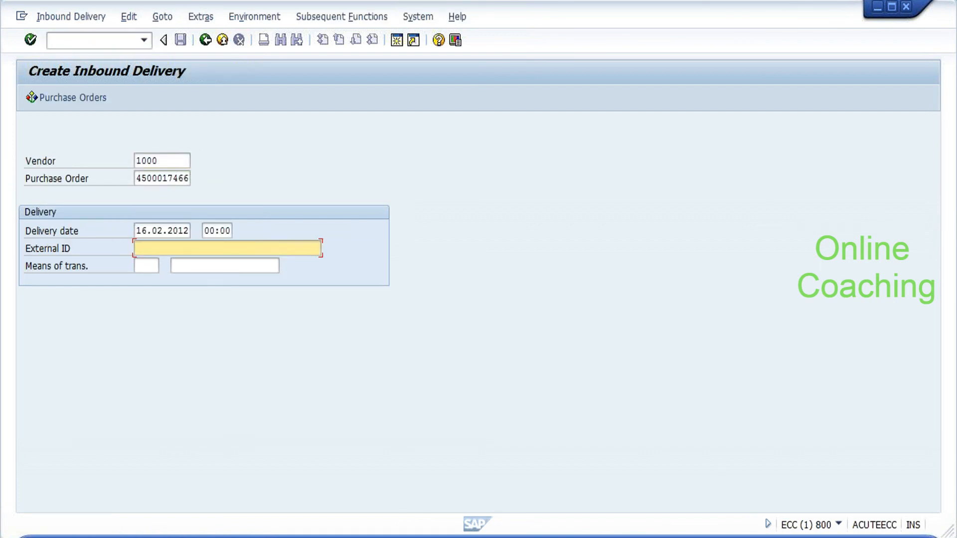
pyautogui.write('test_asn2')
pyautogui.press('Return')
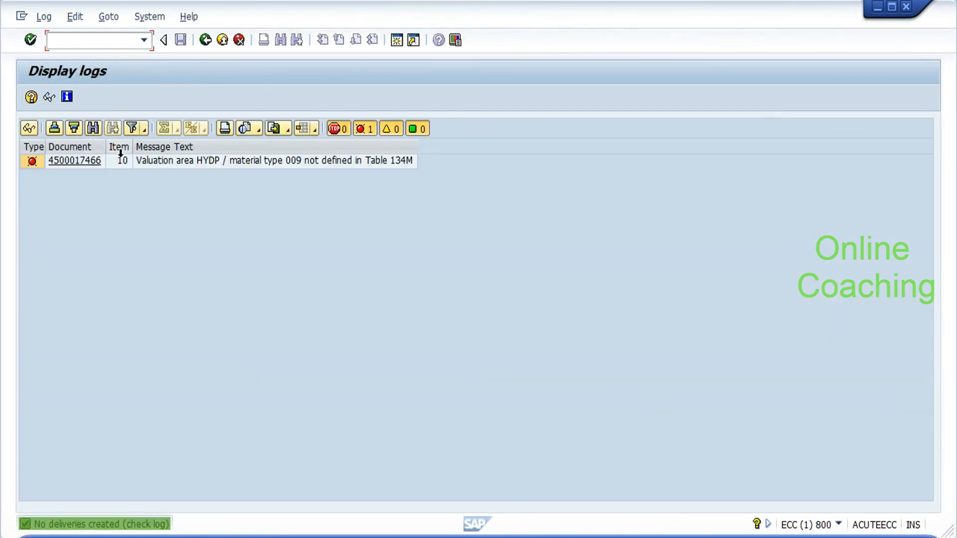
pyautogui.doubleClick(186, 163)
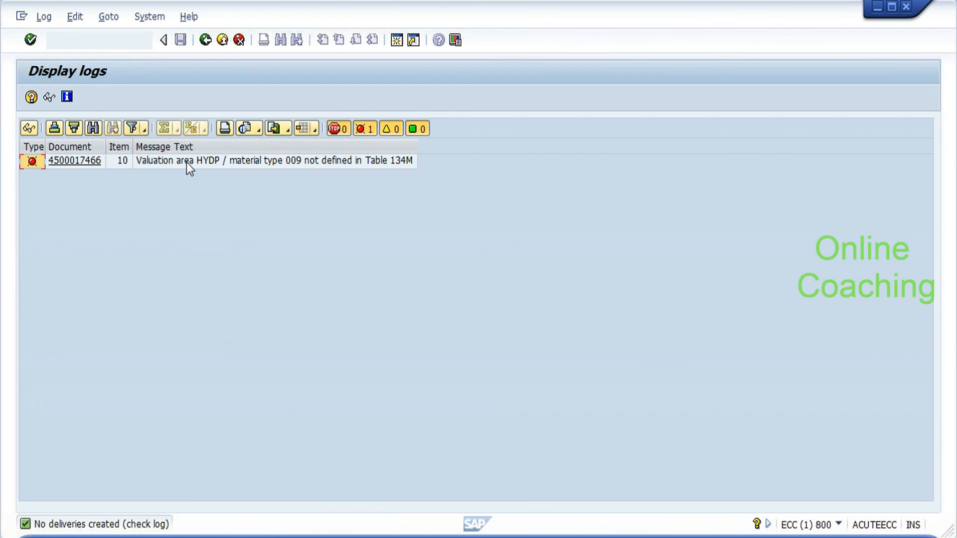
pyautogui.doubleClick(186, 162)
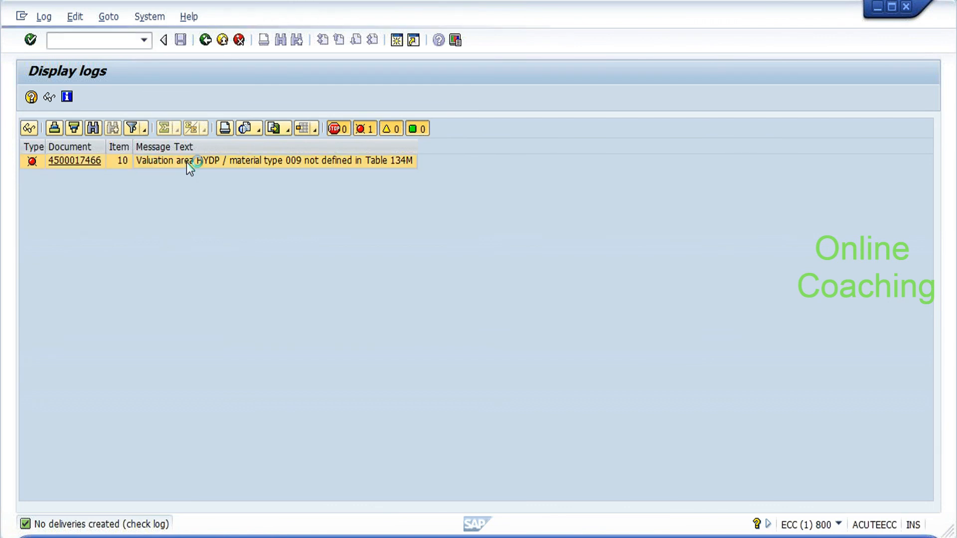
pyautogui.click(239, 45)
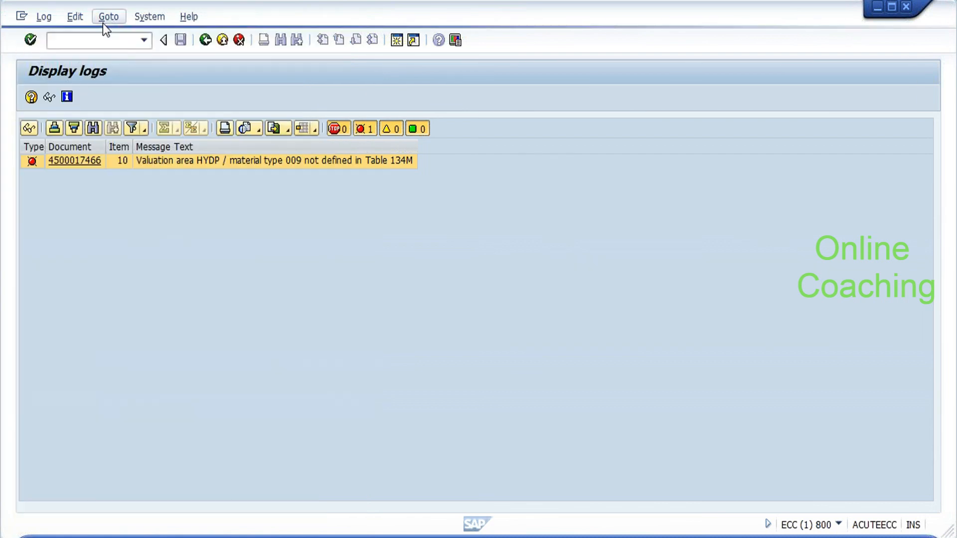
# Open table T134M for maintenance again through transaction SM30.
pyautogui.click(99, 39)
pyautogui.write('/nsm30')
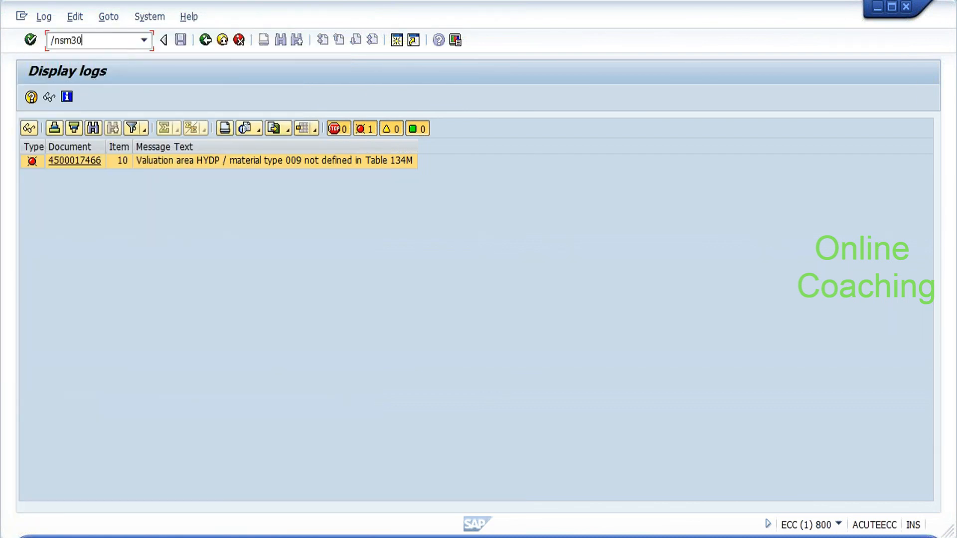
pyautogui.press('Return')
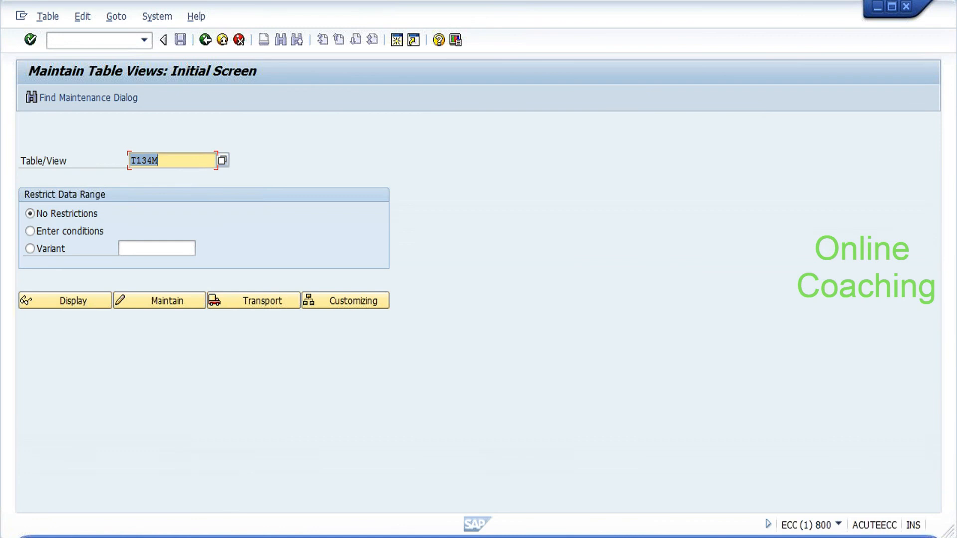
pyautogui.click(172, 300)
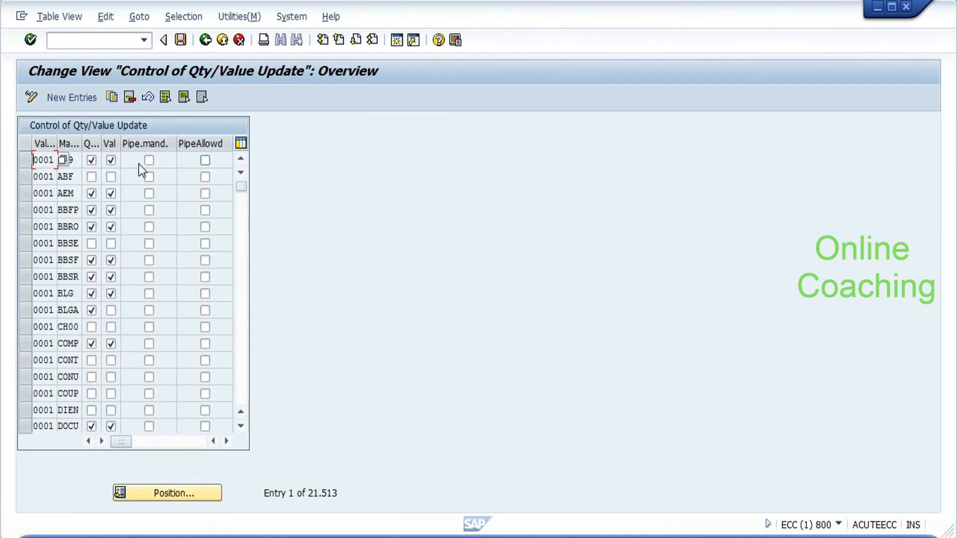
# Position table T134M at valuation area HYDP, activate quantity and value updating for material type 009, and save.
pyautogui.click(166, 492)
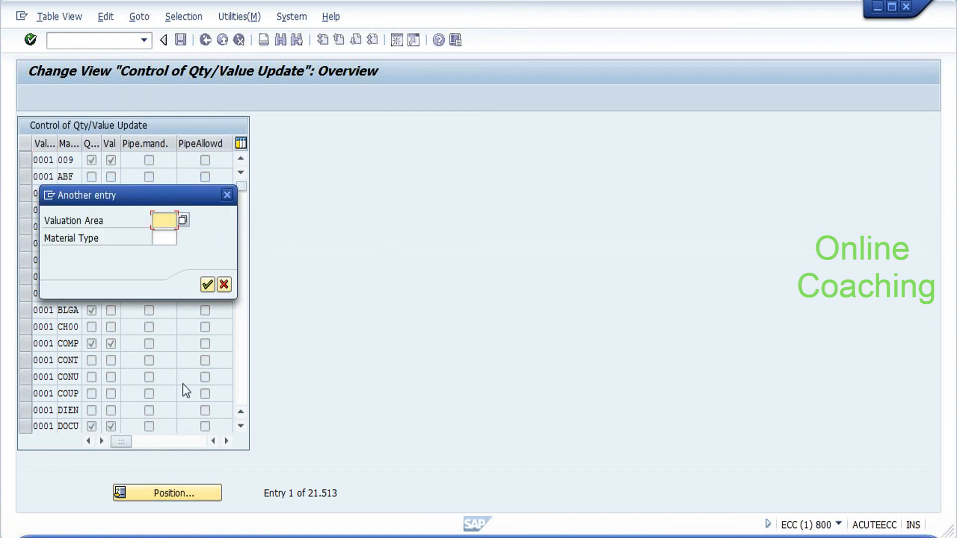
pyautogui.click(164, 221)
pyautogui.press('Return')
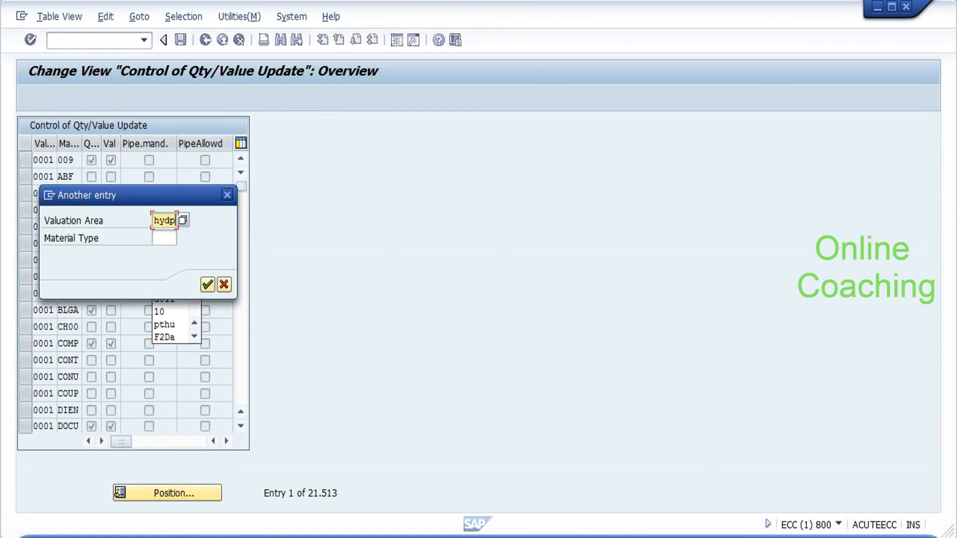
pyautogui.press('Return')
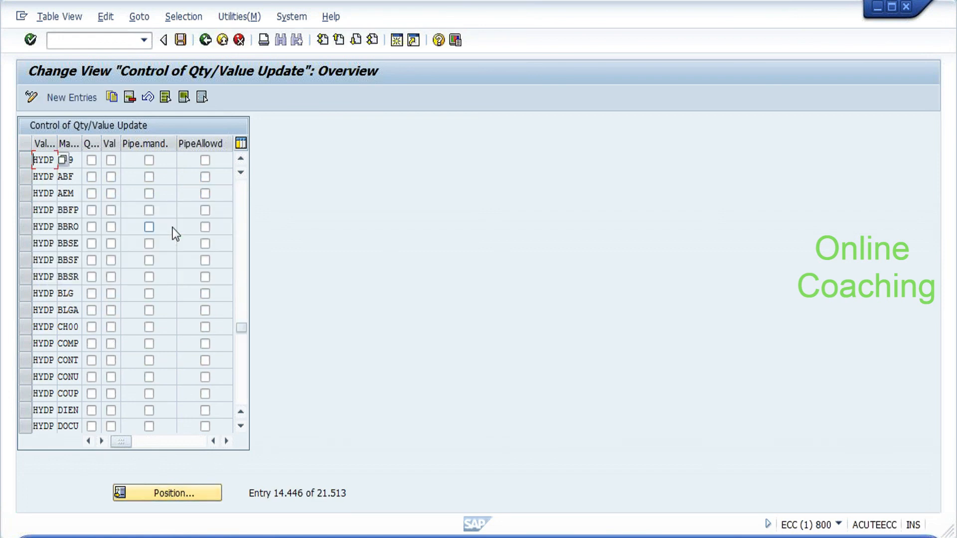
pyautogui.click(93, 161)
pyautogui.click(111, 161)
pyautogui.click(181, 40)
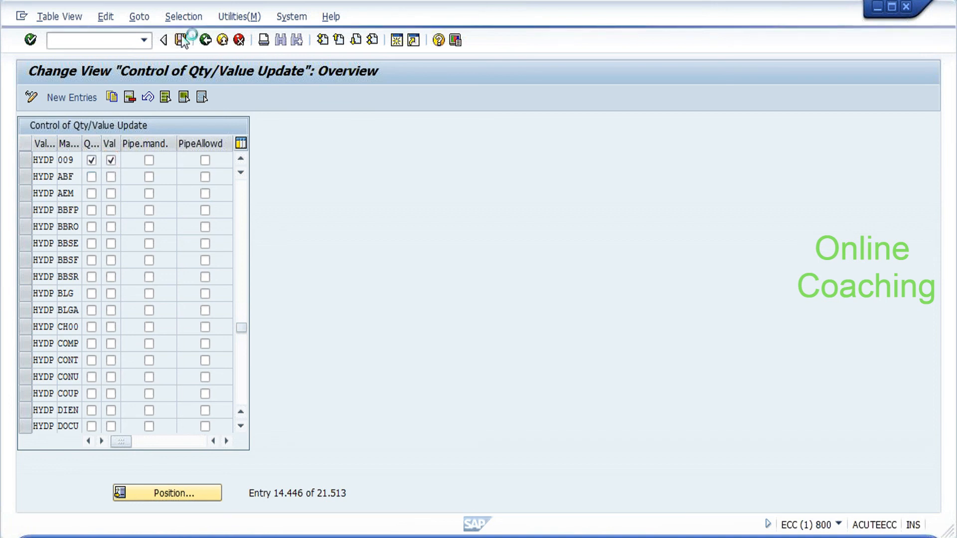
pyautogui.click(226, 267)
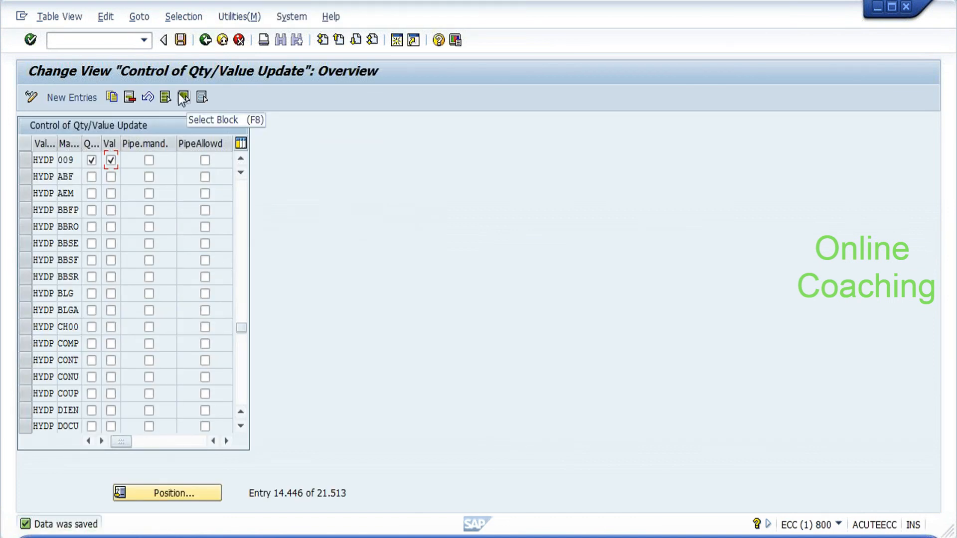
pyautogui.click(103, 40)
pyautogui.write('/nomsi')
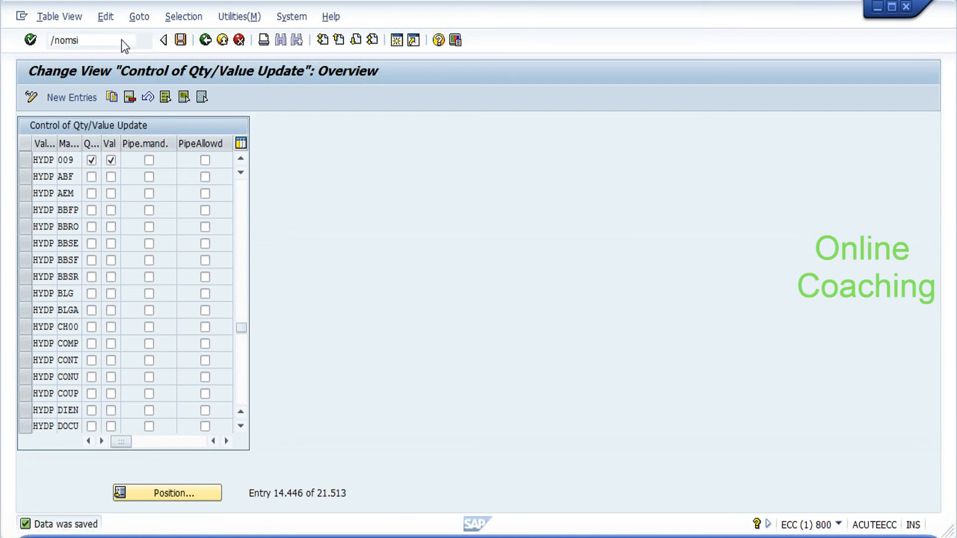
pyautogui.press('Return')
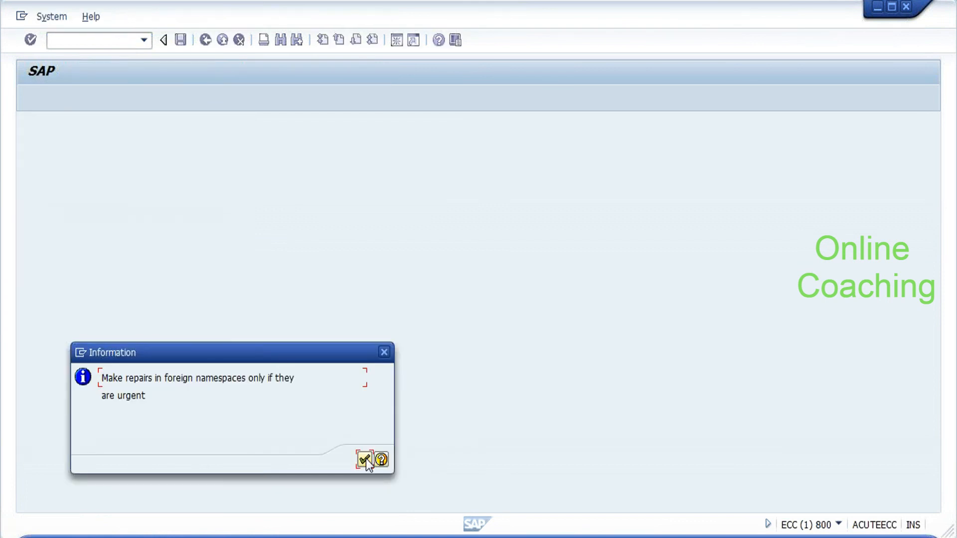
pyautogui.press('Return')
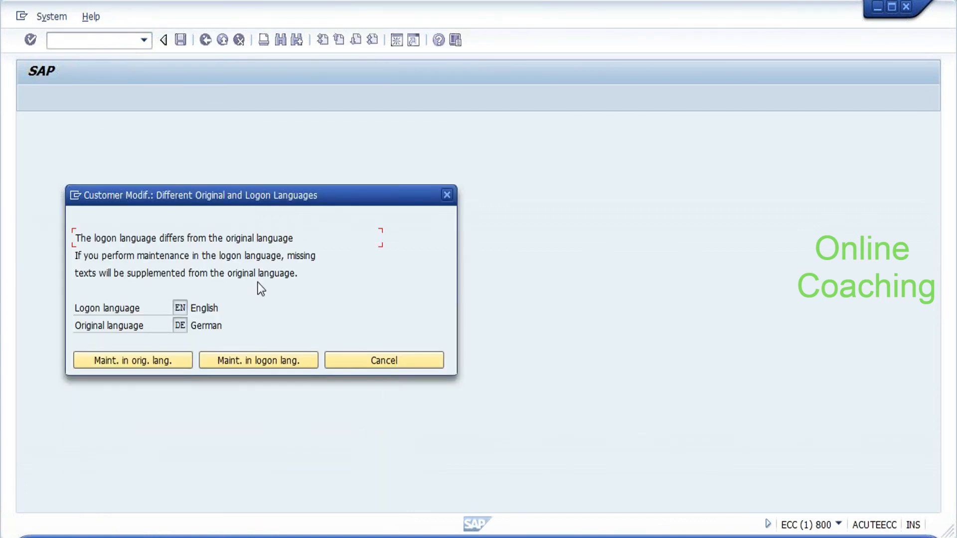
pyautogui.click(423, 364)
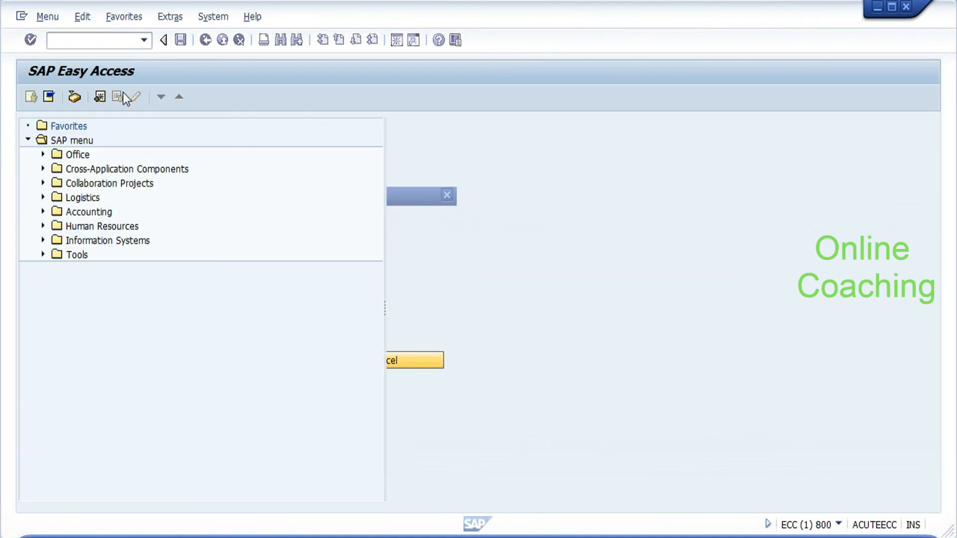
# Check the period settings of company code 1000 in transaction OMSY, and leave the view.
pyautogui.write('omsy')
pyautogui.press('Return')
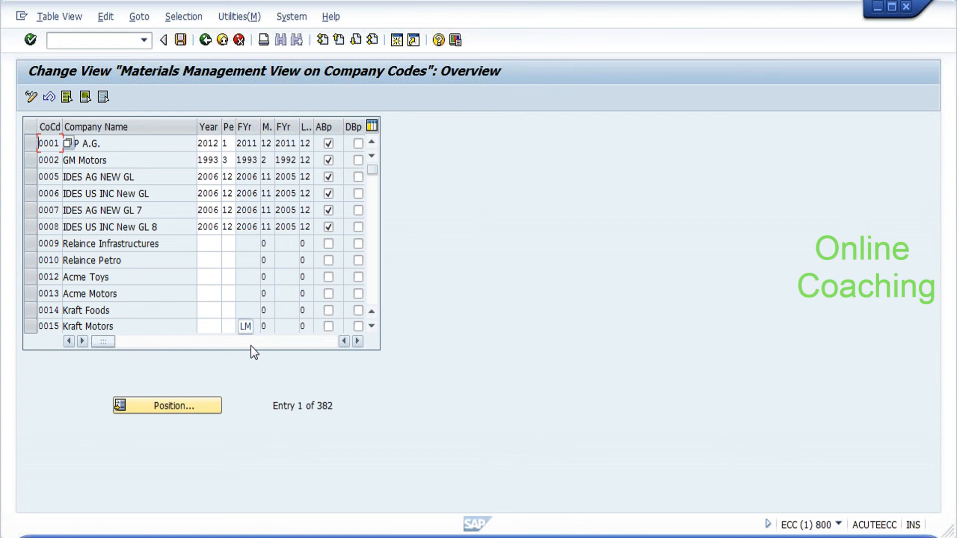
pyautogui.click(177, 409)
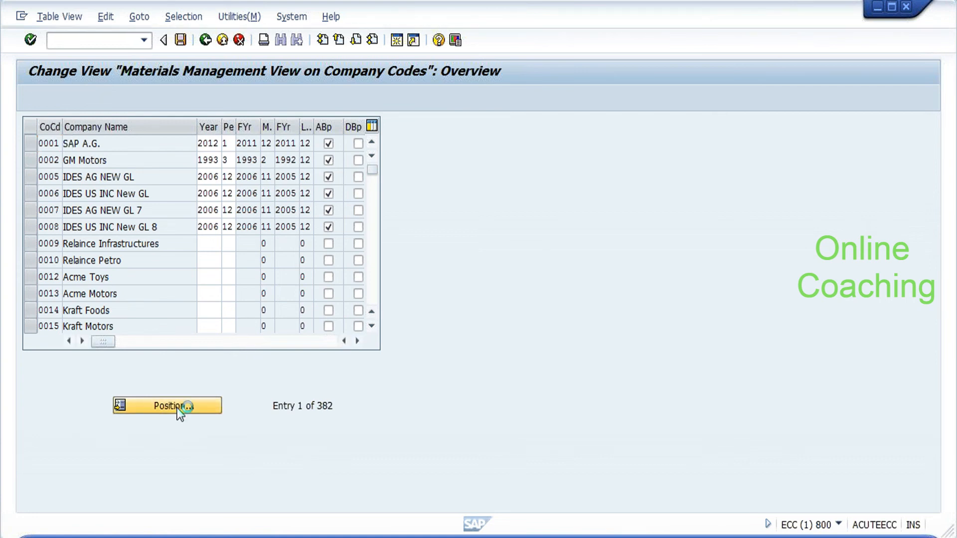
pyautogui.write('1000')
pyautogui.press('Return')
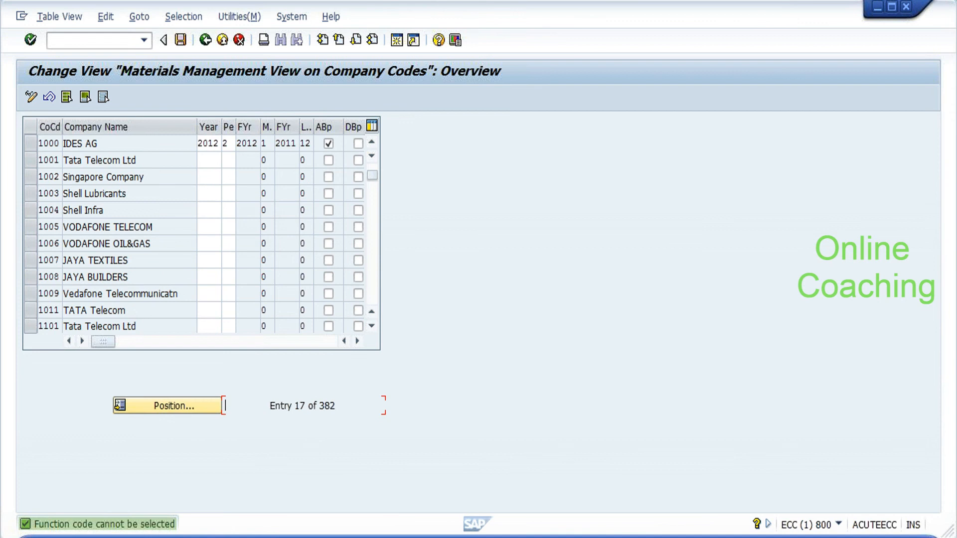
pyautogui.click(358, 342)
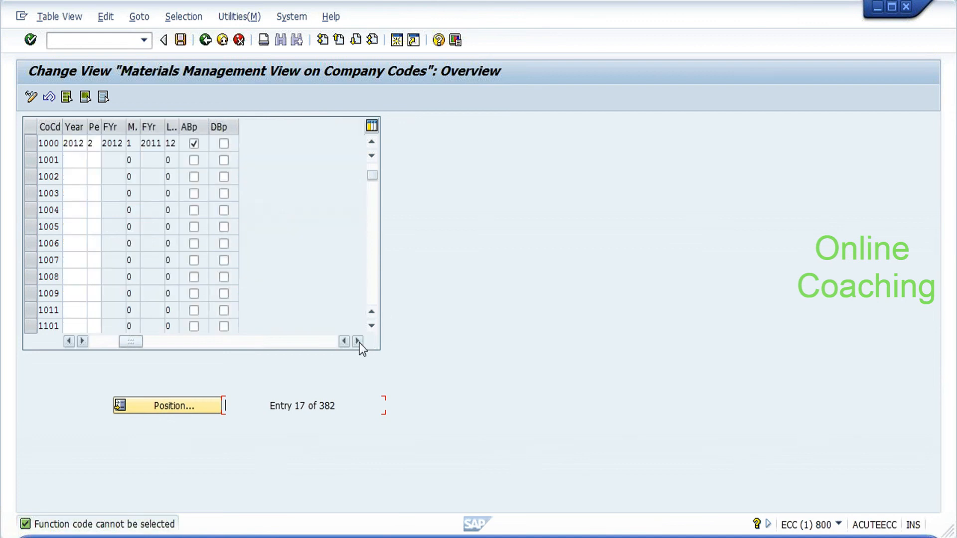
pyautogui.click(111, 340)
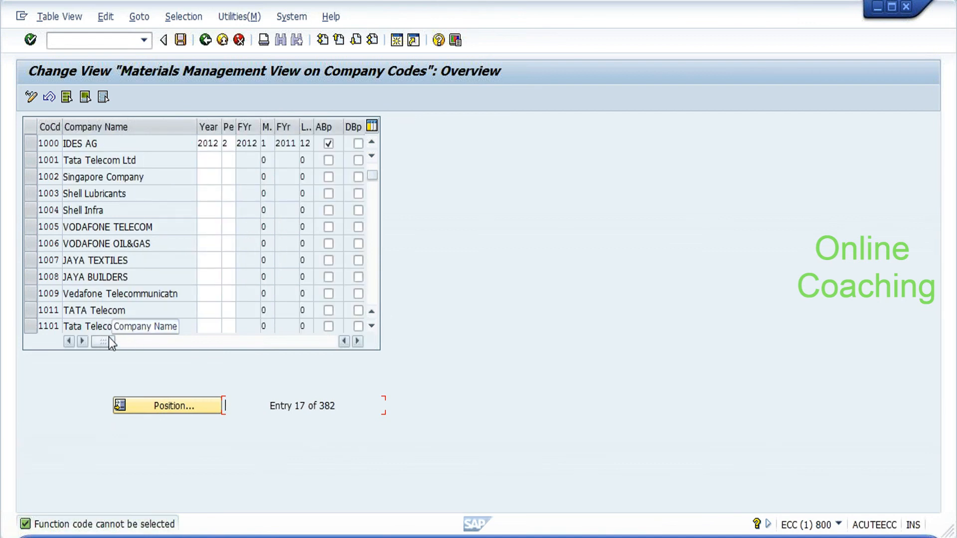
pyautogui.click(206, 42)
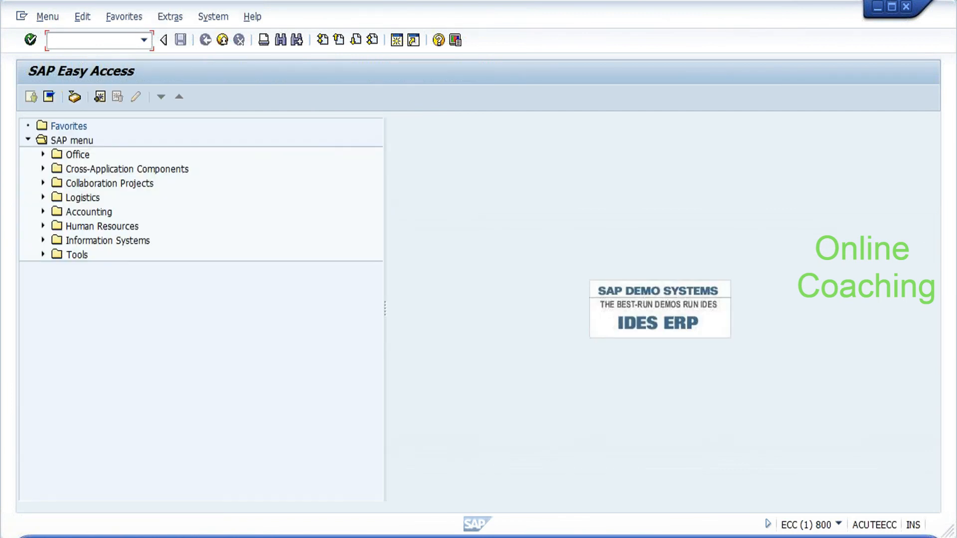
# Retry creating the inbound delivery in VL31N with a previously used external ID and inspect the log entry.
pyautogui.write('vl31n')
pyautogui.press('Return')
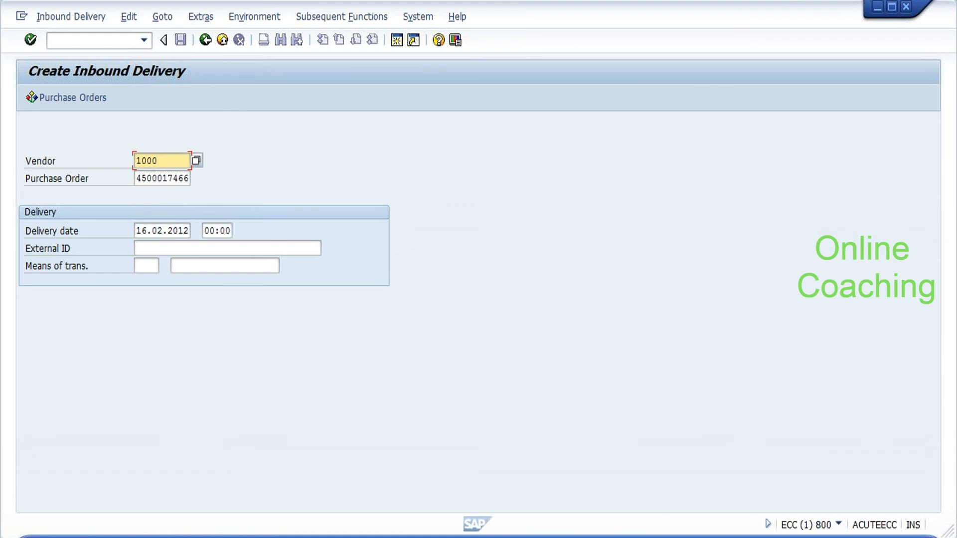
pyautogui.click(181, 245)
pyautogui.press('Down')
pyautogui.press('Return')
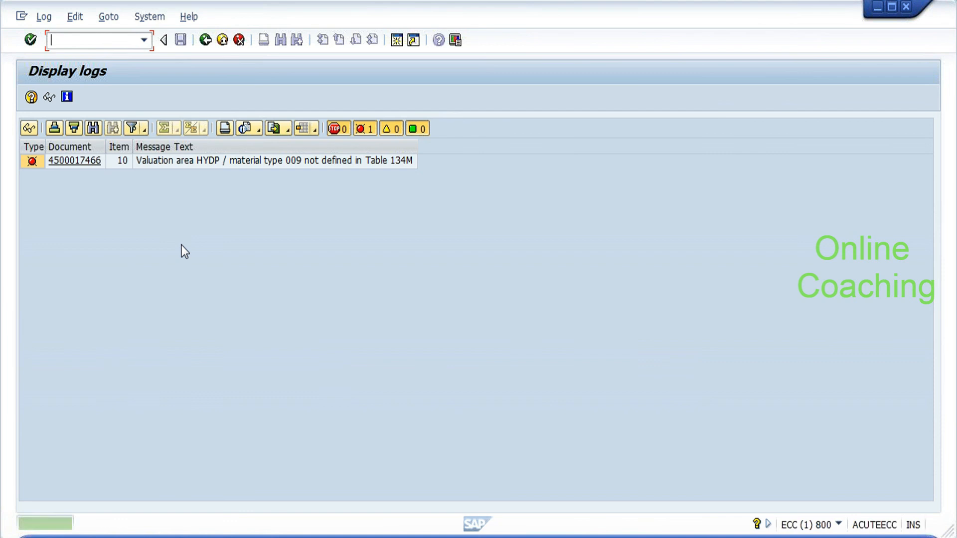
pyautogui.click(185, 164)
# Call up material HP_MACHINE in transaction MM01 to check its material type, and close the view selection.
pyautogui.hotkey('ctrl', '/')
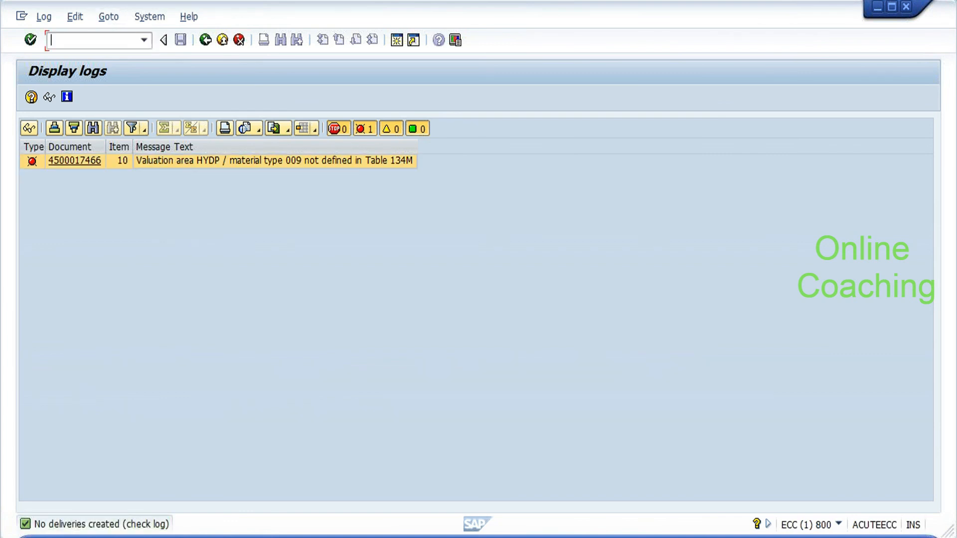
pyautogui.write('/nmm01')
pyautogui.press('Return')
pyautogui.press('Down')
pyautogui.press('Down')
pyautogui.press('Return')
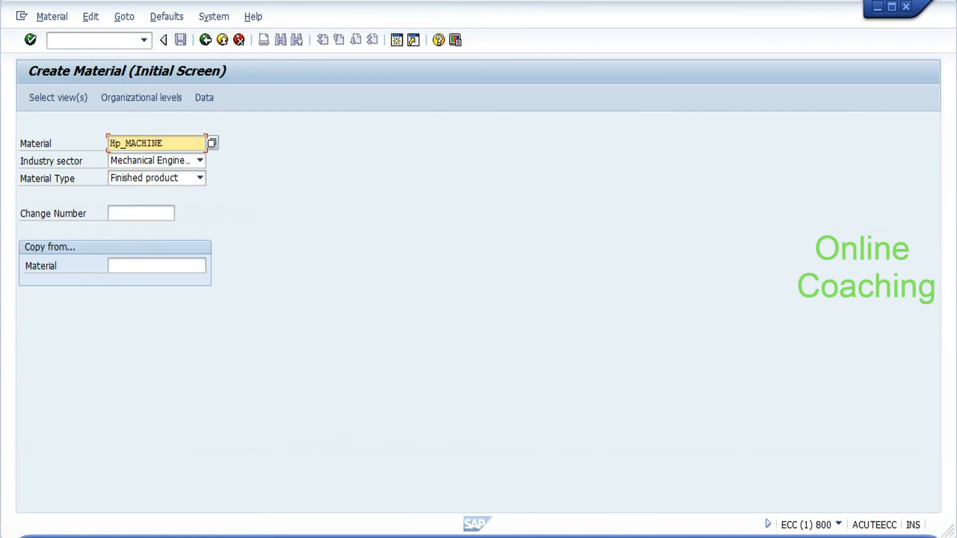
pyautogui.press('Return')
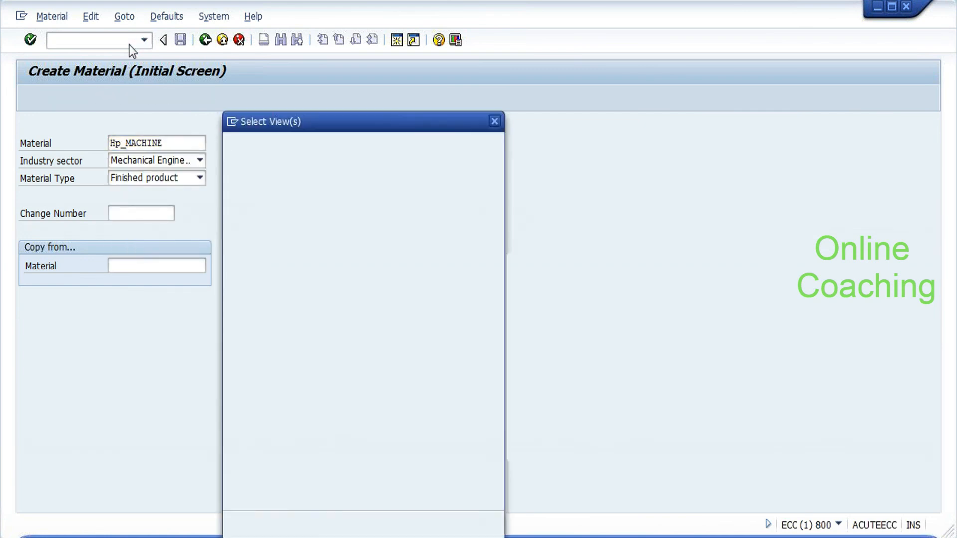
pyautogui.click(492, 526)
# Try to change the material type of HP_MACHINE to Raw material Broad band with the Change Material Type transaction.
pyautogui.click(96, 40)
pyautogui.write('/nmma')
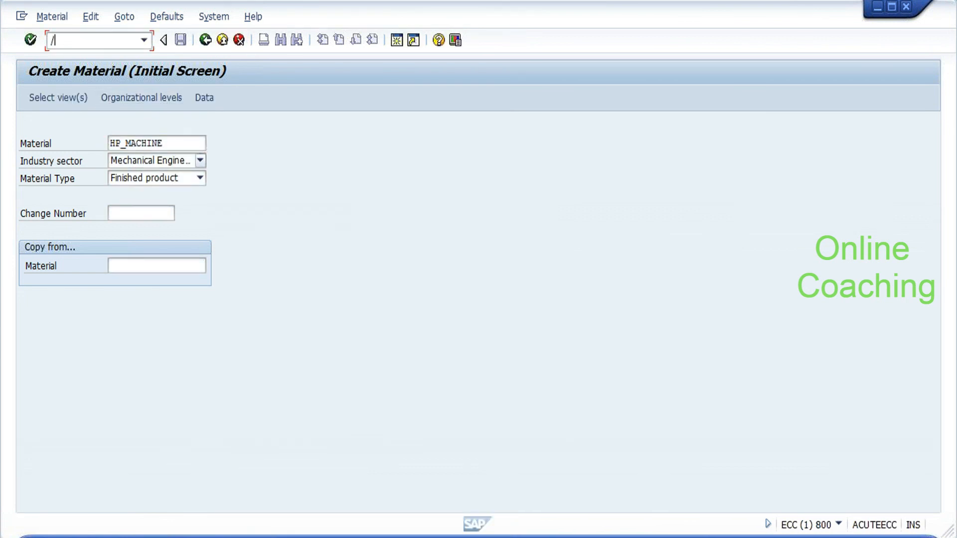
pyautogui.press('Return')
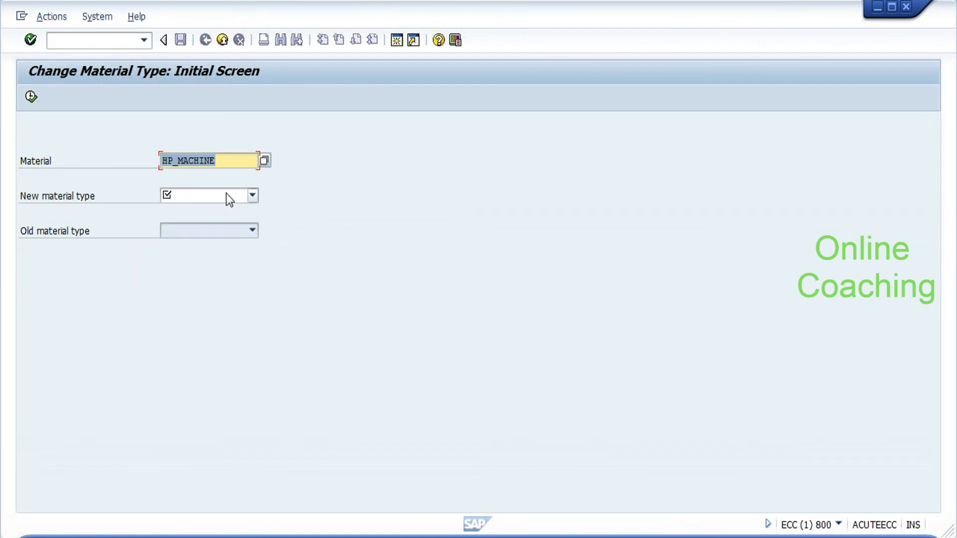
pyautogui.click(227, 197)
pyautogui.scroll(-10, 199, 309)
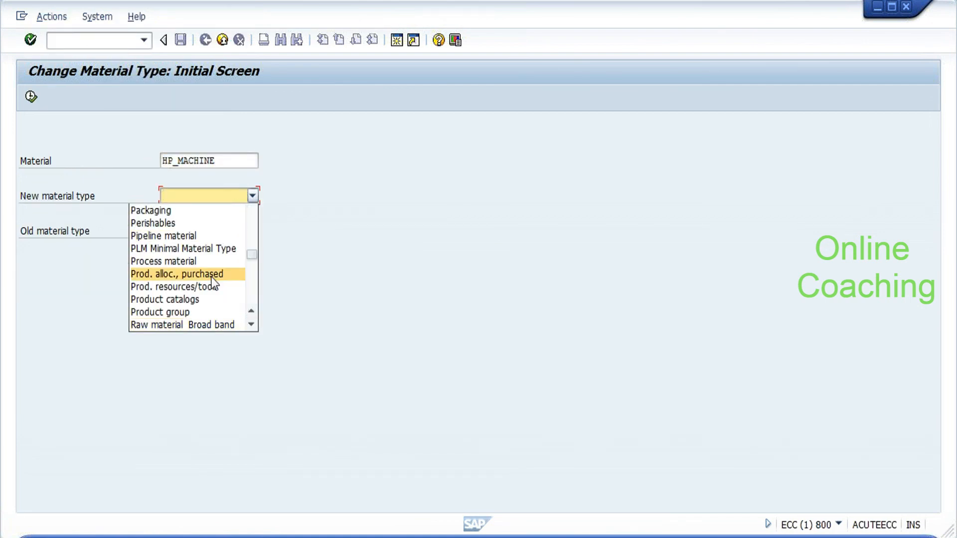
pyautogui.click(204, 323)
pyautogui.press('Return')
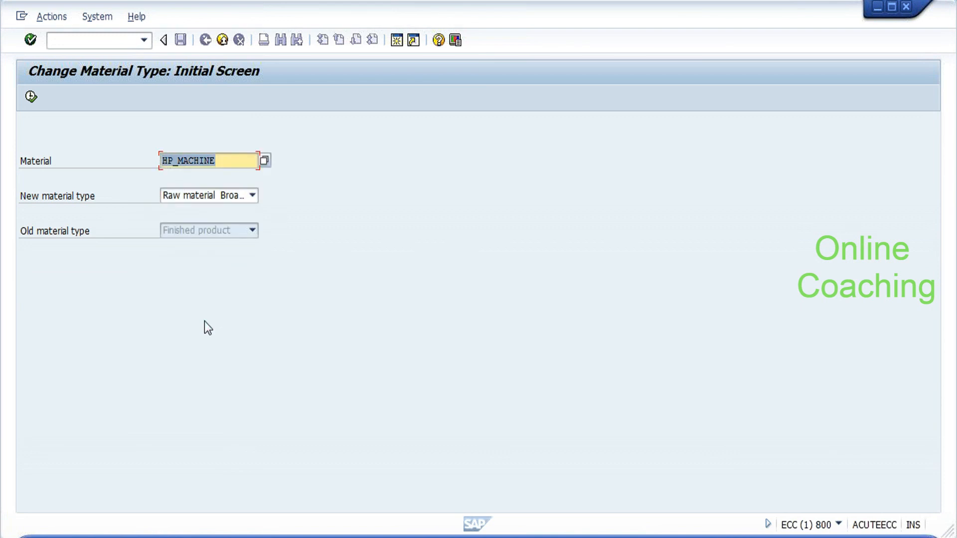
pyautogui.click(31, 96)
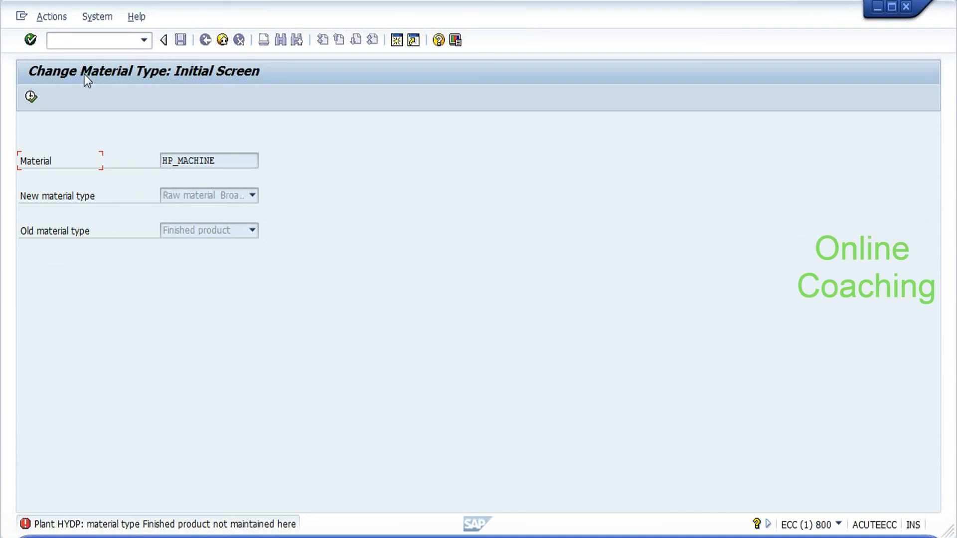
# Read the detailed explanation of the error message for the material type change, and close it.
pyautogui.click(90, 41)
pyautogui.click(132, 524)
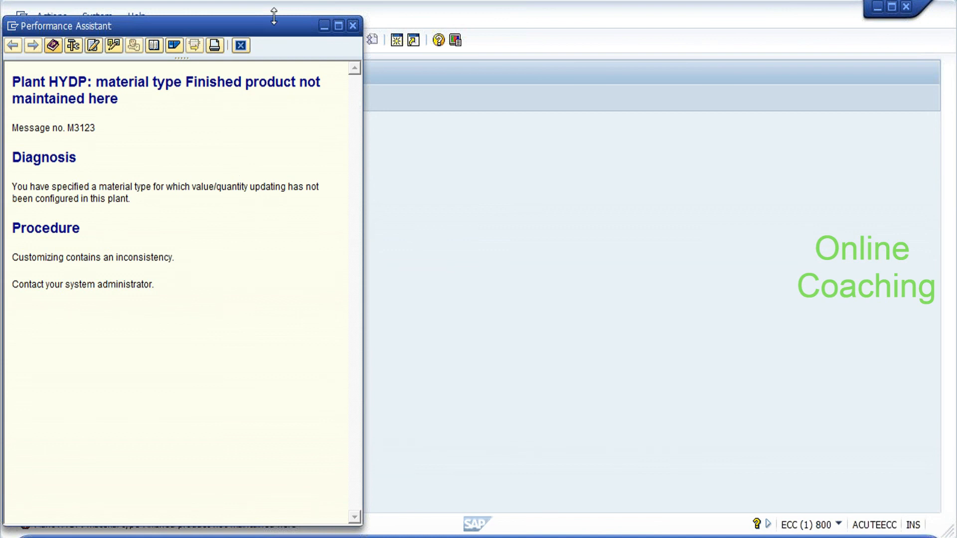
pyautogui.click(352, 26)
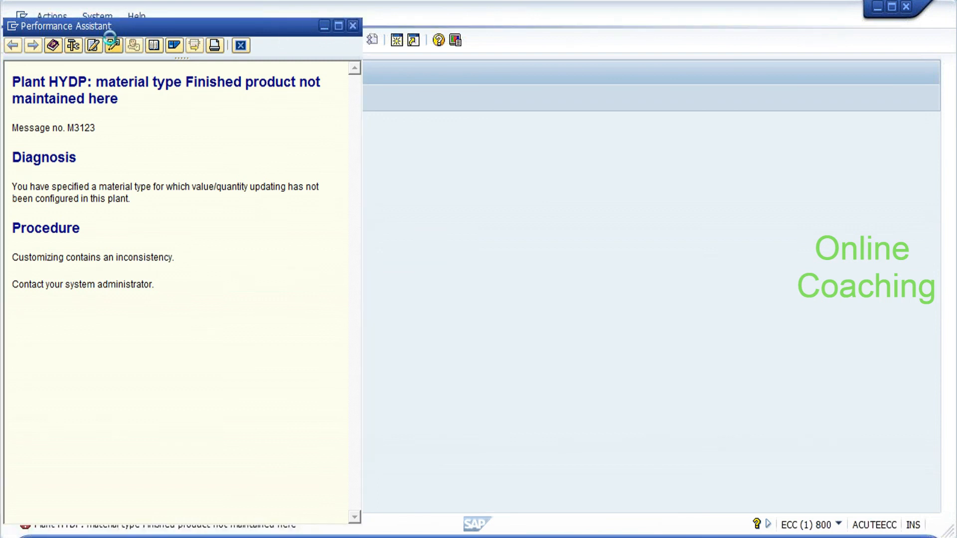
pyautogui.write('/nmm')
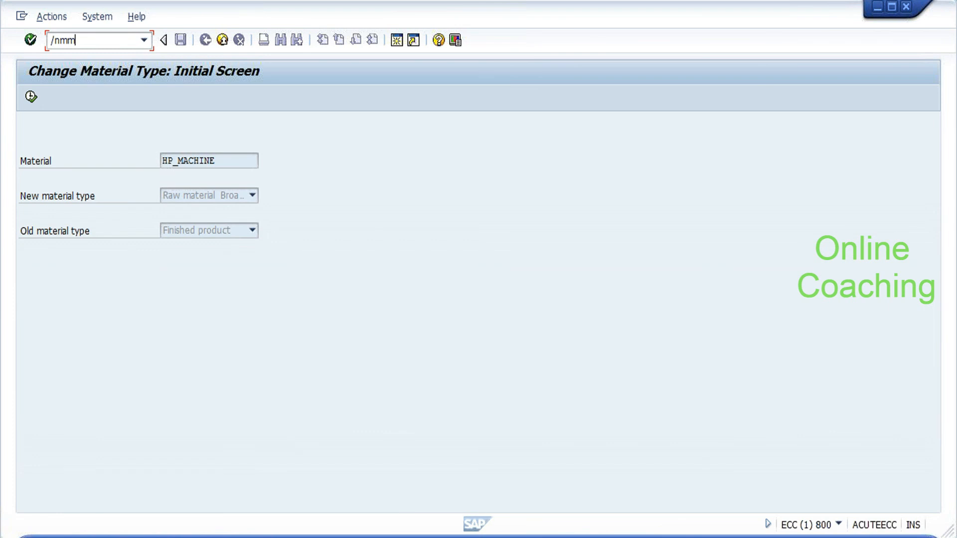
pyautogui.write('01')
pyautogui.press('Return')
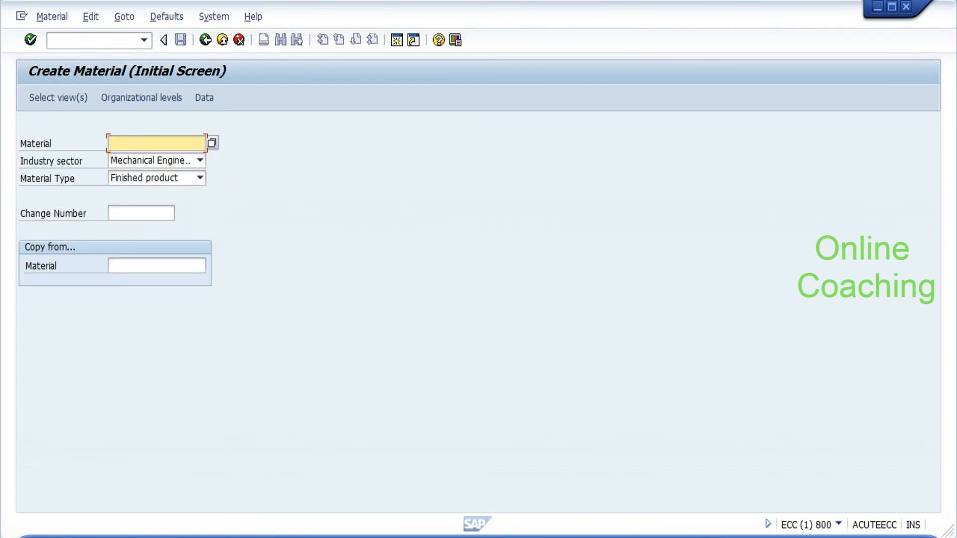
pyautogui.click(157, 266)
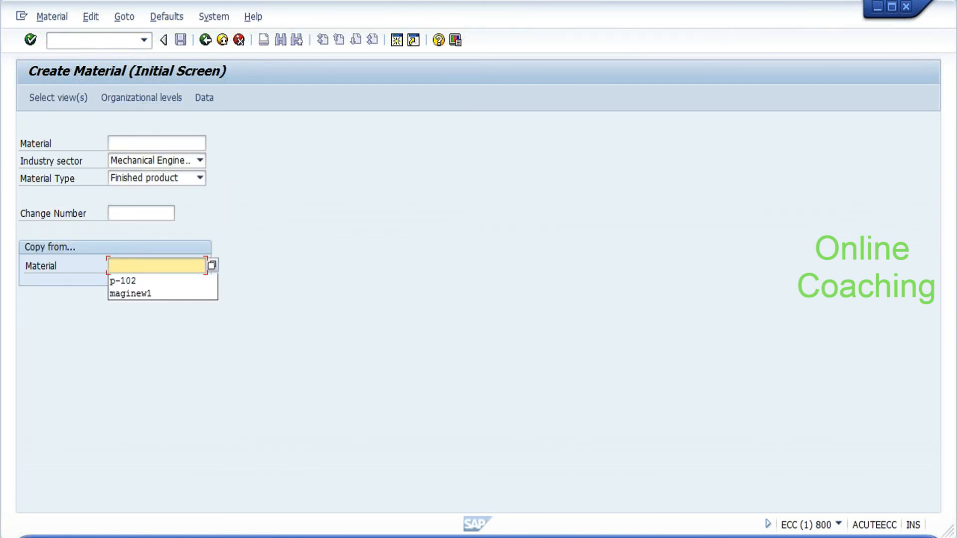
pyautogui.press('Down')
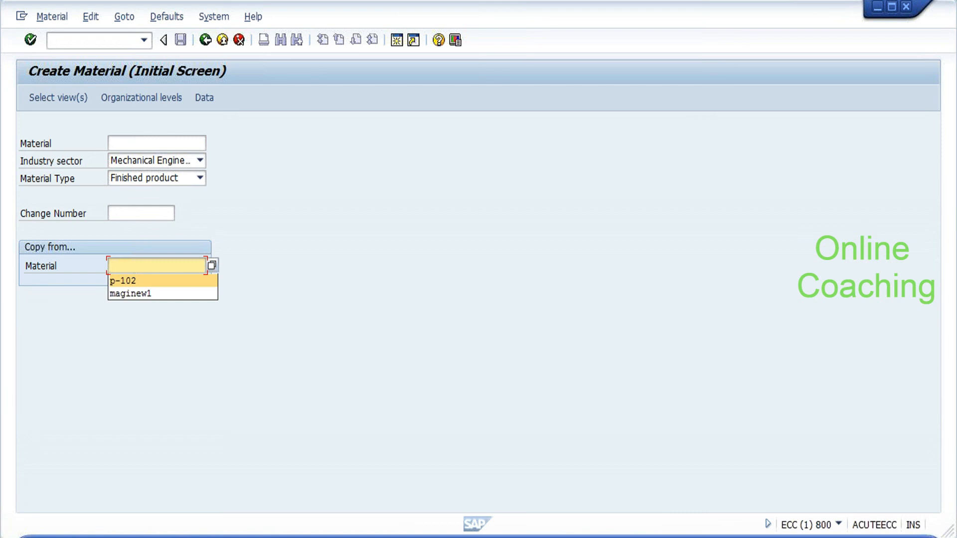
pyautogui.press('Return')
# Start transaction OMS2 and display the quantity/value updating settings for material type 009, Finished product.
pyautogui.click(93, 40)
pyautogui.write('/noms2')
pyautogui.press('Return')
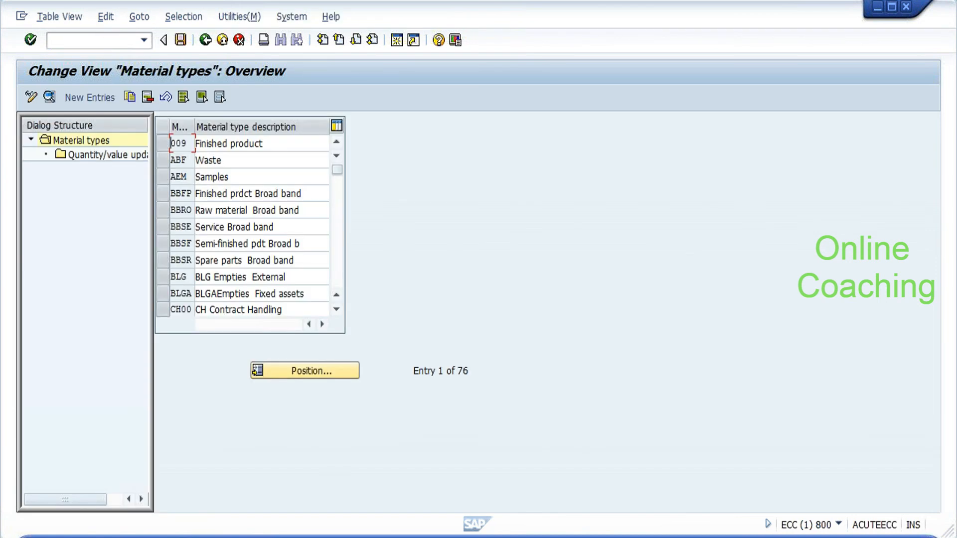
pyautogui.click(167, 145)
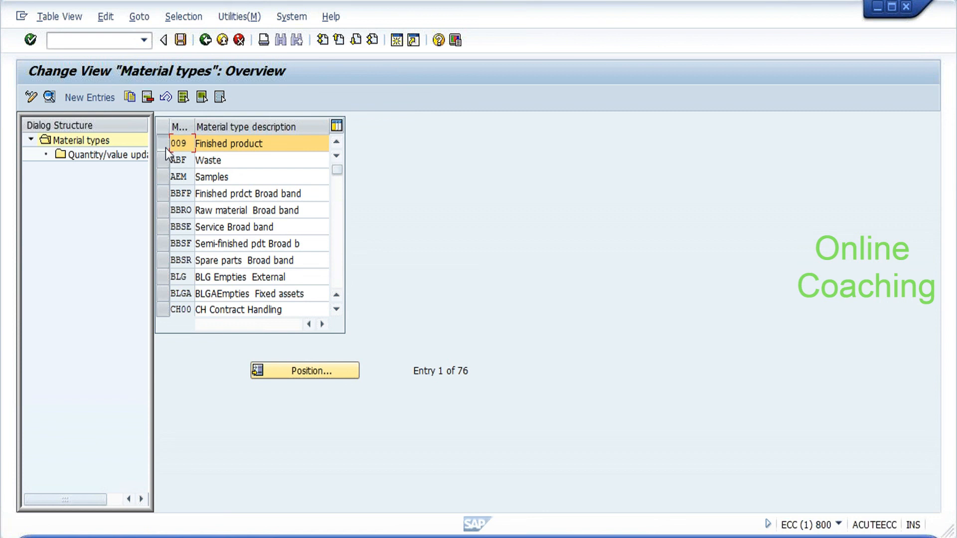
pyautogui.doubleClick(133, 154)
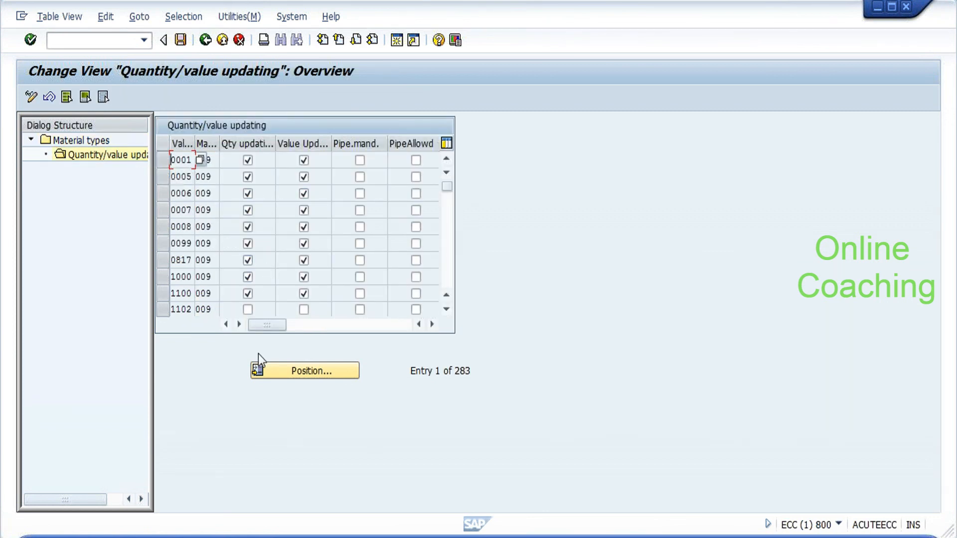
# Find valuation area HYDP, activate quantity and value updating for material type 009, and save under customizing request ECCK900409.
pyautogui.click(259, 371)
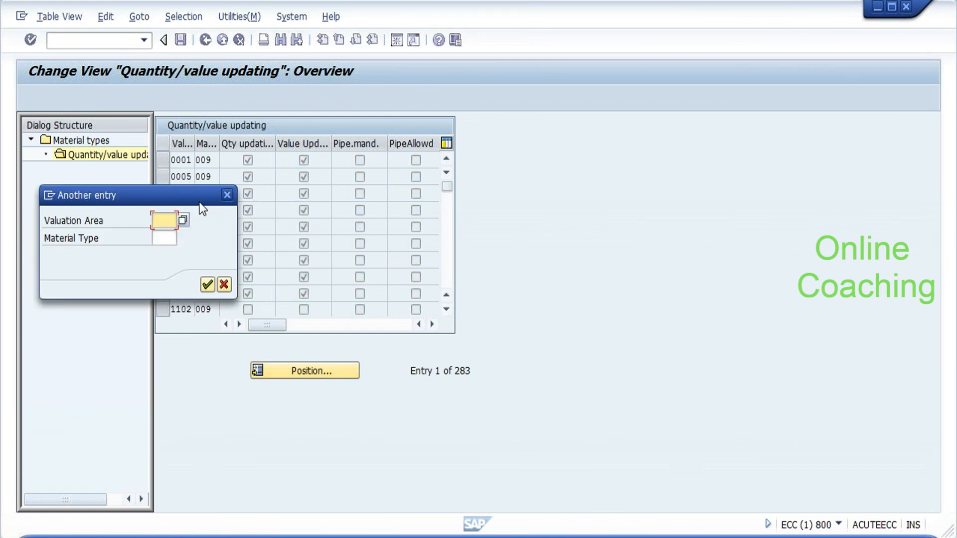
pyautogui.write('hydp')
pyautogui.press('Return')
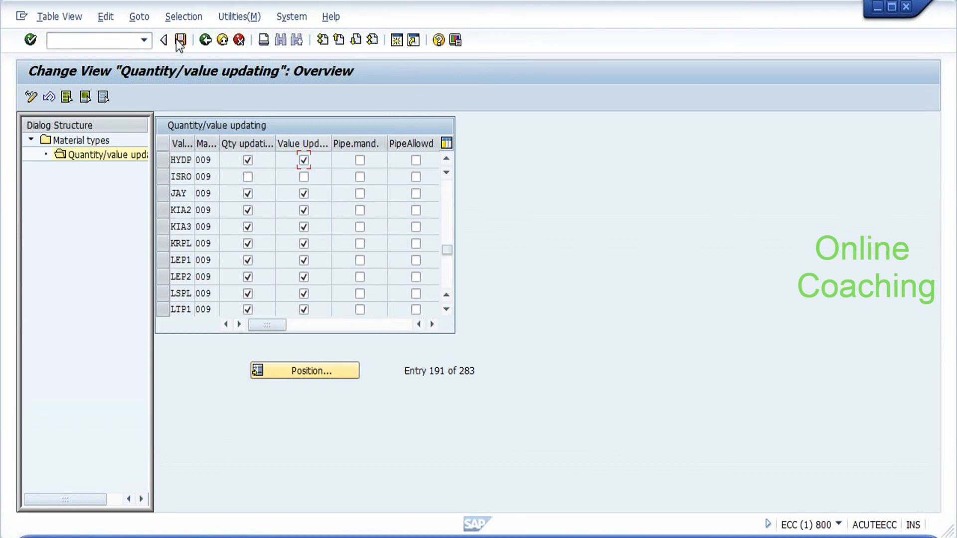
pyautogui.click(181, 39)
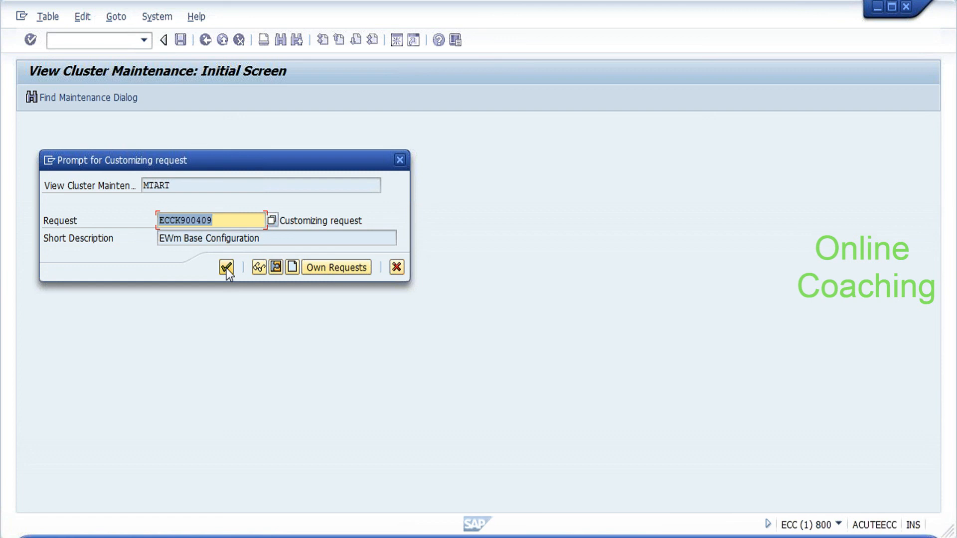
pyautogui.click(226, 268)
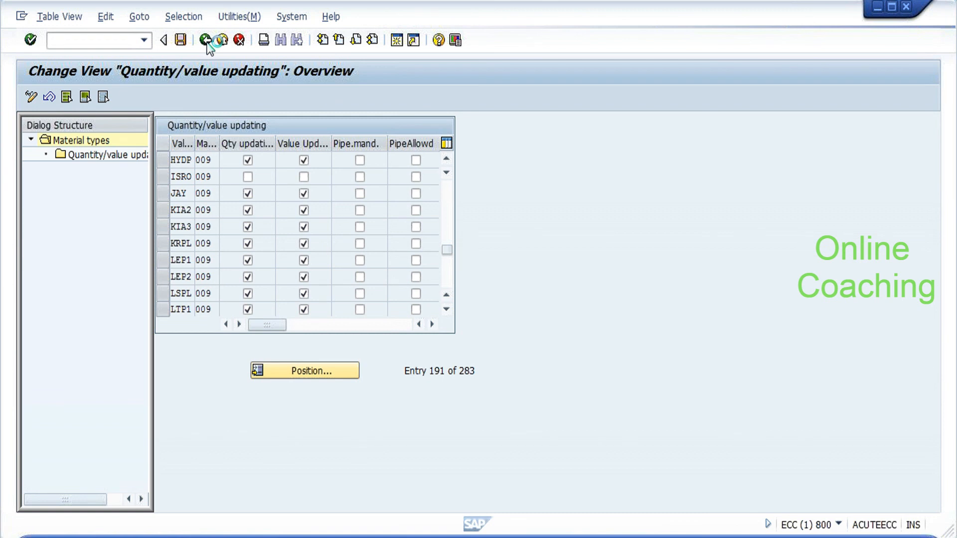
pyautogui.click(205, 40)
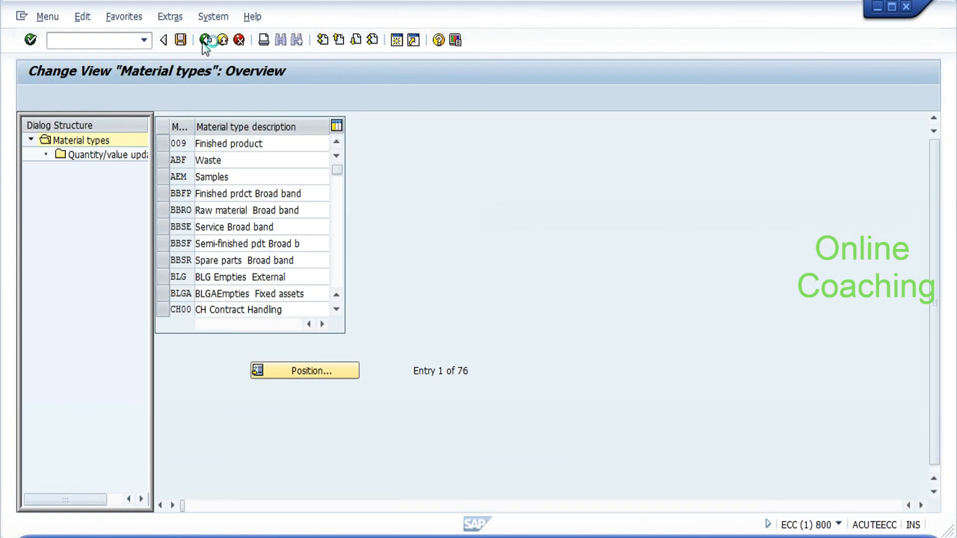
# Check the quantity/value update entries for valuation area HYDP in table view T134M, and return to SAP Easy Access.
pyautogui.click(205, 40)
pyautogui.click(160, 300)
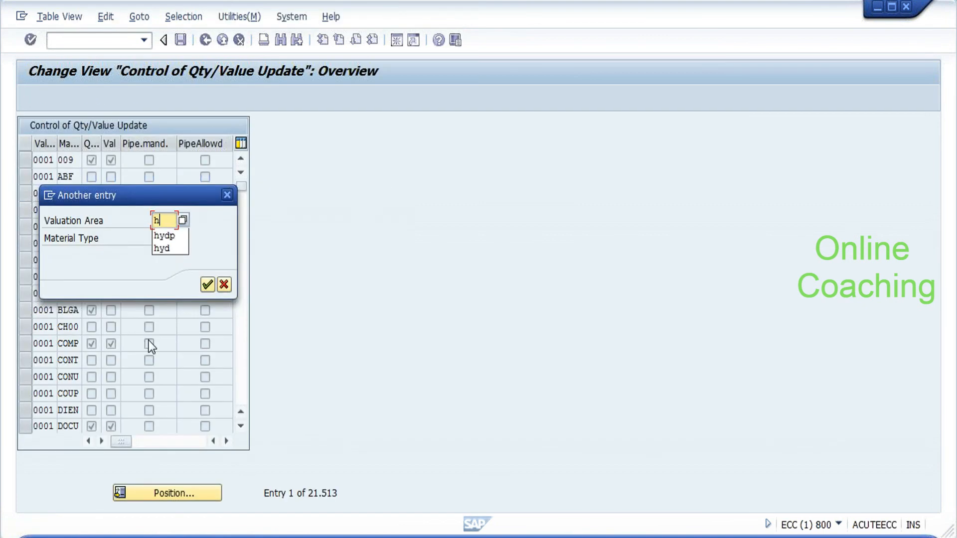
pyautogui.click(156, 236)
pyautogui.press('Return')
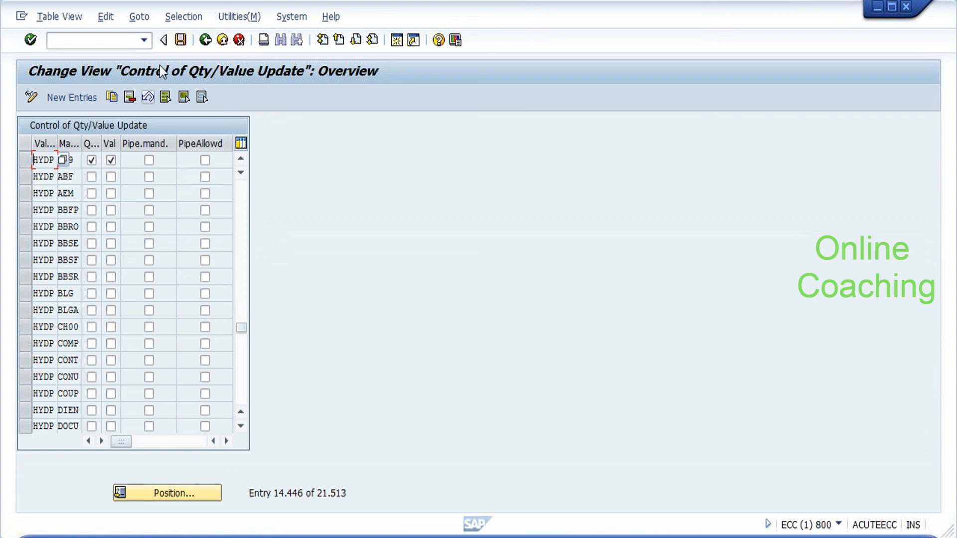
pyautogui.click(205, 40)
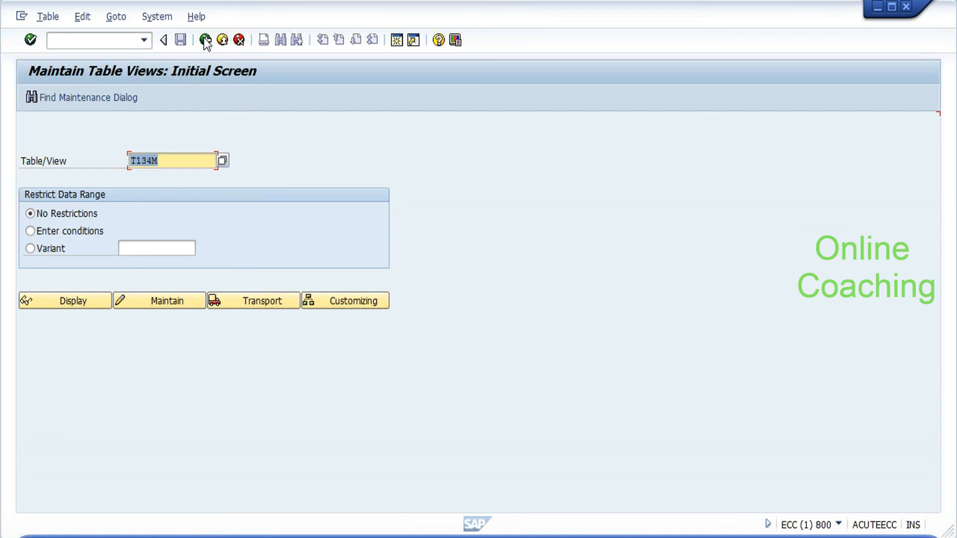
pyautogui.click(205, 40)
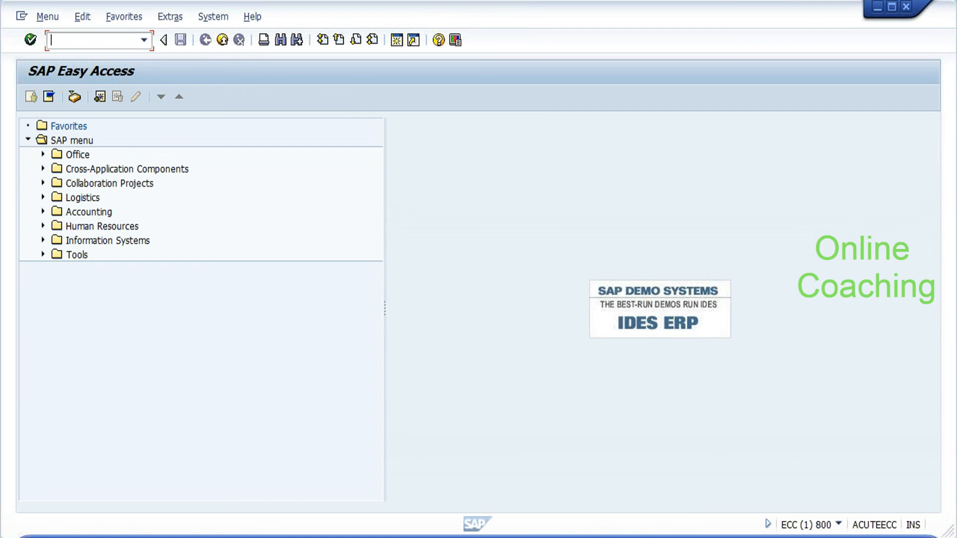
# Start transaction VL31N and begin an inbound delivery for the purchase order with external ID test_asn2.
pyautogui.write('vl')
pyautogui.write('31n')
pyautogui.press('Return')
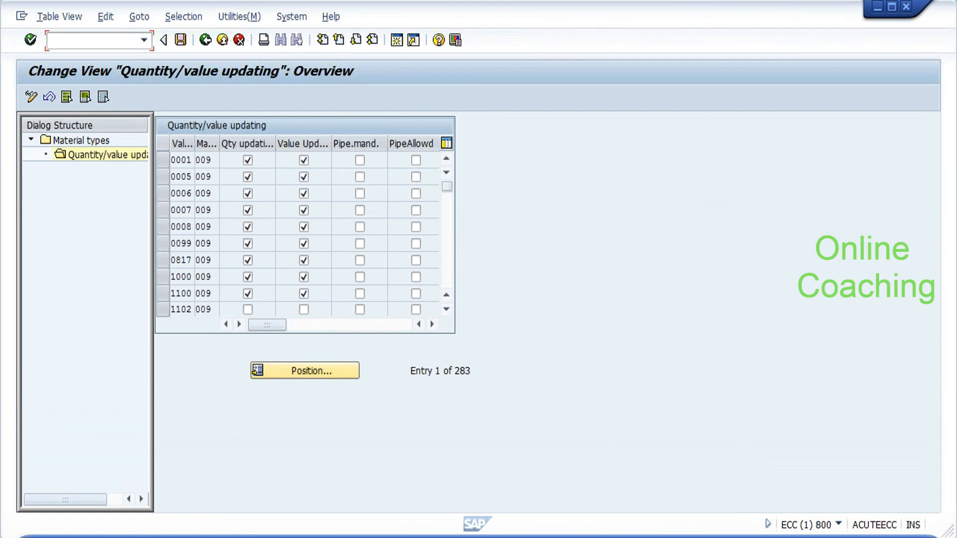
pyautogui.write('/nvl31n')
pyautogui.press('Return')
pyautogui.click(164, 248)
pyautogui.write('test_asn2')
pyautogui.press('Return')
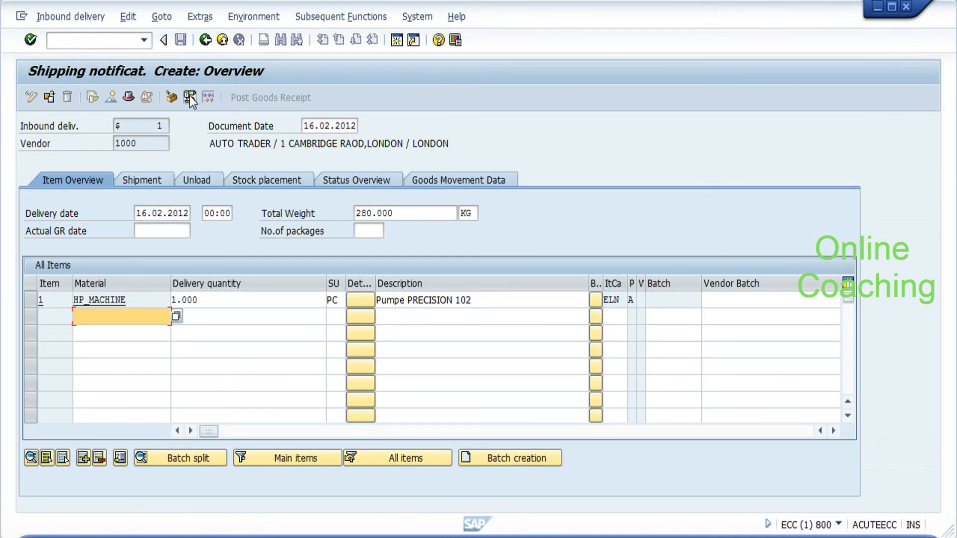
# Review the shipment data of the HP_MACHINE item and save the inbound delivery.
pyautogui.click(190, 96)
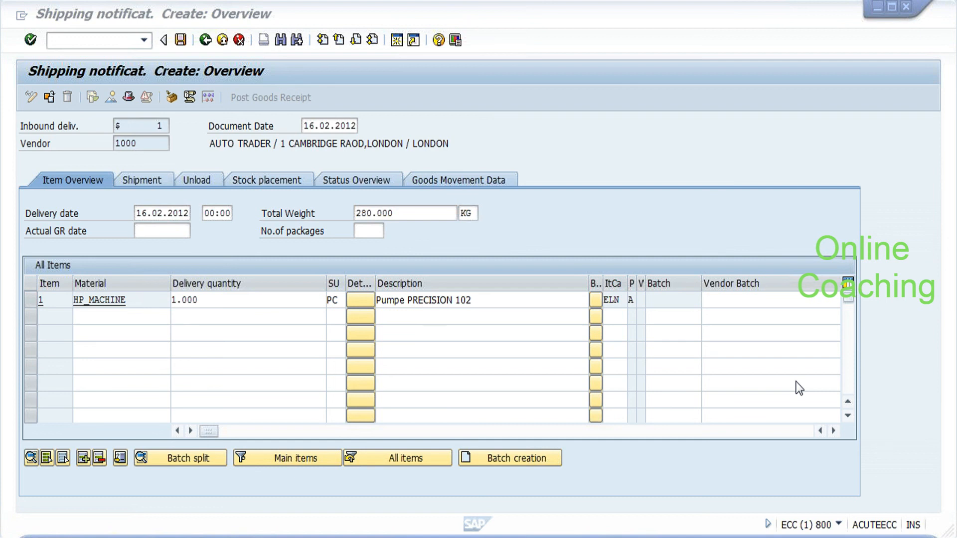
pyautogui.click(157, 181)
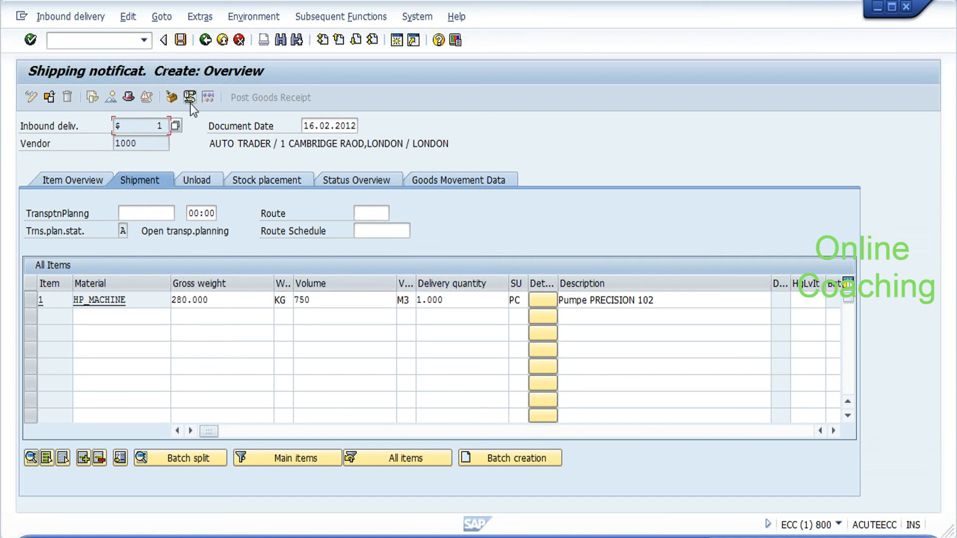
pyautogui.click(181, 40)
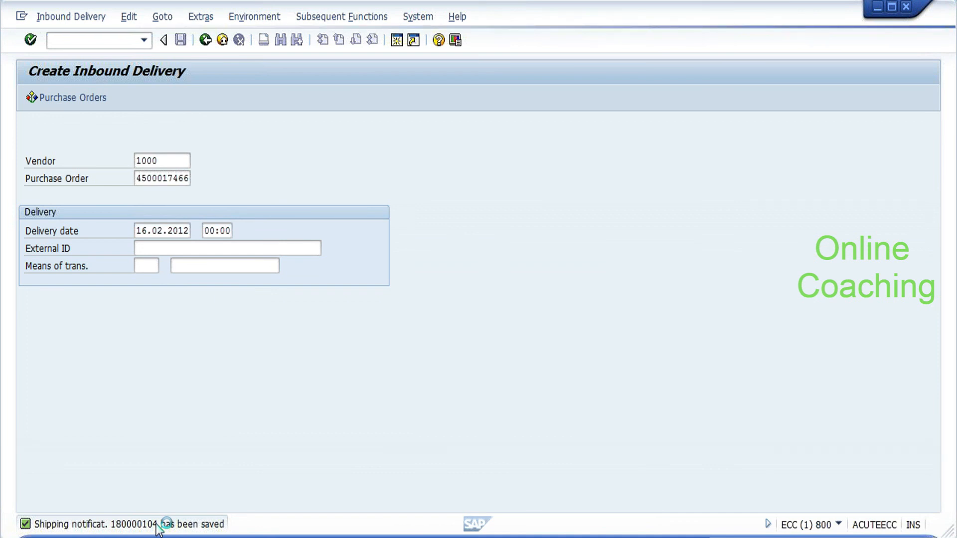
# Copy the new delivery's number from the save message details and open that inbound delivery for change in VL32N.
pyautogui.doubleClick(159, 525)
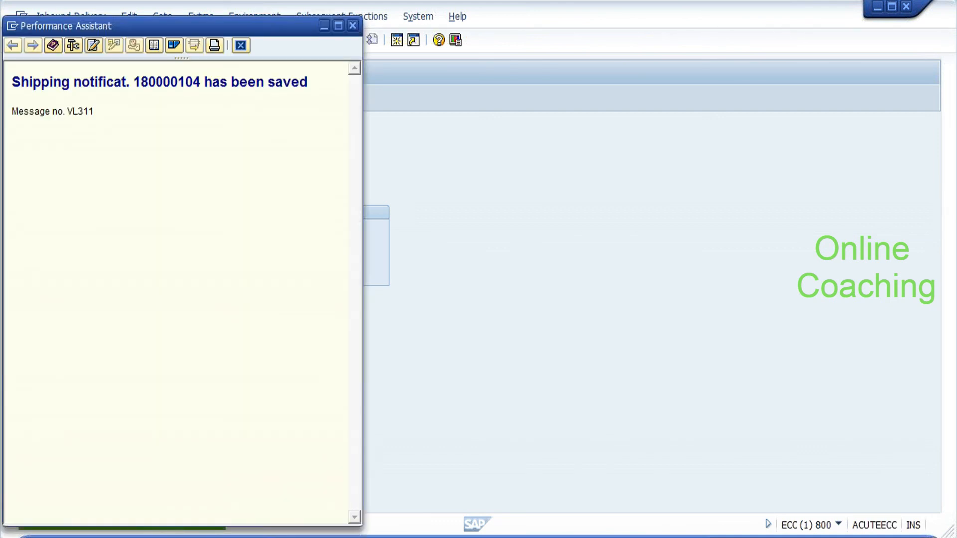
pyautogui.doubleClick(167, 82)
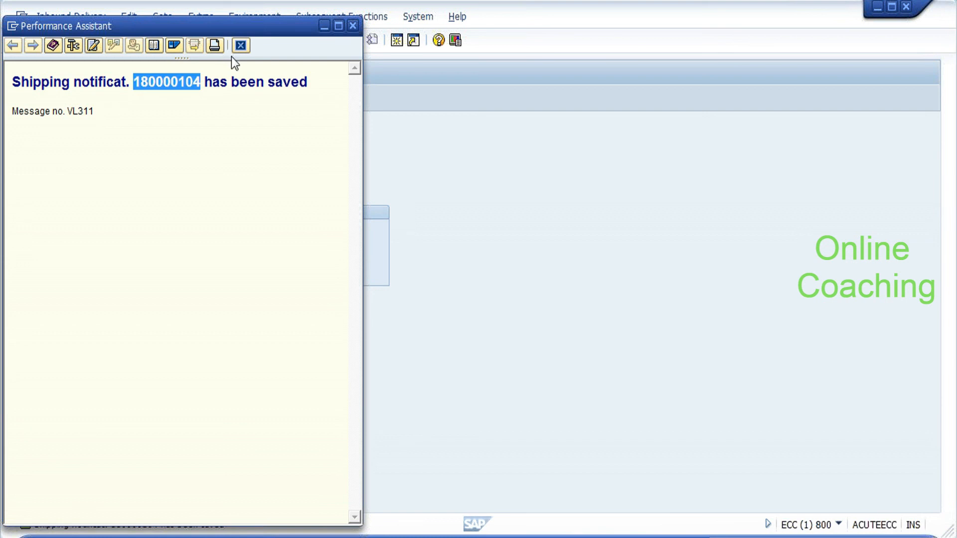
pyautogui.click(240, 47)
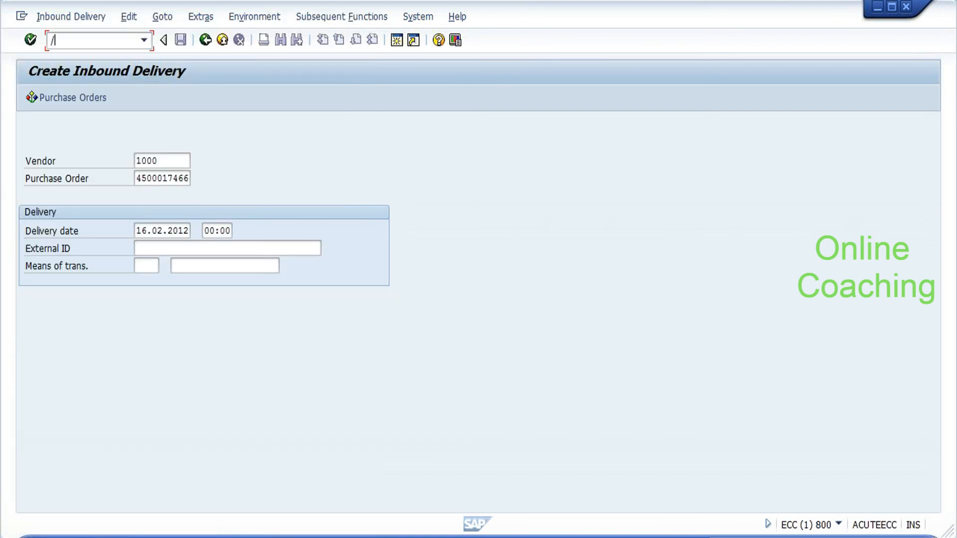
pyautogui.write('/nvl32')
pyautogui.press('Return')
pyautogui.click(188, 159)
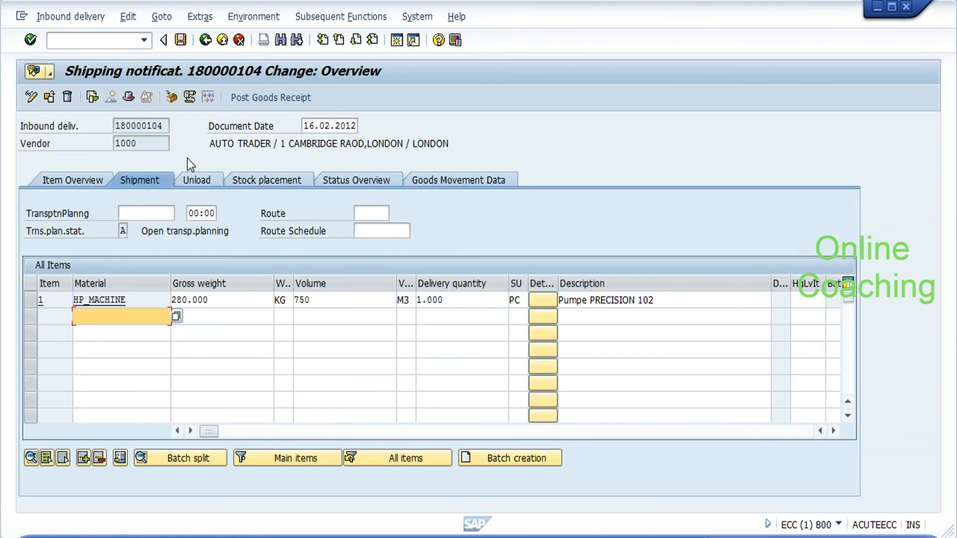
pyautogui.click(160, 18)
pyautogui.moveTo(131, 23)
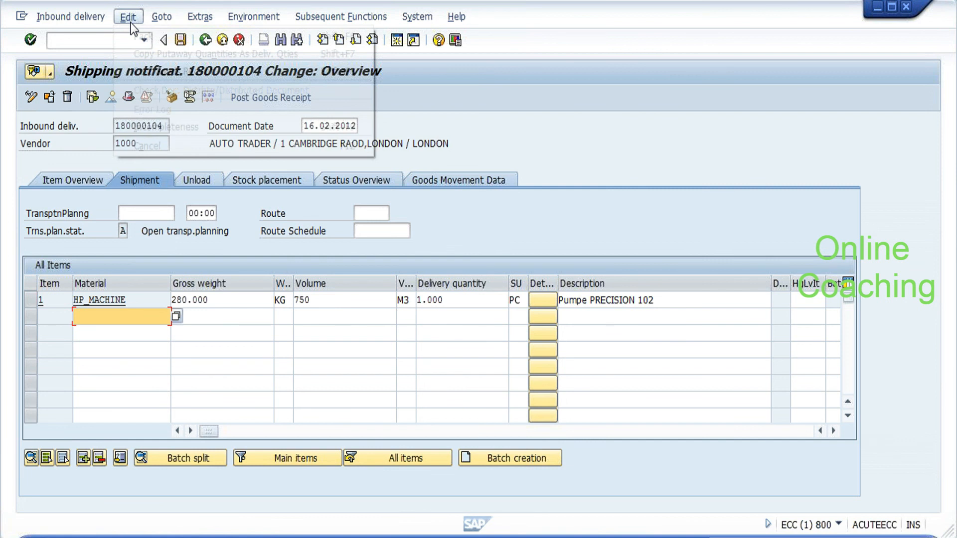
pyautogui.moveTo(254, 17)
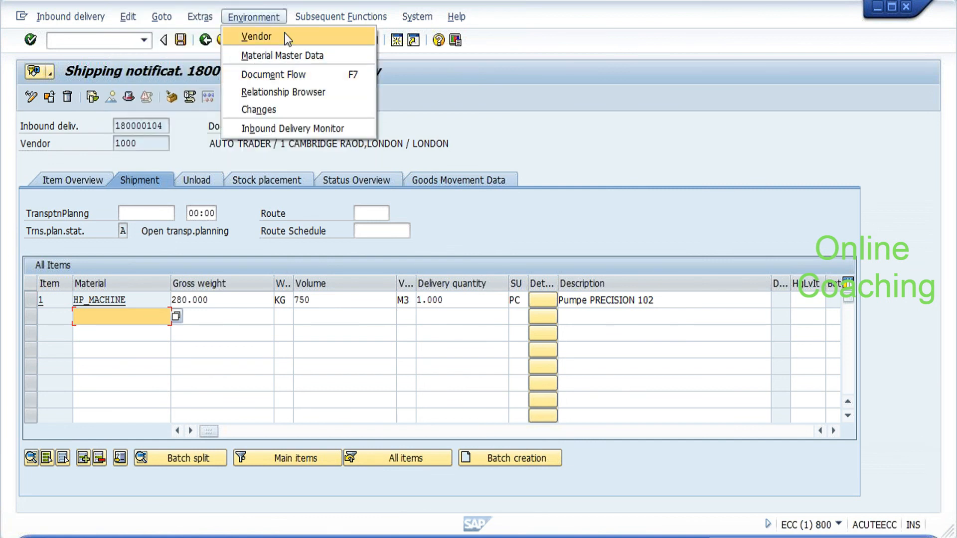
pyautogui.moveTo(288, 18)
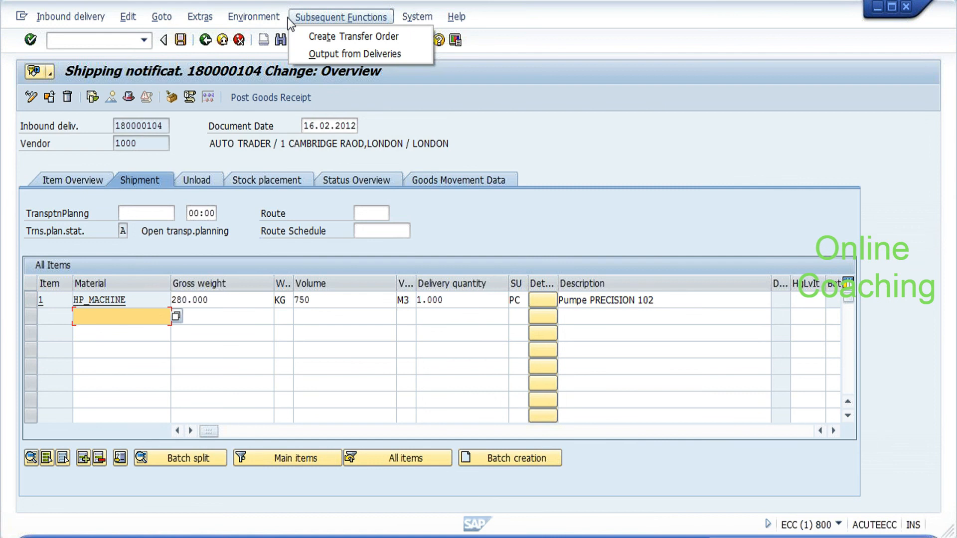
pyautogui.moveTo(162, 17)
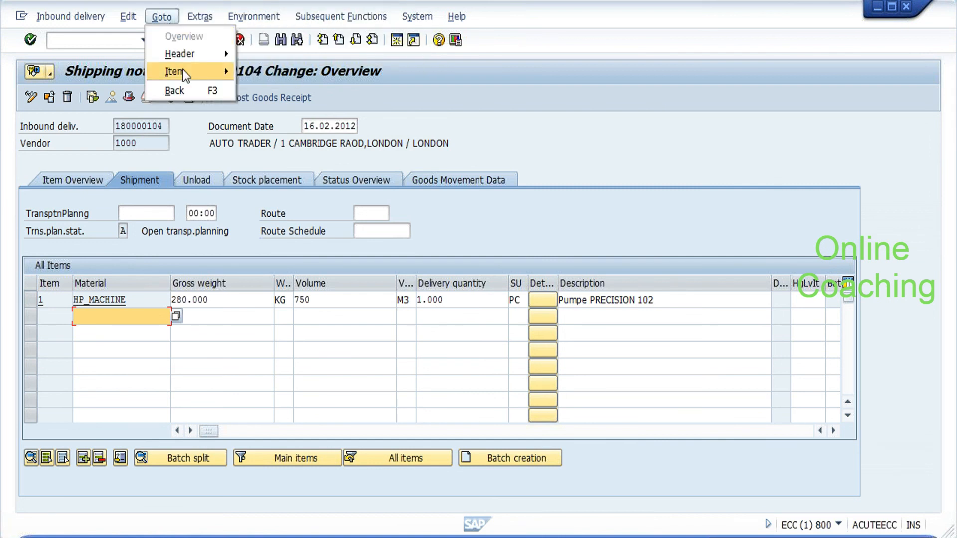
pyautogui.moveTo(183, 70)
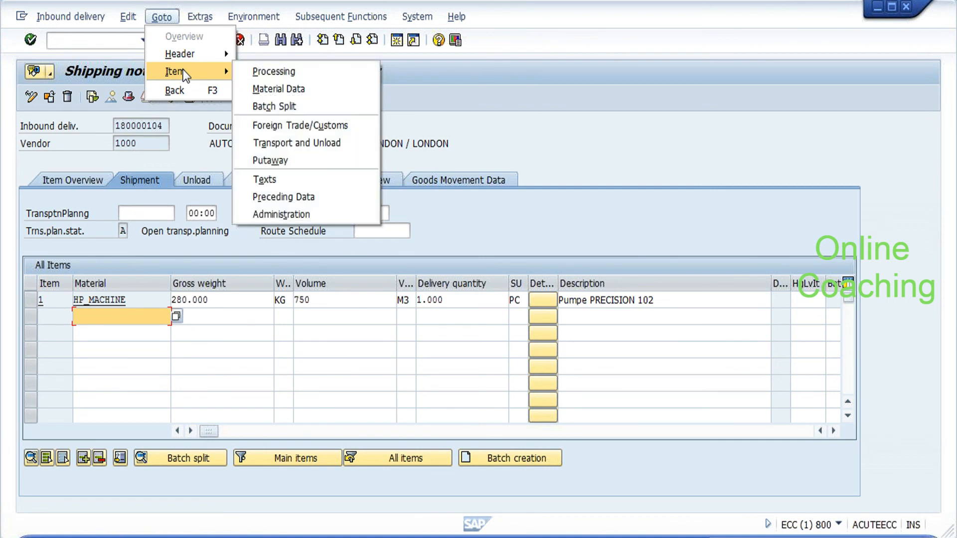
pyautogui.click(128, 16)
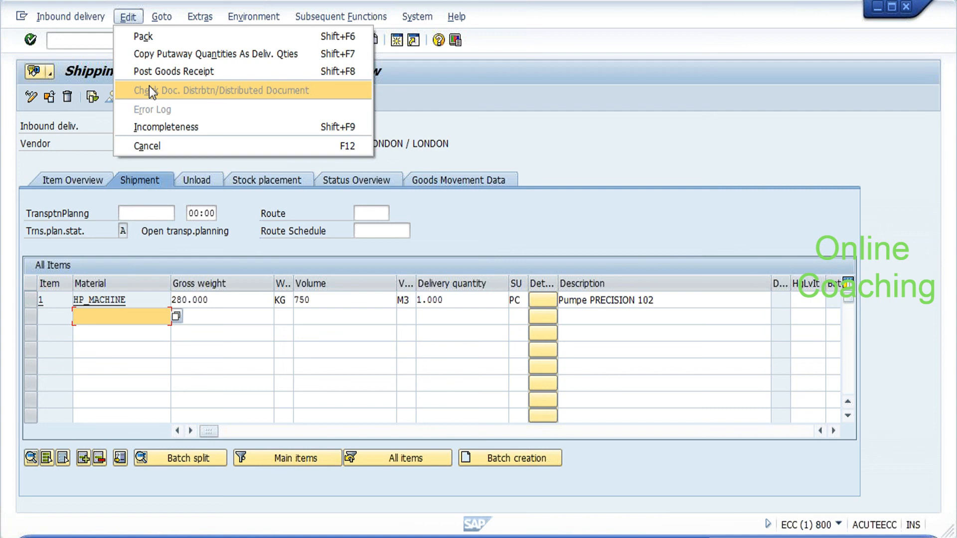
# Examine the plant and storage location of the HP_MACHINE item in the delivery's shipment overview.
pyautogui.click(835, 434)
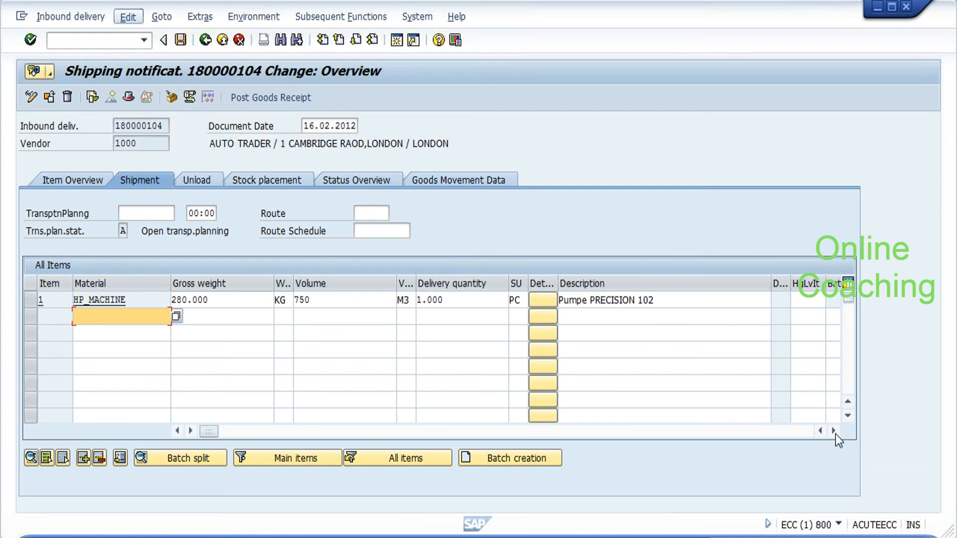
pyautogui.click(835, 434)
pyautogui.click(835, 435)
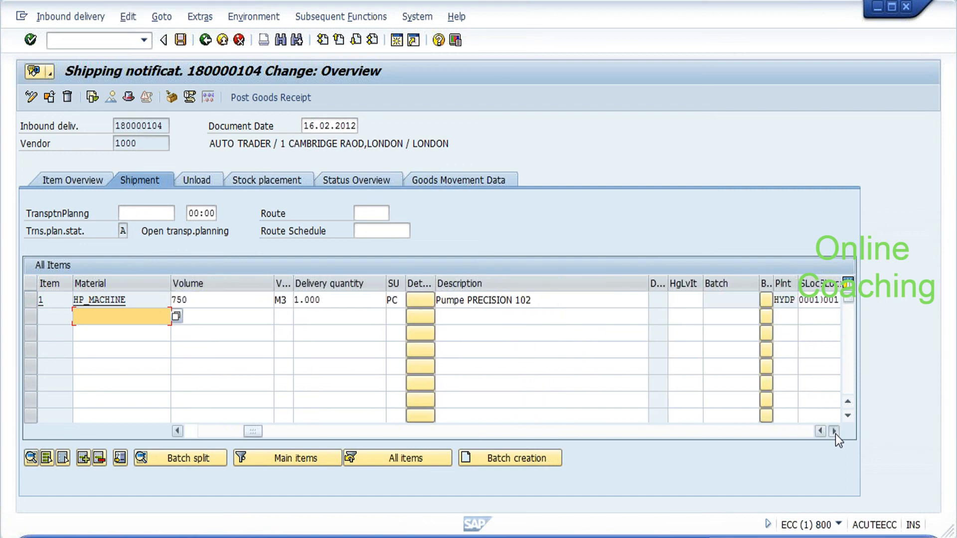
pyautogui.click(835, 435)
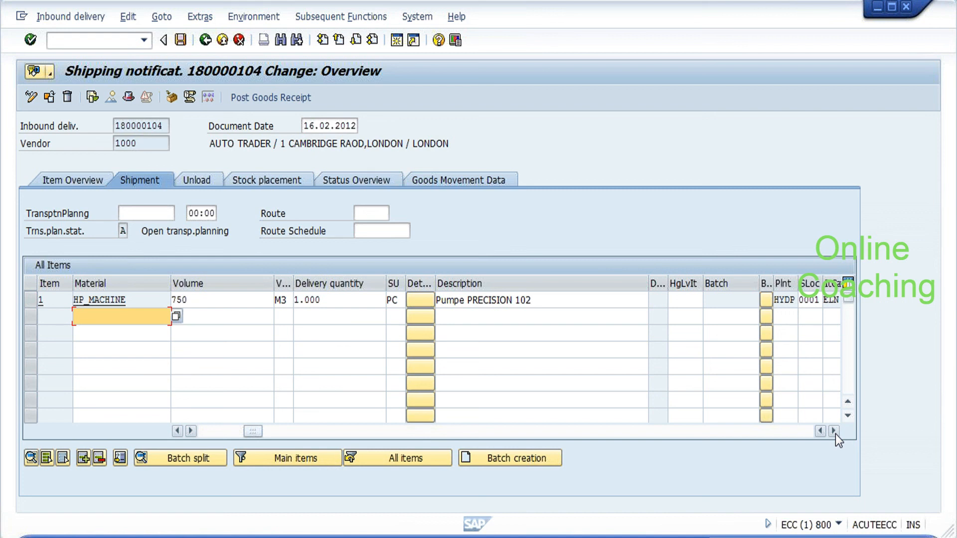
pyautogui.click(835, 434)
pyautogui.click(835, 435)
pyautogui.click(686, 300)
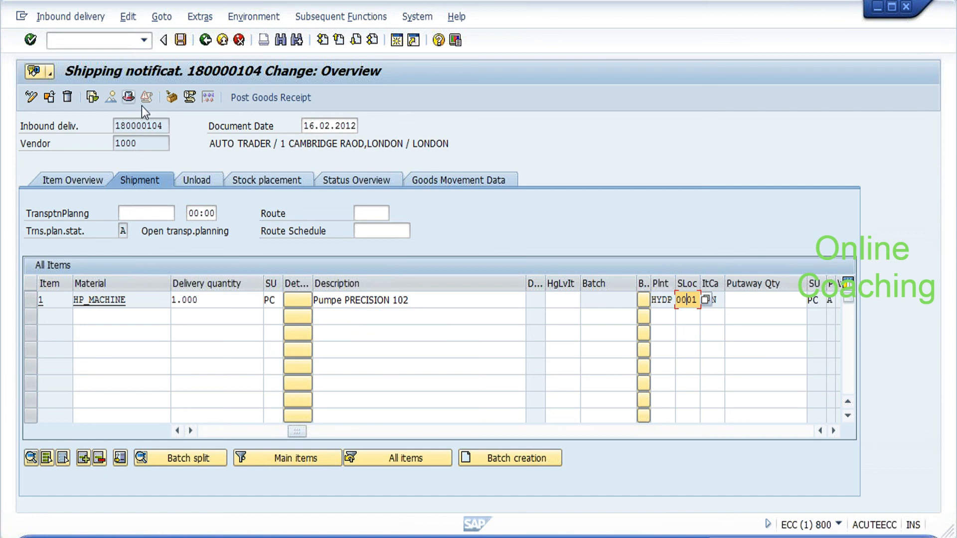
# Open the delivery's header processing data and list the possible distribution status values for the decentralized warehouse.
pyautogui.click(128, 97)
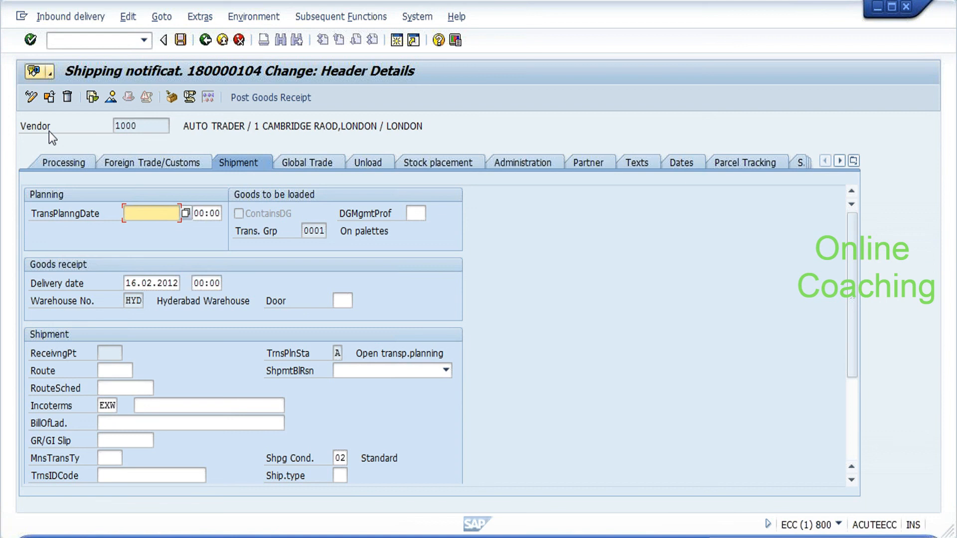
pyautogui.click(64, 162)
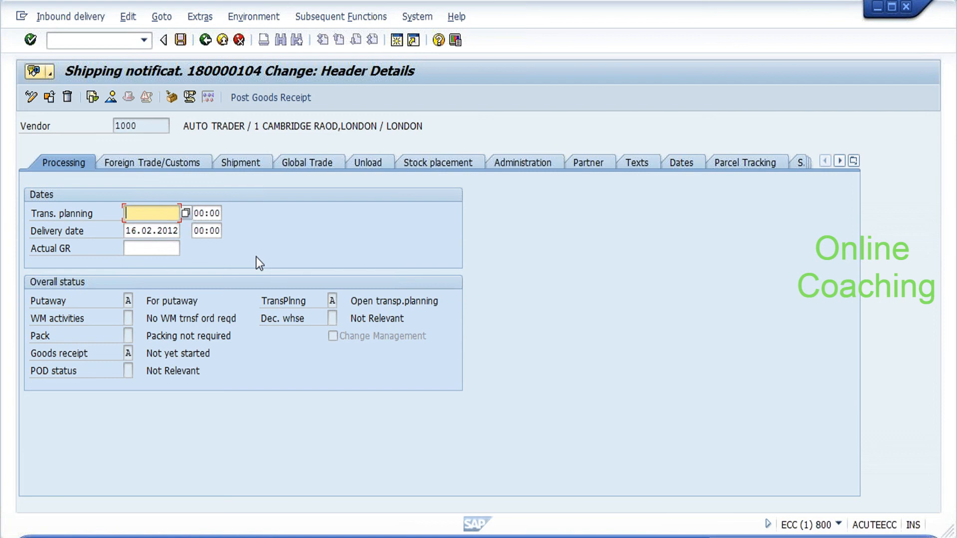
pyautogui.click(351, 317)
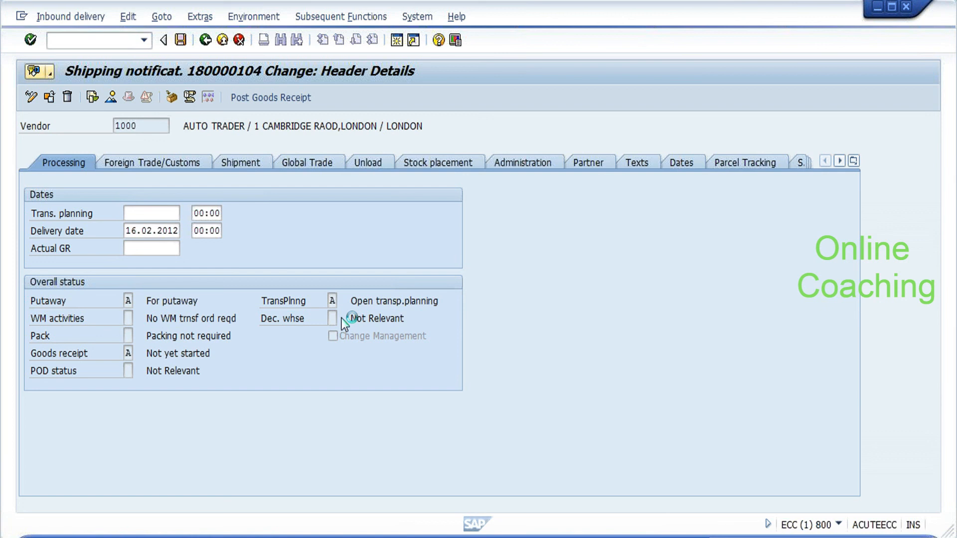
pyautogui.press('F4')
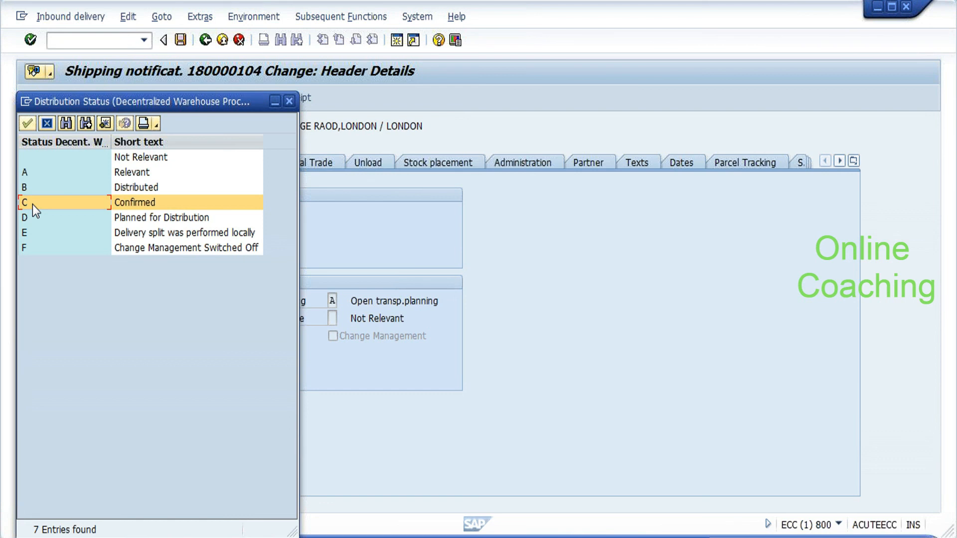
# Check the Confirmed entry (C) among the decentralized warehouse distribution status values and close the value list without changing the status.
pyautogui.doubleClick(32, 204)
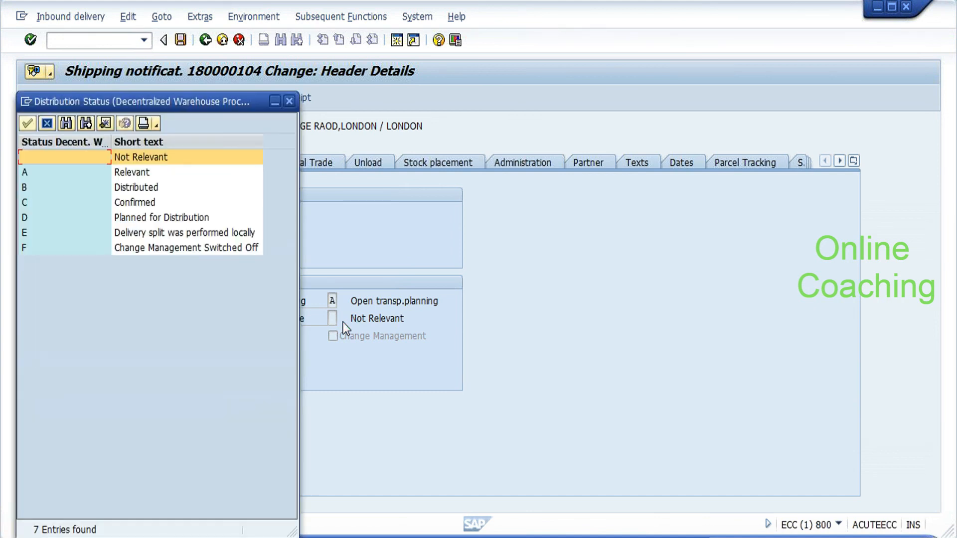
pyautogui.click(135, 201)
pyautogui.click(47, 123)
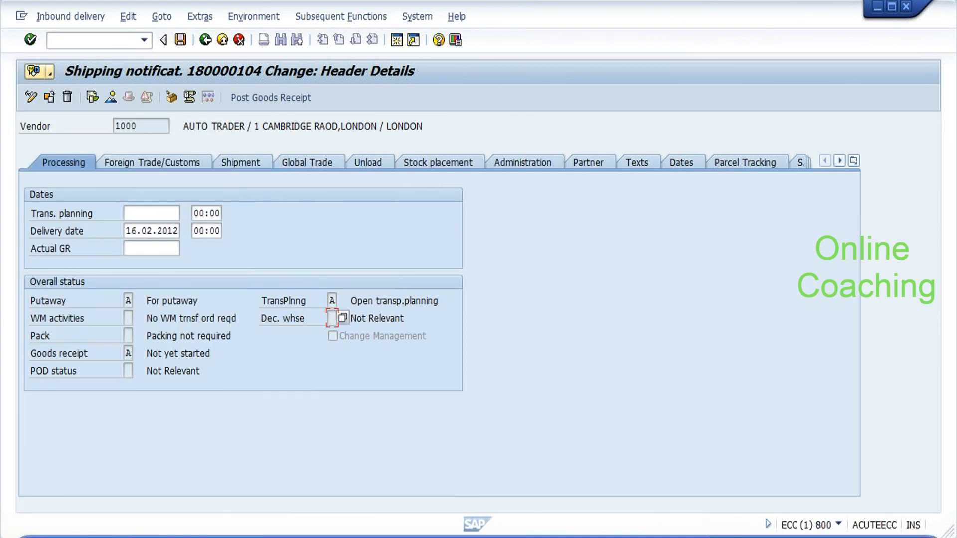
pyautogui.click(346, 321)
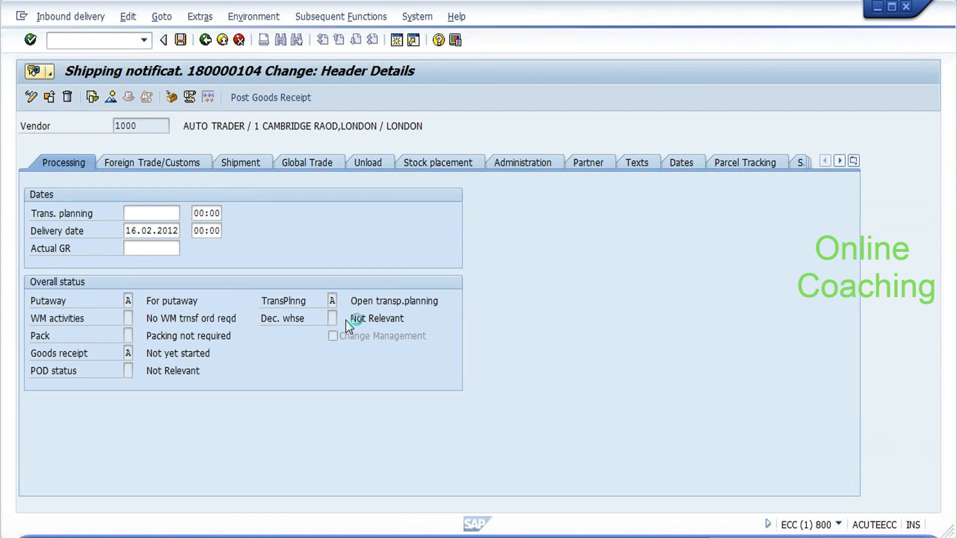
pyautogui.press('F4')
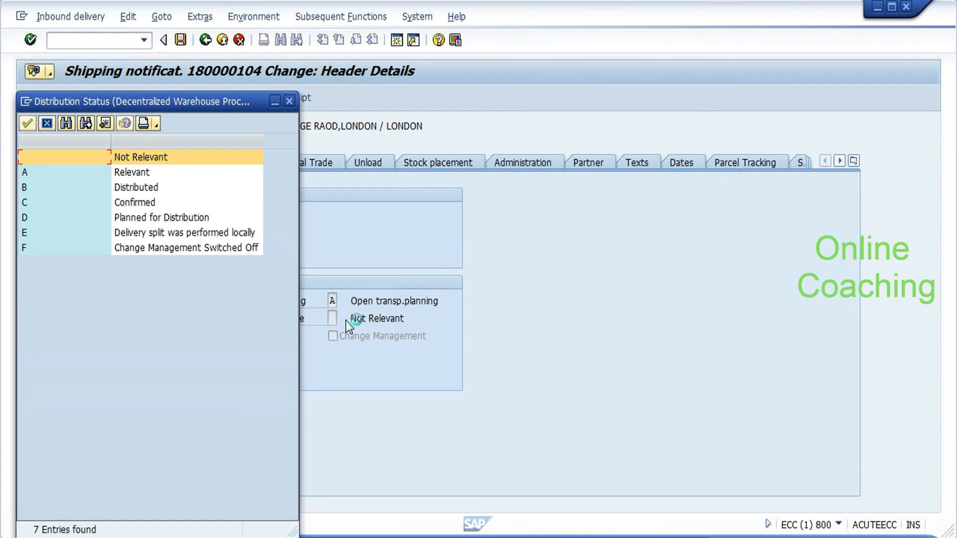
pyautogui.click(53, 202)
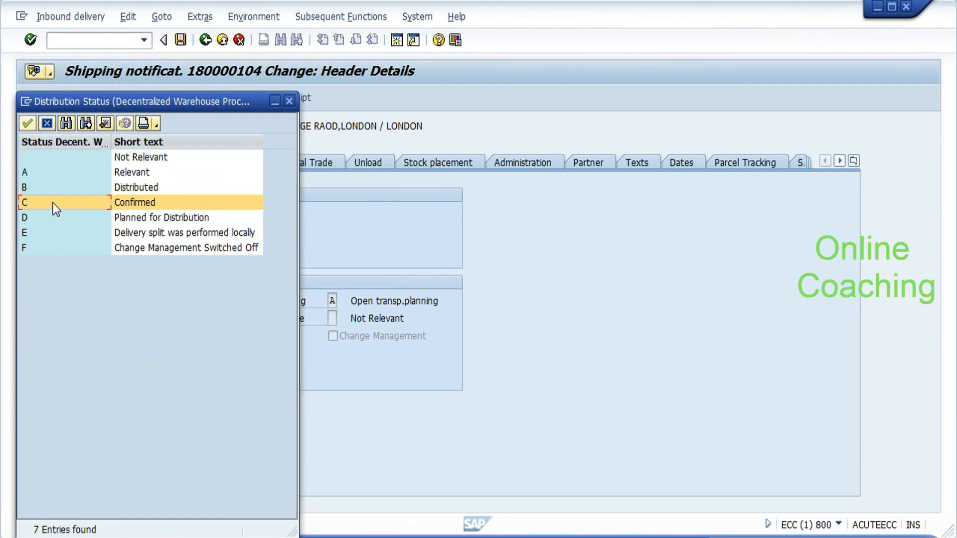
pyautogui.click(43, 122)
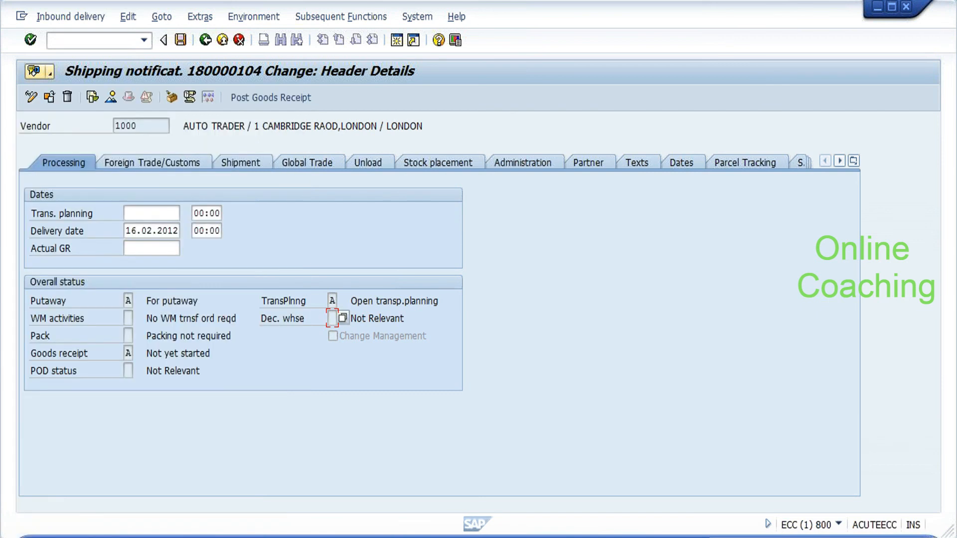
# Return to the delivery's shipment overview and examine the HP_MACHINE item's further columns up to Vendor Batch.
pyautogui.click(202, 40)
pyautogui.click(204, 42)
pyautogui.click(204, 43)
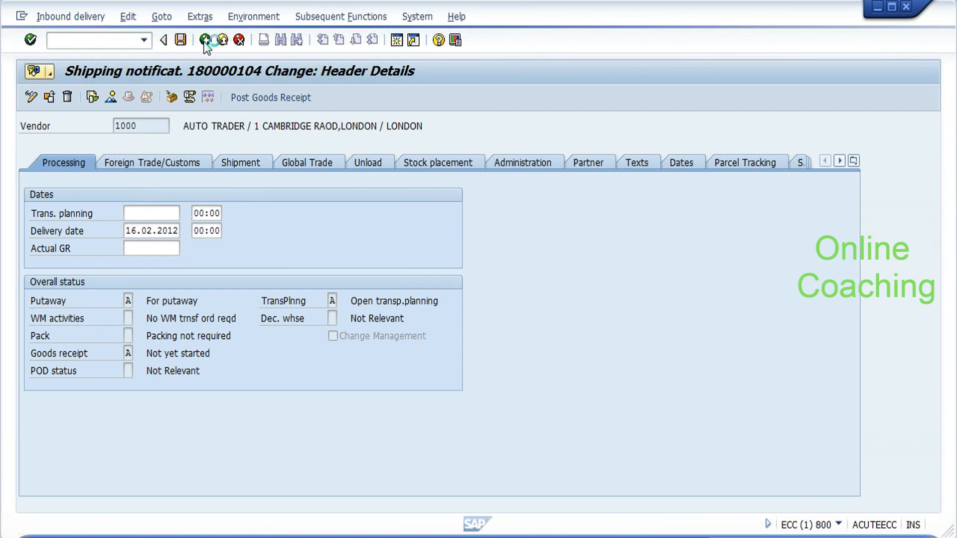
pyautogui.click(205, 41)
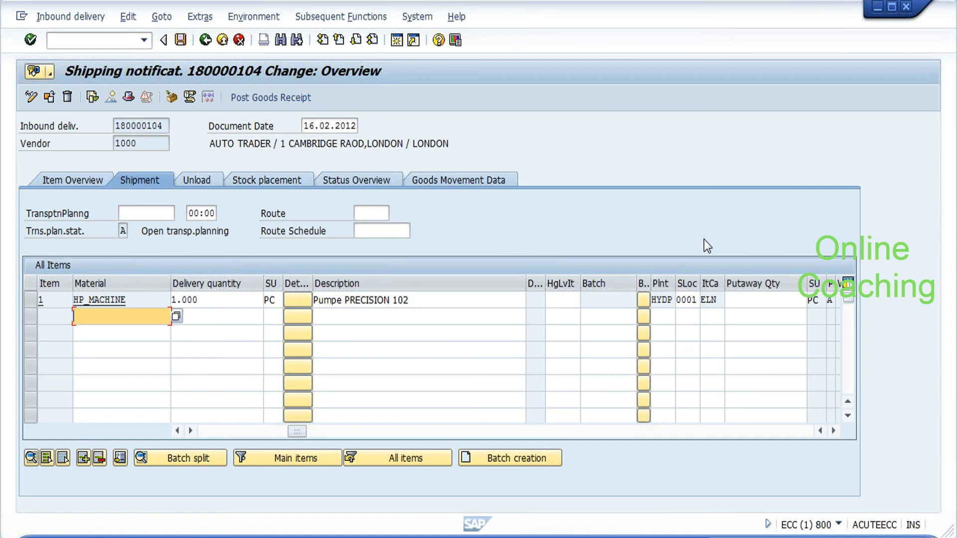
pyautogui.hotkey('shift', 'Tab')
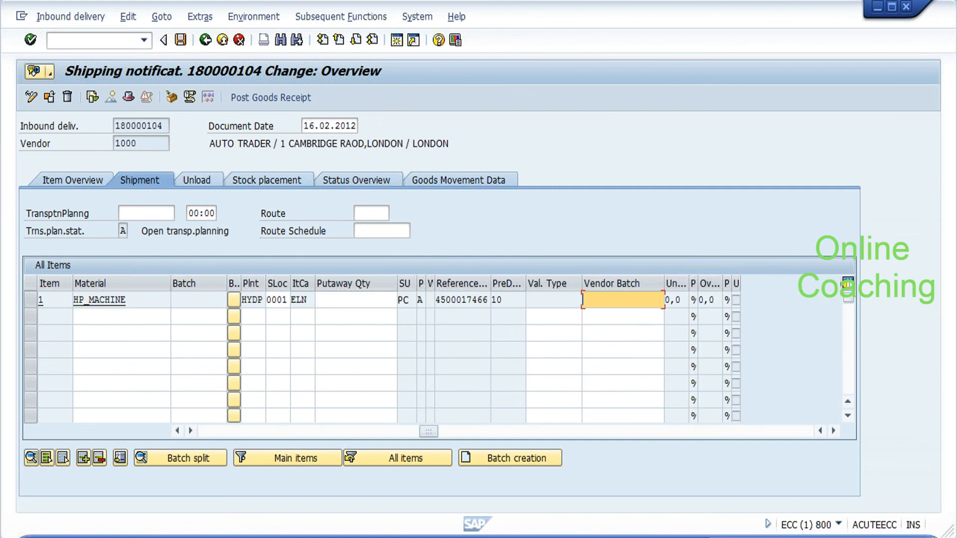